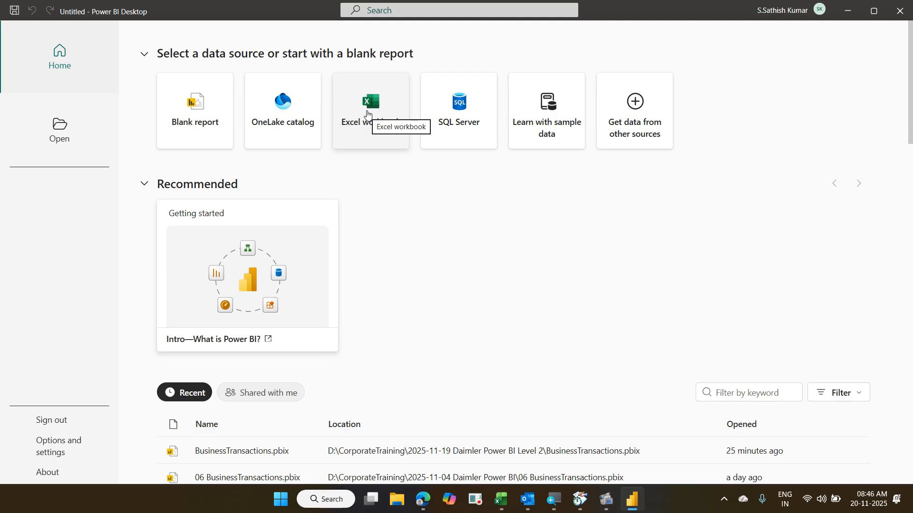
- Start an Excel workbook import, then cancel the Open dialog to stay on the blank report
left_click(367, 114)
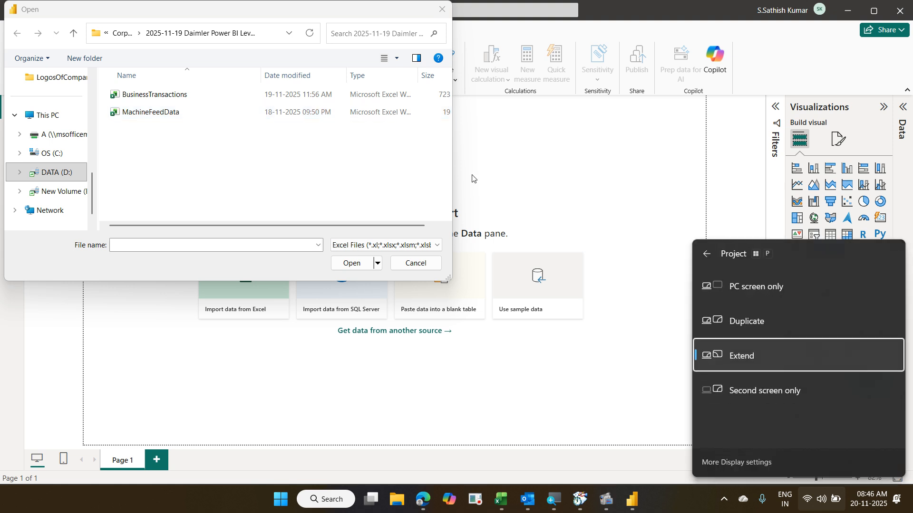
left_click(810, 330)
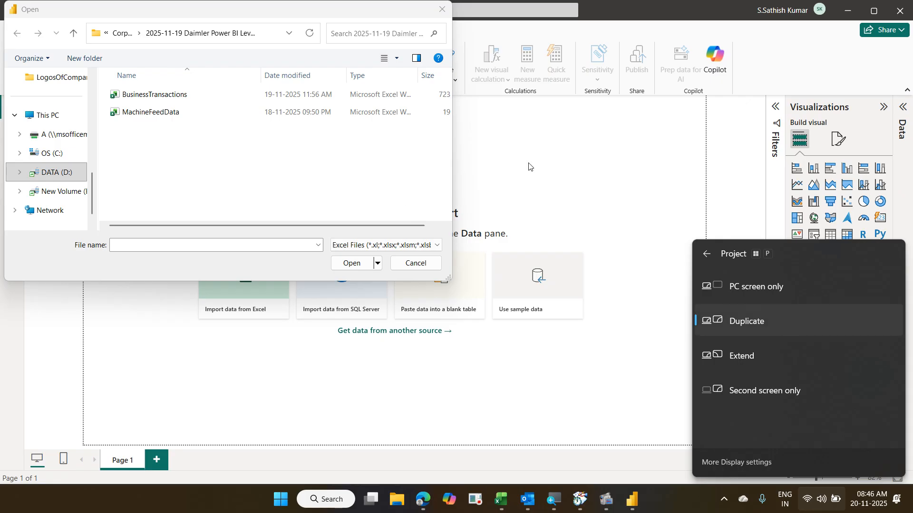
left_click(435, 264)
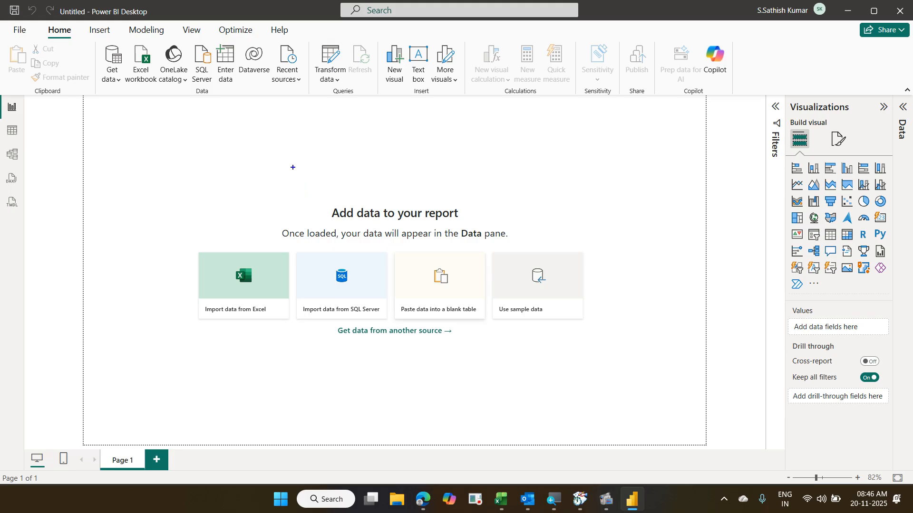
- Jot a numbered outline, '1.Get' then '2', on the ZoomIt whiteboard and close it
key("w")
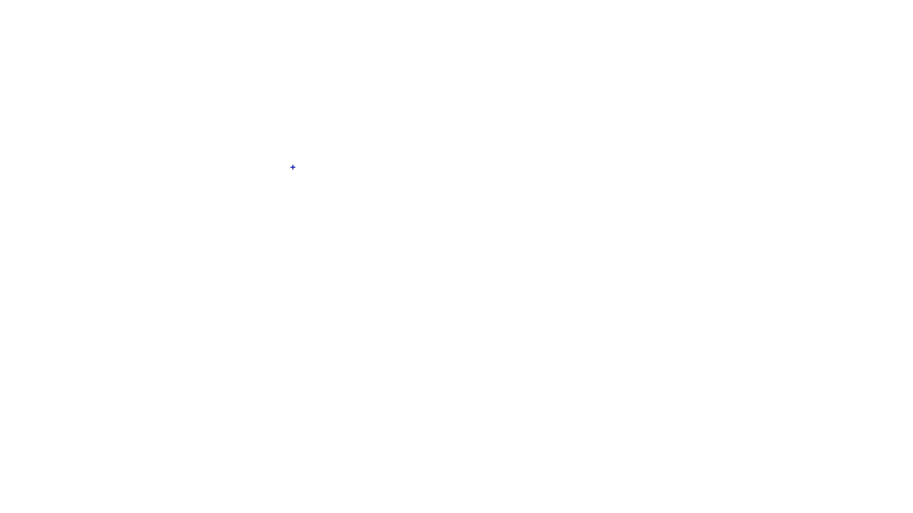
type("t1.")
type("Get")
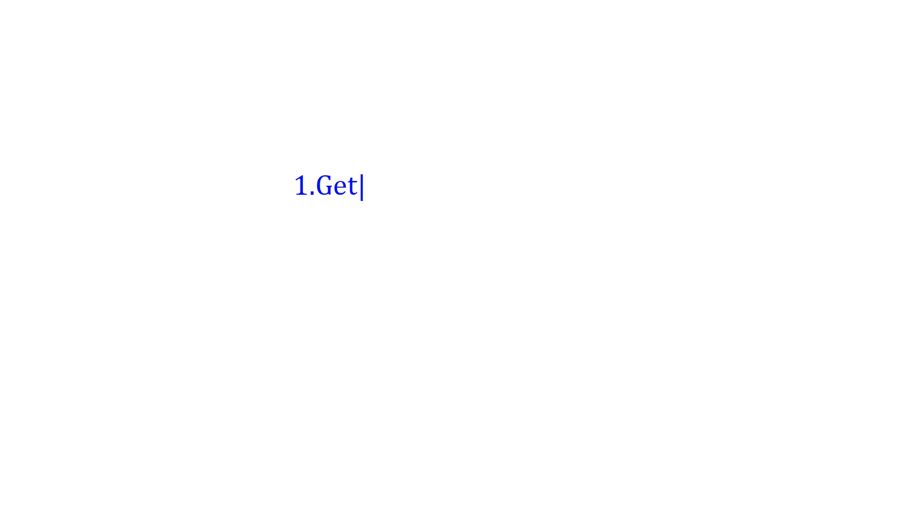
key("Return")
type("1")
key("BackSpace")
type("2")
key("Escape")
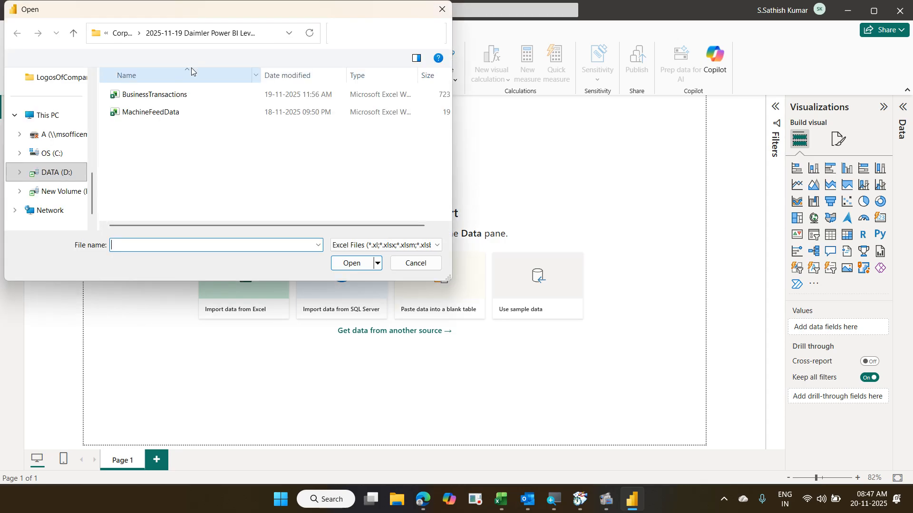
- Open BusinessTransactions.xlsx and send all nine tables, CustomersInfo through RegionDetails, to Power Query
left_click(183, 94)
left_click(335, 261)
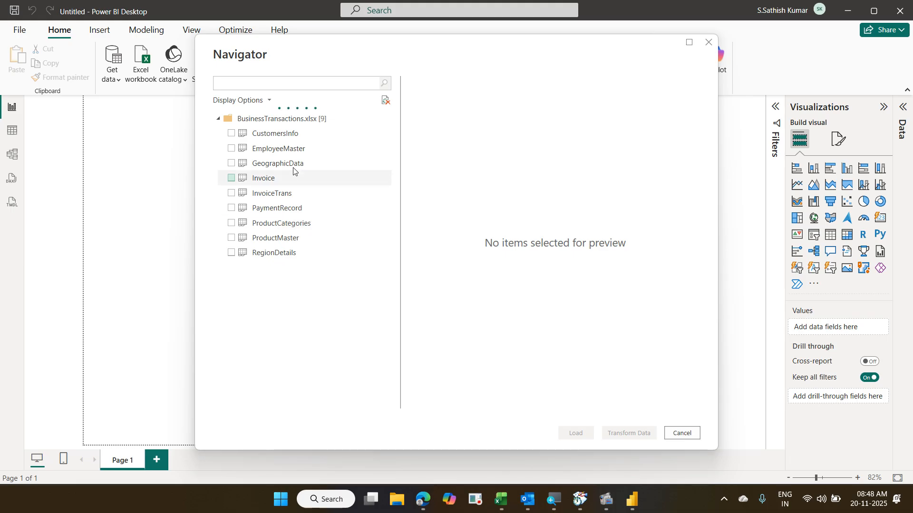
left_click(289, 138)
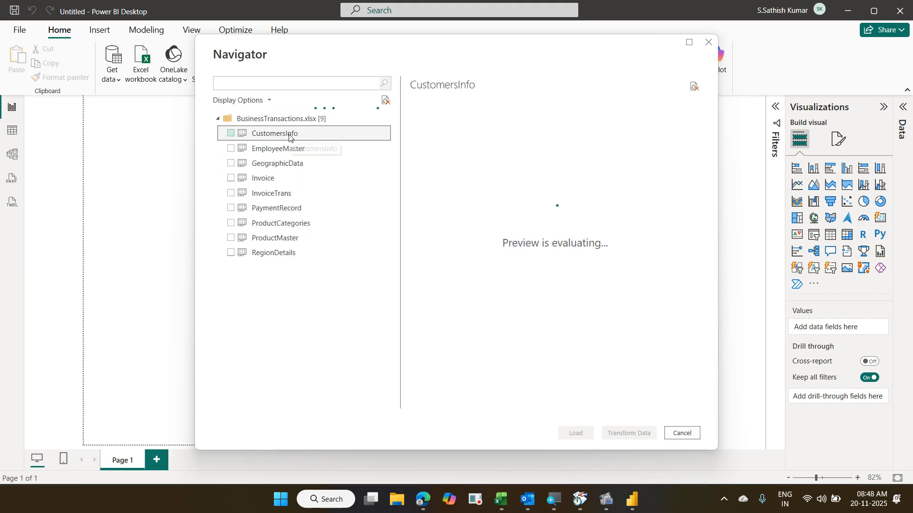
left_click(300, 254, "shift")
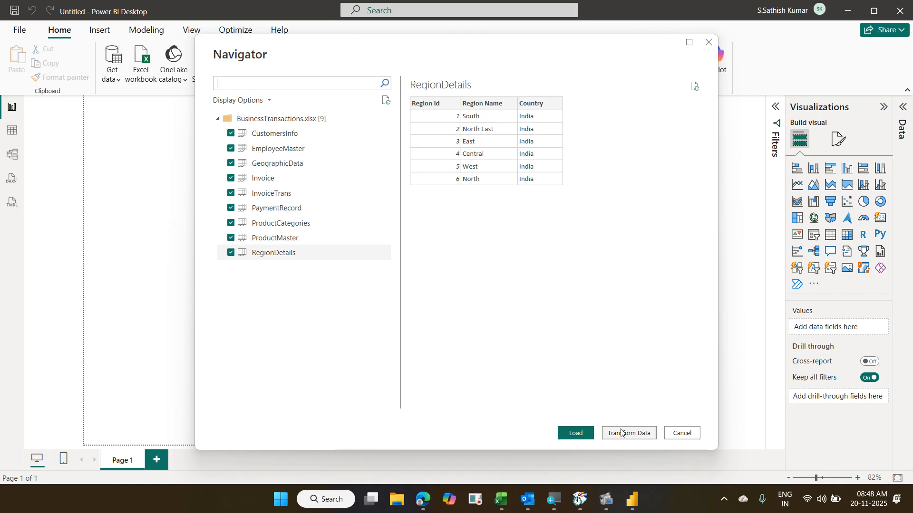
left_click(621, 433)
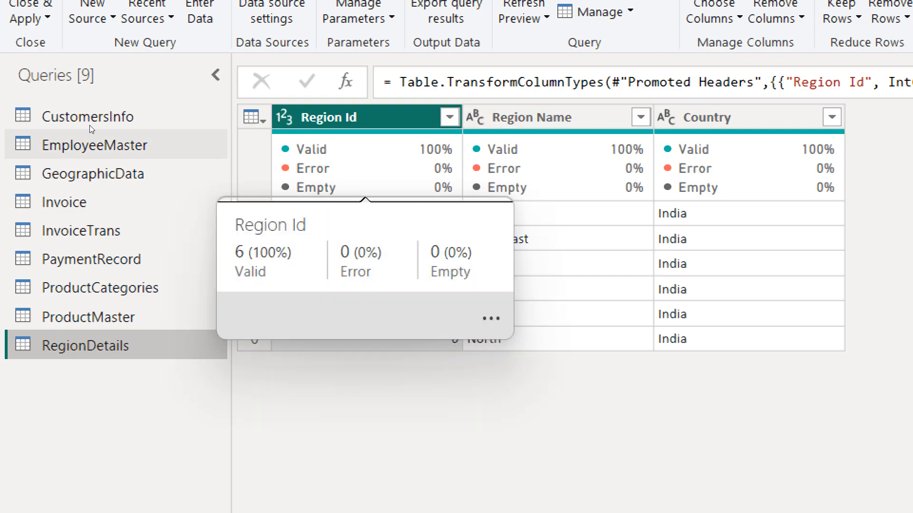
- Preview the EmployeeMaster query and scroll to its empty Notes and PhotoPath columns
left_click(72, 131)
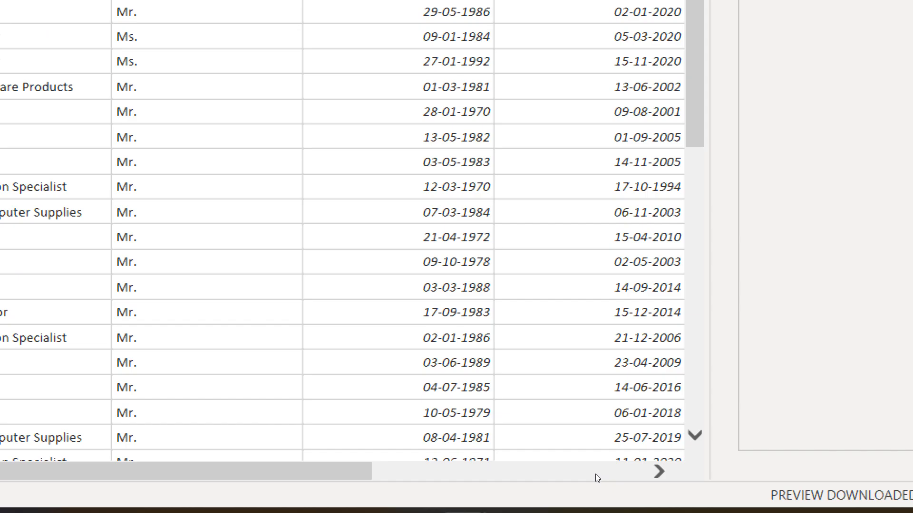
left_click(576, 473)
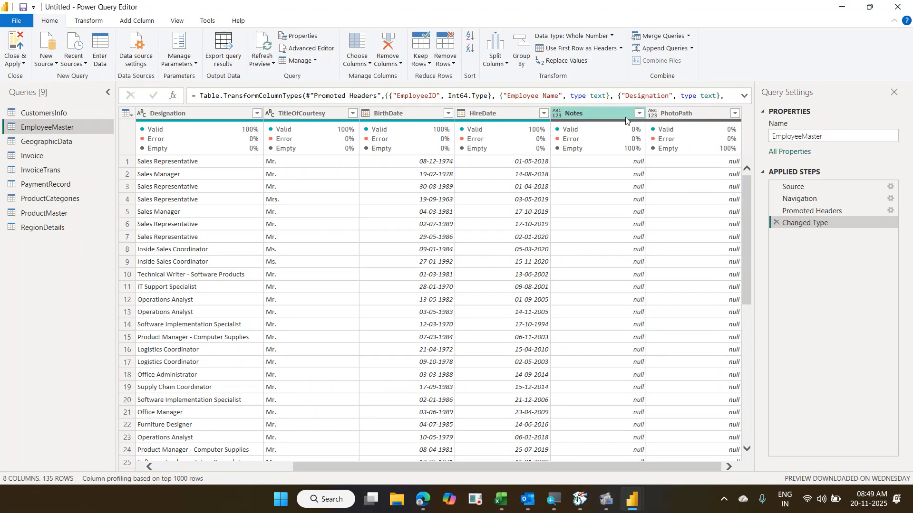
mouse_move(598, 125)
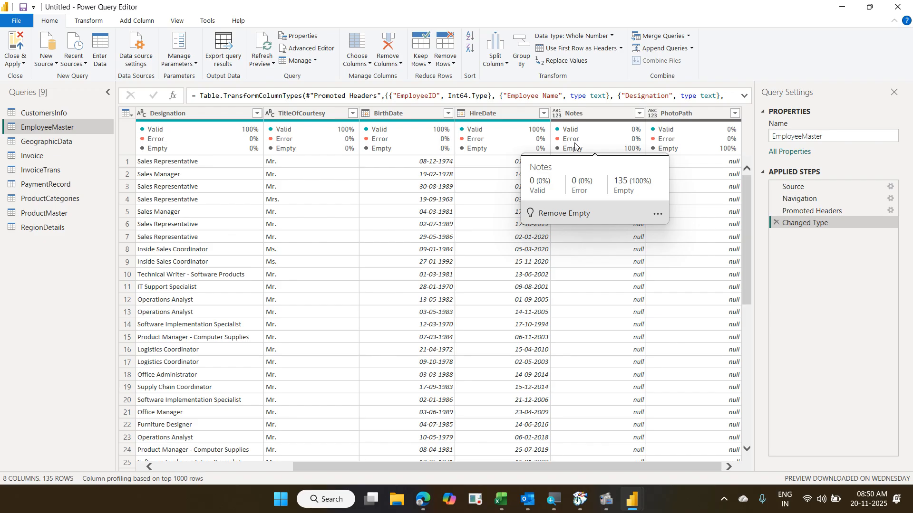
left_click(174, 23)
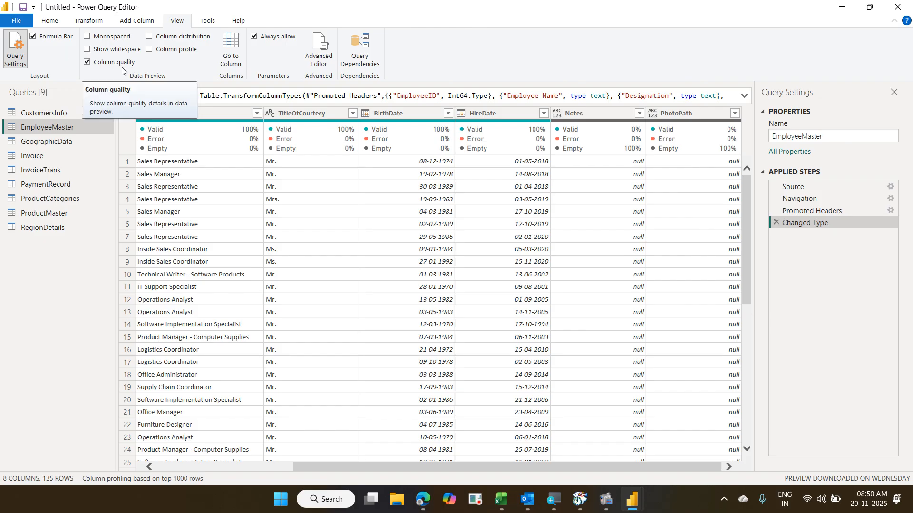
mouse_move(186, 131)
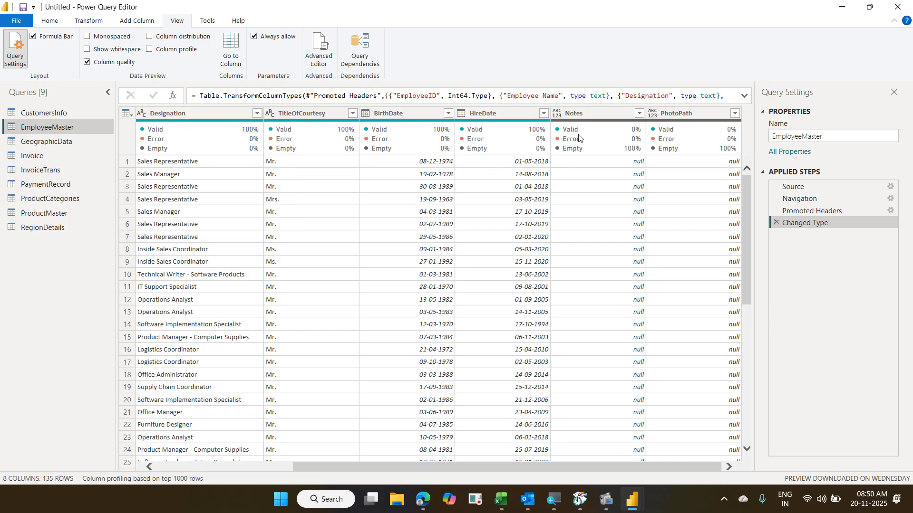
mouse_move(579, 138)
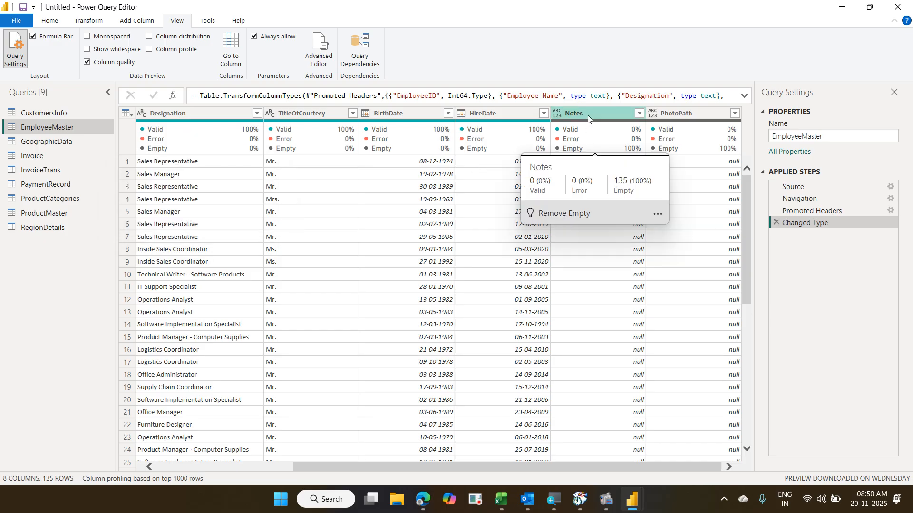
left_click(588, 117)
right_click(588, 117)
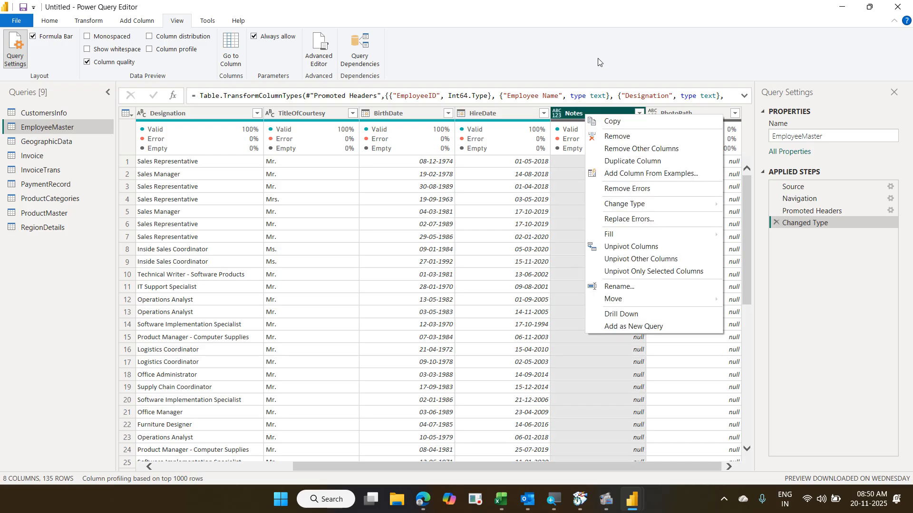
left_click(598, 58)
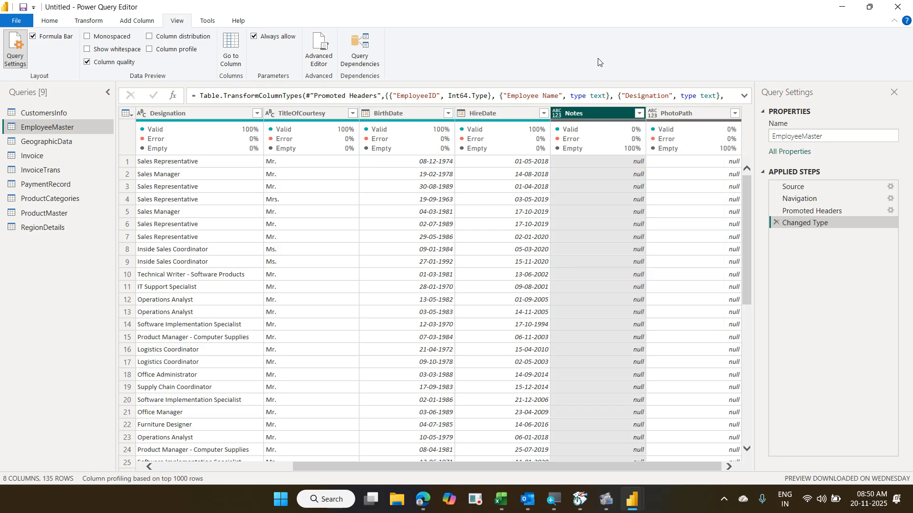
left_click(50, 22)
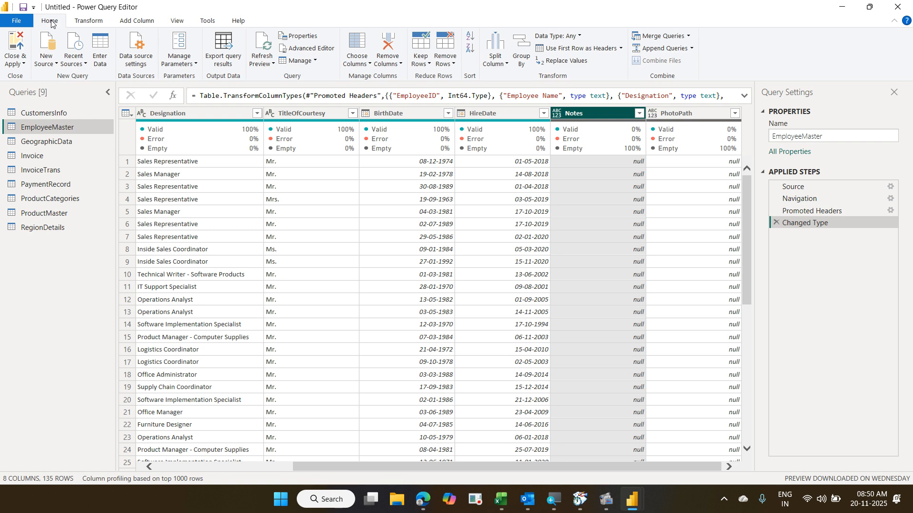
- Keep only six EmployeeMaster columns by unticking Notes and PhotoPath in Choose Columns
left_click(360, 43)
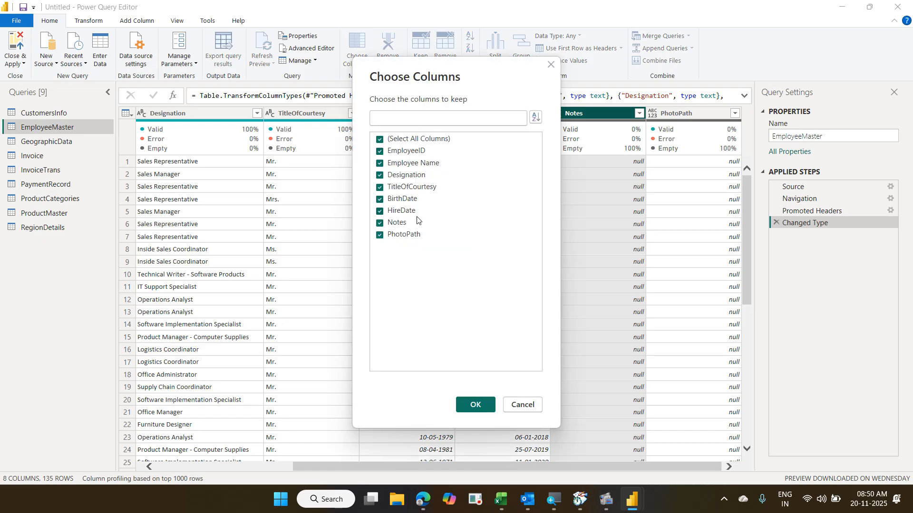
left_click(403, 224)
left_click(404, 235)
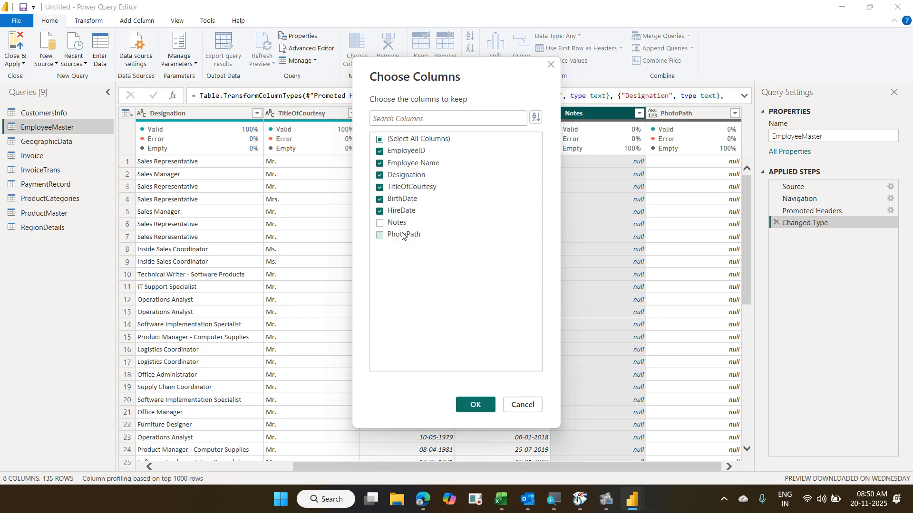
left_click(475, 404)
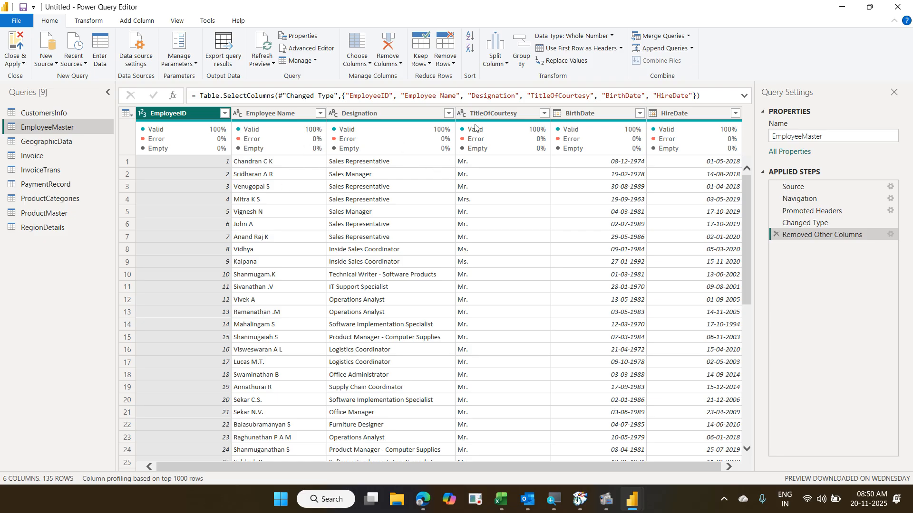
left_click(487, 113)
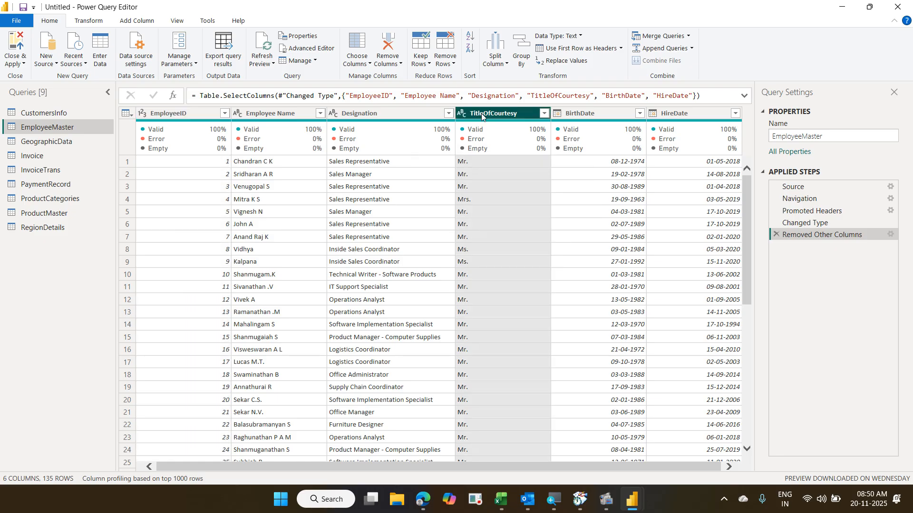
- Merge TitleOfCourtesy and Employee Name with a Space separator into 'Emp Name with the Title'
left_click(306, 115, "ctrl")
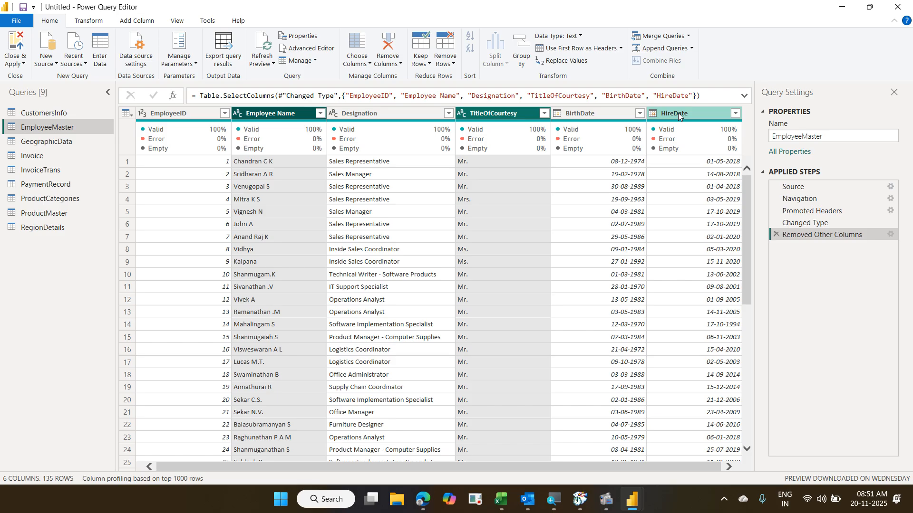
left_click(92, 25)
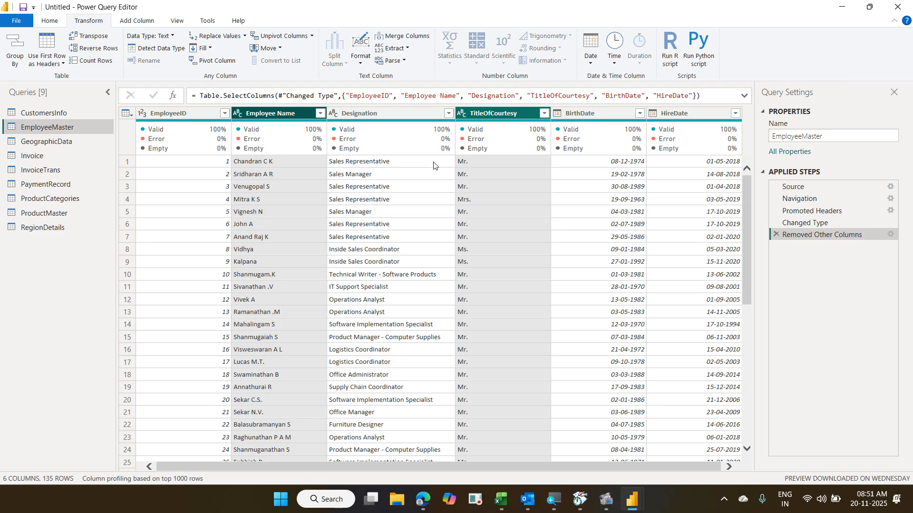
left_click(407, 38)
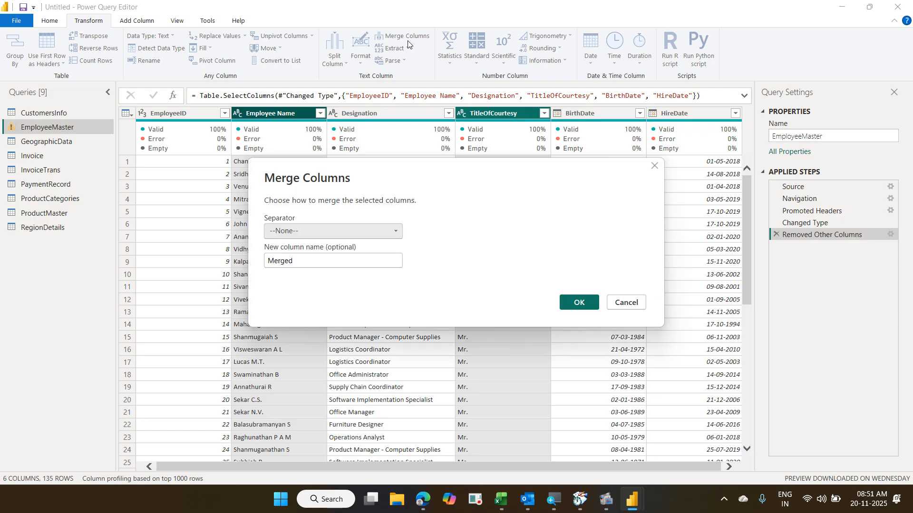
left_click(318, 230)
left_click(317, 239)
left_click(318, 236)
left_click(317, 236)
left_click(317, 236)
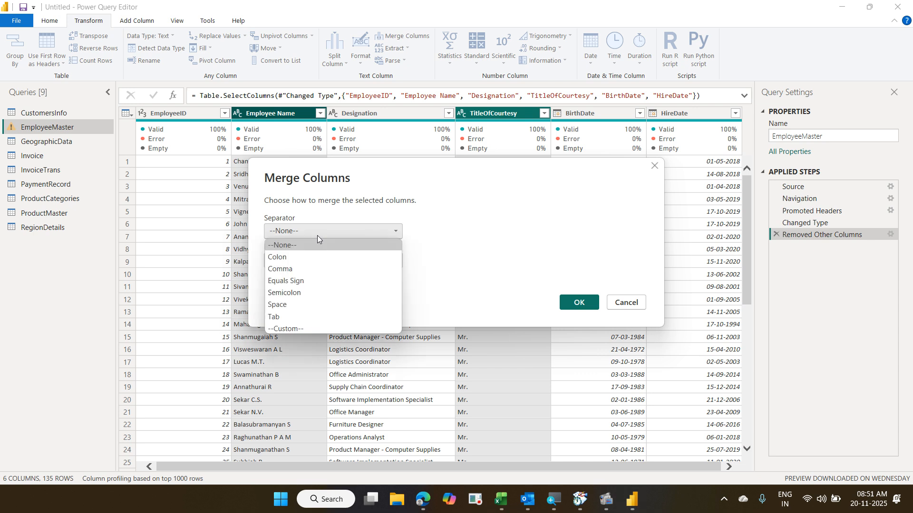
left_click(305, 305)
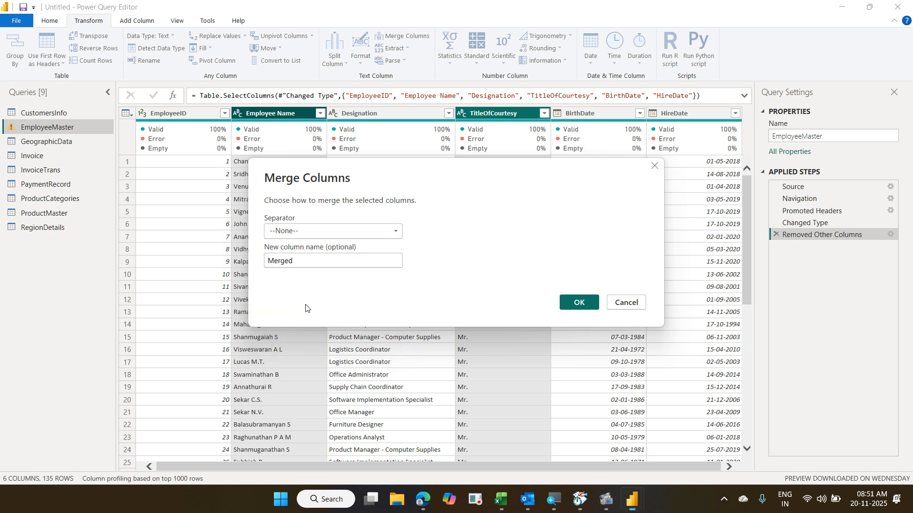
left_click(304, 261)
key("ctrl+a")
type("Em")
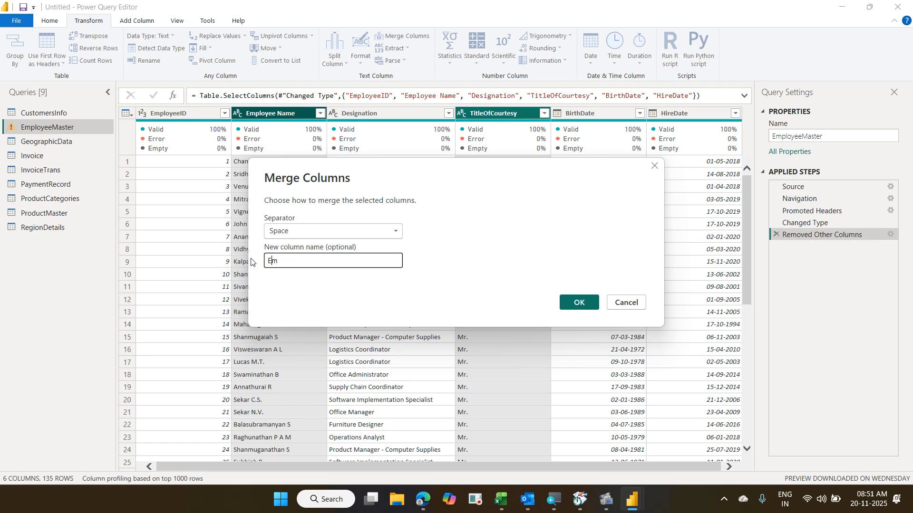
type("p Name with the Title")
left_click(578, 303)
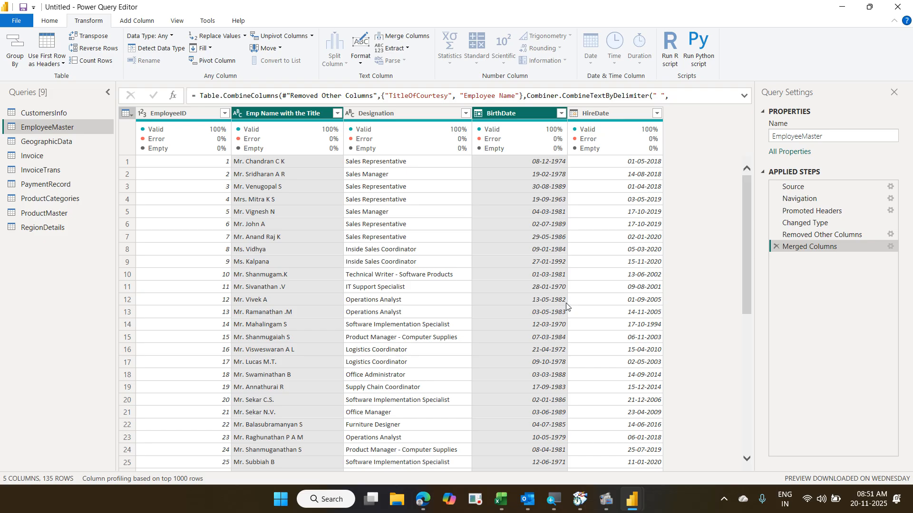
- In CustomersInfo, untick Email Address and Mobile in Choose Columns, keeping five columns
left_click(65, 113)
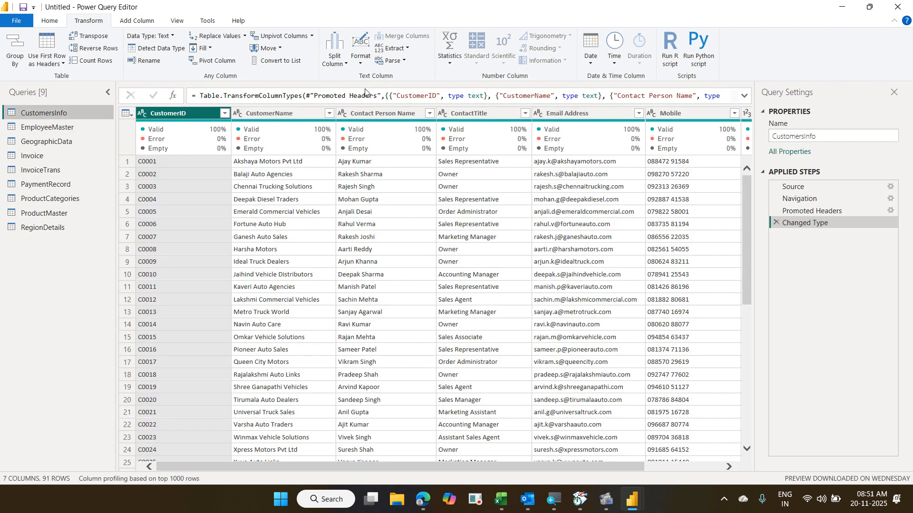
left_click(61, 21)
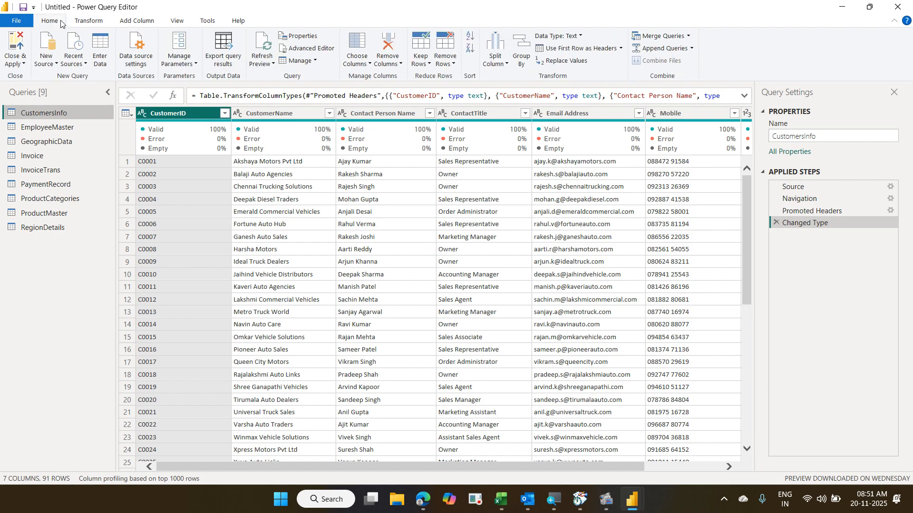
left_click(355, 44)
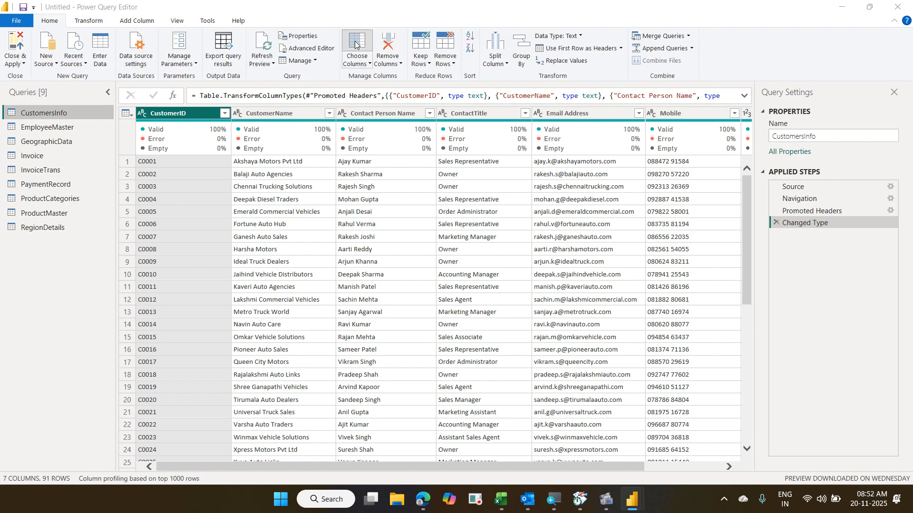
left_click(406, 199)
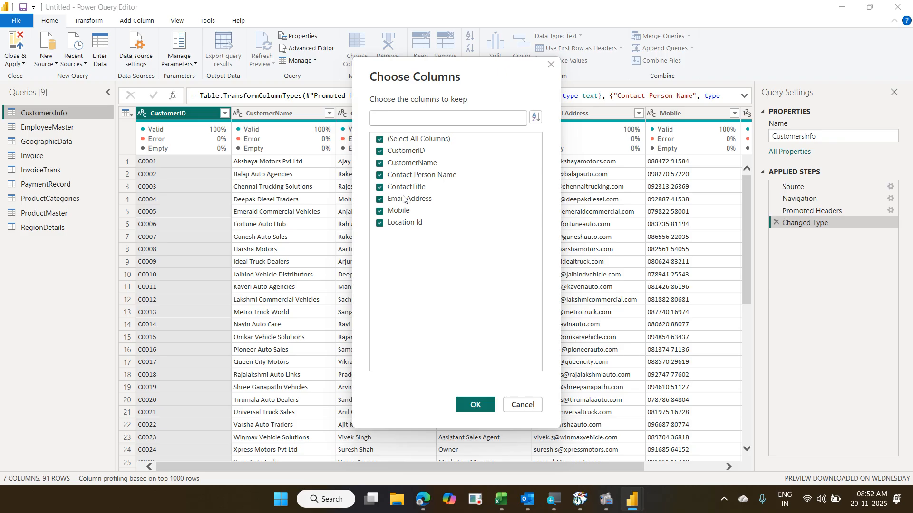
left_click(398, 210)
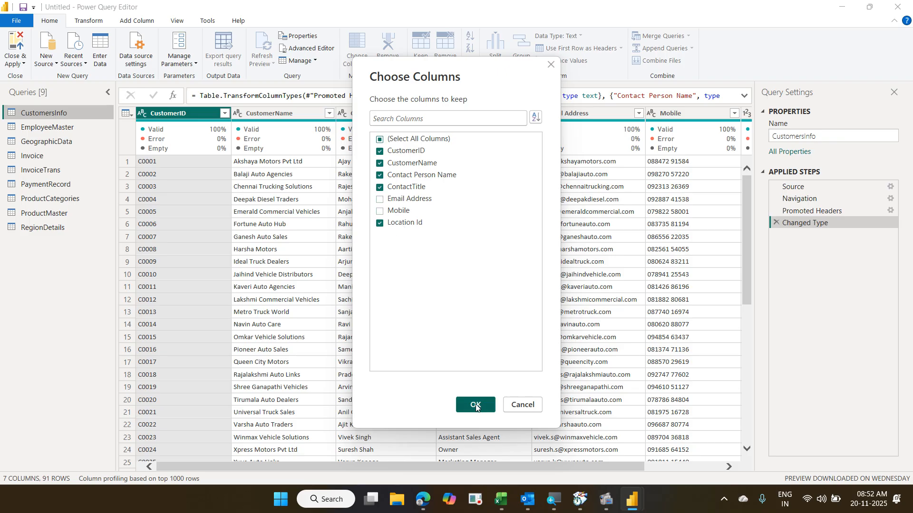
left_click(470, 404)
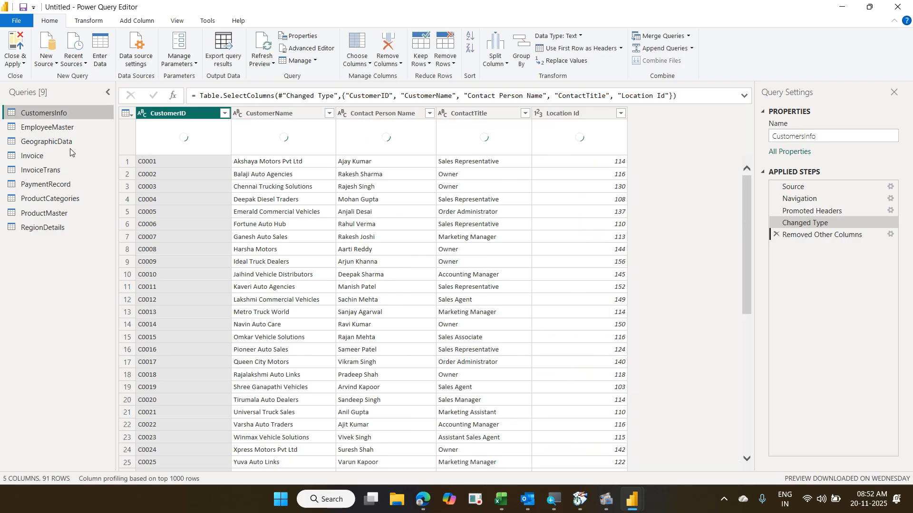
- Preview GeographicData, Invoice, InvoiceTrans, PaymentRecord, ProductCategories, ProductMaster and RegionDetails, ending on Invoice
left_click(70, 145)
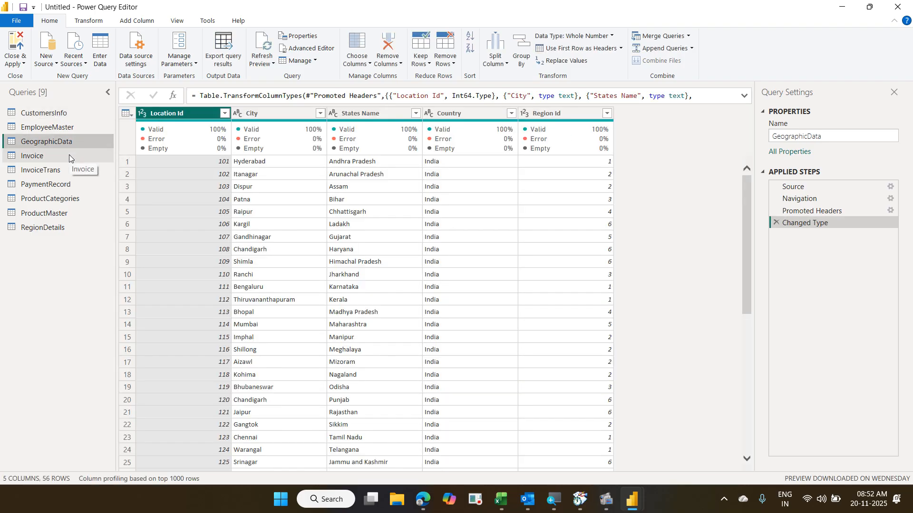
left_click(70, 155)
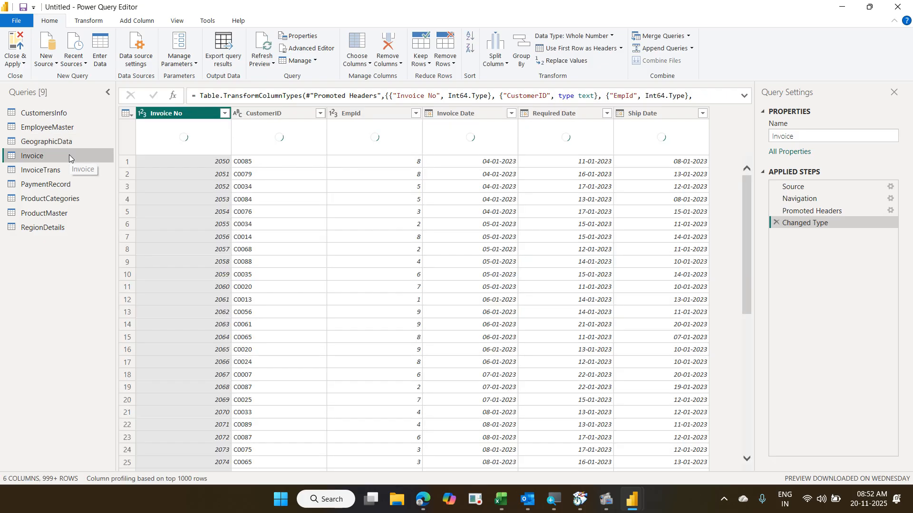
left_click(67, 169)
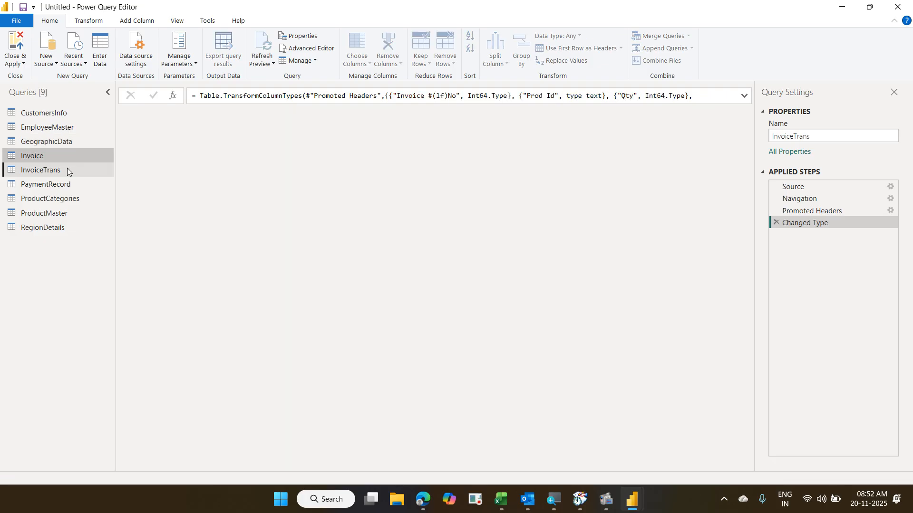
left_click(71, 184)
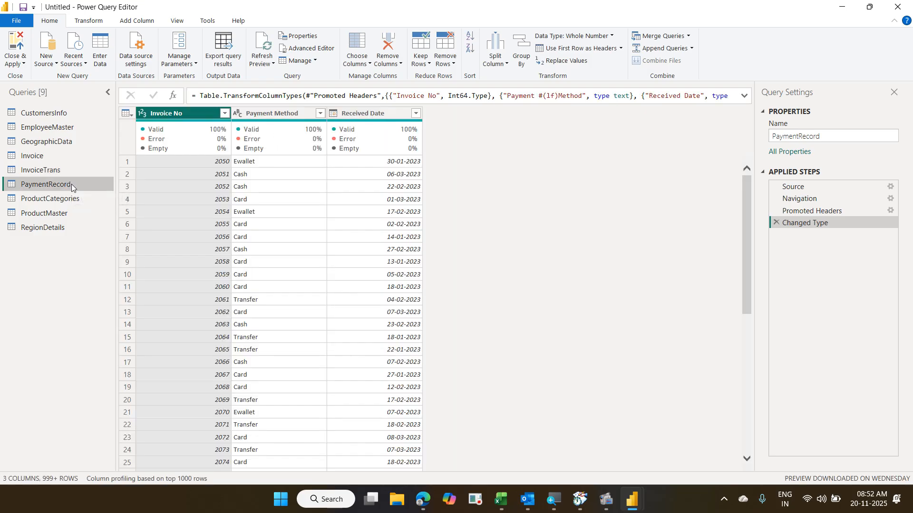
left_click(75, 200)
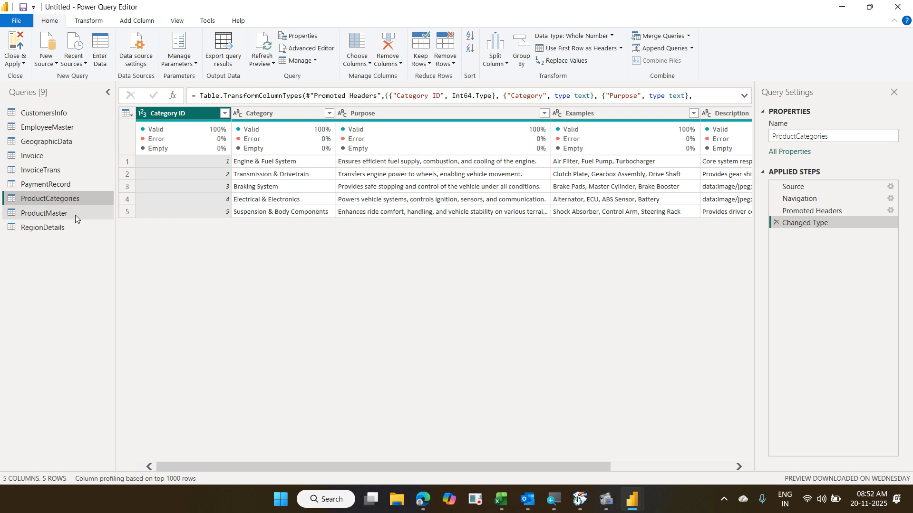
left_click(75, 215)
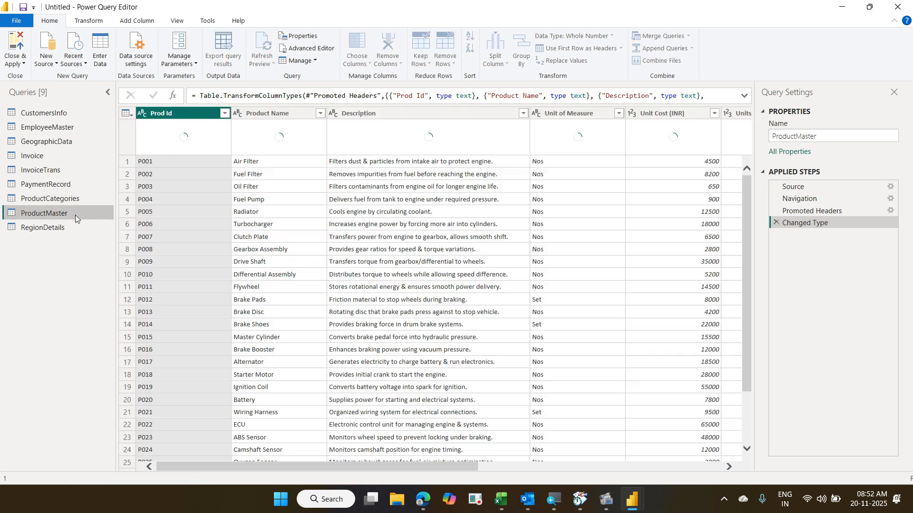
left_click(69, 228)
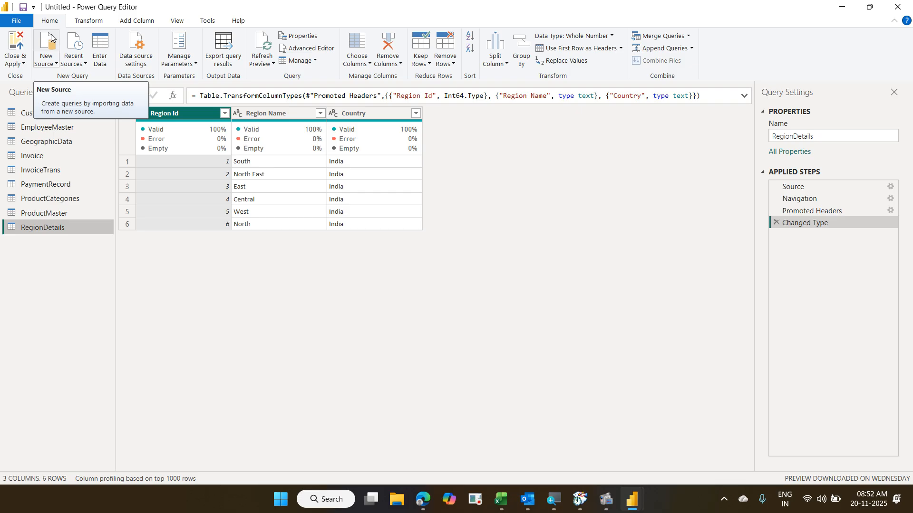
left_click(72, 158)
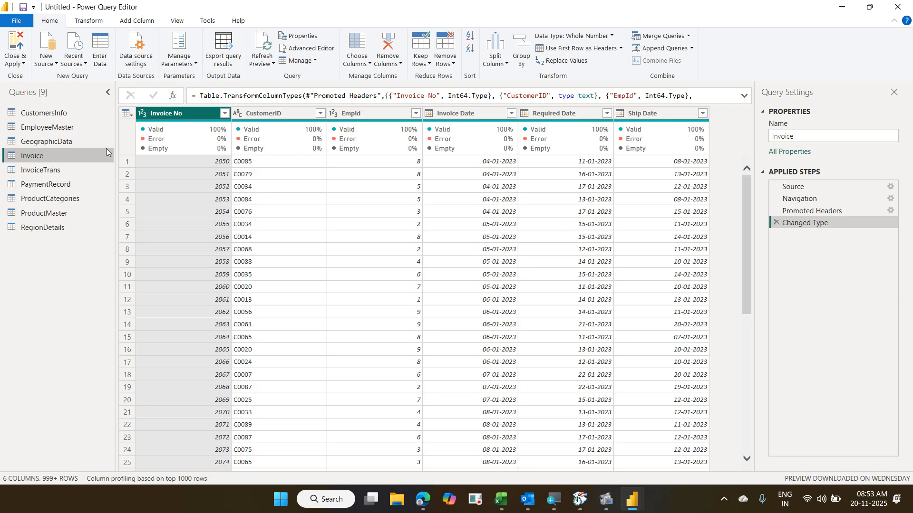
left_click(124, 479)
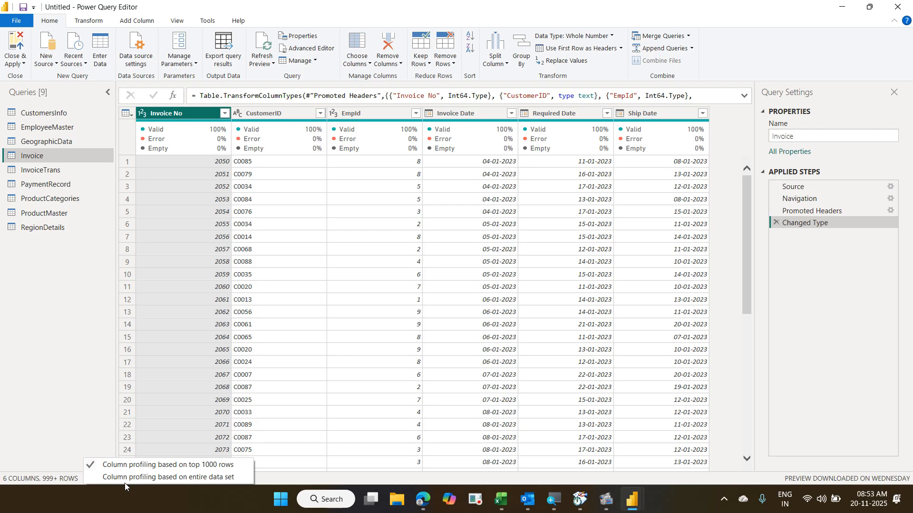
left_click(125, 479)
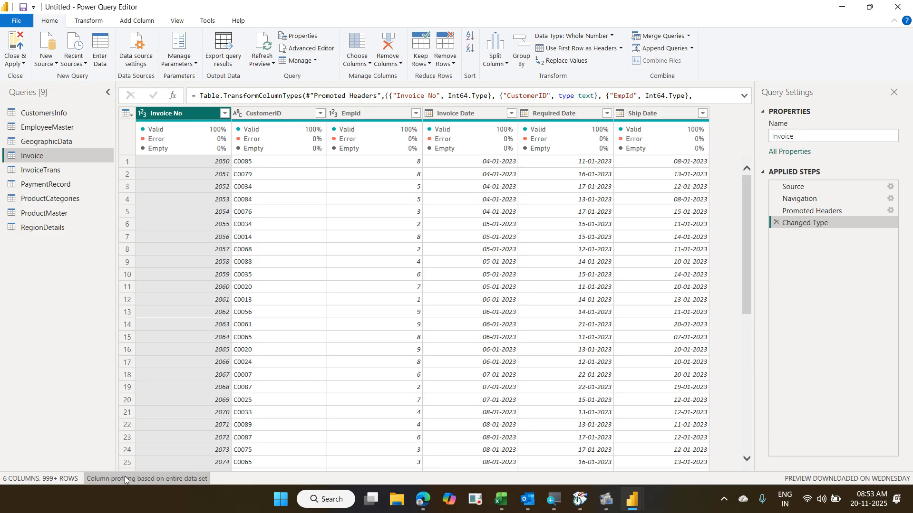
left_click(125, 478)
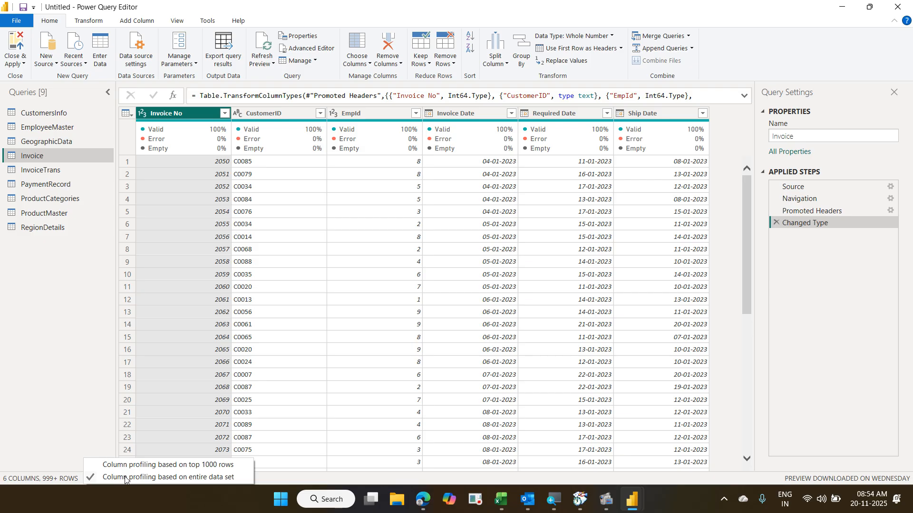
left_click(125, 465)
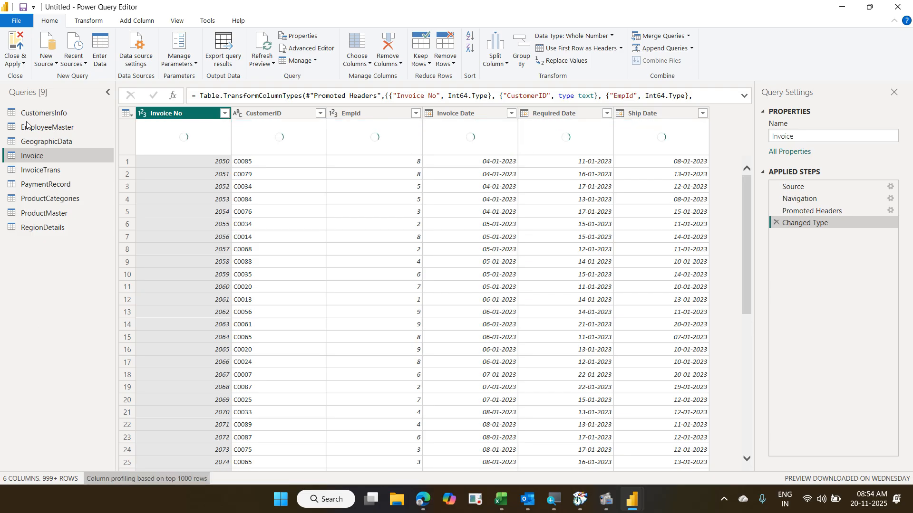
- Close & Apply the query edits, then switch to Model view to see table relationships
left_click(16, 45)
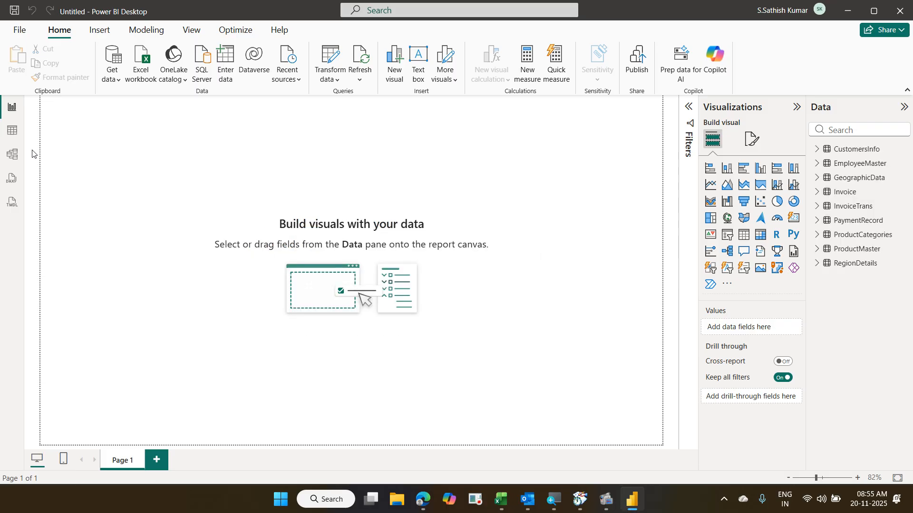
left_click(13, 155)
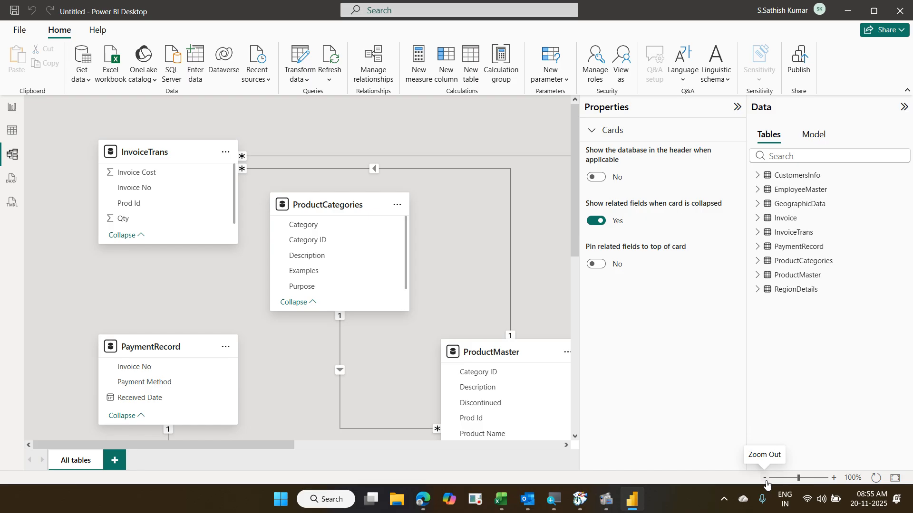
- Collapse Properties and move EmployeeMaster higher and Invoice to the top centre of the diagram
left_click(735, 110)
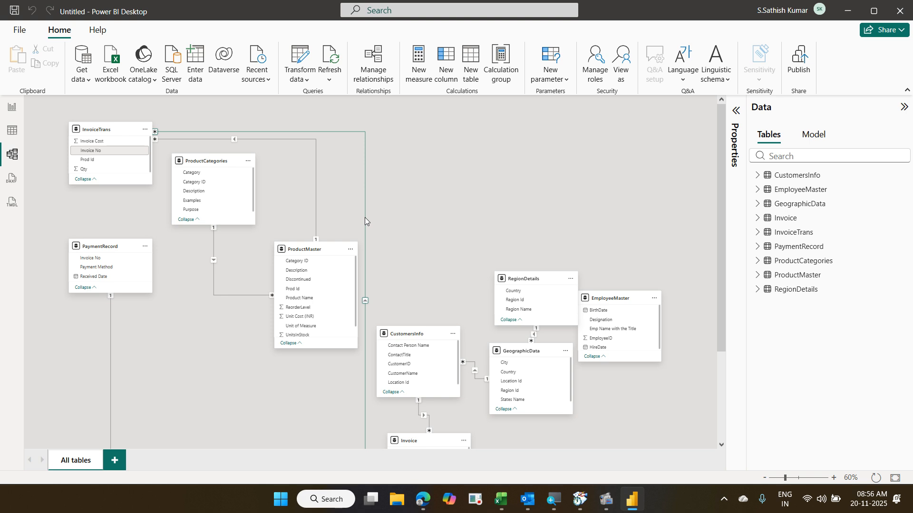
left_click_drag(605, 295, 611, 186)
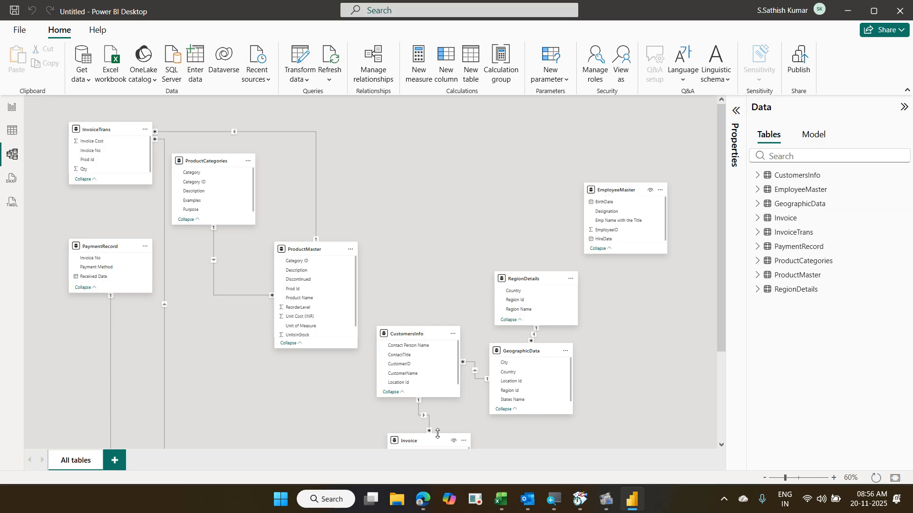
left_click_drag(438, 433, 421, 170)
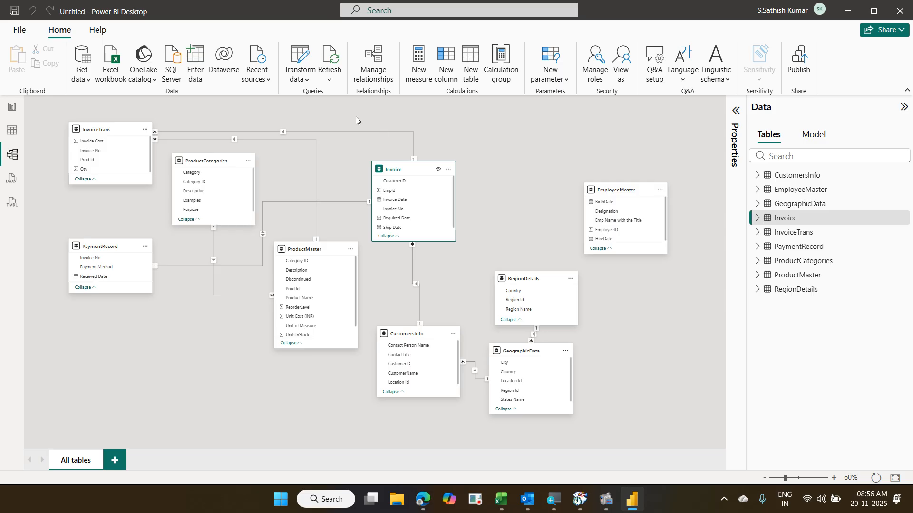
- Review Manage relationships without changes, then add a new empty diagram layout, Layout 1
left_click(362, 70)
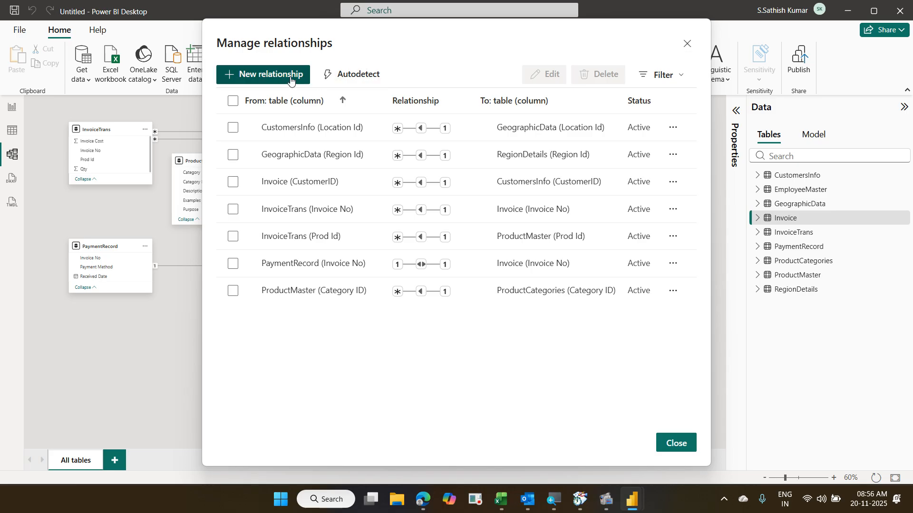
key("Escape")
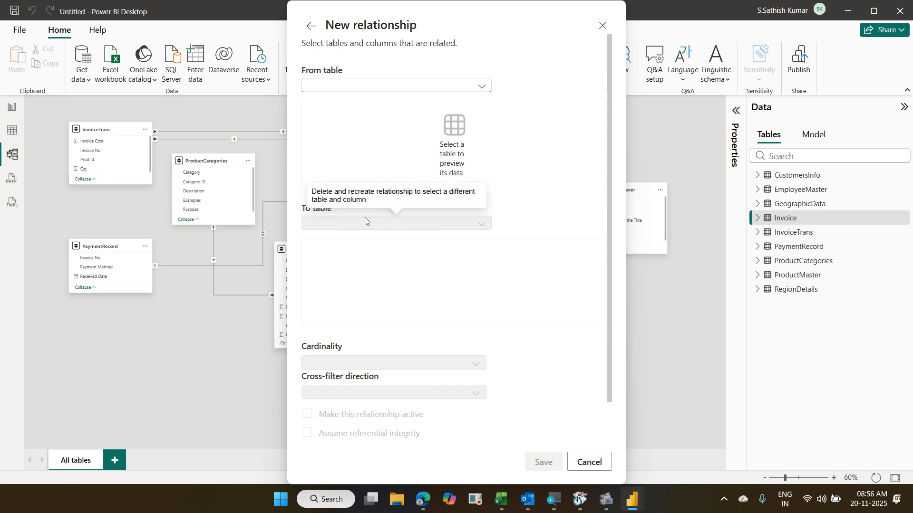
left_click(577, 466)
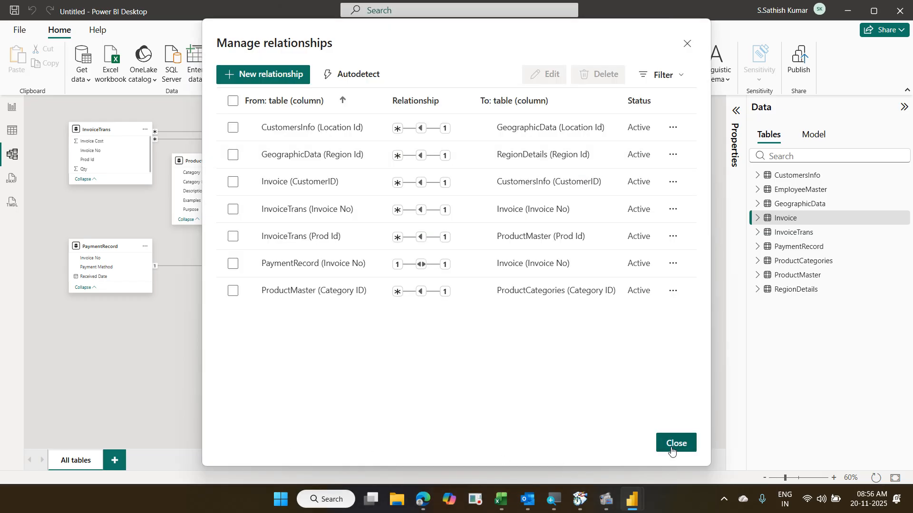
left_click(672, 449)
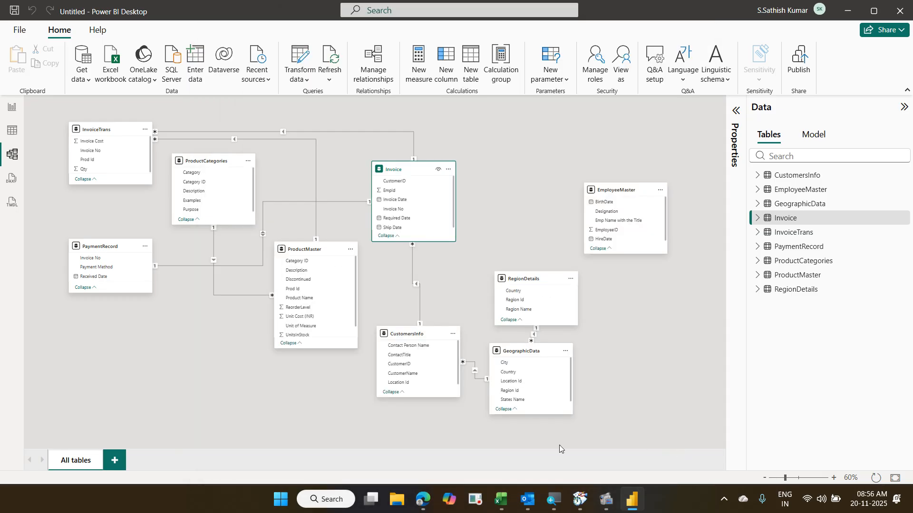
left_click(121, 462)
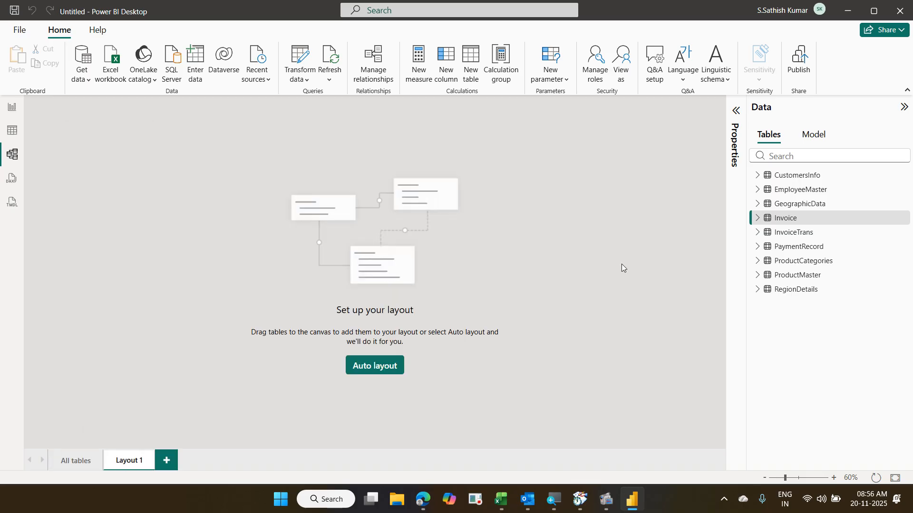
- Place Invoice and EmployeeMaster on Layout 1, relate EmpId to EmployeeID many-to-one, and return to Page 1
left_click_drag(771, 225, 271, 167)
left_click_drag(808, 190, 483, 171)
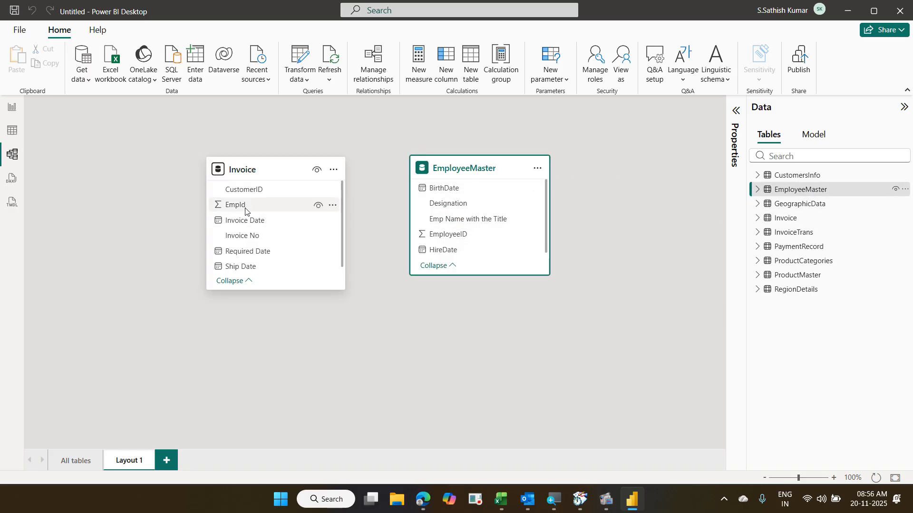
left_click_drag(245, 211, 445, 244)
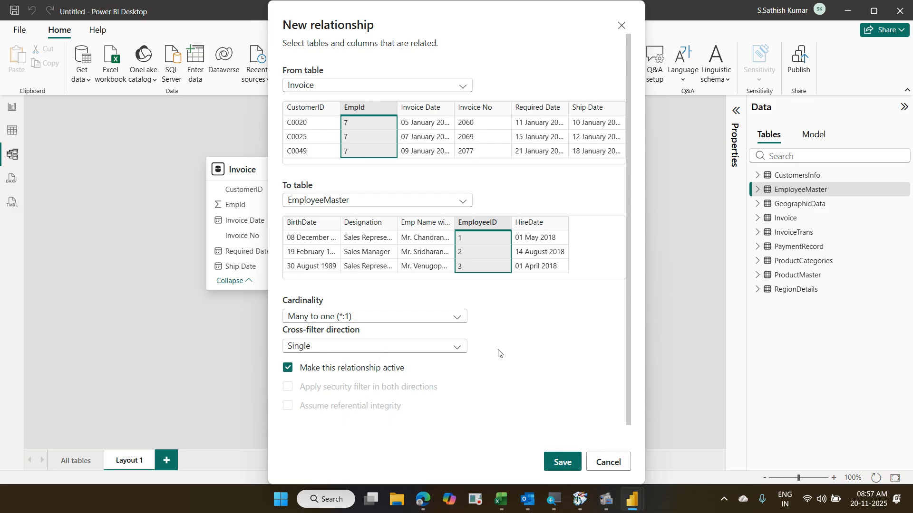
left_click(554, 459)
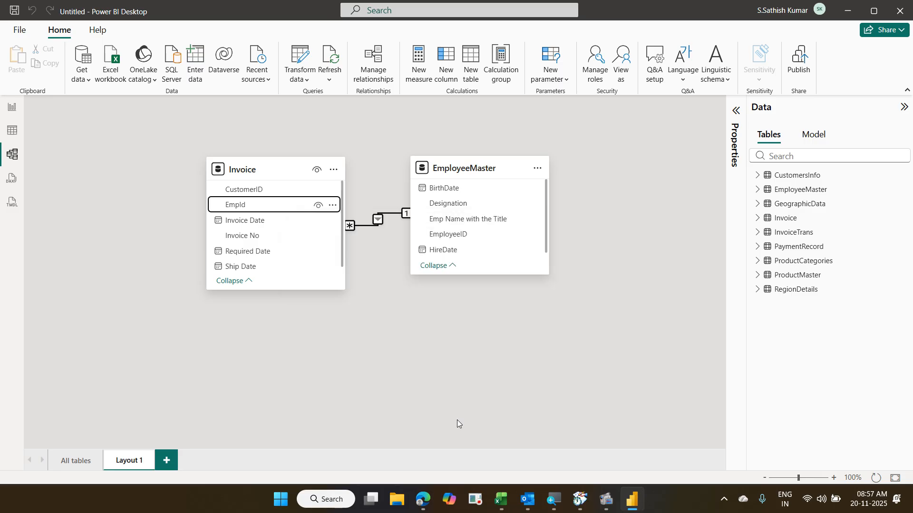
left_click(12, 109)
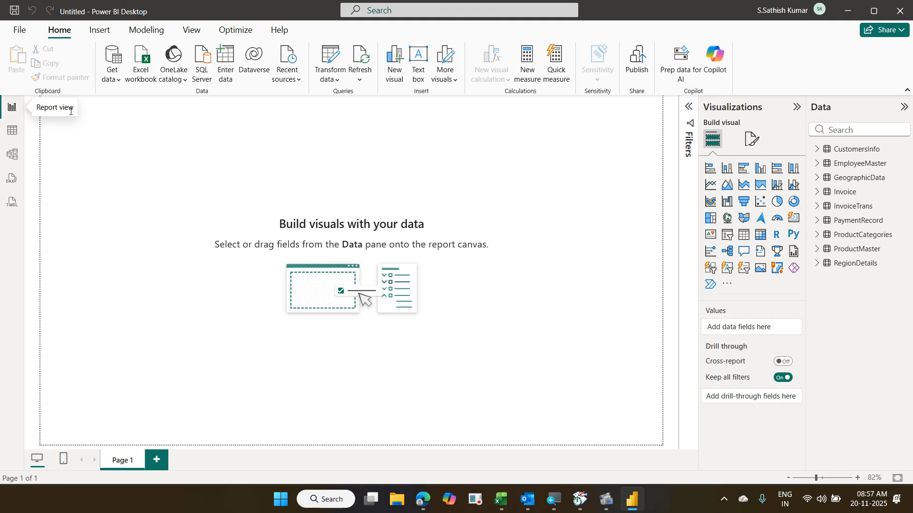
- Inspect the current theme's Text settings in Customize current theme, then cancel without changes
left_click(192, 36)
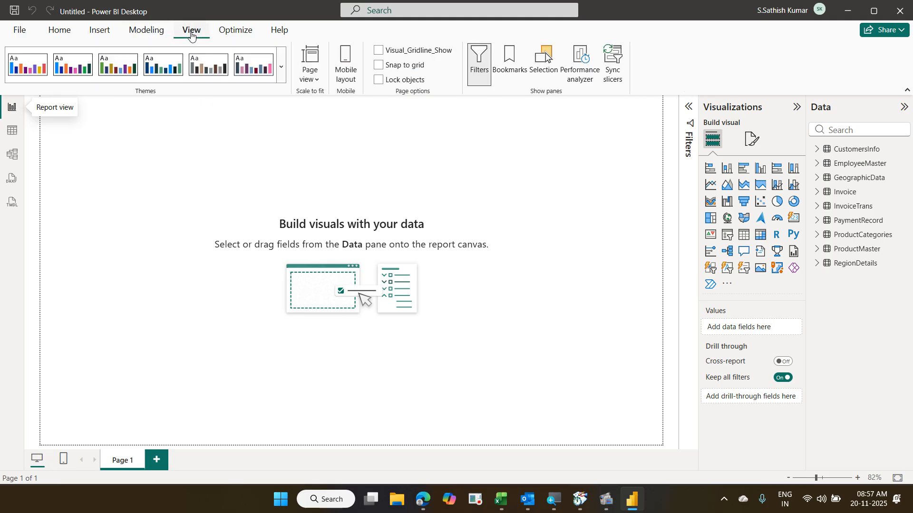
left_click(280, 67)
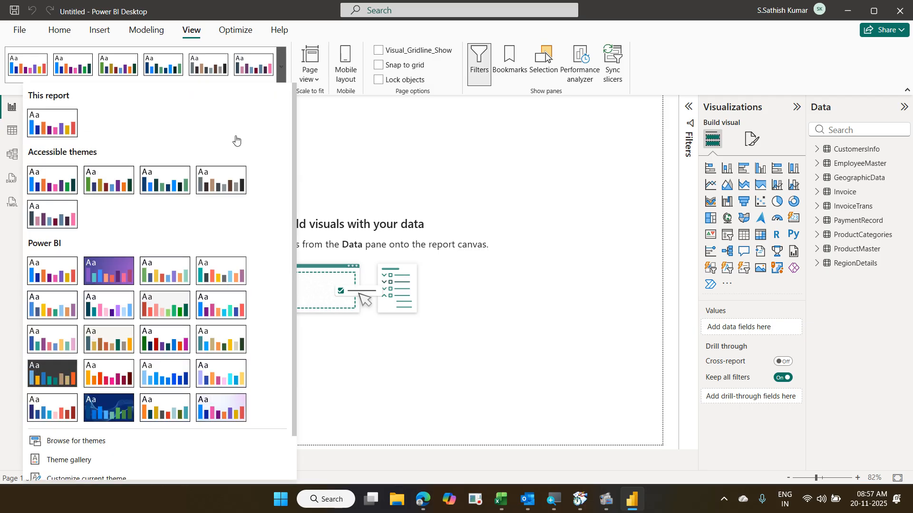
scroll(221, 230, "down", 1)
scroll(220, 230, "down", 1)
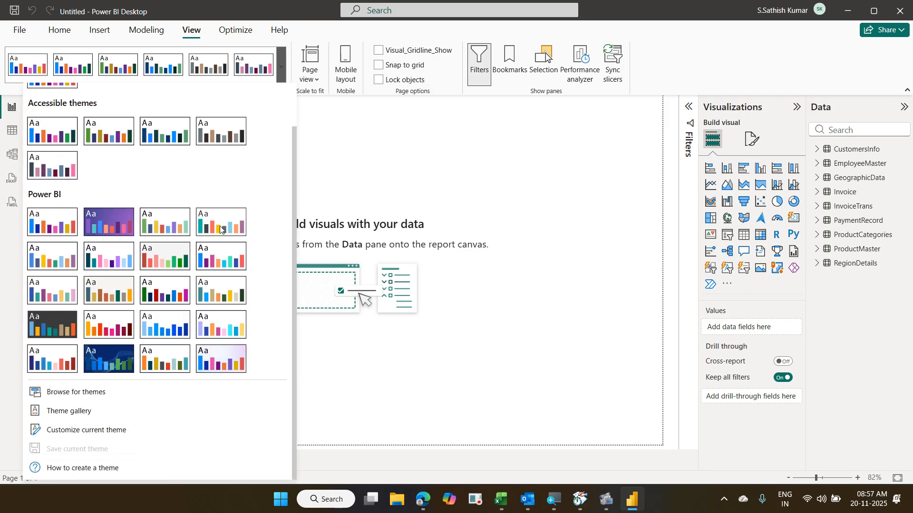
left_click(106, 431)
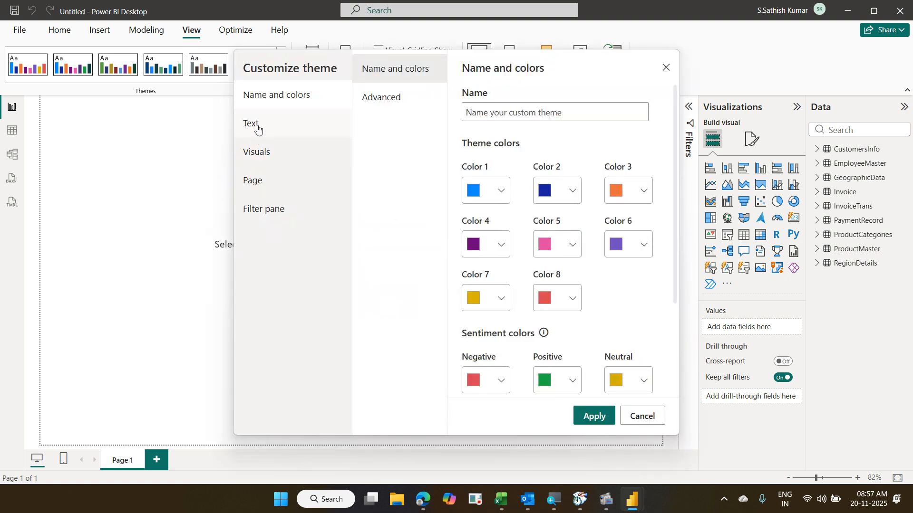
left_click(257, 127)
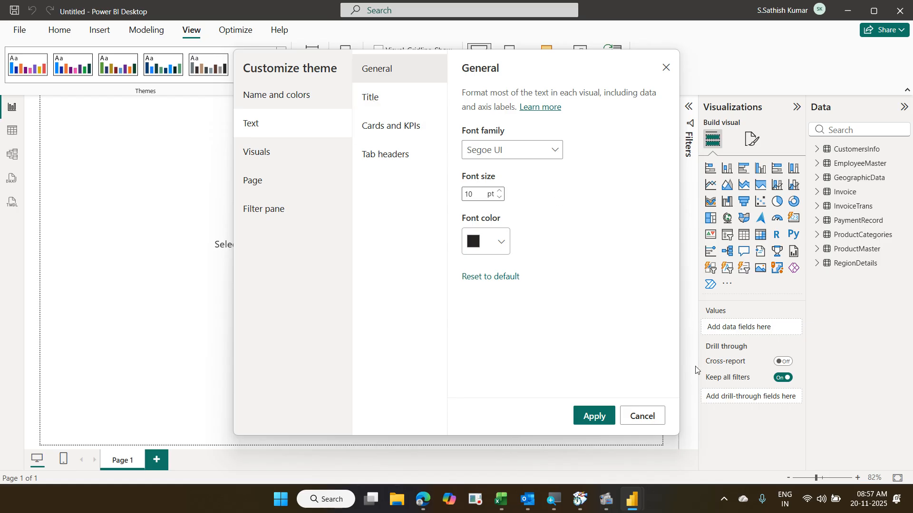
left_click(638, 425)
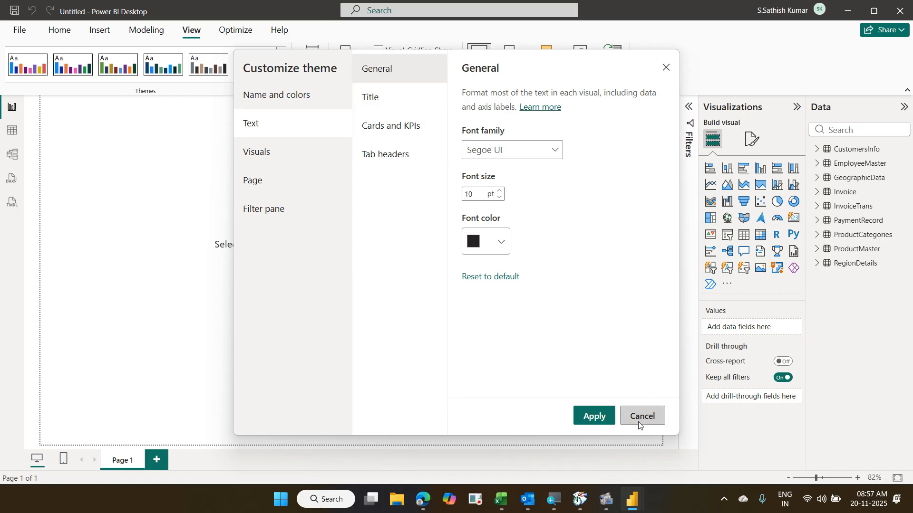
- Reopen the report themes list, then bring up File Explorer
left_click(284, 82)
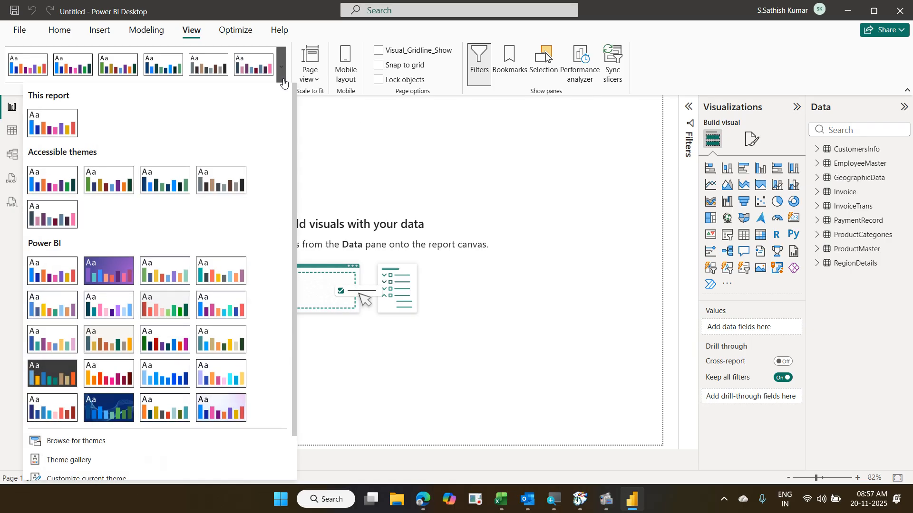
scroll(204, 252, "down", 2)
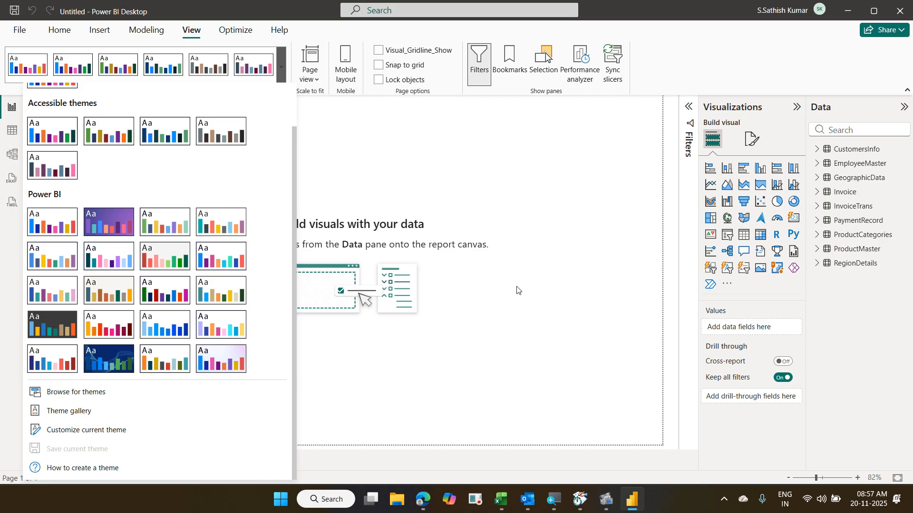
key("super+e")
left_click(397, 504)
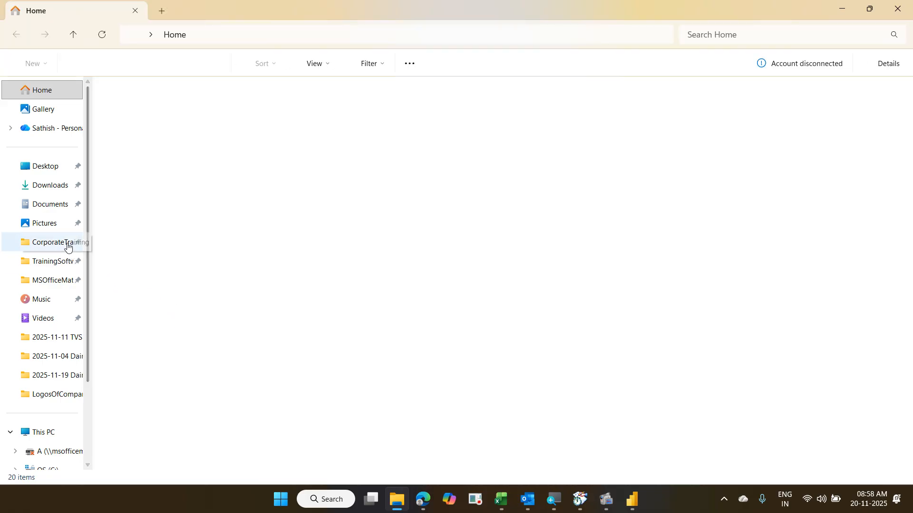
- Open the DICV Font Theme file from CorporateTraining > 2025-11-19 Daimler Power BI Level 2 in Notepad to check its Aptos JSON
left_click(67, 247)
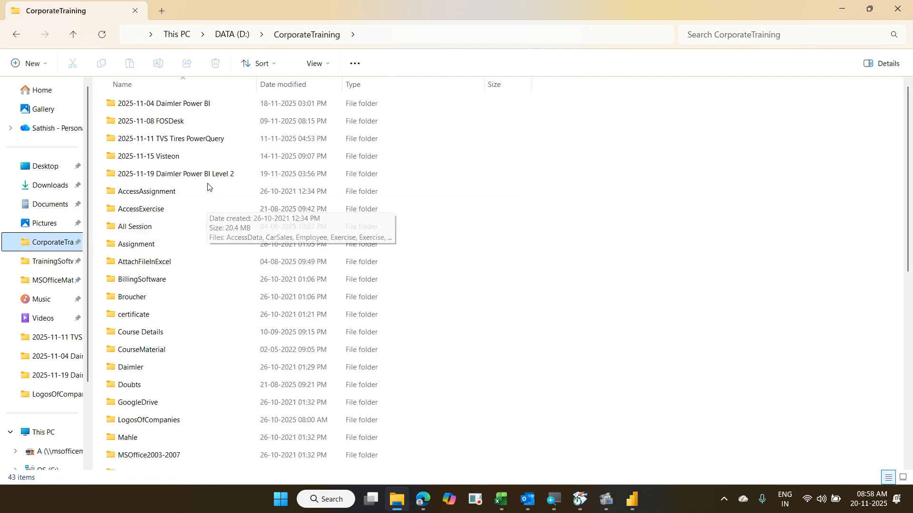
double_click(207, 180)
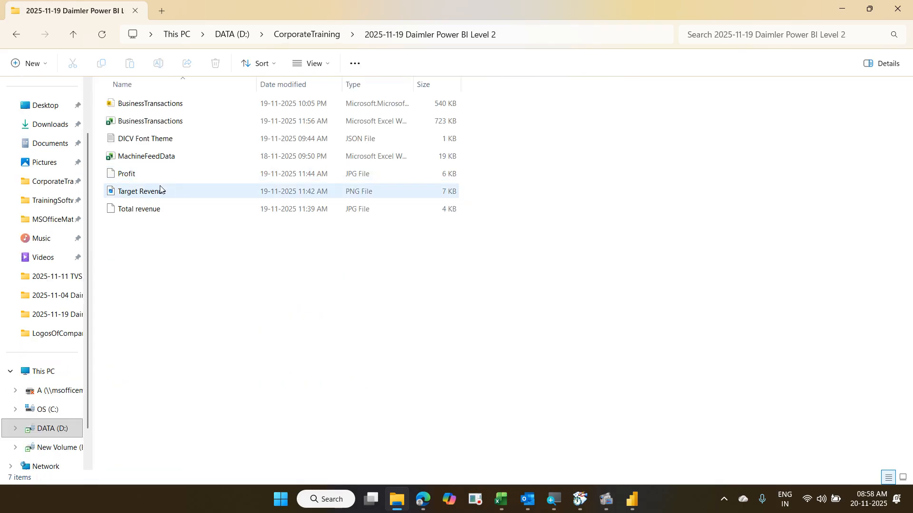
left_click(157, 147)
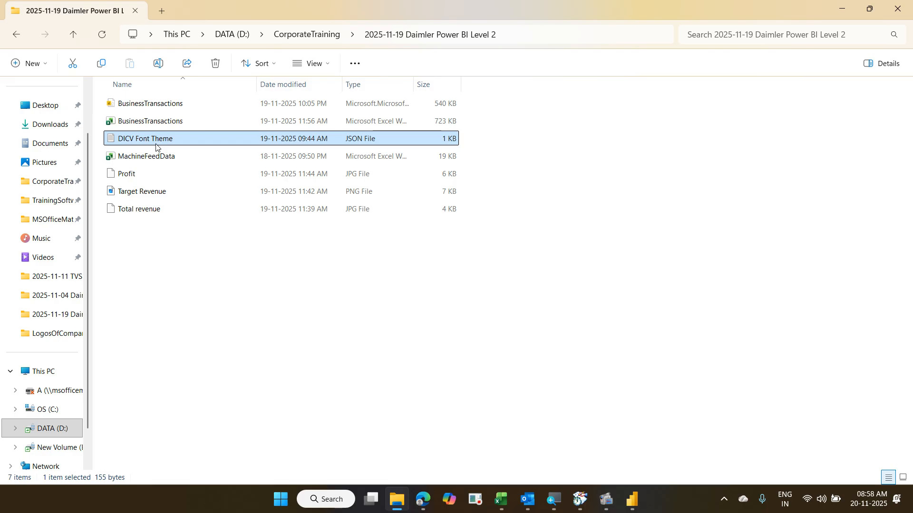
right_click(157, 147)
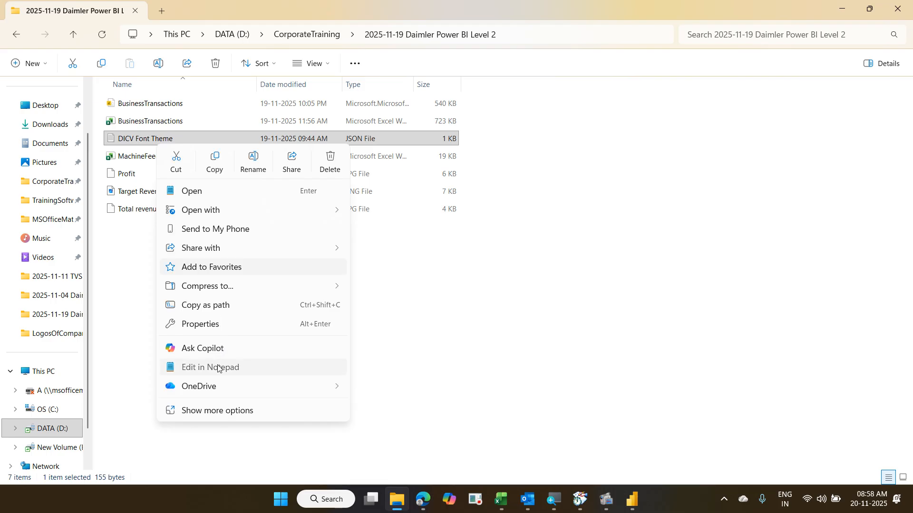
left_click(235, 364)
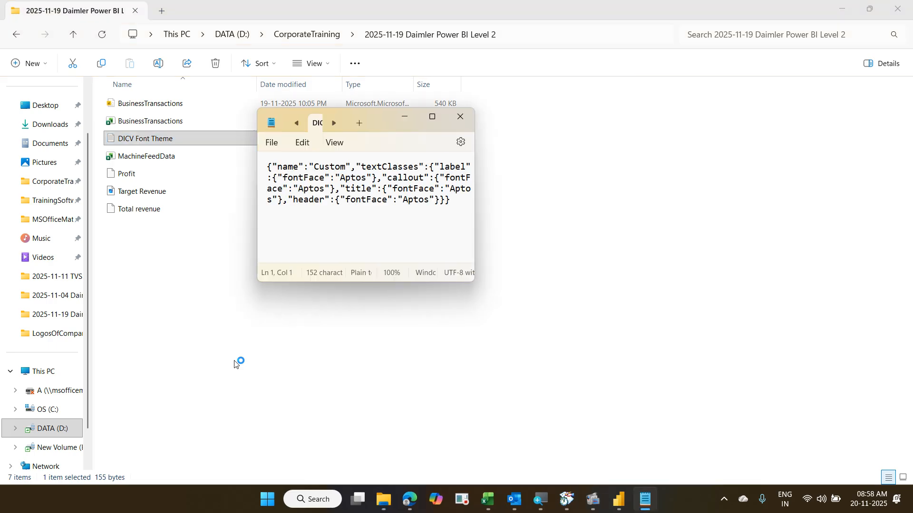
left_click(433, 116)
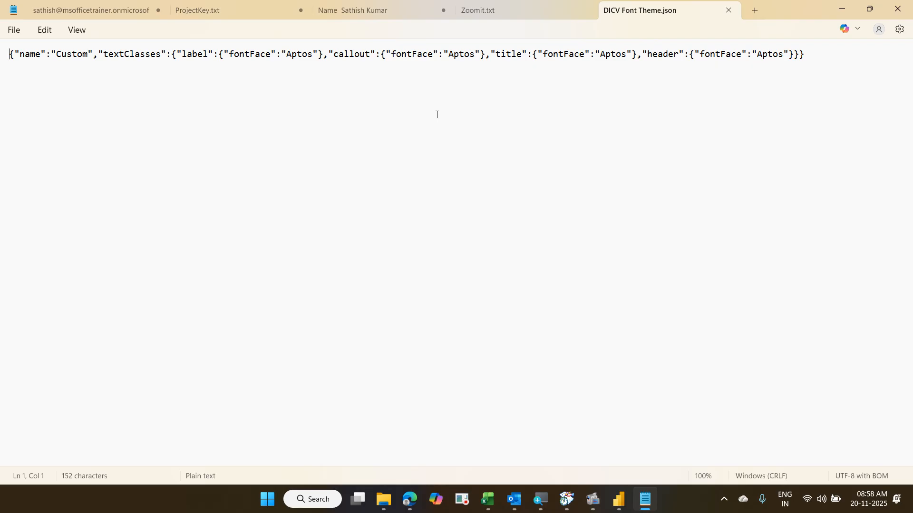
left_click(906, 18)
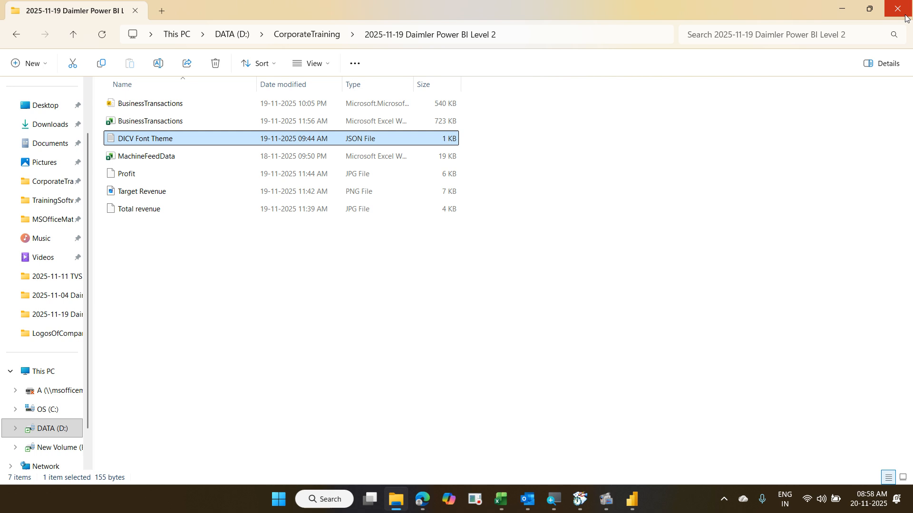
- Back in Power BI, start Browse for themes but cancel without loading a theme file
left_click(634, 500)
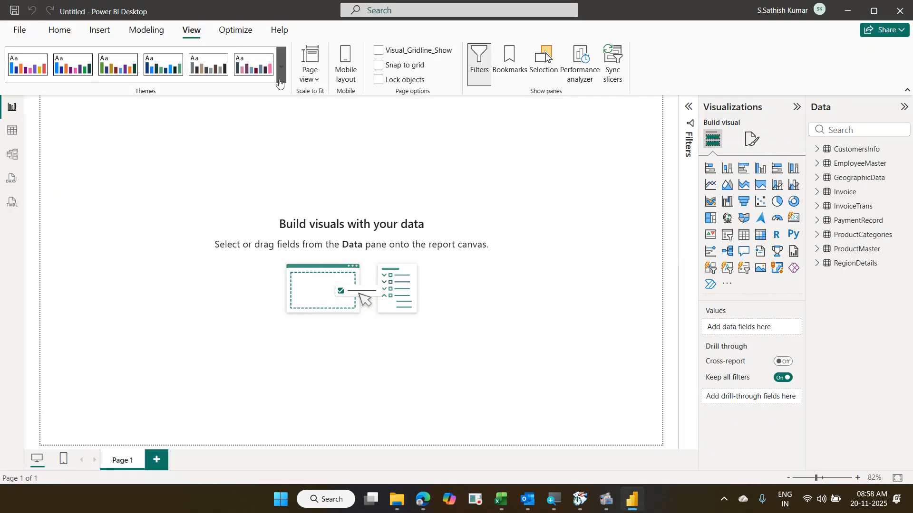
left_click(280, 79)
scroll(185, 242, "down", 2)
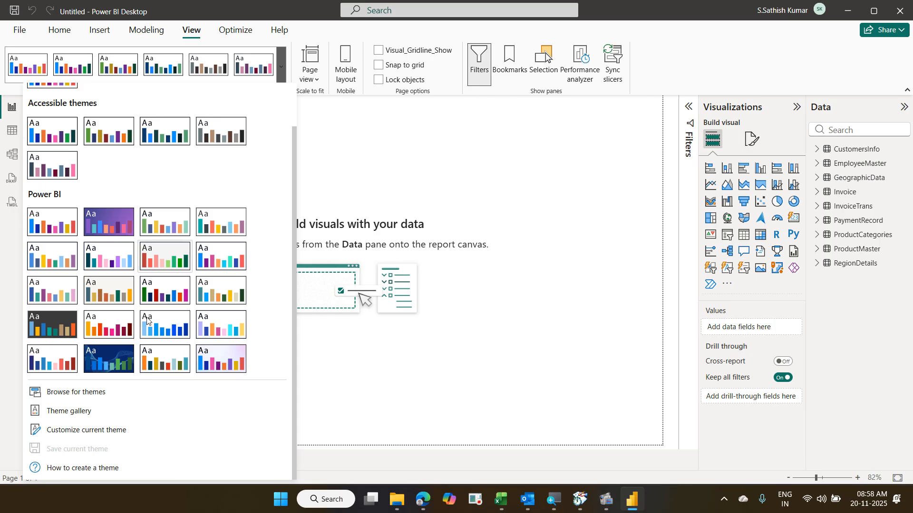
left_click(93, 398)
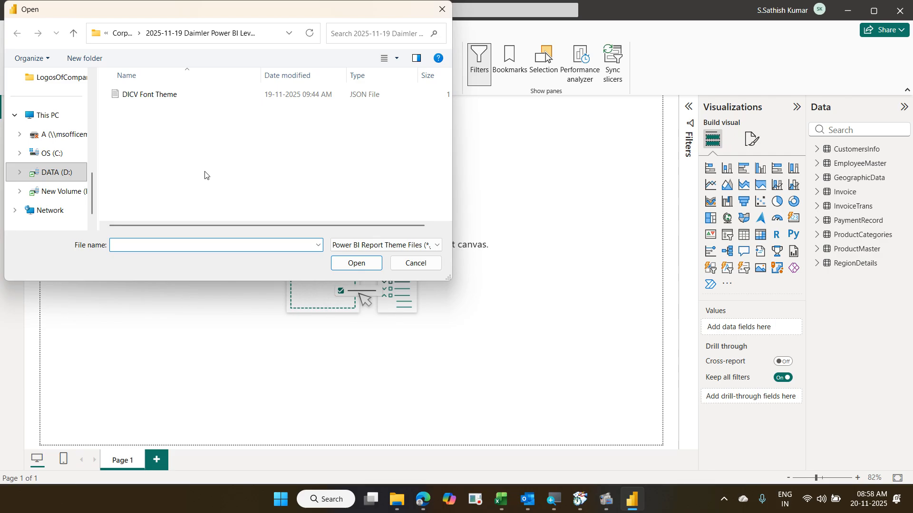
left_click(416, 262)
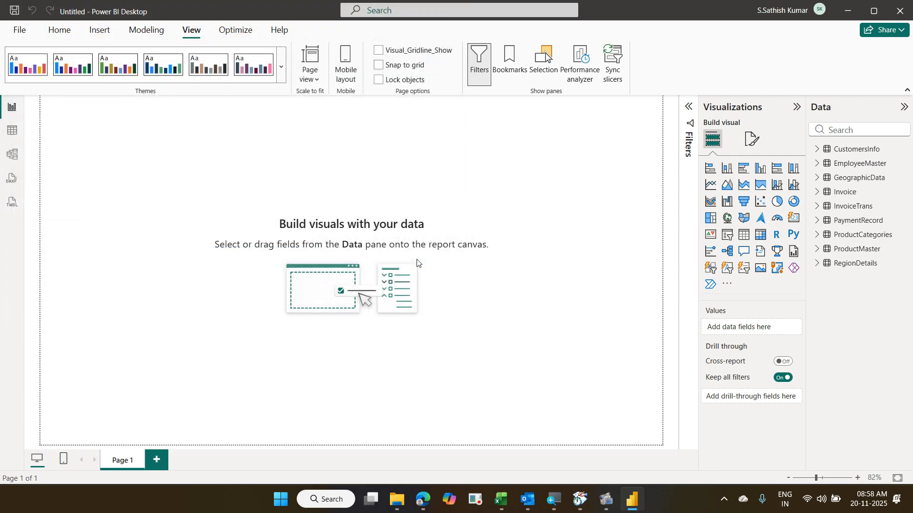
- Expand the Invoice and InvoiceTrans tables in the Data pane to list their fields
left_click(100, 38)
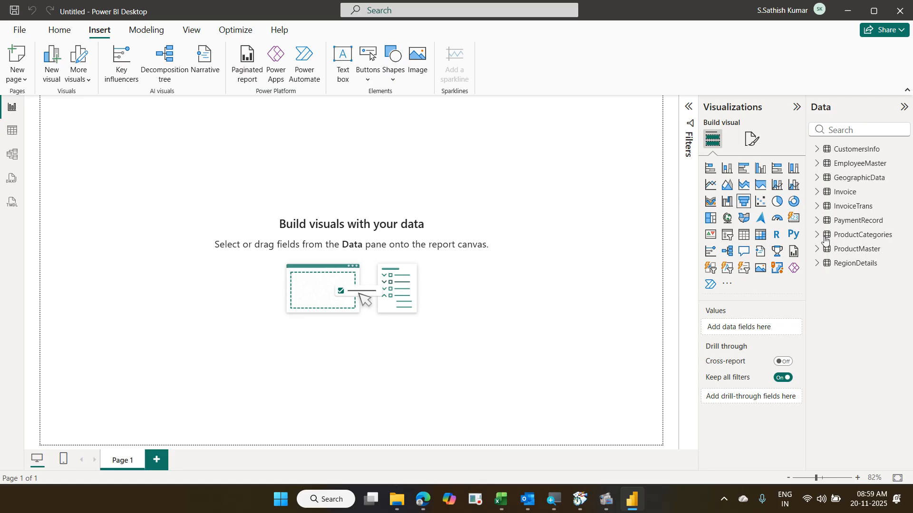
left_click(818, 193)
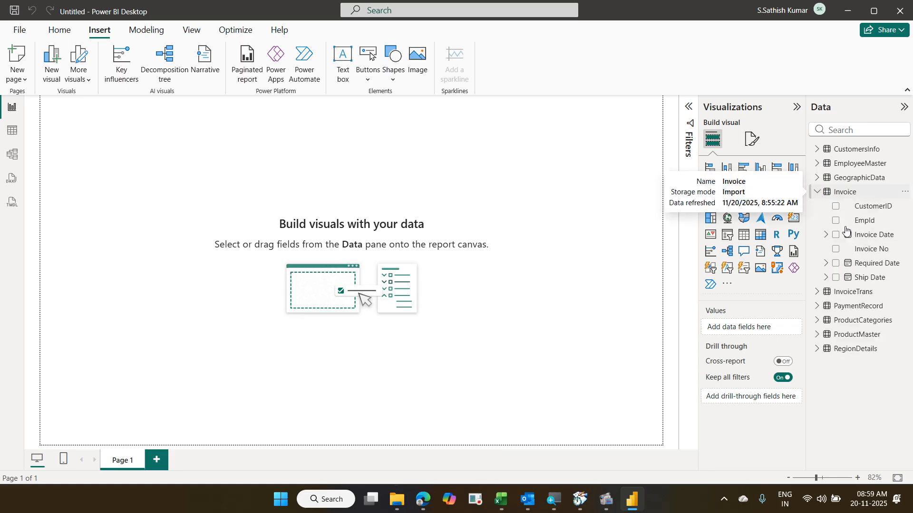
left_click(818, 292)
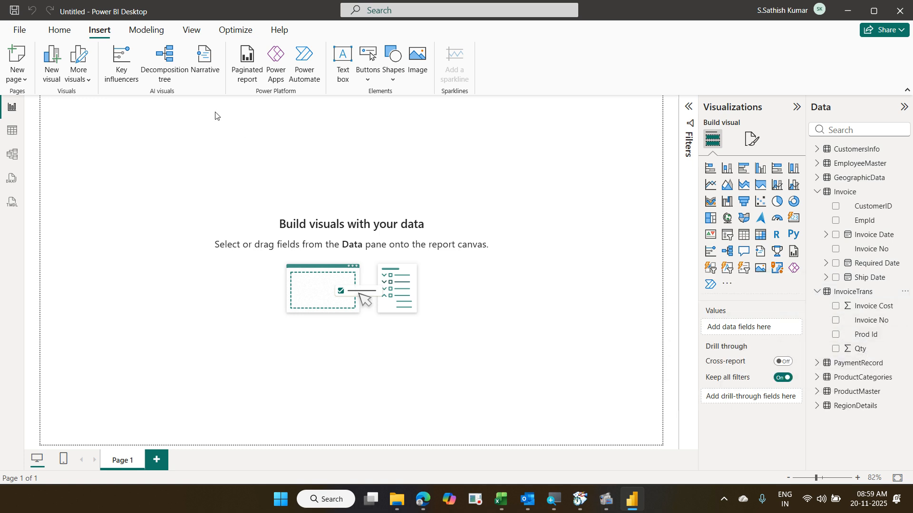
left_click(58, 36)
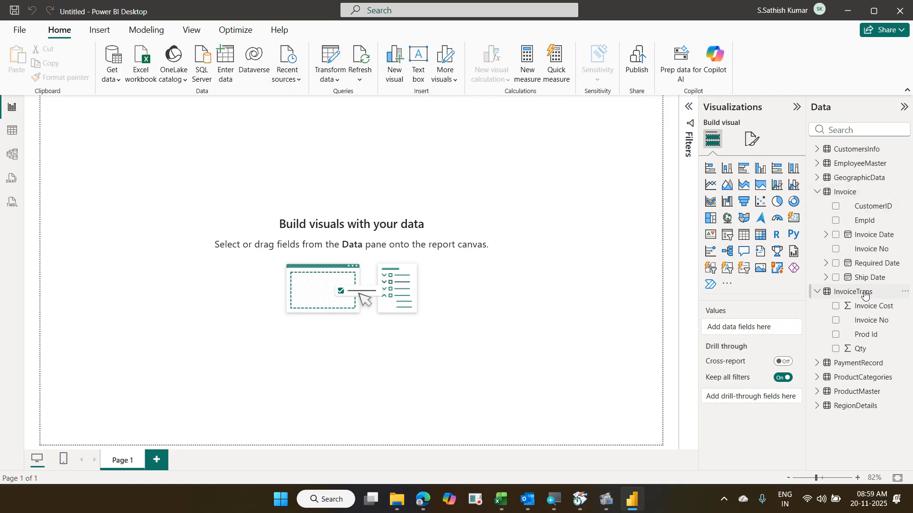
- Edit the InvoiceTrans query and select its Qty and Invoice Cost columns
right_click(865, 294)
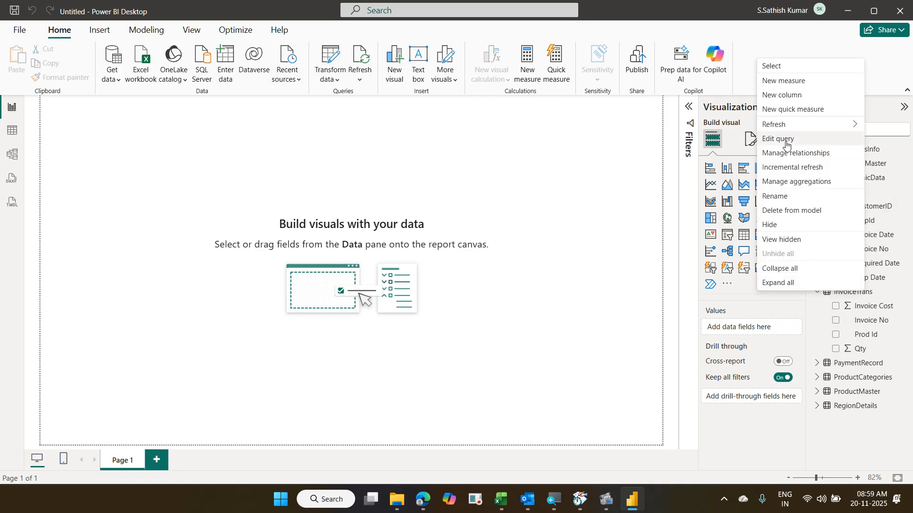
left_click(786, 145)
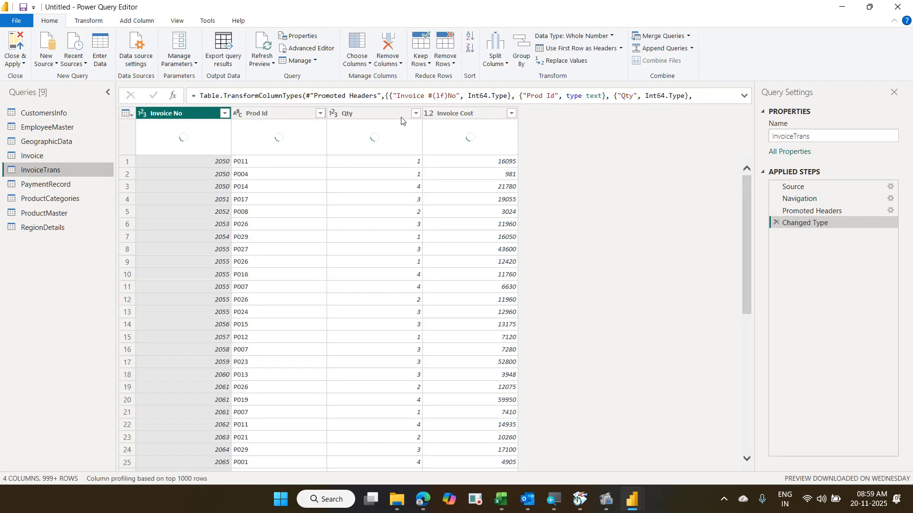
left_click(396, 118)
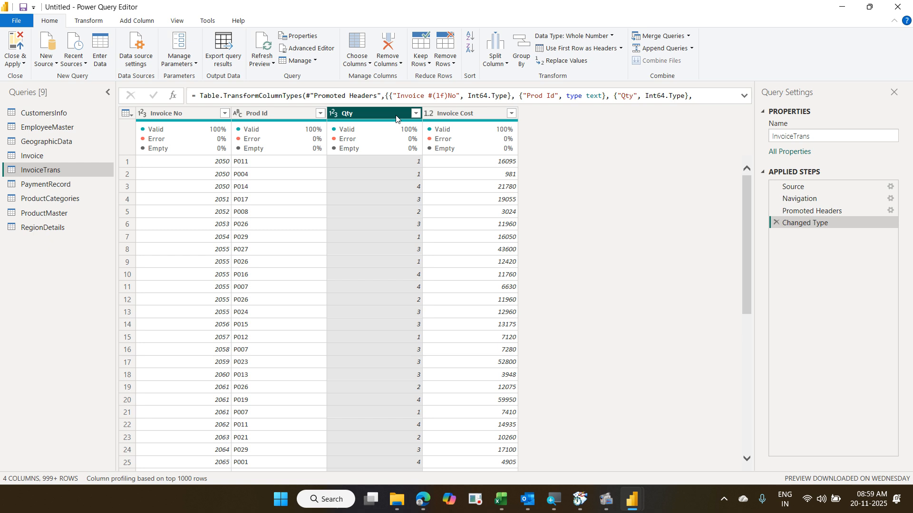
left_click(451, 120, "ctrl")
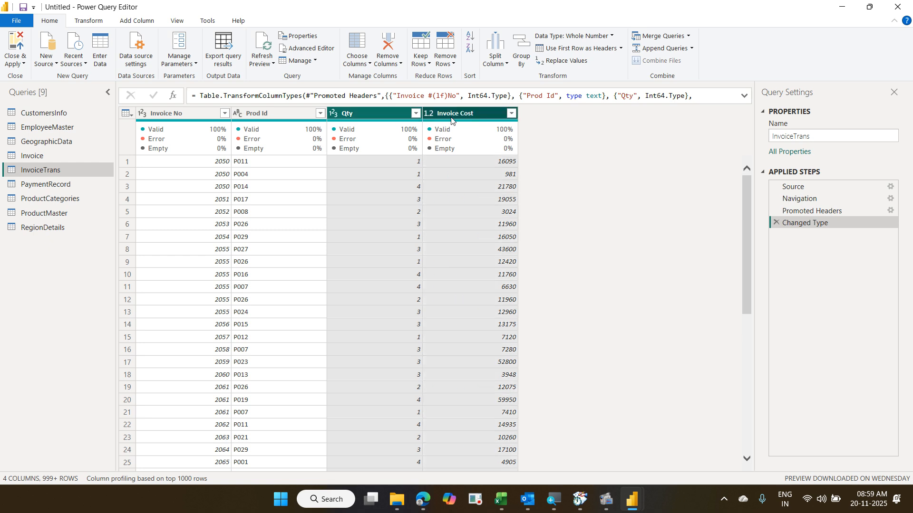
- Look at Add Column > Standard operations without applying any, then Close & Apply
left_click(131, 22)
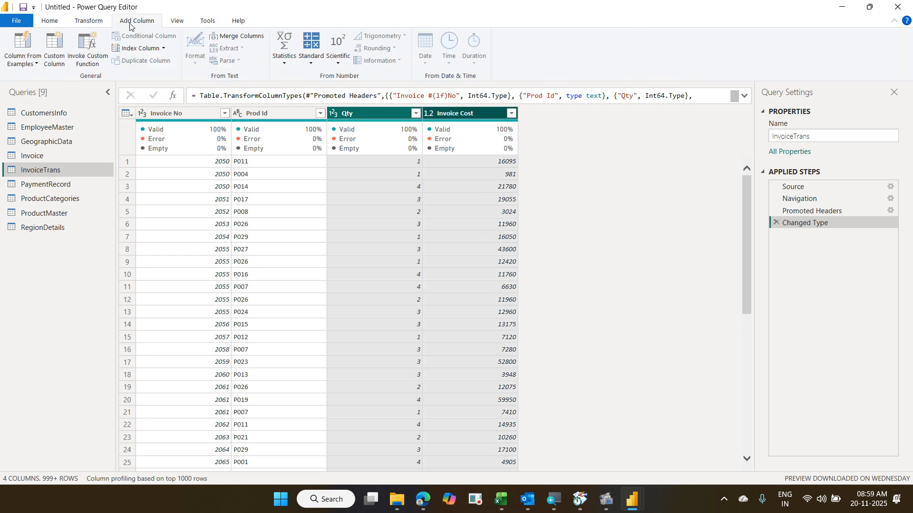
left_click(306, 68)
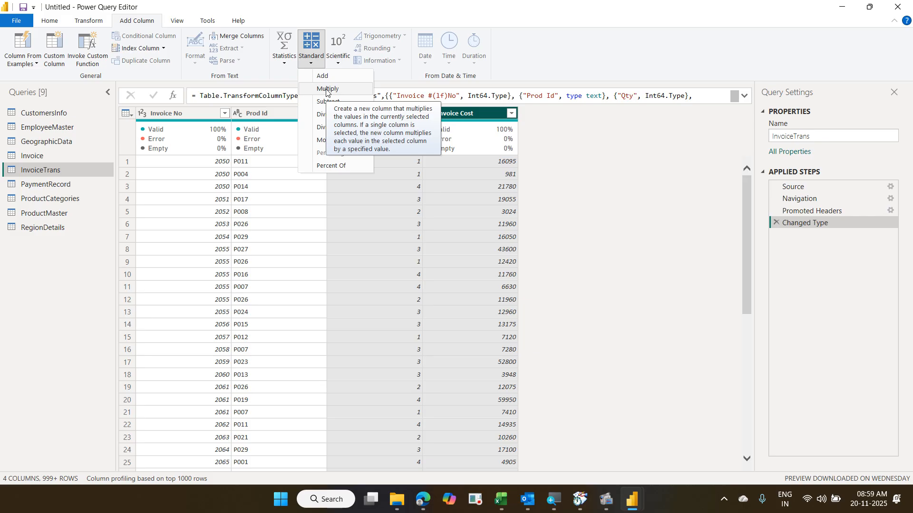
left_click(536, 183)
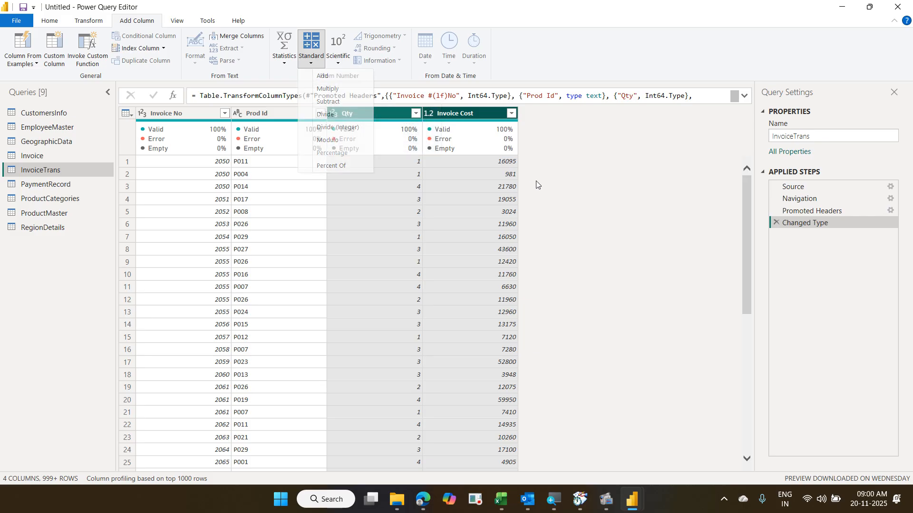
left_click(50, 21)
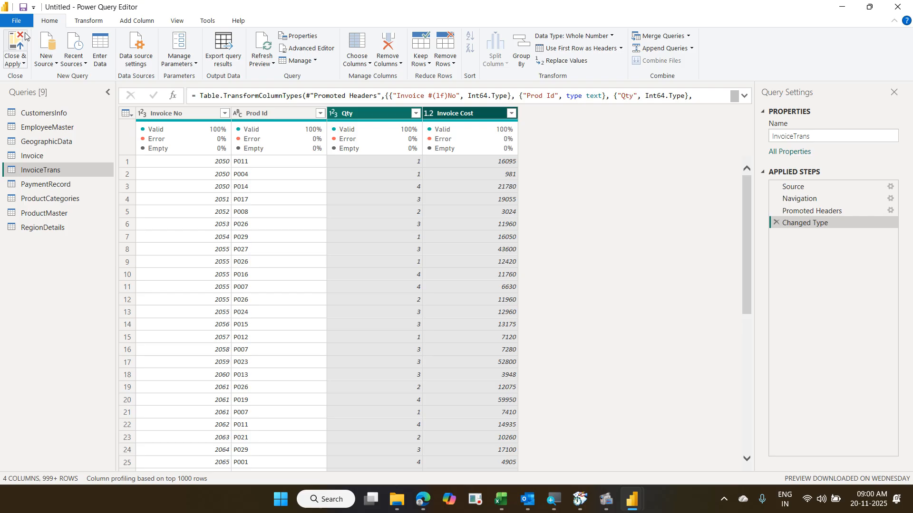
left_click(17, 45)
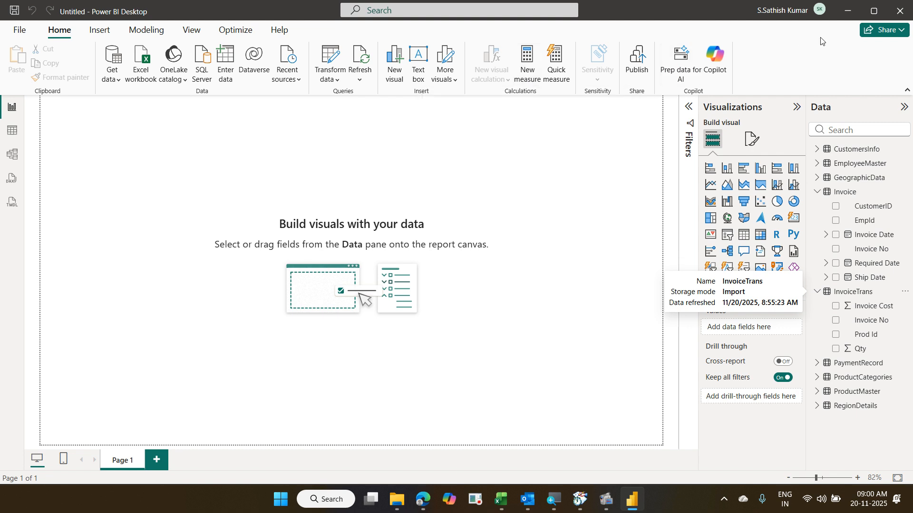
- Close the untitled report without saving, relaunch Power BI Desktop, and open BusinessTransactions.pbix from Recent
left_click(907, 13)
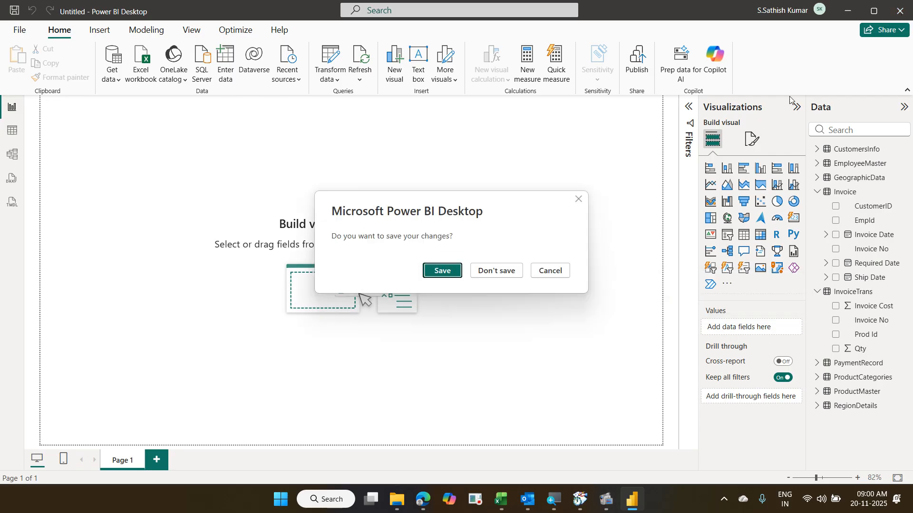
key("Escape")
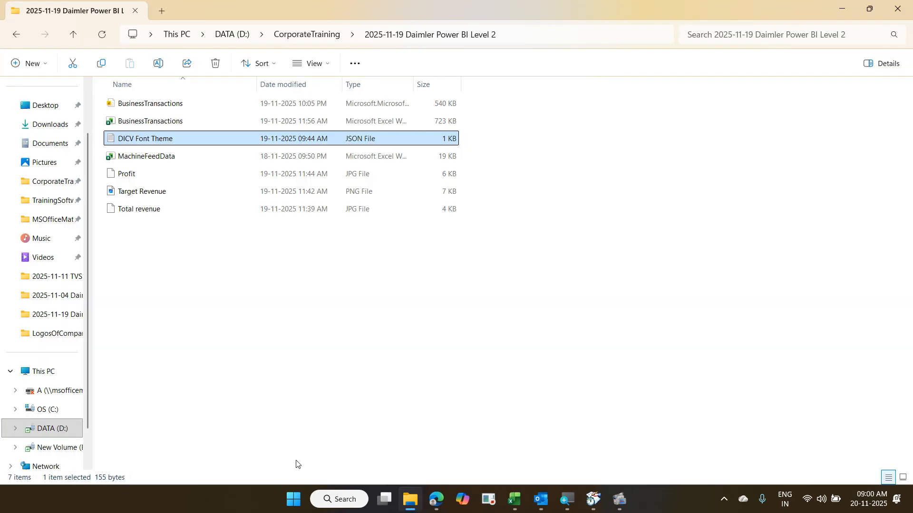
left_click(291, 505)
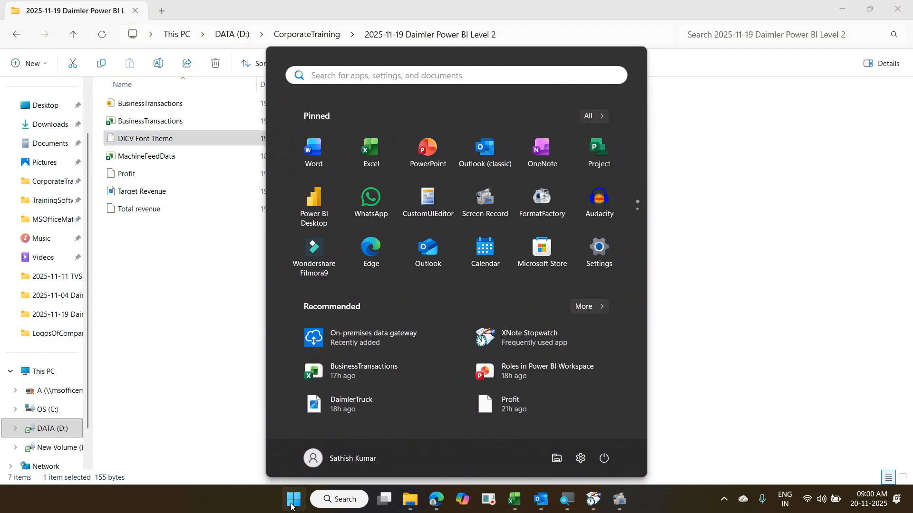
left_click(317, 226)
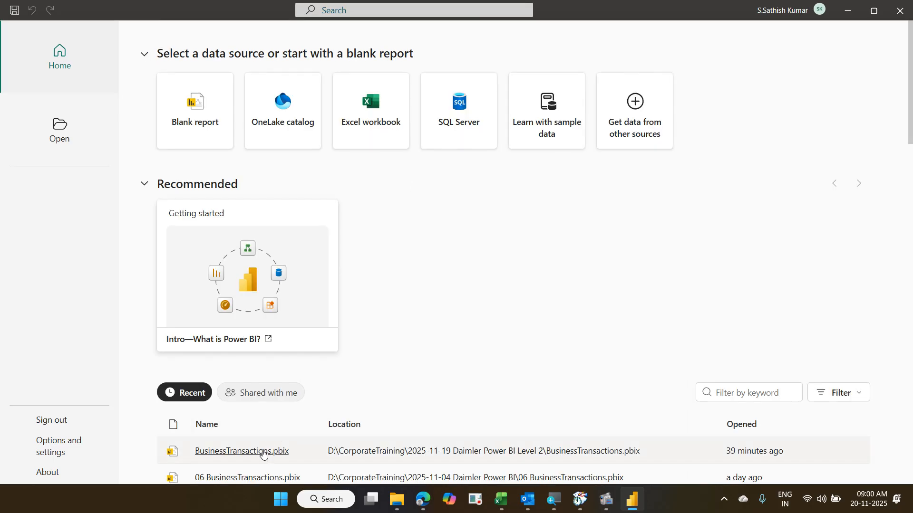
left_click(263, 451)
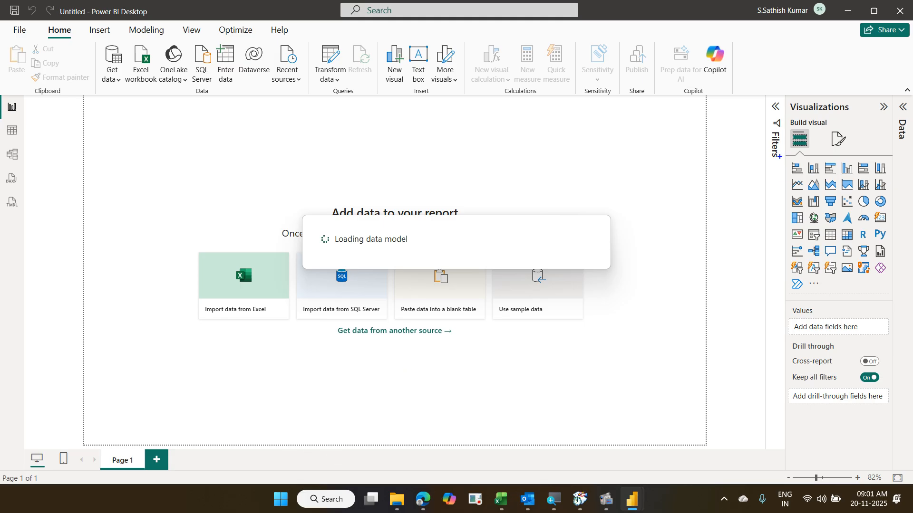
- Restore default visuals from the Visualizations pane's more-options menu and confirm with OK
mouse_move(779, 156)
left_mouse_down()
mouse_move(851, 268)
mouse_move(892, 304)
left_mouse_up()
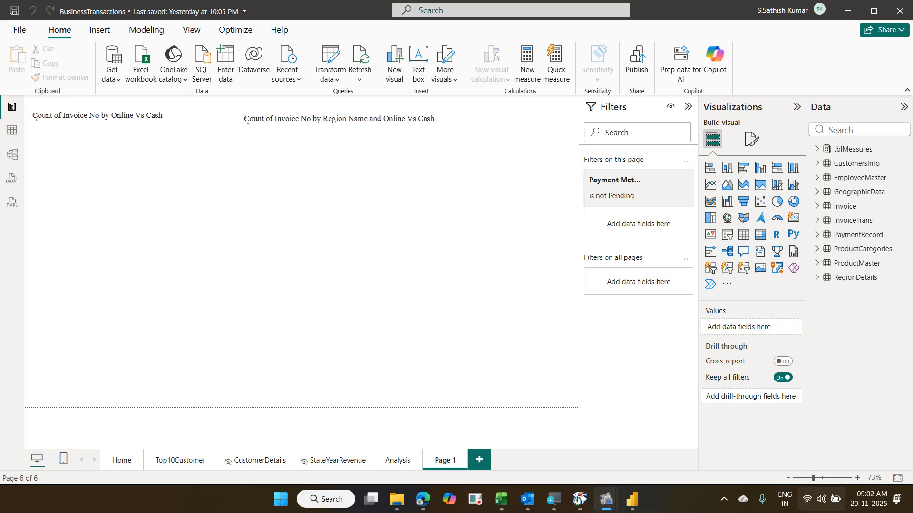
left_click(730, 284)
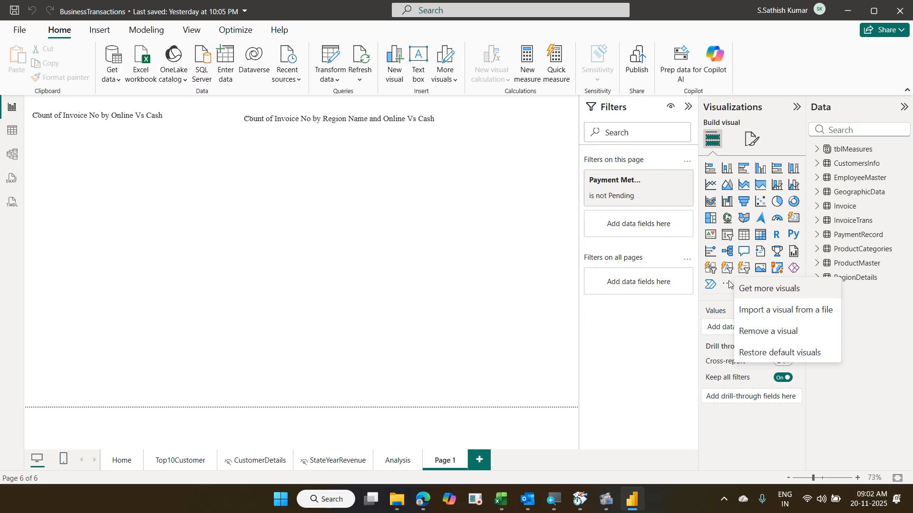
left_click(766, 353)
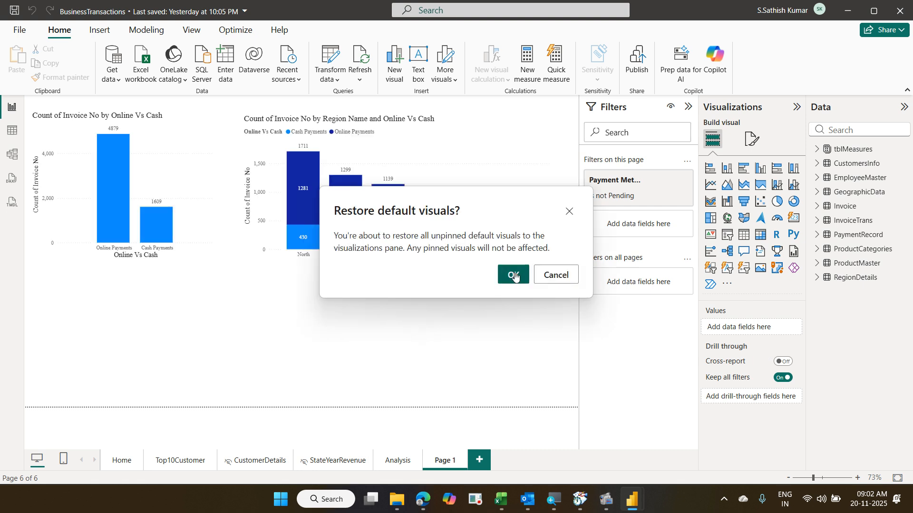
left_click(513, 274)
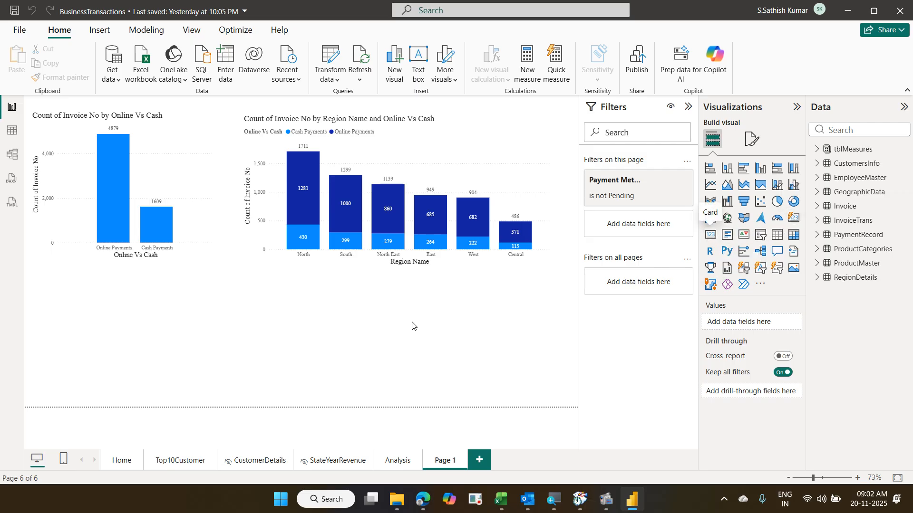
- Show the Home page and check the gauge tooltip: Total Revenue 47,94,51,090.50 against Target Revenue 452114850
left_click(125, 464)
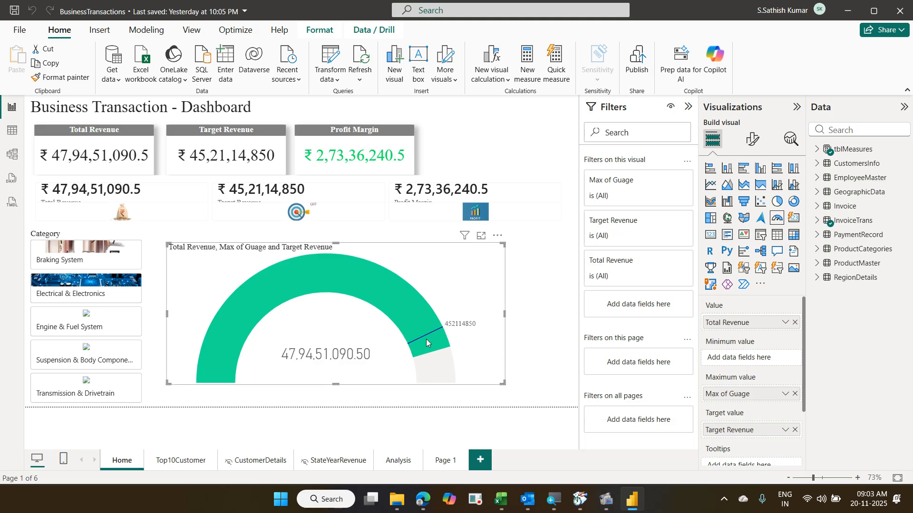
mouse_move(427, 340)
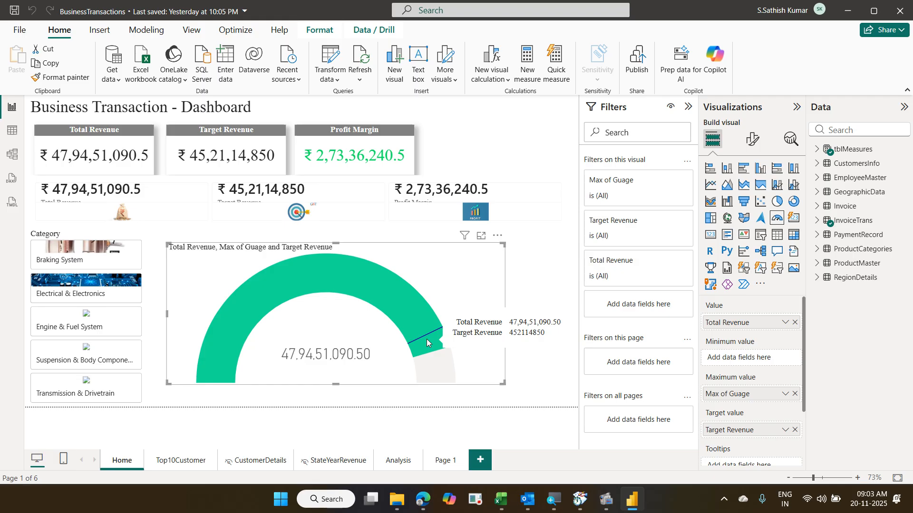
- On Top10Customer, inspect the bar chart's CustomerName Top 10 by Count of Invoice No filter, then select the region donut
left_click(183, 469)
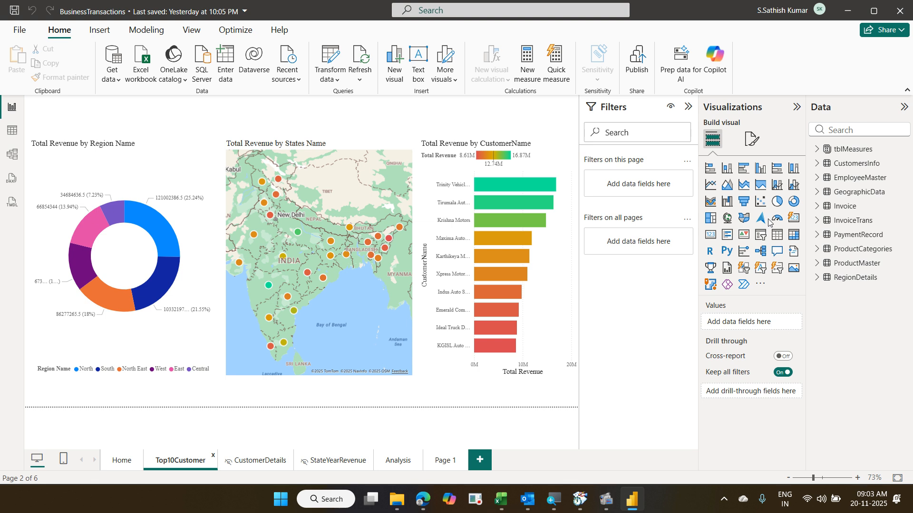
left_click(567, 261)
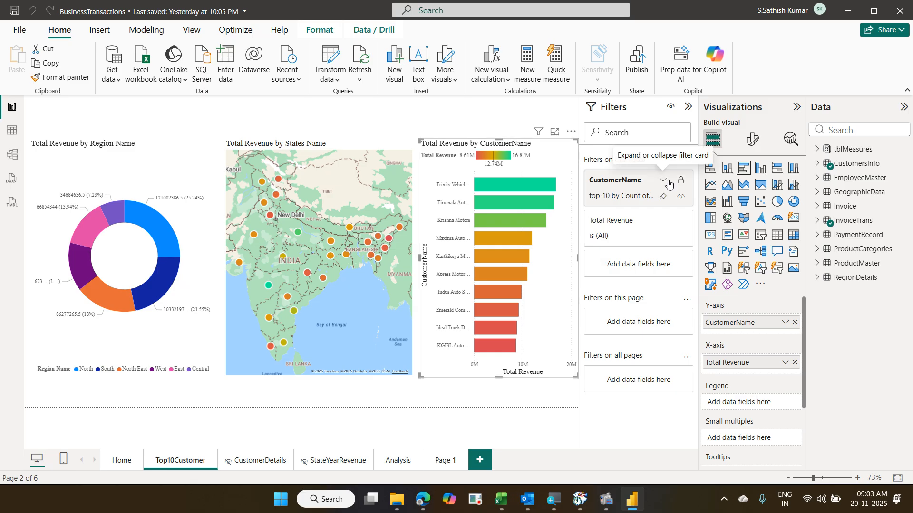
left_click(664, 180)
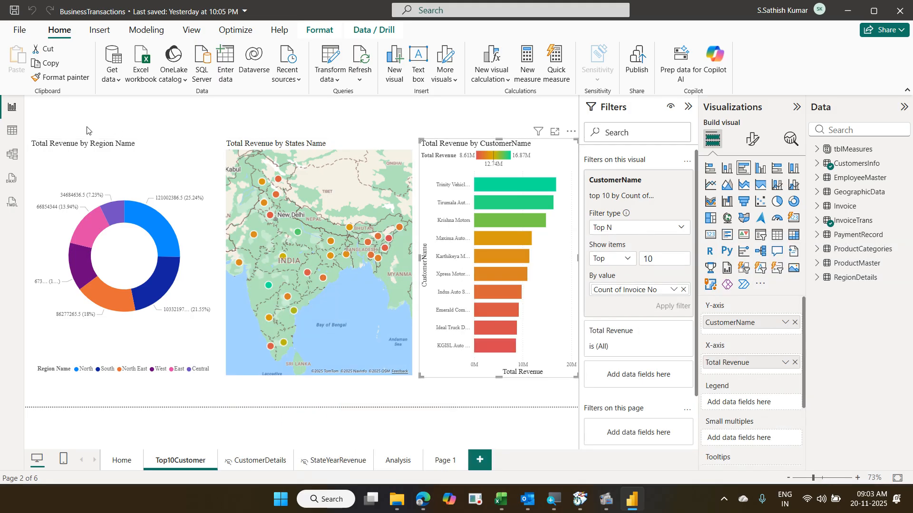
left_click(145, 171)
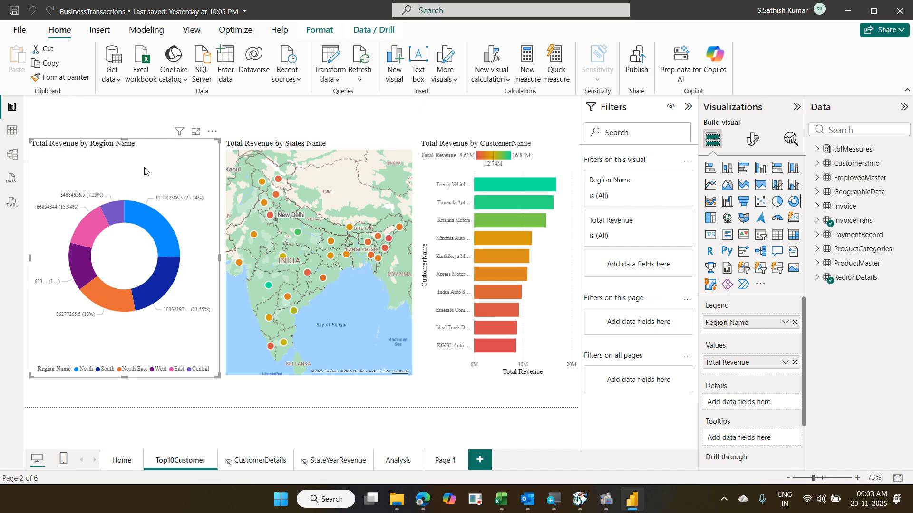
left_click(320, 33)
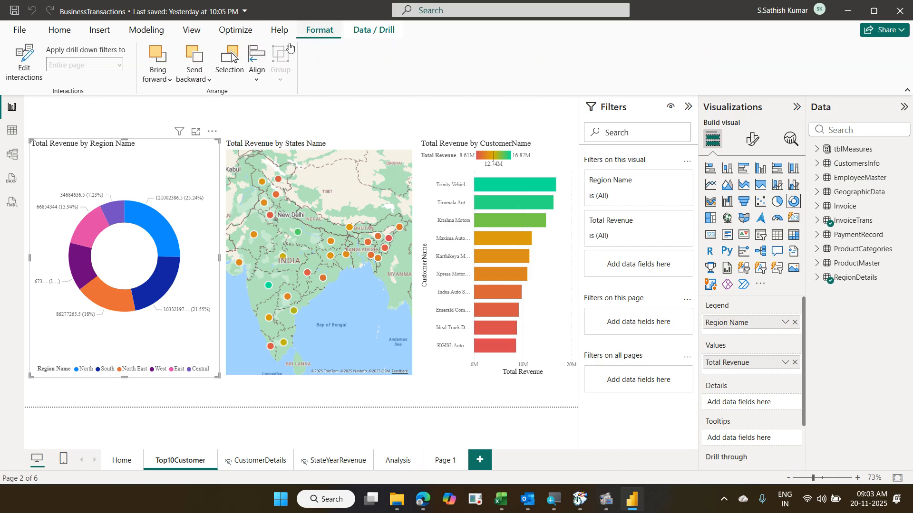
left_click(33, 77)
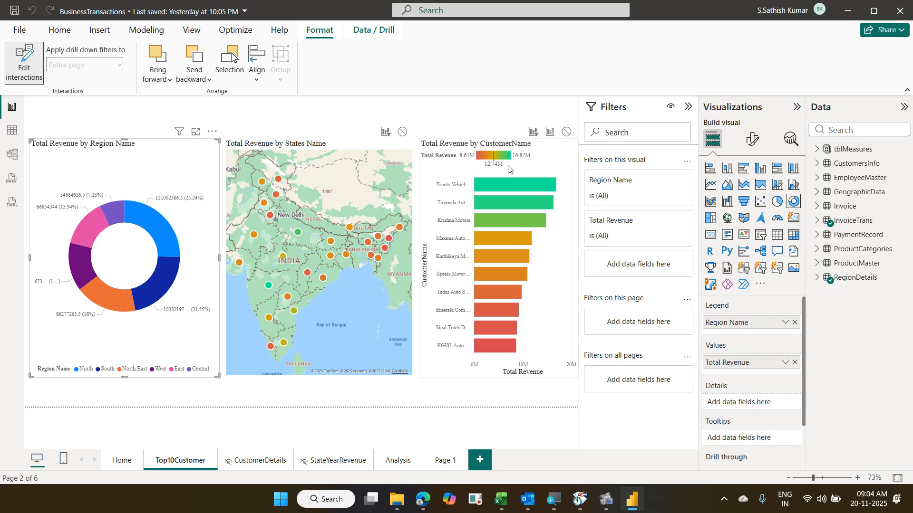
left_click(23, 62)
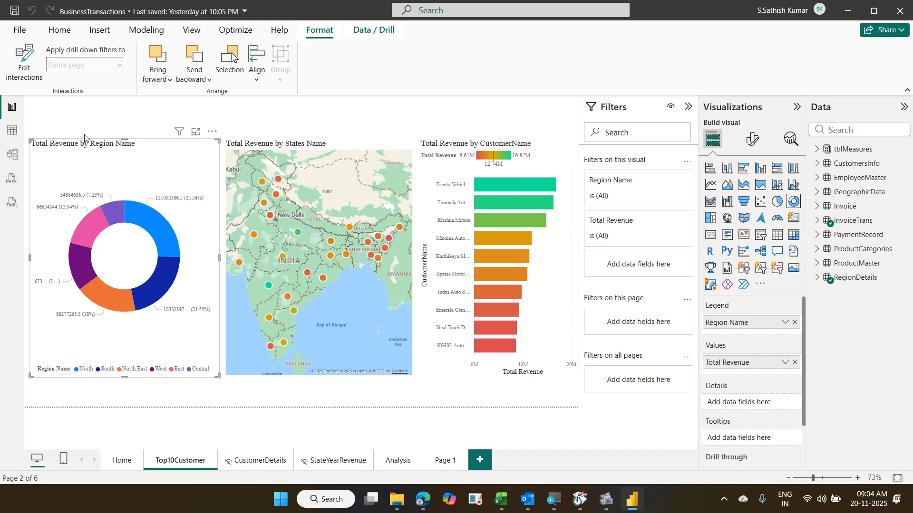
left_click(144, 220)
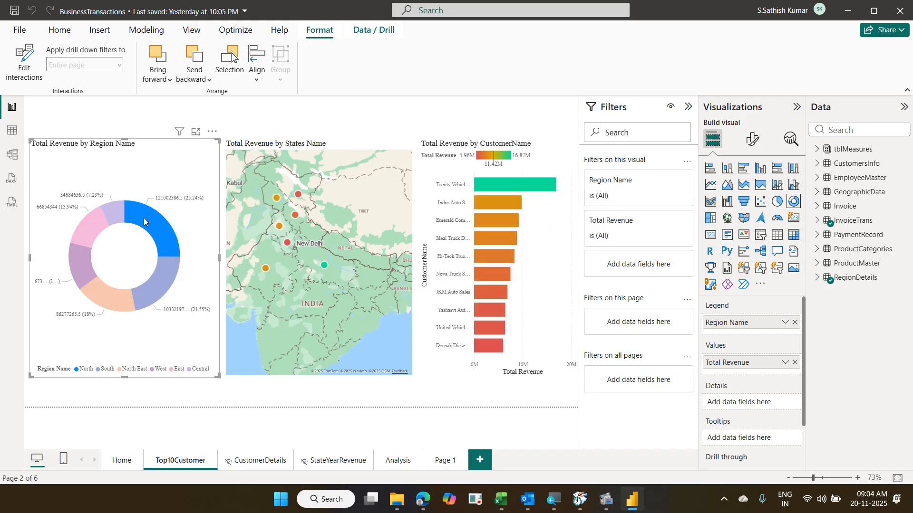
left_click(162, 171)
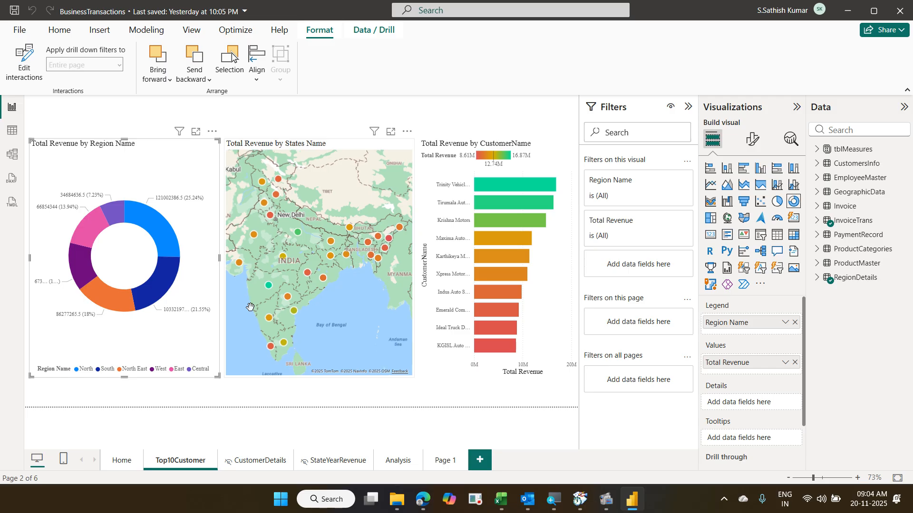
left_click(260, 461)
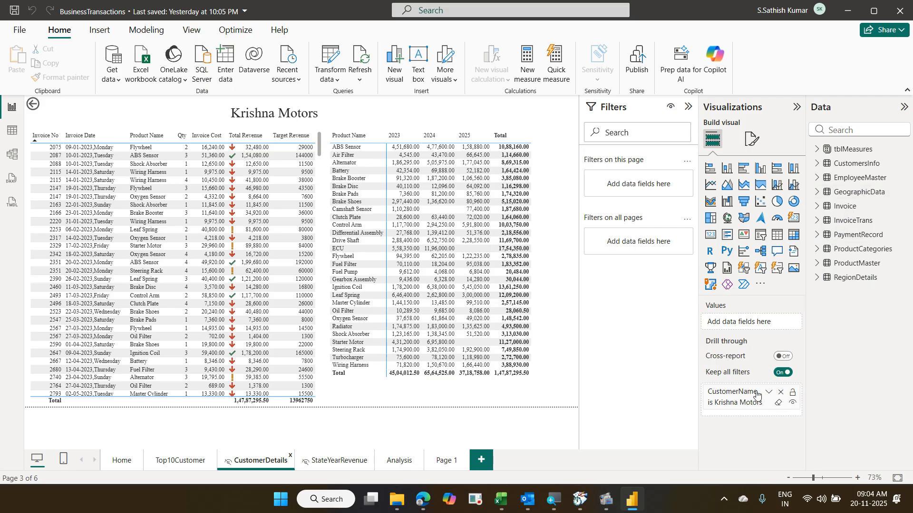
left_click(176, 458)
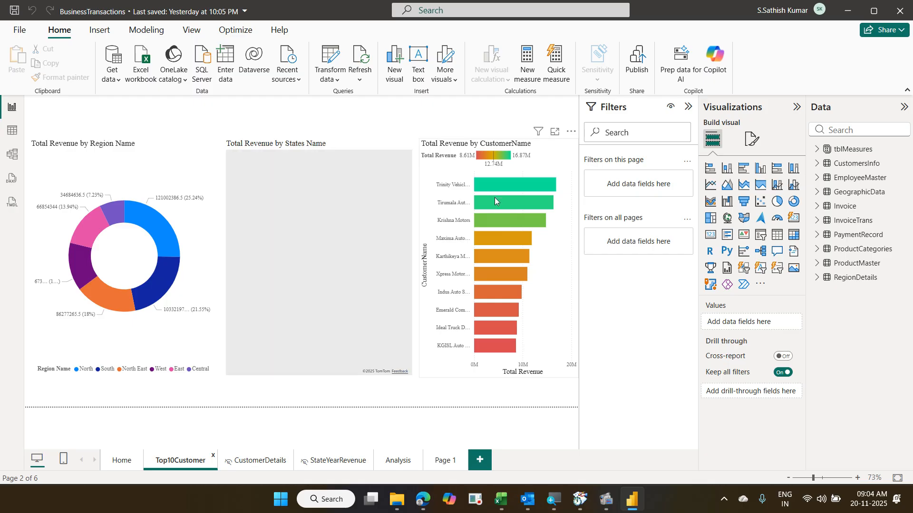
left_click(495, 197)
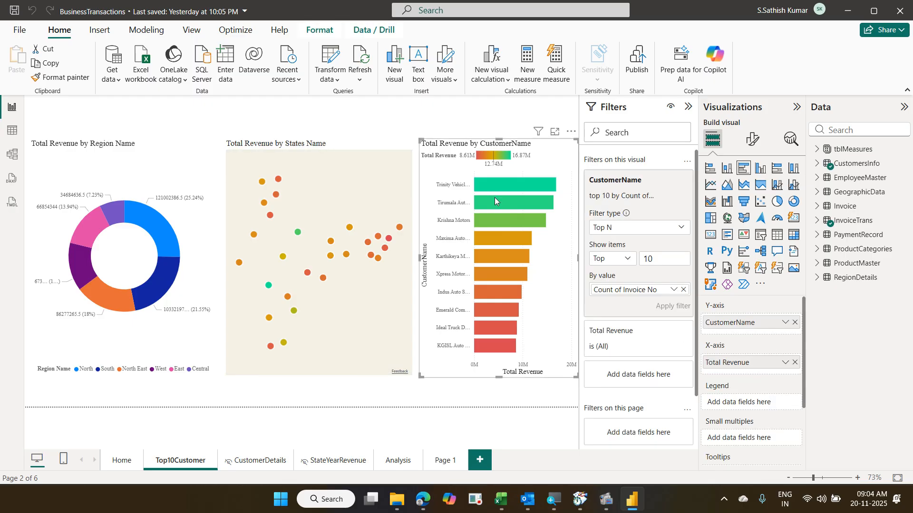
right_click(494, 197)
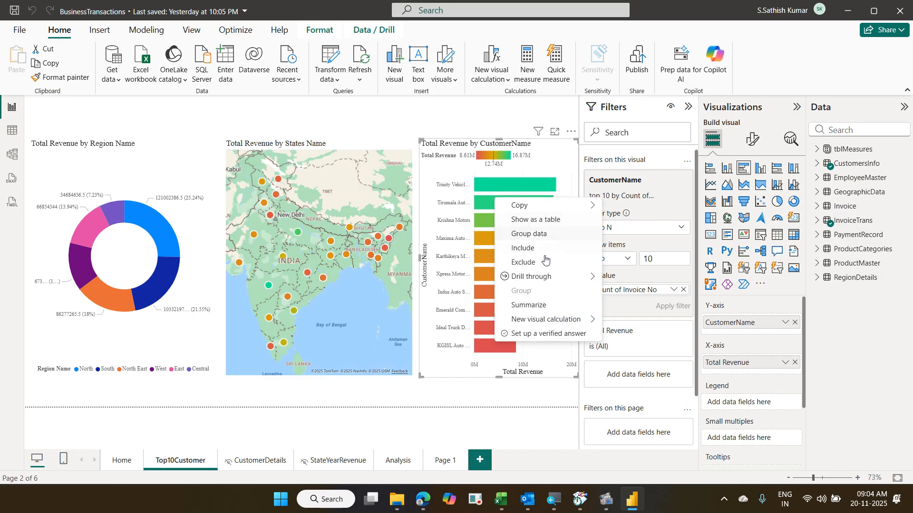
mouse_move(547, 277)
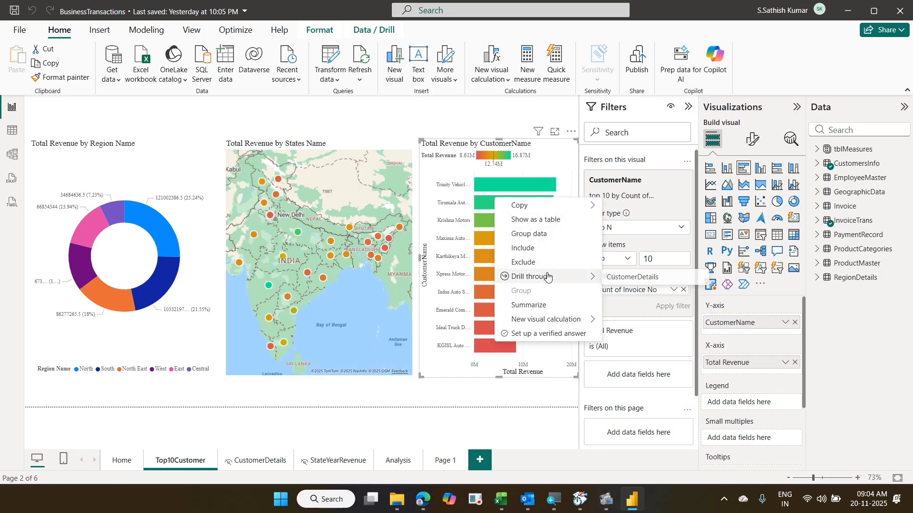
left_click(363, 394)
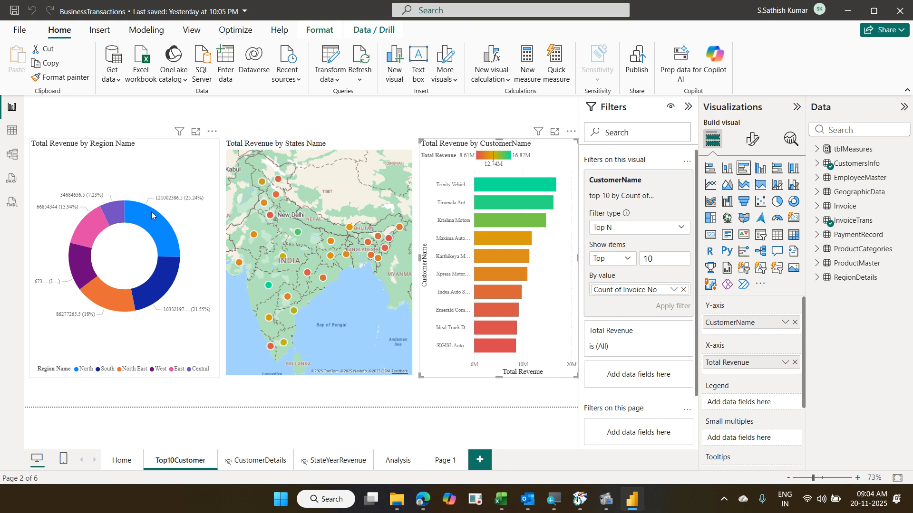
mouse_move(152, 218)
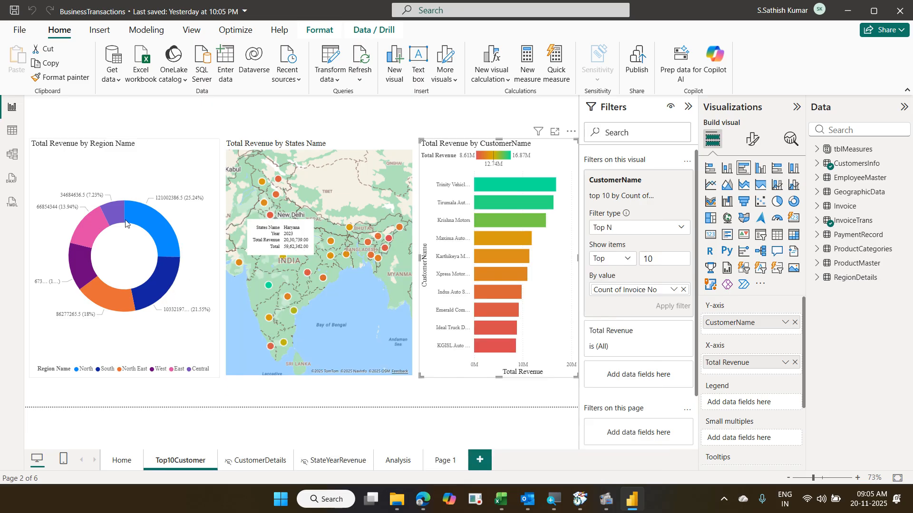
left_click(238, 117)
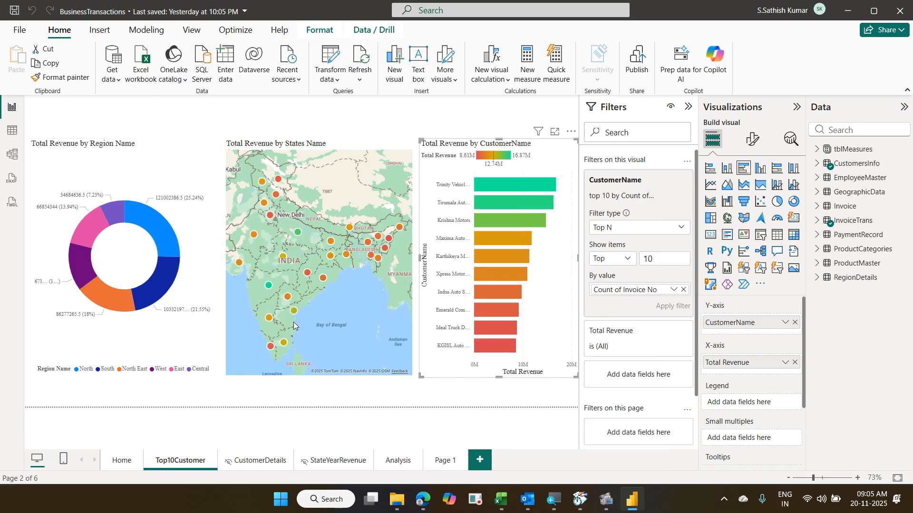
- Check StateYearRevenue's Page information for Allow use as tooltip, then go back to the Home page
left_click(332, 463)
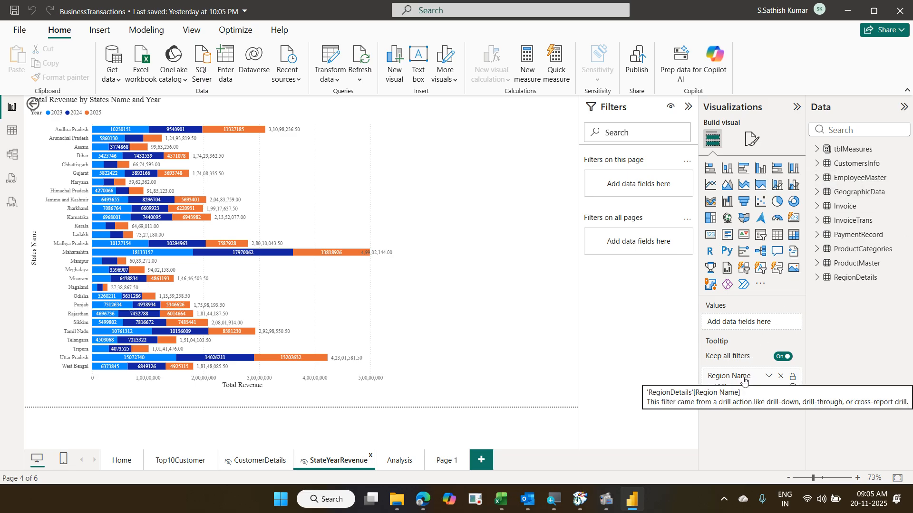
left_click(752, 138)
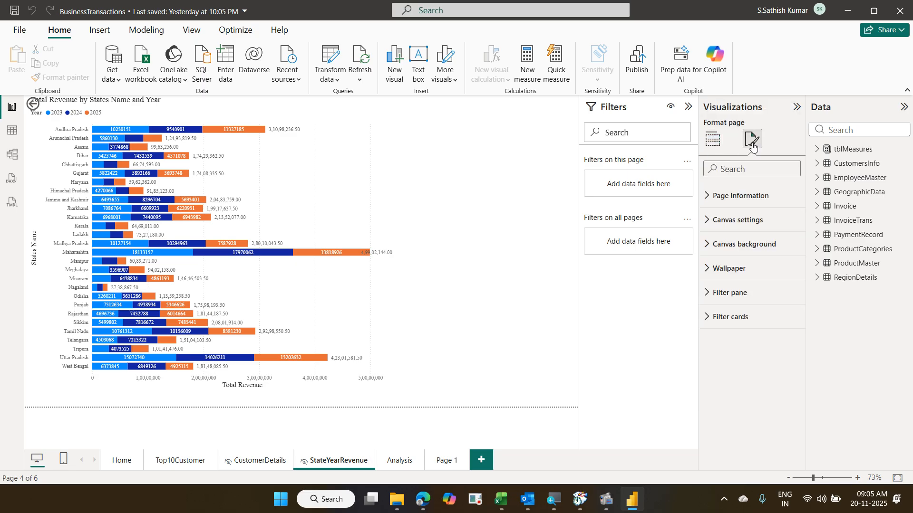
left_click(744, 199)
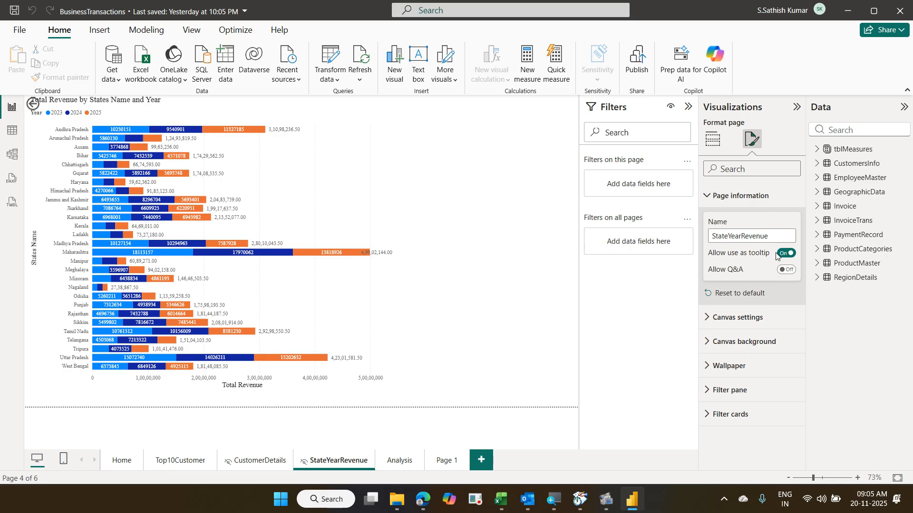
left_click(488, 195)
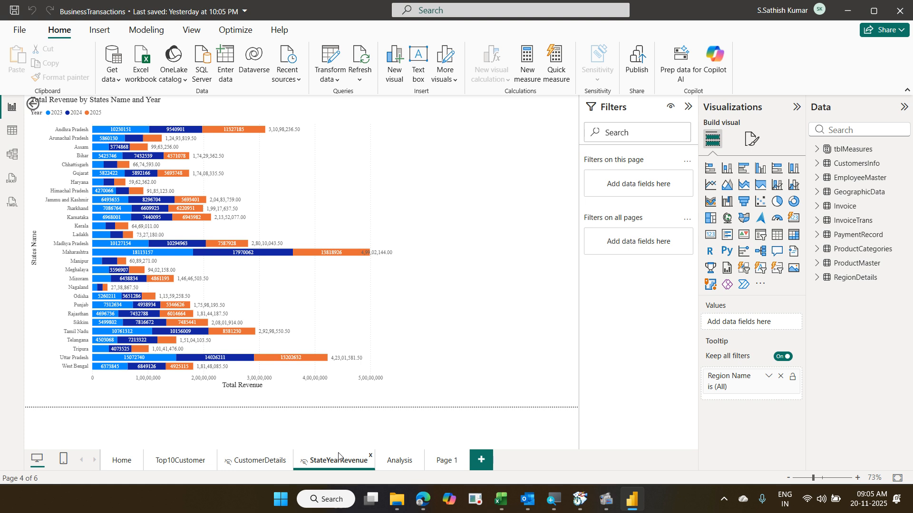
left_click(122, 461)
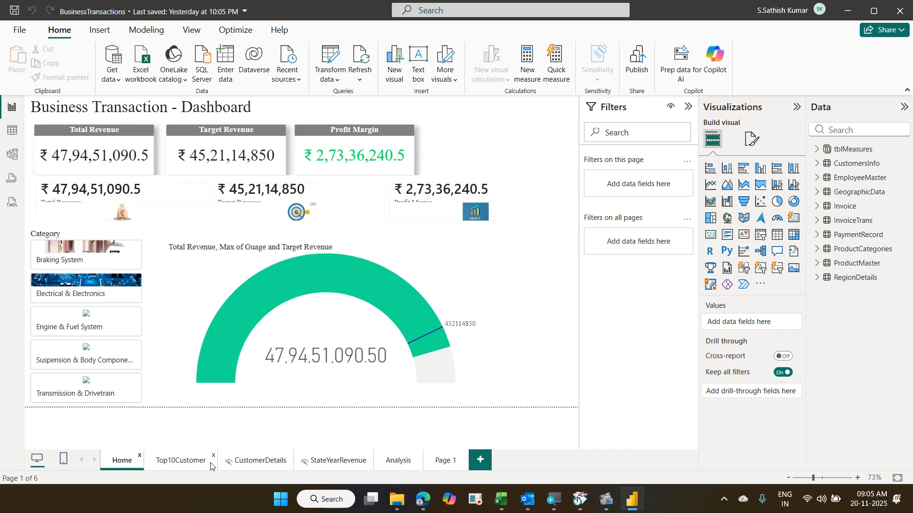
left_click(428, 500)
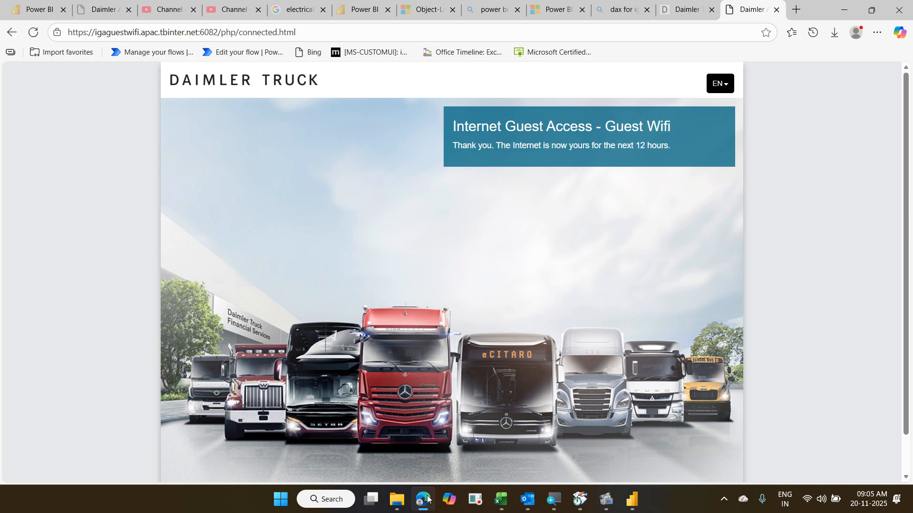
left_click(355, 15)
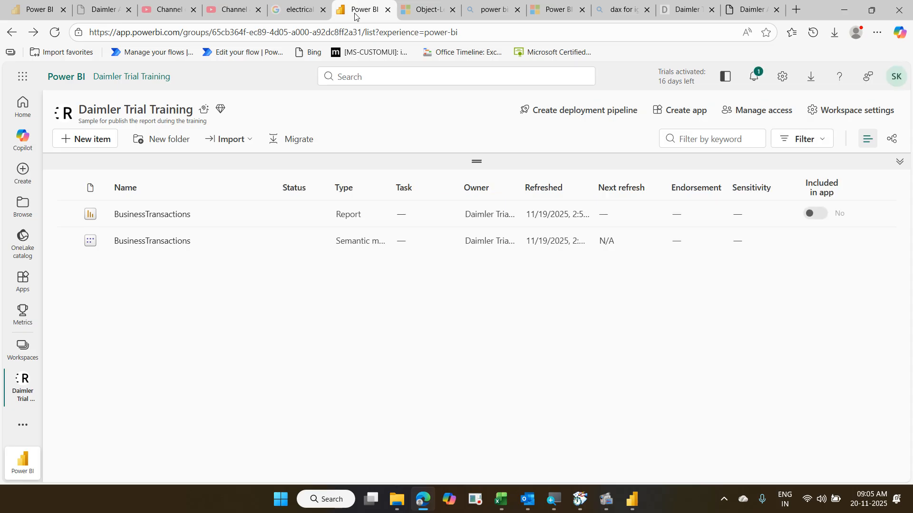
left_click(836, 17)
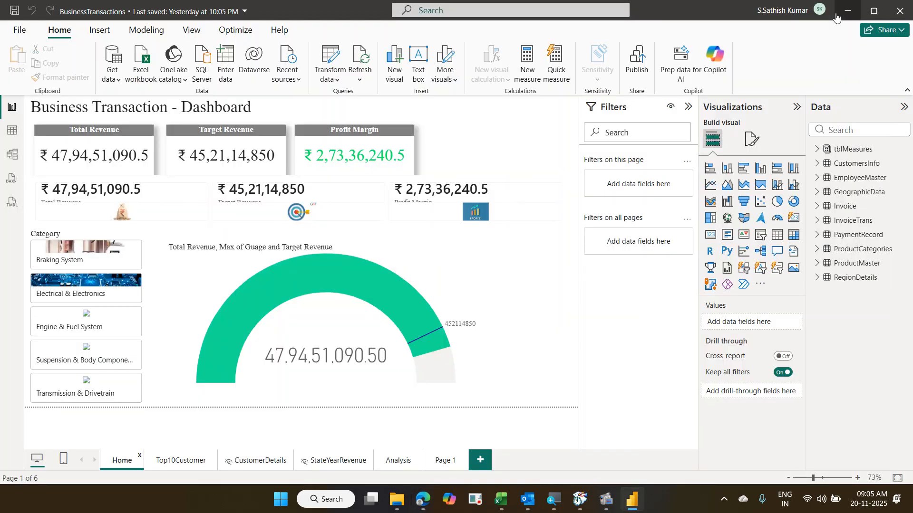
- On the Analysis page, view the Analytics options for the Total Revenue by City chart
left_click(397, 461)
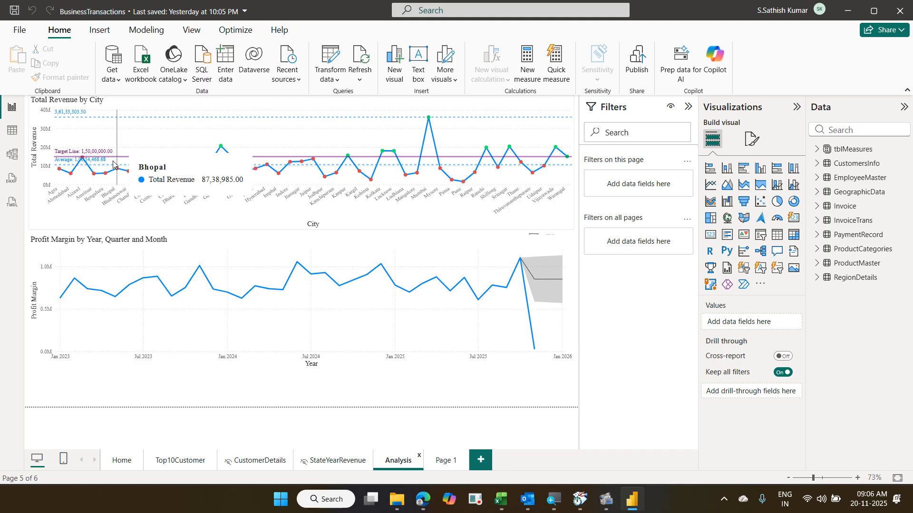
left_click(553, 113)
left_click(789, 139)
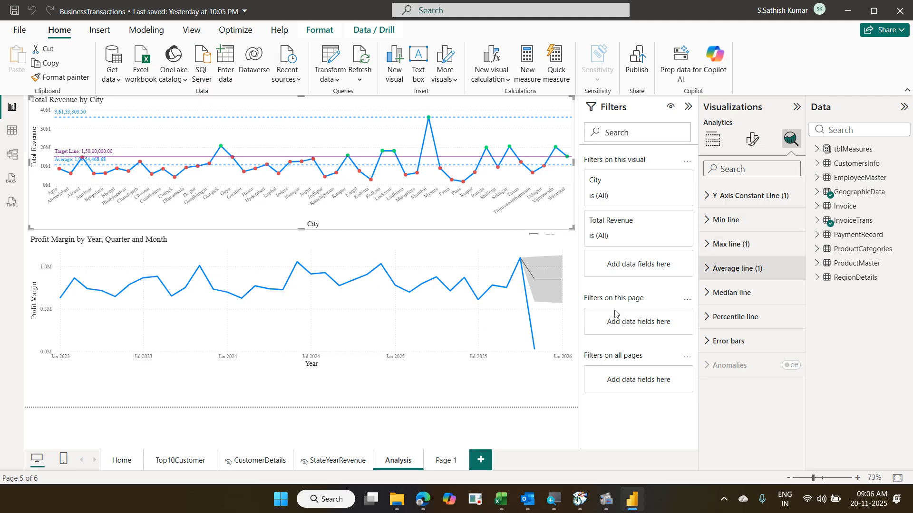
- Select the Profit Margin chart and review its Forecast settings
left_click(360, 239)
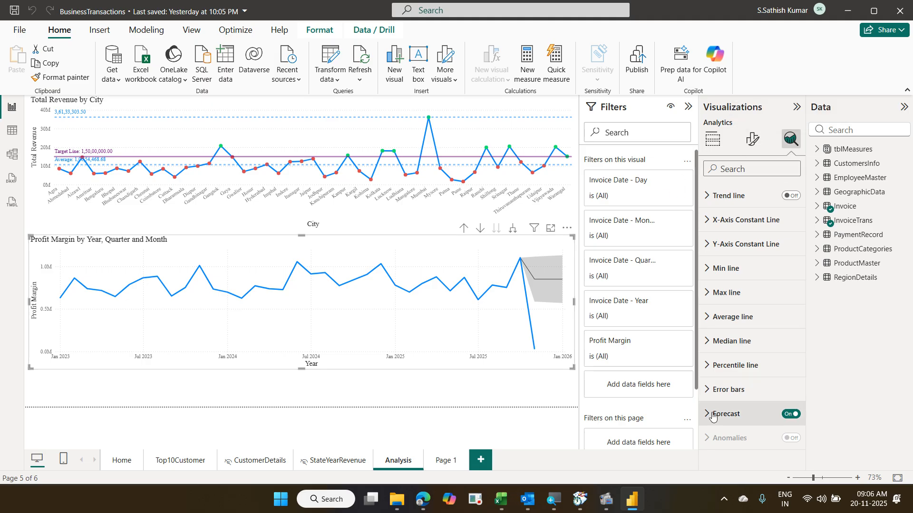
scroll(749, 332, "down", 5)
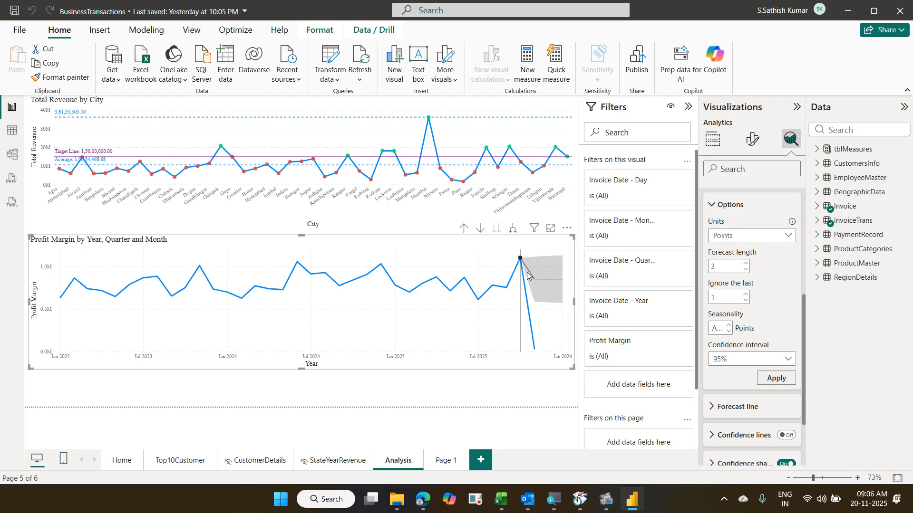
mouse_move(527, 275)
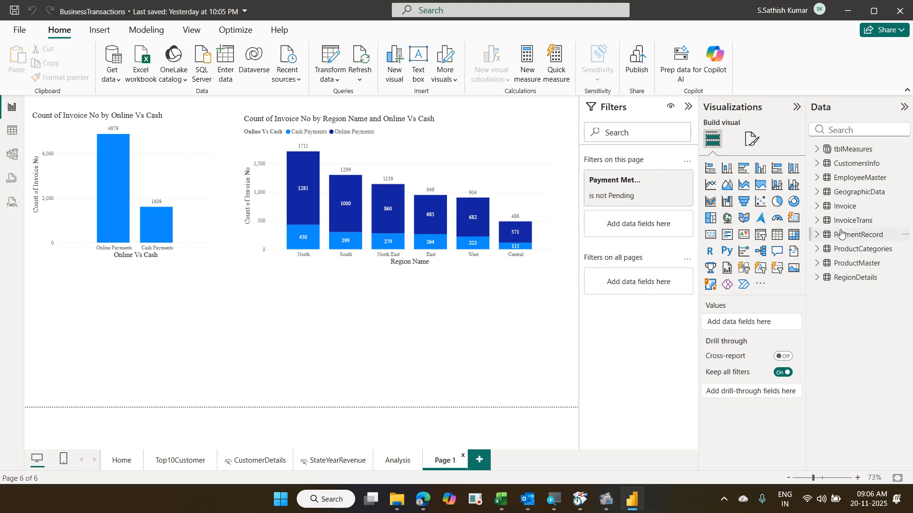
- Expand the PaymentRecord fields and open New group for Payment Method, then cancel it
left_click(823, 236)
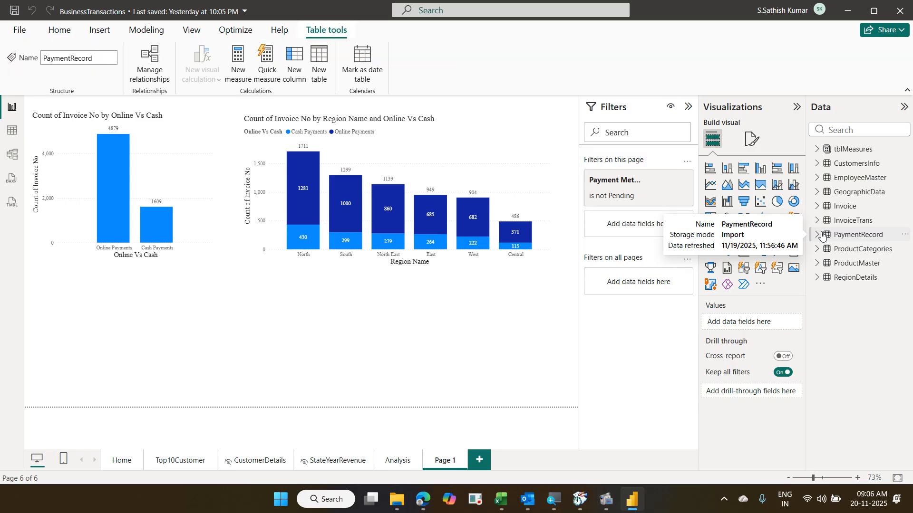
left_click(818, 235)
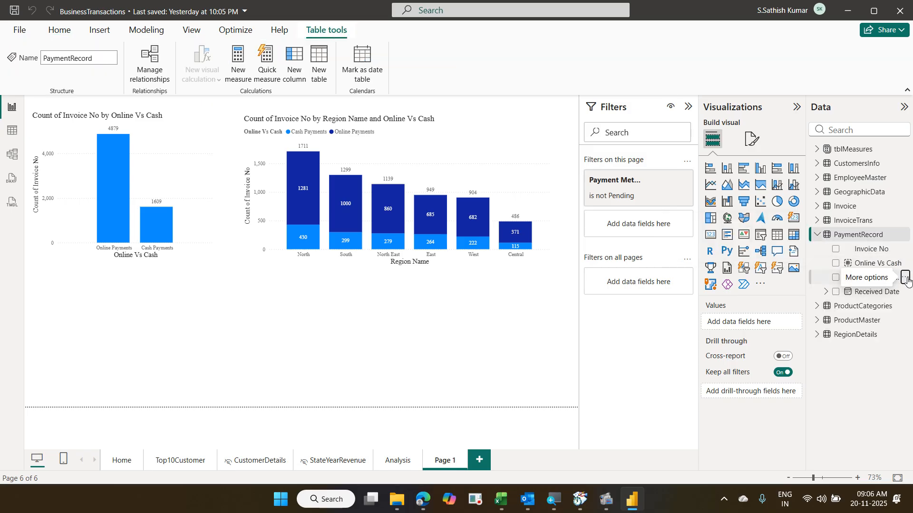
right_click(908, 278)
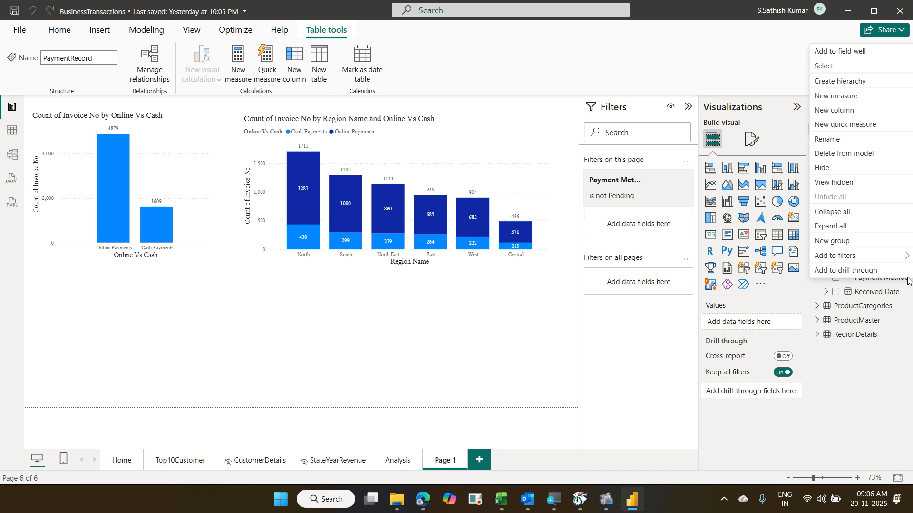
left_click(849, 241)
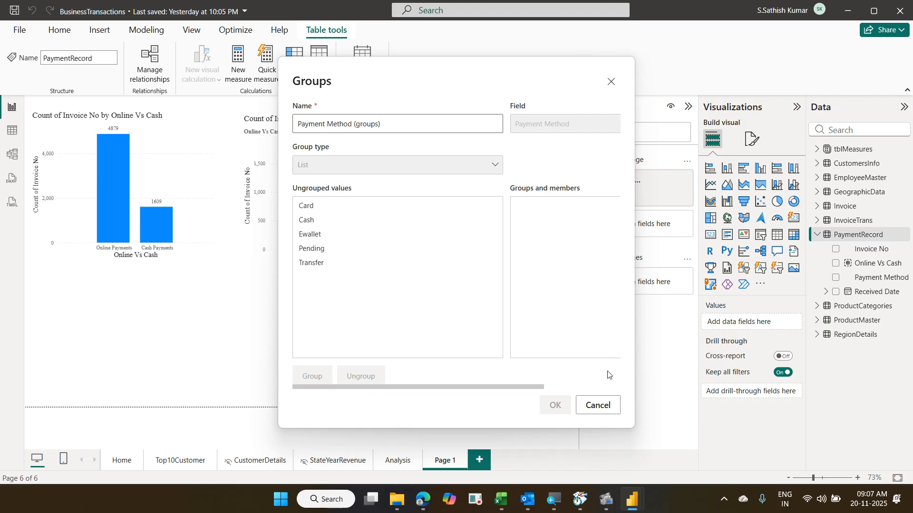
left_click(607, 404)
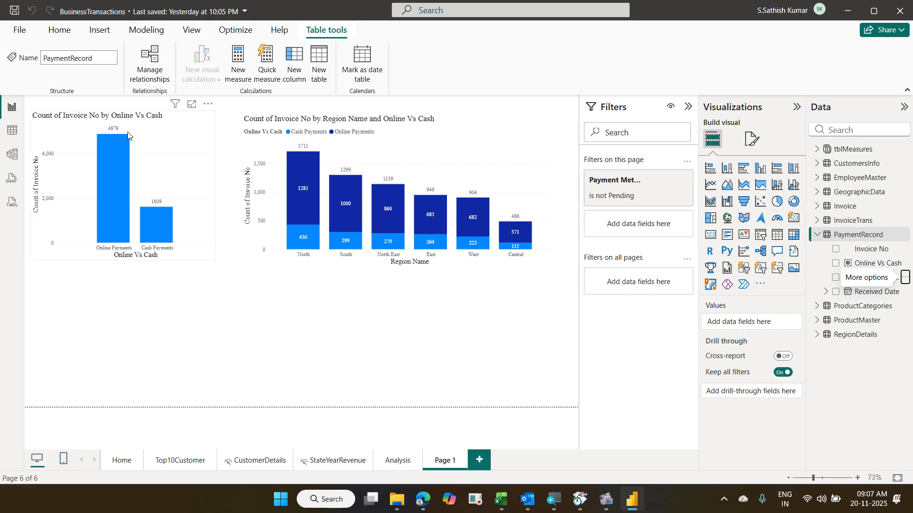
- Expand the Payment Method filter card to show its values, with Pending excluded
left_click(418, 325)
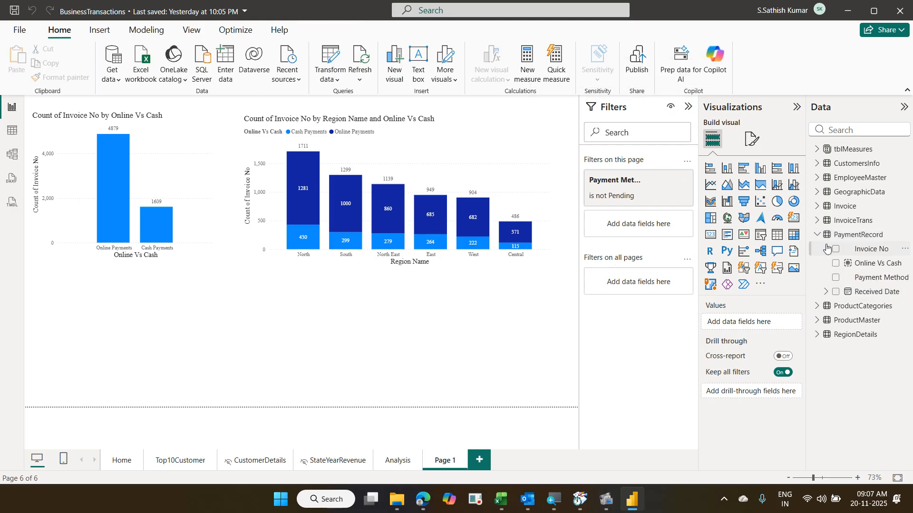
mouse_move(673, 196)
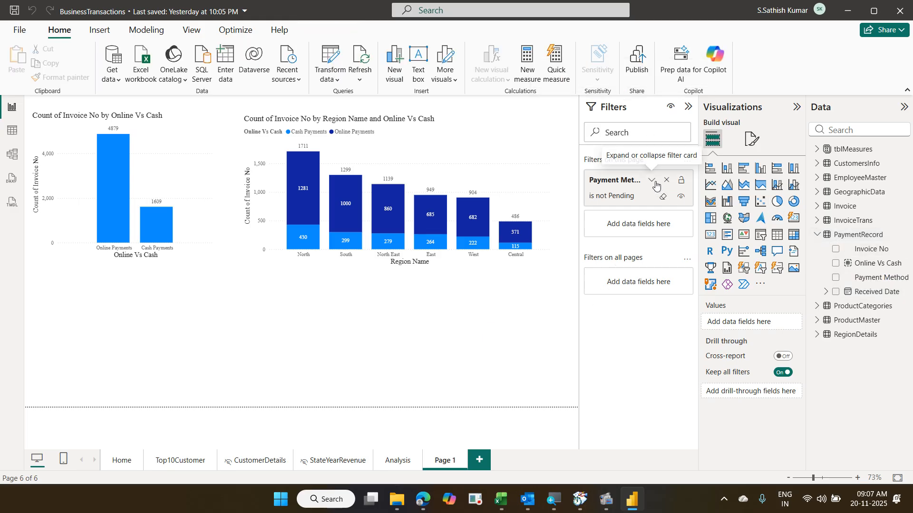
left_click(653, 182)
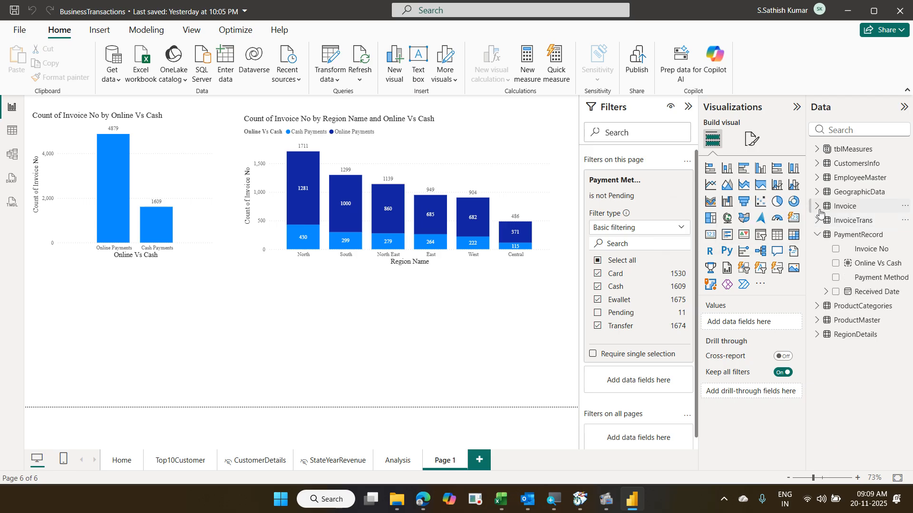
- Open the Invoice table's 6,499 rows, including Invoice Date and Ship Date, in Table view
left_click(818, 207)
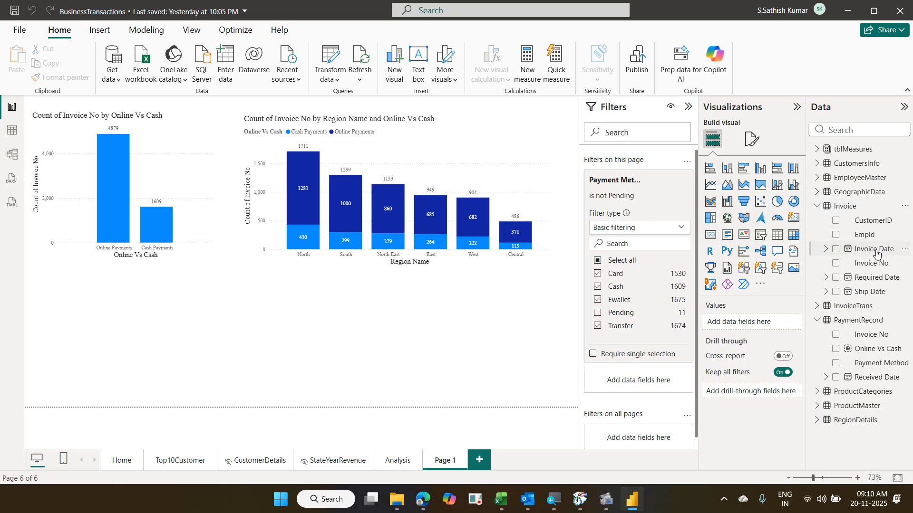
left_click(13, 131)
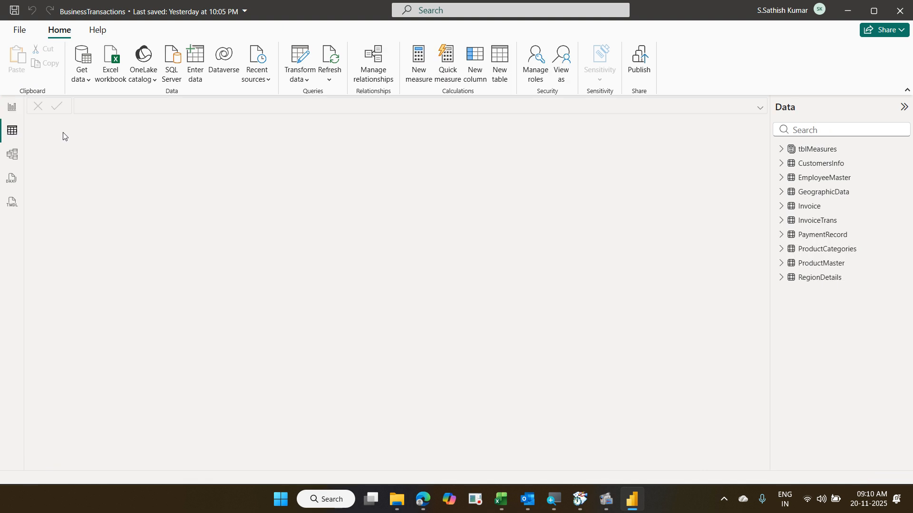
left_click(812, 212)
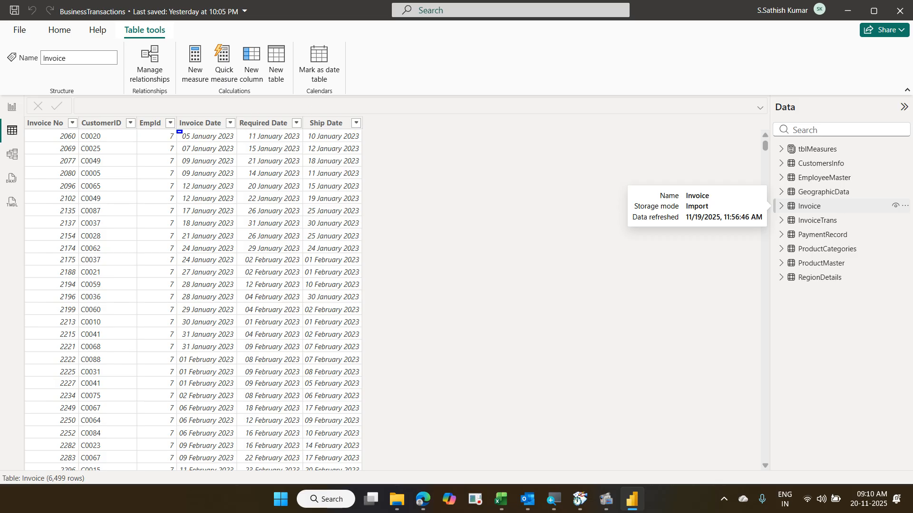
left_click(178, 134)
mouse_move(306, 127)
left_mouse_down()
mouse_move(324, 145)
mouse_move(362, 145)
mouse_move(416, 309)
mouse_move(419, 434)
mouse_move(421, 425)
left_mouse_up()
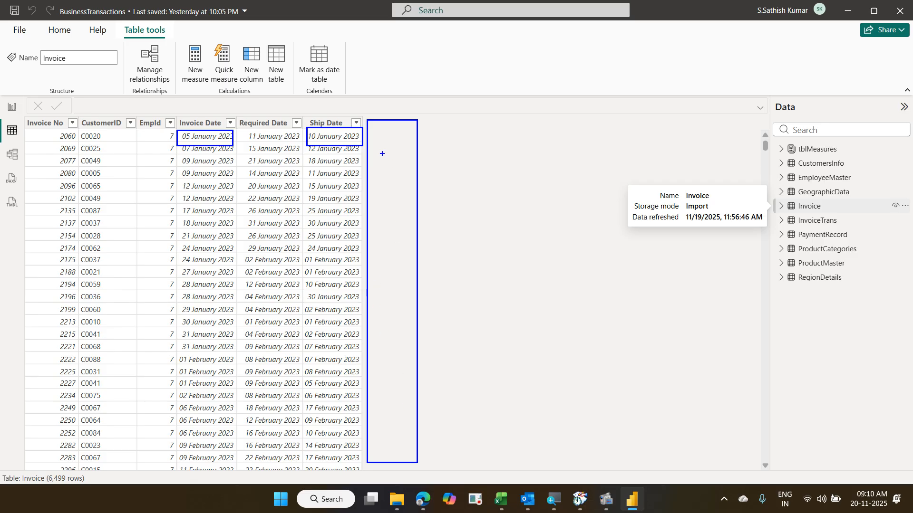
left_click_drag(375, 135, 398, 123)
mouse_move(305, 113)
left_mouse_down()
mouse_move(351, 133)
mouse_move(186, 113)
mouse_move(241, 138)
mouse_move(229, 109)
mouse_move(270, 95)
left_mouse_up()
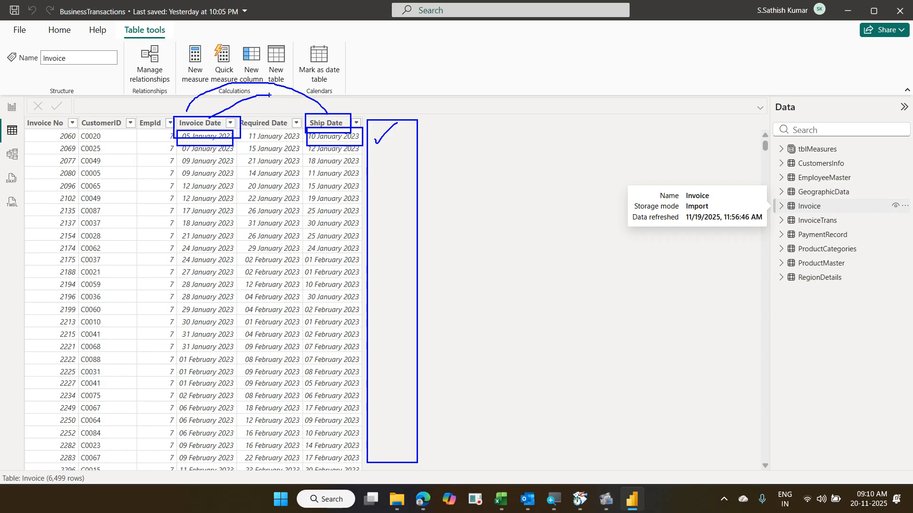
key("Escape")
left_click(811, 210)
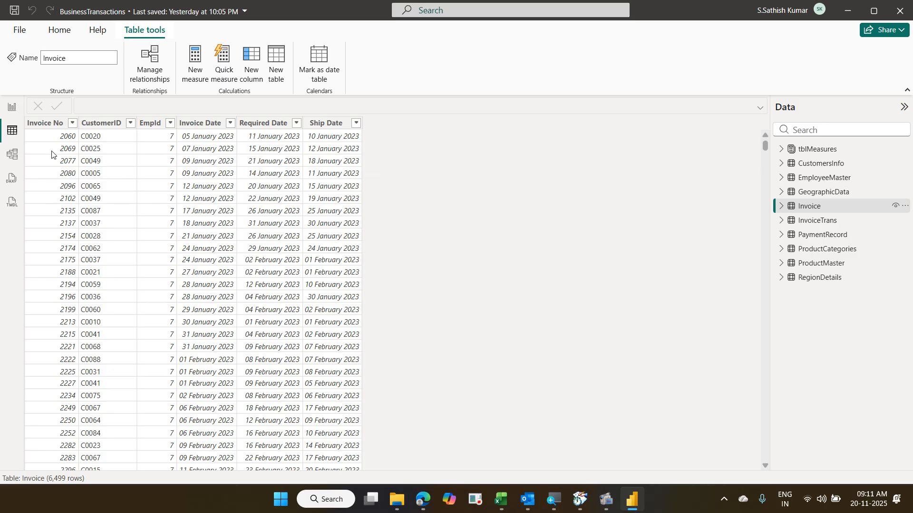
- Return to Report view and launch Power Query Editor with Transform data
left_click(14, 113)
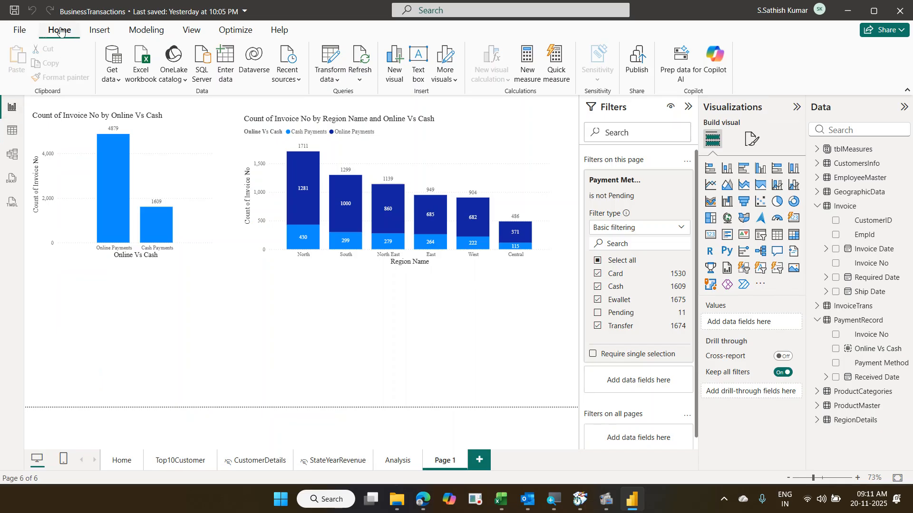
left_click(334, 62)
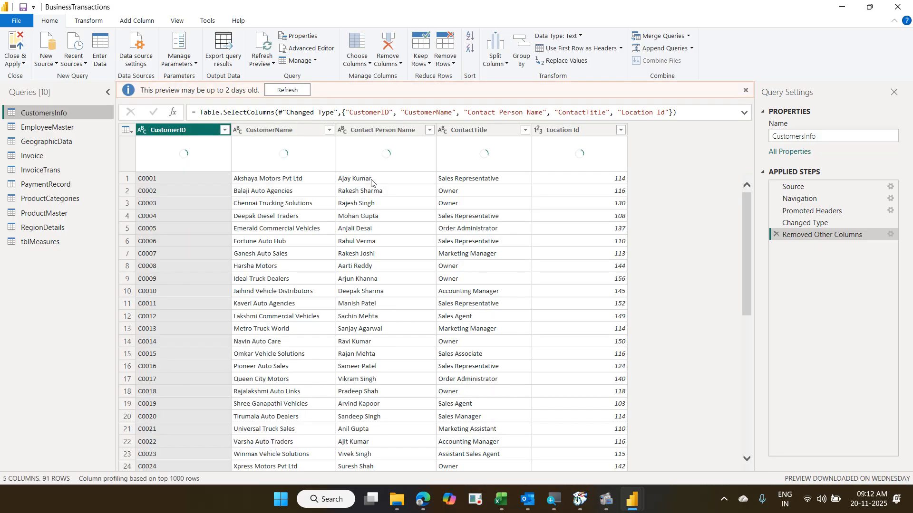
- Dismiss the preview notice and browse InvoiceTrans, Invoice and EmployeeMaster, ending on the Invoice query
left_click(745, 92)
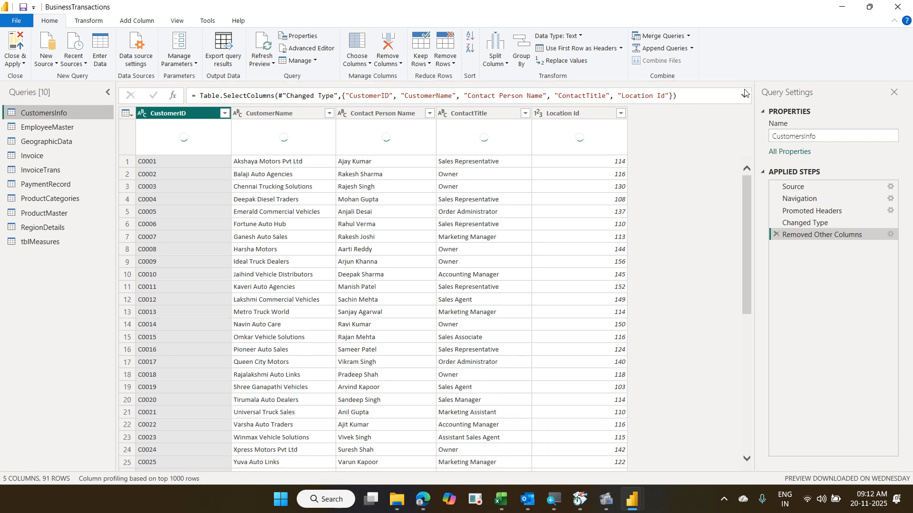
left_click(41, 171)
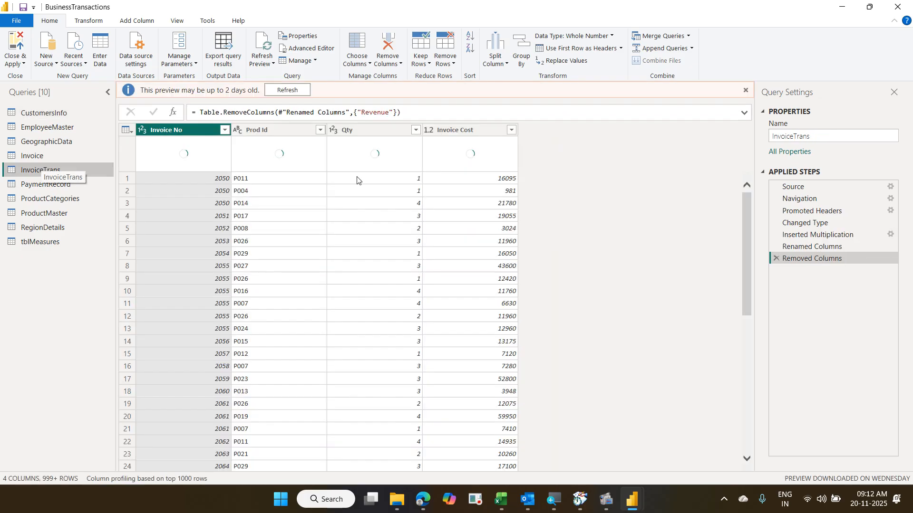
left_click(67, 158)
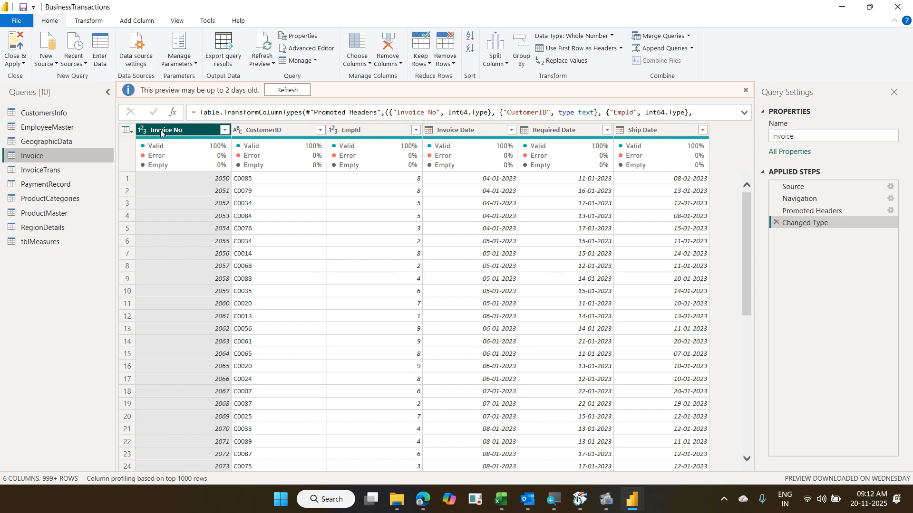
left_click(90, 127)
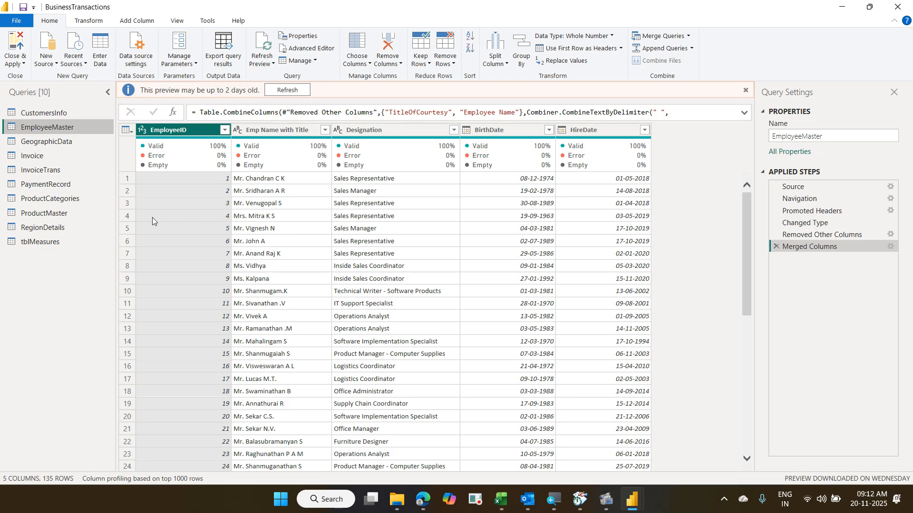
left_click(74, 171)
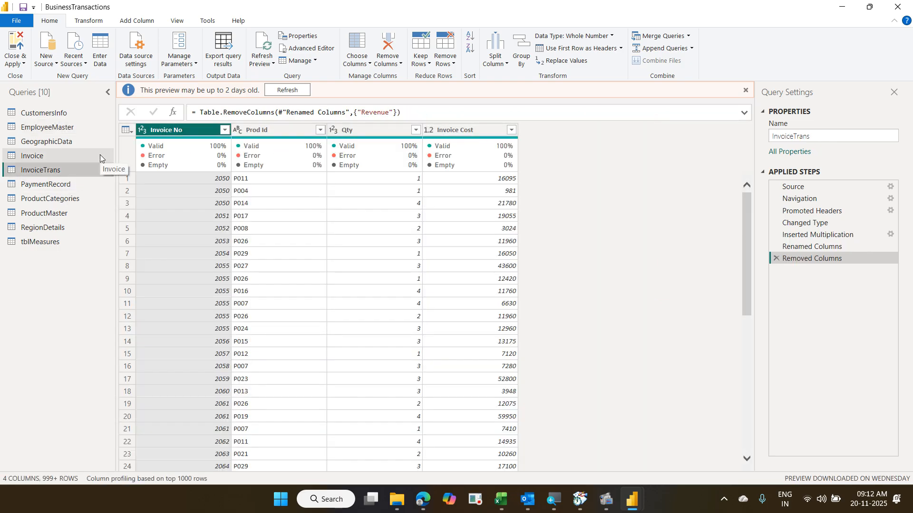
left_click(100, 155)
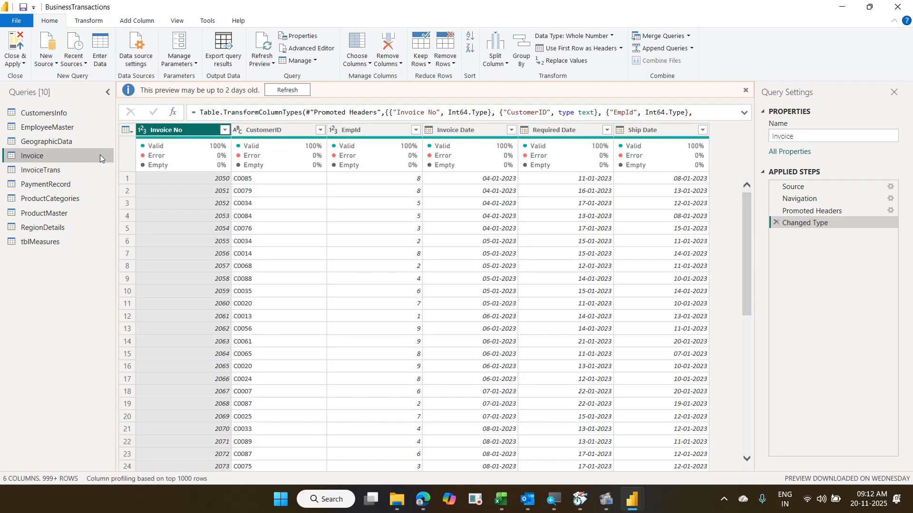
left_click(746, 91)
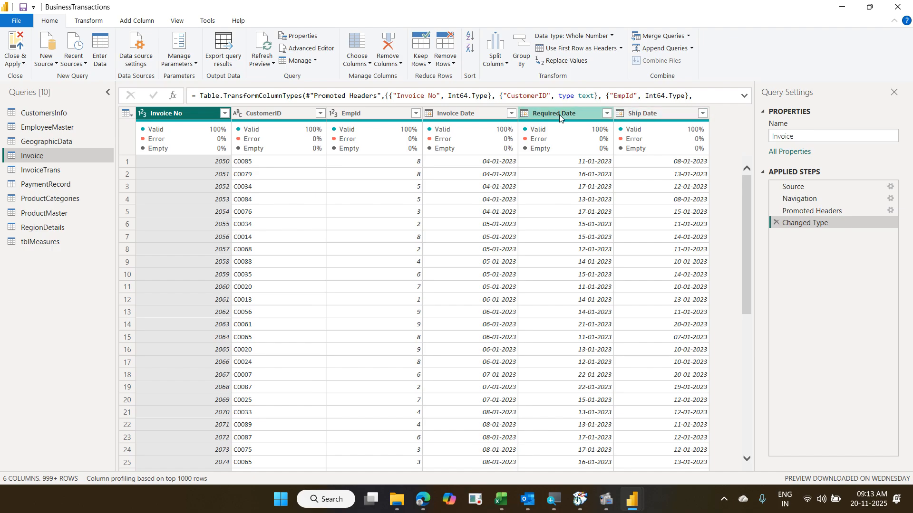
- Select the Ship Date and Invoice Date columns together and show Add Column's Date options
left_click(667, 114)
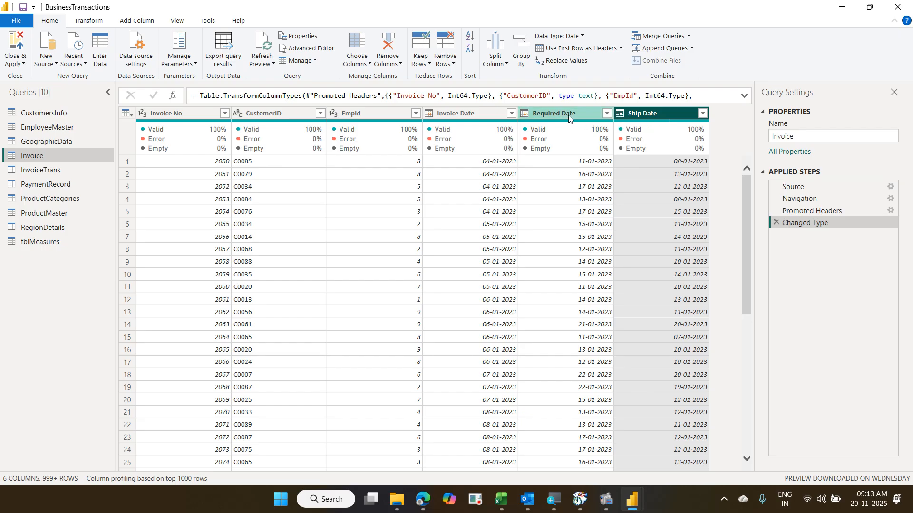
left_click(486, 116, "ctrl")
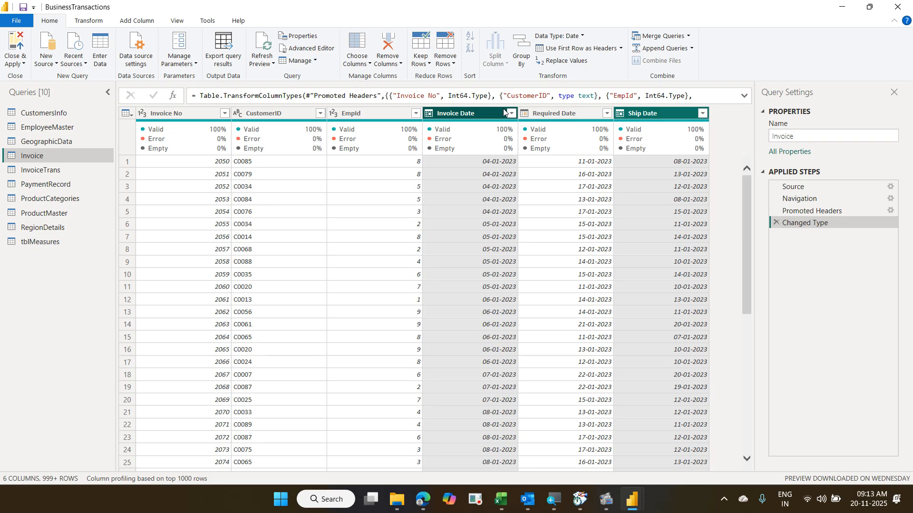
left_click(135, 21)
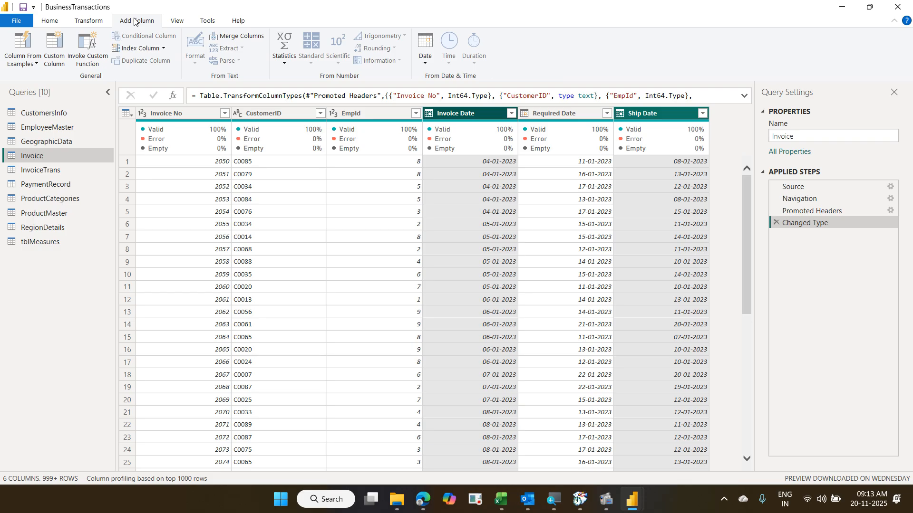
left_click(425, 69)
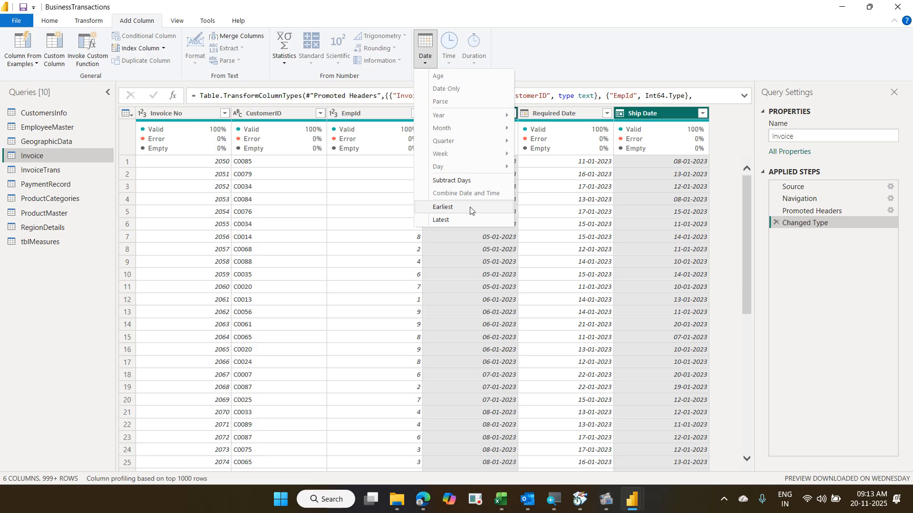
- Apply Subtract Days to get days between the two dates, then pen-annotate the Time options
left_click(460, 180)
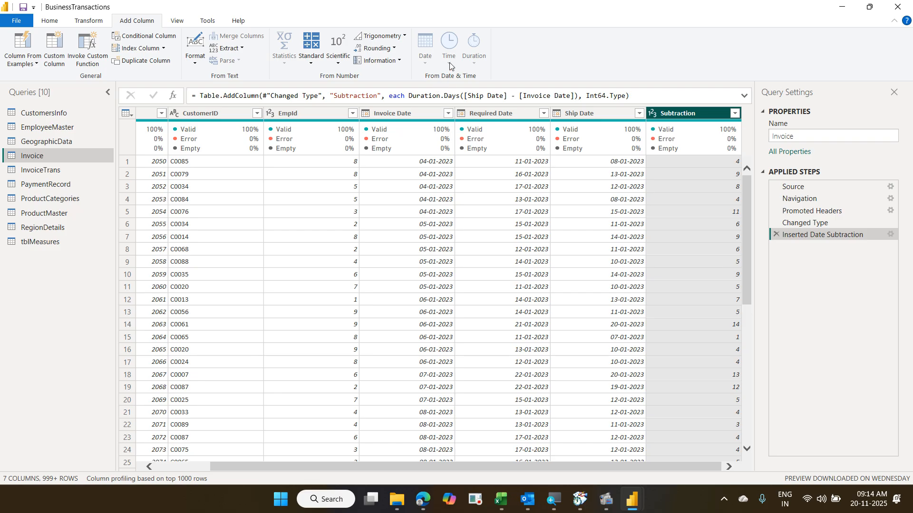
key("ctrl+2")
mouse_move(435, 32)
left_mouse_down()
mouse_move(459, 73)
mouse_move(423, 29)
mouse_move(431, 67)
left_mouse_up()
- Delete the Inserted Date Subtraction step from Applied Steps
left_click(776, 235)
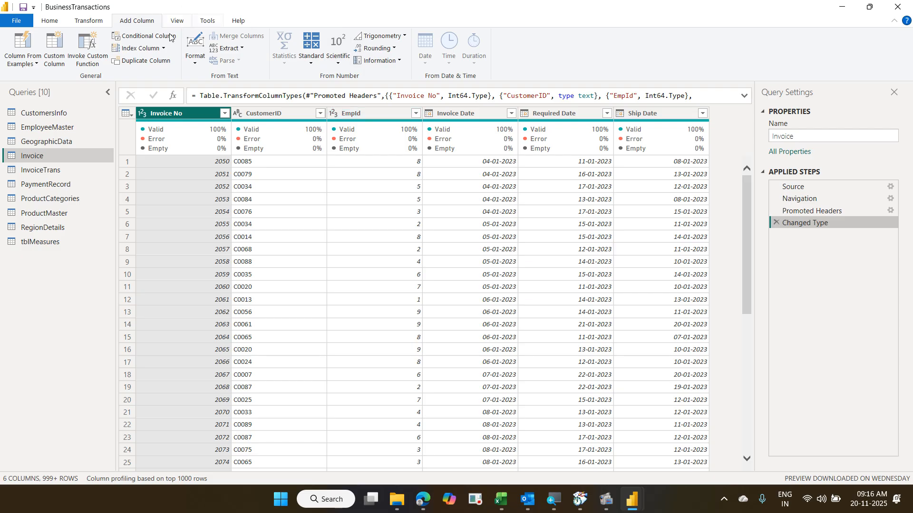
- Add a Custom column with the formula [Ship Date]-[Invoice Date]
left_click(57, 65)
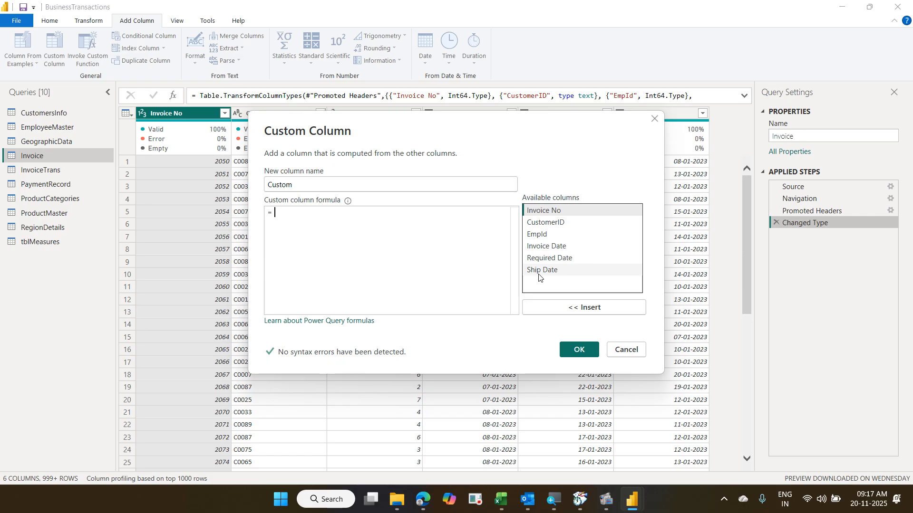
double_click(539, 270)
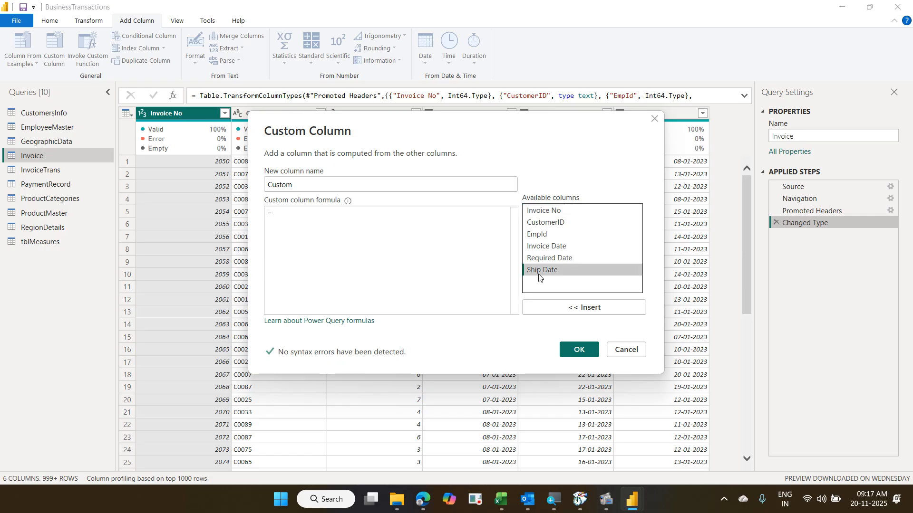
type("-")
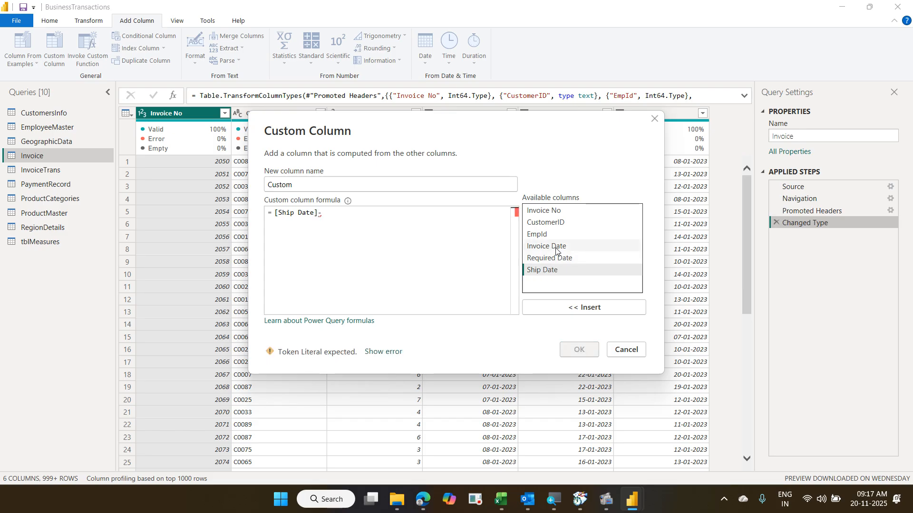
double_click(556, 247)
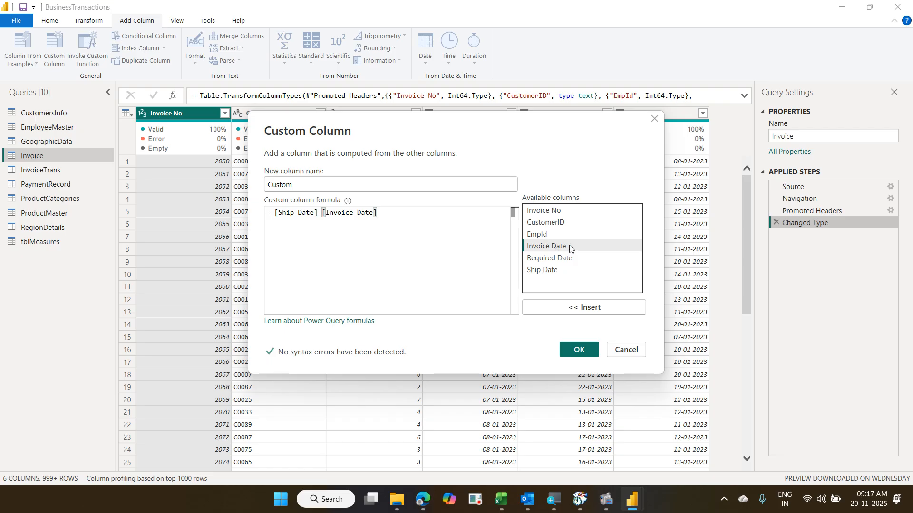
left_click(578, 350)
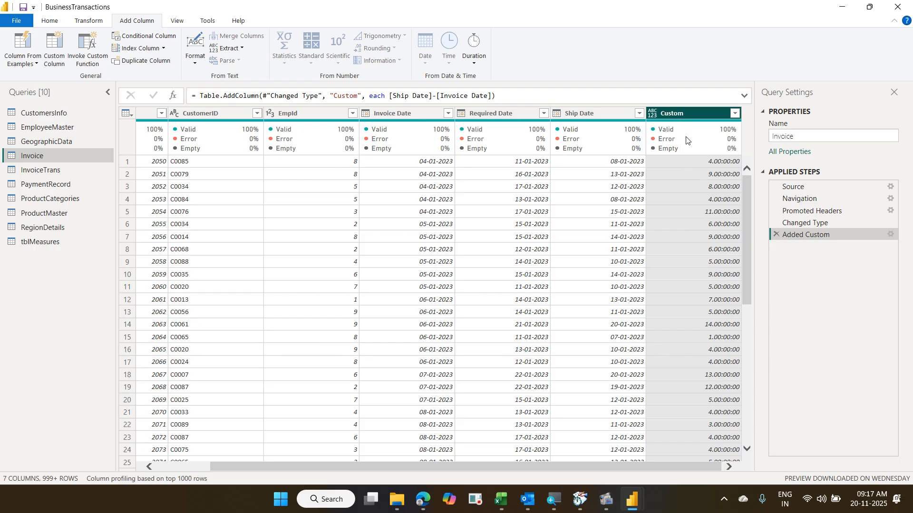
- Run Detect Data Type on the Custom column so it becomes a duration
mouse_move(691, 161)
left_click(98, 24)
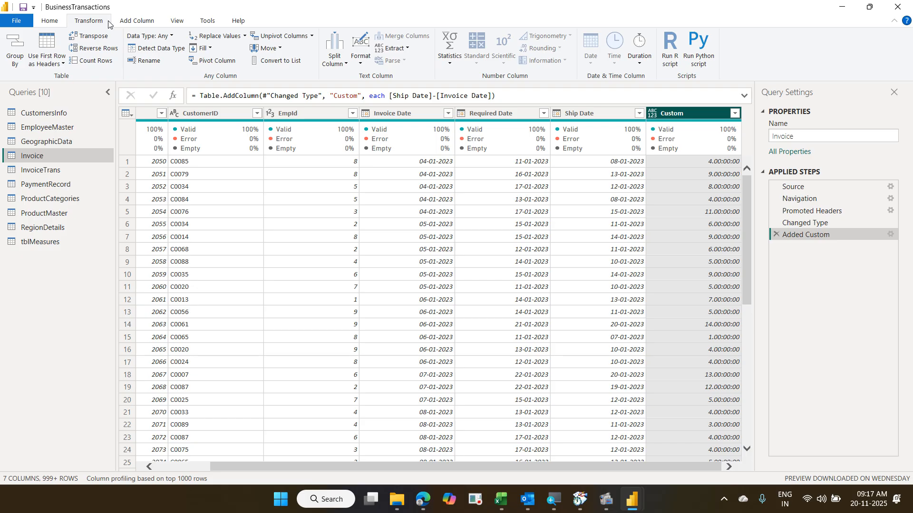
left_click(156, 50)
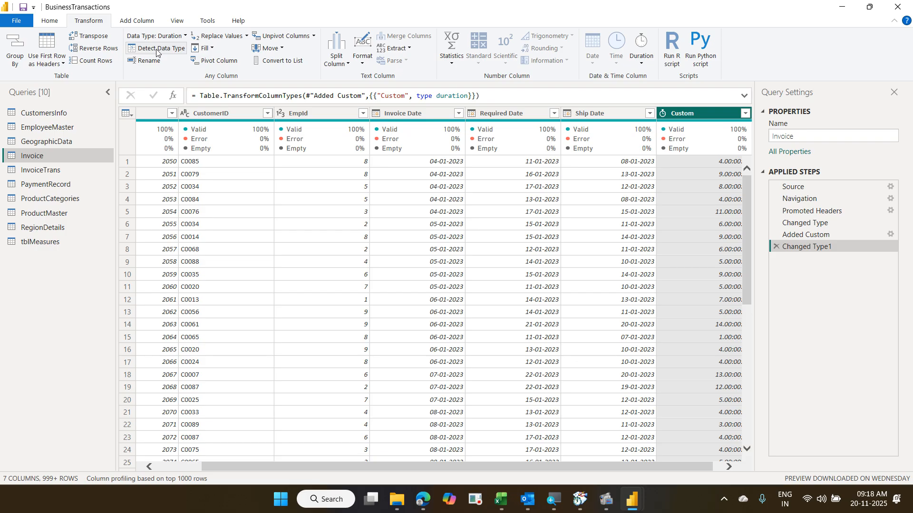
- Set the Custom column to Whole Number, replacing the current Changed Type1 conversion
left_click(662, 115)
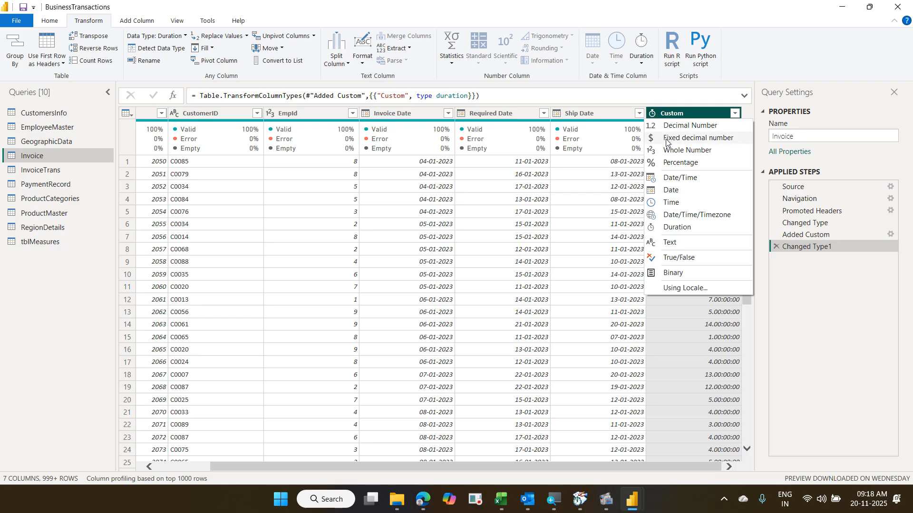
left_click(676, 150)
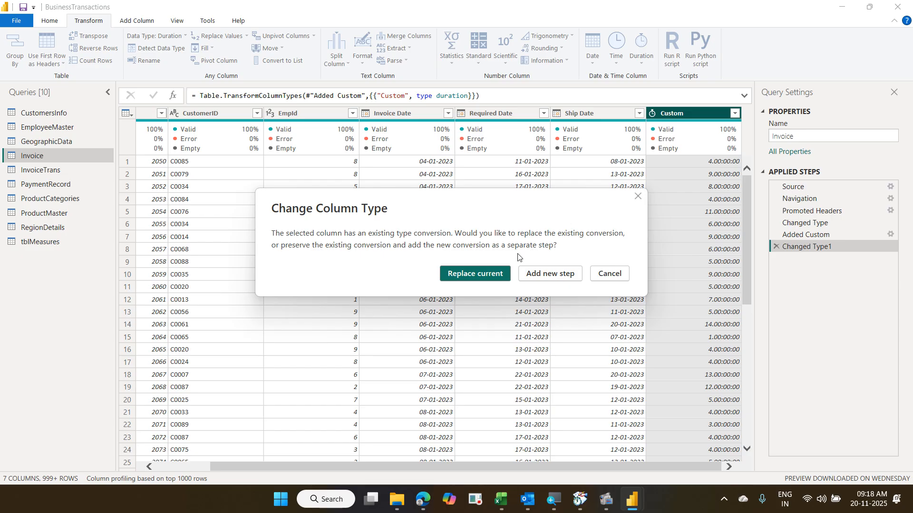
left_click(496, 275)
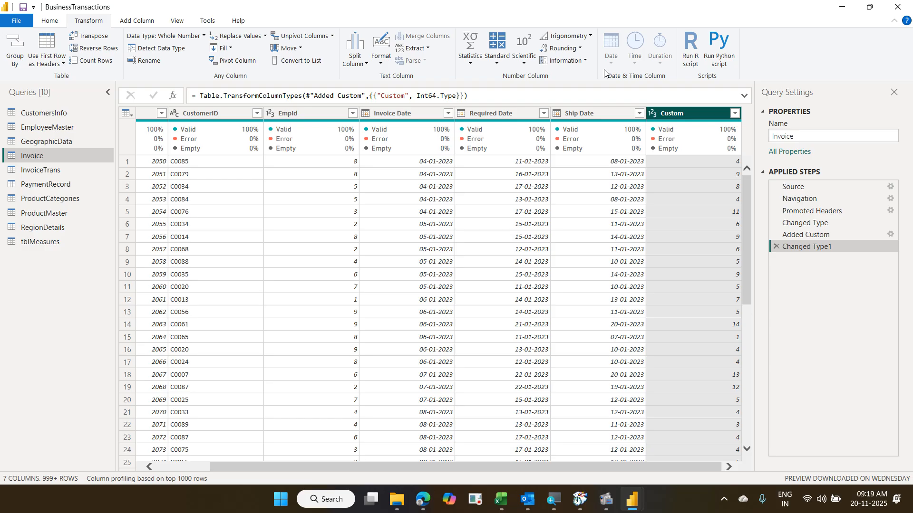
- Cancel a new Custom Column dialog, then rename the Custom header to 'Shipped Days'
left_click(135, 19)
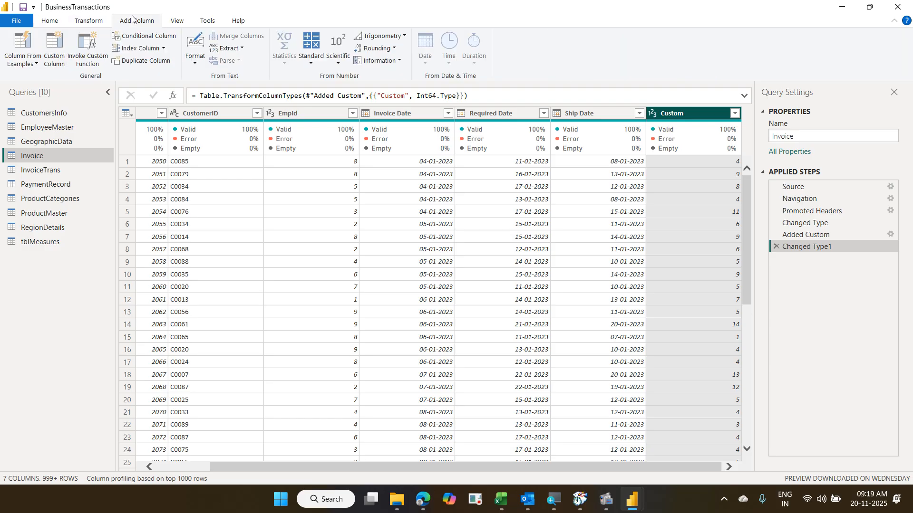
left_click(66, 45)
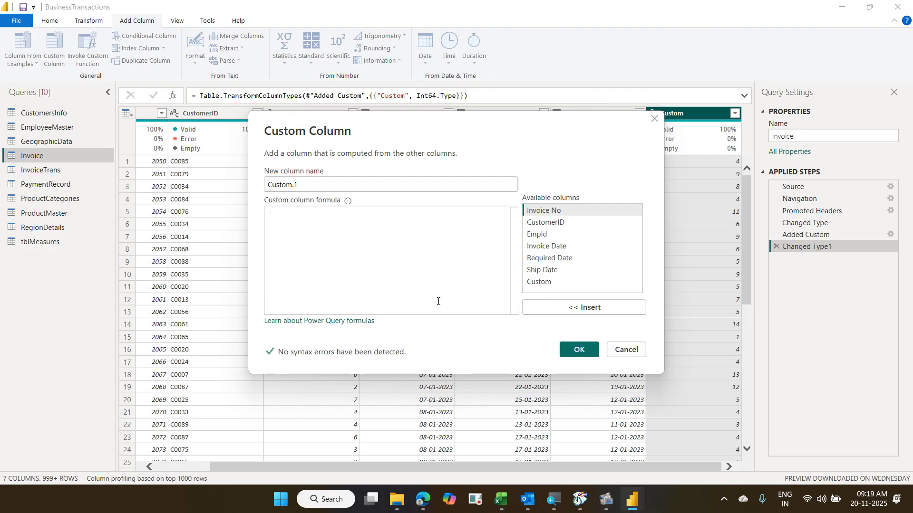
key("Escape")
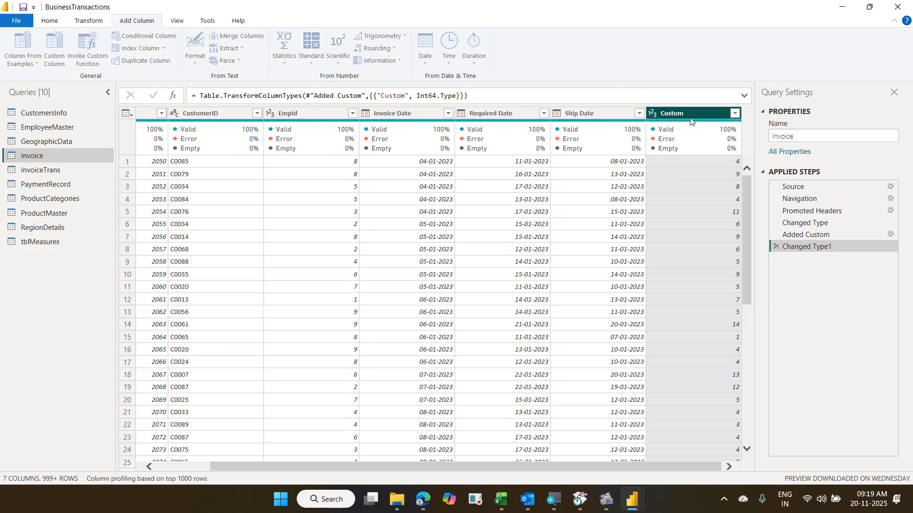
double_click(685, 111)
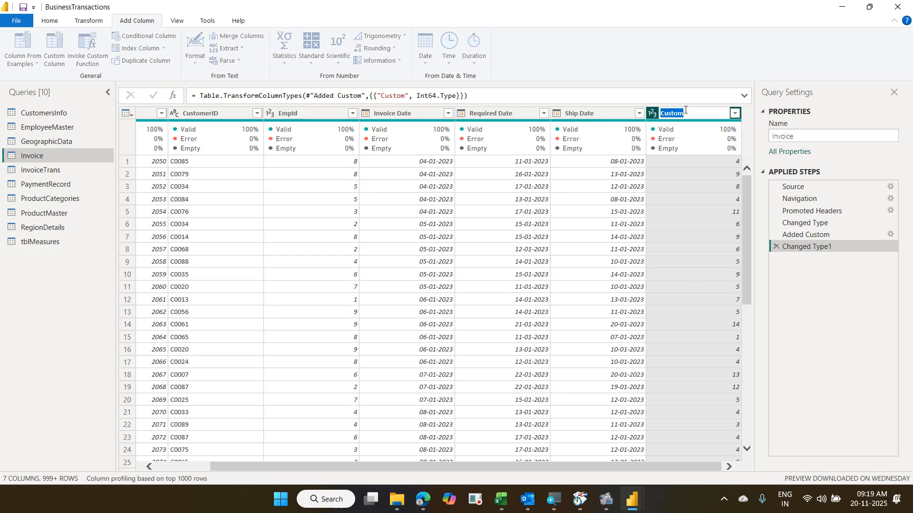
type("Shipped Days")
key("Return")
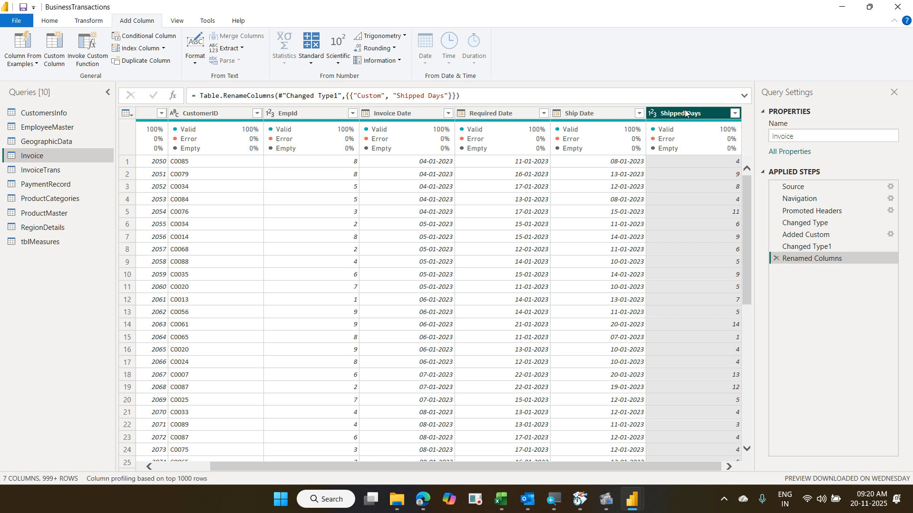
- In the EmployeeMaster query, select BirthDate and list its Date column options
left_click(90, 128)
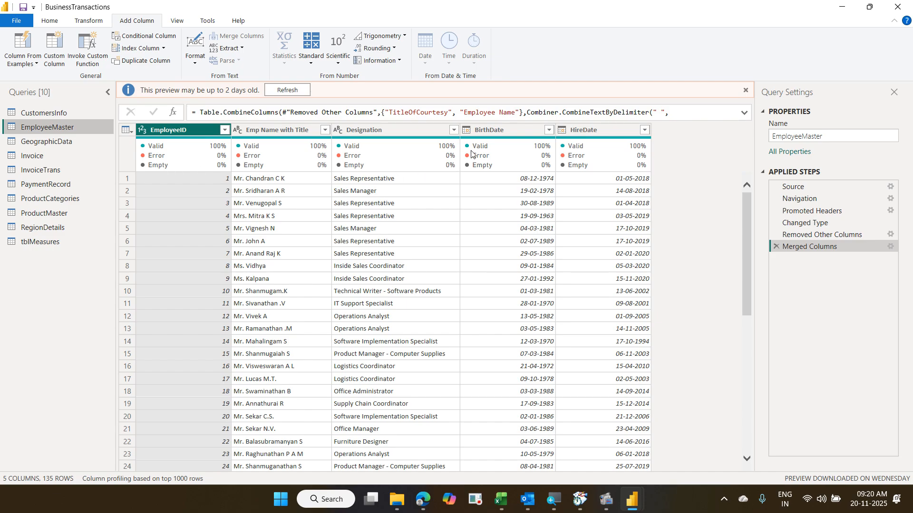
left_click(486, 130)
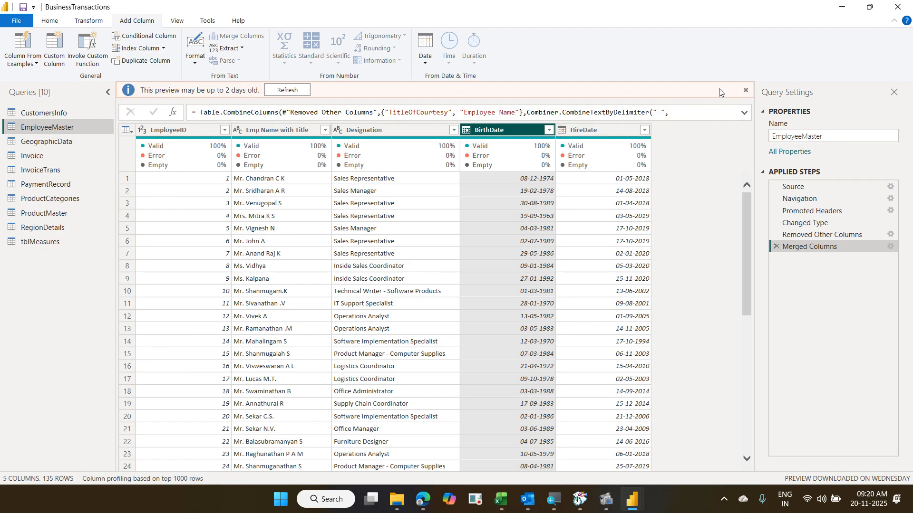
left_click(745, 91)
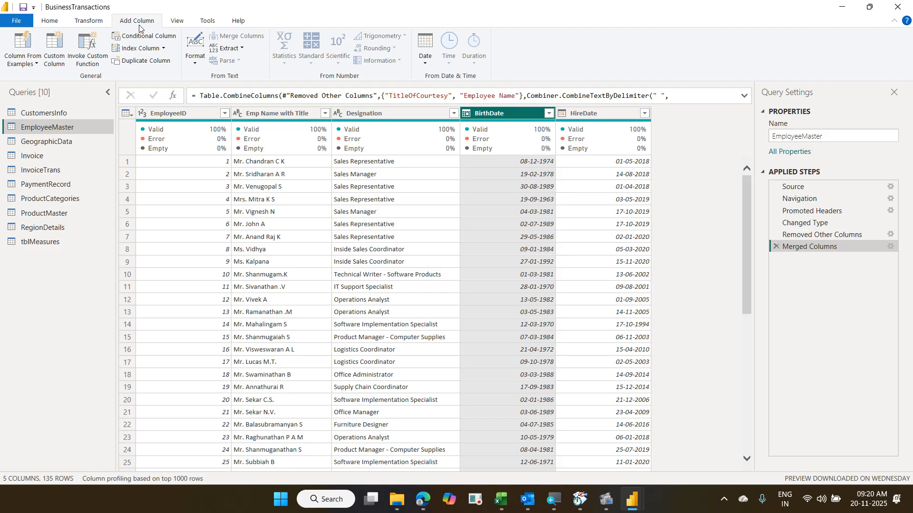
left_click(420, 67)
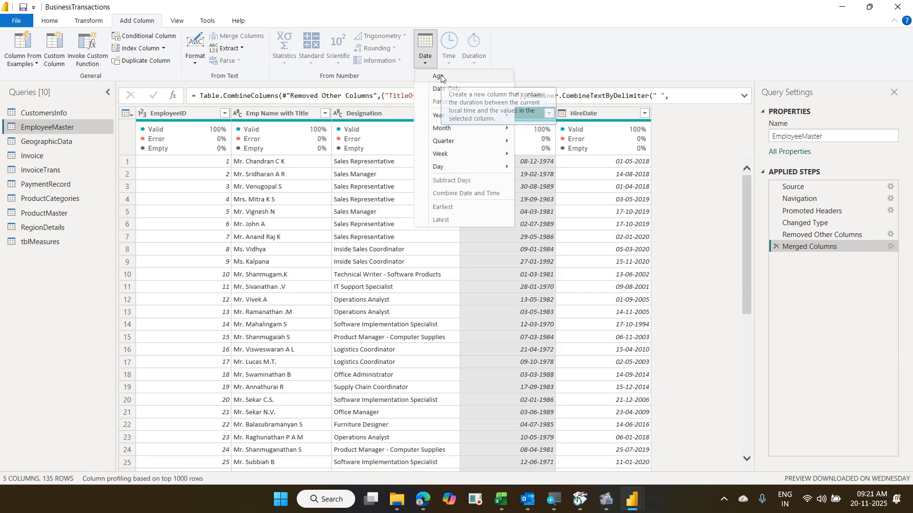
- Choose Age to add a column of today's date minus BirthDate
left_click(441, 77)
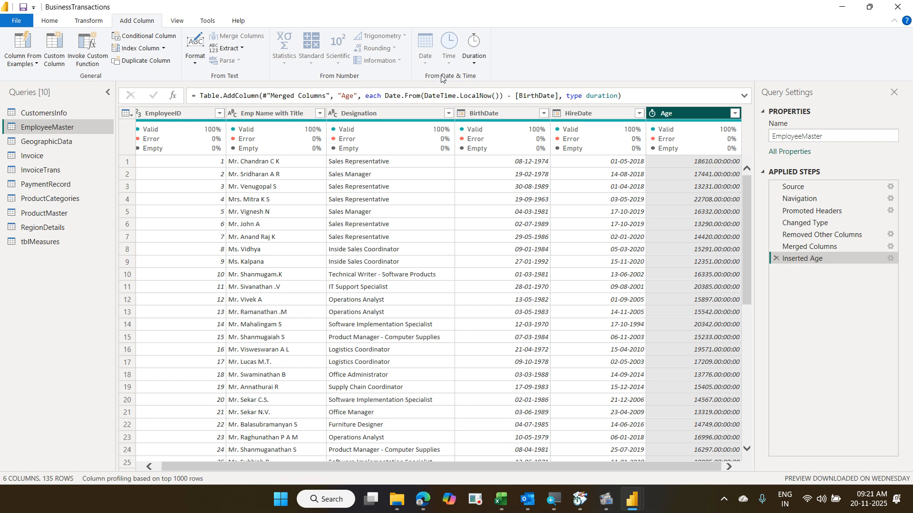
- Convert the Age durations to Total Years, giving decimal values like 50.99
right_click(681, 114)
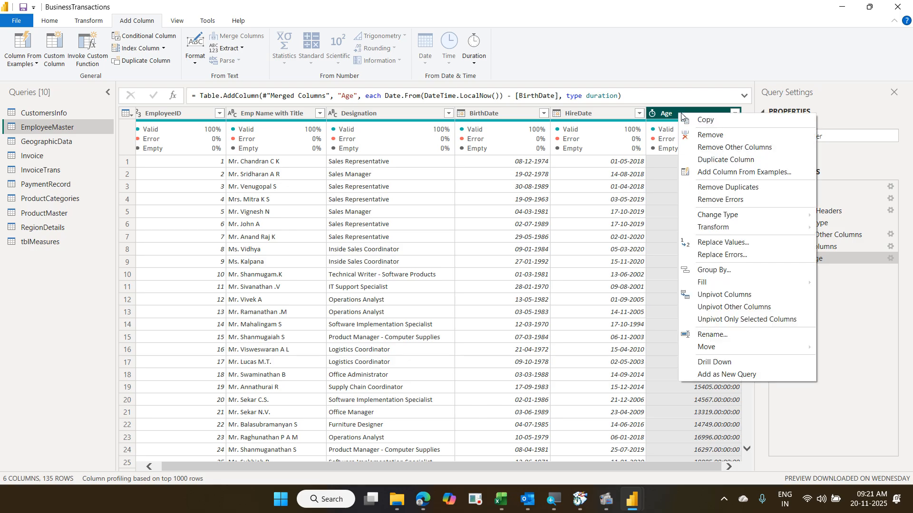
mouse_move(742, 230)
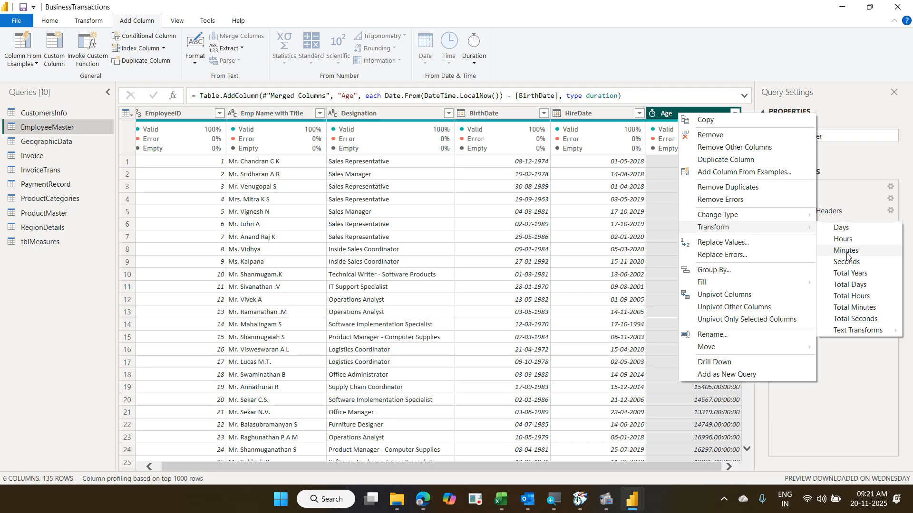
left_click(859, 279)
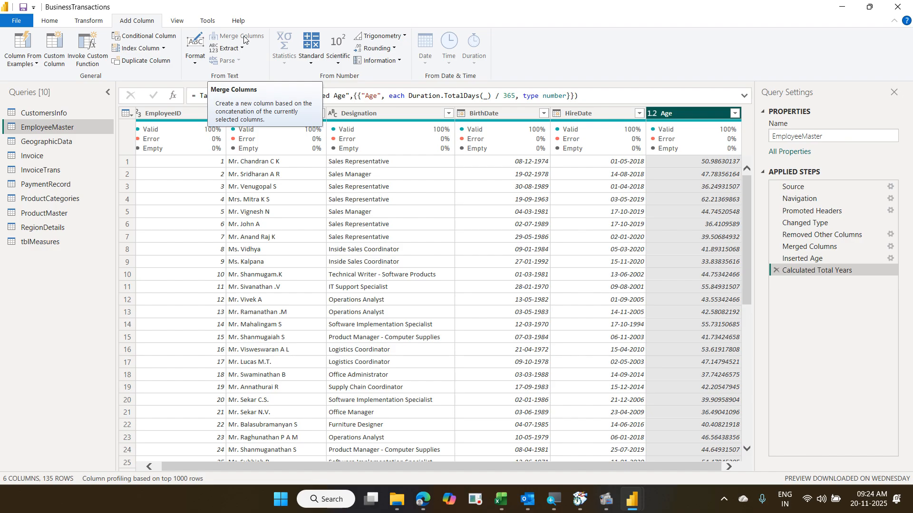
left_click(88, 22)
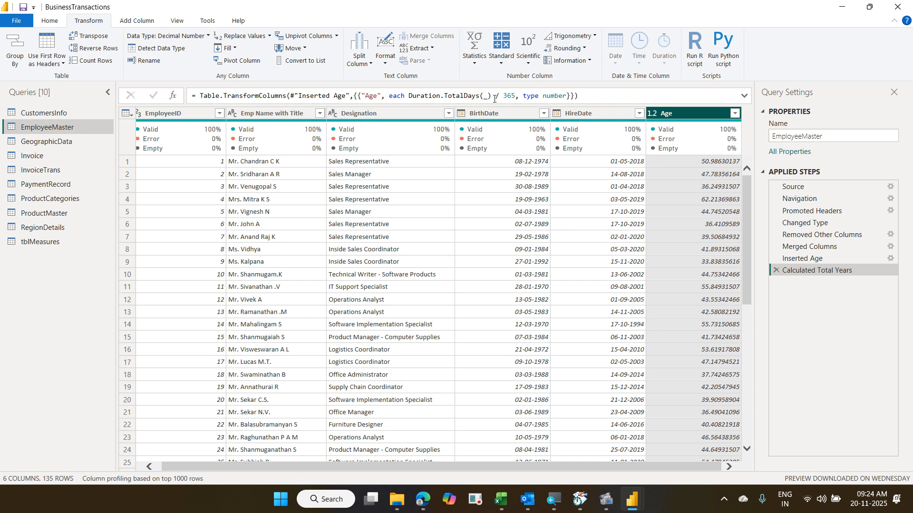
- Round the Age values down to whole years such as 50, 47 and 36
left_click(585, 48)
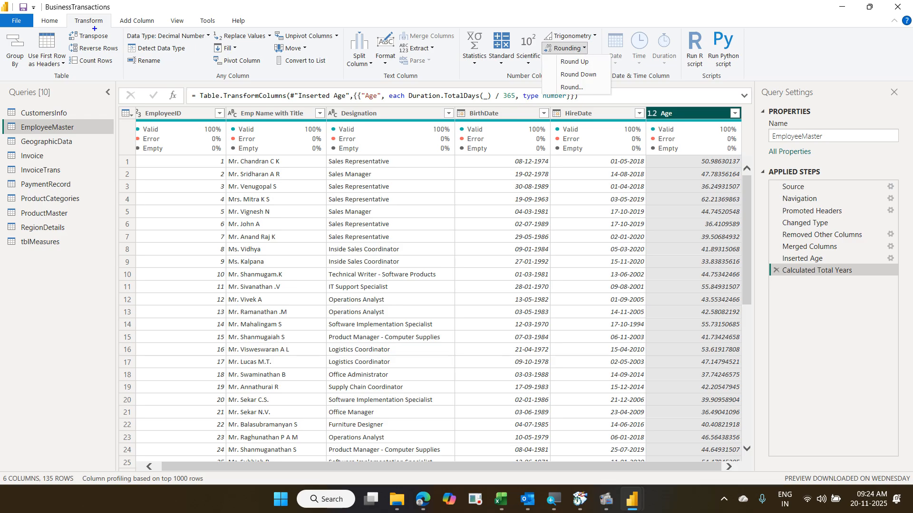
left_click_drag(69, 14, 114, 32)
mouse_move(541, 37)
left_mouse_down()
mouse_move(564, 57)
mouse_move(596, 59)
left_mouse_up()
mouse_move(543, 69)
left_mouse_down()
mouse_move(613, 81)
mouse_move(603, 69)
left_mouse_up()
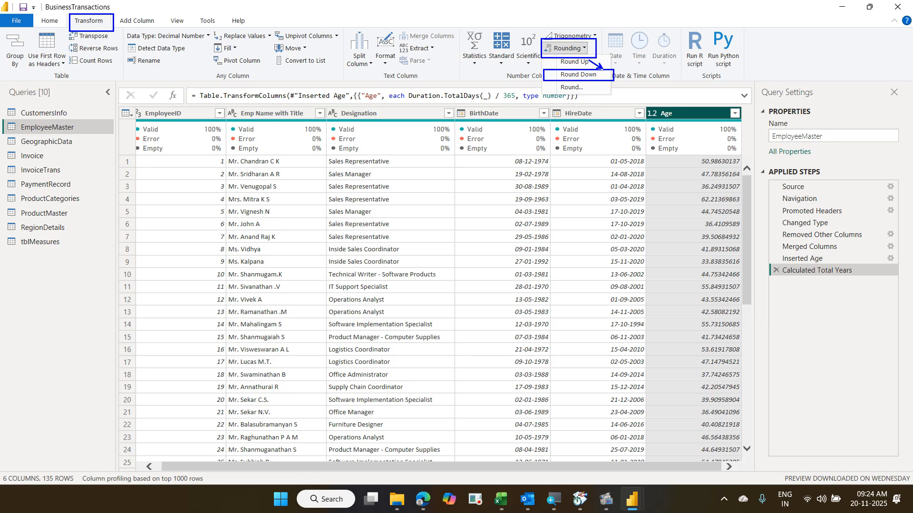
left_click_drag(544, 54, 113, 10)
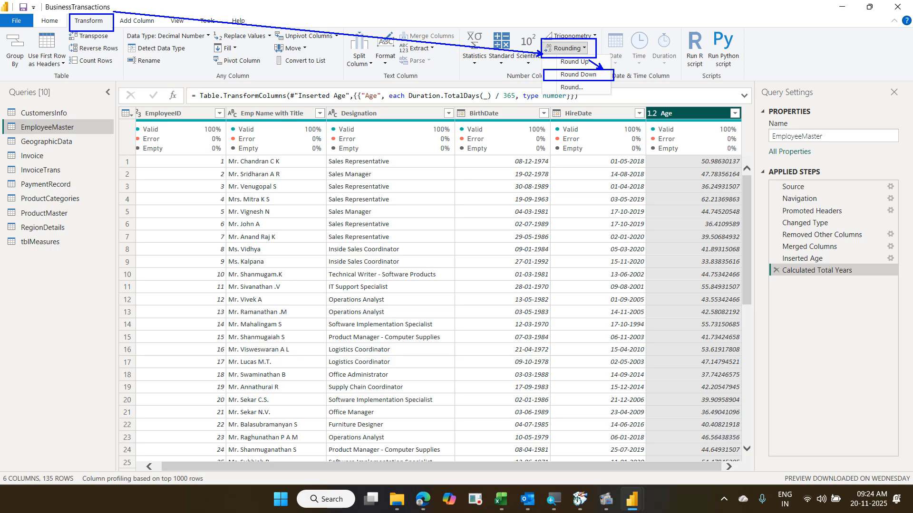
key("Escape")
left_click(586, 49)
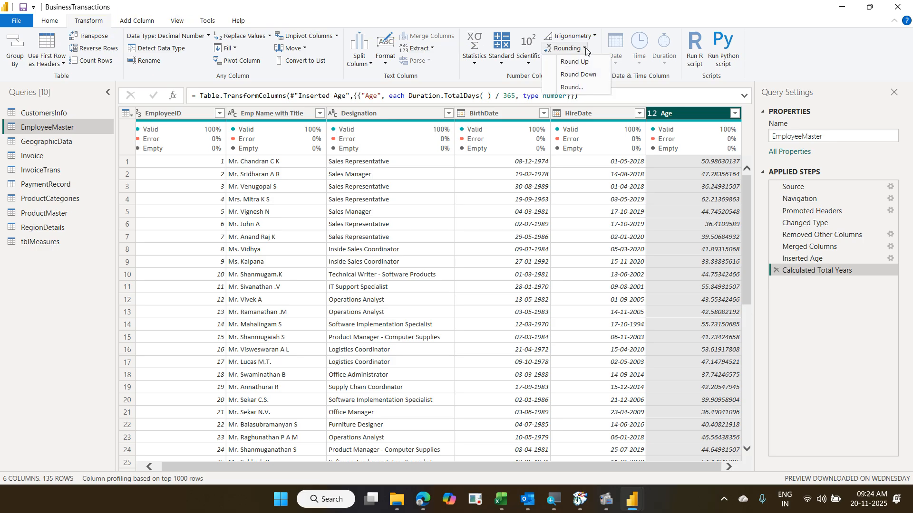
left_click(591, 73)
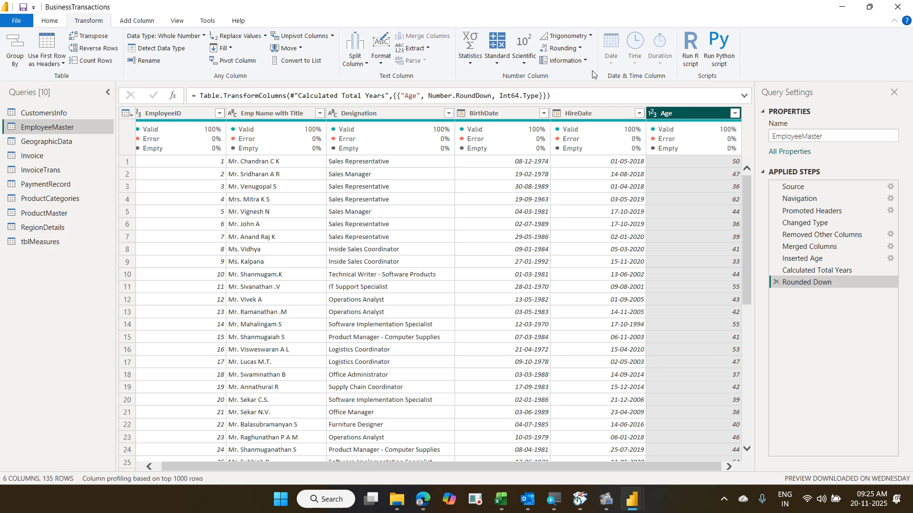
- Add an Age.1 duration column from HireDate, e.g. 2760 days
left_click(594, 109)
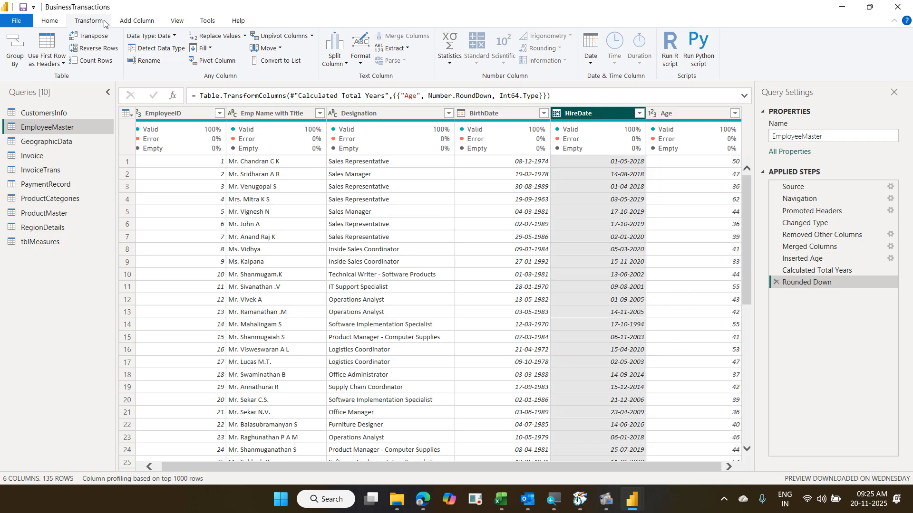
left_click(125, 20)
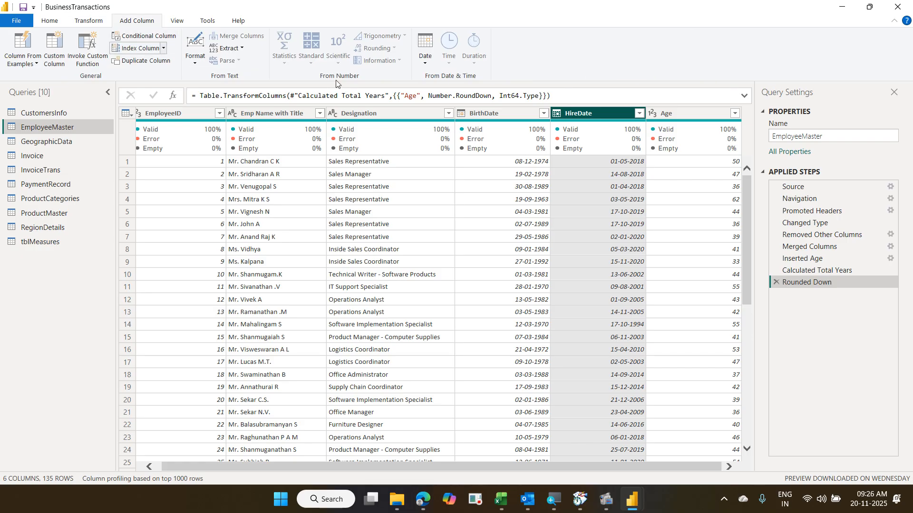
left_click(425, 64)
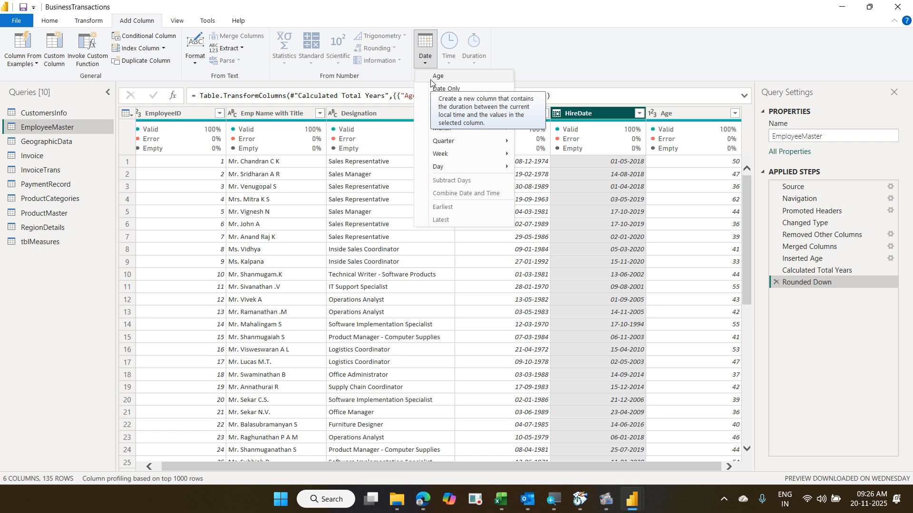
left_click(437, 77)
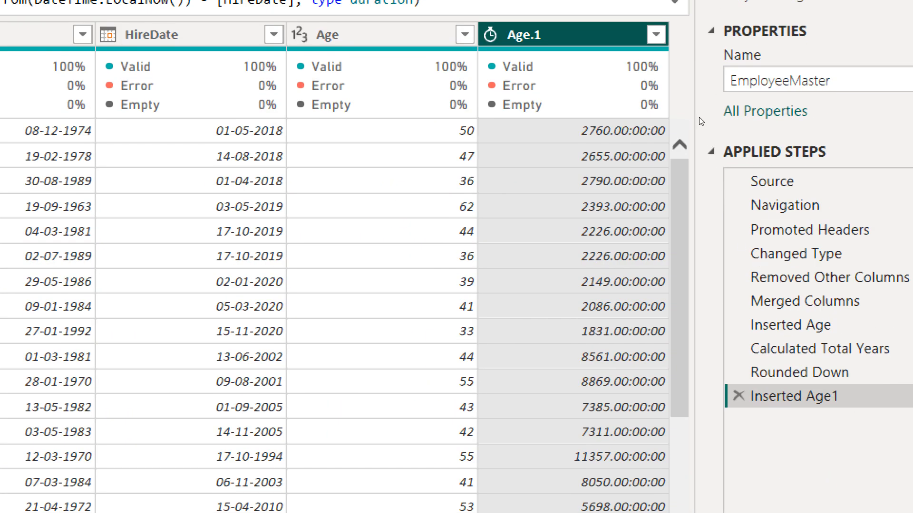
- Convert the Age.1 durations to Total Years, e.g. 7.56 for the first employee
right_click(579, 43)
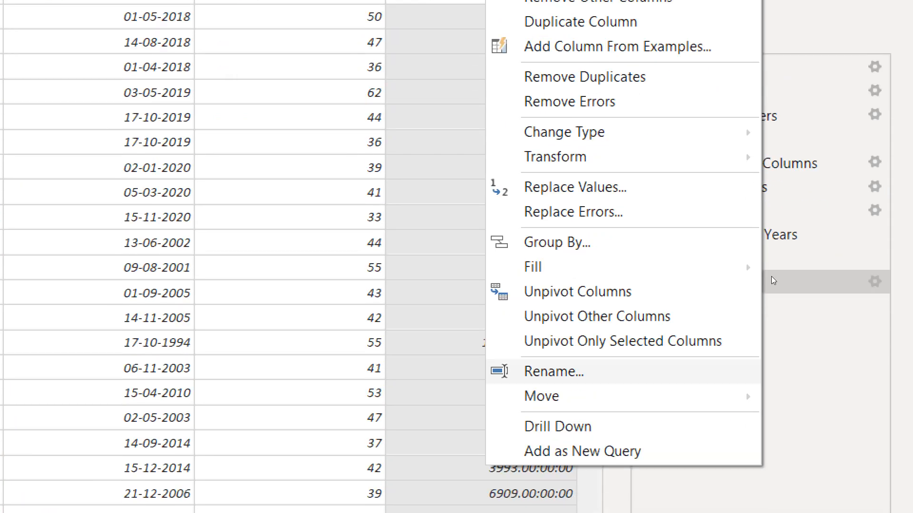
left_click(677, 113)
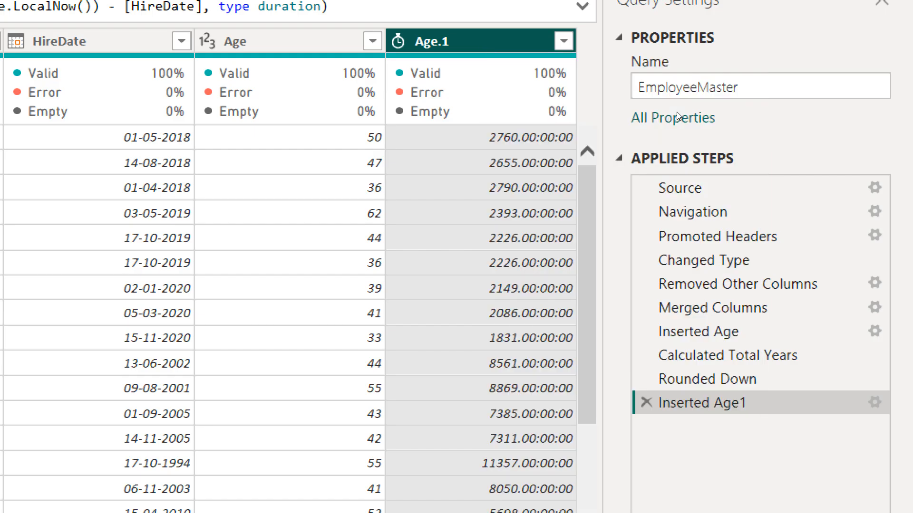
right_click(429, 49)
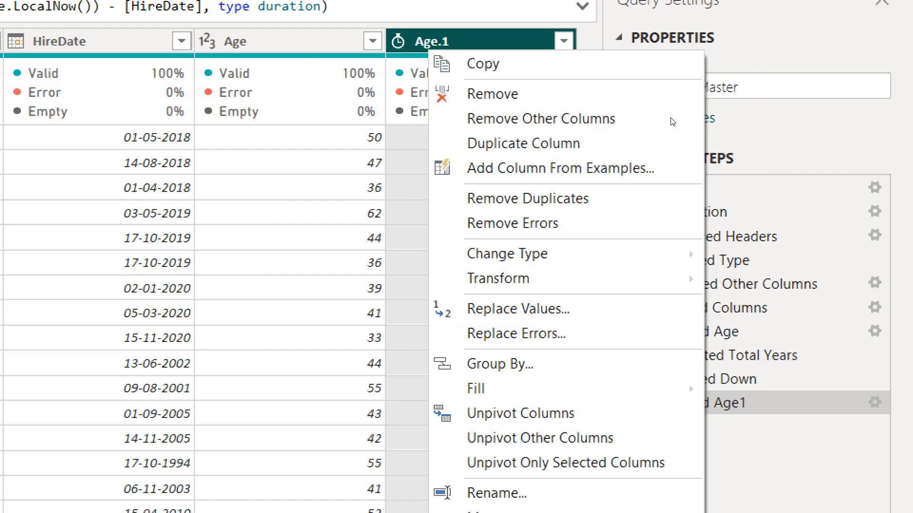
mouse_move(685, 278)
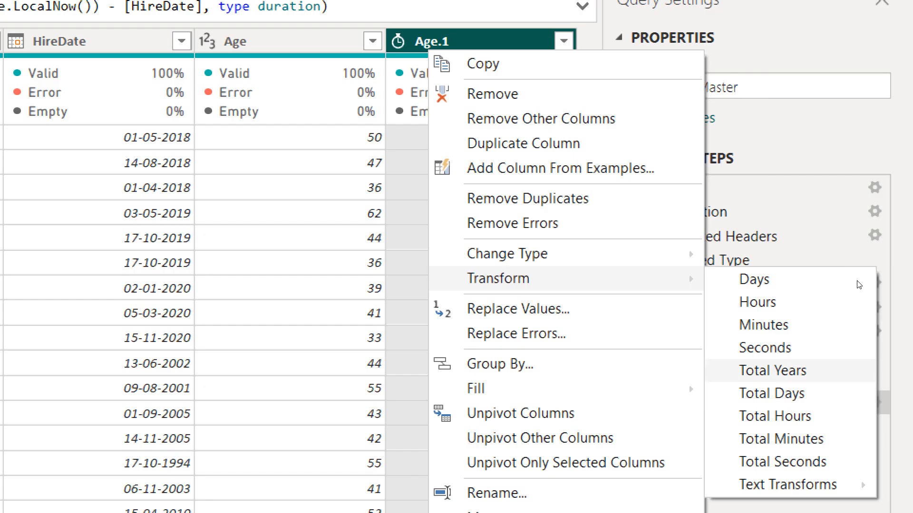
left_click(799, 372)
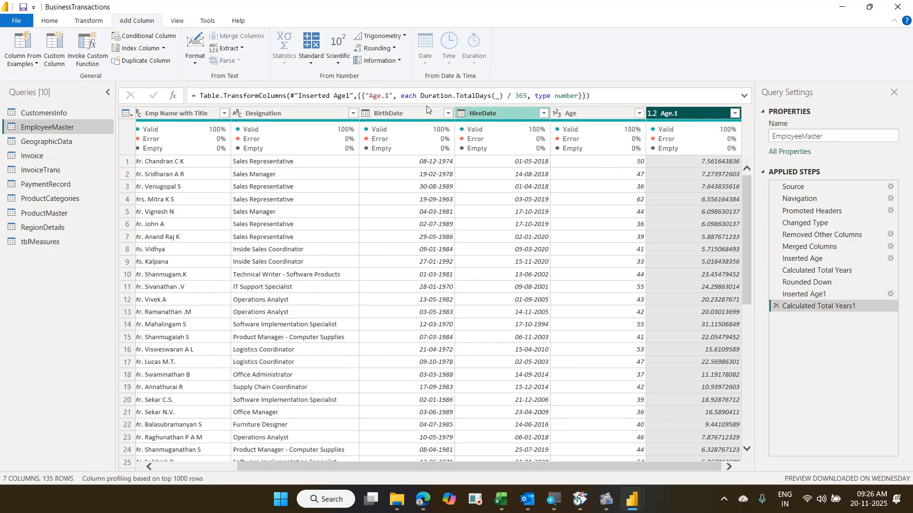
- Round the Age.1 values down to whole years like 7, 23 and 24
left_click(93, 24)
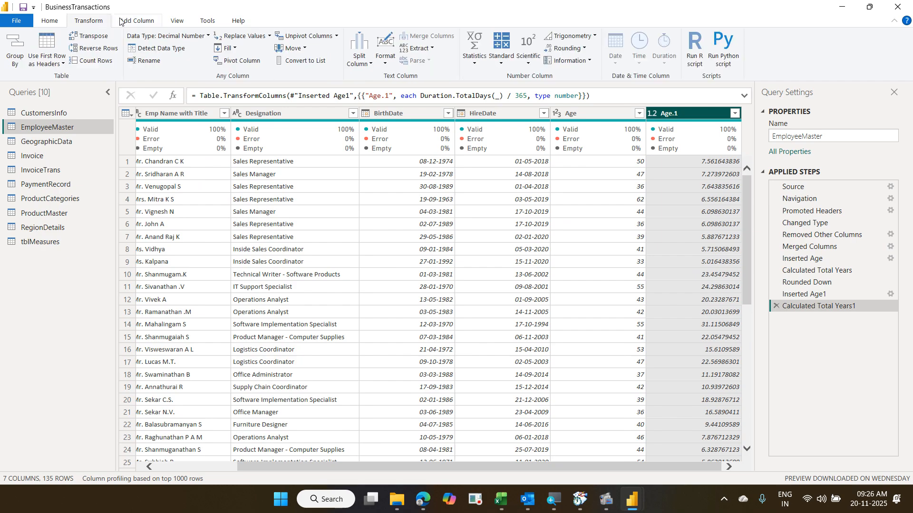
left_click(149, 20)
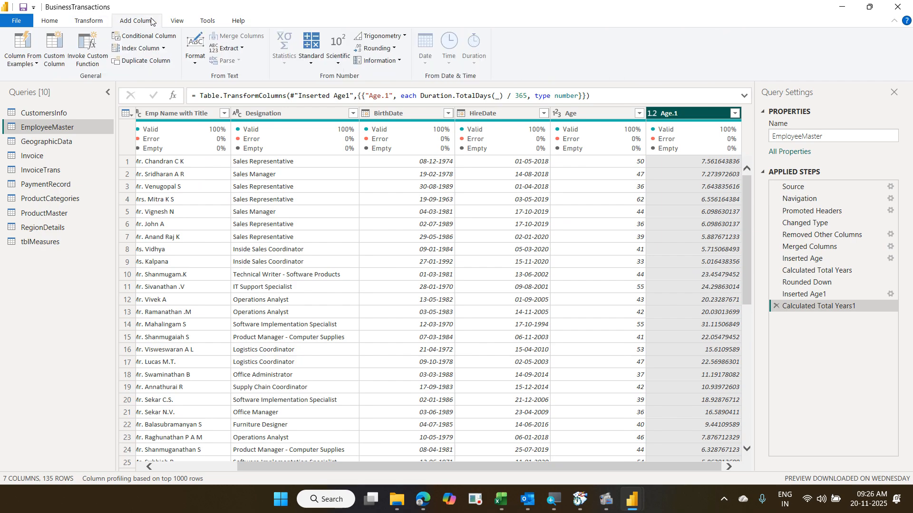
left_click(107, 24)
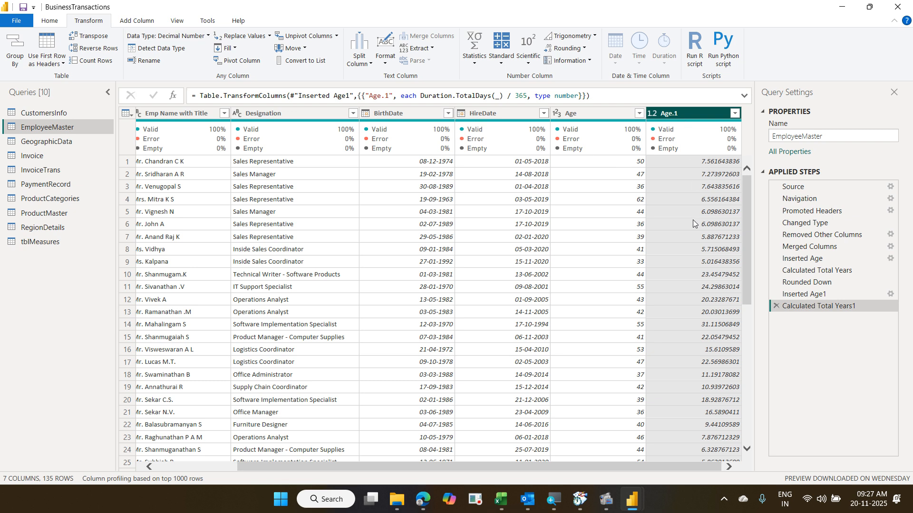
left_click(584, 52)
left_click(589, 75)
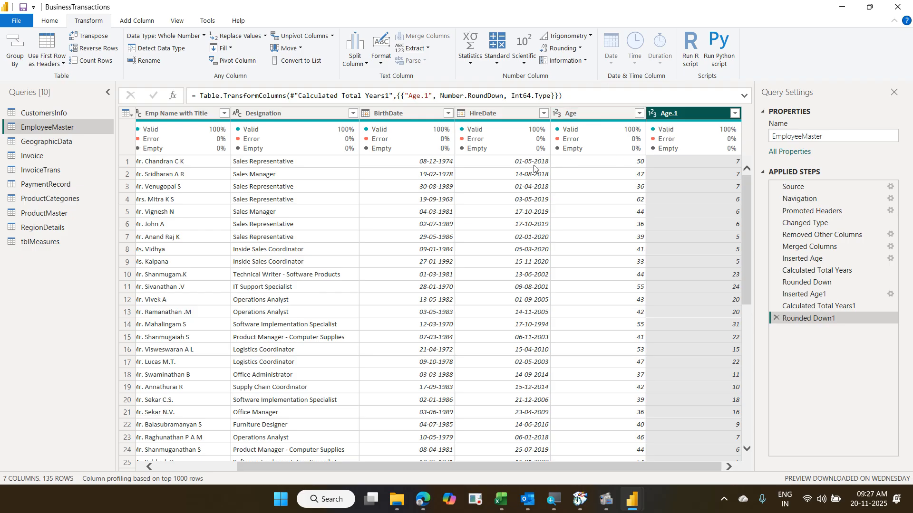
- Rename the Age.1 column header to 'Experience'
double_click(688, 116)
type("Ex")
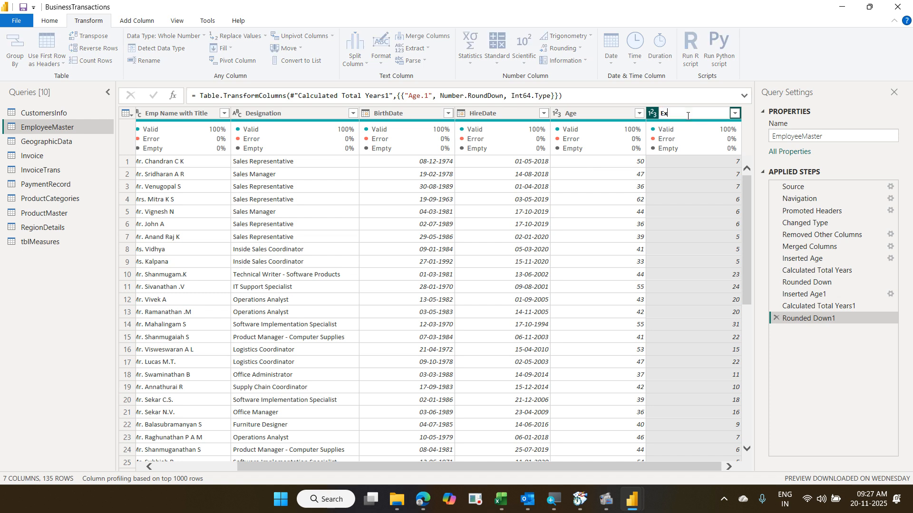
type("perience")
key("Return")
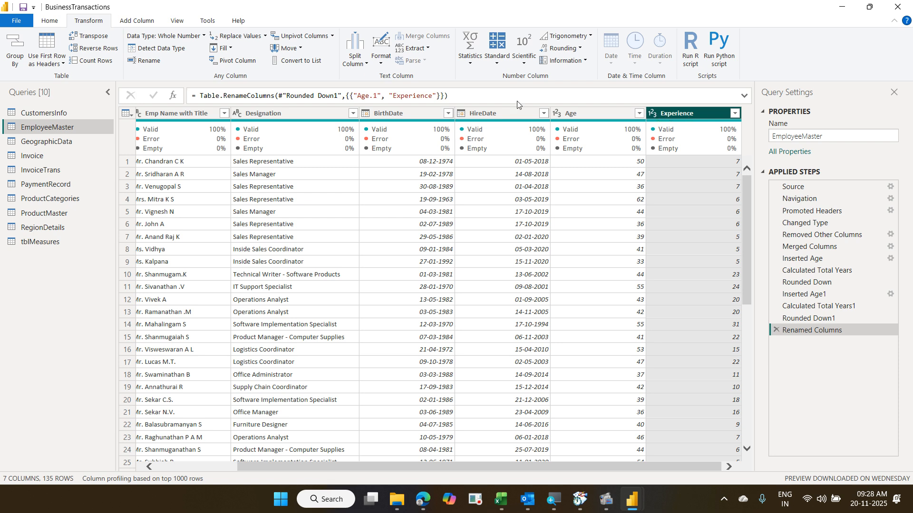
left_click(81, 169)
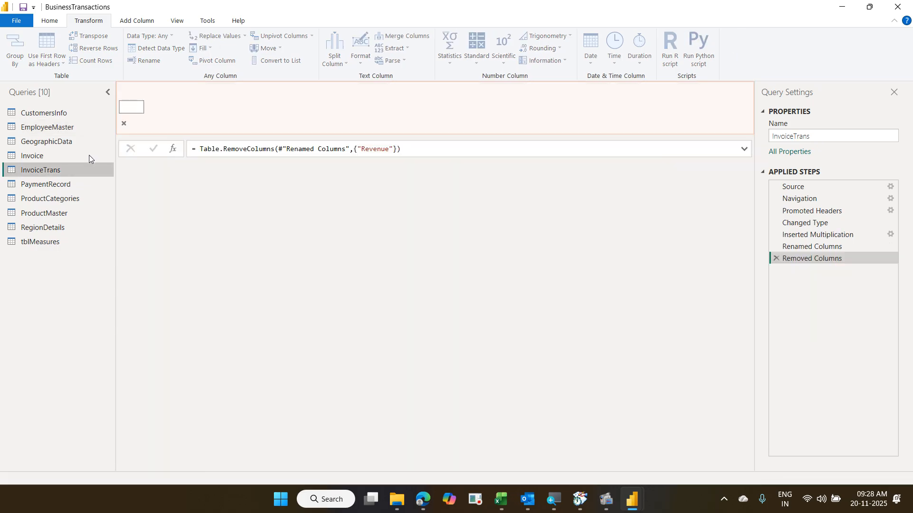
left_click(98, 154)
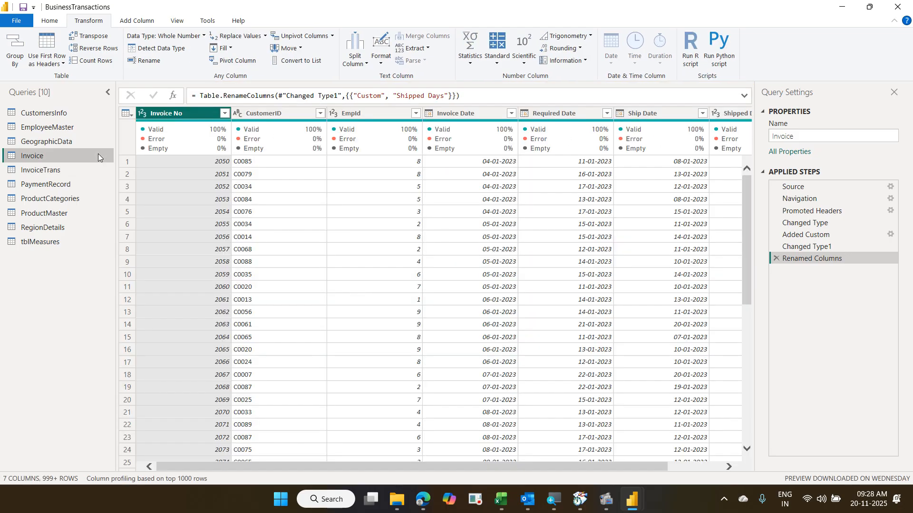
left_click(76, 131)
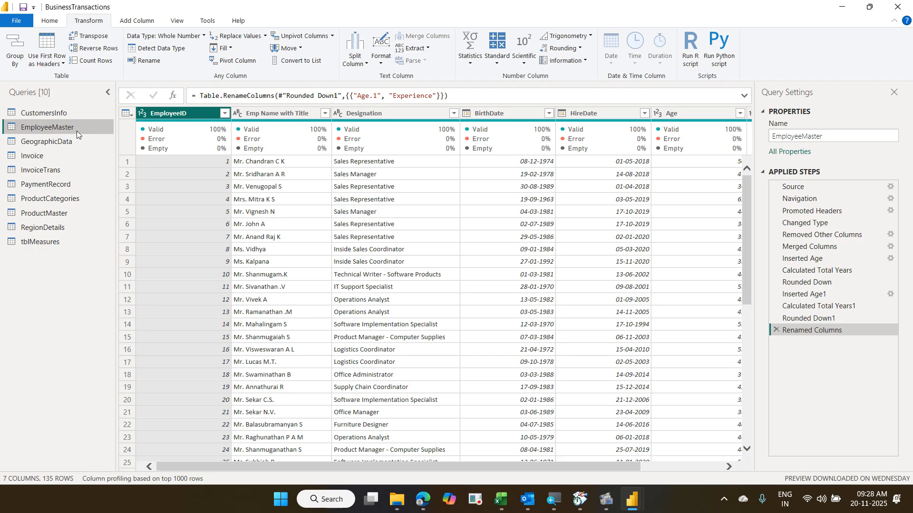
left_click(49, 21)
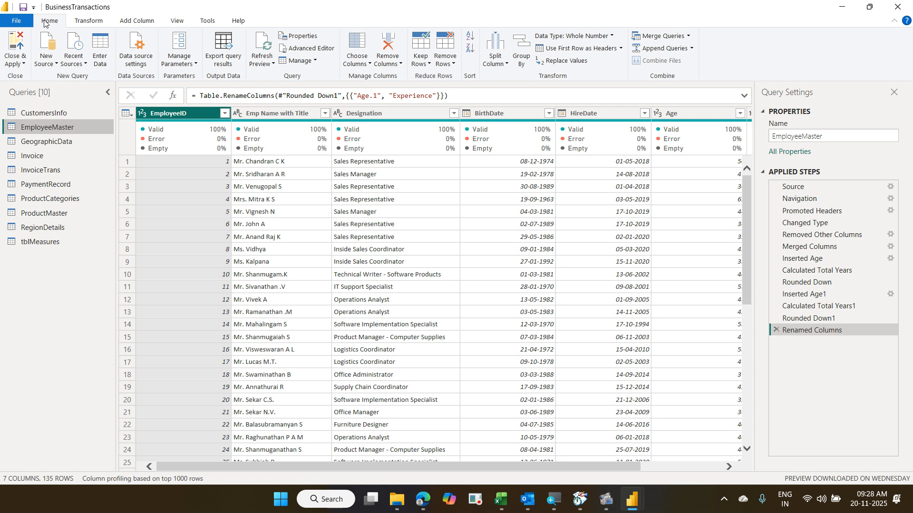
- Close & Apply, loading 135 EmployeeMaster and 6,499 Invoice rows into the report
left_click(19, 44)
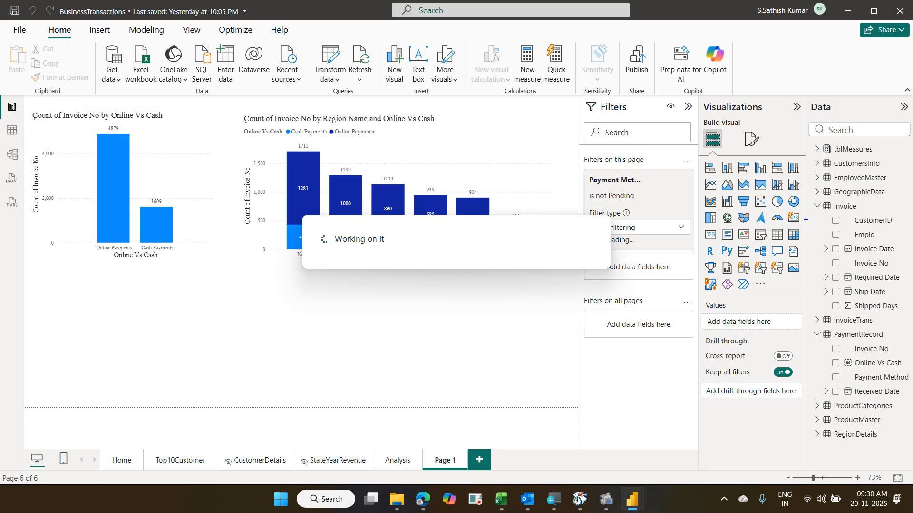
- Collapse the Filters pane to widen the canvas for Page 1's two invoice charts
mouse_move(810, 199)
left_mouse_down()
mouse_move(844, 217)
mouse_move(861, 215)
left_mouse_up()
mouse_move(825, 299)
left_mouse_down()
mouse_move(857, 316)
mouse_move(902, 318)
left_mouse_up()
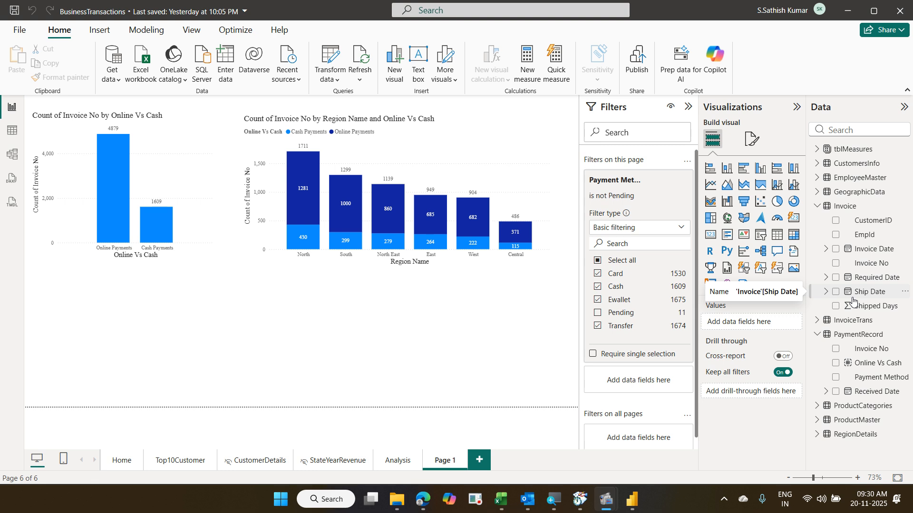
left_click(319, 327)
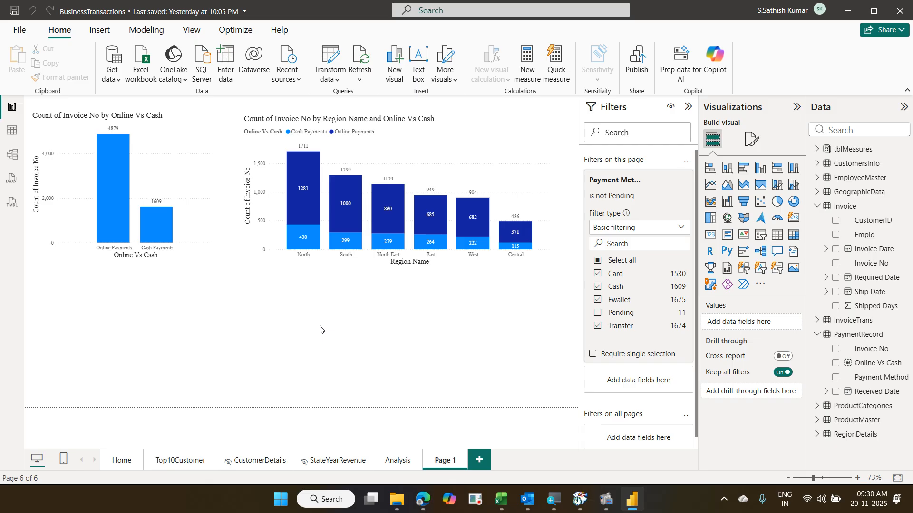
left_click(688, 108)
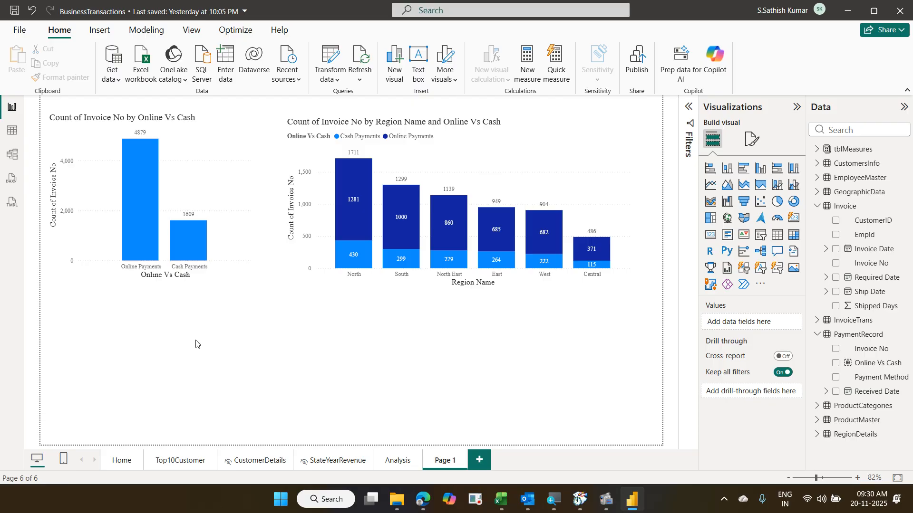
- Add a table with Shipped Days set to Don't summarize, replacing its 44689 sum
left_click(777, 236)
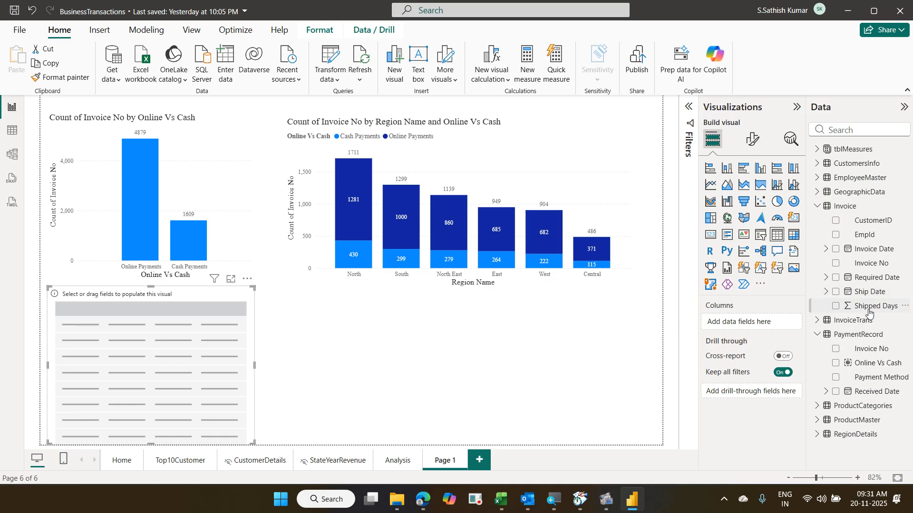
left_click_drag(866, 315, 758, 328)
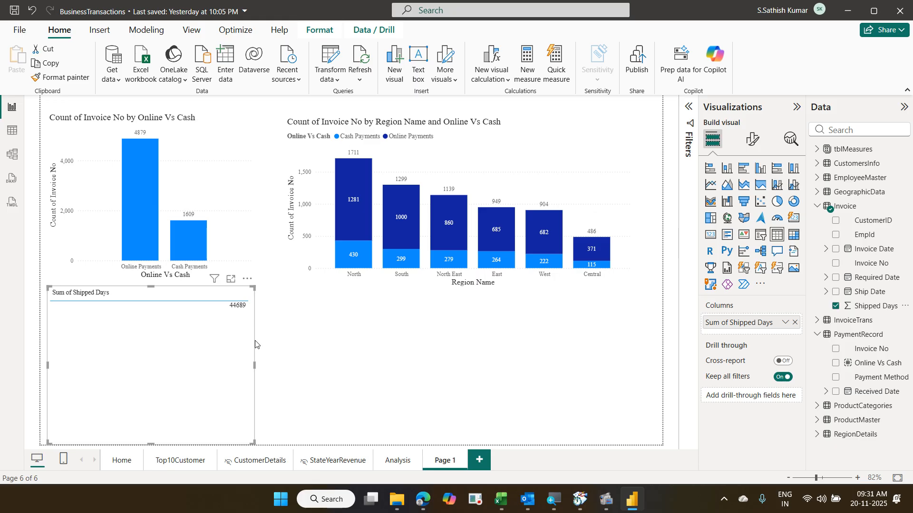
left_click(784, 323)
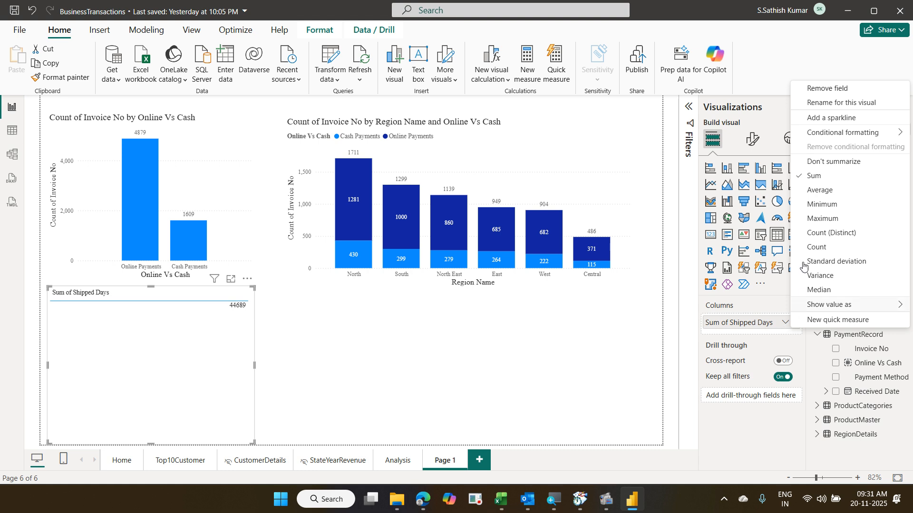
left_click(830, 163)
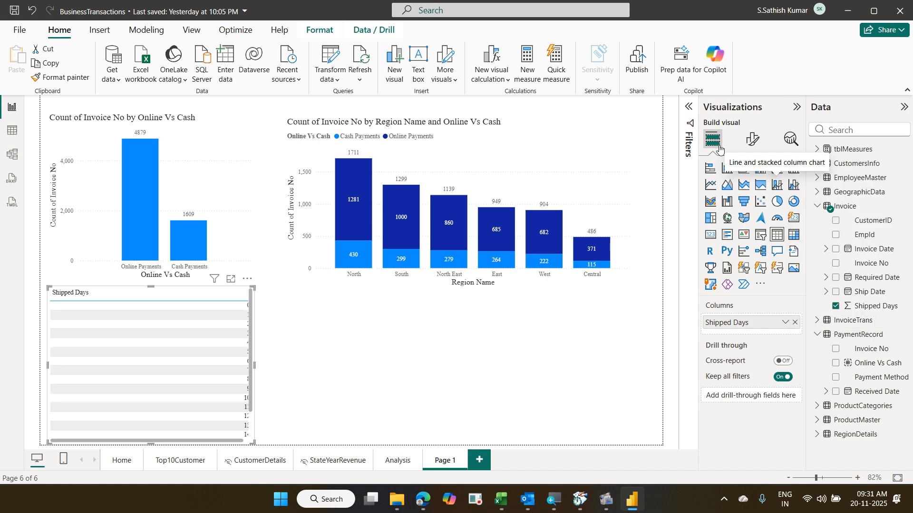
- Widen the table and add Invoice No beside Shipped Days
left_click_drag(257, 365, 283, 367)
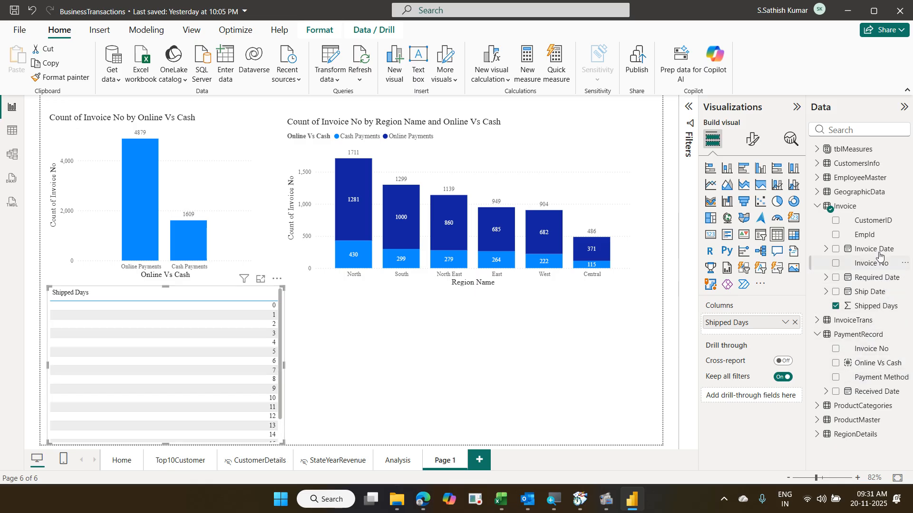
left_click_drag(879, 266, 783, 332)
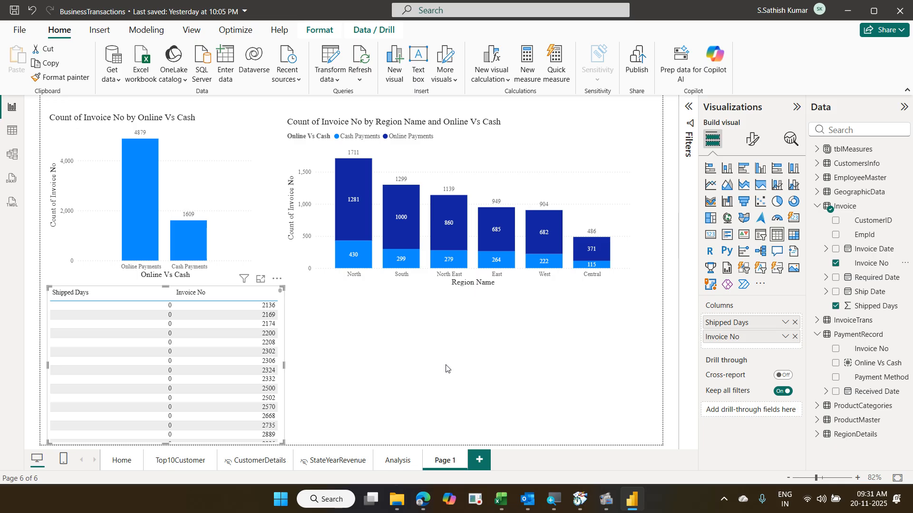
scroll(217, 364, "down", 10)
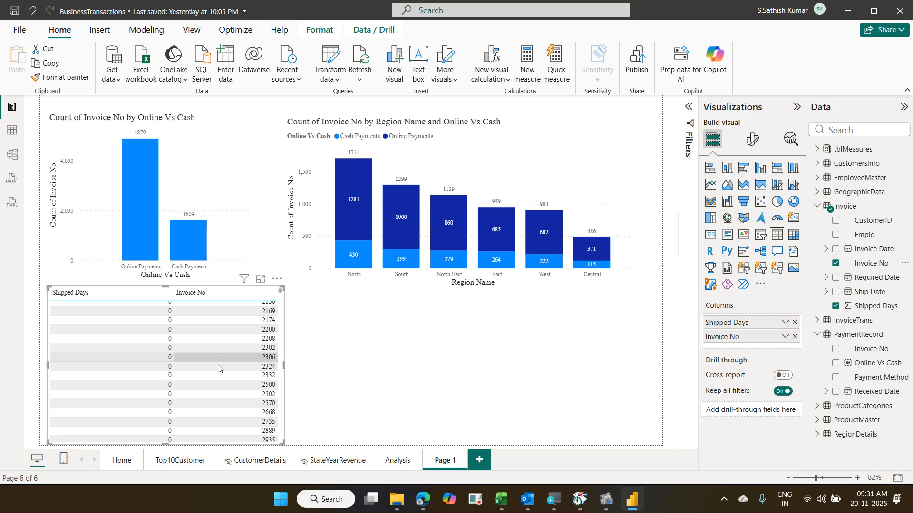
scroll(218, 364, "down", 10)
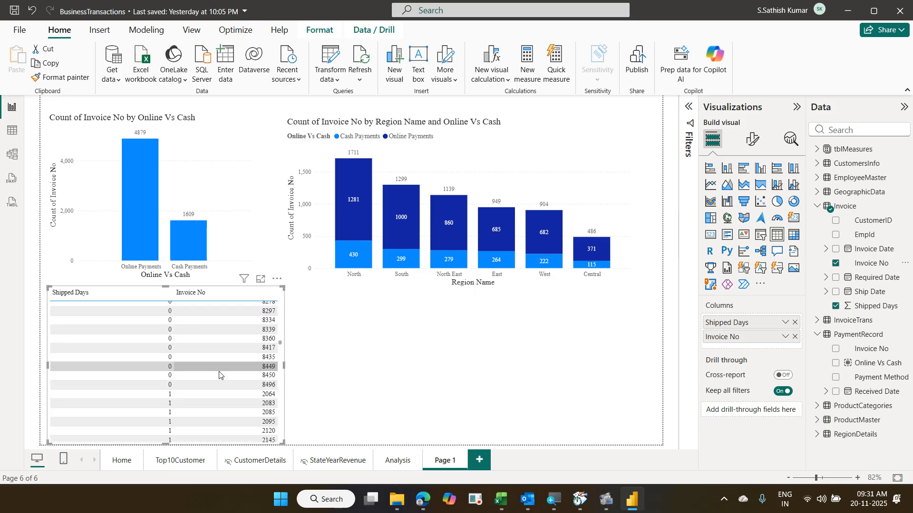
scroll(258, 423, "down", 4)
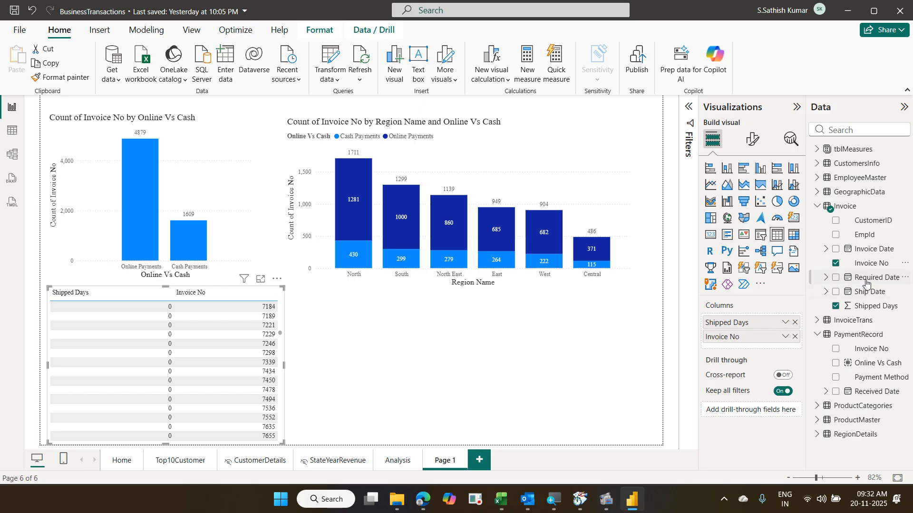
- Set Invoice No to Count (Distinct), giving 6488 invoices across Shipped Days 0–17
left_click(784, 339)
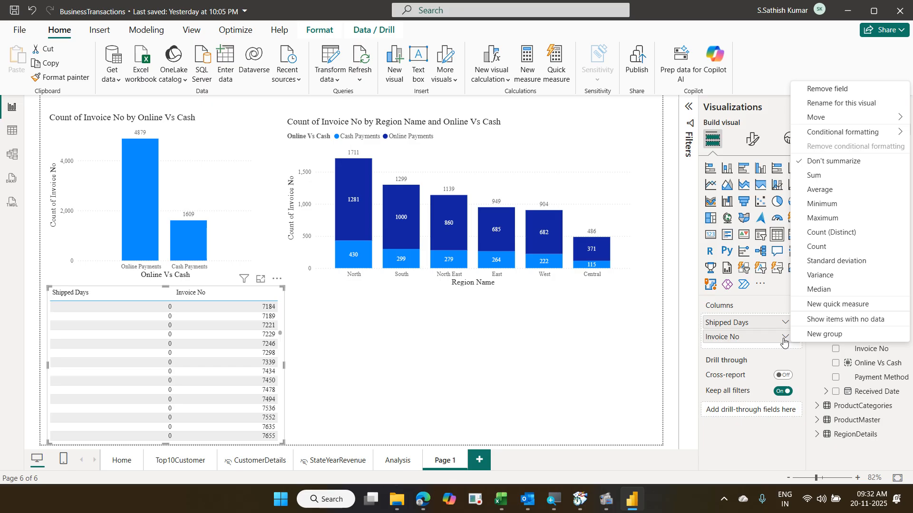
left_click(833, 232)
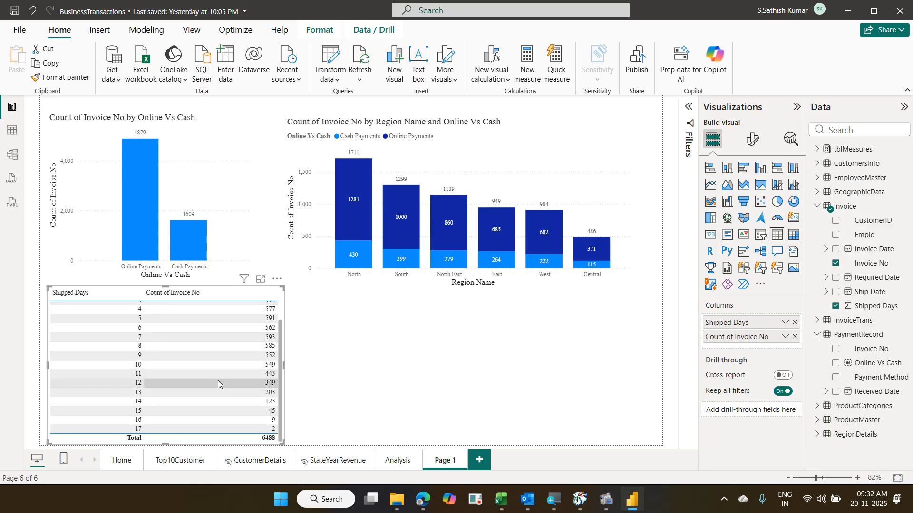
scroll(217, 381, "up", 2)
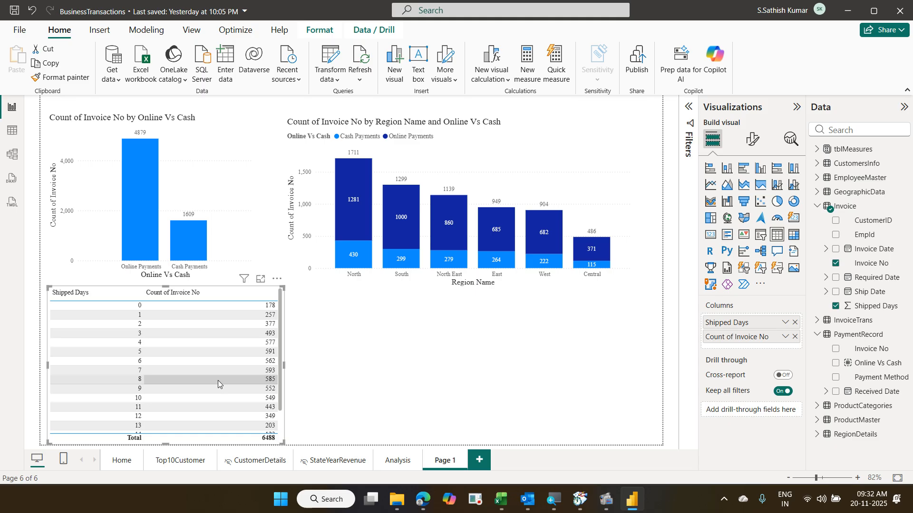
scroll(213, 365, "down", 2)
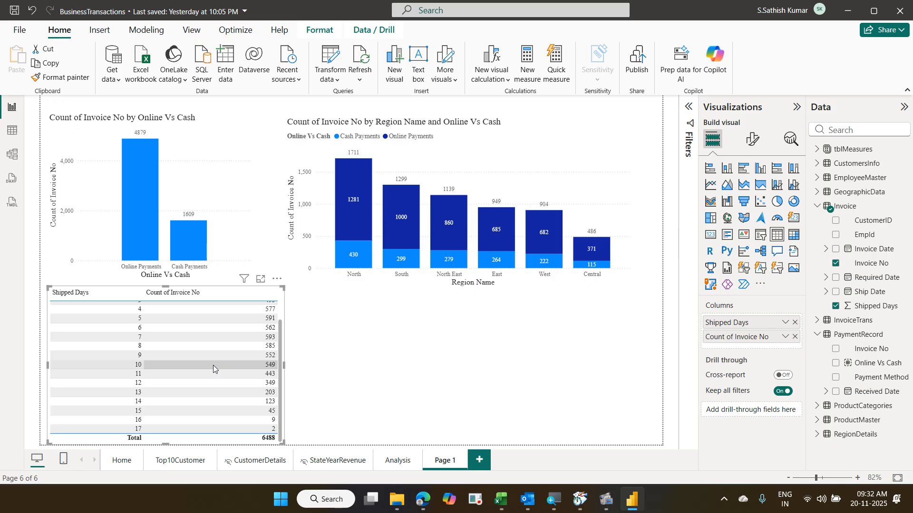
scroll(213, 365, "up", 2)
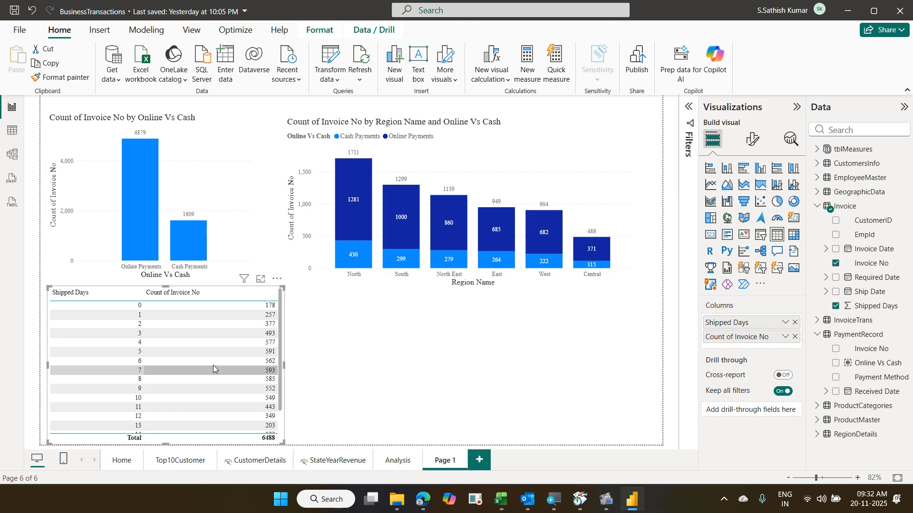
scroll(213, 365, "down", 2)
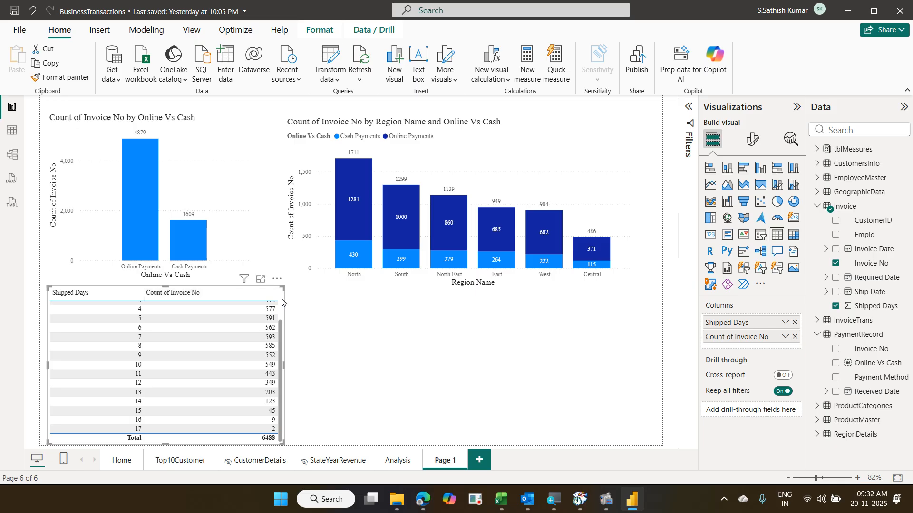
scroll(283, 301, "up", 2)
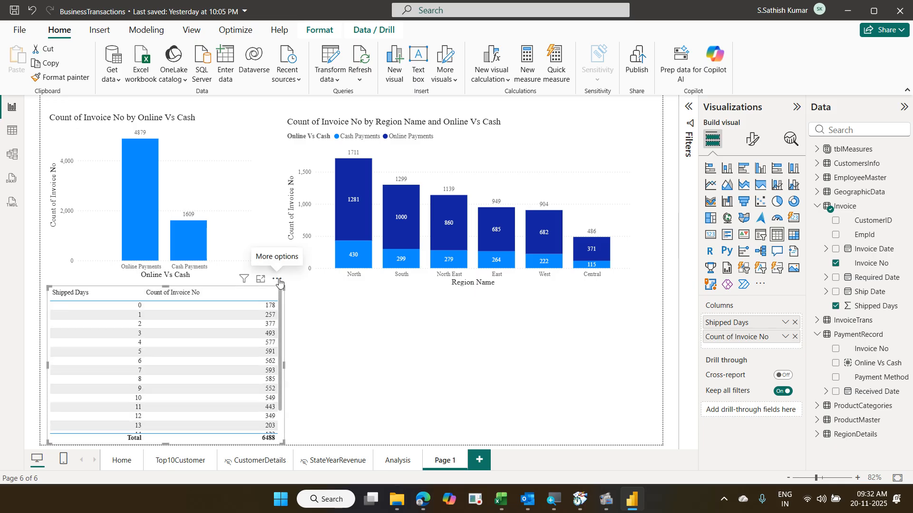
- Remove the Shipped Days table from Page 1 and bring up the Shipped Days field's options
left_click(278, 281)
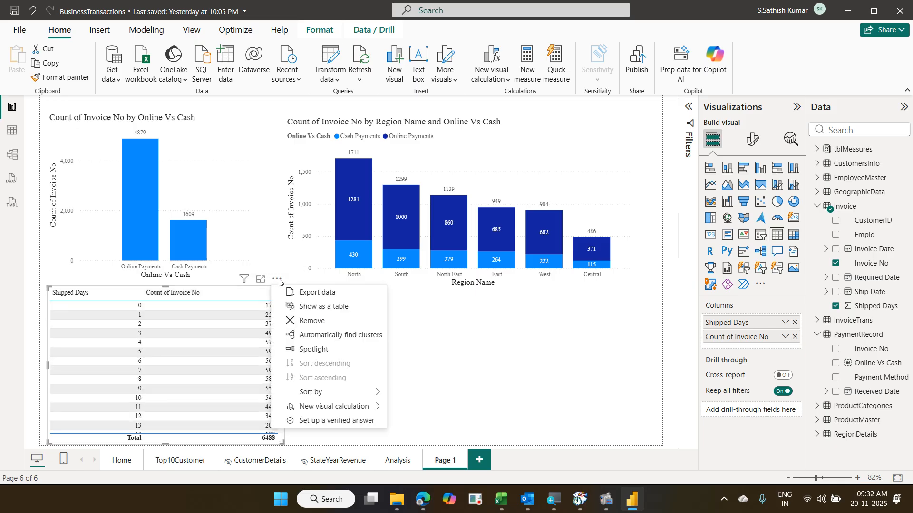
left_click(318, 322)
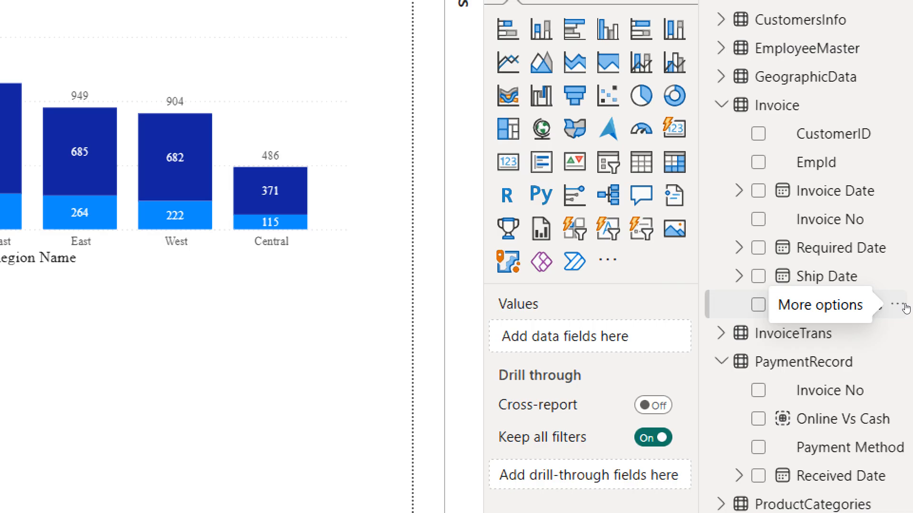
left_click(896, 305)
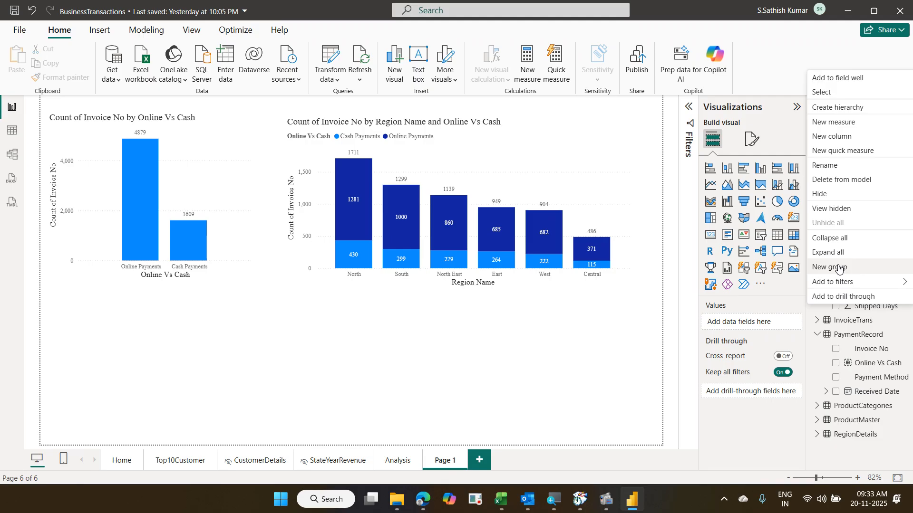
- Choose New group for the Shipped Days field in the Data pane
left_click(838, 268)
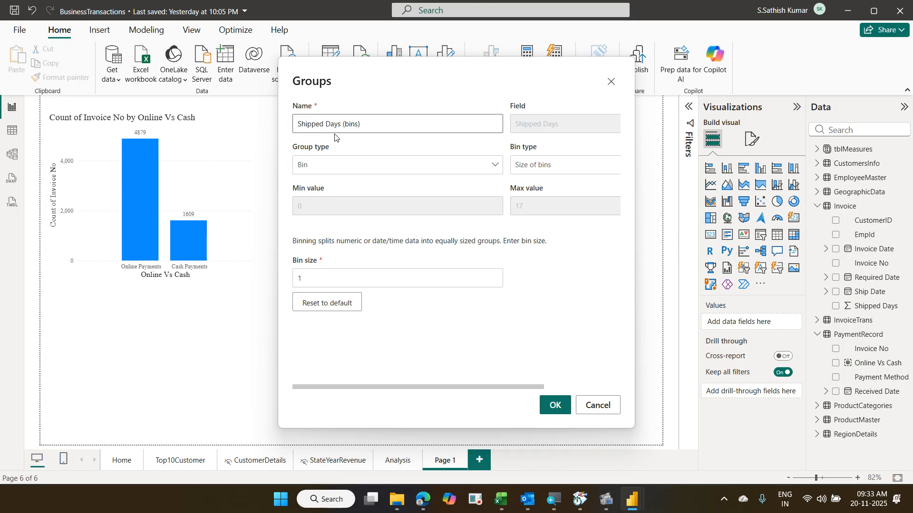
- Keep group type Bin and bin type Size of bins, changing bin size from 1 to 4
left_click_drag(365, 123, 281, 125)
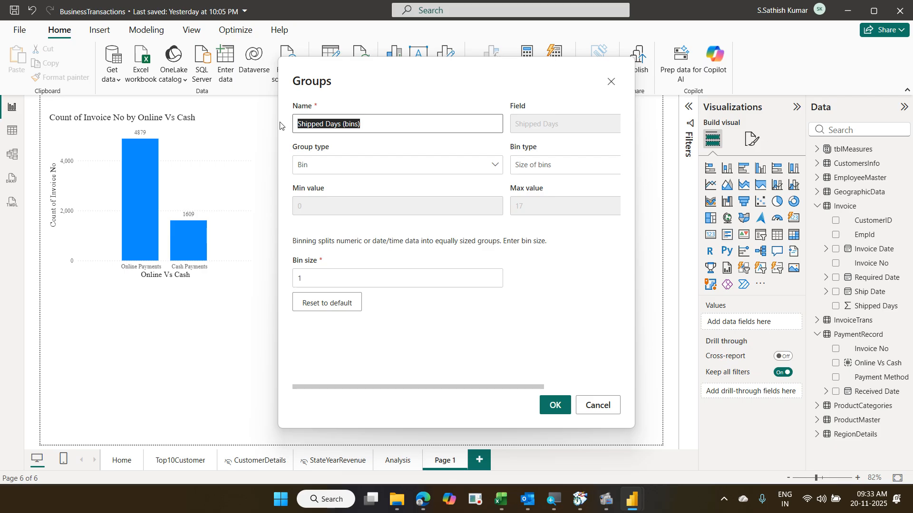
left_click(346, 174)
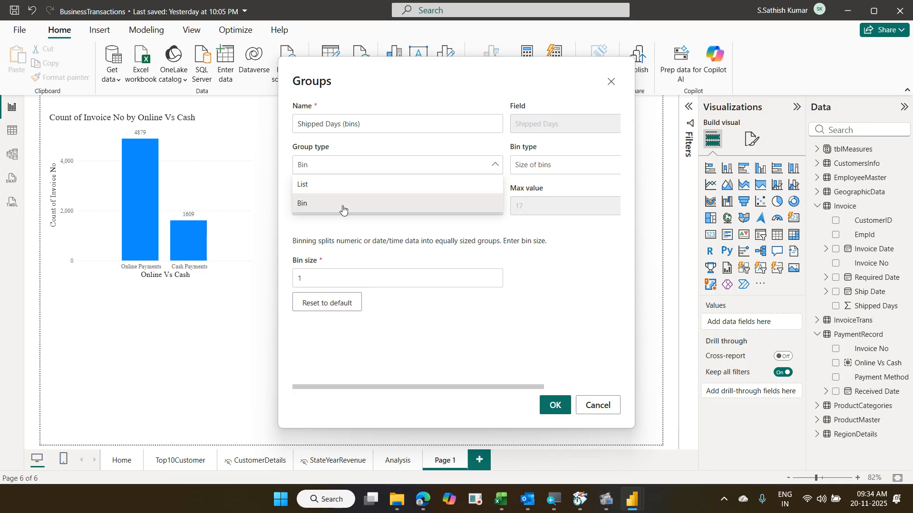
left_click(342, 206)
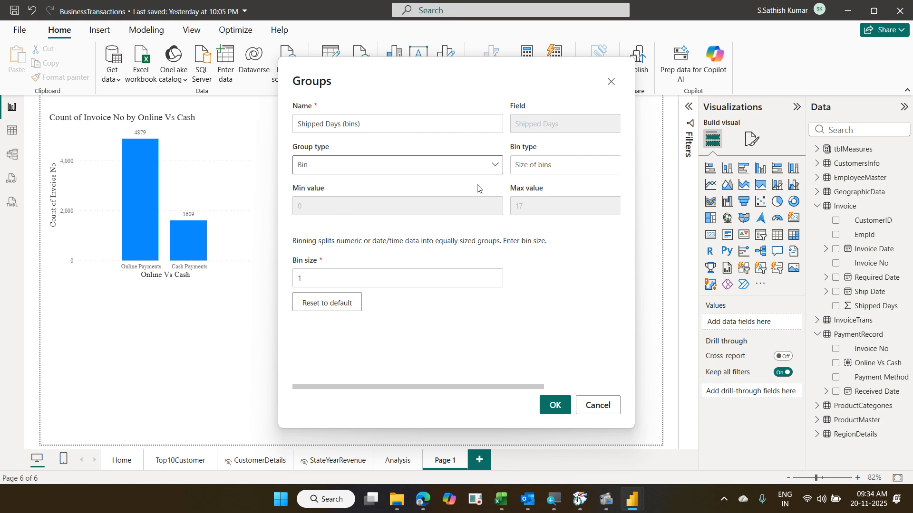
left_click(547, 167)
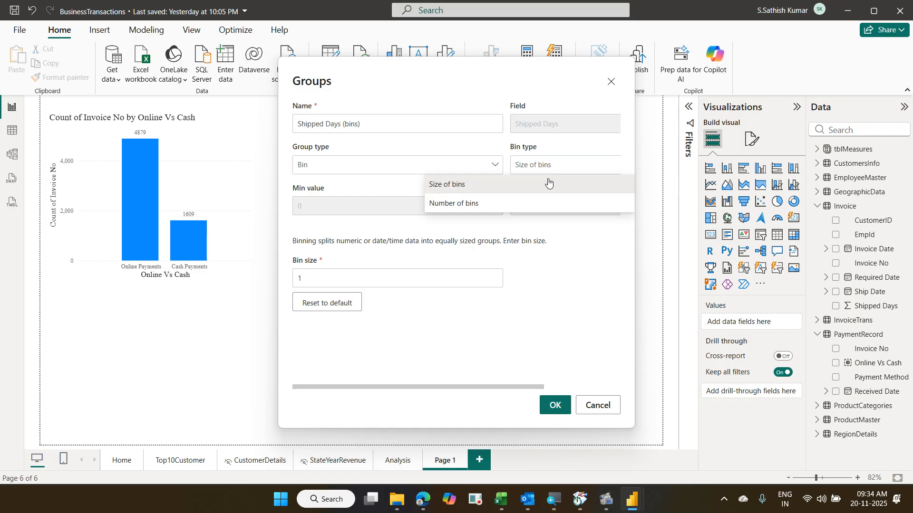
left_click(548, 183)
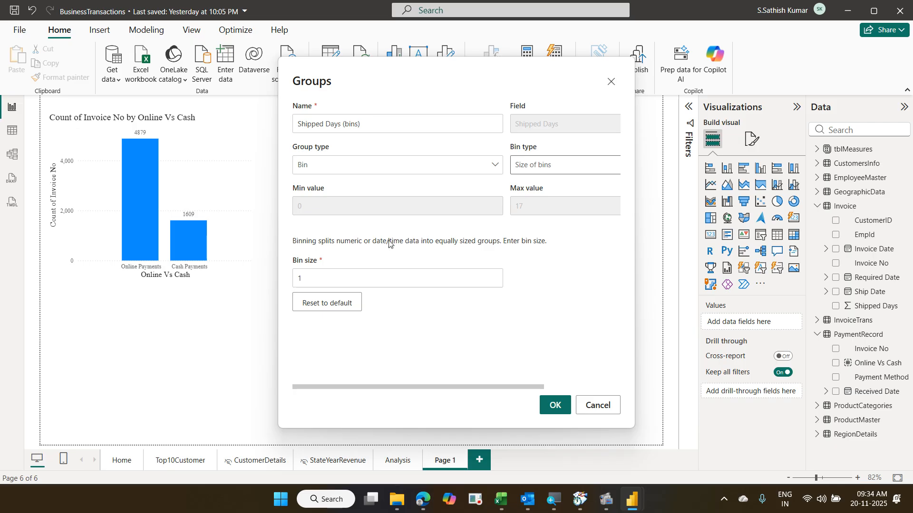
left_click_drag(313, 280, 289, 284)
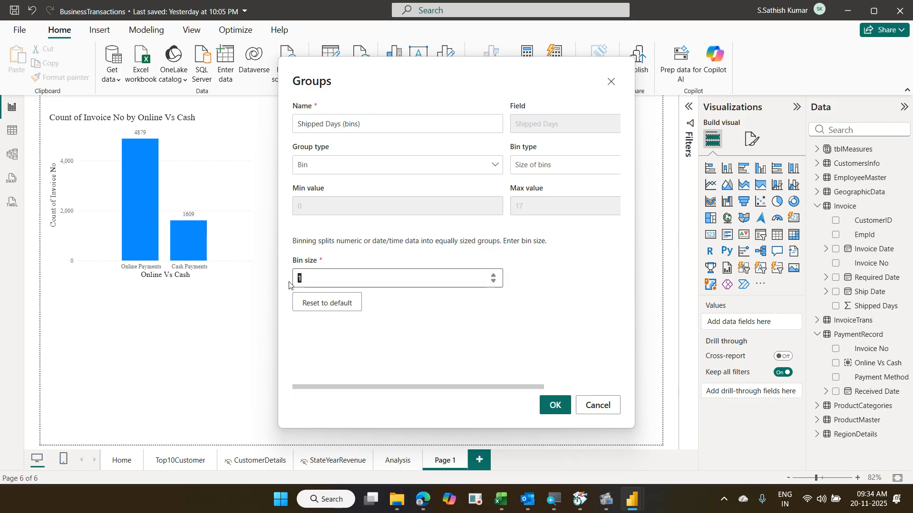
type("4")
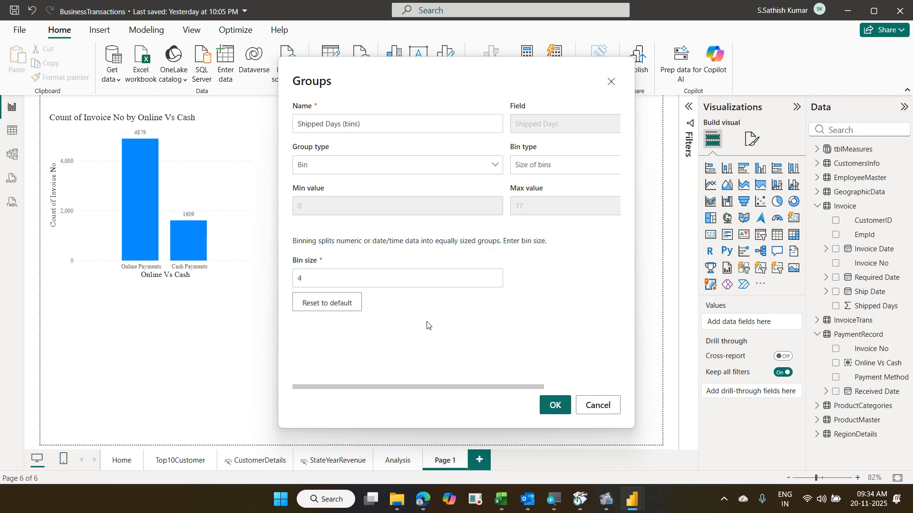
left_click(524, 171)
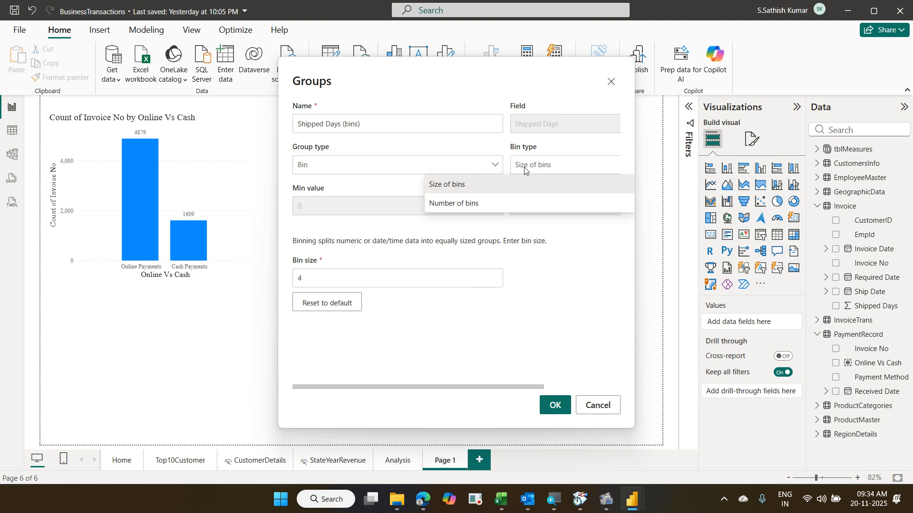
left_click(512, 203)
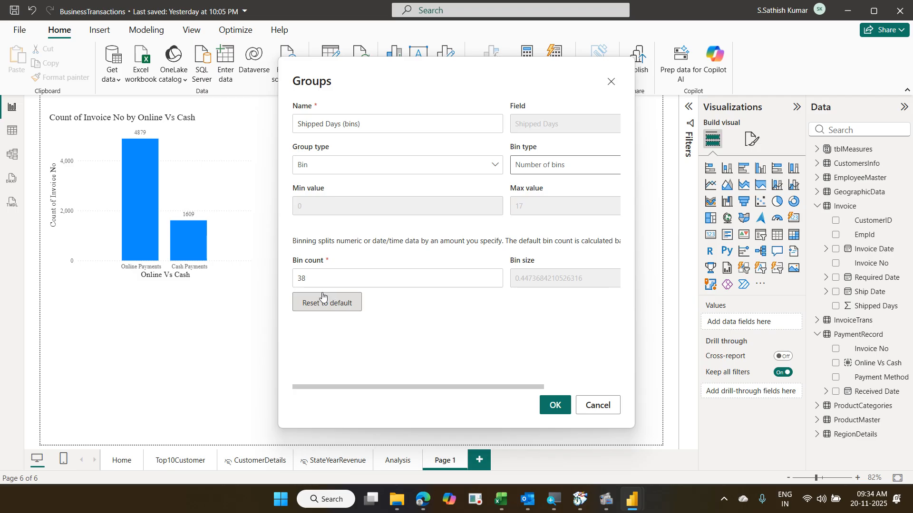
left_click_drag(319, 279, 254, 283)
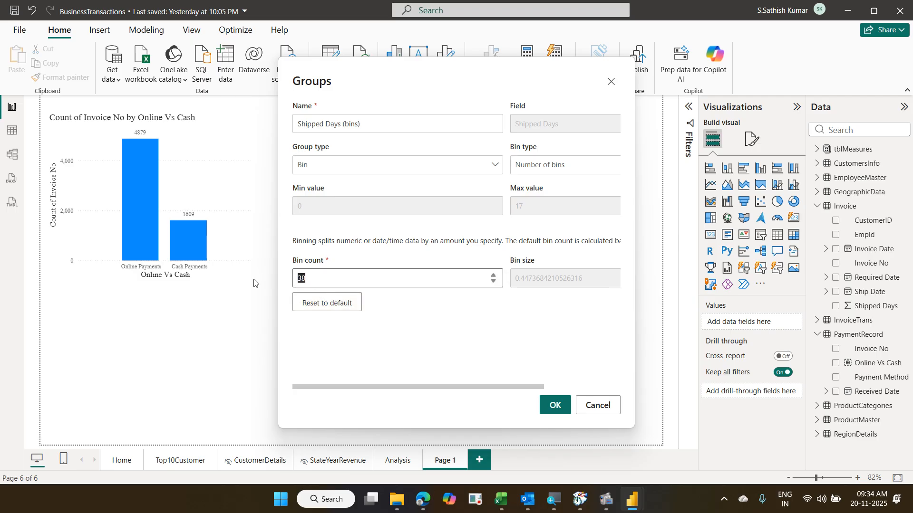
type("8")
key("BackSpace")
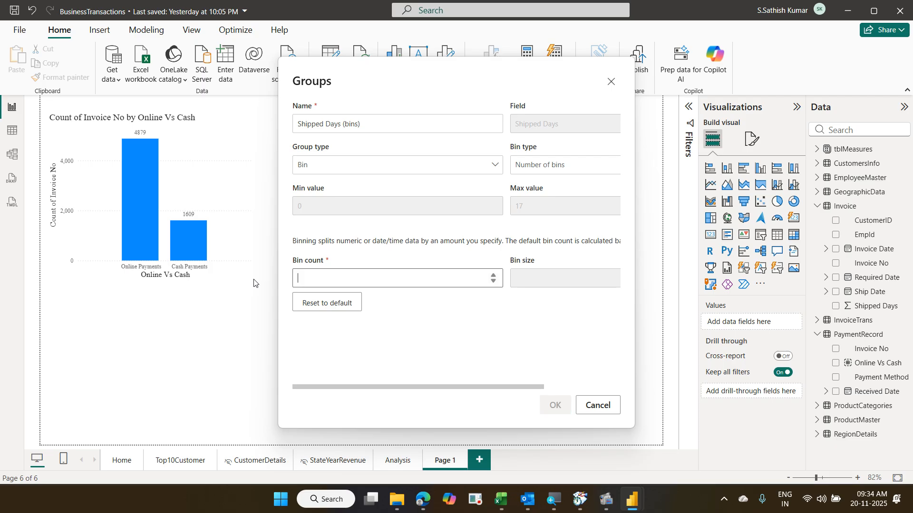
type("9")
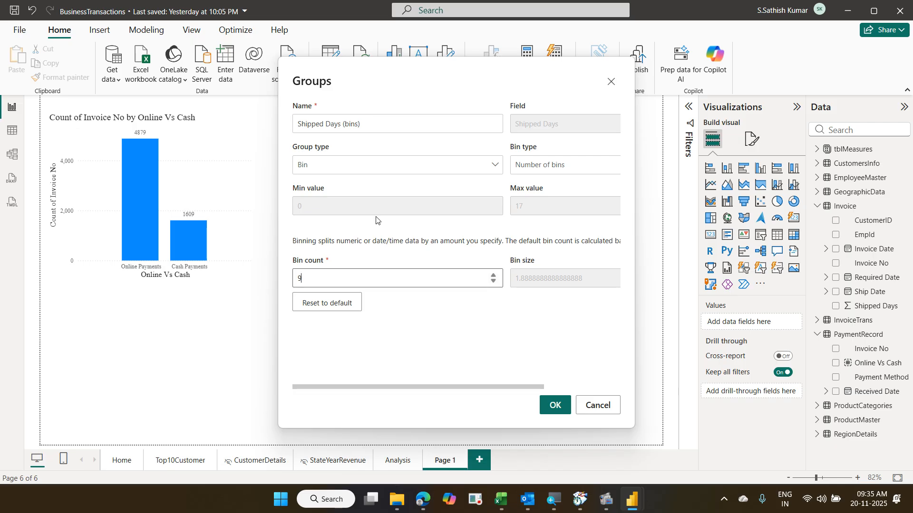
left_click(531, 171)
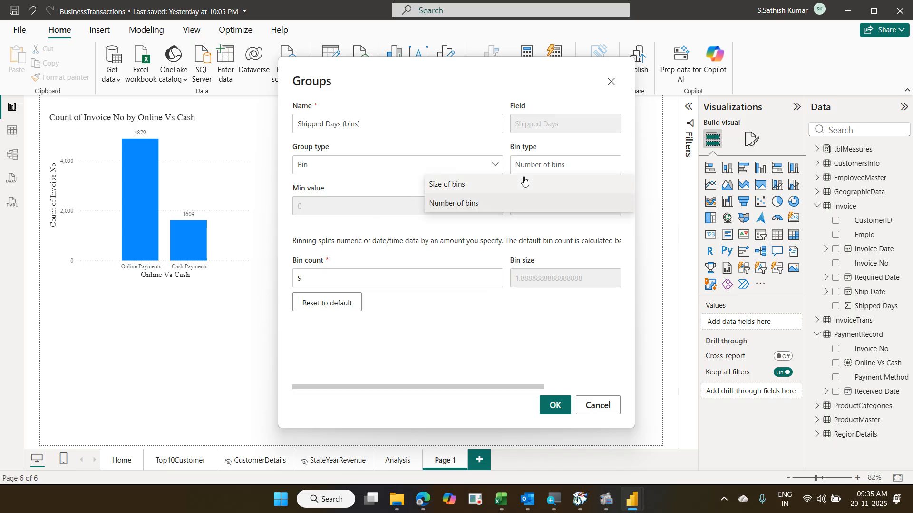
left_click(524, 183)
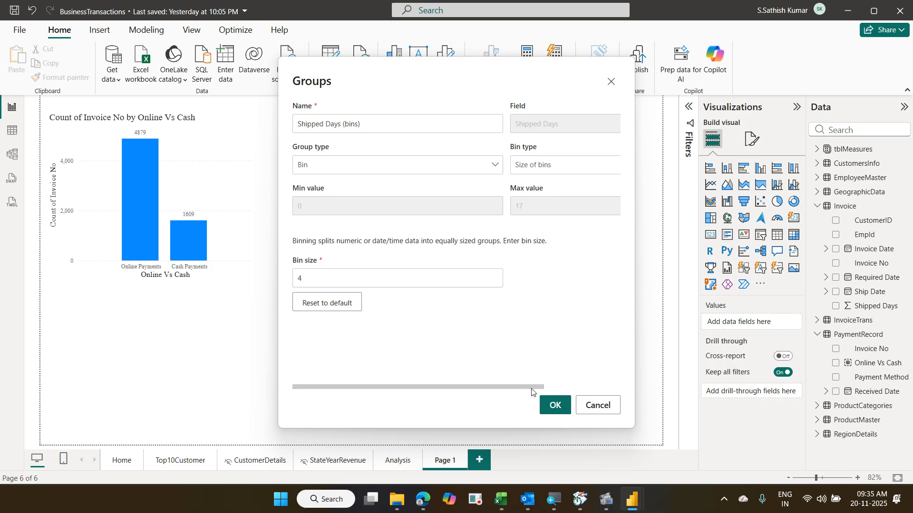
- Confirm the Groups dialog to create the 4-day Shipped Days (bins) field
scroll(532, 394, "right", 2)
scroll(379, 394, "left", 2)
left_click(554, 408)
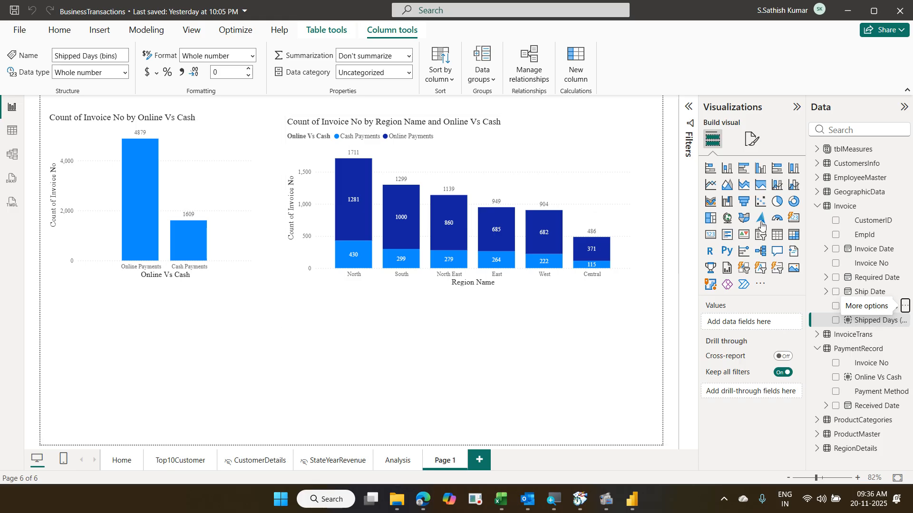
- Add a clustered column chart with Shipped Days (bins) on the X-axis and Invoice No count on the Y-axis
left_click(761, 174)
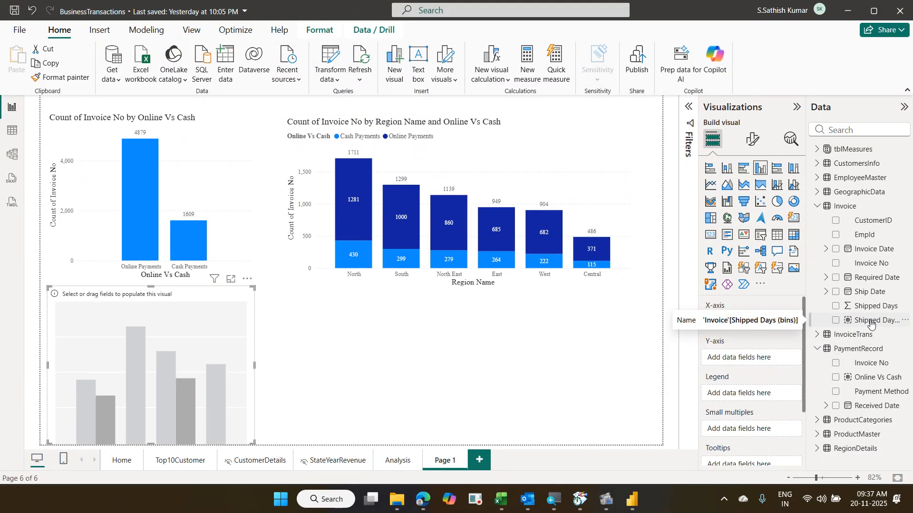
left_click_drag(871, 324, 760, 333)
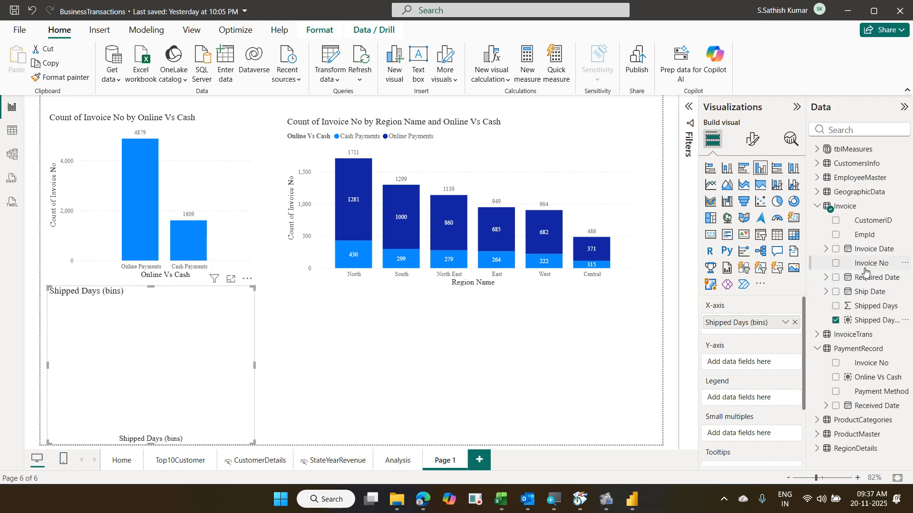
left_click_drag(866, 270, 752, 371)
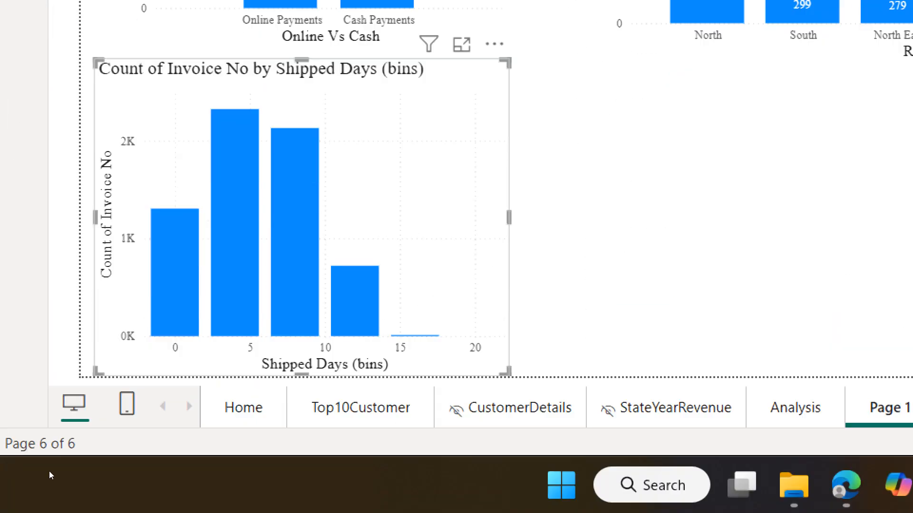
mouse_move(169, 265)
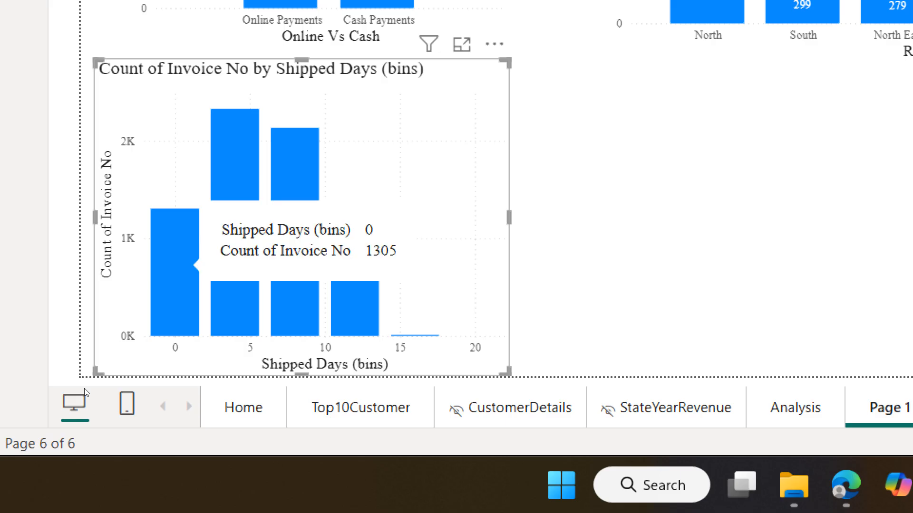
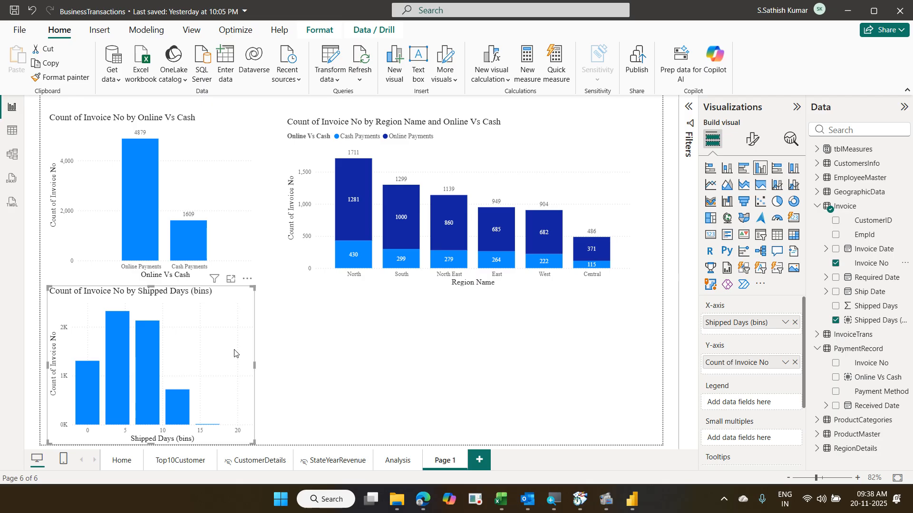
- Duplicate the Shipped Days chart, move the copy beside the original, and convert it to a table
key("ctrl+c")
key("ctrl+v")
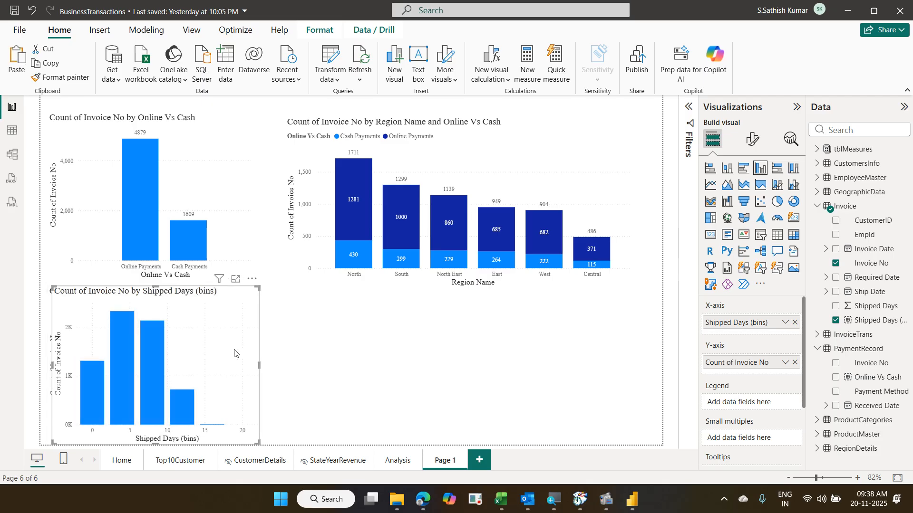
left_click_drag(234, 354, 448, 350)
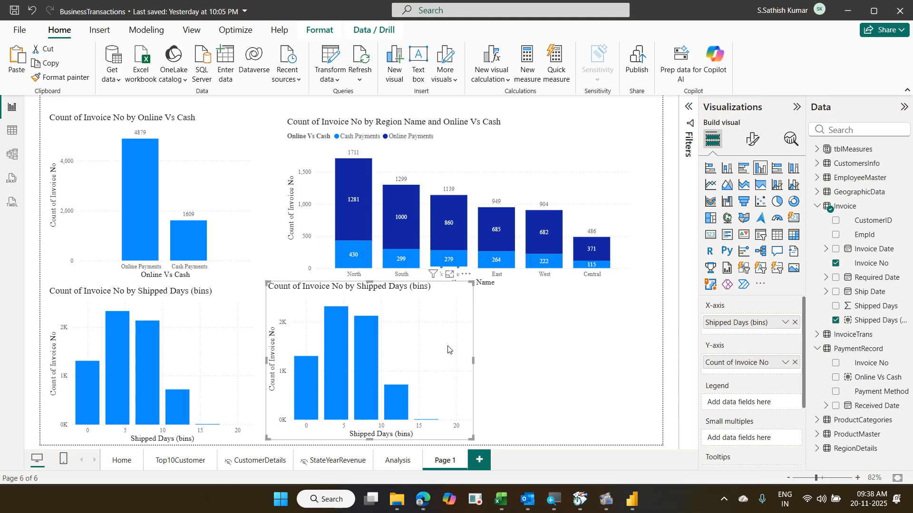
left_click(778, 234)
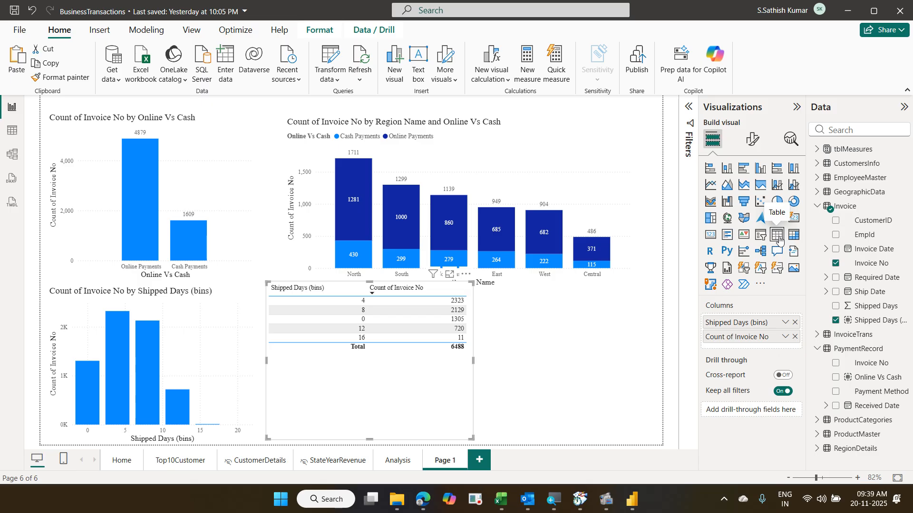
left_click(465, 275)
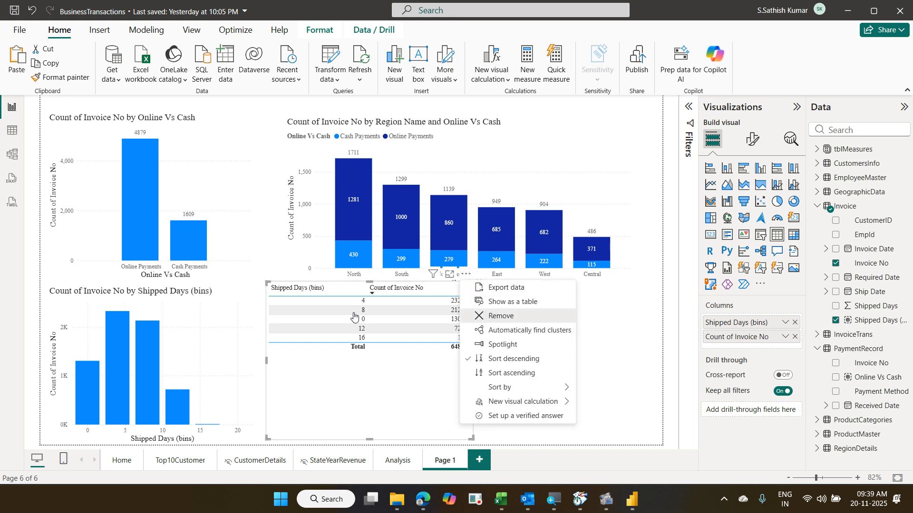
- Remove the temporary table and start a new group from the Shipped Days field
left_click(515, 316)
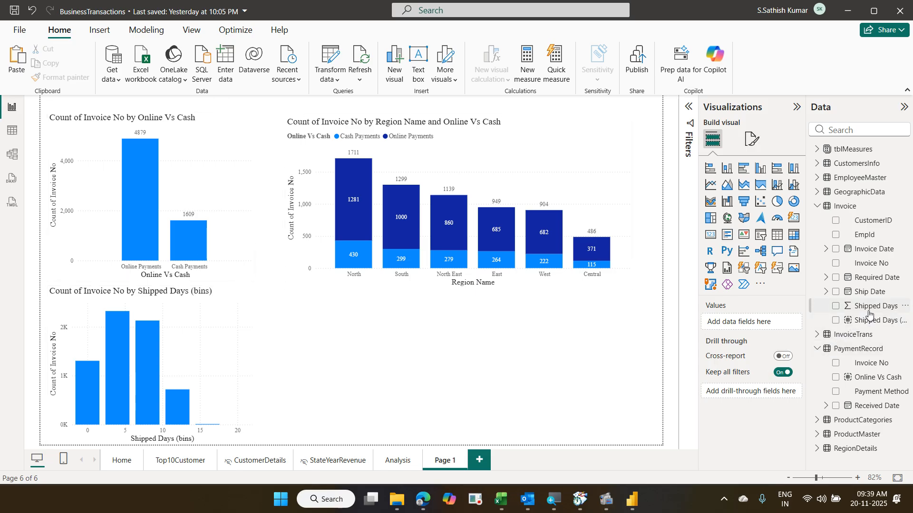
left_click(904, 307)
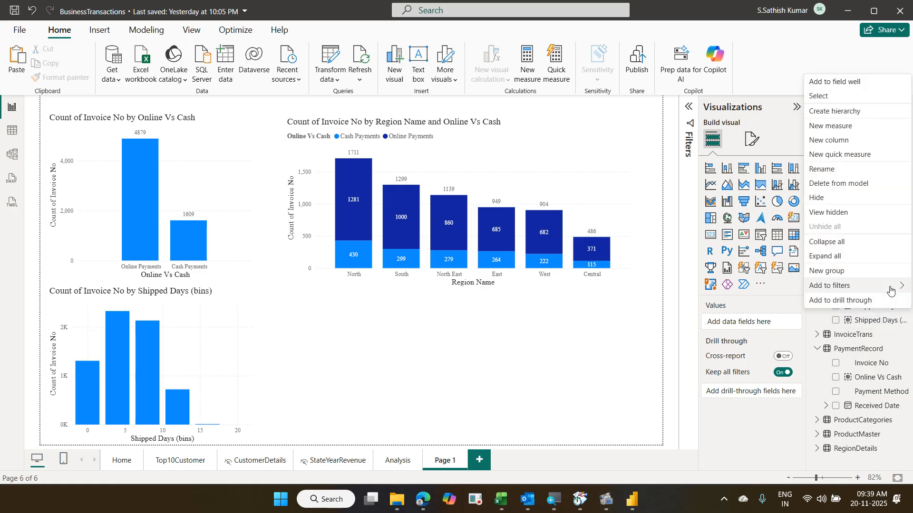
left_click(861, 275)
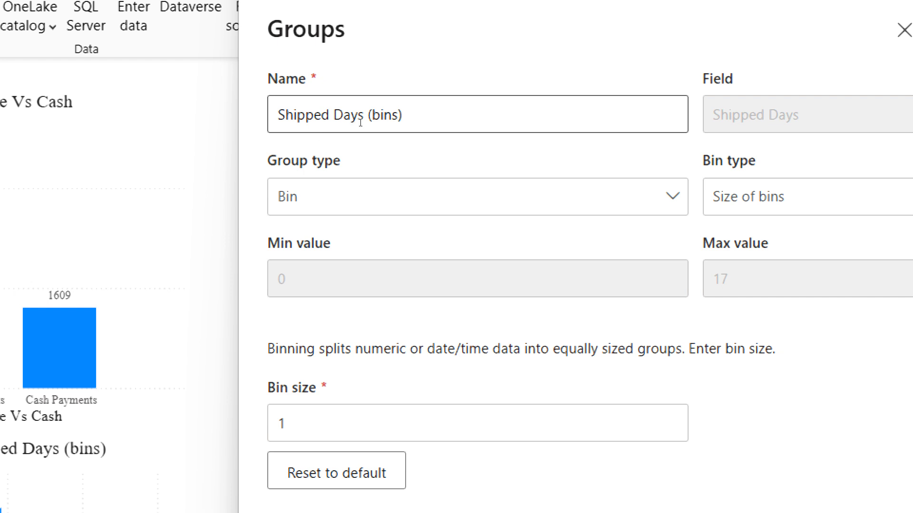
- Rename the group from its default name to 'My Shipped Days Group' and change Group type from Bin to List
left_click_drag(360, 125, 257, 125)
type("My Gr")
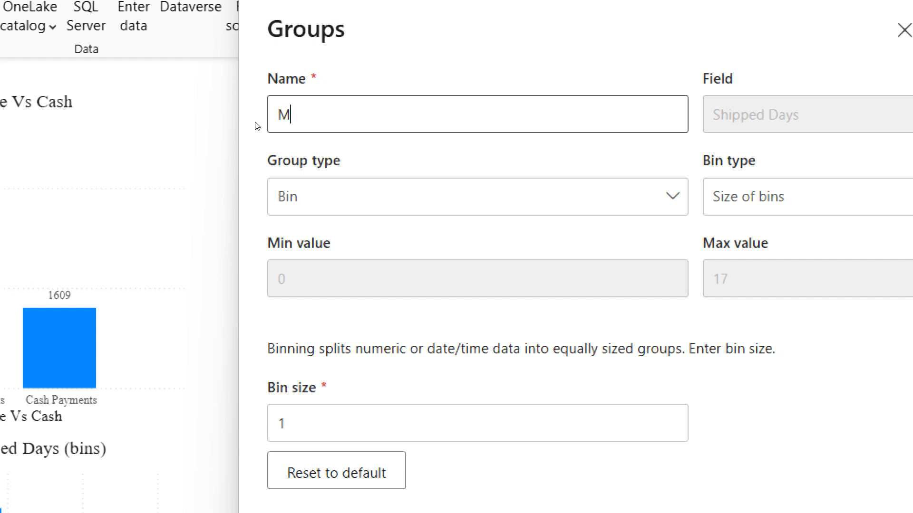
key("BackSpace")
key("BackSpace")
type("Shipped")
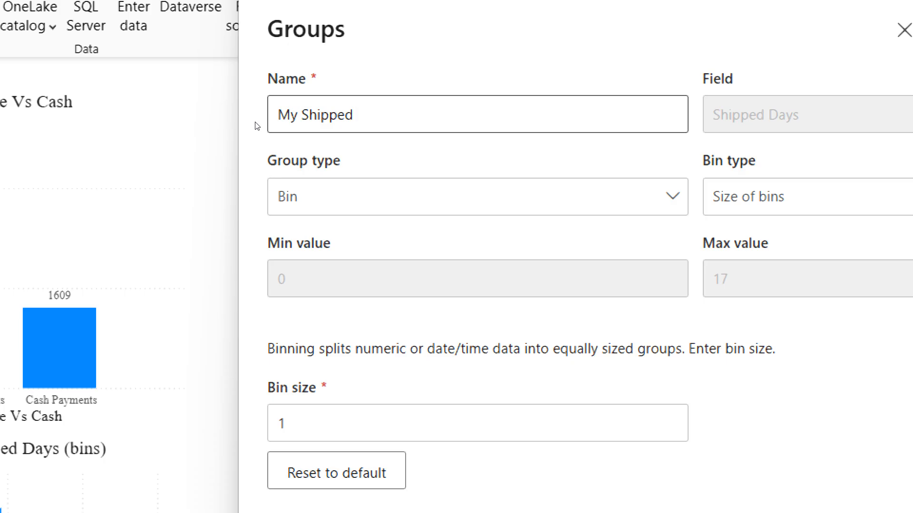
type("Group")
key("Left")
key("Left")
key("Left")
key("Left")
key("Left")
type("Days")
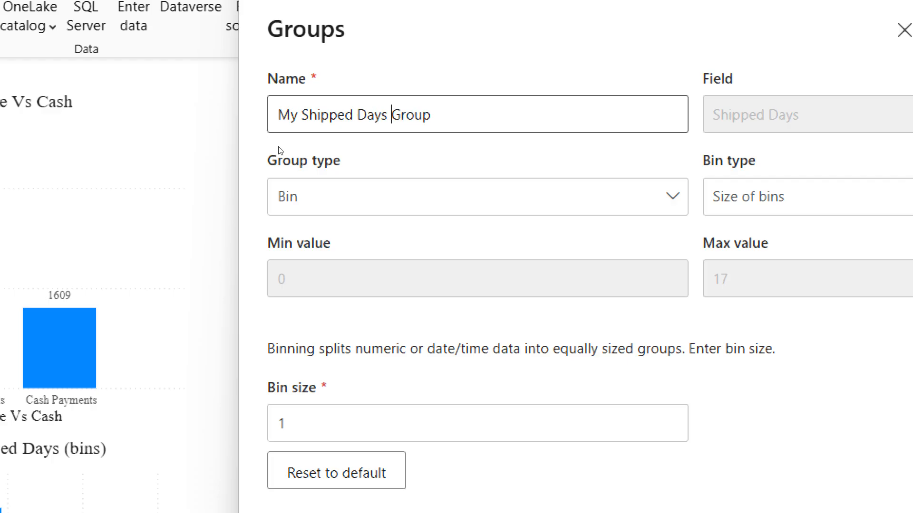
left_click(311, 169)
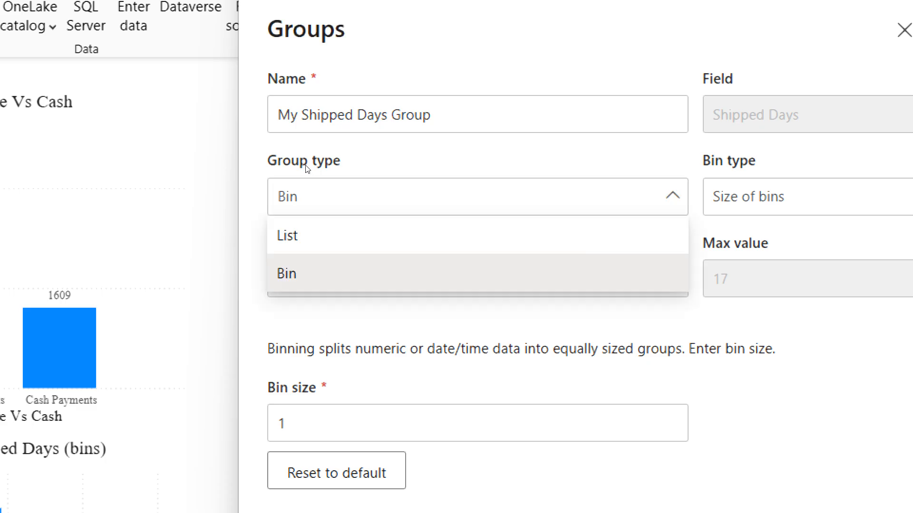
left_click(306, 184)
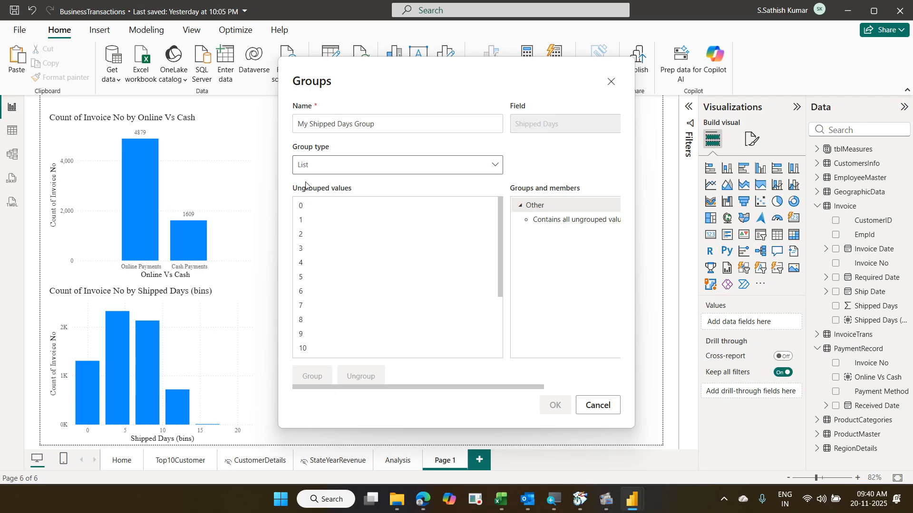
- Group shipped-day values 0 through 4 and name the group '0 to 4 Days'
left_click(305, 210)
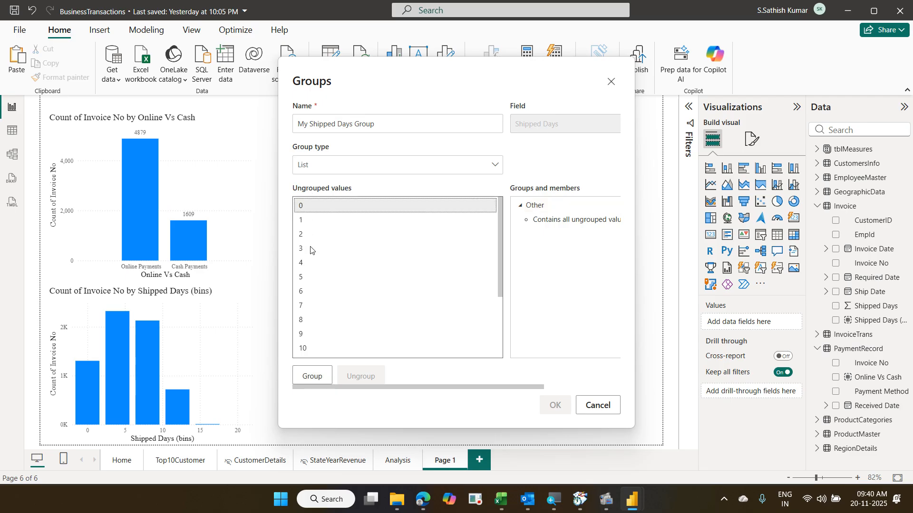
left_click(307, 265, "shift")
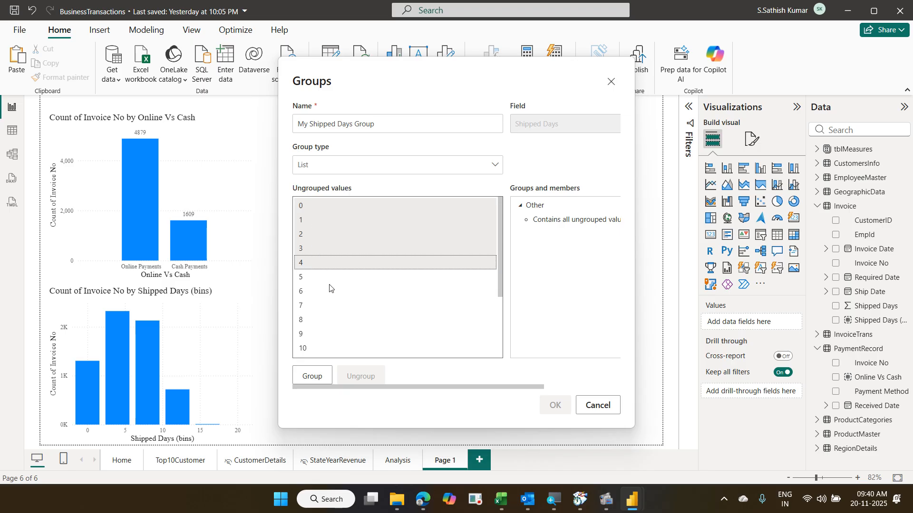
left_click(317, 374)
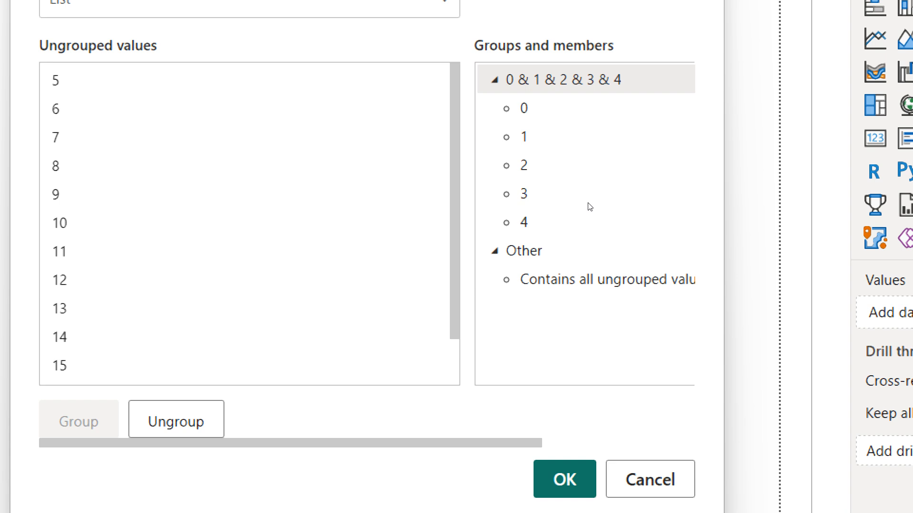
double_click(563, 79)
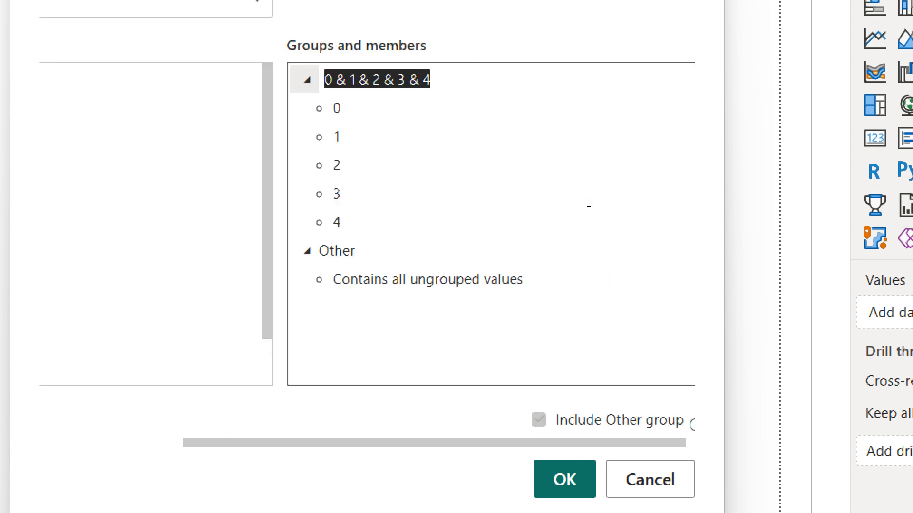
type("0 to")
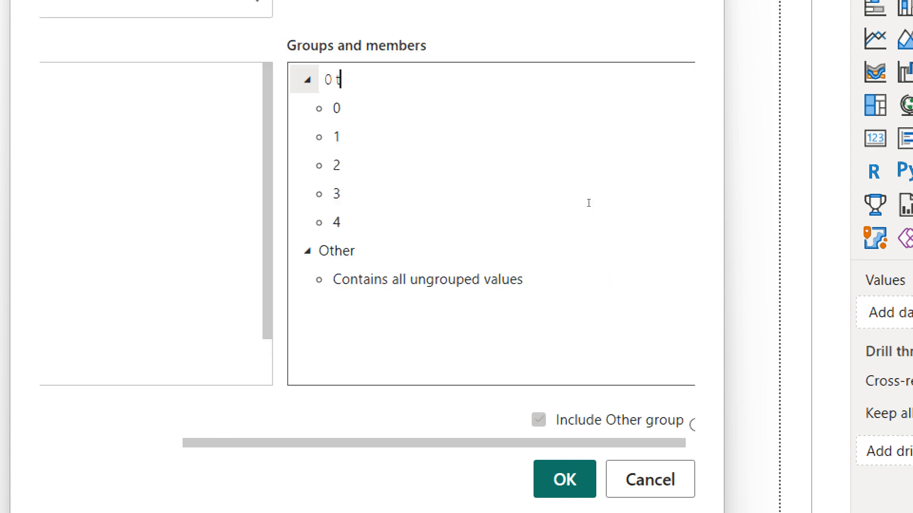
type(" 4 Days")
key("Return")
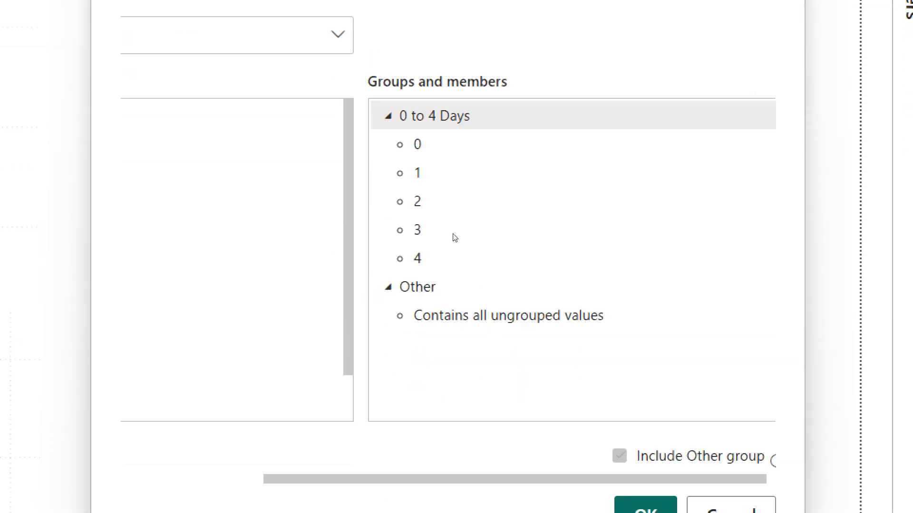
- Select the ungrouped shipped-day values 5 through 8
scroll(350, 390, "left", 5)
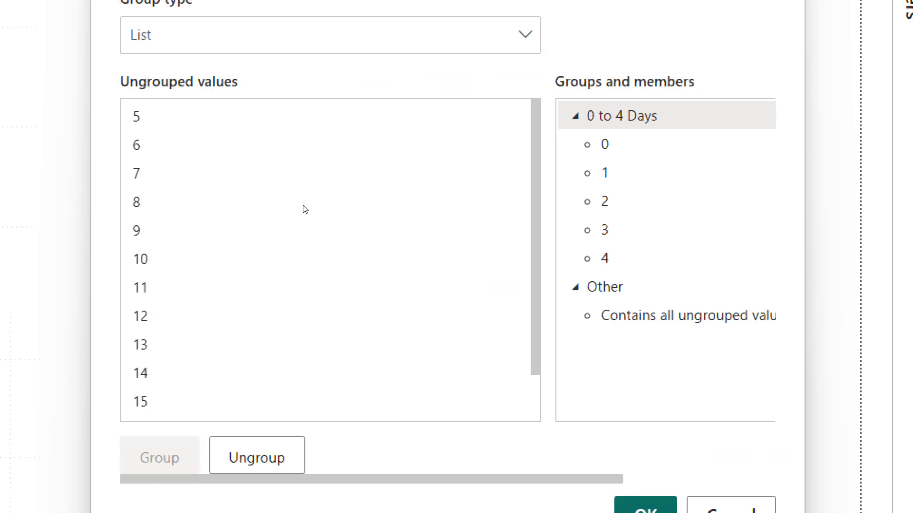
left_click(303, 116)
key("shift+Down")
key("shift+Down")
key("shift+Down")
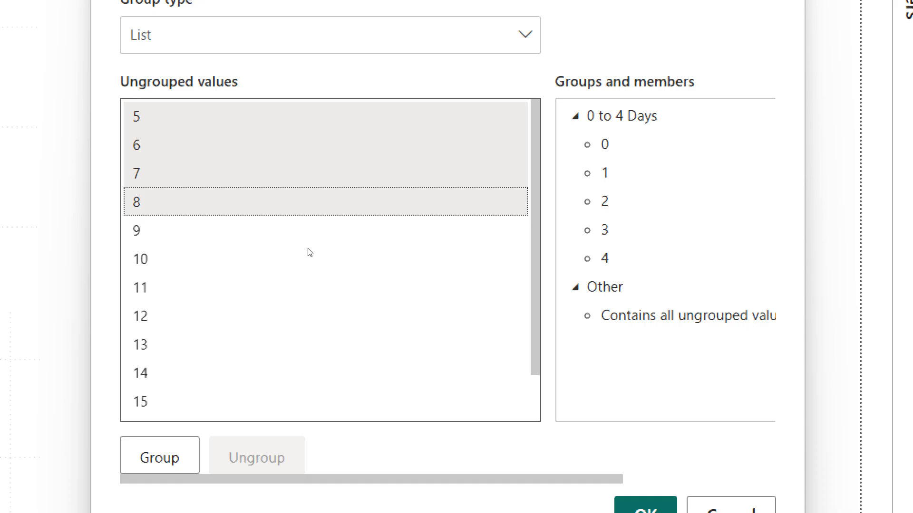
- Group the selected values 5–8 and rename the group '05 to 08 Days'
left_click(160, 455)
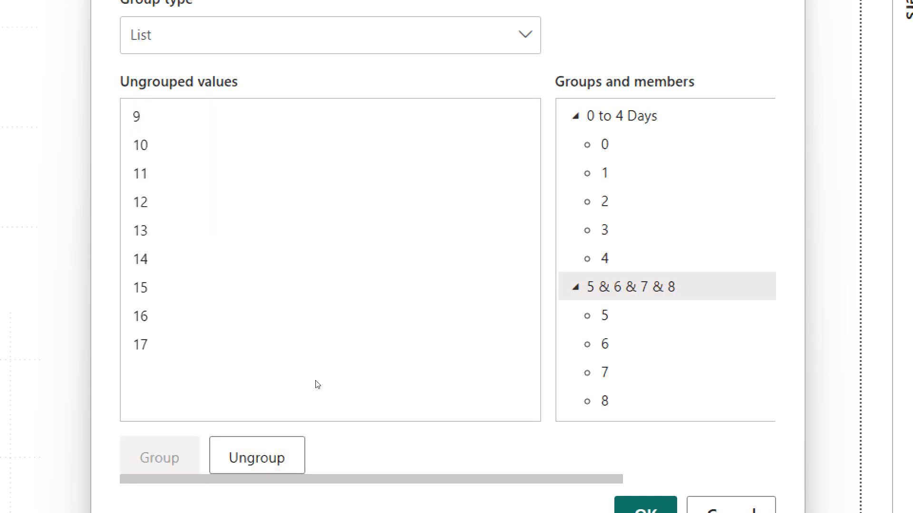
double_click(572, 290)
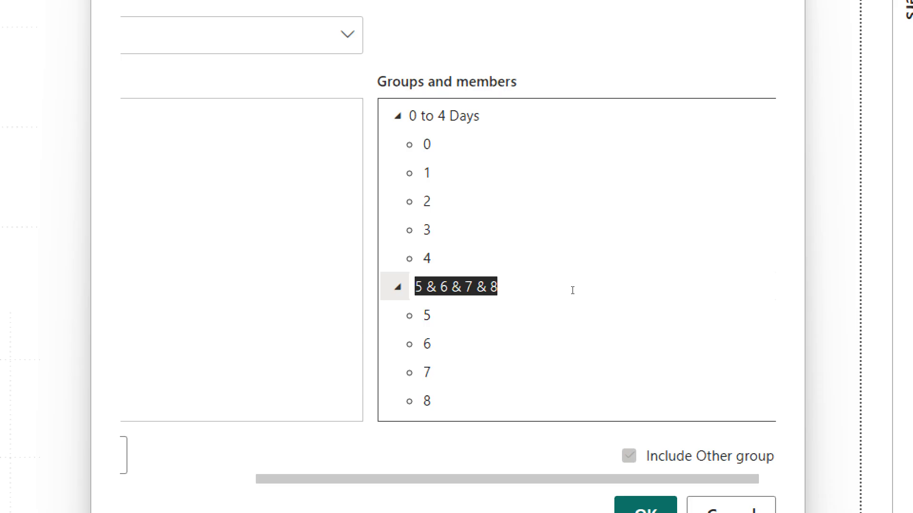
type("05")
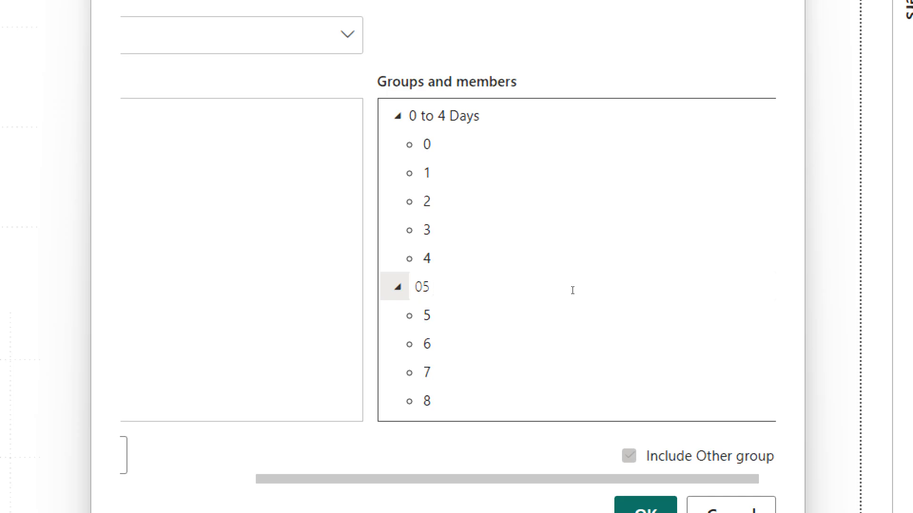
type("to 08 Days")
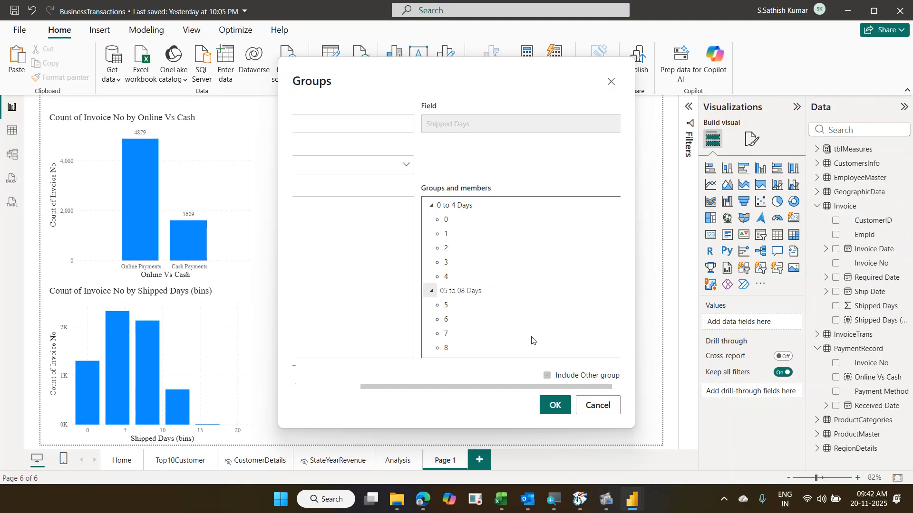
key("Return")
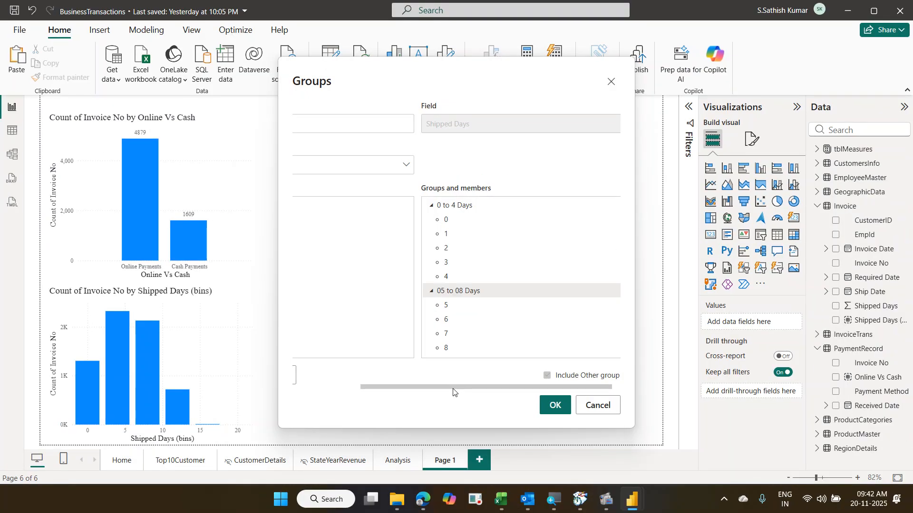
left_click_drag(452, 387, 314, 397)
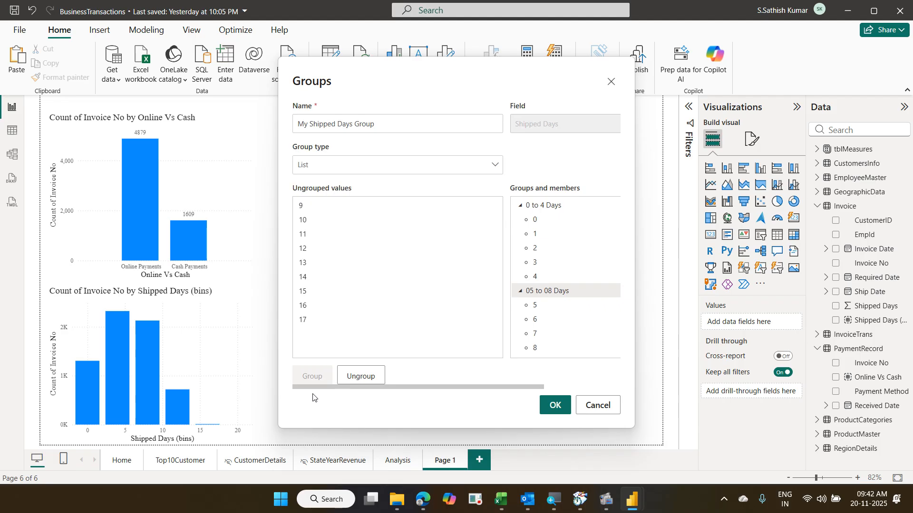
- Group shipped-day values 9 through 12 and name the group '09 to 12 Days'
left_click(301, 211)
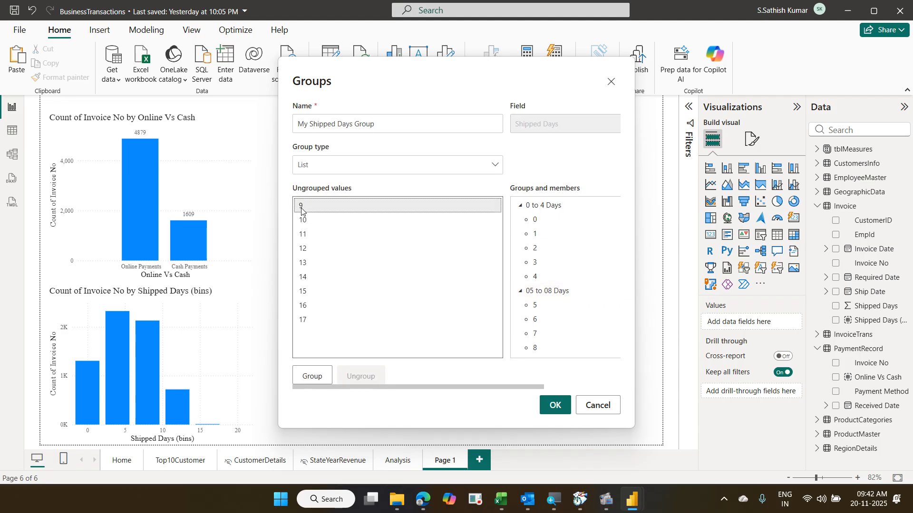
left_click(306, 252, "shift")
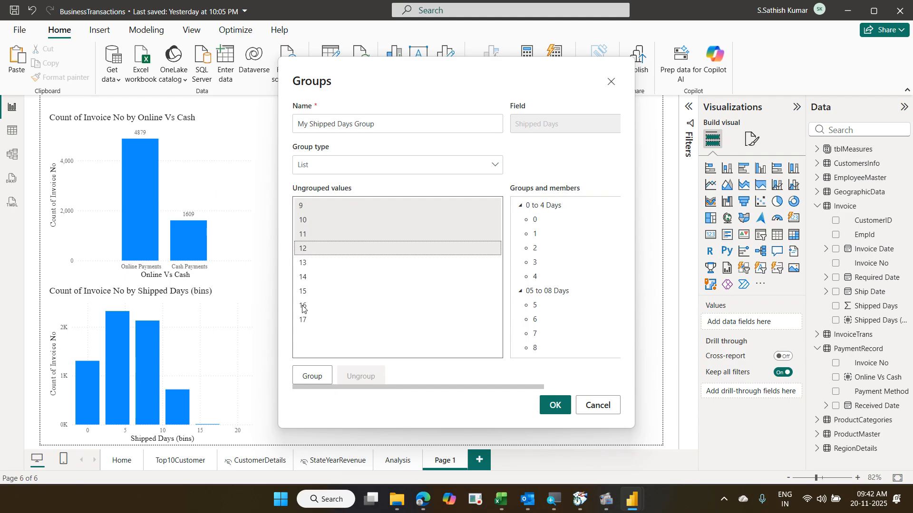
left_click(310, 376)
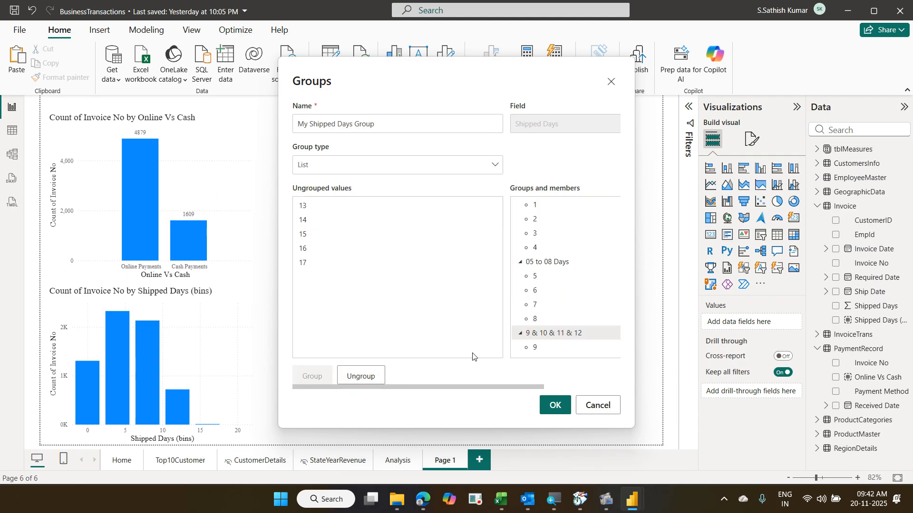
double_click(584, 333)
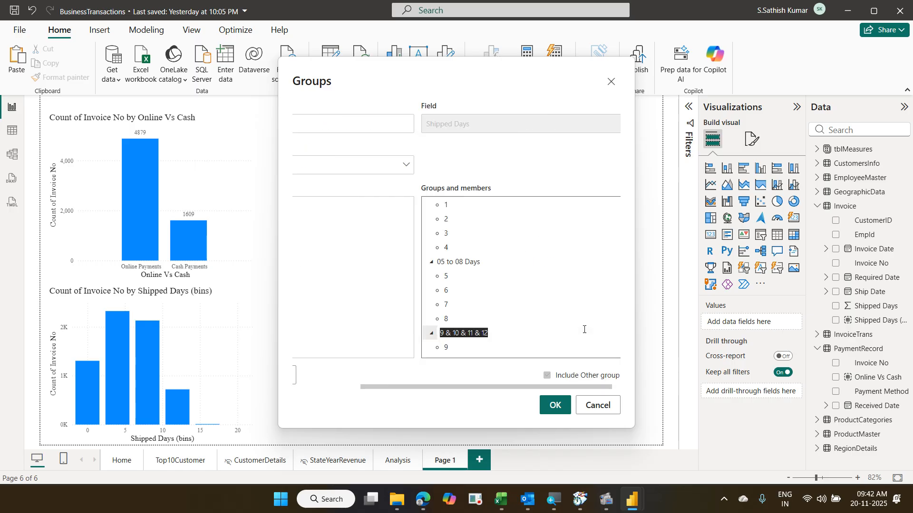
type("09")
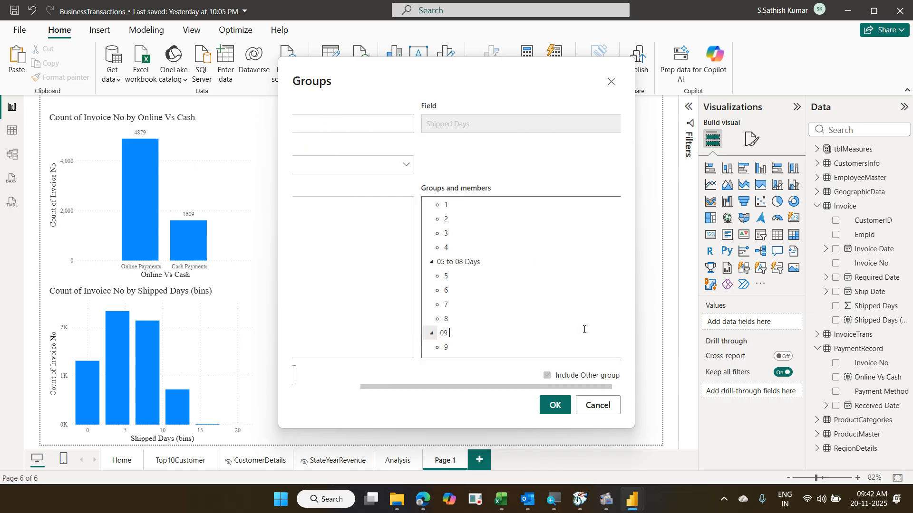
type(" to 12 Days")
key("Return")
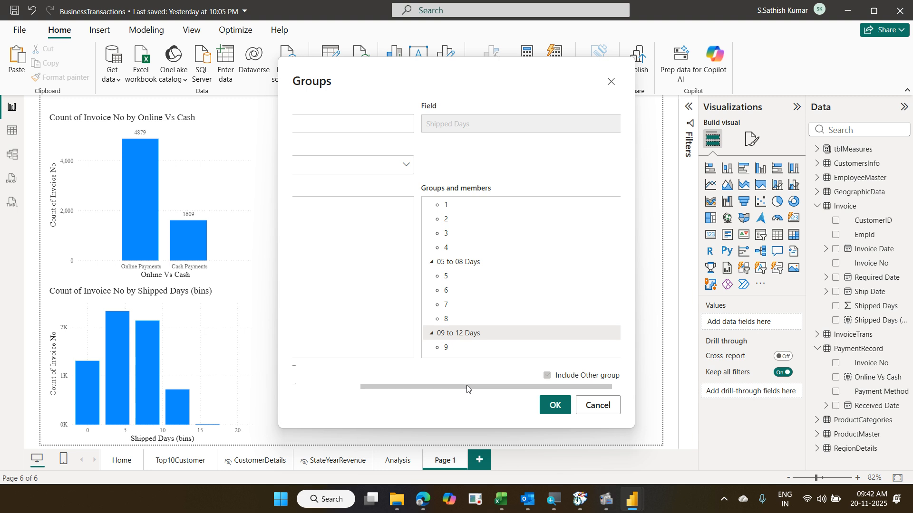
left_click_drag(467, 389, 346, 389)
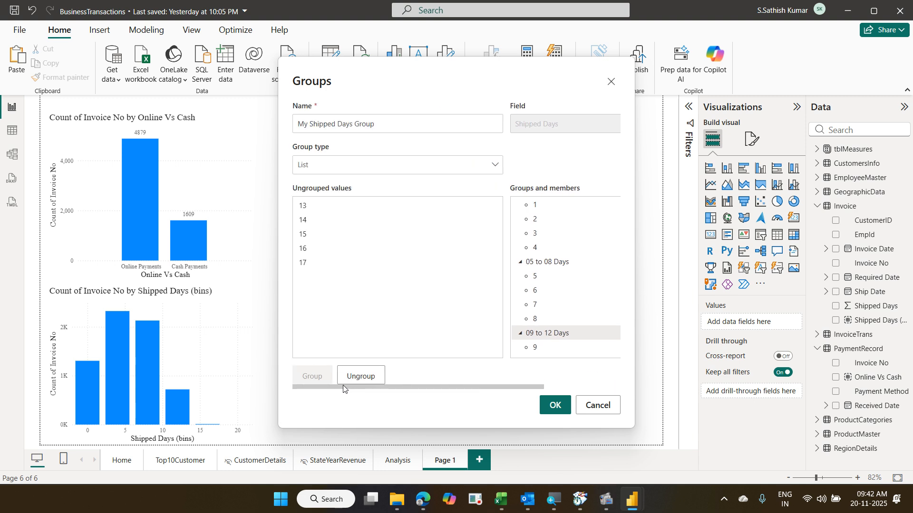
- Group shipped-day values 13 through 16 and name the group '13 to 16 Days'
left_click(312, 209)
left_click(313, 248, "shift")
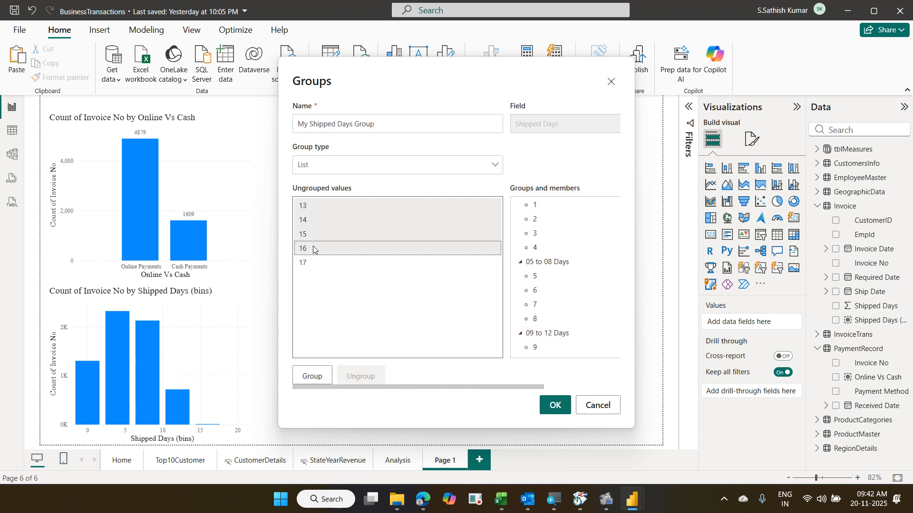
left_click(312, 376)
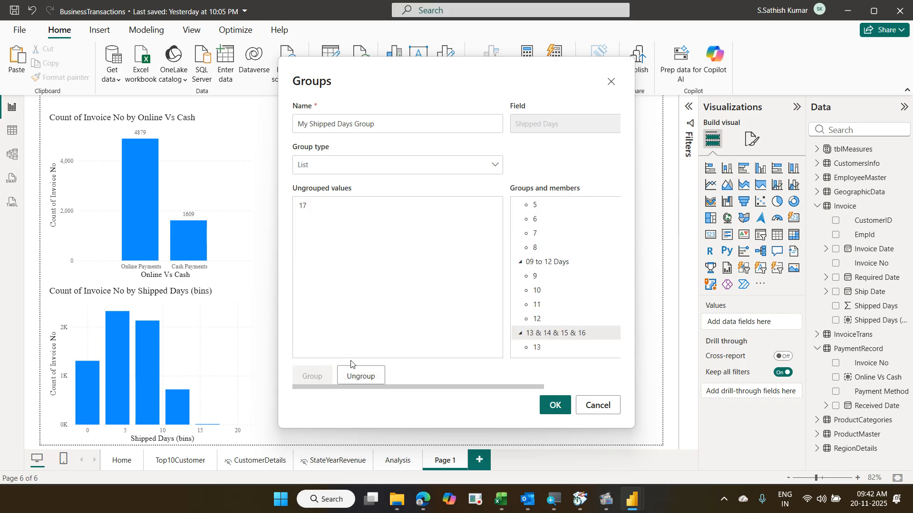
left_click(585, 335)
double_click(585, 335)
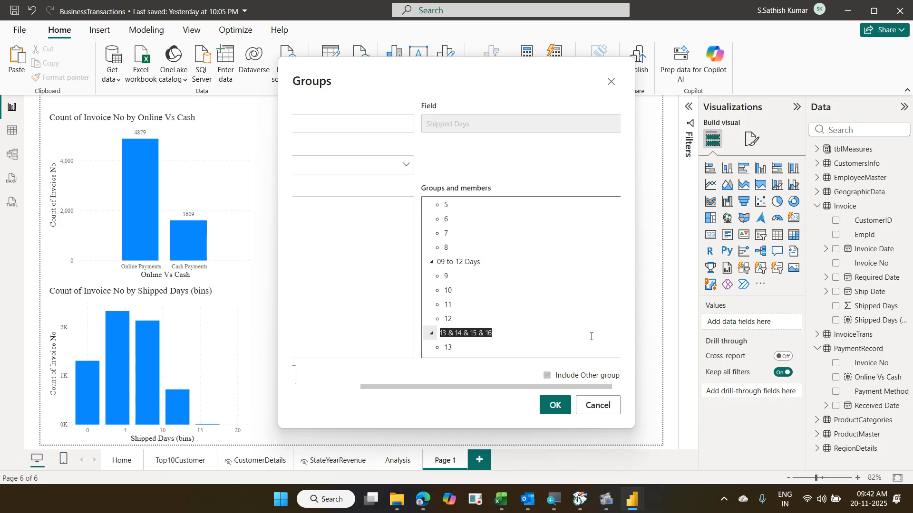
type("13")
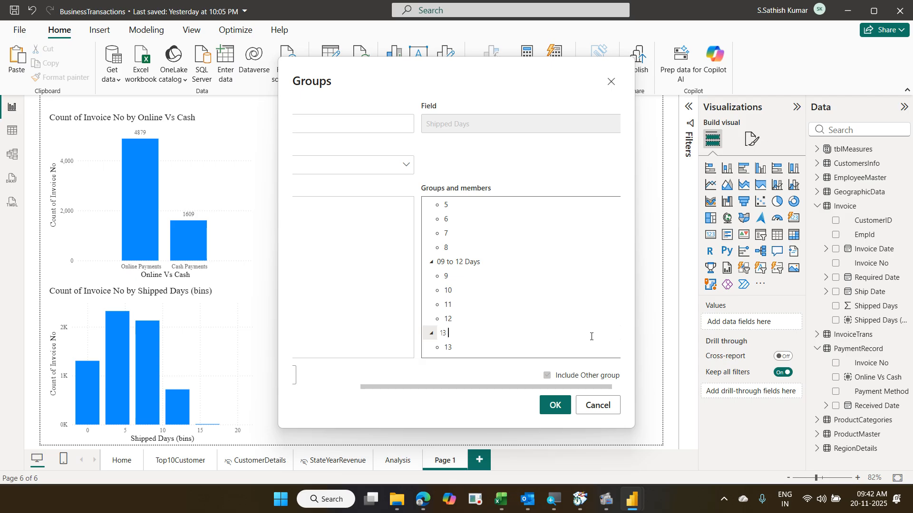
type("o 16 Days")
key("Return")
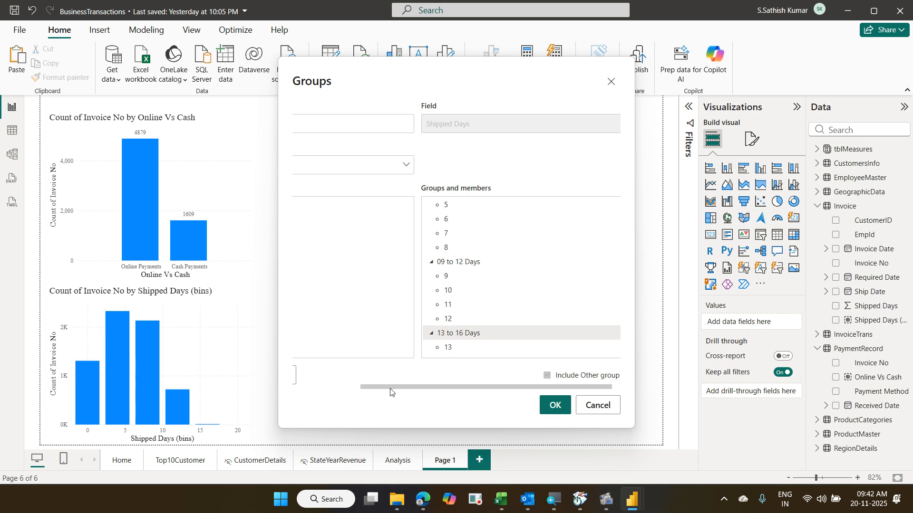
left_click_drag(390, 392, 321, 392)
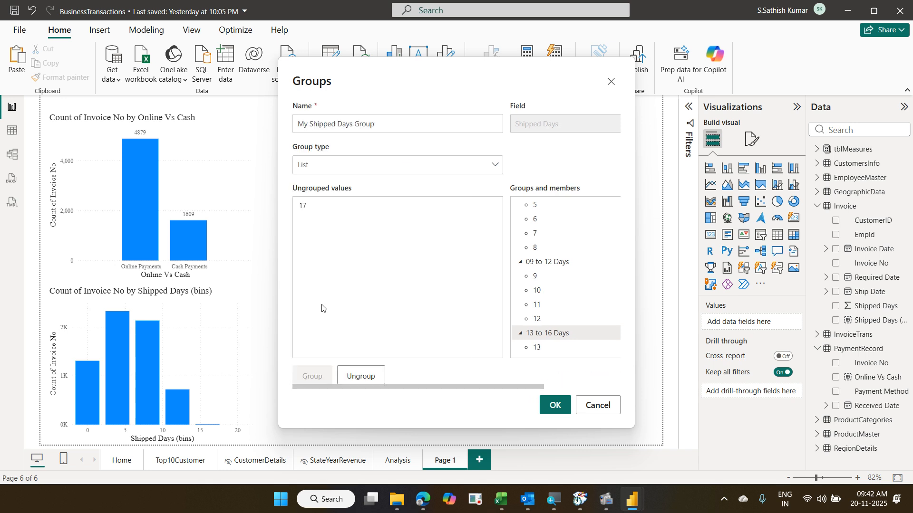
- Put the remaining value 17 into its own group named 'Greater than 17 Days'
left_click(325, 207)
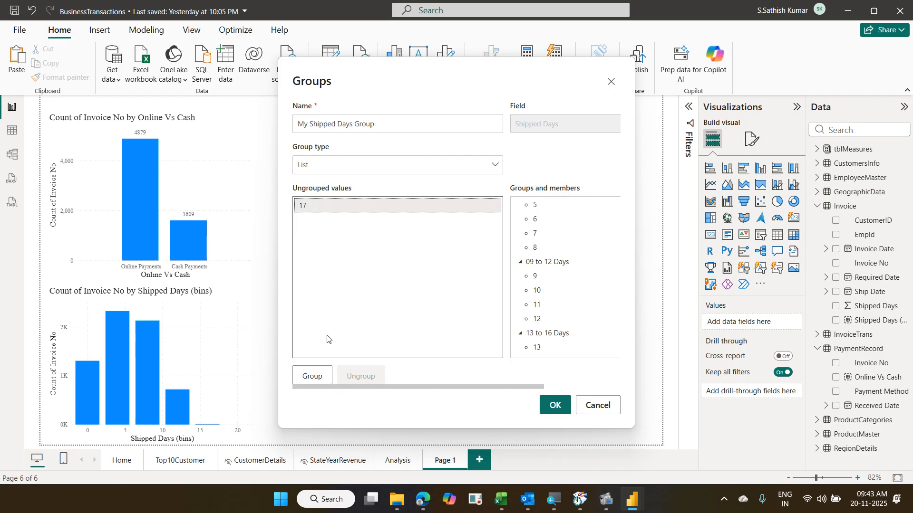
left_click(323, 378)
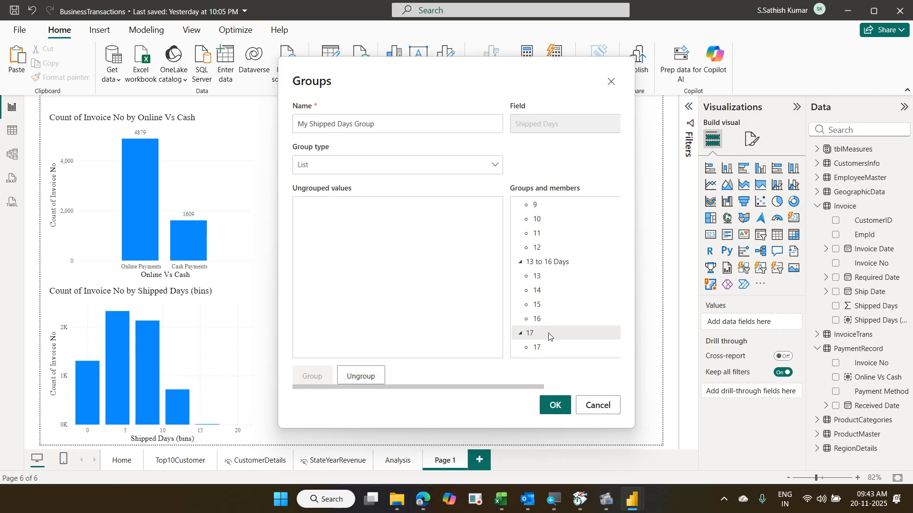
double_click(548, 333)
type("Greater ")
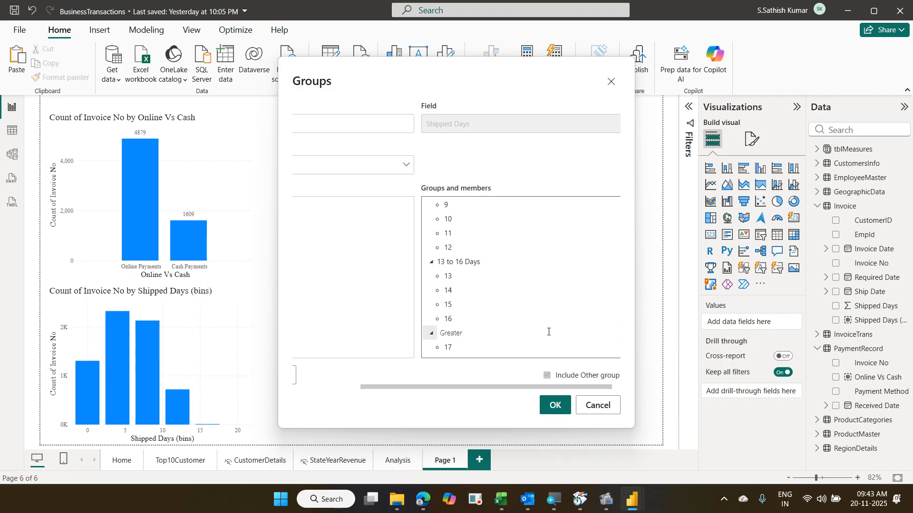
type("than 17 Days")
key("Return")
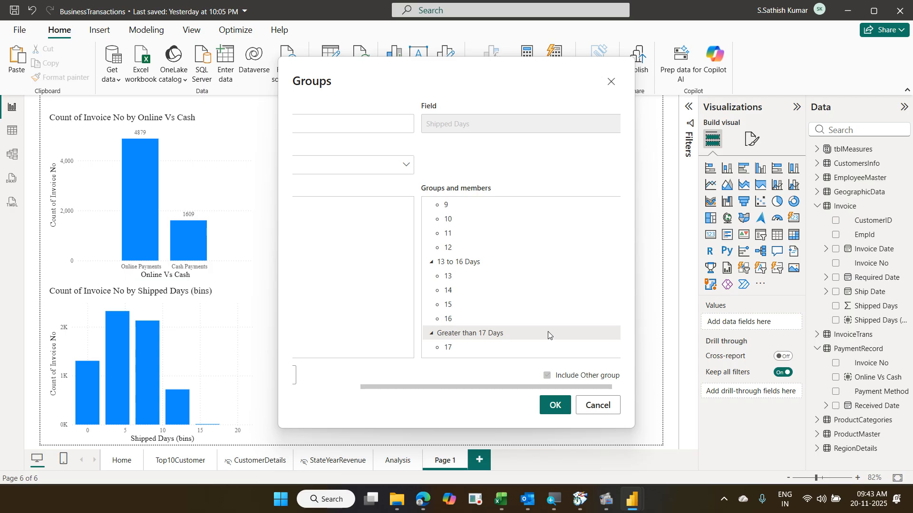
- Review the finished groups and apply the My Shipped Days Group grouping
scroll(548, 336, "up", 3)
scroll(548, 335, "down", 5)
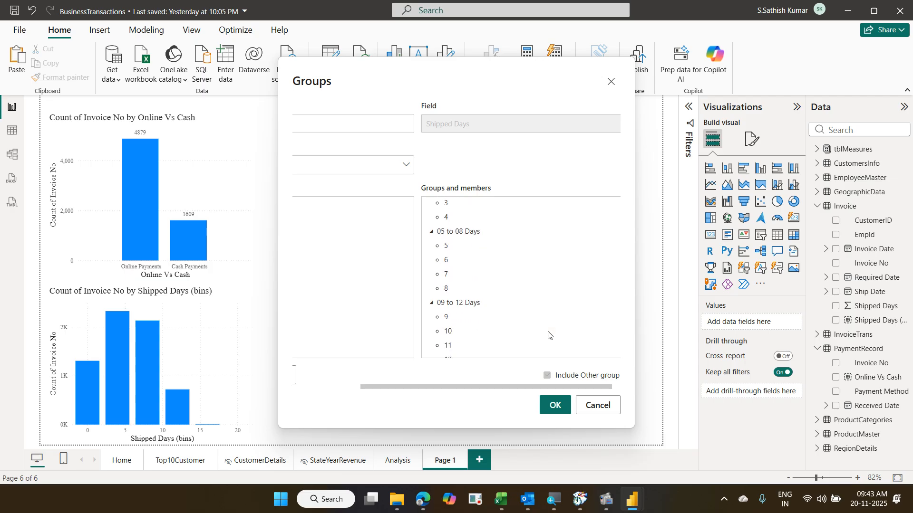
scroll(549, 335, "down", 1)
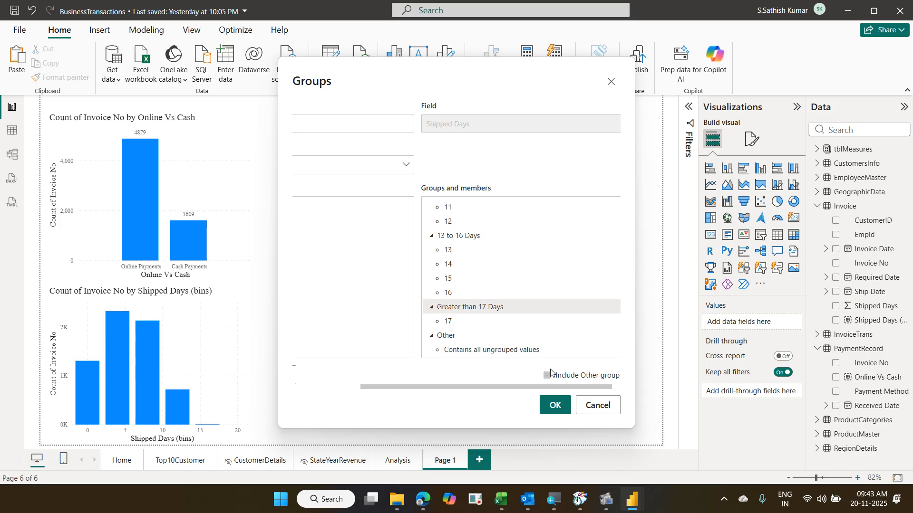
left_click(562, 402)
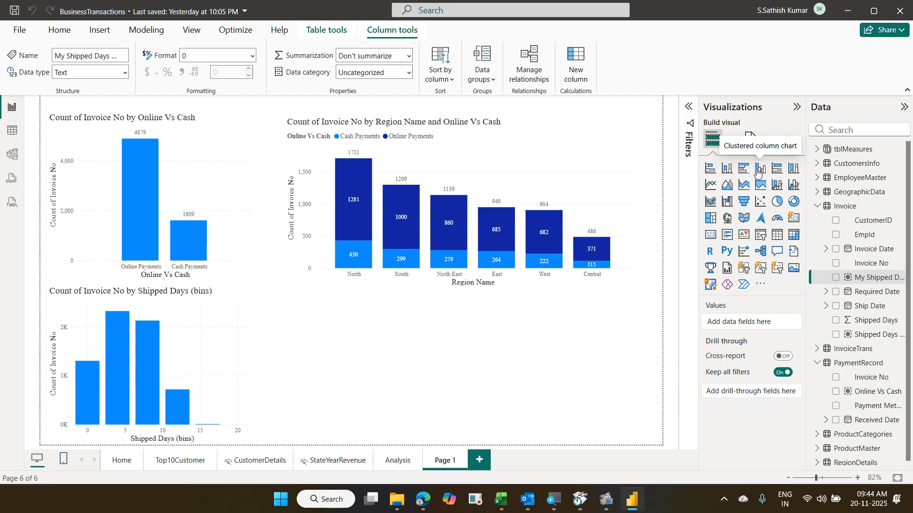
- Add a clustered column chart with My Shipped Days Group on the X-axis and Count of Invoice No on the Y-axis
left_click(759, 170)
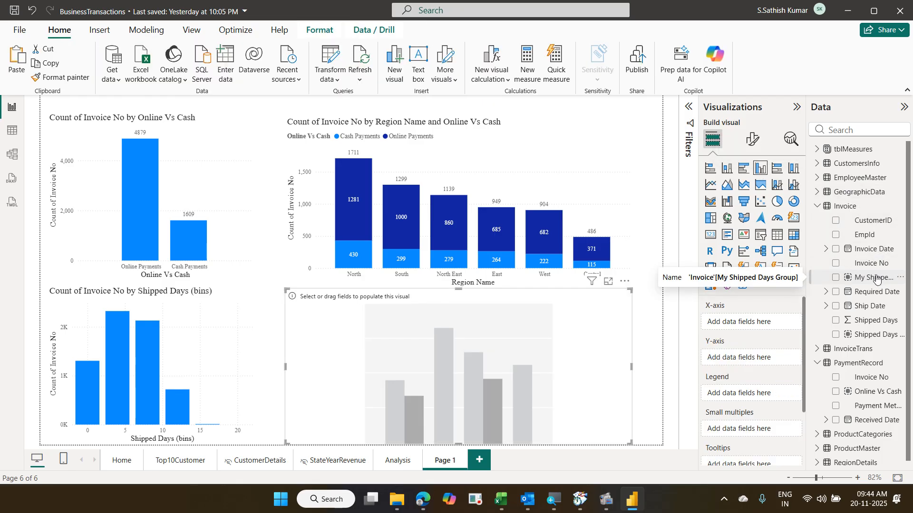
left_click_drag(876, 278, 768, 321)
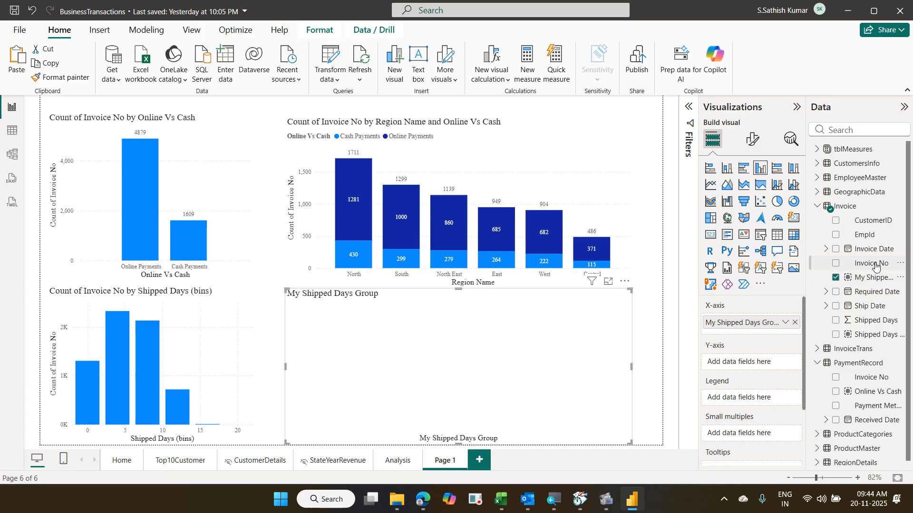
left_click_drag(876, 264, 767, 360)
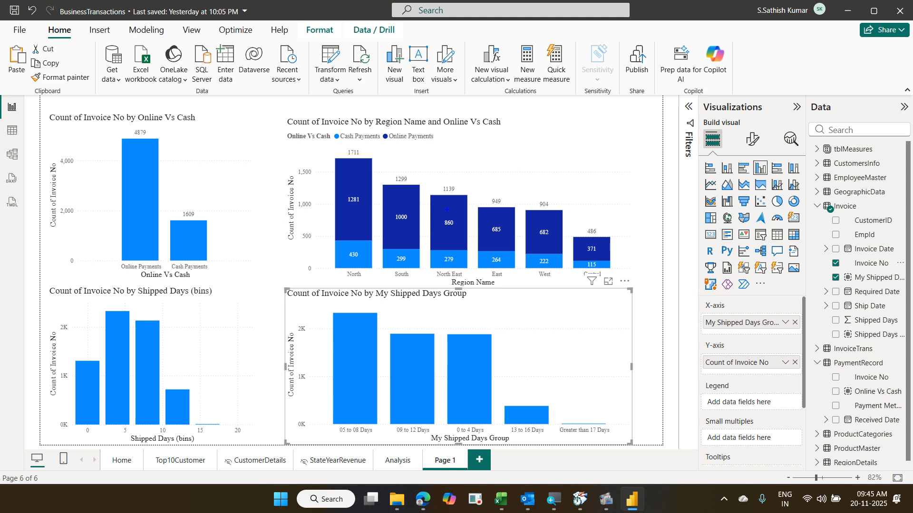
- Annotate the falling trends in the region and shipped-days charts and the 05 to 08 Days peak
left_click_drag(336, 150, 627, 252)
mouse_move(353, 159)
left_mouse_down()
mouse_move(489, 218)
mouse_move(603, 236)
left_mouse_up()
mouse_move(355, 312)
left_mouse_down()
mouse_move(476, 347)
mouse_move(532, 398)
mouse_move(565, 395)
left_mouse_up()
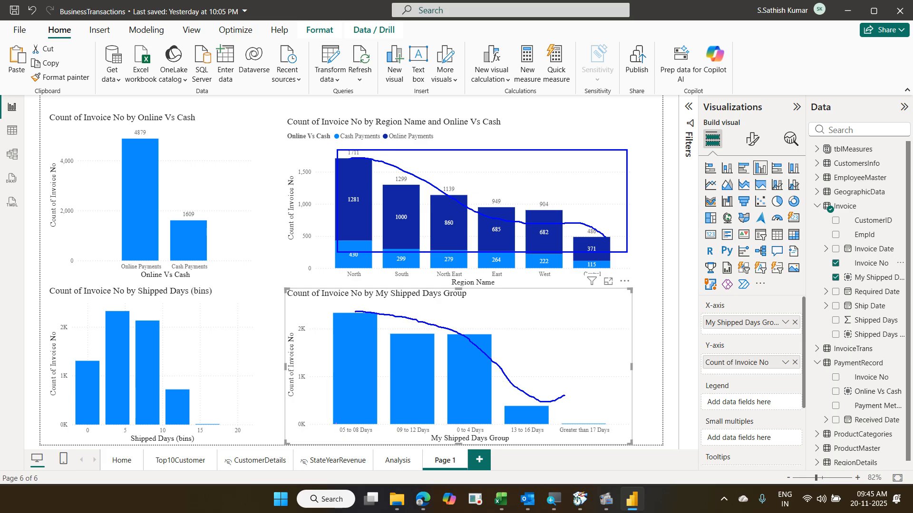
left_click_drag(335, 423, 379, 436)
key("Escape")
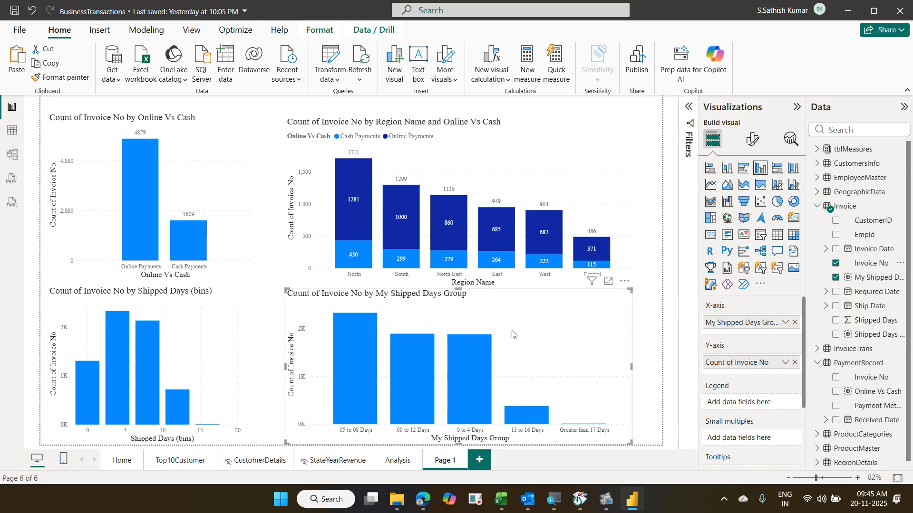
- Sort the shipped-days chart's axis by My Shipped Days Group in ascending order
left_click(625, 282)
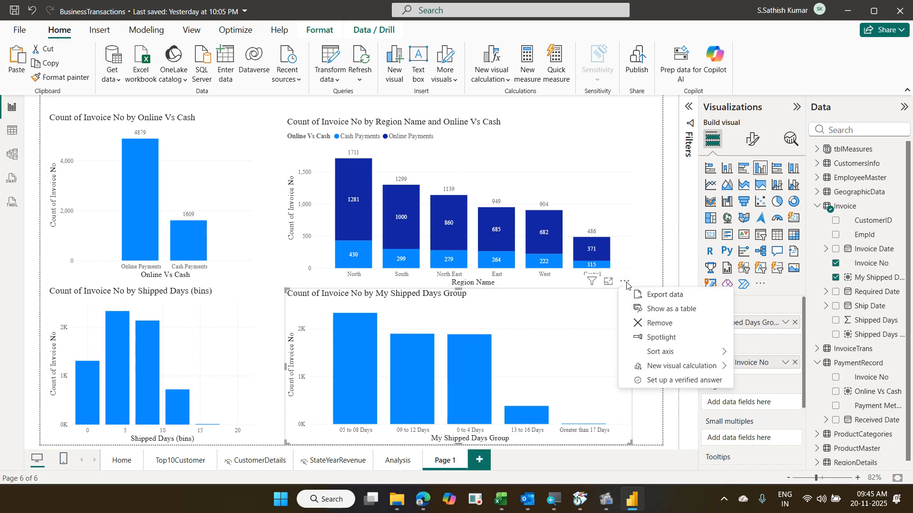
mouse_move(660, 354)
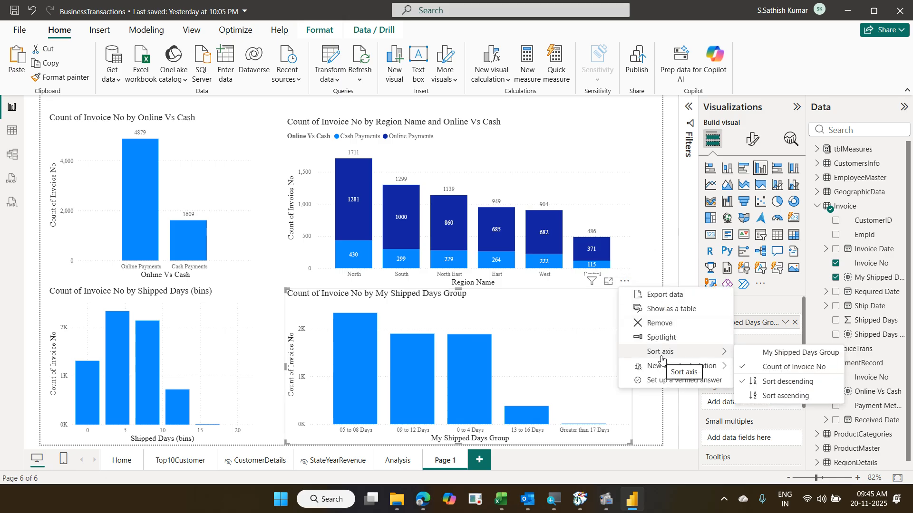
left_click(793, 357)
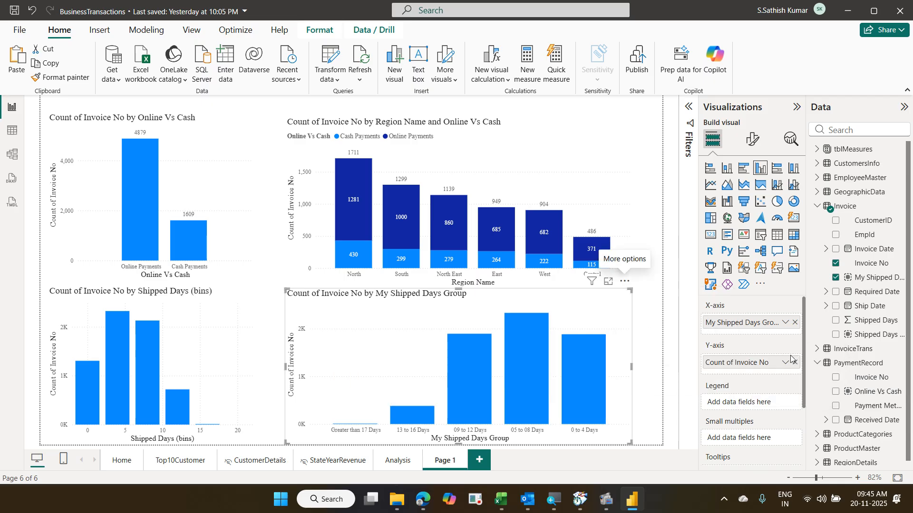
left_click(625, 283)
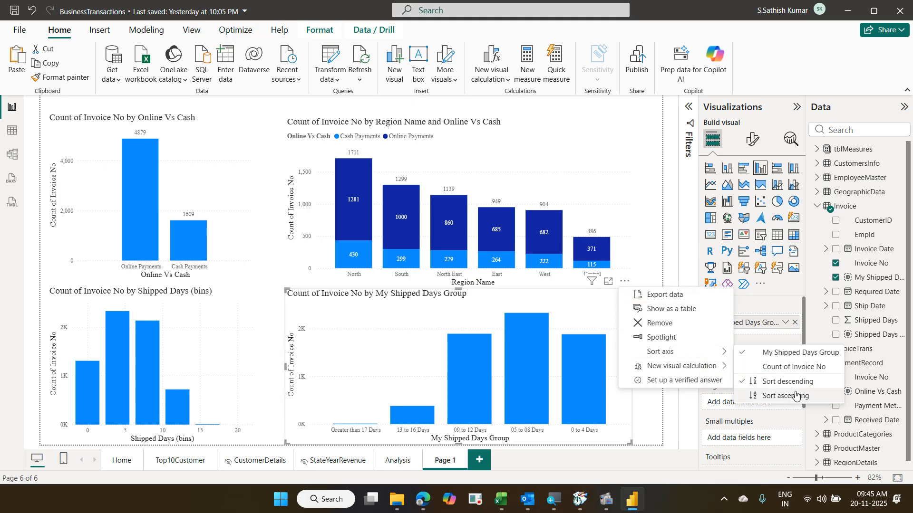
left_click(796, 395)
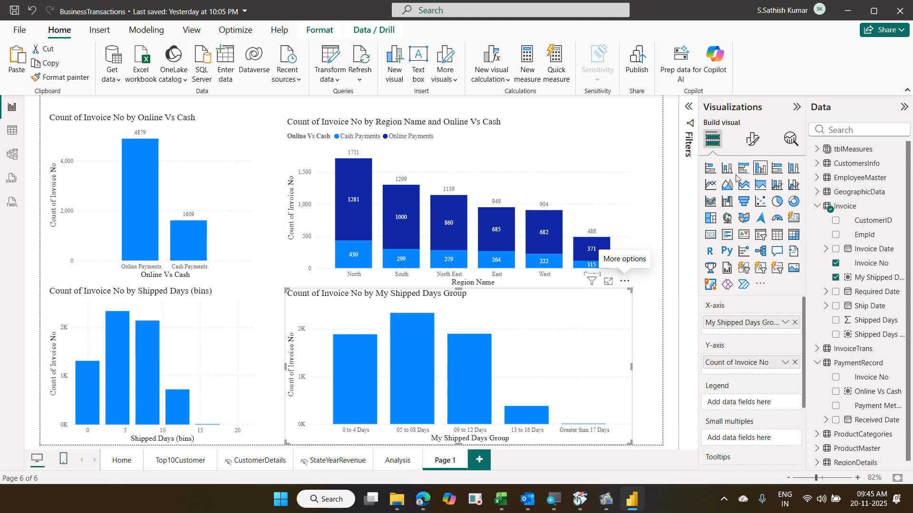
- Turn on data labels for the shipped-days chart and set label display units to None
left_click(755, 151)
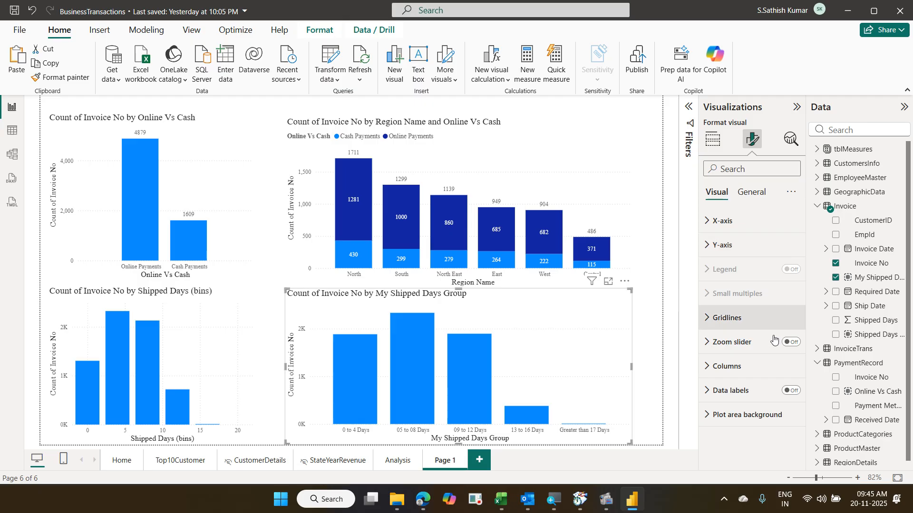
left_click(791, 392)
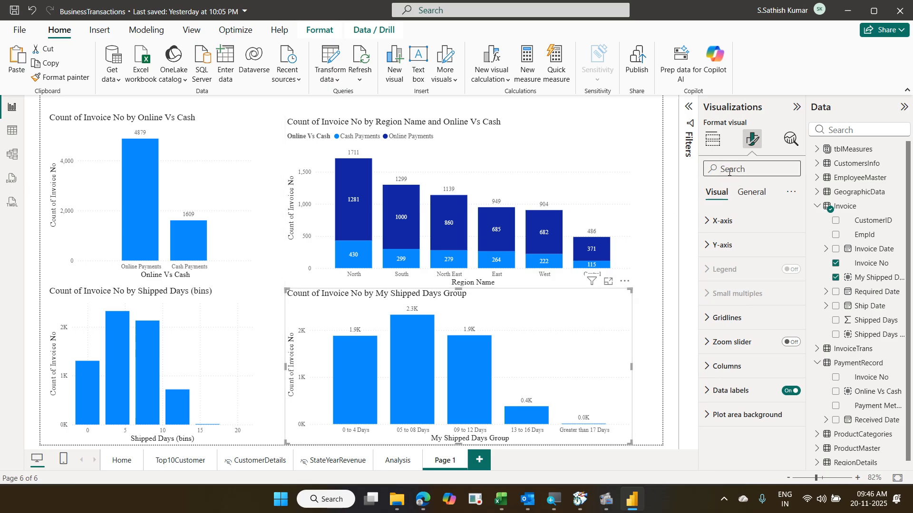
type("dis")
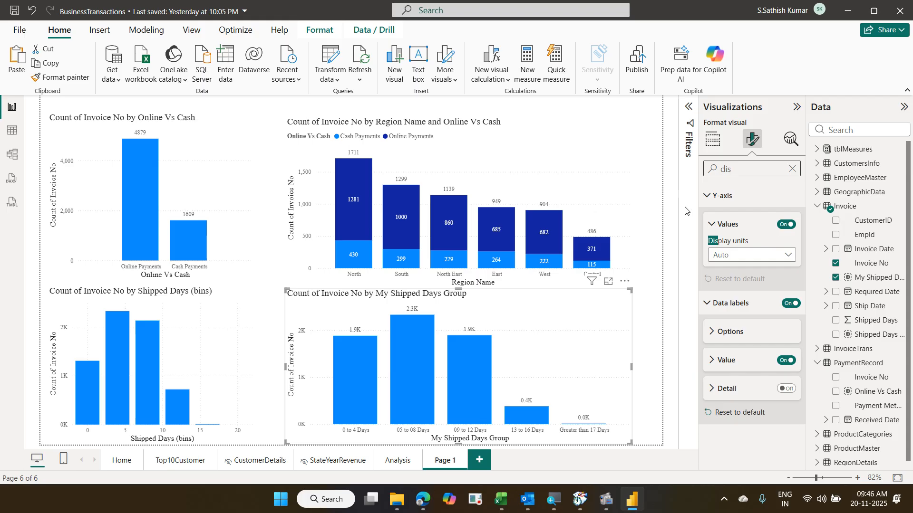
left_click(747, 260)
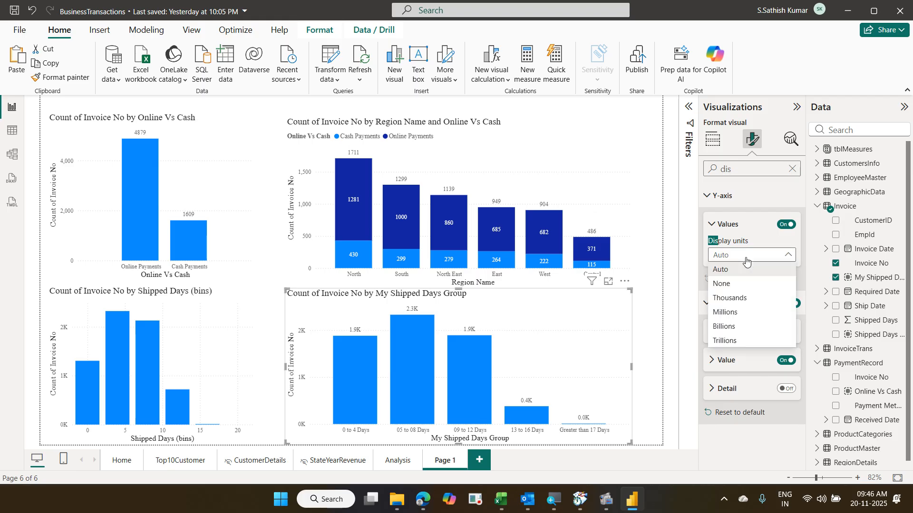
left_click(748, 284)
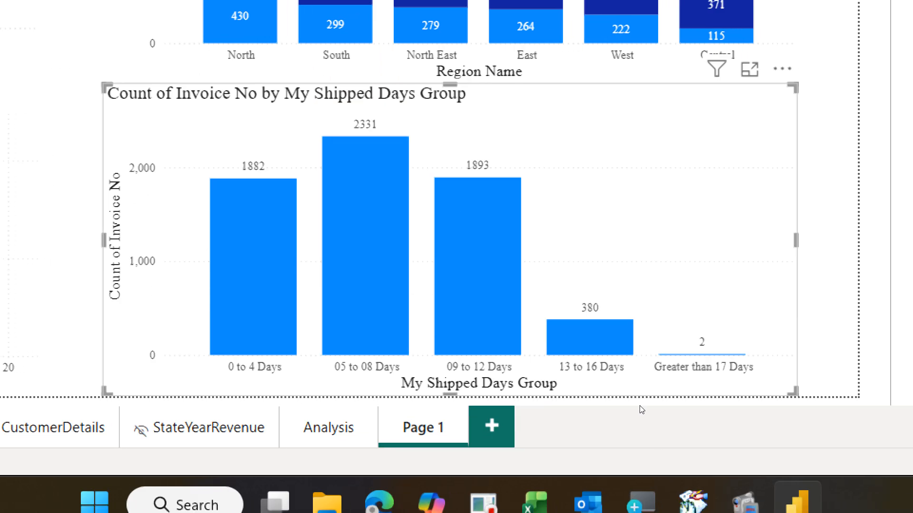
- Shrink the My Shipped Days Group chart from the right, move it left, and paste a copy beside it
left_click_drag(796, 240, 598, 290)
left_click_drag(529, 392, 526, 393)
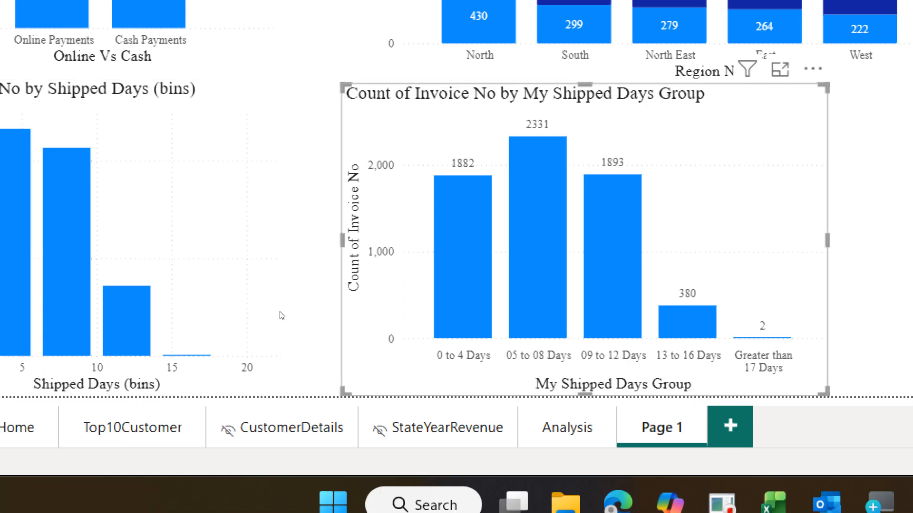
left_click_drag(280, 312, 258, 312)
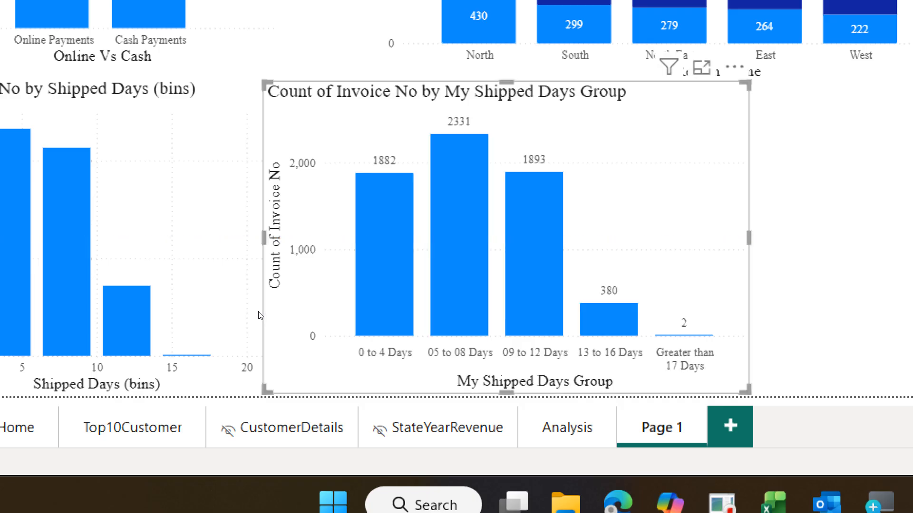
key("ctrl+v")
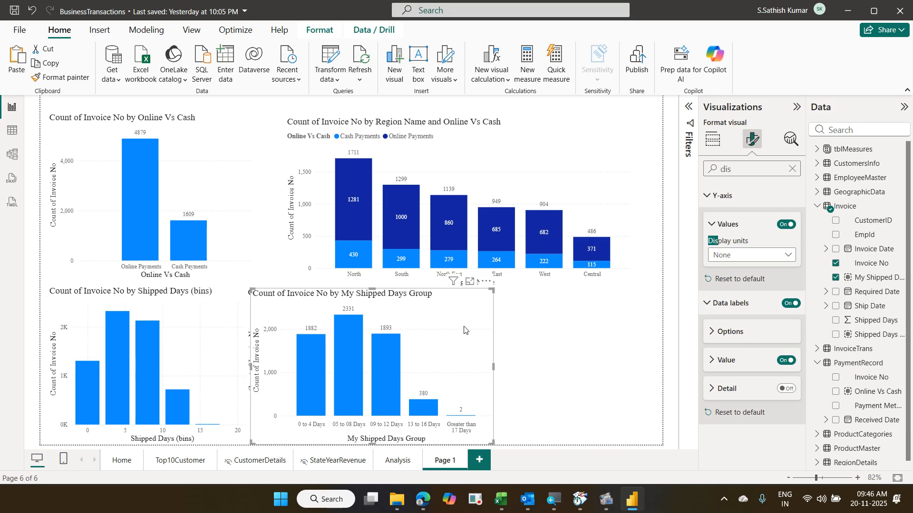
left_click_drag(464, 326, 655, 336)
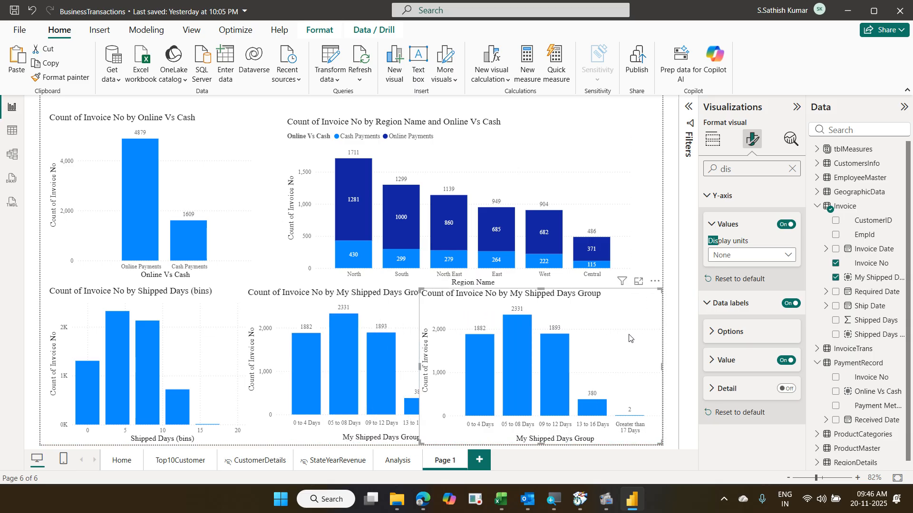
- Convert the duplicate chart into a Table visual and narrow it so the chart's last label shows
left_click(718, 142)
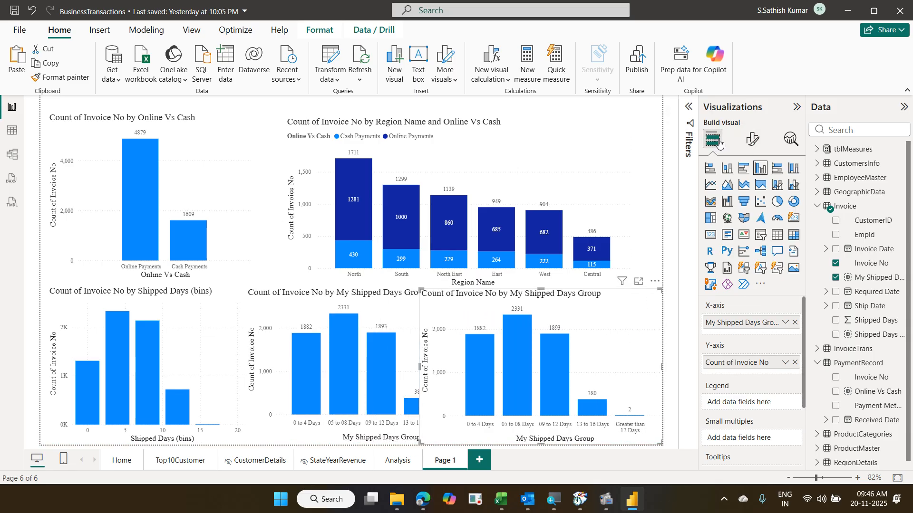
left_click(781, 233)
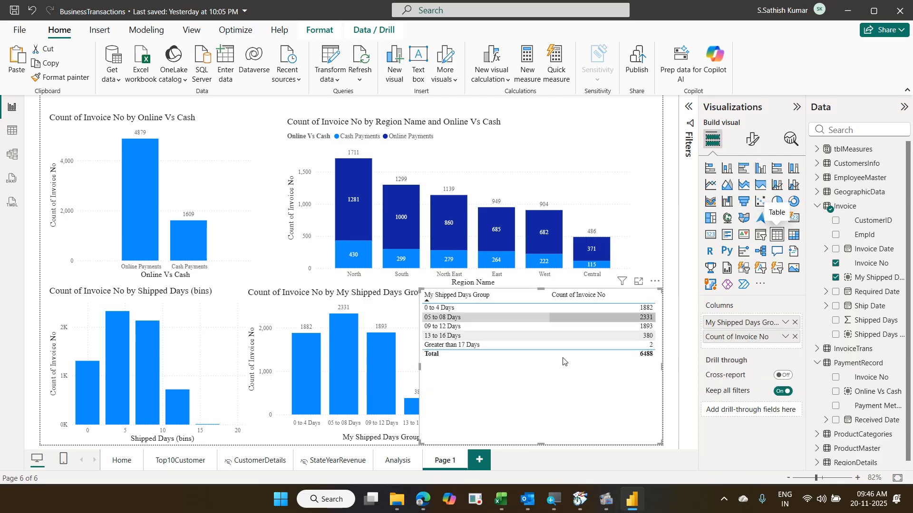
left_click_drag(421, 443, 465, 439)
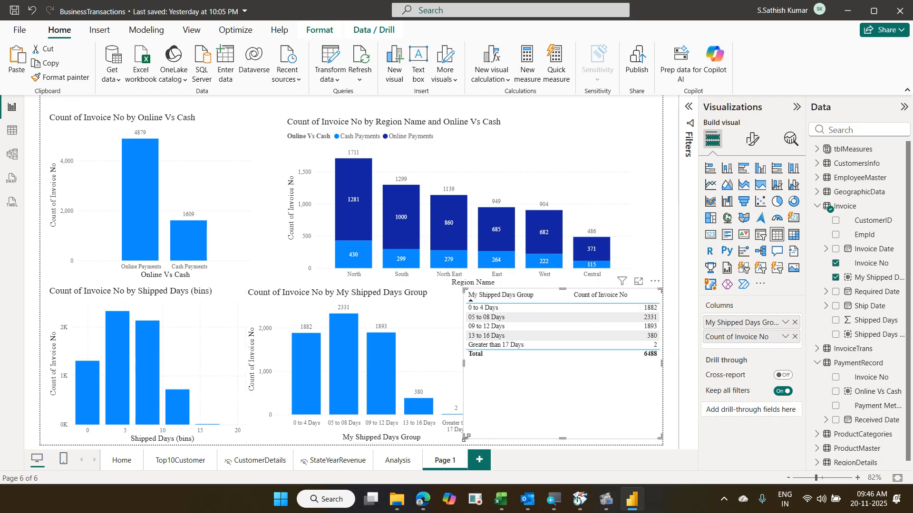
left_click_drag(466, 438, 489, 441)
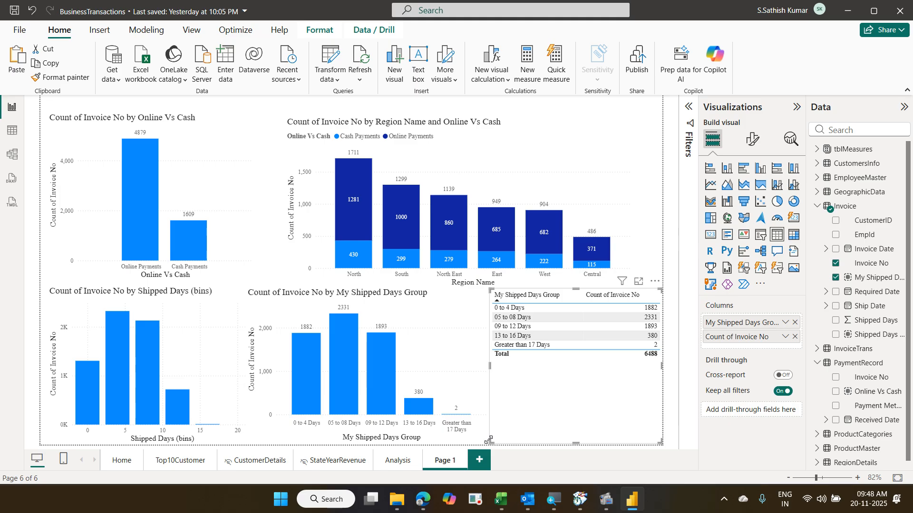
- Change the Page 1 tab name to 'Grouping', fixing a typo along the way
double_click(460, 466)
key("BackSpace")
key("BackSpace")
key("BackSpace")
key("BackSpace")
key("BackSpace")
key("BackSpace")
type("Grou")
type("[p")
type("ing")
key("BackSpace")
key("BackSpace")
key("BackSpace")
key("BackSpace")
key("BackSpace")
type("ping")
key("Return")
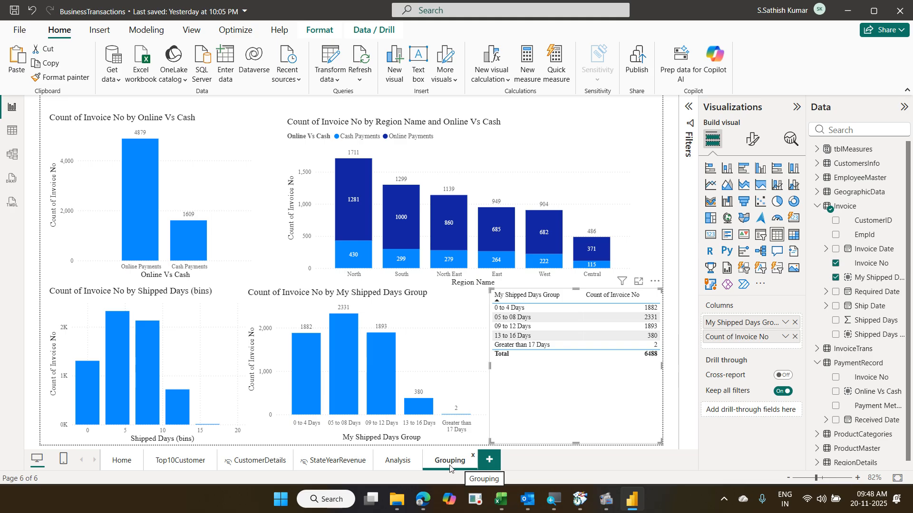
- Inspect the Shipped Days (bins), My Shipped Days Group and Online Vs Cash charts
left_click(205, 362)
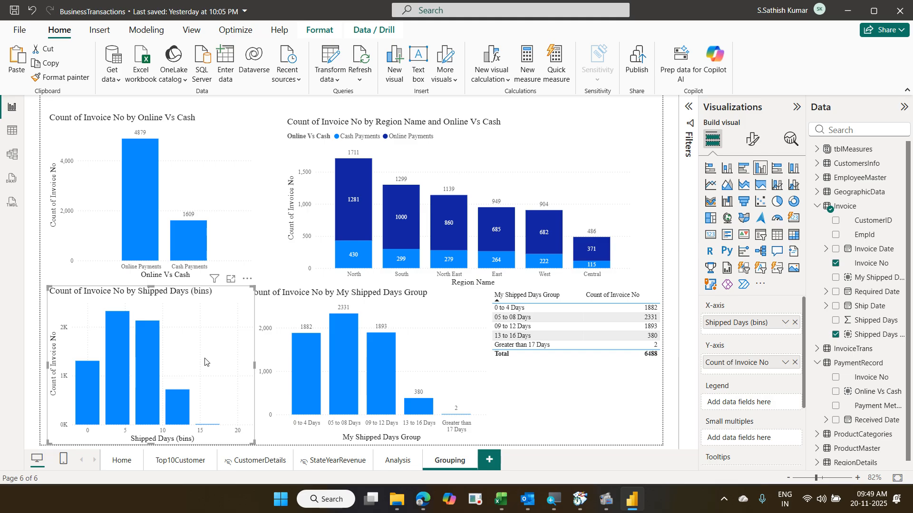
left_click(417, 350)
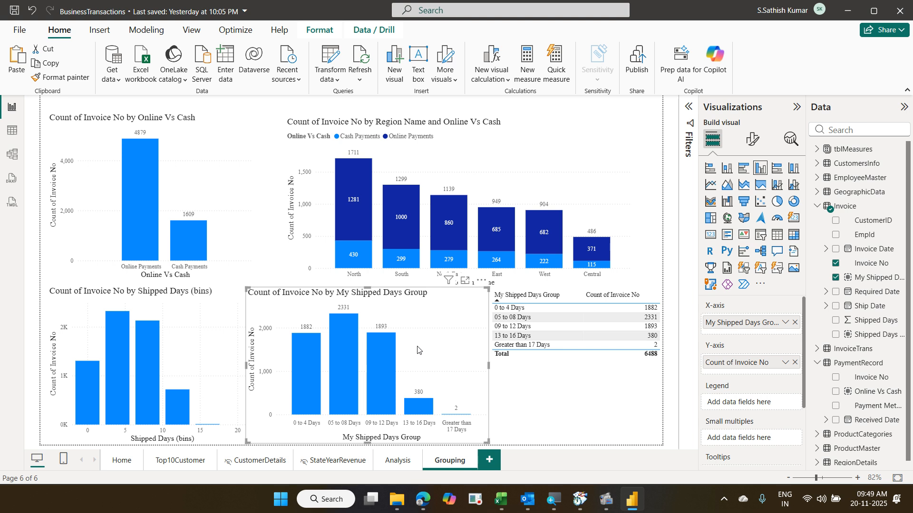
left_click(224, 176)
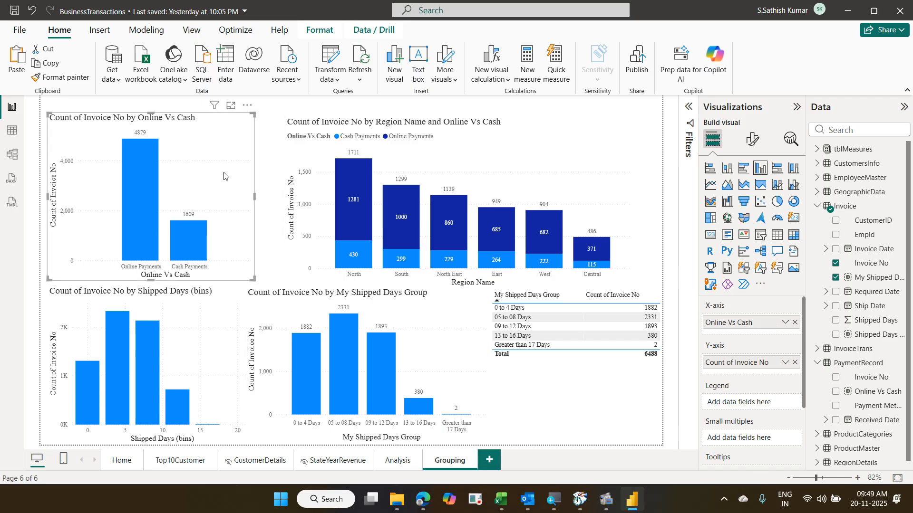
- With the My Shipped Days Group chart selected, expand Invoice Date's Date Hierarchy in the Data pane
left_click(448, 323)
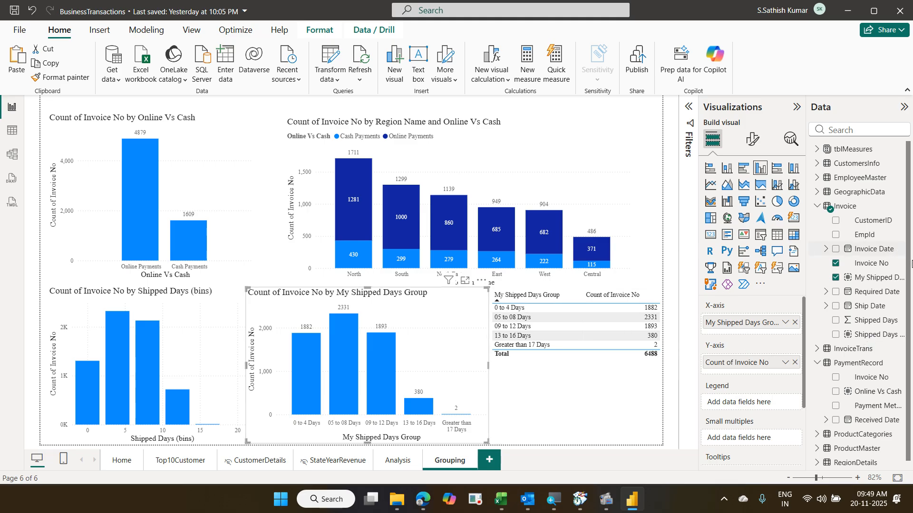
left_click(826, 252)
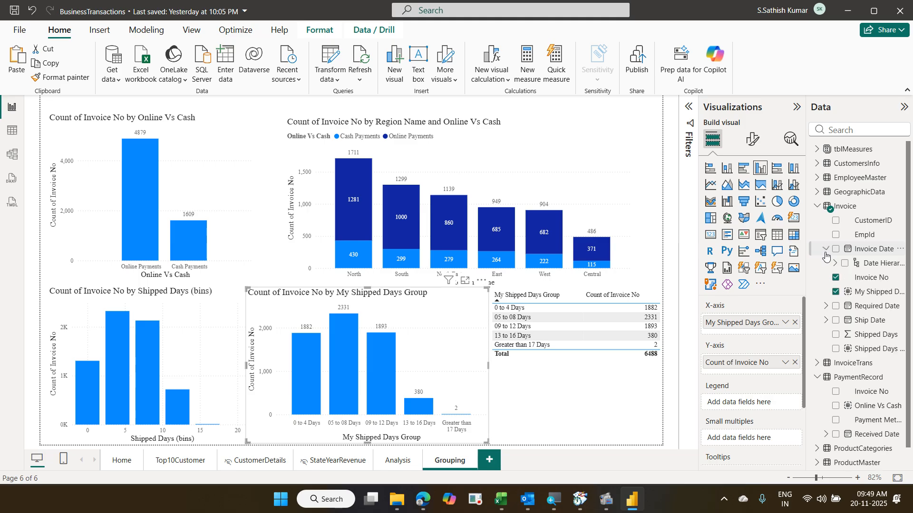
left_click(833, 264)
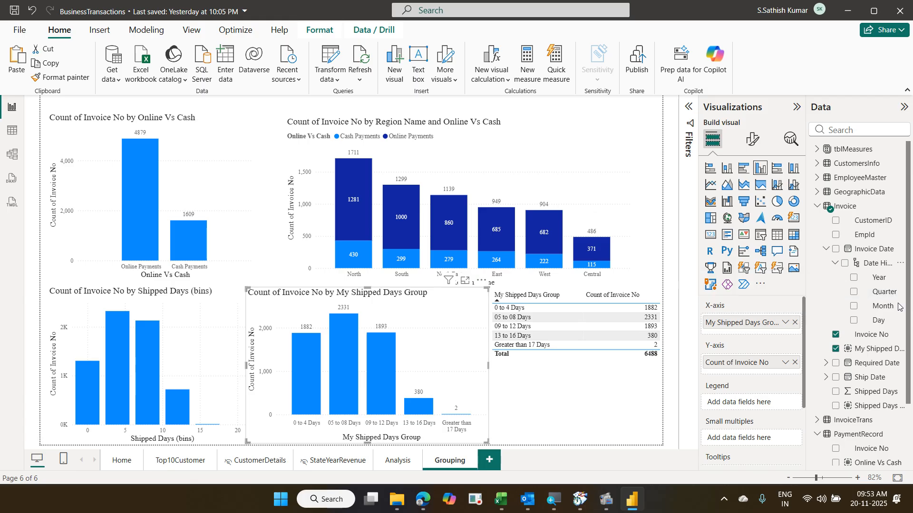
- Add a new blank Page 1 after the Grouping page
left_click(489, 460)
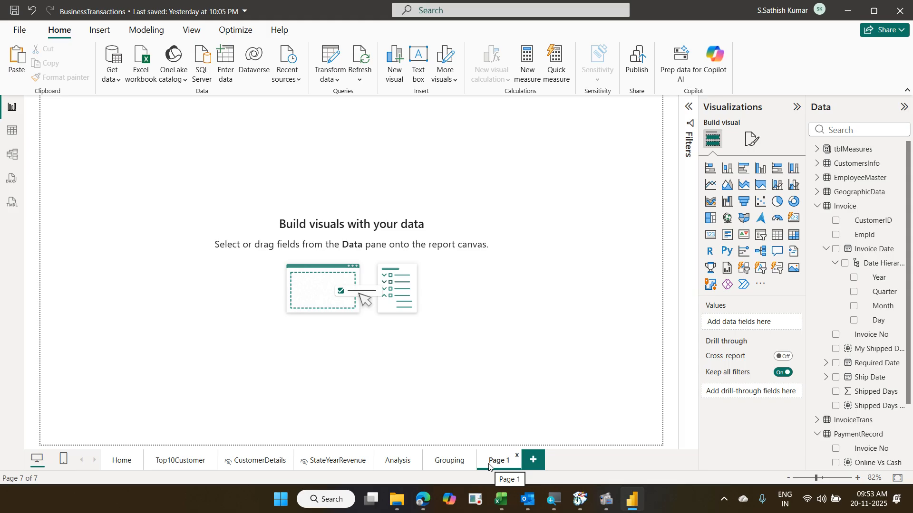
- From the Modeling tab's New parameter menu, start a Numeric range parameter
left_click(152, 37)
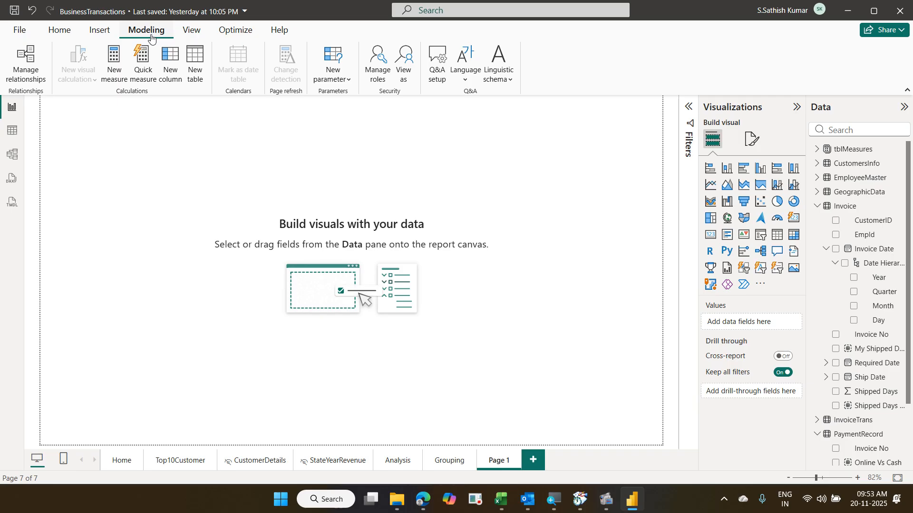
left_click(331, 82)
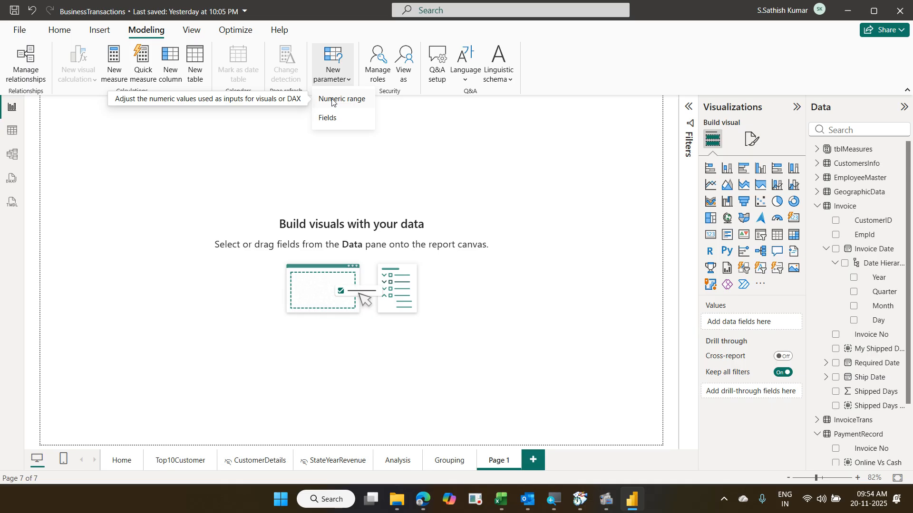
left_click(332, 101)
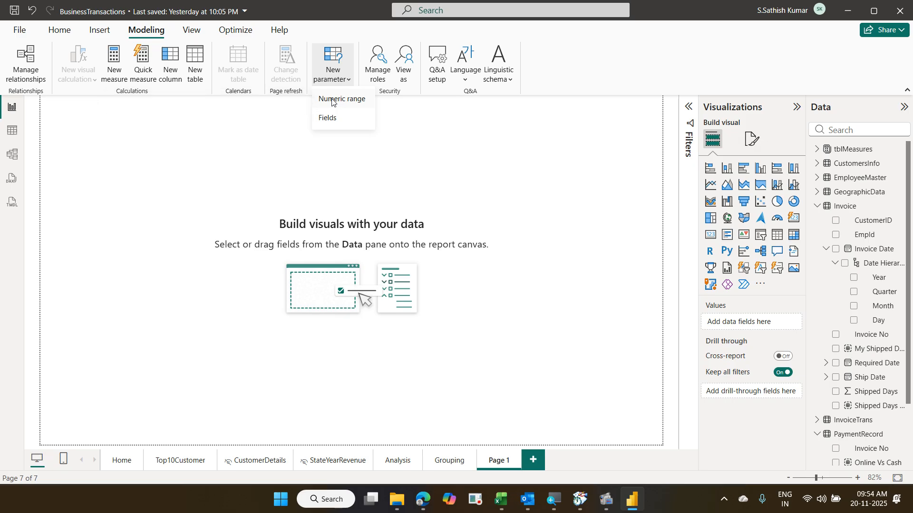
left_click_drag(65, 129, 614, 213)
left_click(339, 79)
left_click(339, 79)
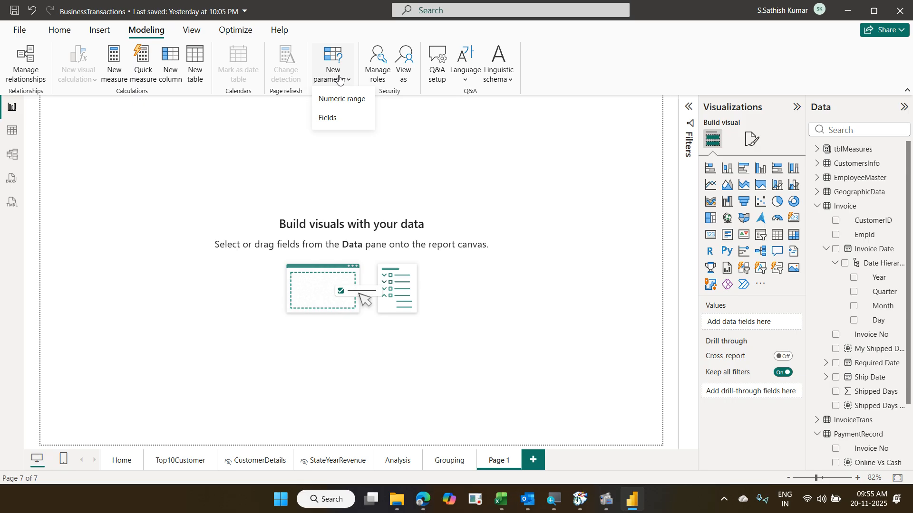
left_click(342, 100)
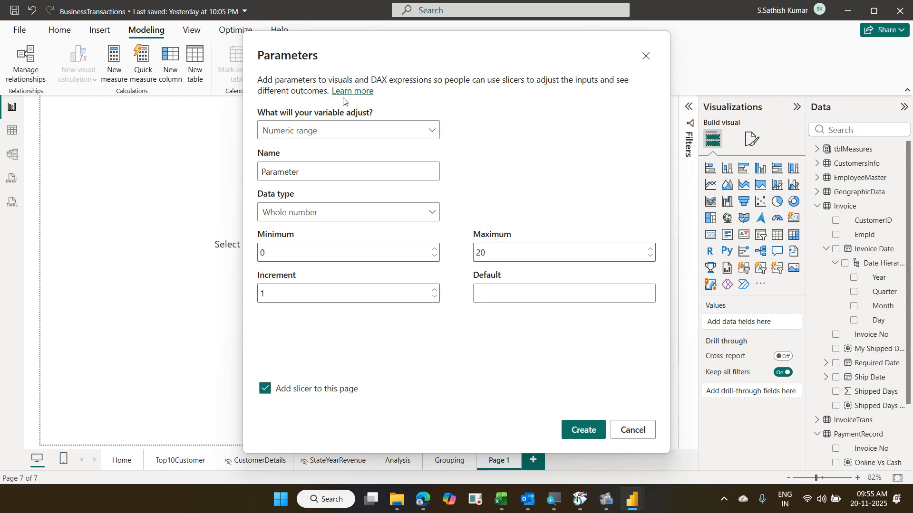
- Name the numeric range parameter 'Discount' and keep Whole number as its data type
left_click(372, 131)
left_click(355, 150)
left_click_drag(307, 171, 241, 170)
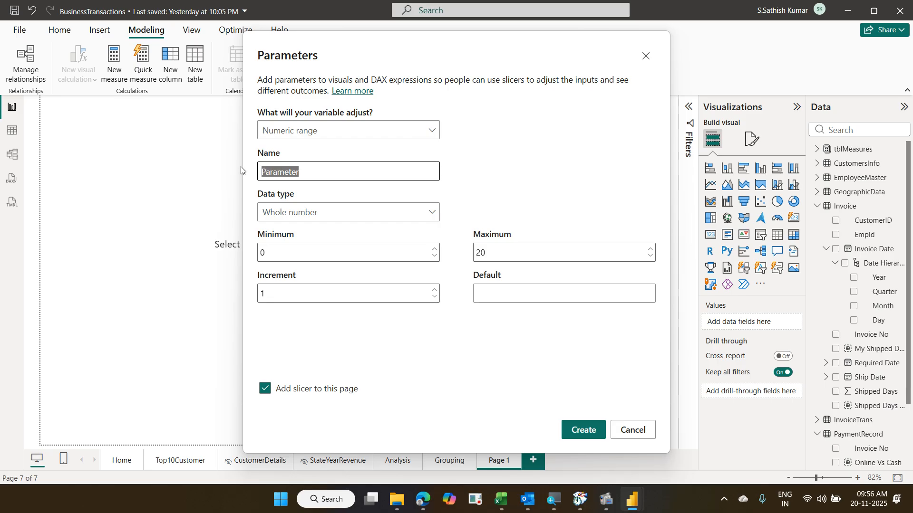
type("Discount")
left_click(291, 210)
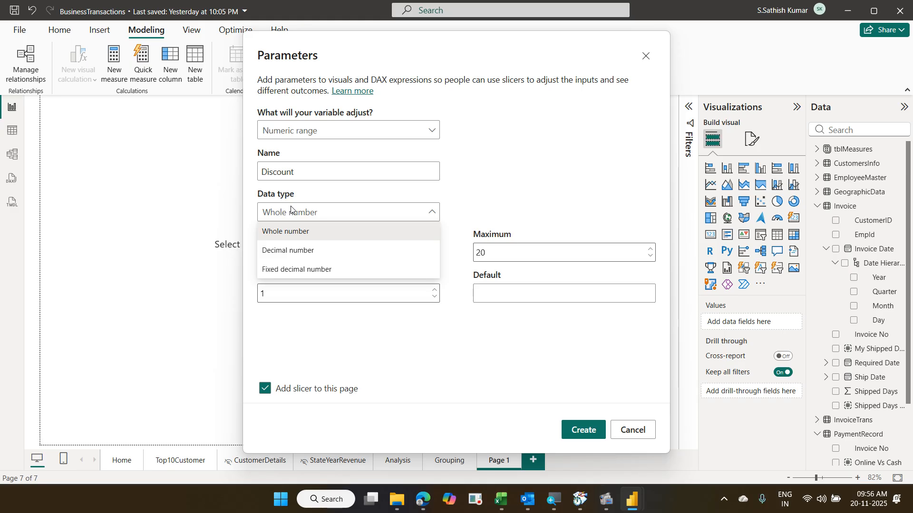
left_click(291, 232)
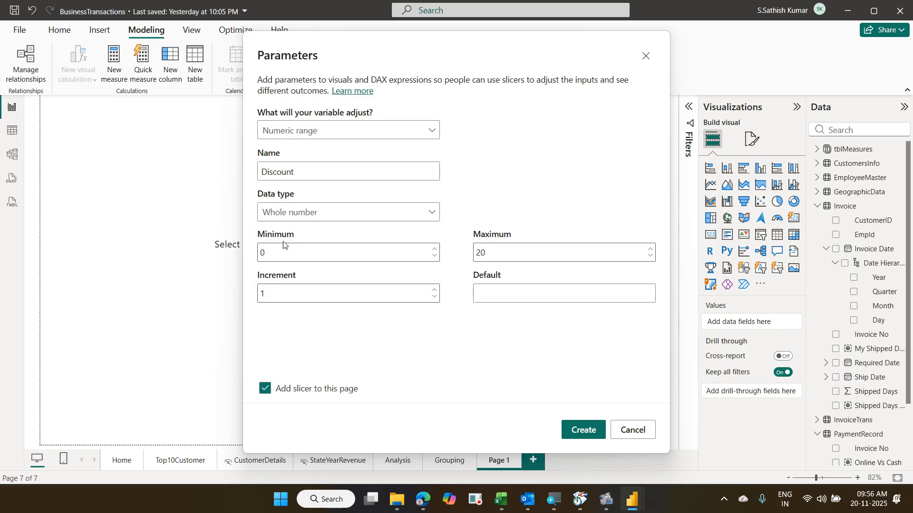
- Set the parameter's minimum to 1, maximum to 25 and increment to 1
left_click(282, 247)
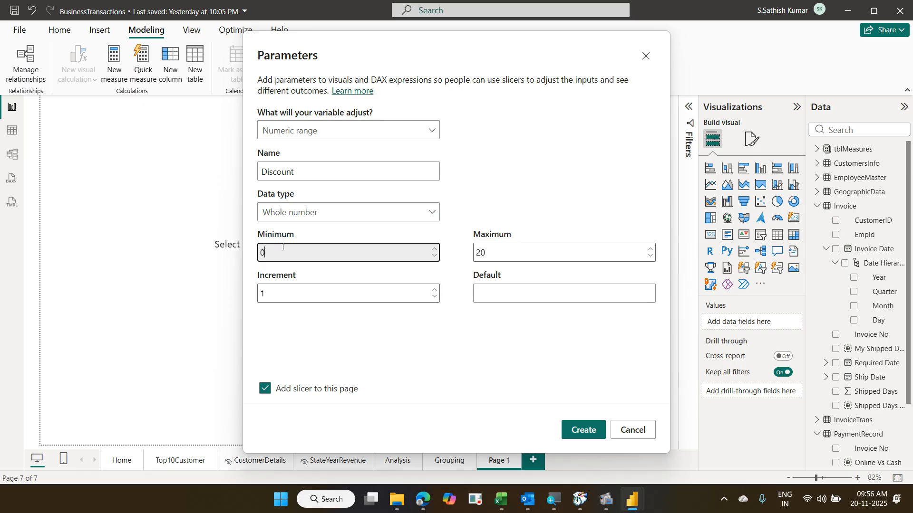
key("BackSpace")
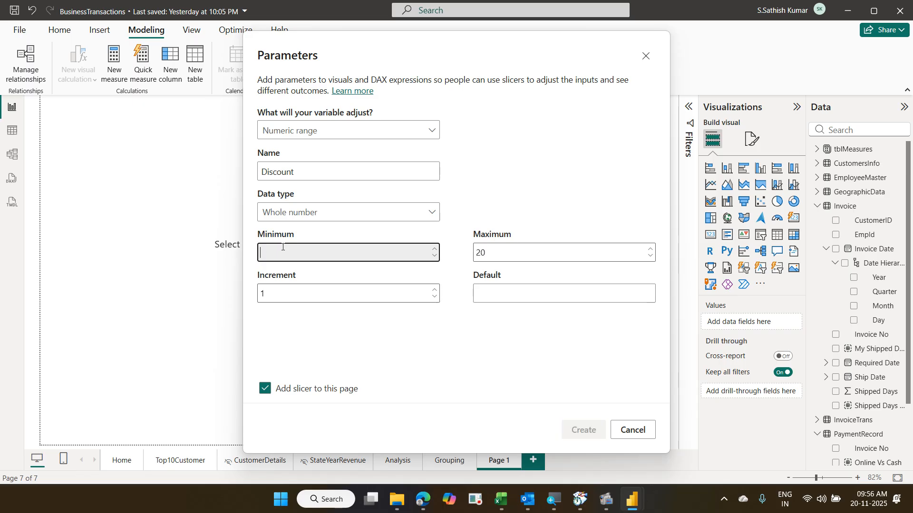
type("1")
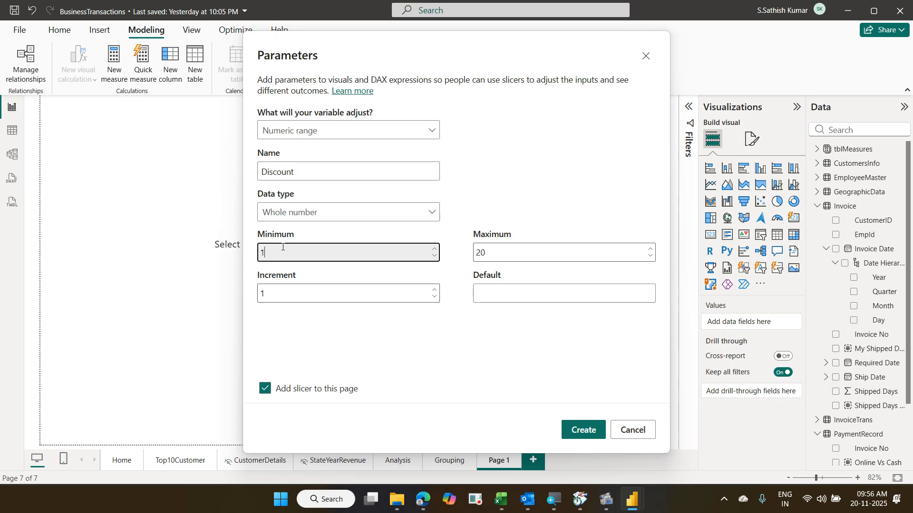
left_click(496, 247)
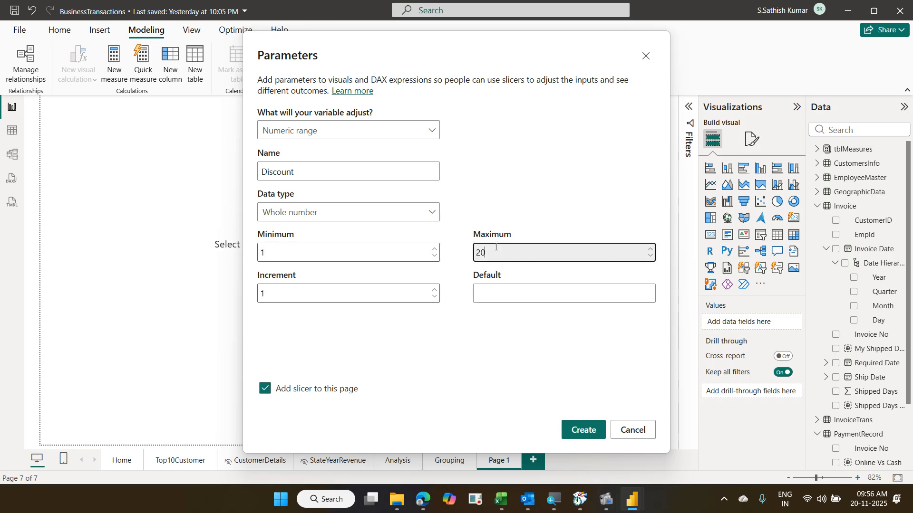
key("BackSpace")
type("5")
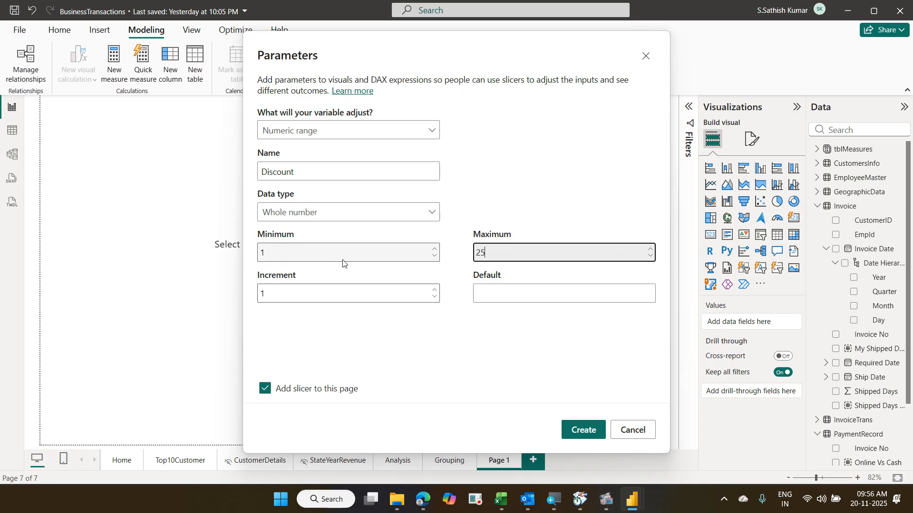
left_click(434, 289)
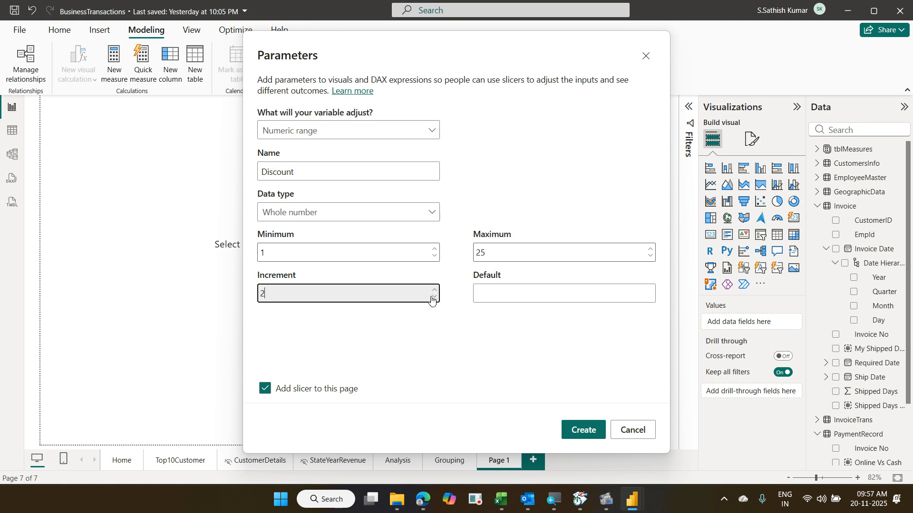
left_click(434, 296)
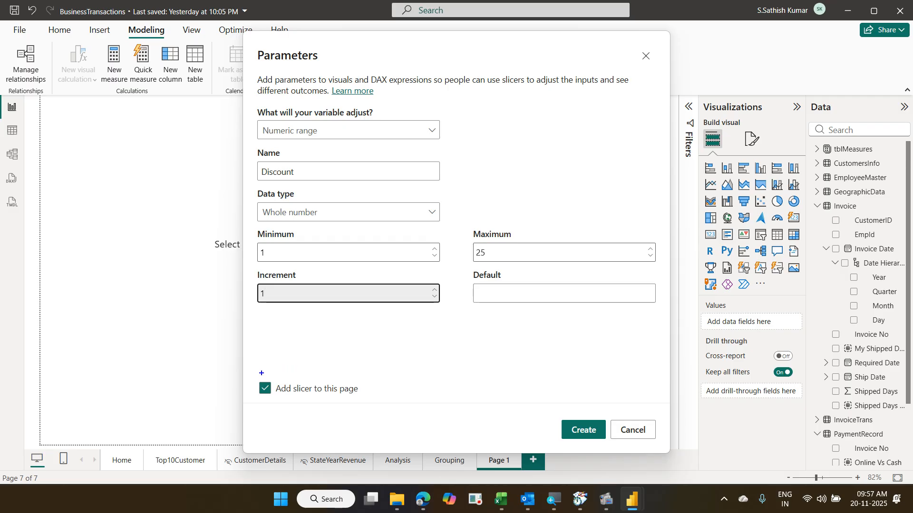
mouse_move(252, 379)
left_mouse_down()
mouse_move(317, 404)
mouse_move(375, 406)
left_mouse_up()
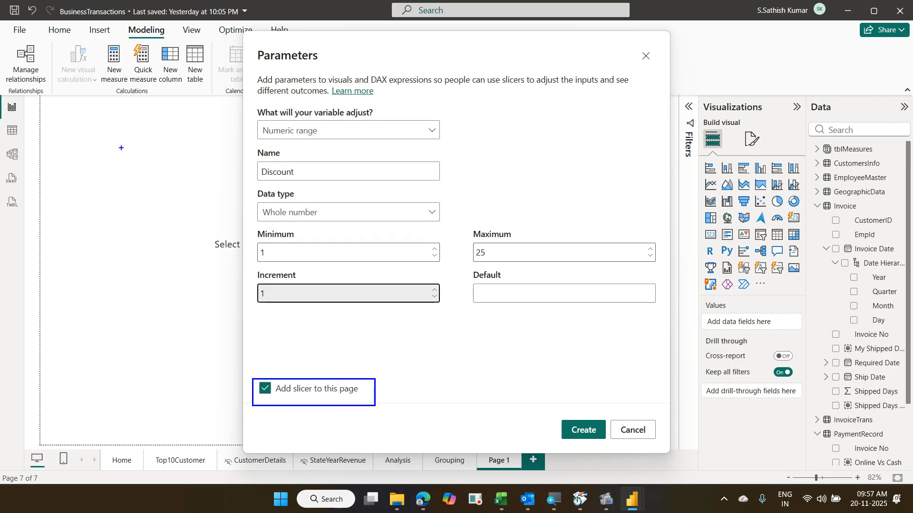
mouse_move(62, 126)
left_mouse_down()
mouse_move(147, 193)
mouse_move(191, 394)
left_mouse_up()
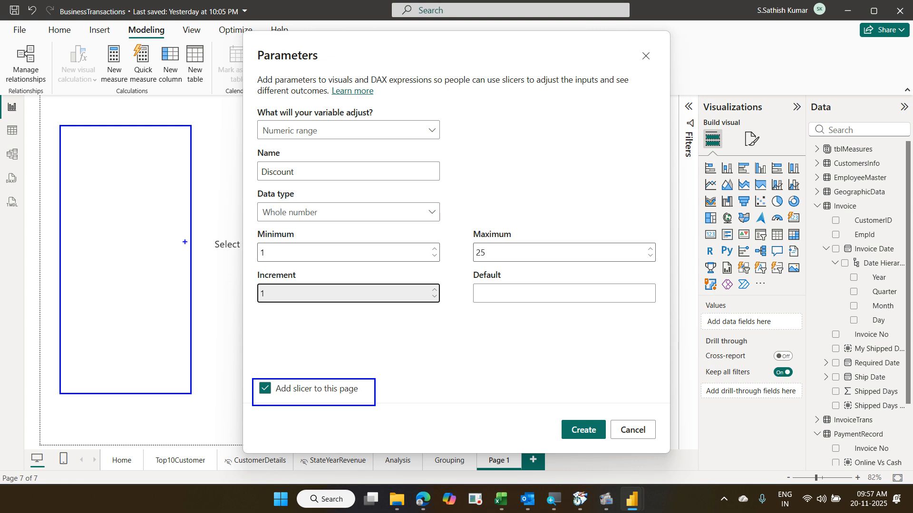
left_click_drag(259, 263, 272, 259)
left_click_drag(490, 256, 474, 261)
left_click_drag(77, 176, 103, 164)
mouse_move(258, 163)
left_mouse_down()
mouse_move(268, 176)
mouse_move(308, 186)
mouse_move(262, 153)
mouse_move(269, 191)
left_mouse_up()
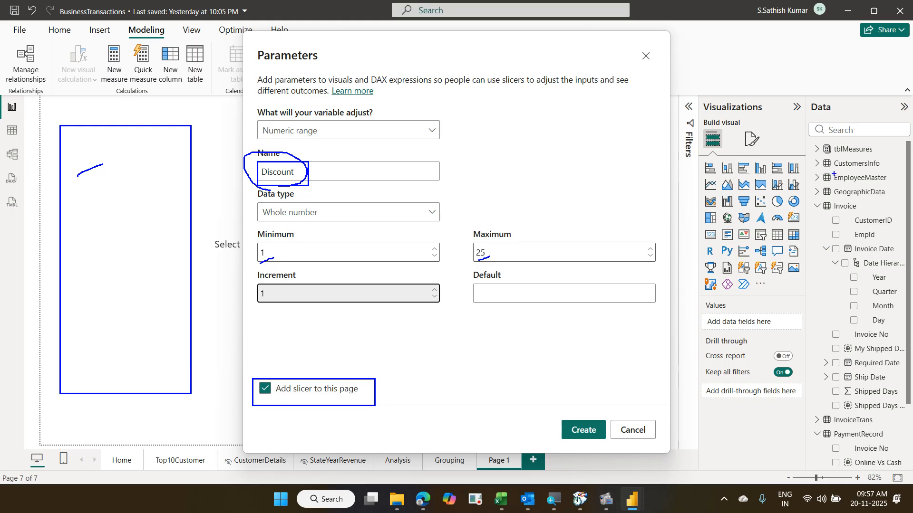
left_click_drag(814, 167, 884, 179)
left_click_drag(281, 167, 298, 152)
mouse_move(824, 184)
left_mouse_down()
mouse_move(815, 170)
mouse_move(803, 186)
mouse_move(818, 185)
left_mouse_up()
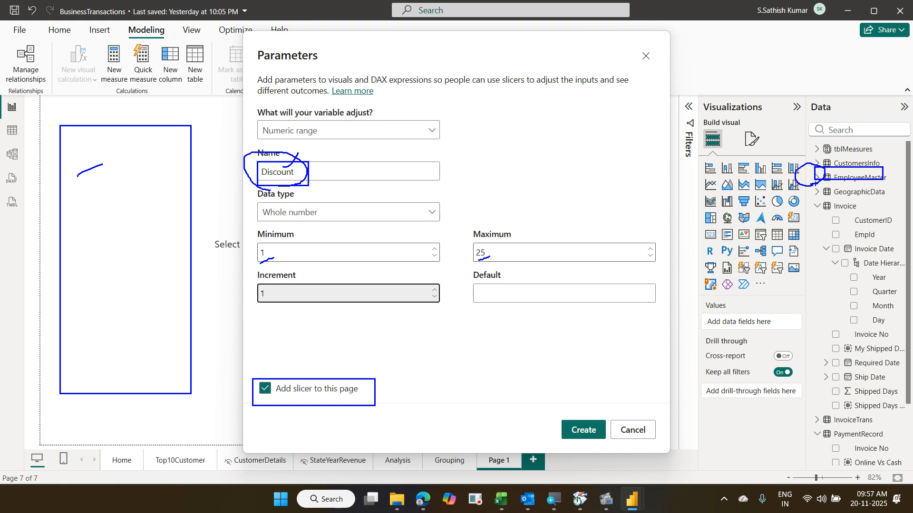
key("Escape")
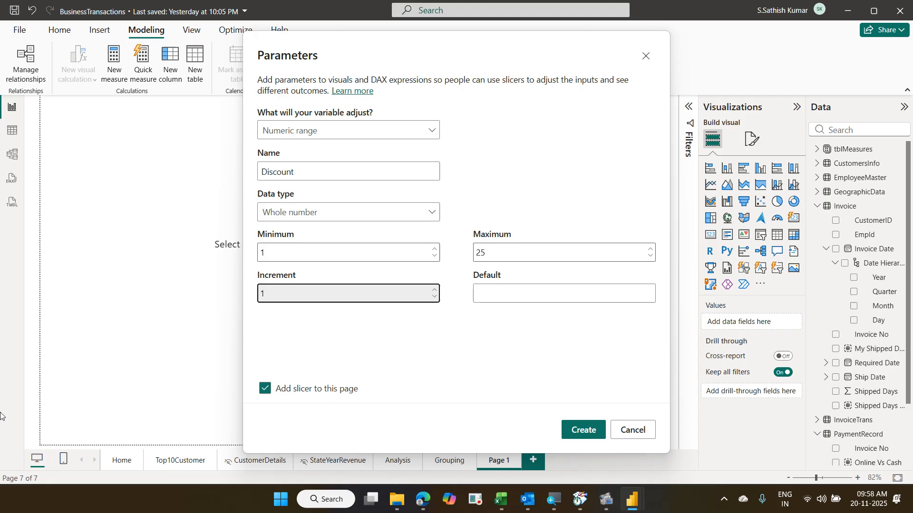
- Create the Discount parameter, widen its new slicer, and try sliding the value to 3
left_click(583, 430)
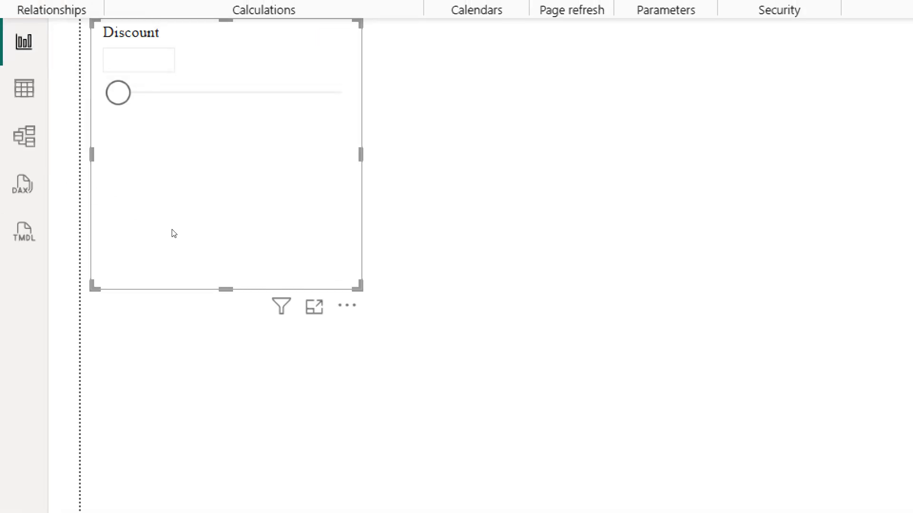
left_click_drag(180, 231, 229, 227)
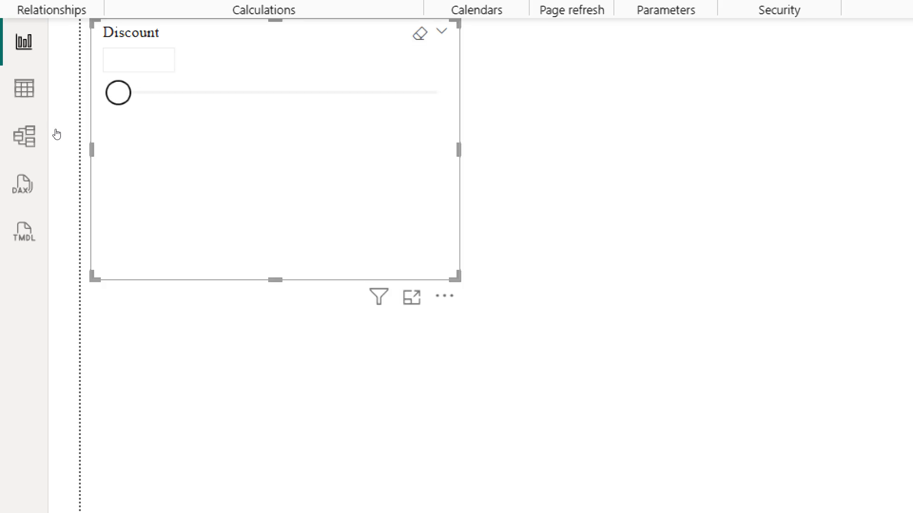
mouse_move(59, 137)
left_mouse_down()
mouse_move(222, 141)
mouse_move(50, 136)
mouse_move(247, 148)
mouse_move(41, 143)
mouse_move(220, 149)
mouse_move(51, 141)
left_mouse_up()
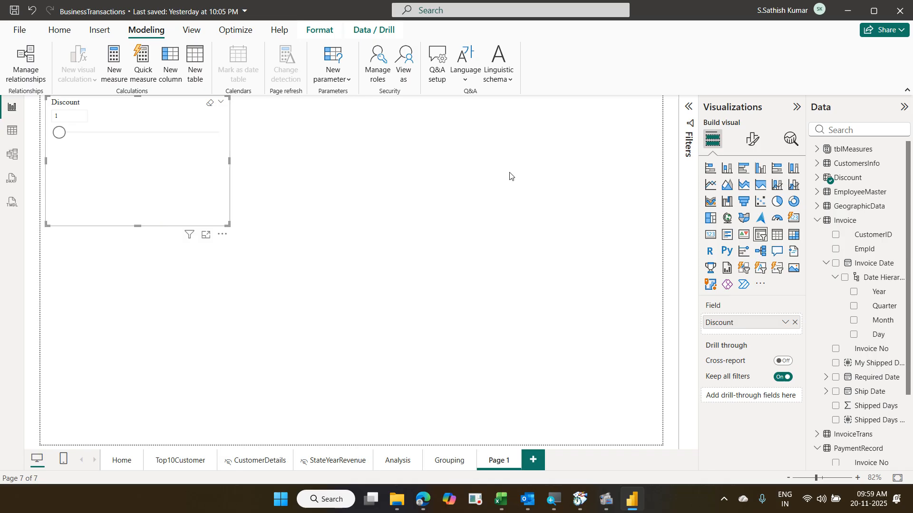
- Change the Discount slicer's Style from Vertical list to Tile, then shift the slicer right
left_click(755, 144)
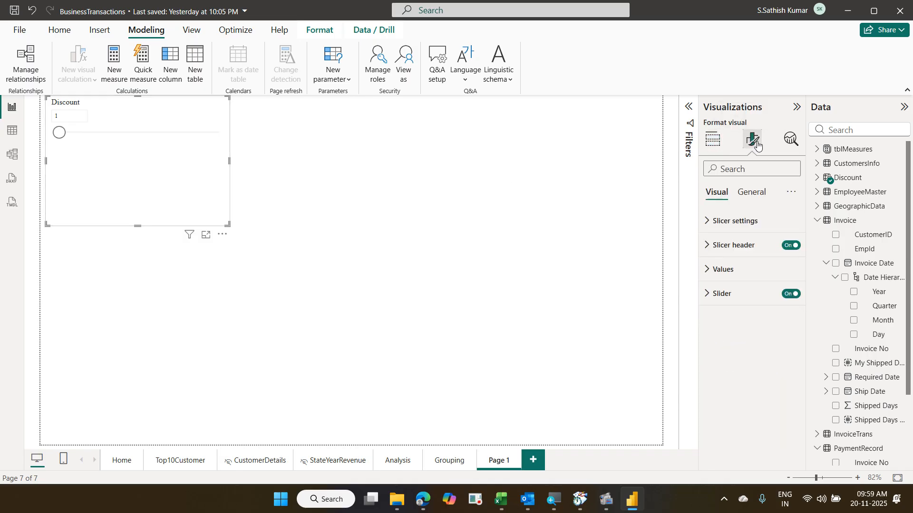
left_click(741, 229)
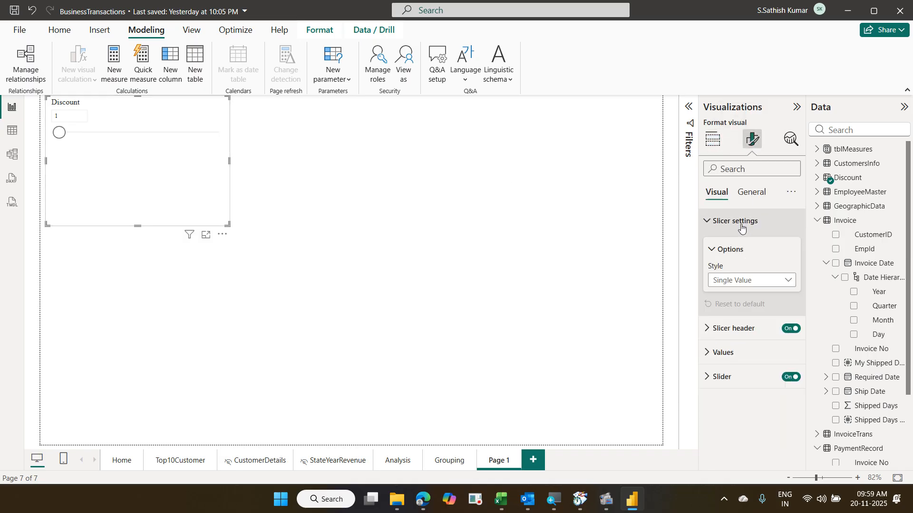
left_click(765, 283)
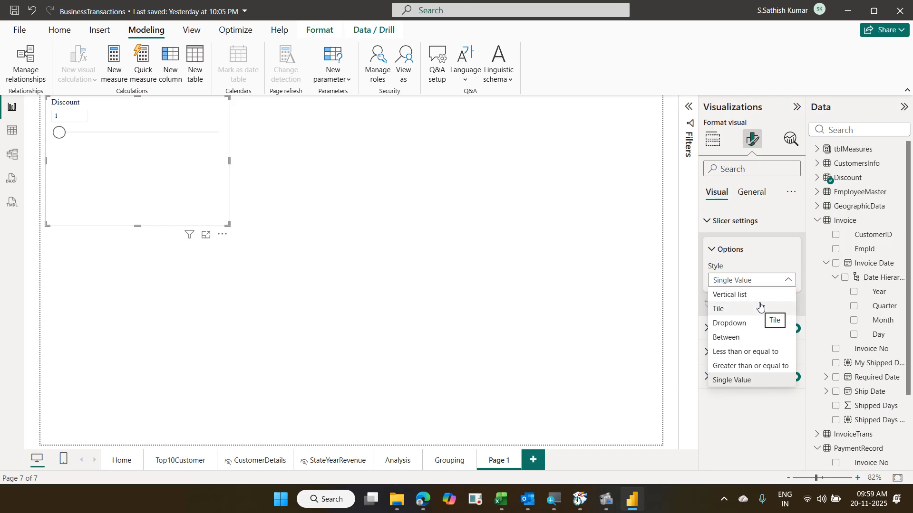
left_click(760, 298)
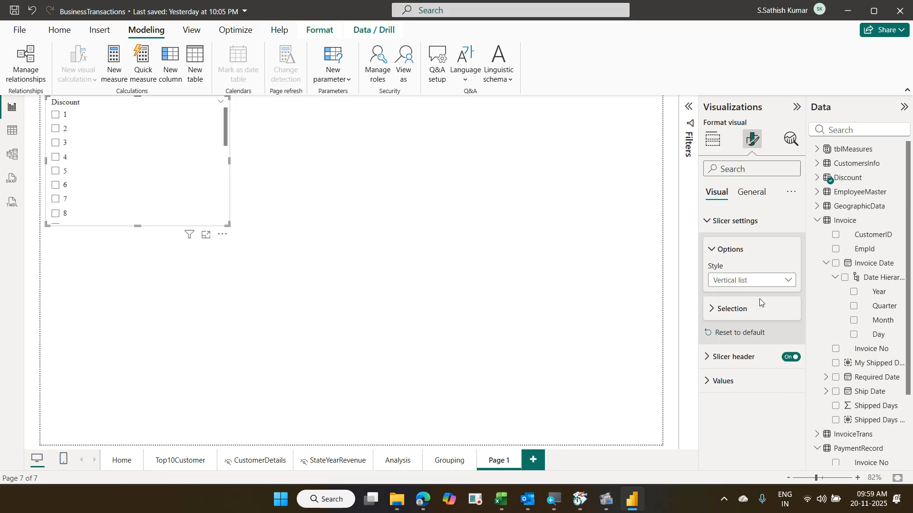
left_click(761, 280)
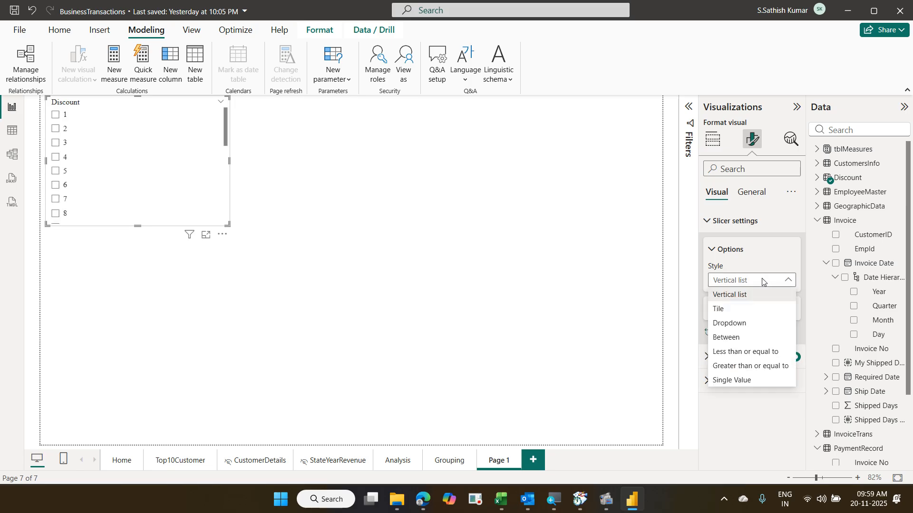
left_click(756, 311)
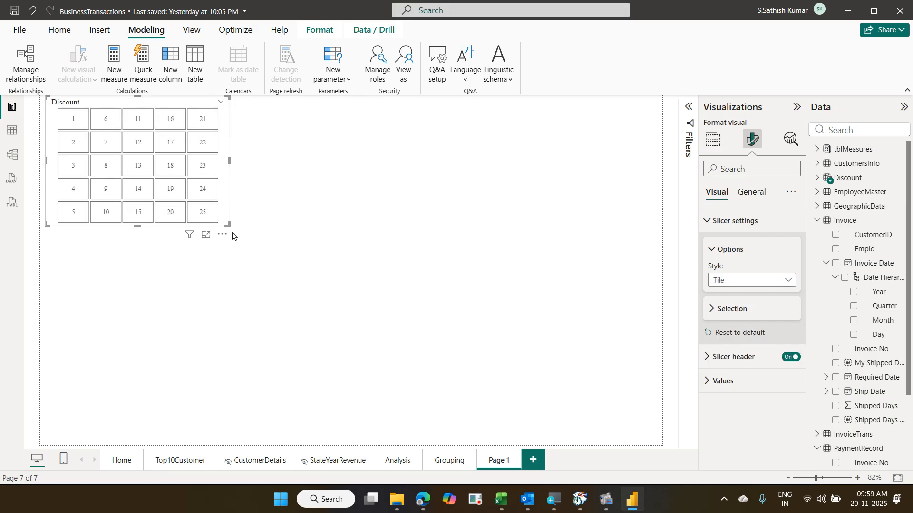
left_click_drag(229, 209, 232, 186)
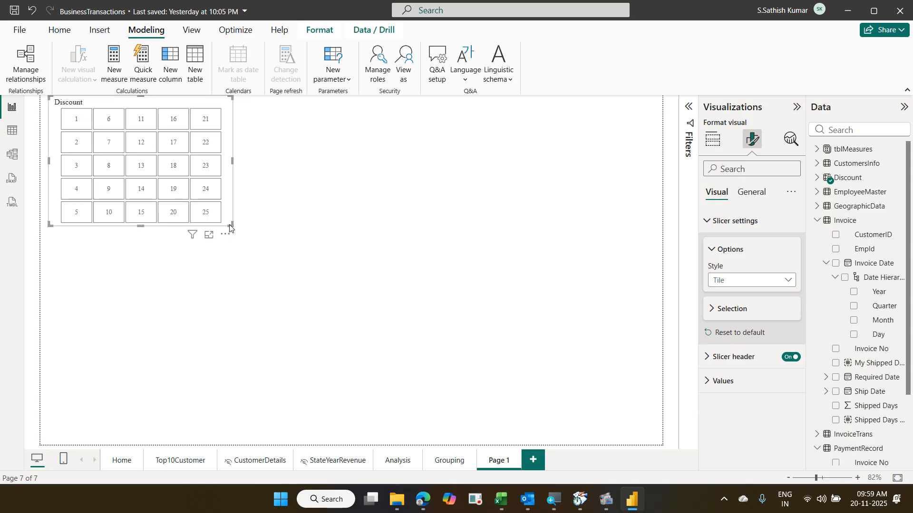
- Widen the Discount slicer so tiles 1–25 fit in one row, then set it at the page top
left_click_drag(229, 227, 249, 227)
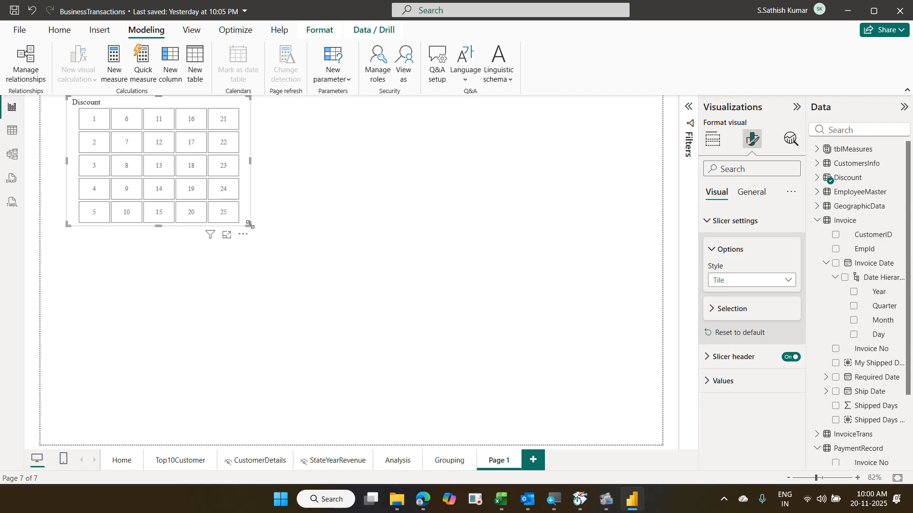
left_click_drag(251, 230, 643, 147)
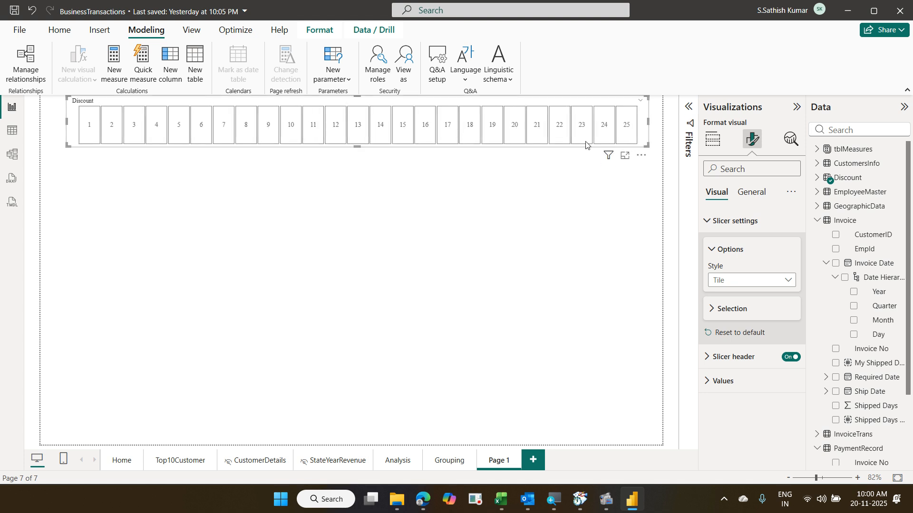
left_click_drag(498, 105, 482, 128)
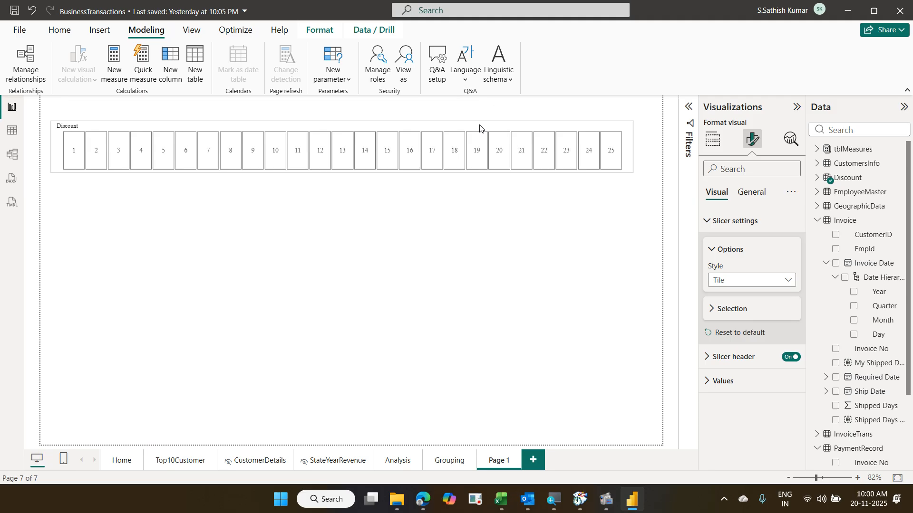
left_click(402, 284)
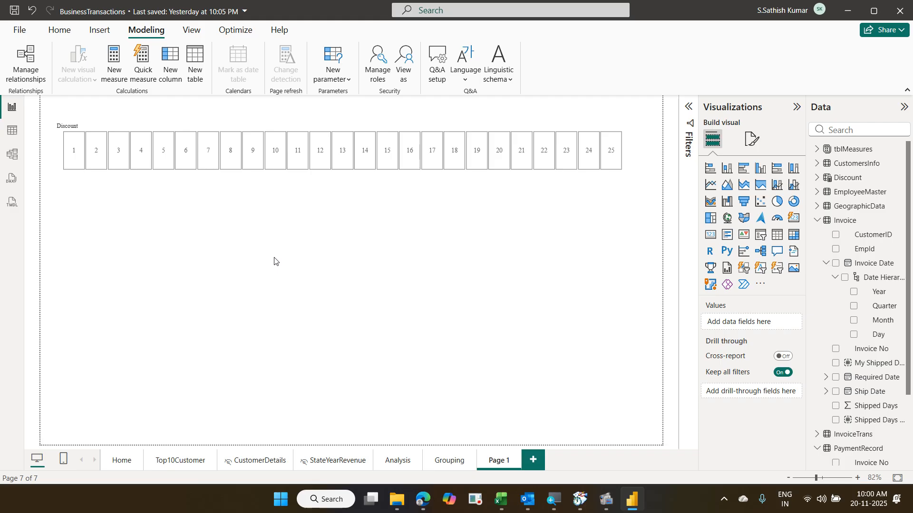
- Delete the measure named Measure and the other leftover measure from tblMeasures, confirming each deletion
left_click(817, 151)
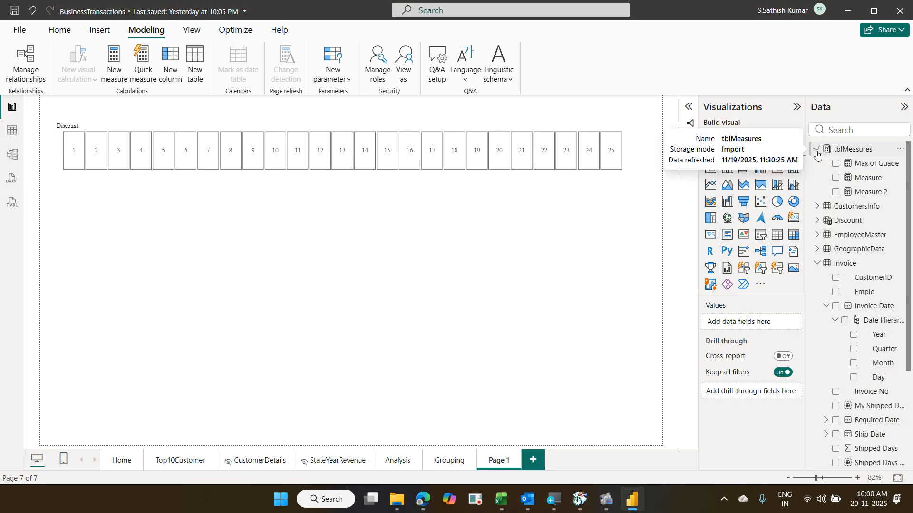
left_click(844, 152)
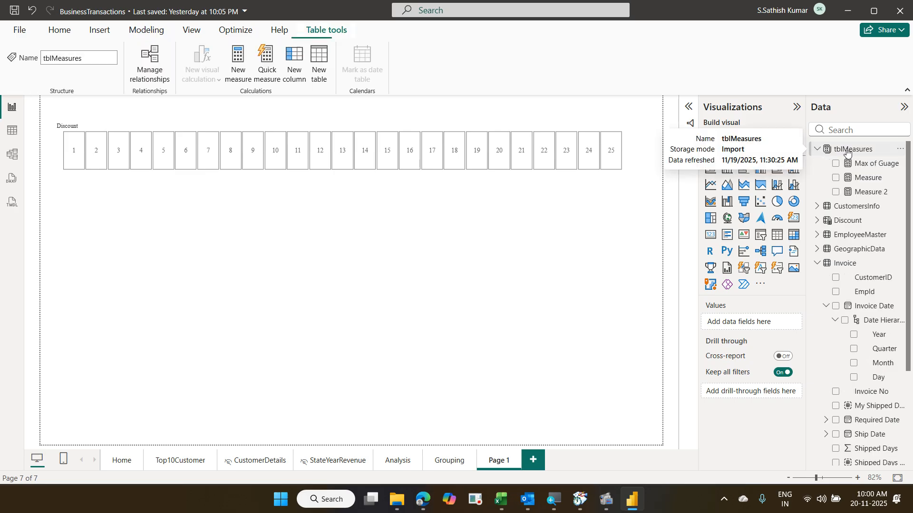
left_click(899, 178)
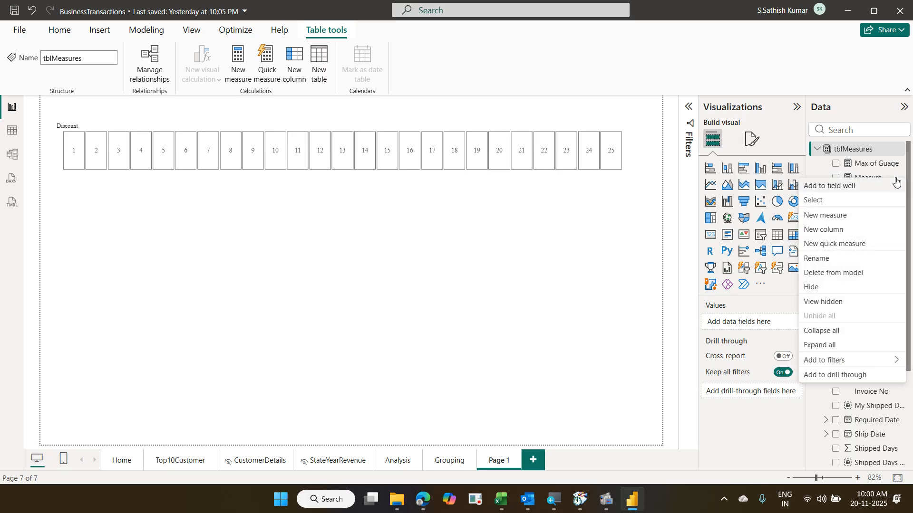
left_click(857, 276)
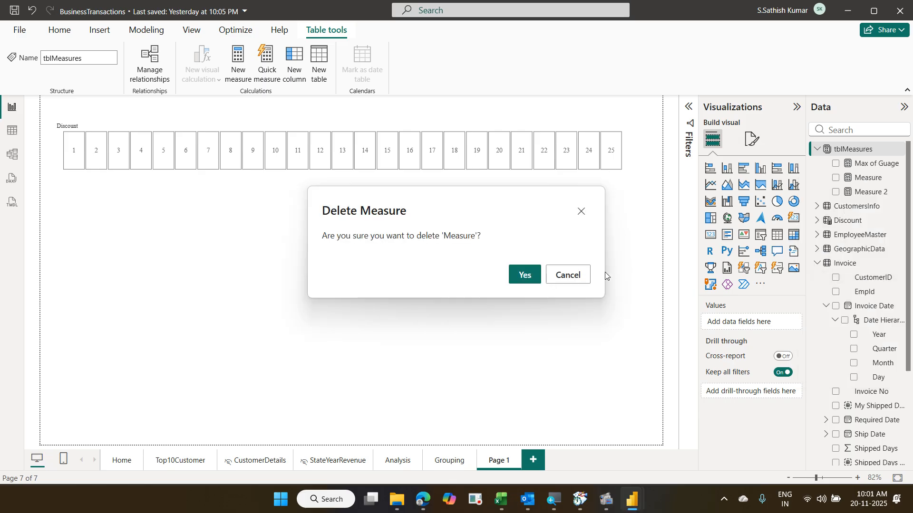
left_click(527, 275)
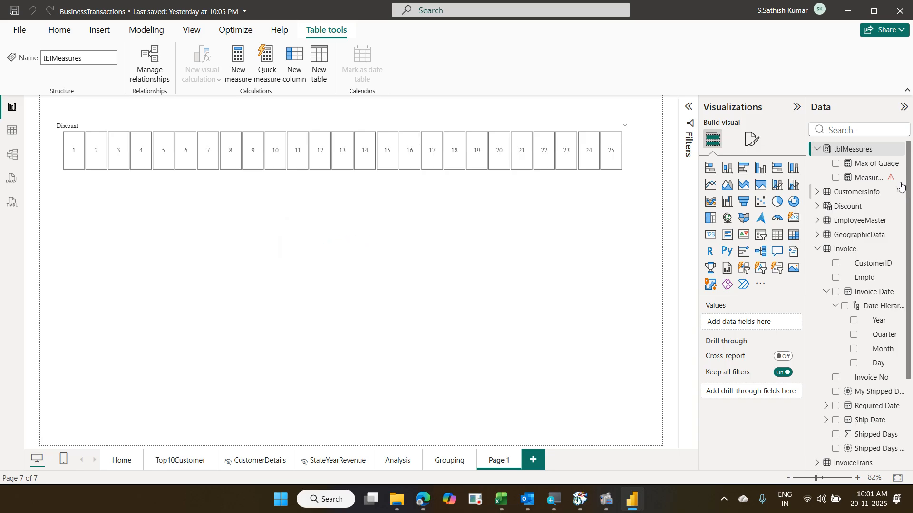
left_click(898, 183)
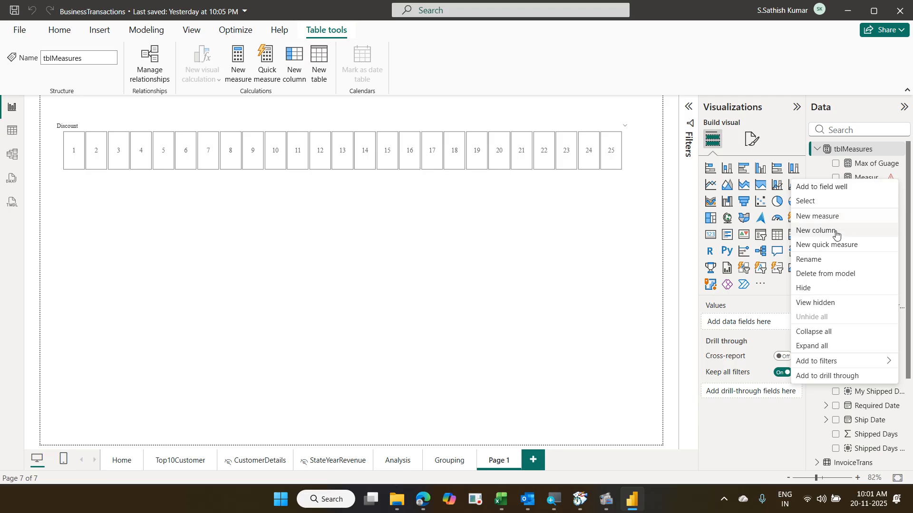
left_click(835, 279)
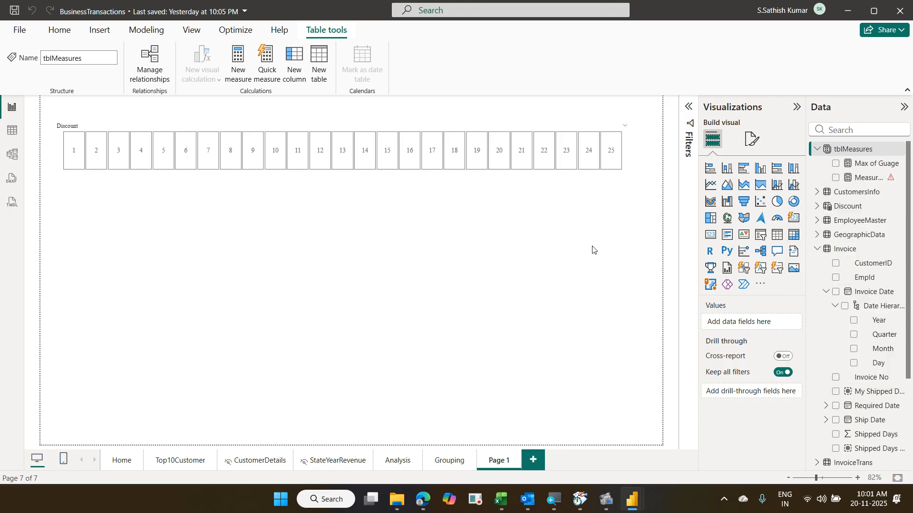
left_click(524, 275)
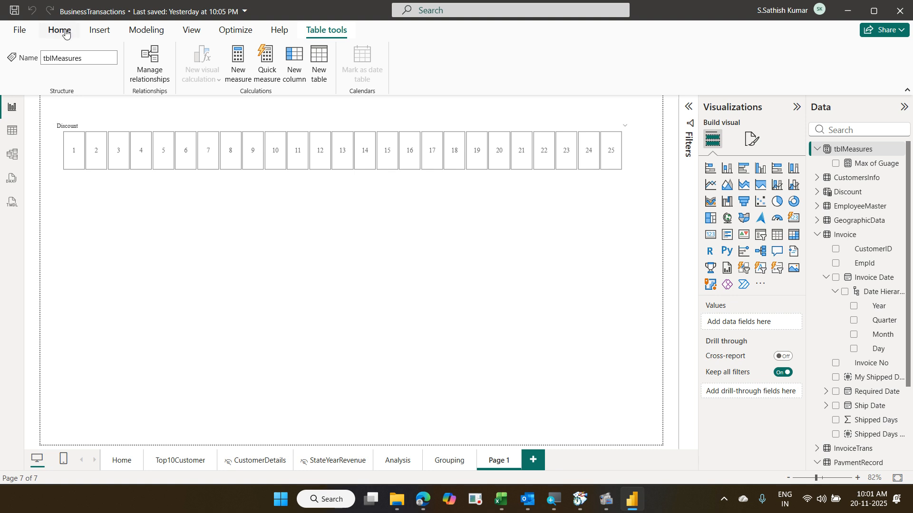
- Create a new measure named Total Revenue after discount with the formula started as [Total Revenue]-
left_click(65, 32)
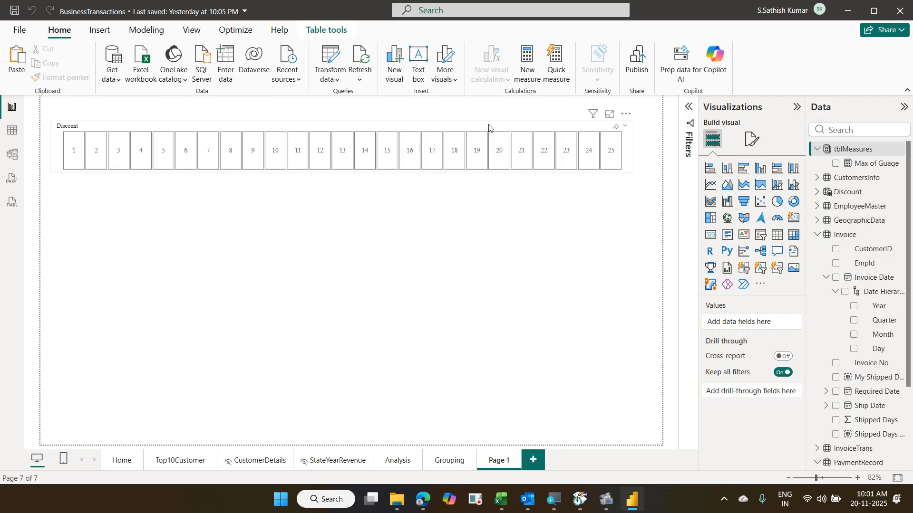
left_click(531, 80)
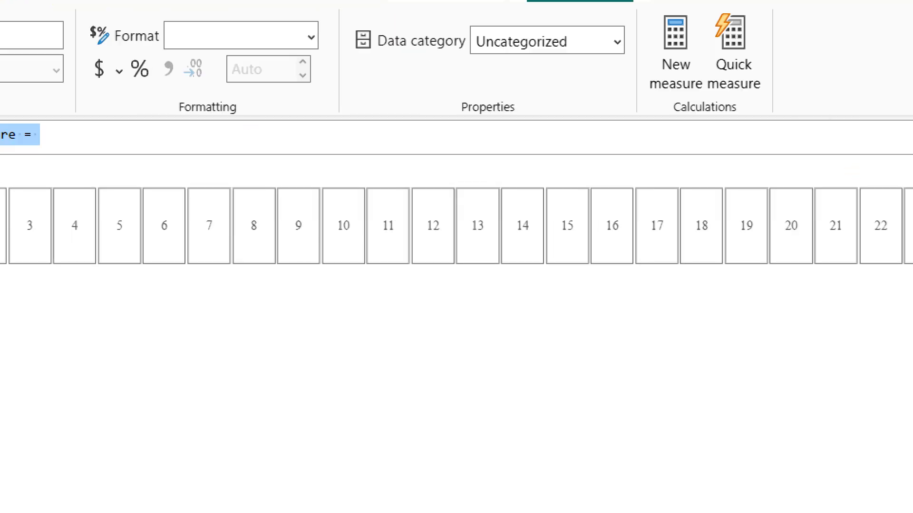
key("Home")
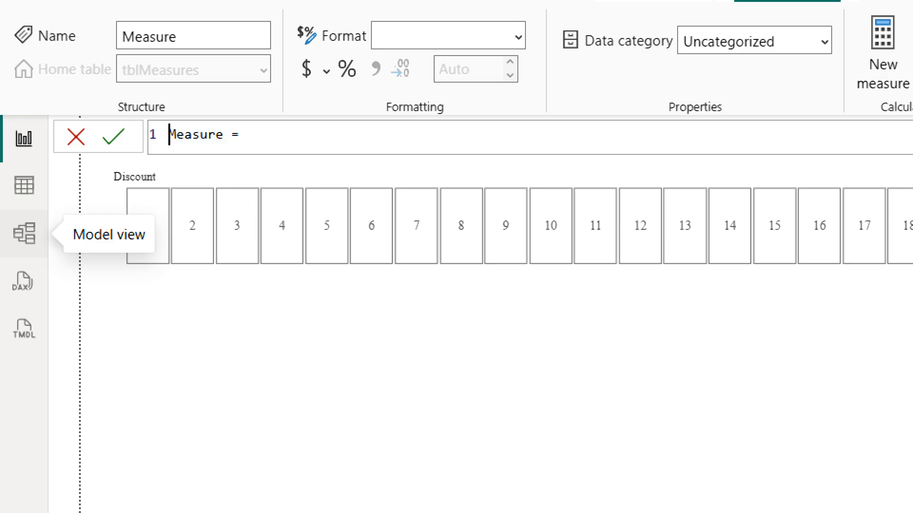
key("shift+Right")
key("shift+Right")
key("shift+Right")
key("shift+Right")
key("shift+Right")
key("shift+Right")
key("shift+Right")
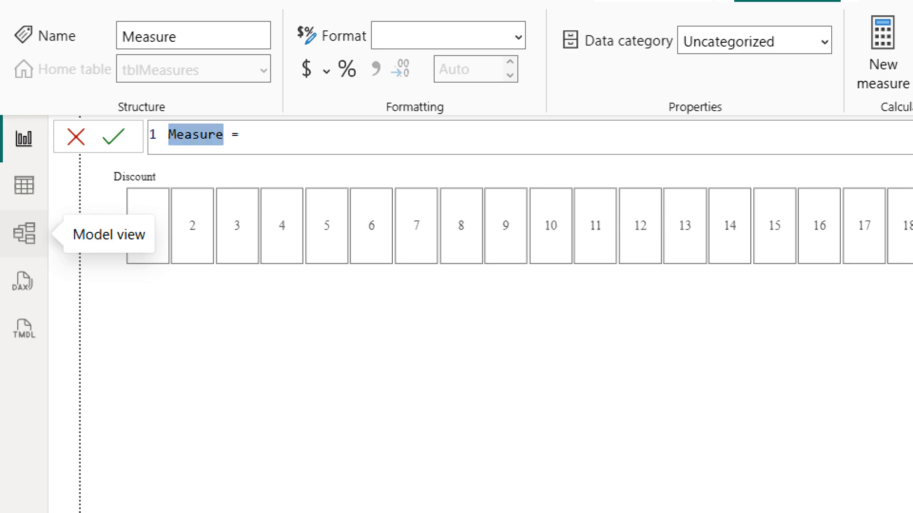
type("T")
type("otal Reve")
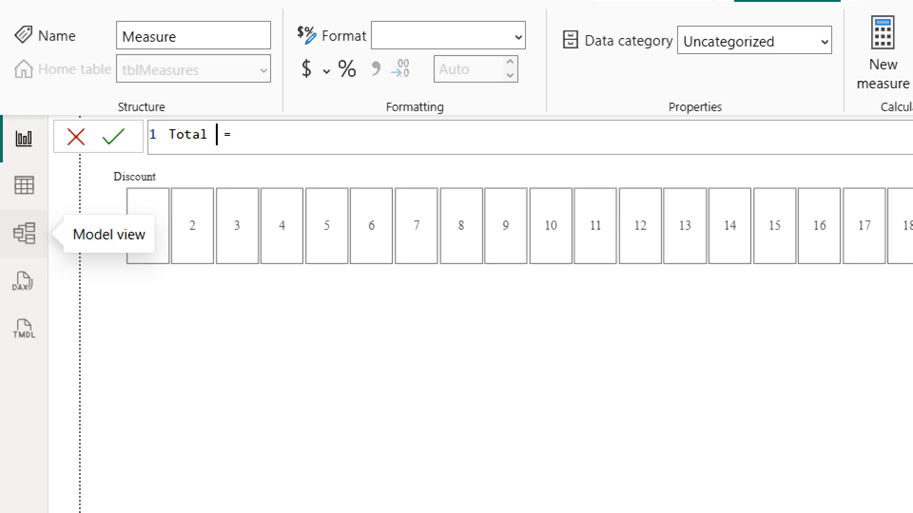
type("nue af")
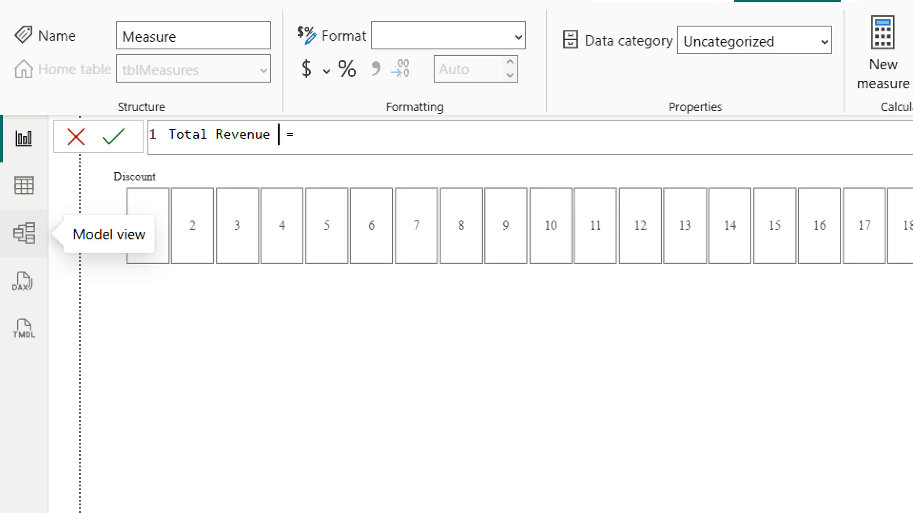
type("ter di")
type("scoun")
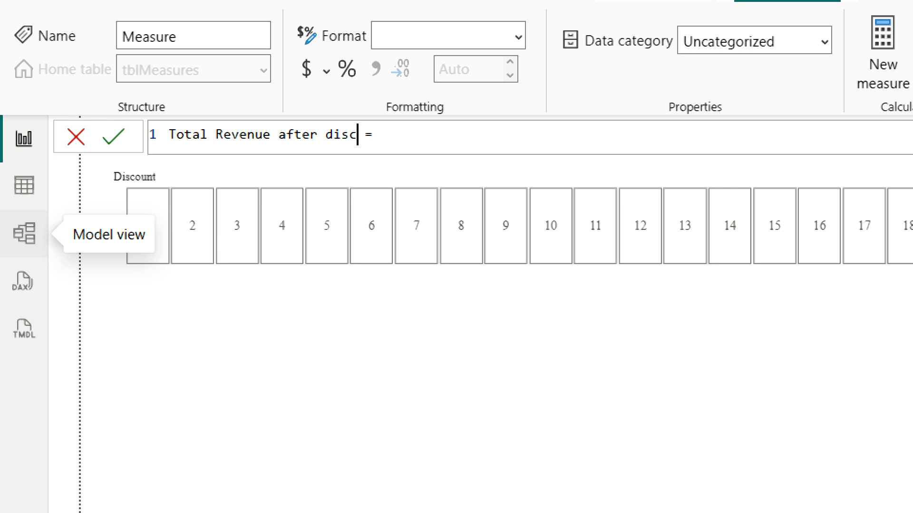
type("t")
key("End")
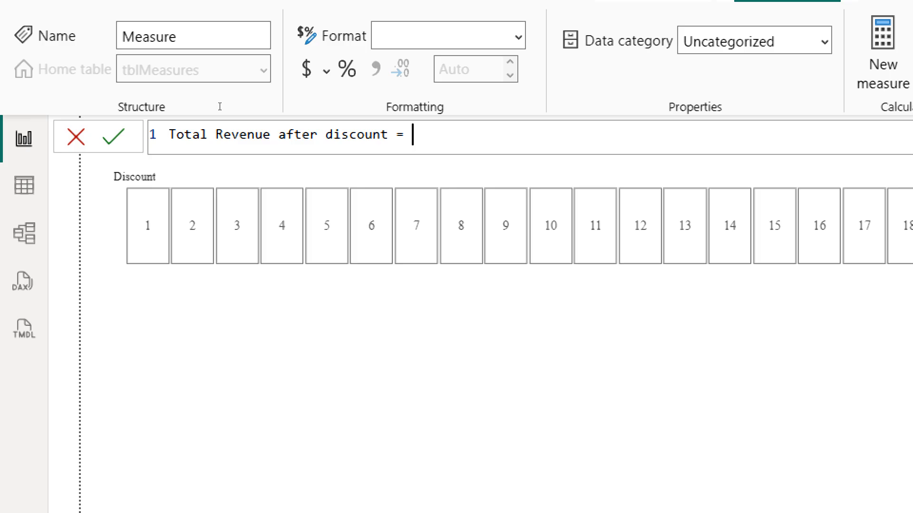
type("to")
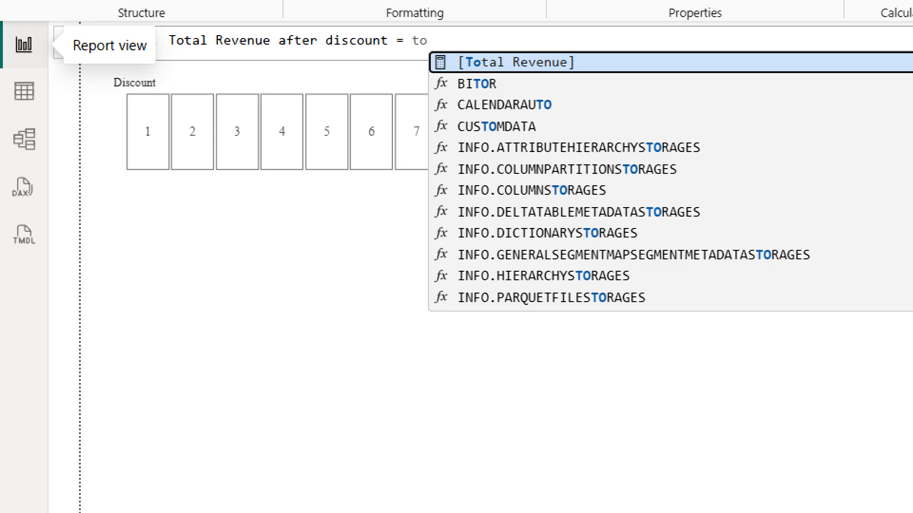
key("Tab")
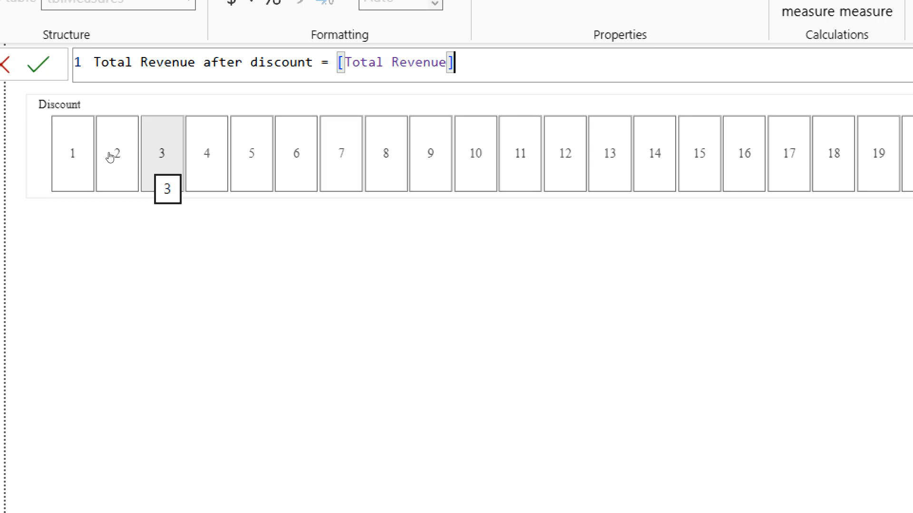
type("-")
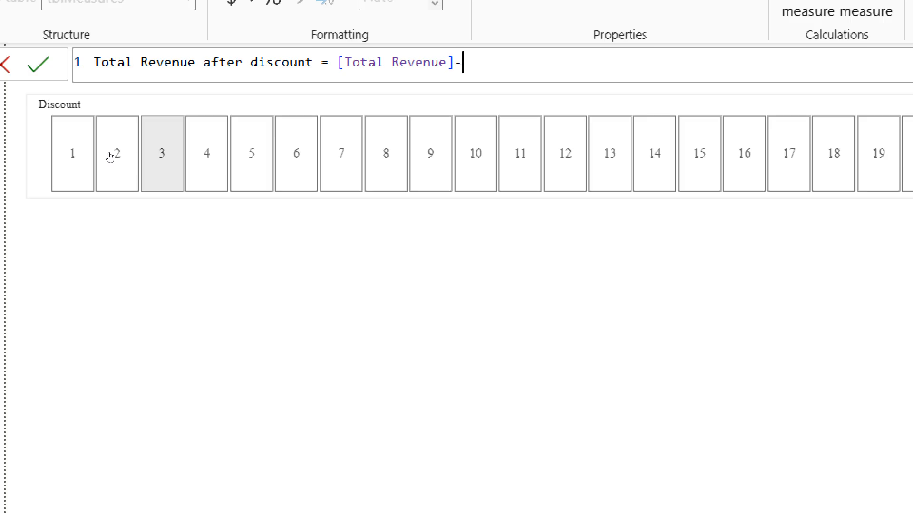
- Extend the formula with [Total Revenue]*Discount[Discount Value]/100 using autocomplete
type("t")
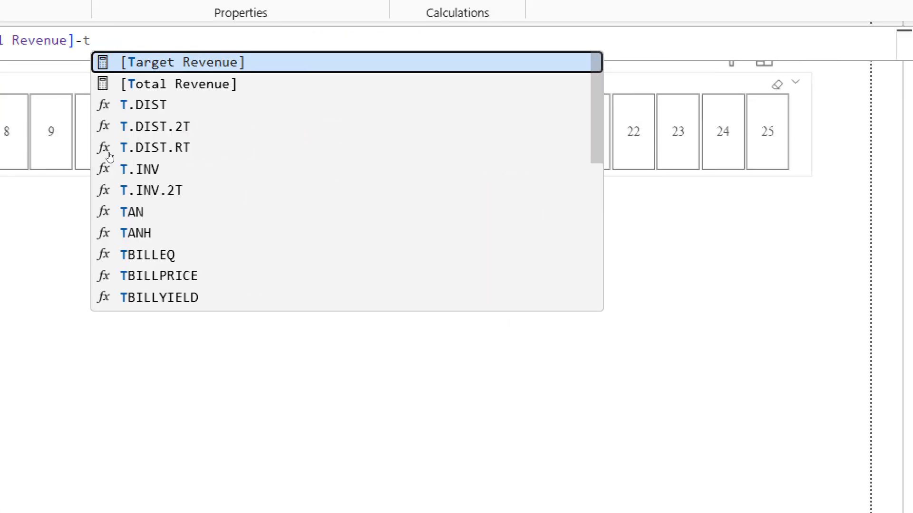
type("o")
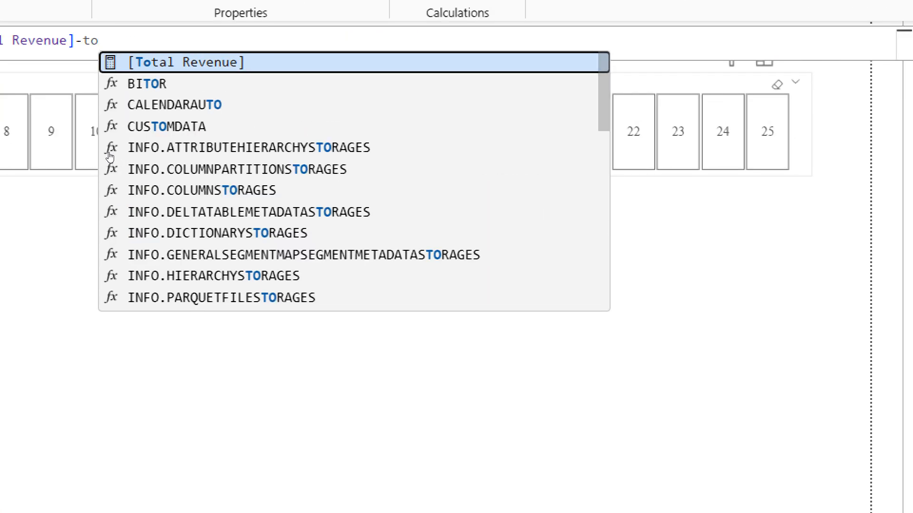
key("Tab")
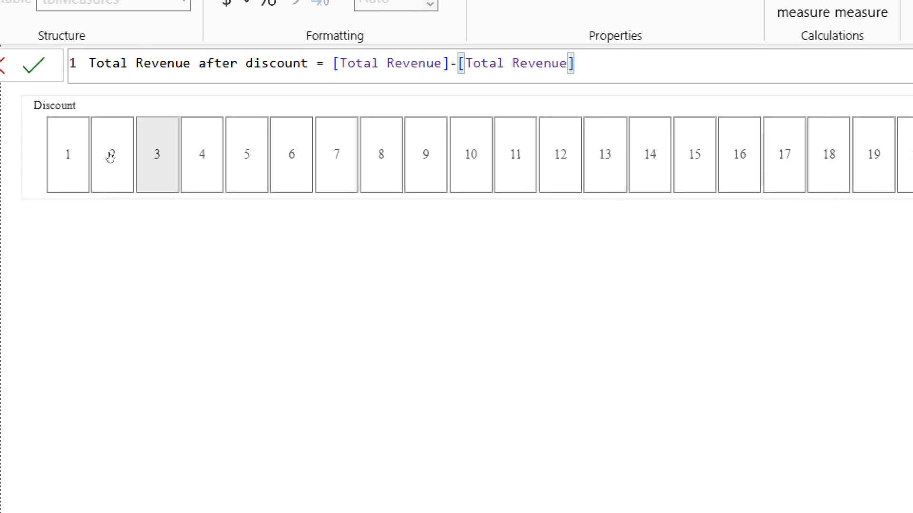
type("*")
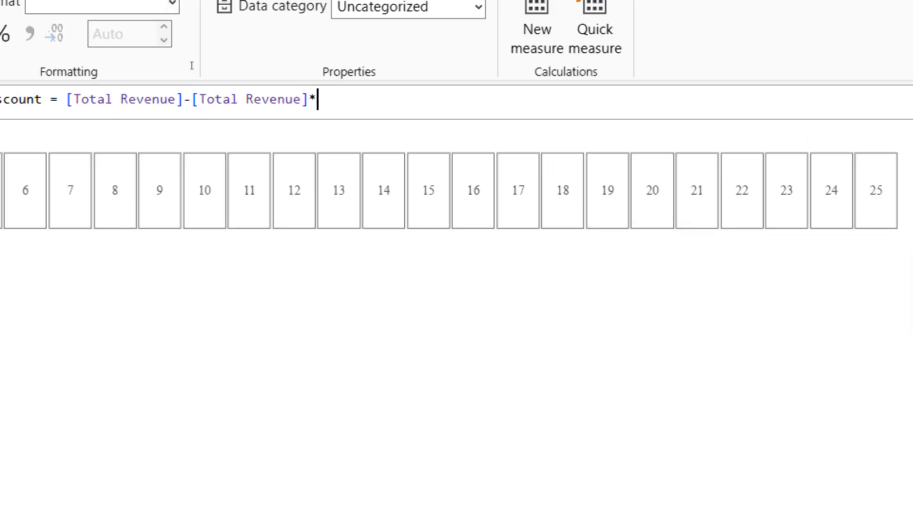
left_click(74, 165)
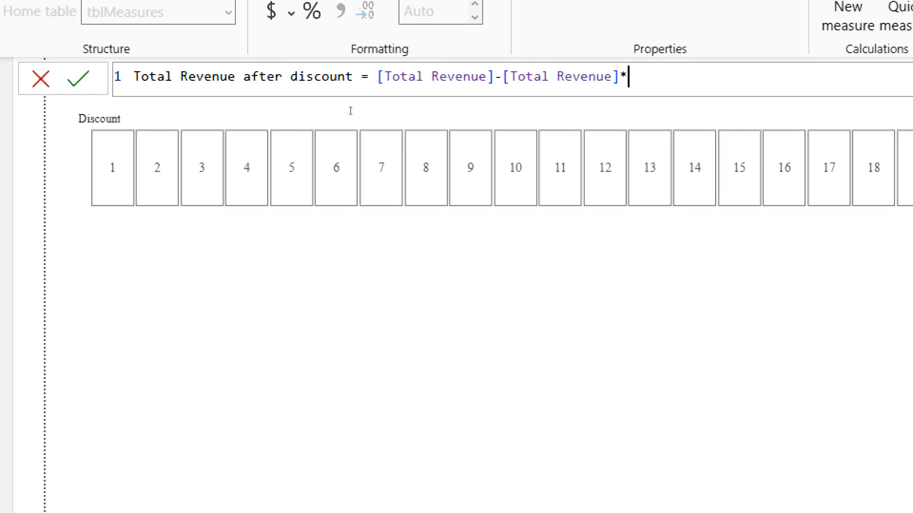
type("di")
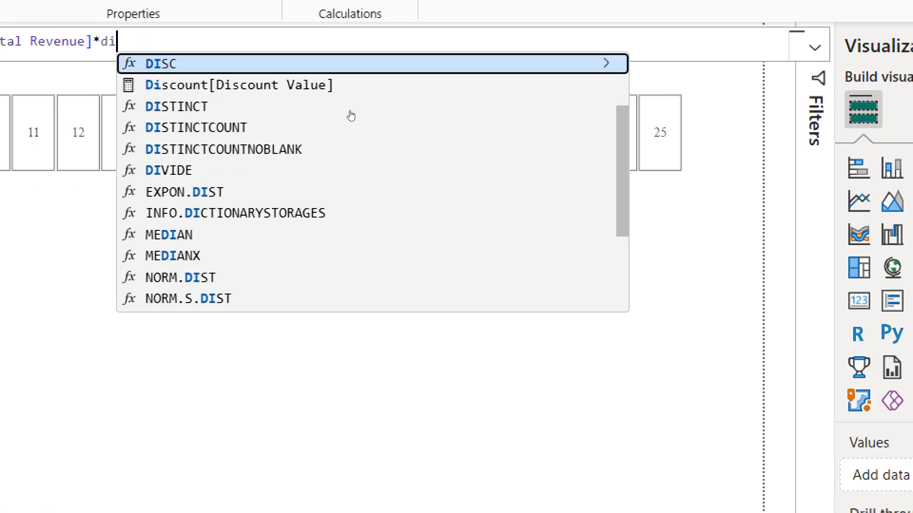
key("Down")
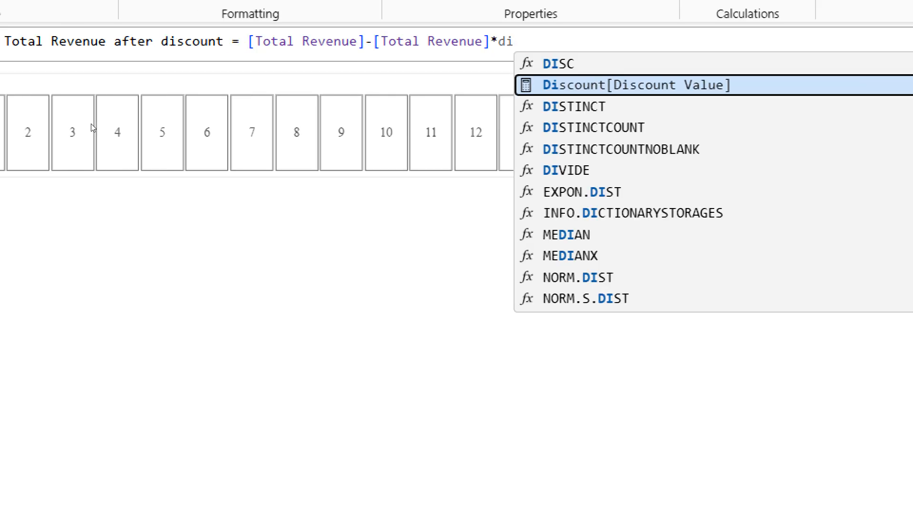
key("Tab")
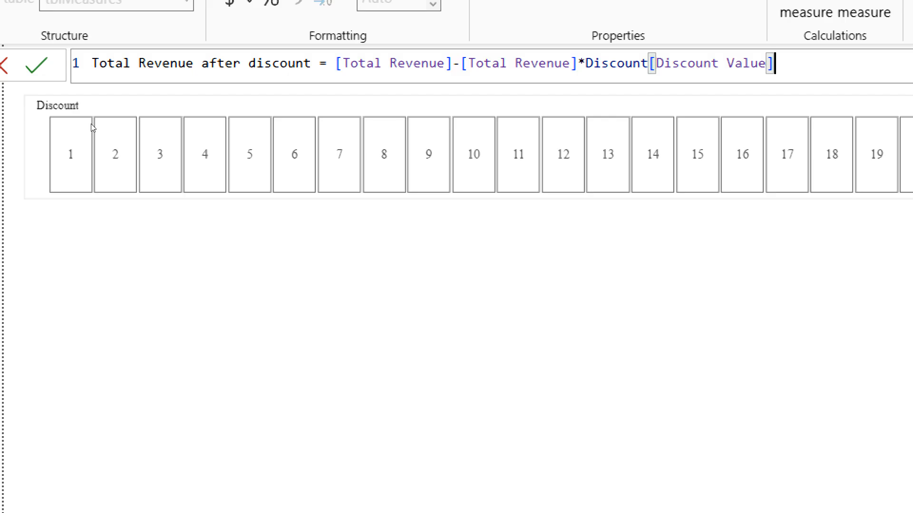
type("/100")
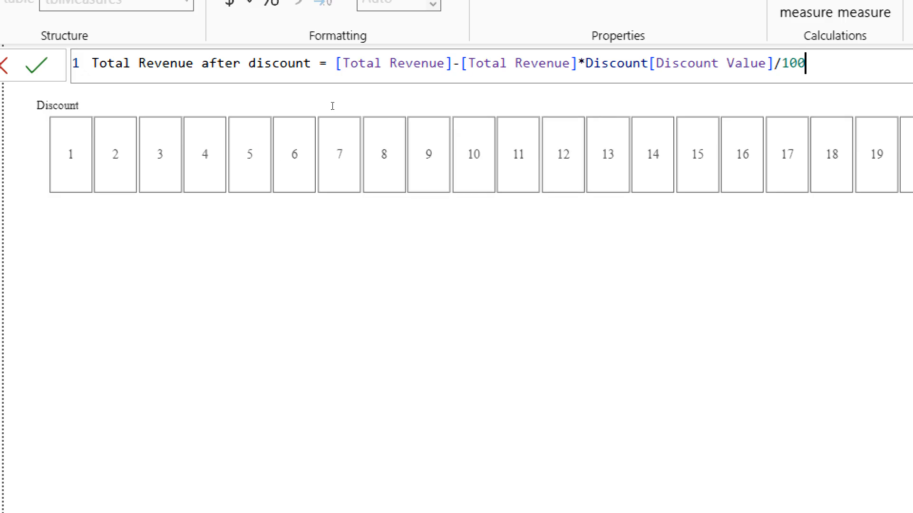
- Add parentheses to get [Total Revenue]-([Total Revenue]*(Discount[Discount Value]/100)) and commit the measure
left_click(586, 63)
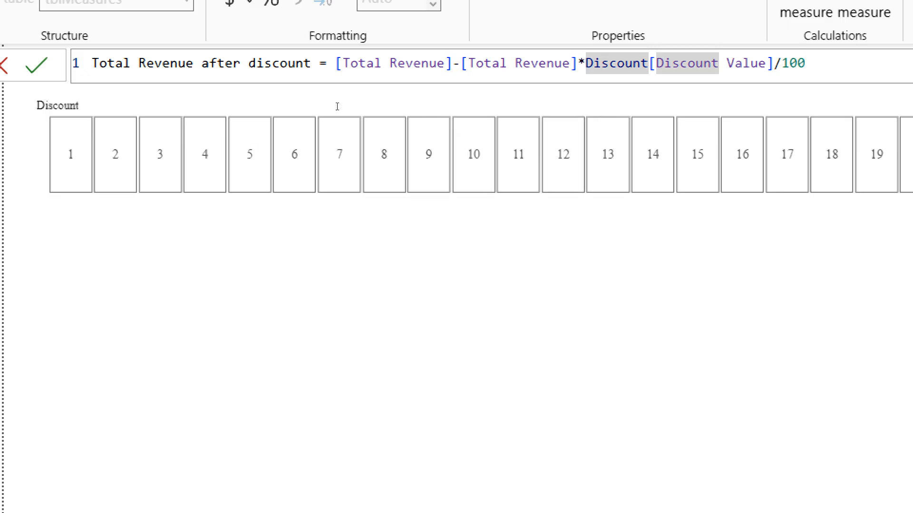
type("(")
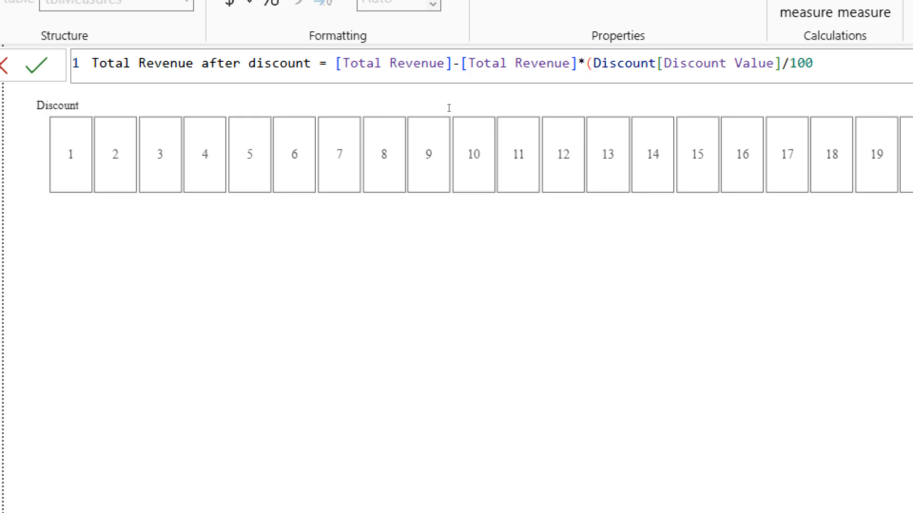
key("End")
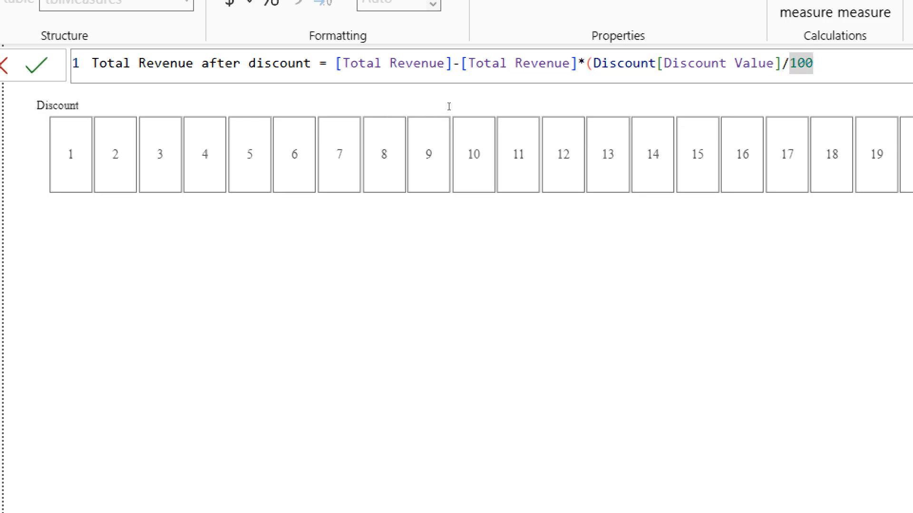
type(")")
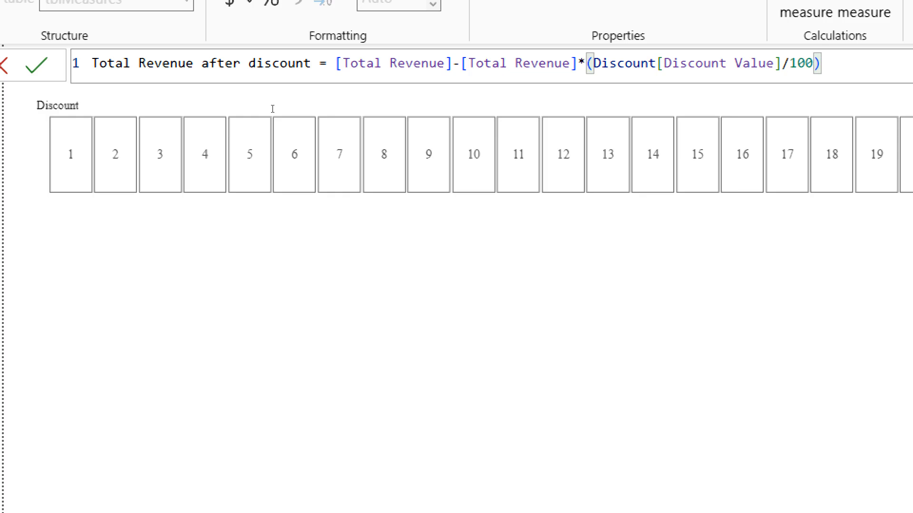
left_click(452, 64)
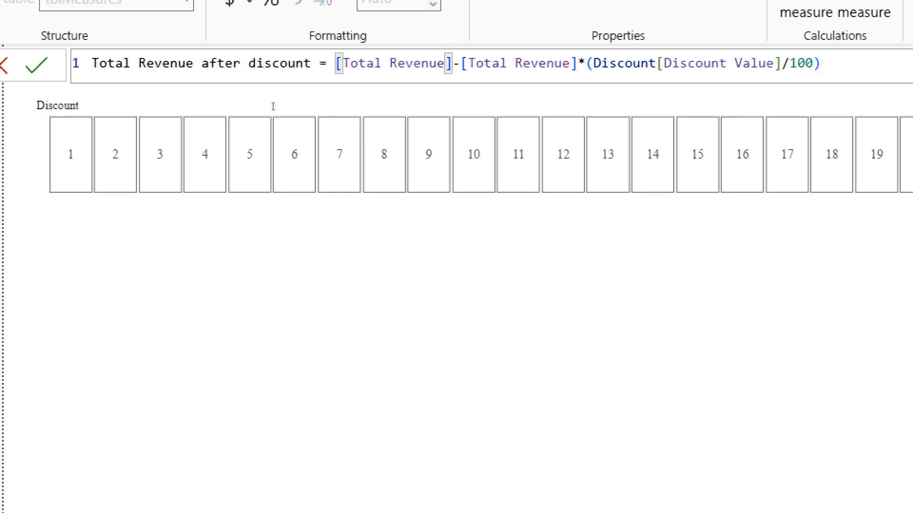
key("Right")
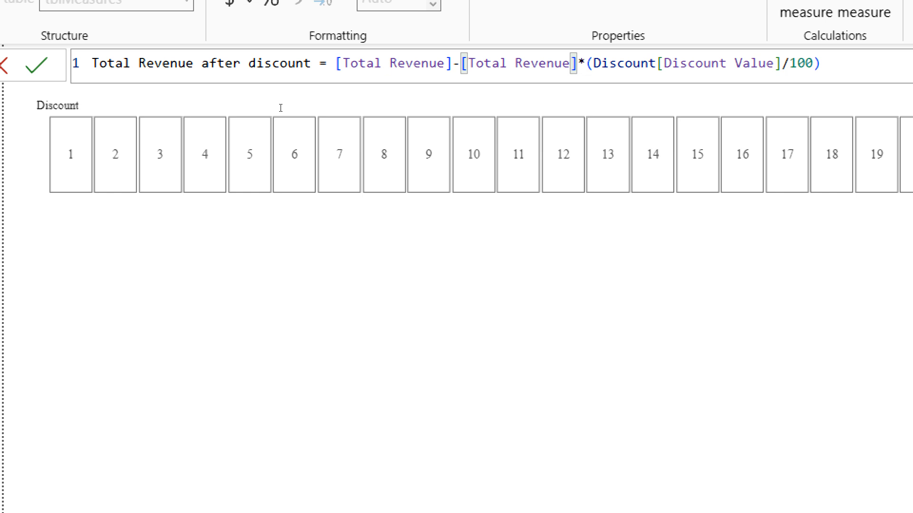
type("(")
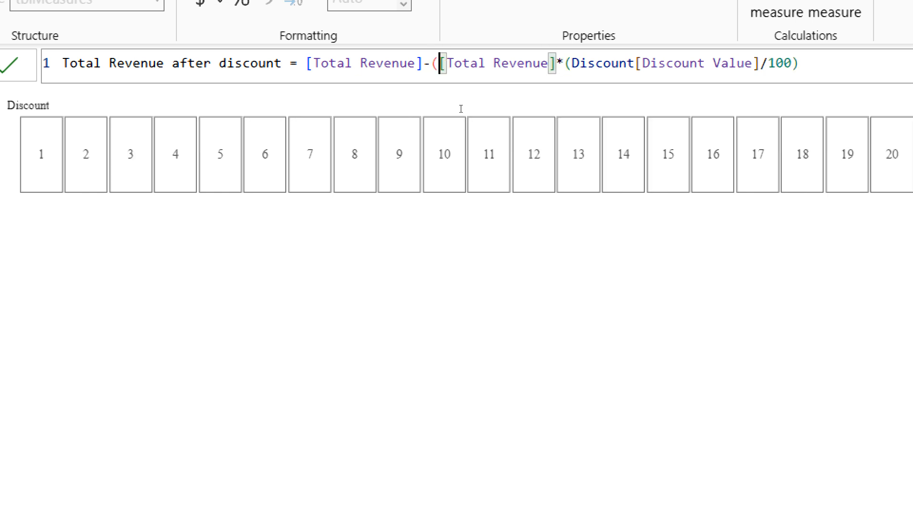
key("End")
type(")")
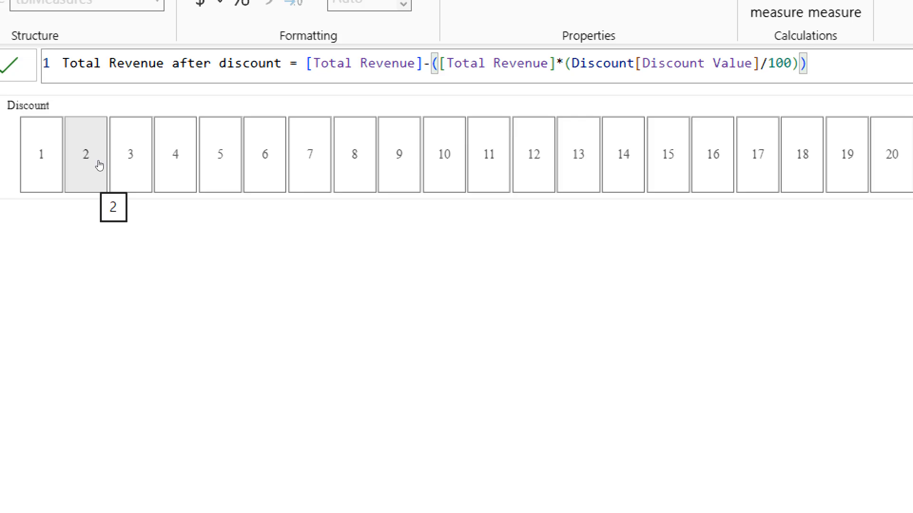
key("Return")
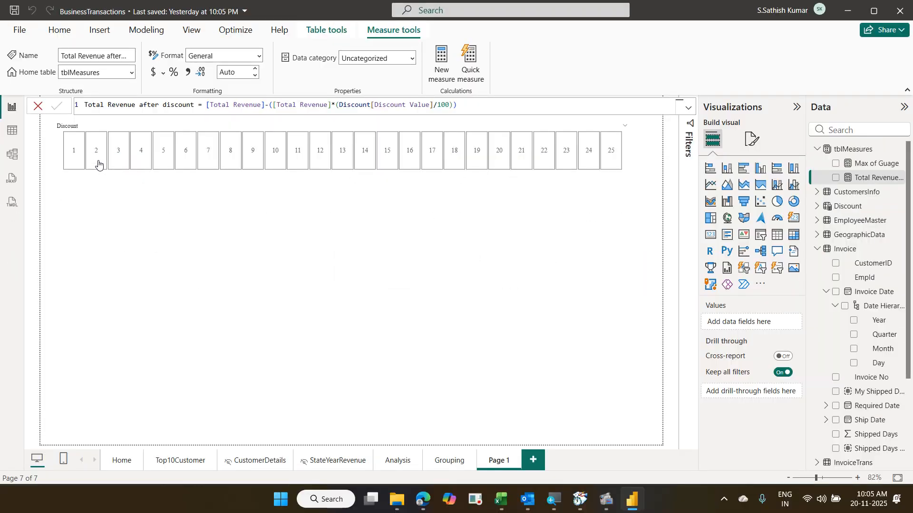
- Add a new column chart to the report page and enlarge it below the Discount slicer
left_click(180, 269)
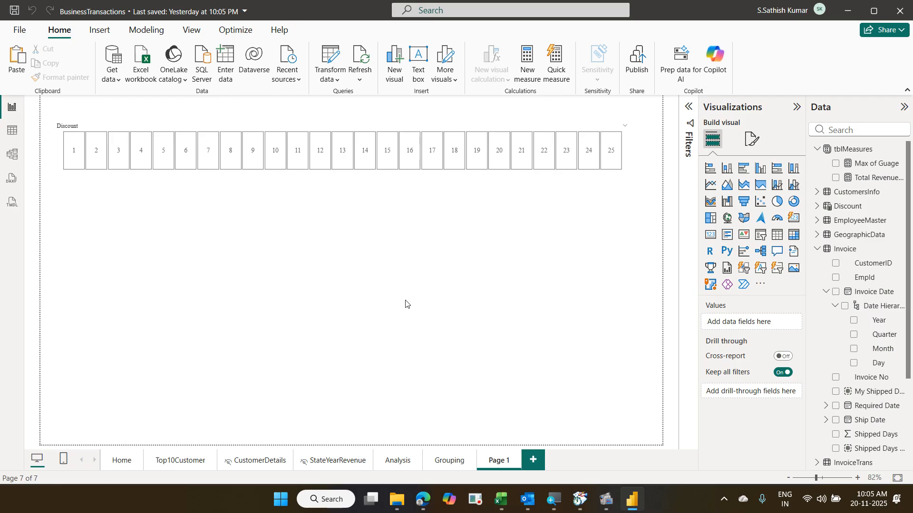
left_click(761, 169)
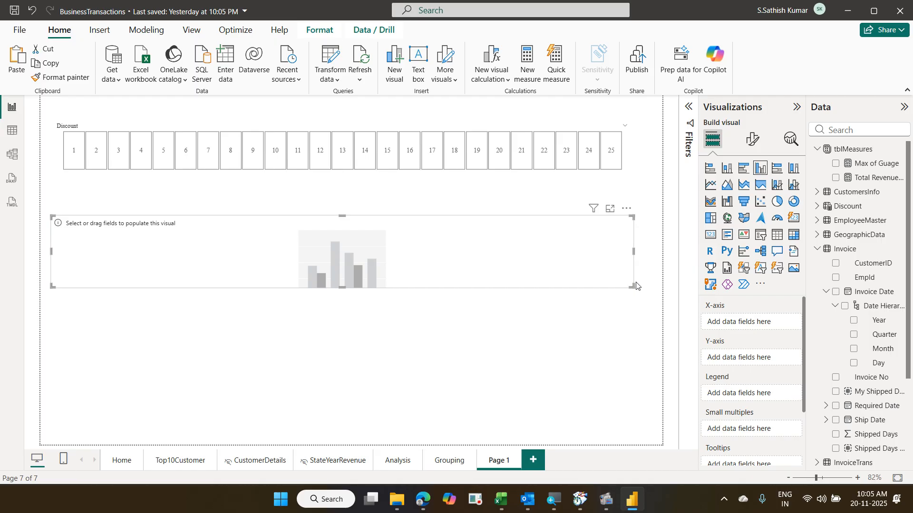
left_click_drag(632, 287, 461, 408)
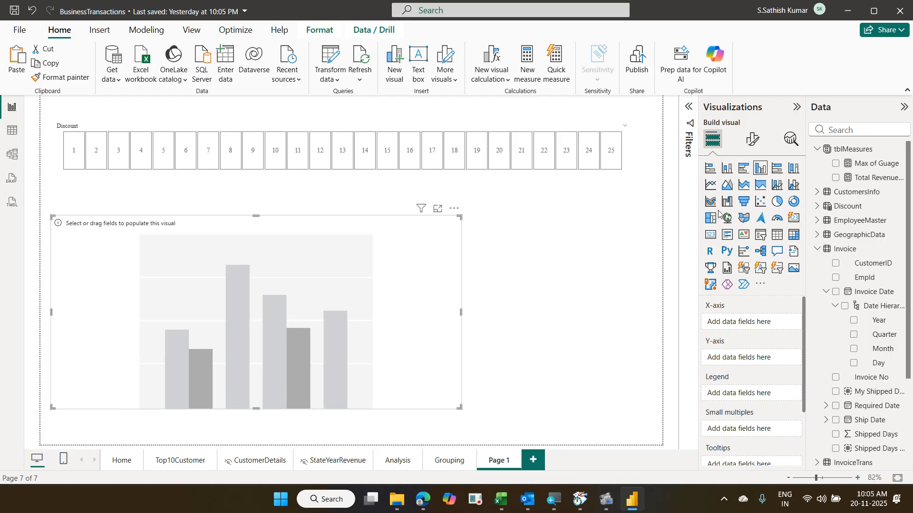
- Put Region Name on the axis, with Total Revenue and Total Revenue after discount as values
left_click(841, 129)
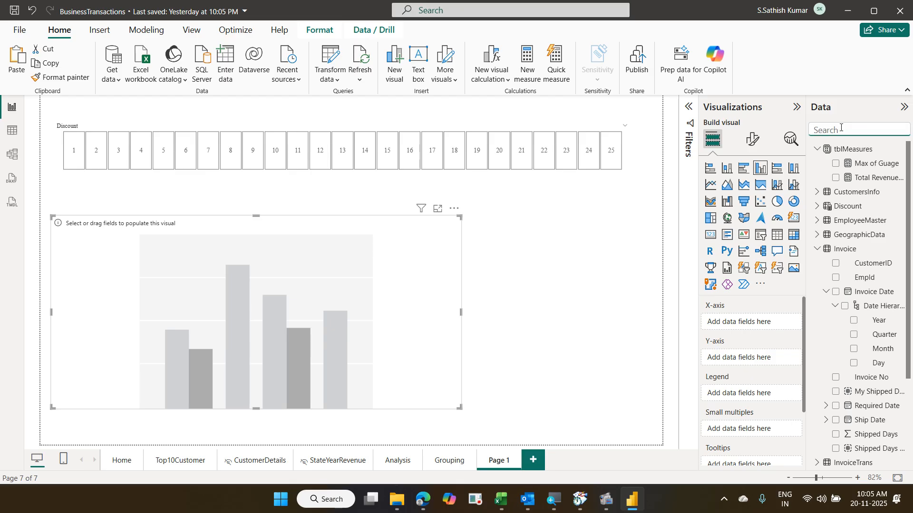
type("reg")
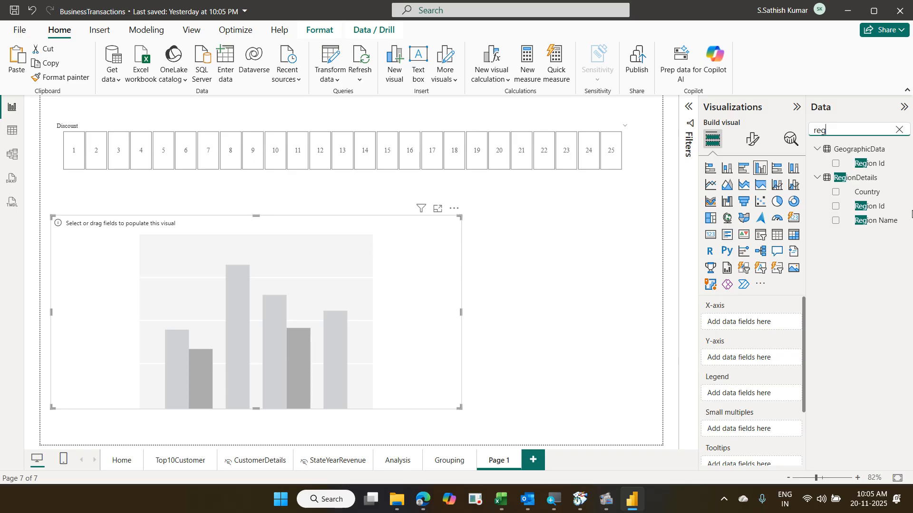
left_click_drag(885, 220, 769, 322)
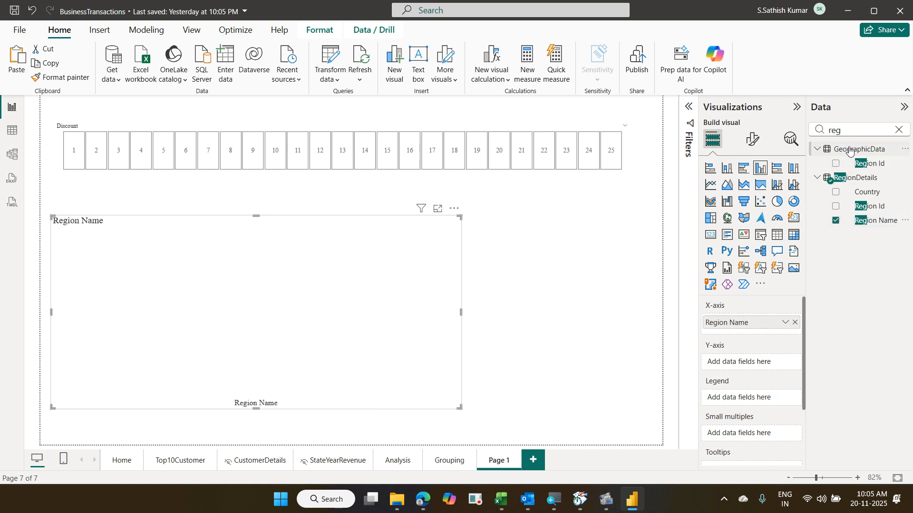
left_click_drag(853, 129, 810, 123)
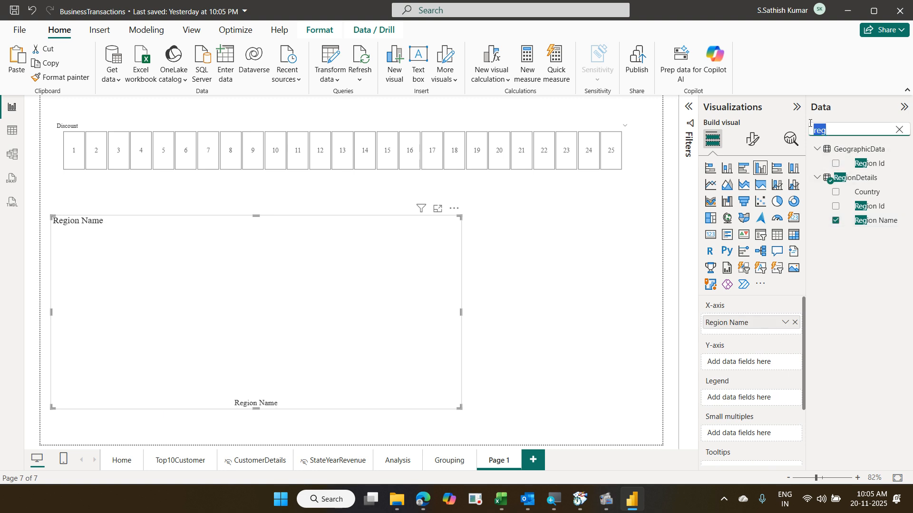
type("tot")
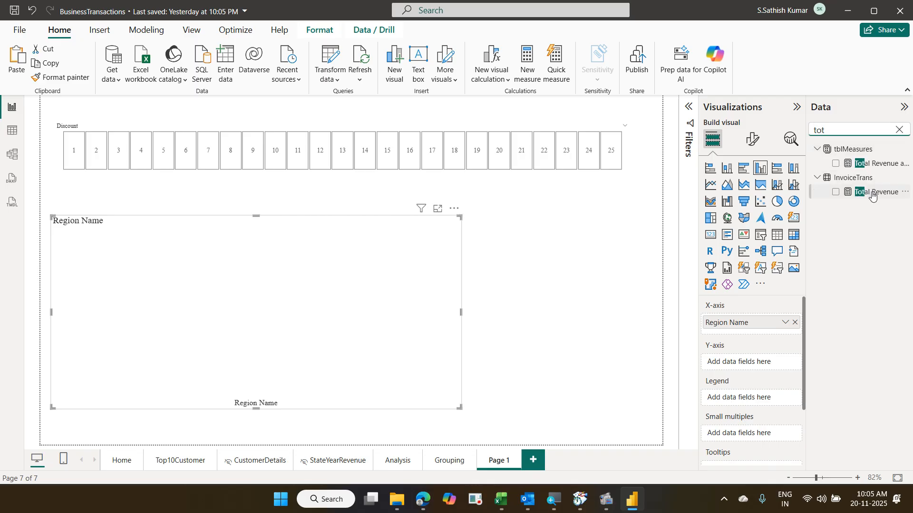
left_click_drag(872, 192, 762, 363)
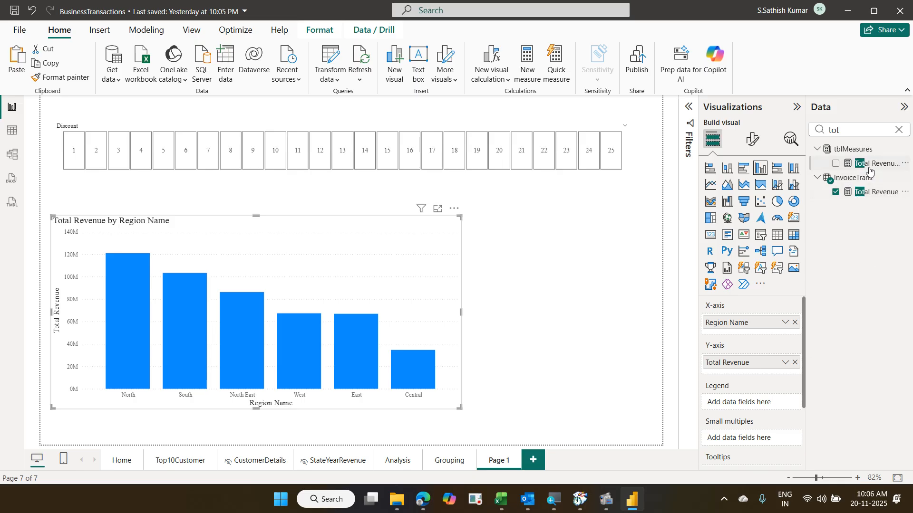
left_click_drag(869, 170, 767, 375)
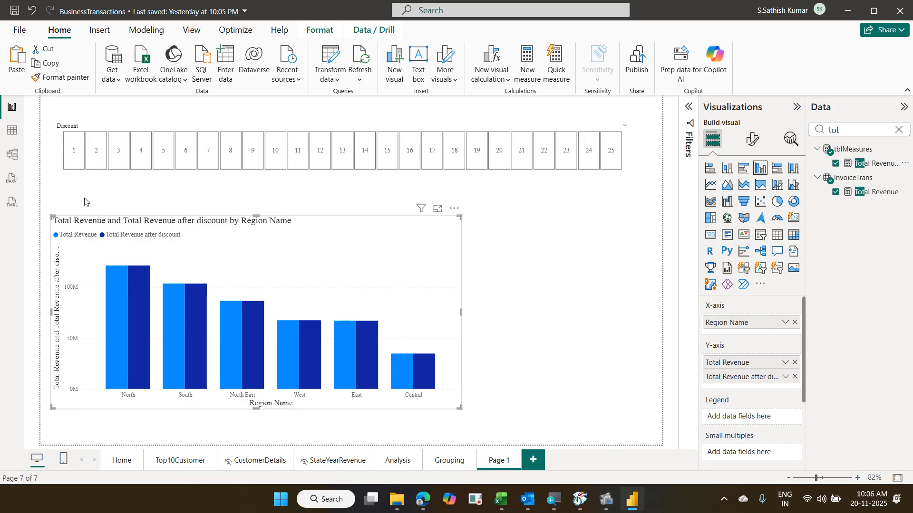
- Step the Discount slicer through values 1 to 9 in turn
left_click(74, 167)
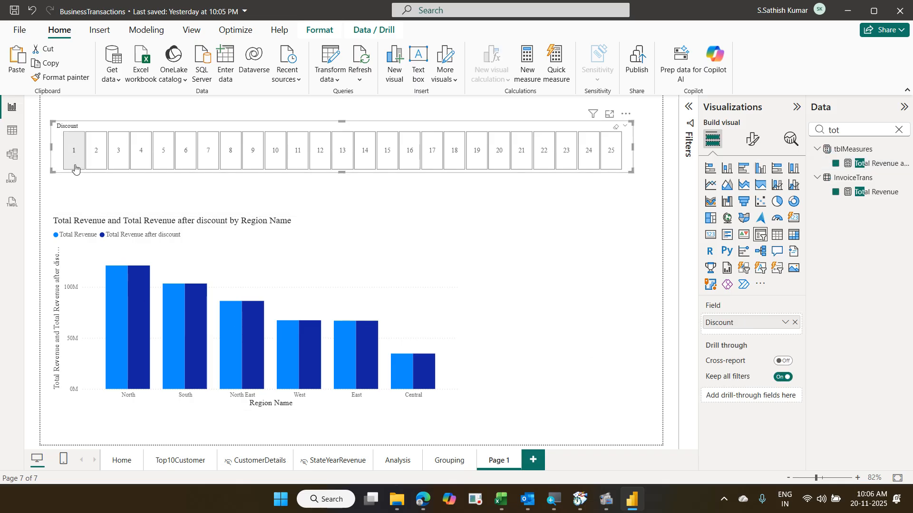
left_click(75, 167)
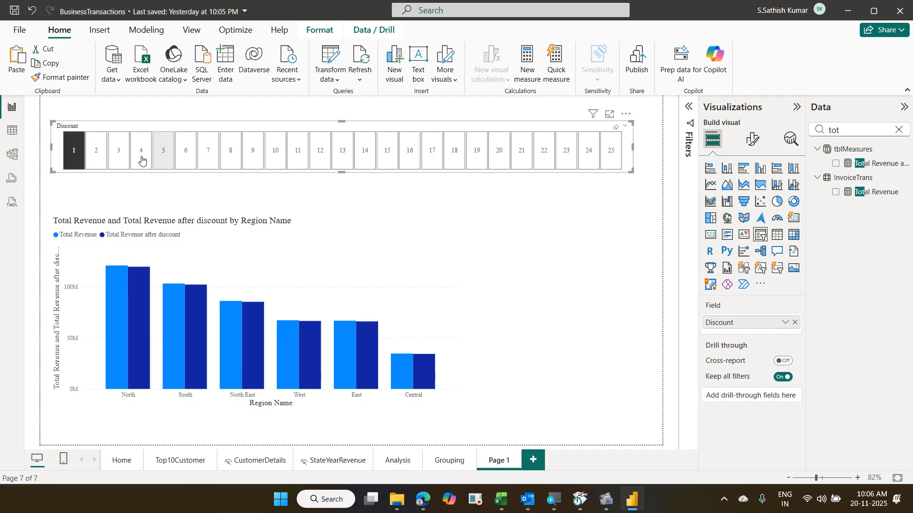
left_click(103, 158)
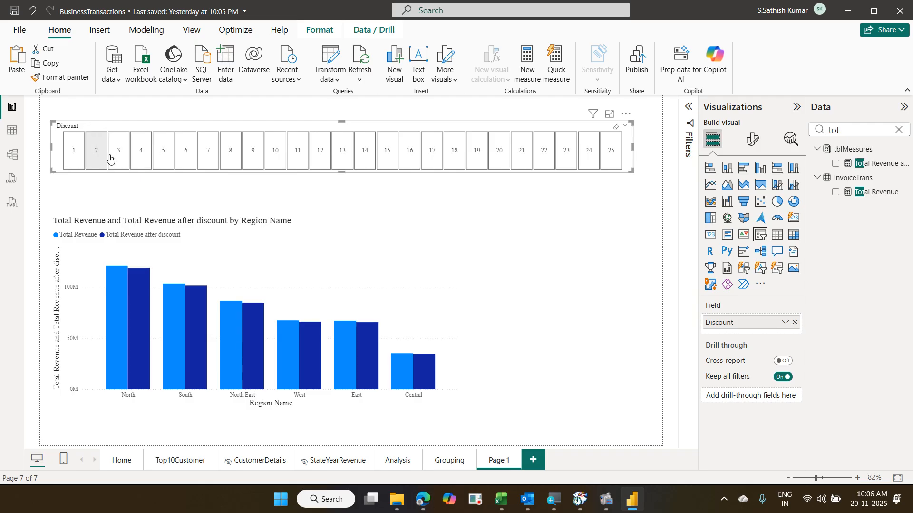
left_click(112, 158)
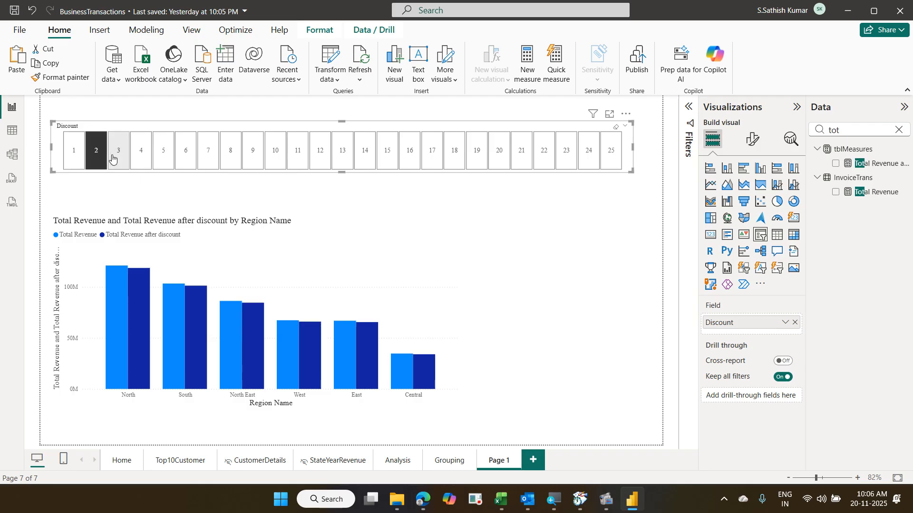
left_click(139, 160)
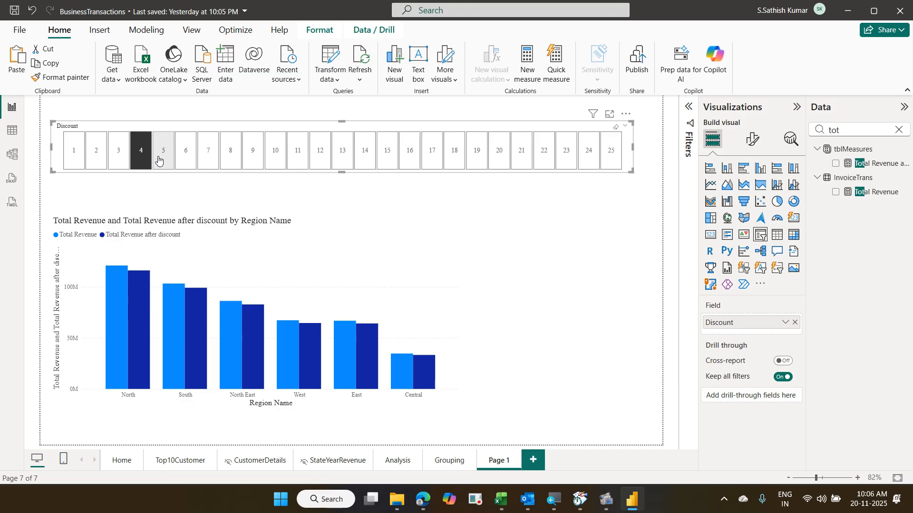
left_click(158, 161)
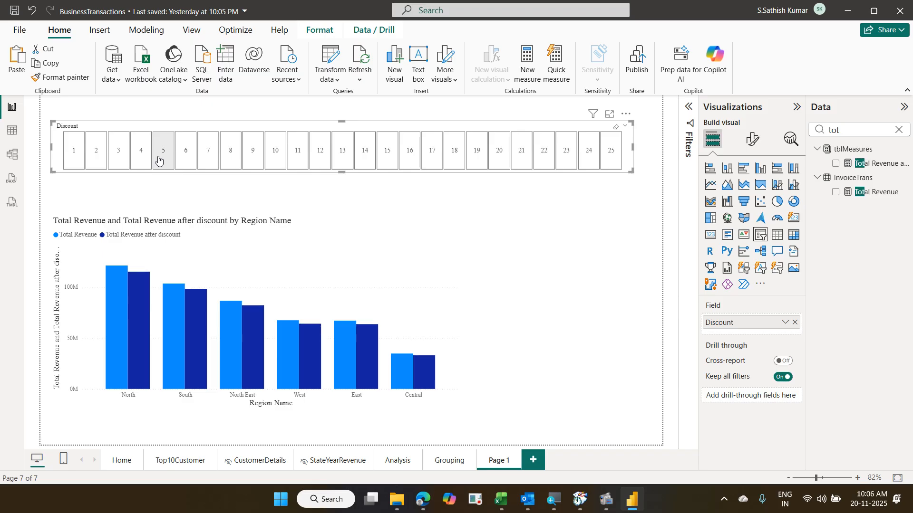
left_click(182, 163)
left_click(212, 163)
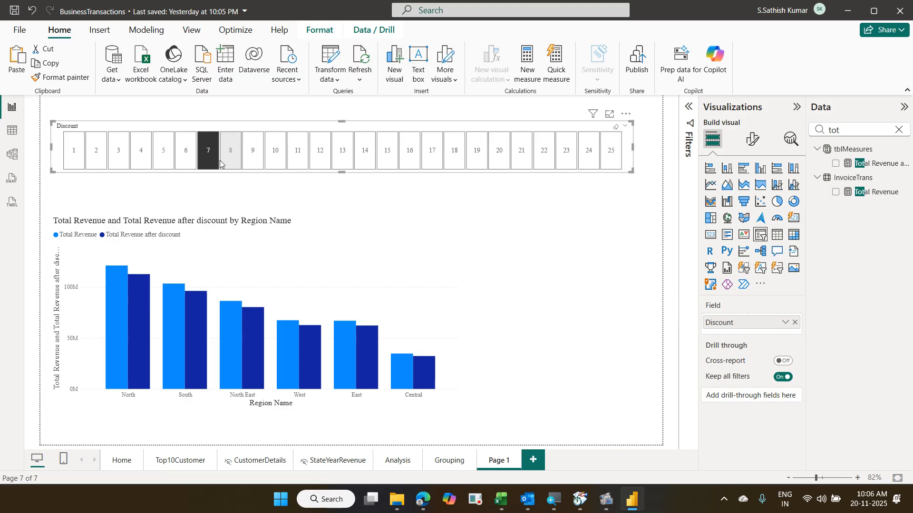
left_click(229, 165)
left_click(252, 164)
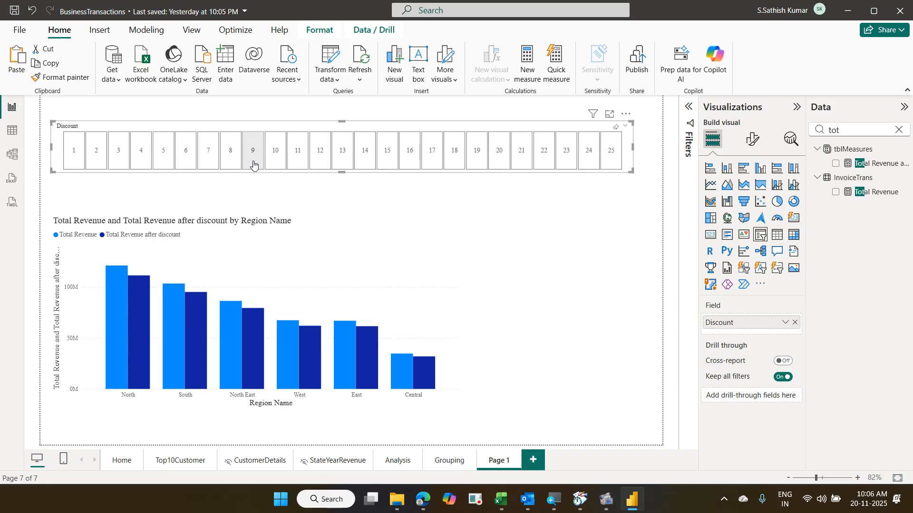
- Shrink the revenue column chart and paste a duplicate of it
left_click(440, 328)
left_click_drag(460, 408, 400, 419)
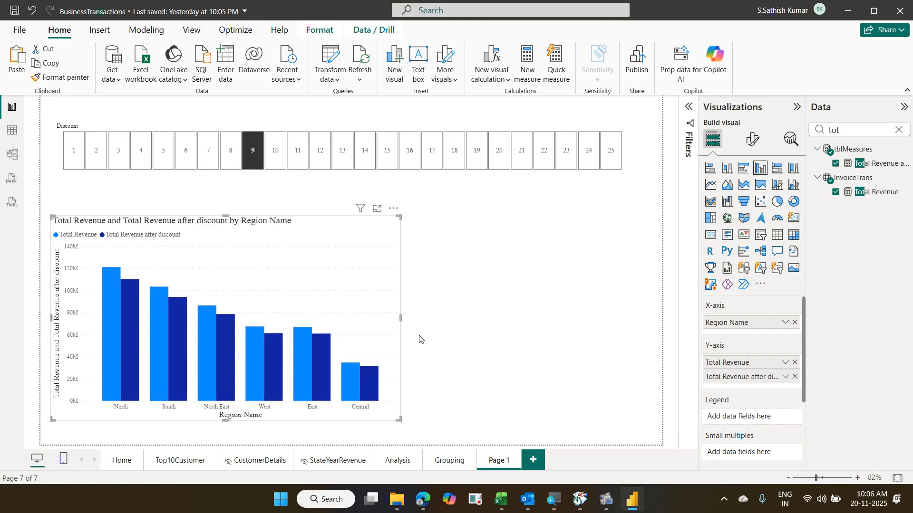
key("ctrl+v")
- Move the chart copy right, convert it to a table, narrow it, and clear Discount 9
left_click_drag(361, 309, 617, 310)
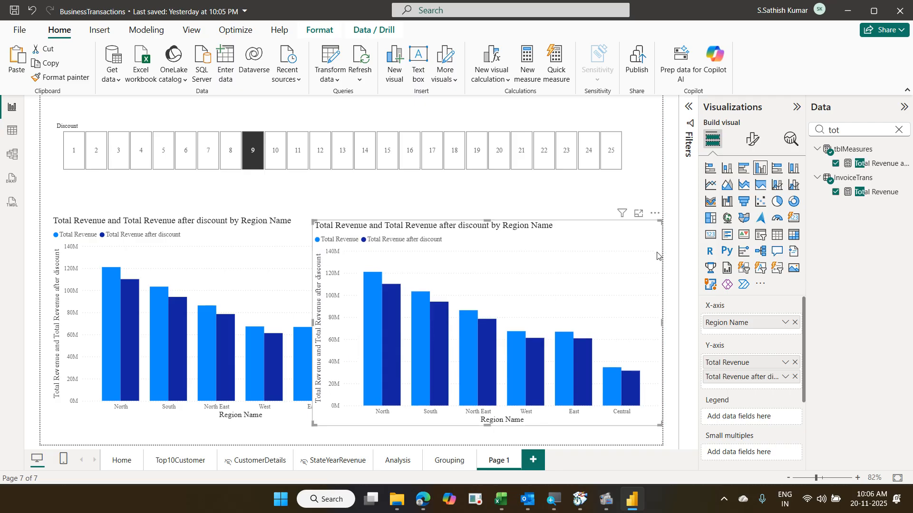
left_click(777, 235)
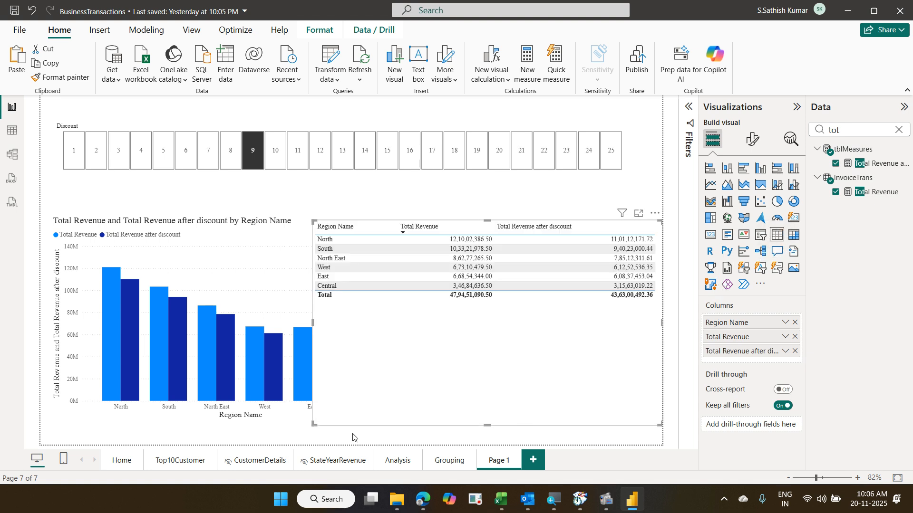
left_click_drag(313, 424, 425, 427)
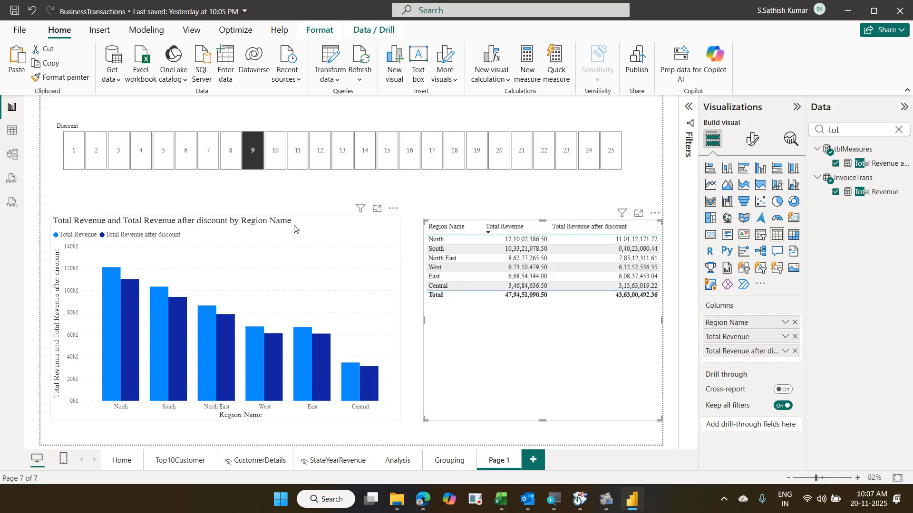
left_click(263, 168)
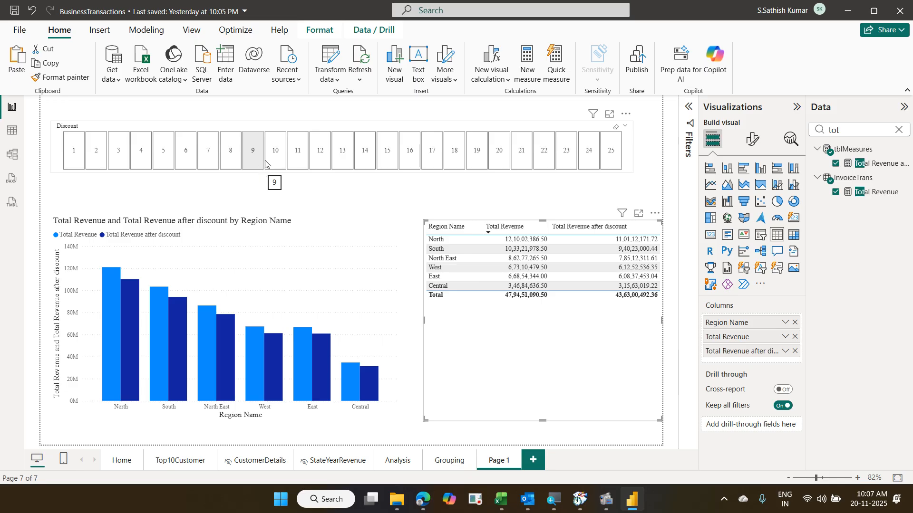
- Step Discount through 9 to 15, reset it to 1, and show the after-discount measure's formula
left_click(261, 167)
left_click(275, 162)
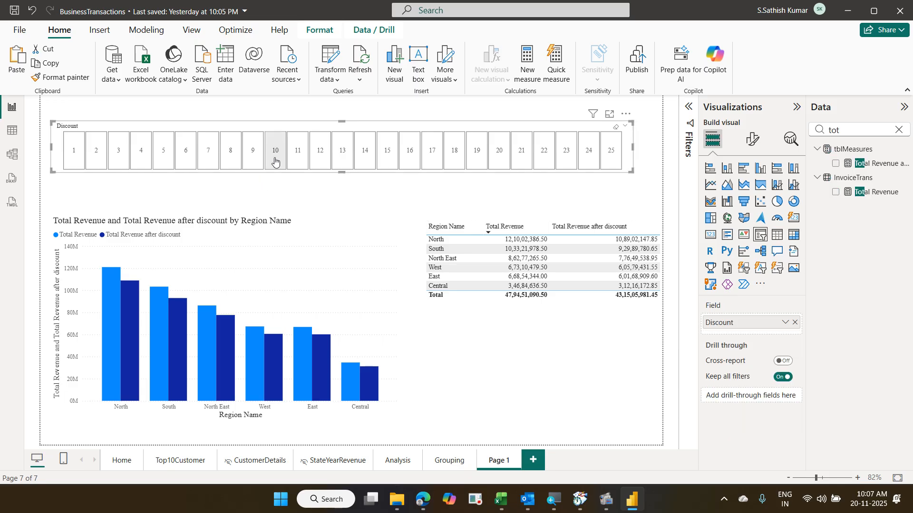
left_click(301, 157)
left_click(318, 158)
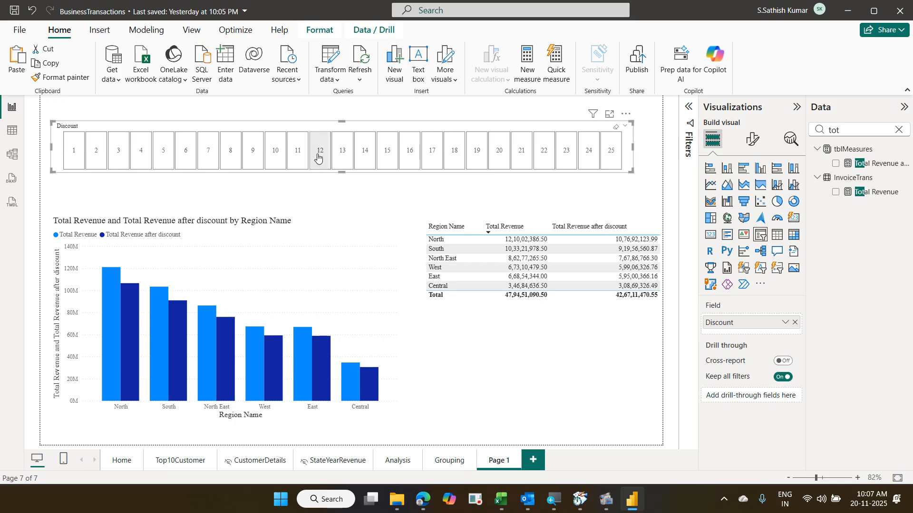
left_click(342, 157)
left_click(359, 158)
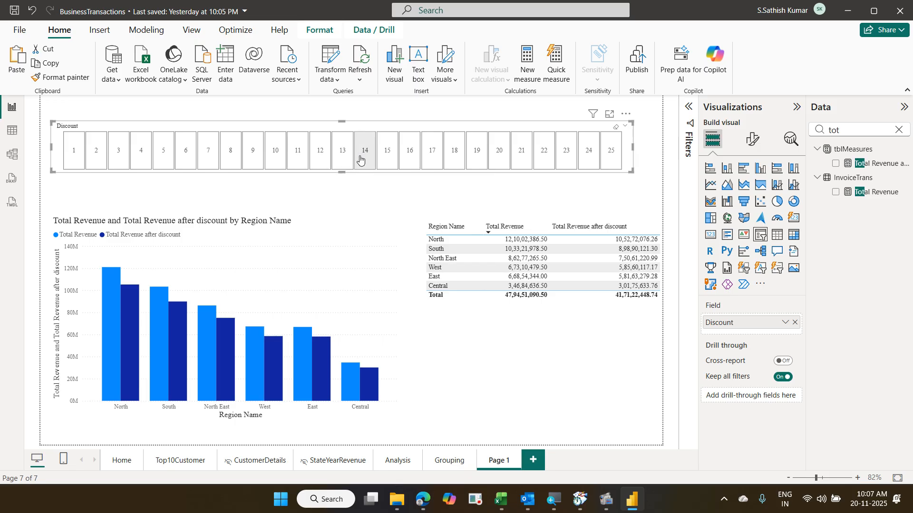
left_click(391, 160)
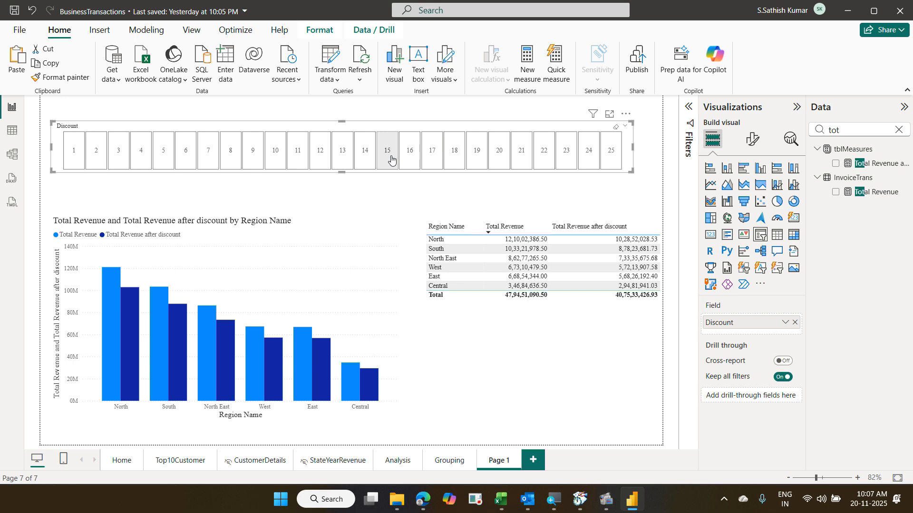
left_click(74, 156)
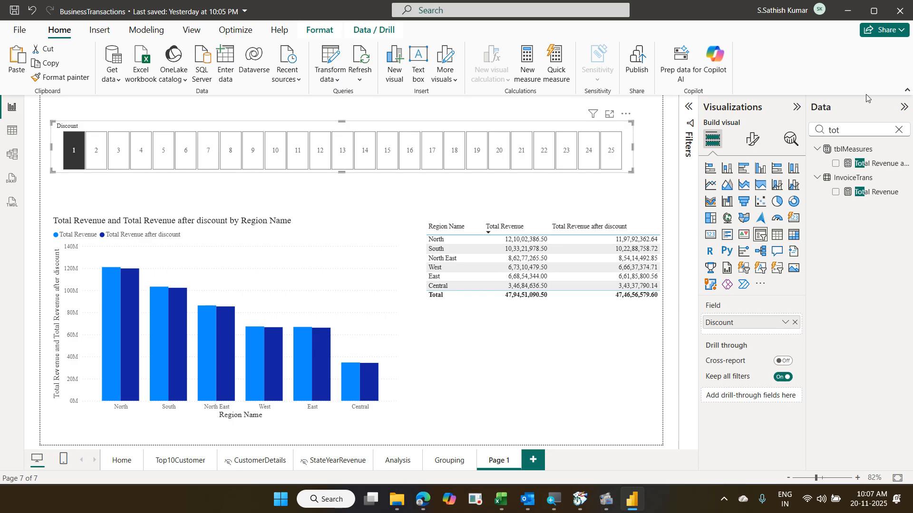
left_click(862, 163)
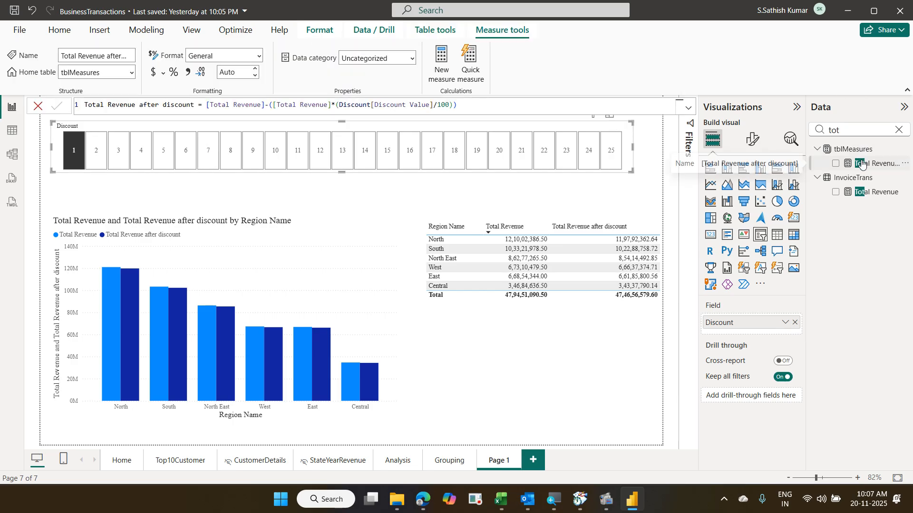
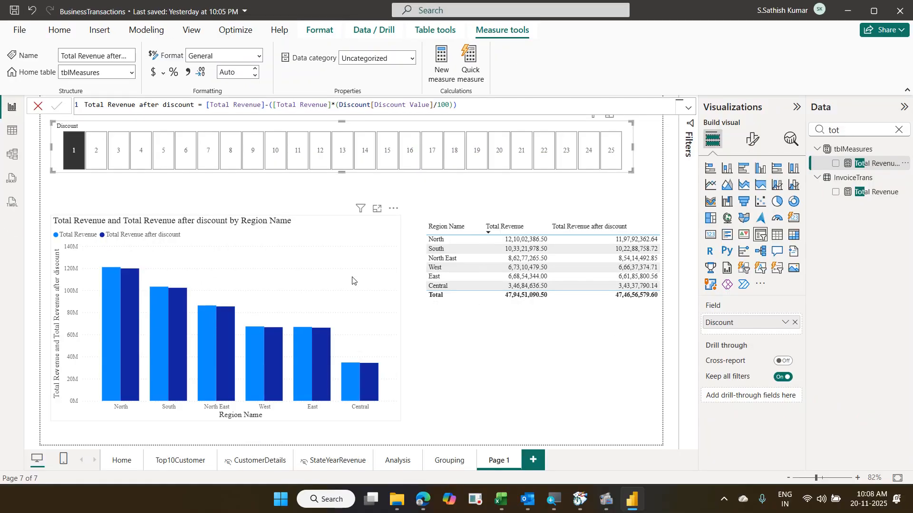
- Select the revenue column chart, then the revenue table so its fields can be edited
left_click(376, 269)
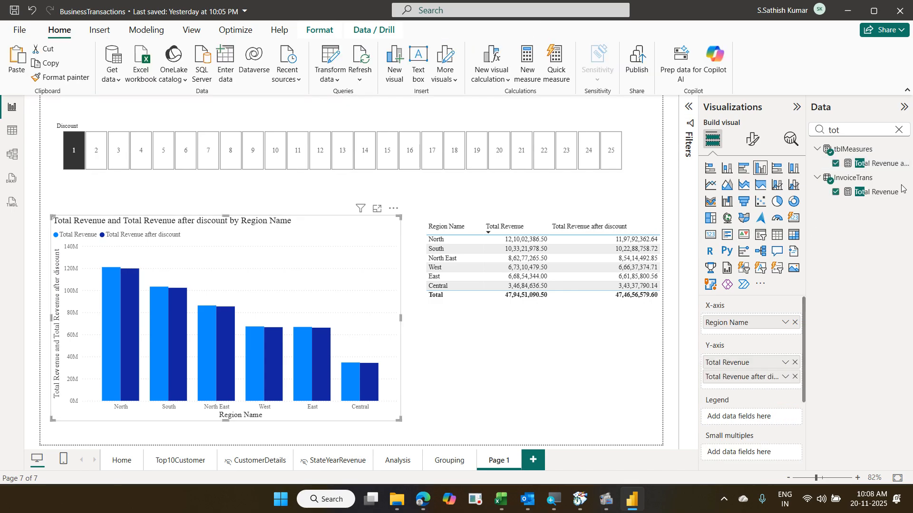
left_click(495, 343)
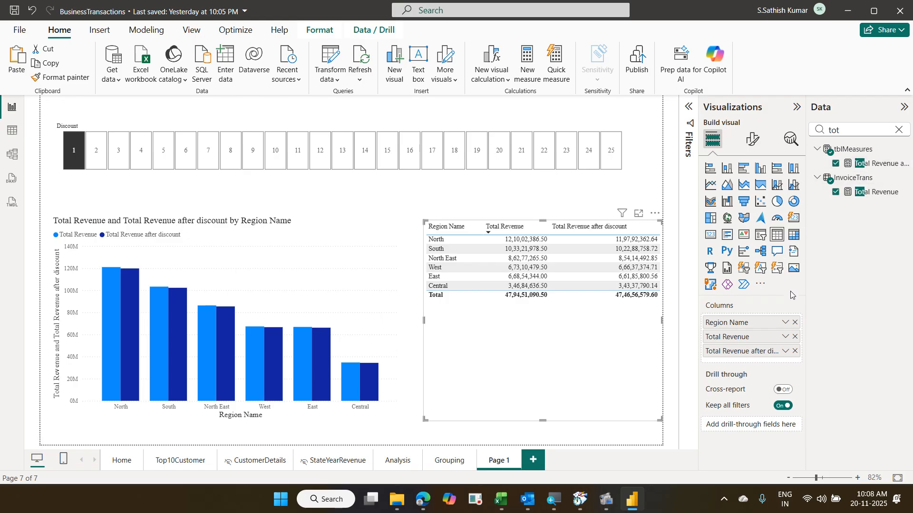
- Replace Region Name with CustomerName as the revenue table's column, found by searching 'cu'
left_click(794, 323)
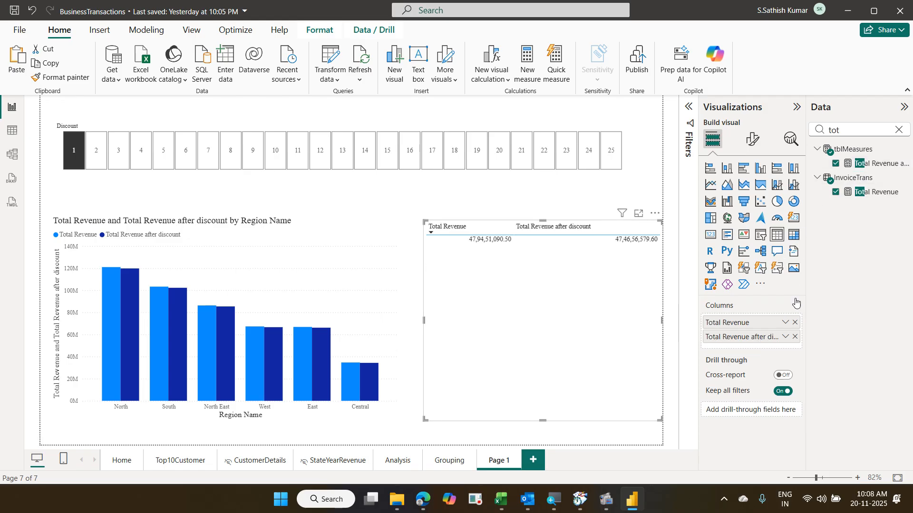
double_click(831, 131)
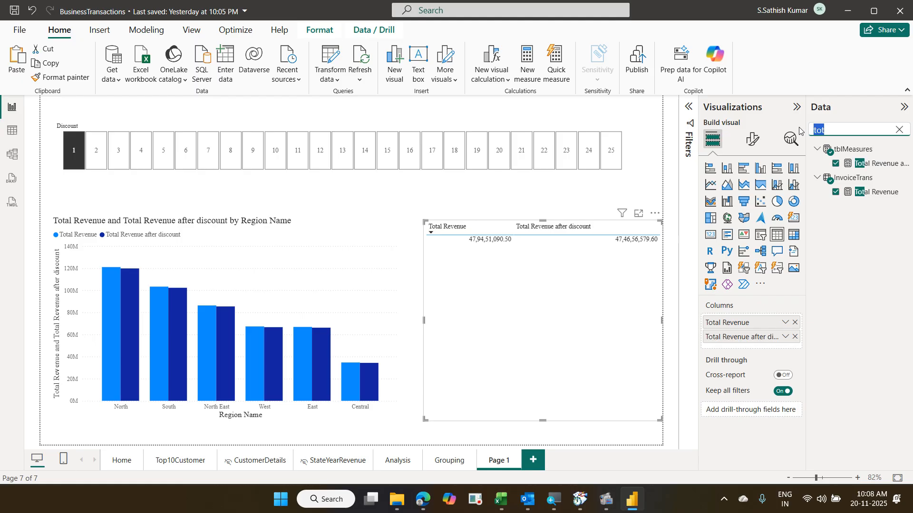
type("cu")
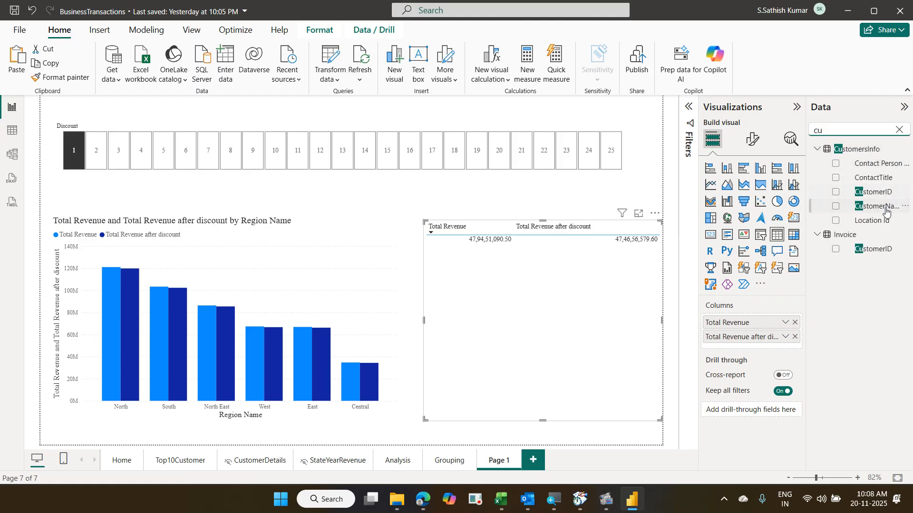
left_click_drag(879, 206, 774, 321)
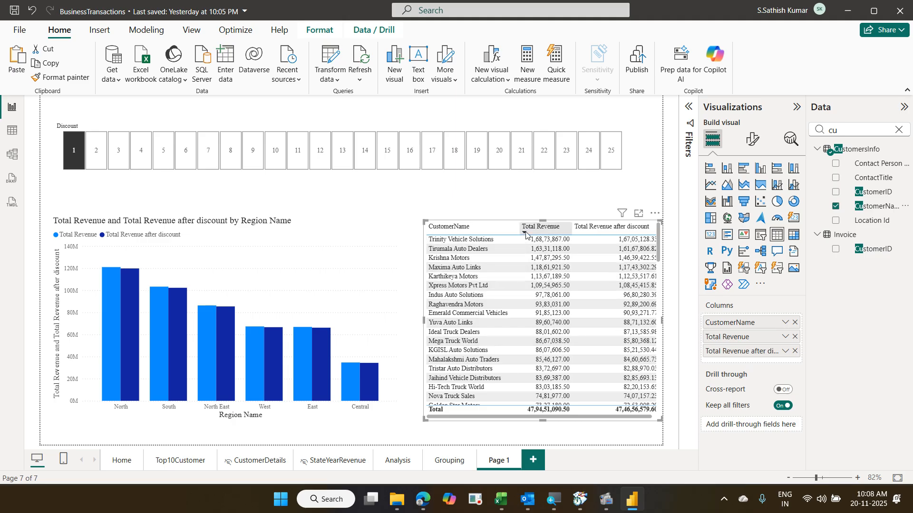
- Step the Discount slicer through 2, 3, 4 and 5
left_click(101, 151)
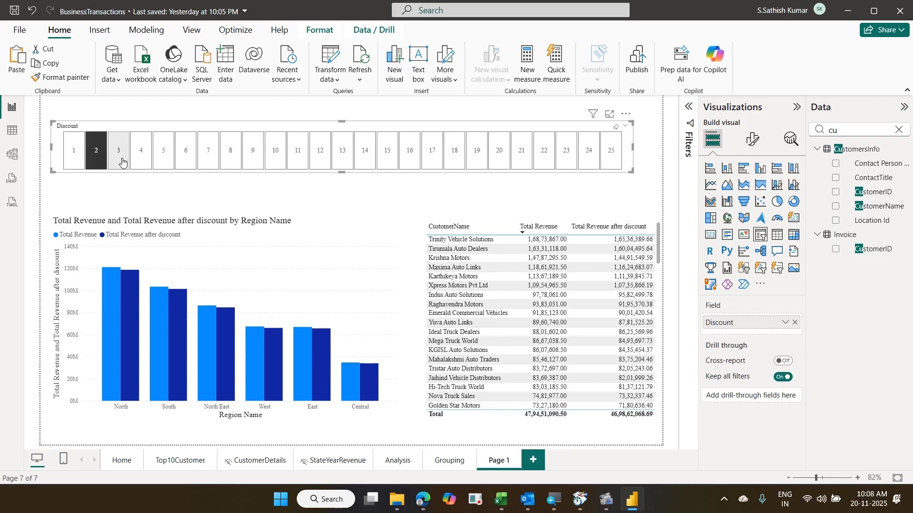
left_click(121, 162)
left_click(141, 160)
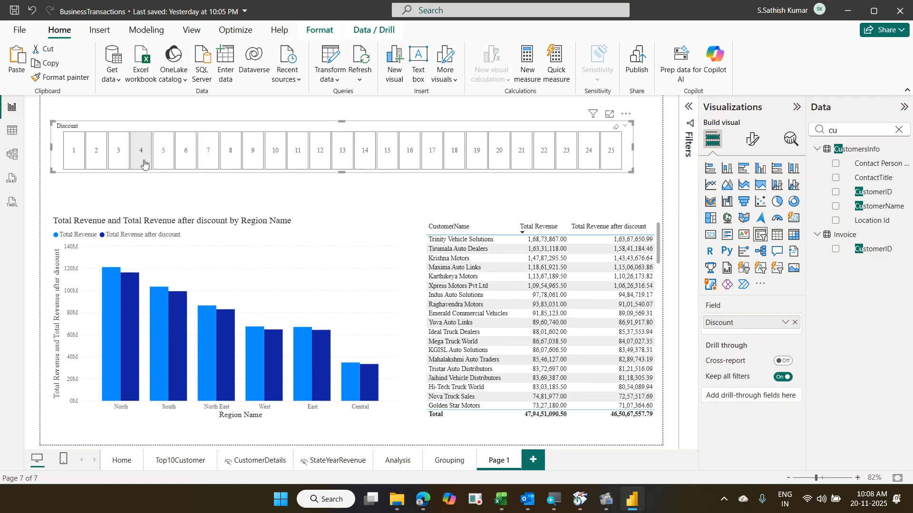
left_click(172, 160)
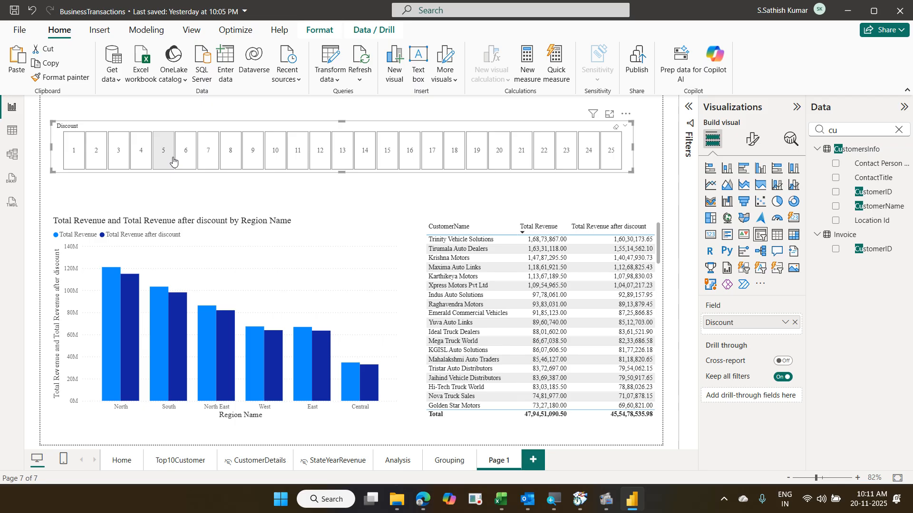
- Set the Discount slicer to 5, giving 45,54,78,535.98 total revenue after discount
left_click(173, 161)
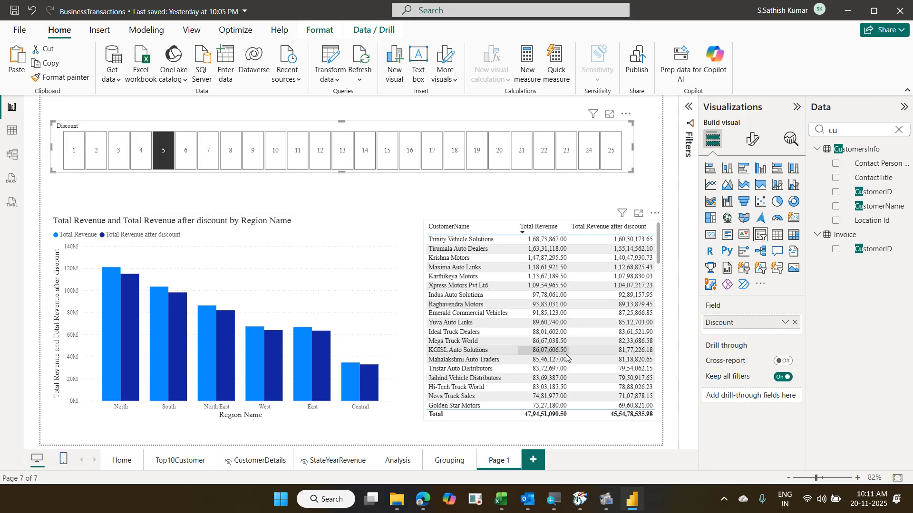
- Change the Page 1 tab name to 'WhatIf'
double_click(503, 461)
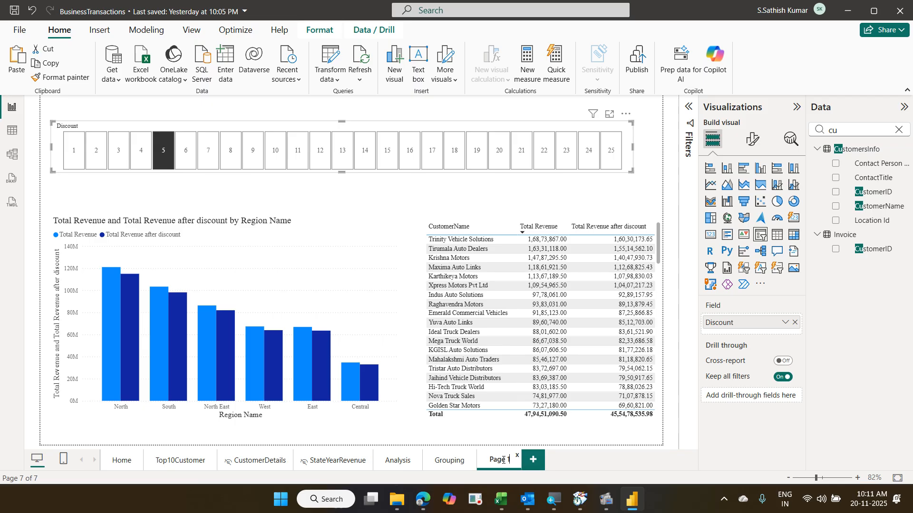
key("BackSpace")
key("BackSpace")
key("BackSpace")
key("BackSpace")
key("BackSpace")
key("BackSpace")
type("WhatIf")
key("Return")
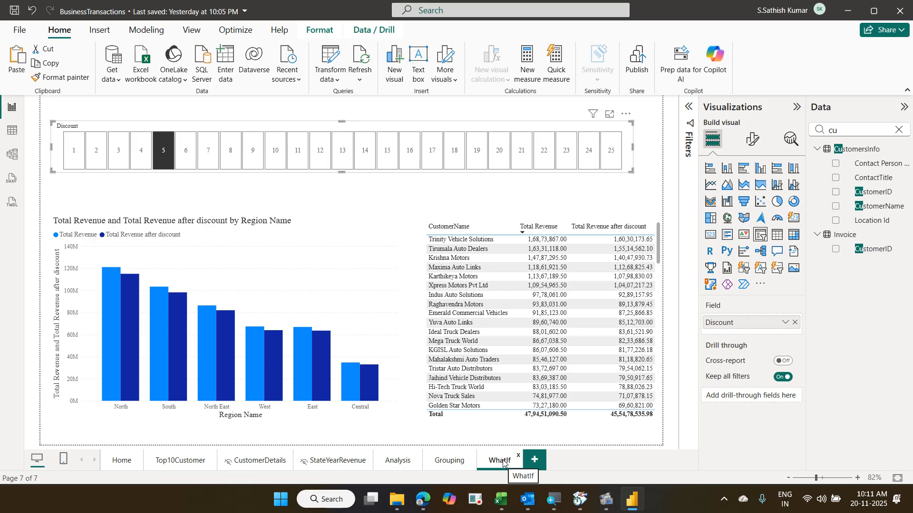
- Add a blank eighth report page, Page 1
left_click(534, 461)
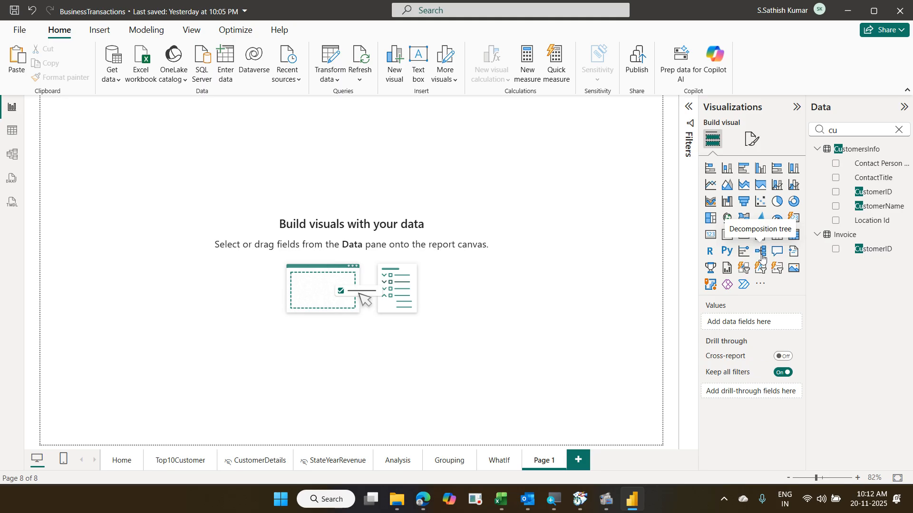
- Place a decomposition tree enlarged to fill the new page, then go to the Analysis page
left_click(762, 252)
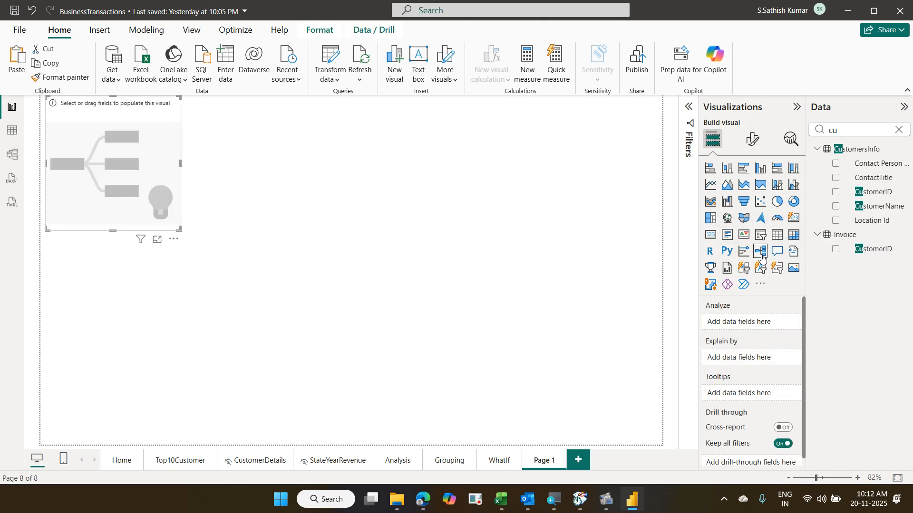
left_click_drag(139, 120, 135, 145)
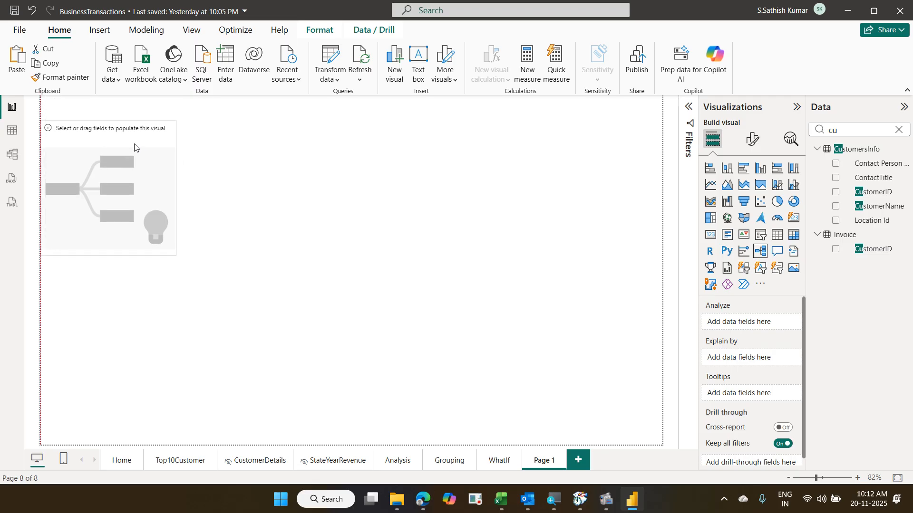
left_click_drag(173, 256, 643, 426)
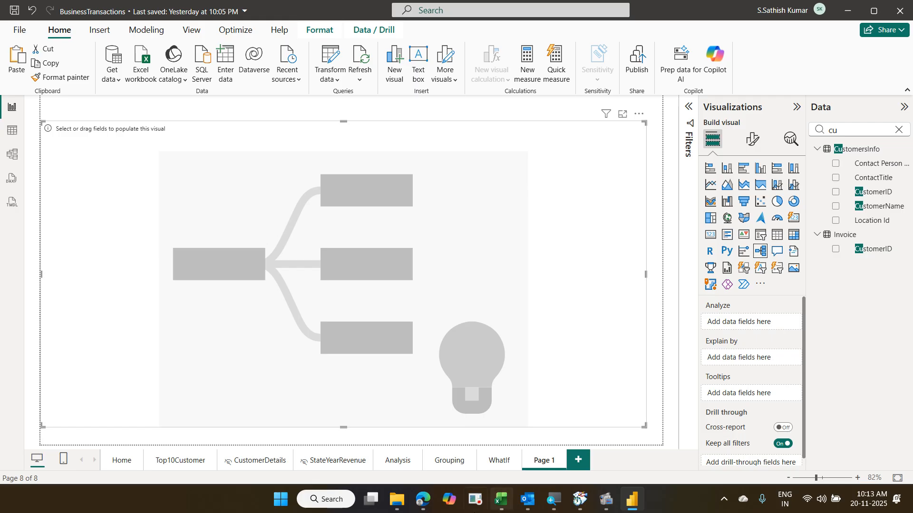
left_click(398, 460)
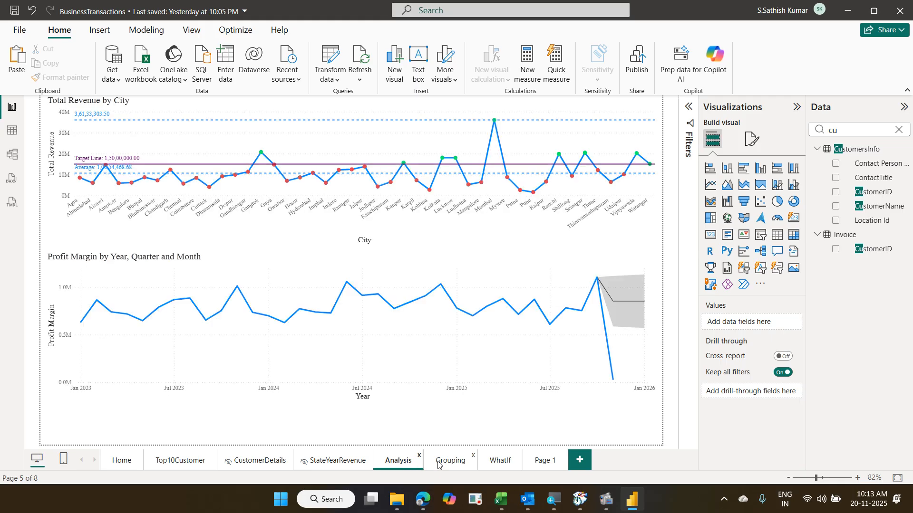
- Select the Profit Margin by Year, Quarter and Month chart, then return to Page 1
left_click(494, 263)
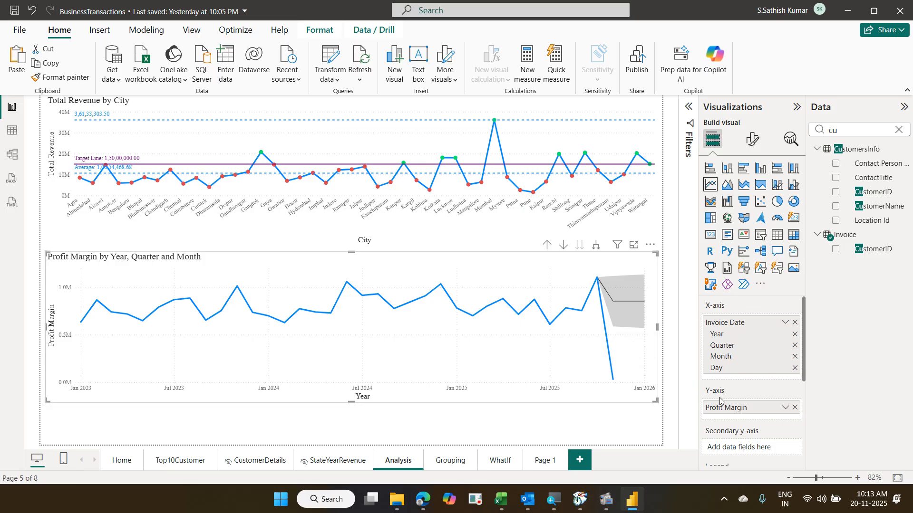
left_click(540, 460)
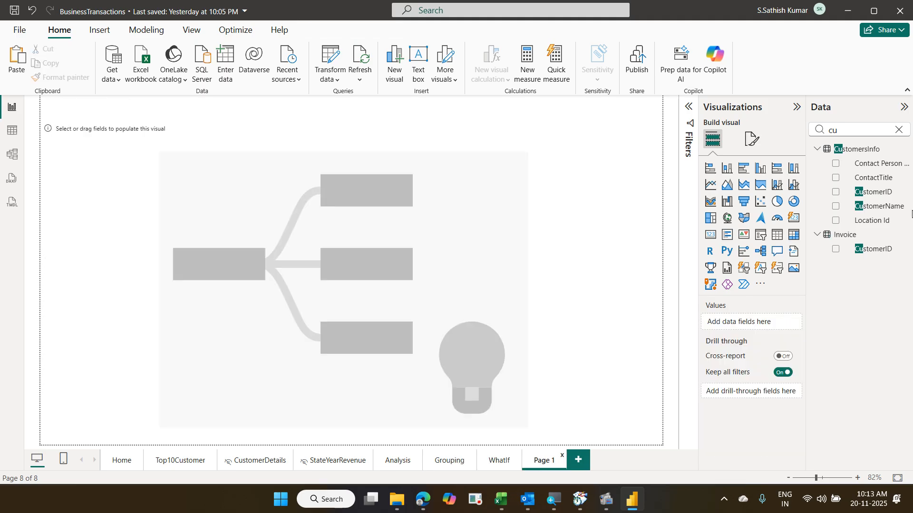
- Filter fields by 'tot', delete the accidentally created Total Revenue table, and select the decomposition tree
left_click_drag(870, 130, 799, 132)
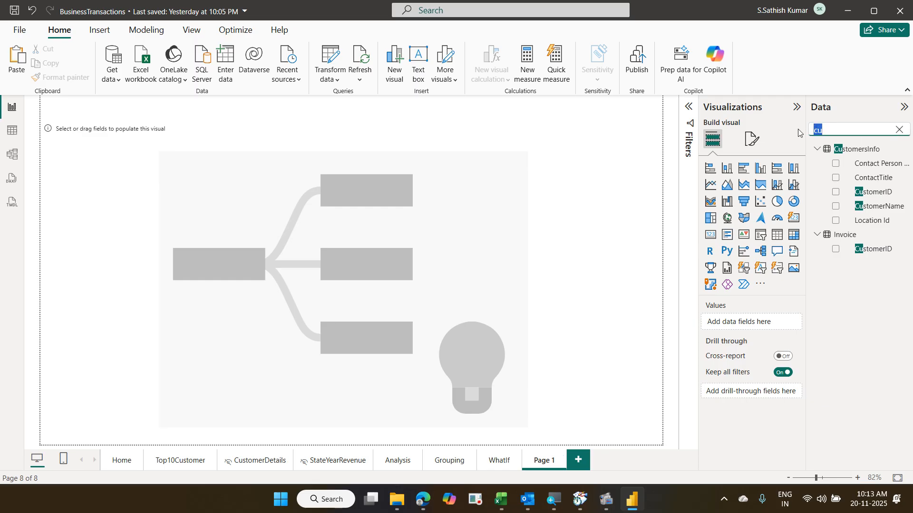
type("tot")
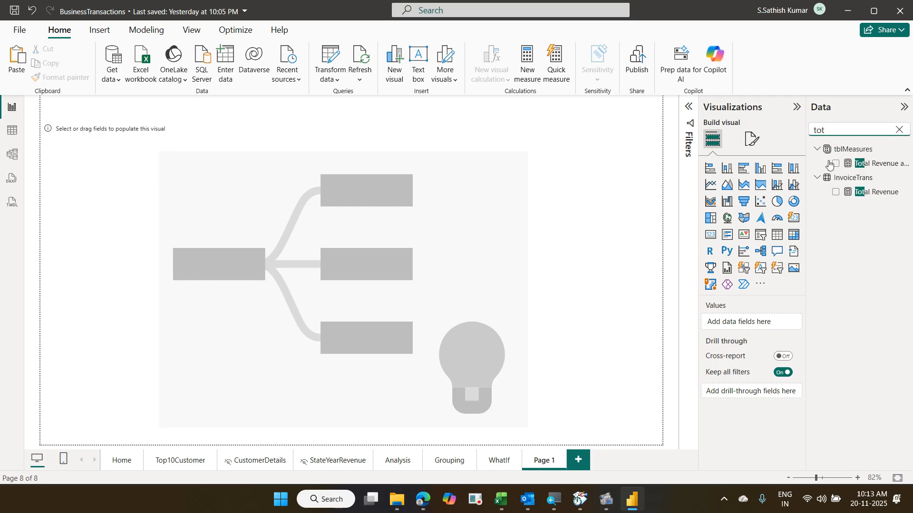
left_click_drag(876, 192, 766, 327)
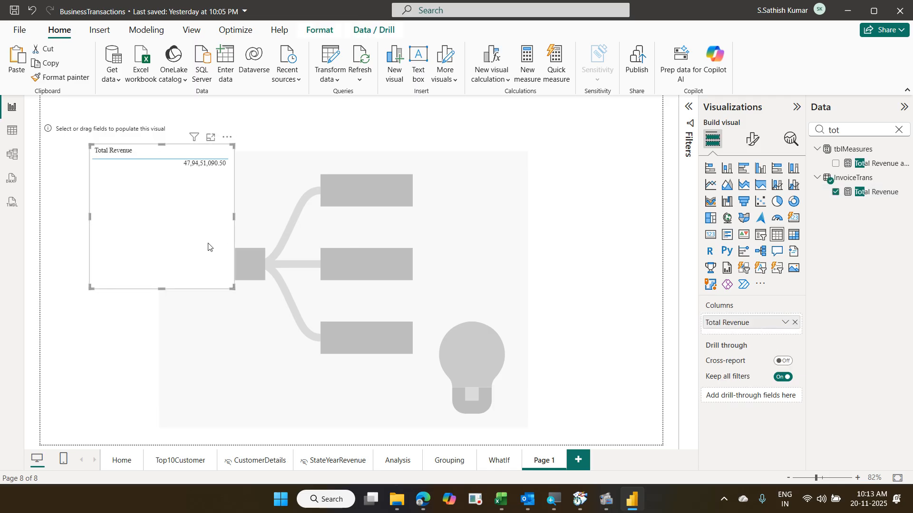
key("Delete")
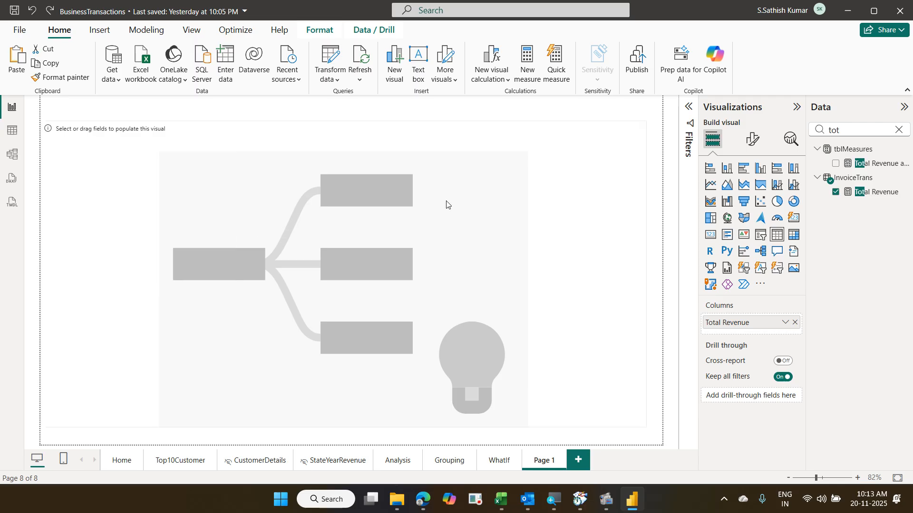
left_click(476, 199)
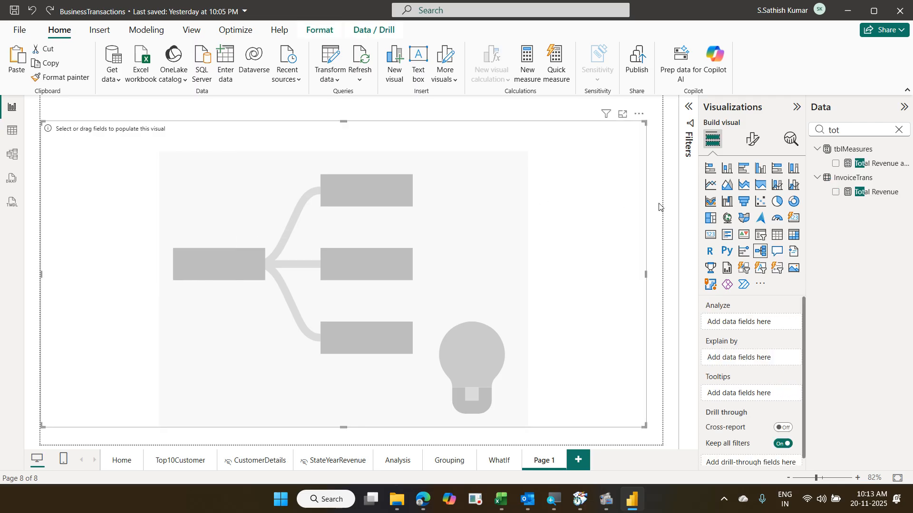
- Analyze Total Revenue in the decomposition tree, explained by Region Name
left_click_drag(858, 188, 753, 321)
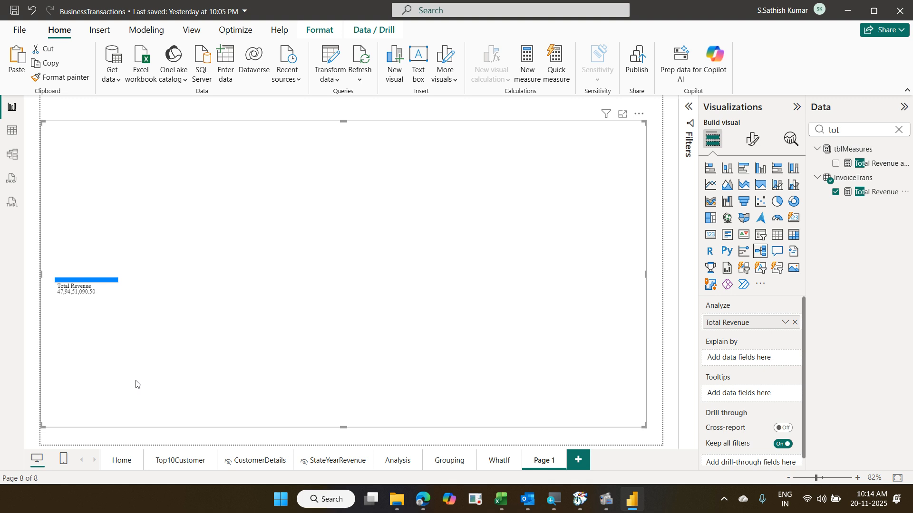
left_click(896, 130)
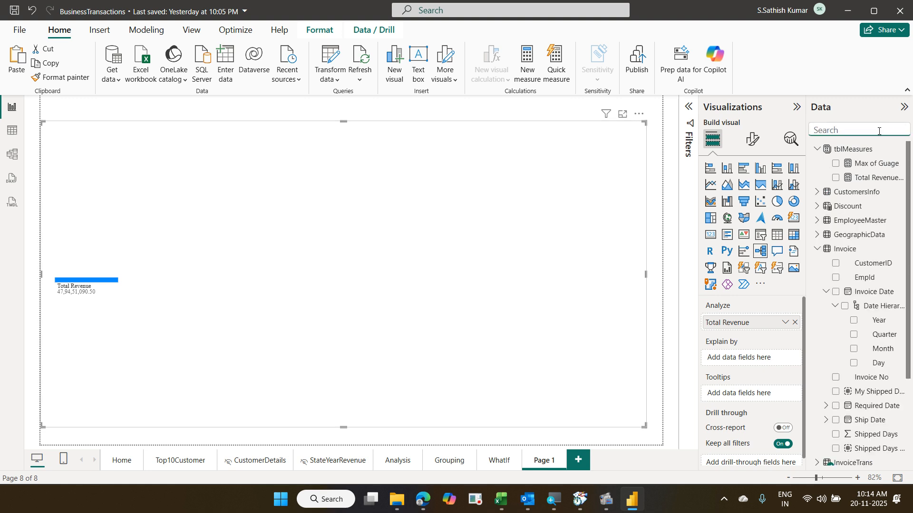
type("reg")
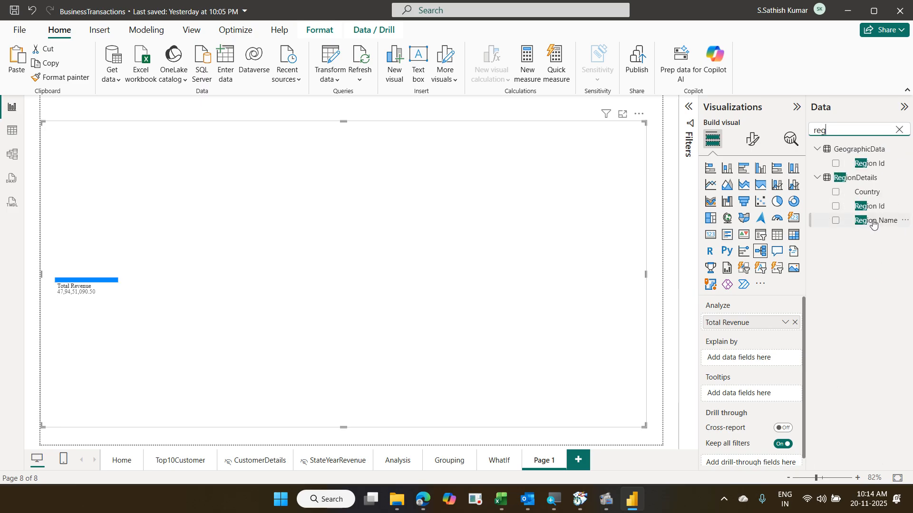
left_click_drag(872, 222, 758, 362)
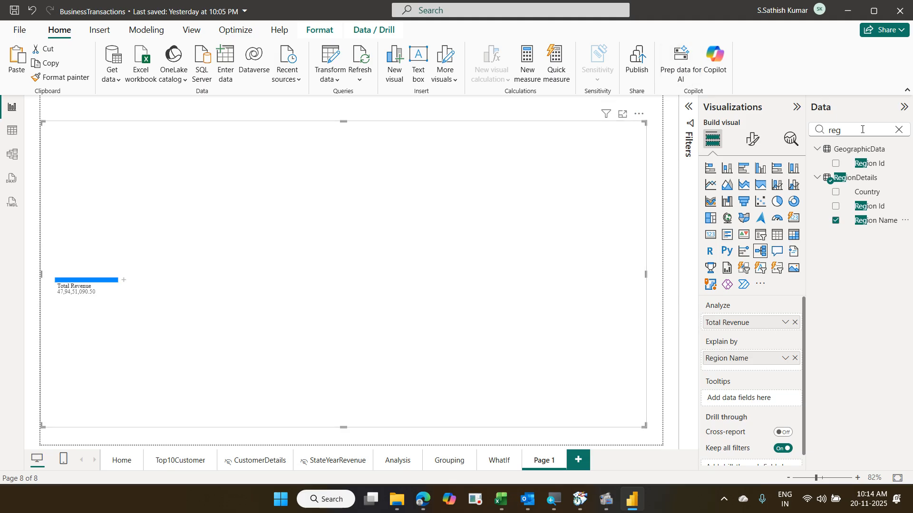
- Add States Name to the decomposition tree's Explain by fields
left_click(899, 130)
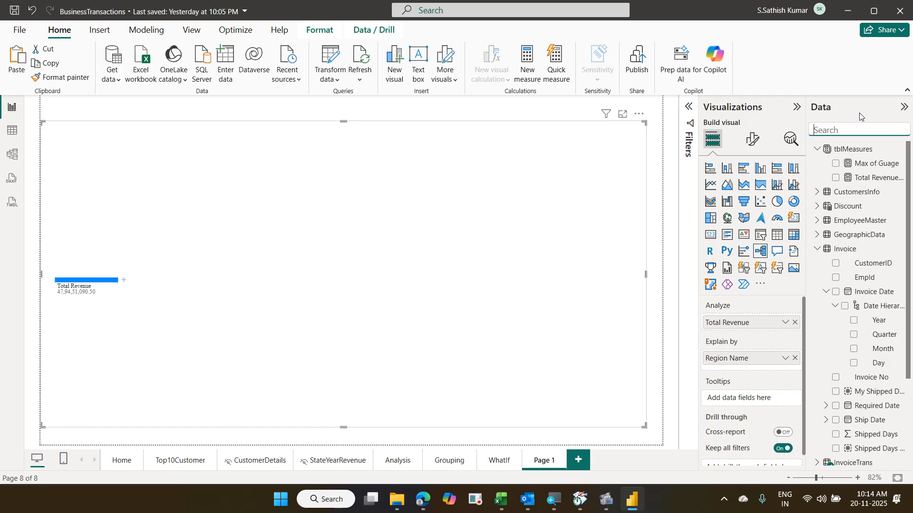
type("stat")
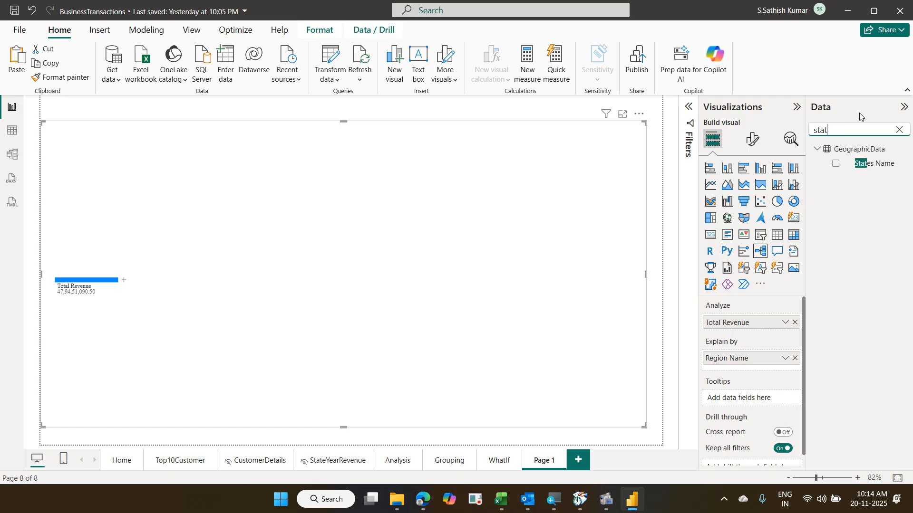
left_click_drag(880, 164, 767, 371)
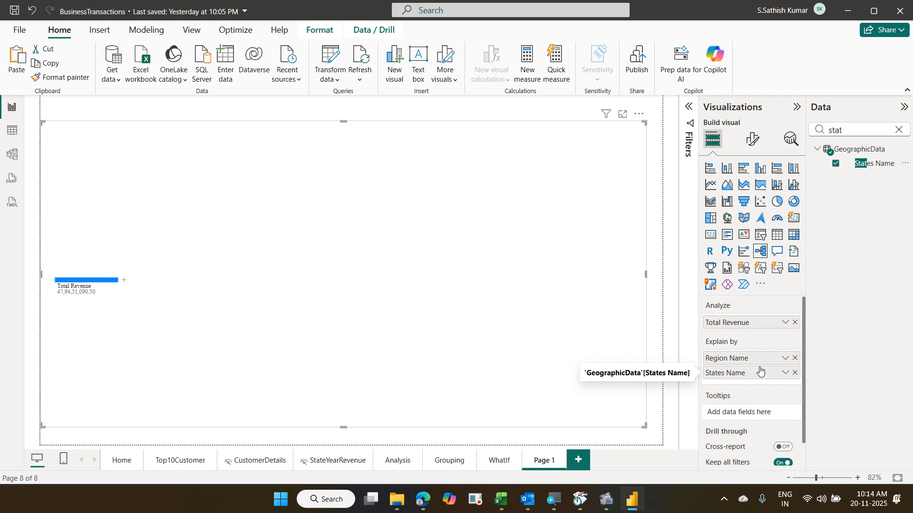
- Add City and Payment Method to the decomposition tree's Explain by fields
left_click(898, 130)
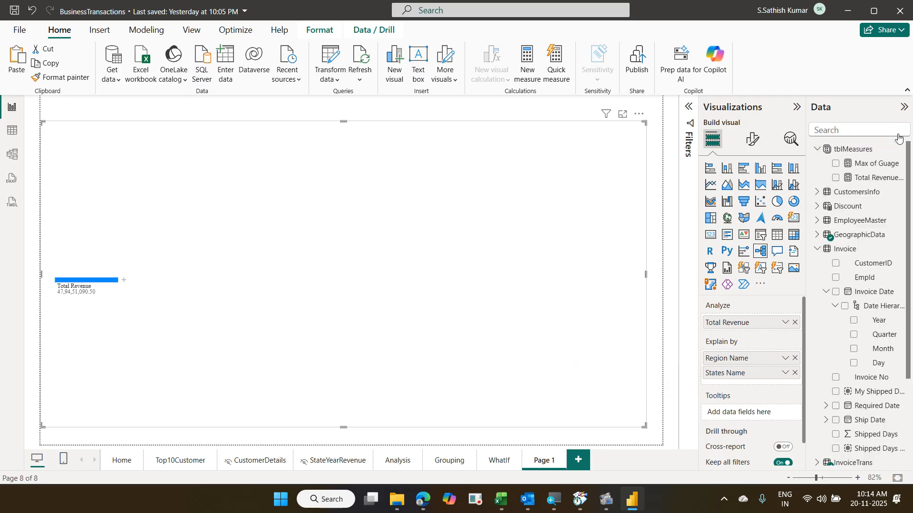
type("city")
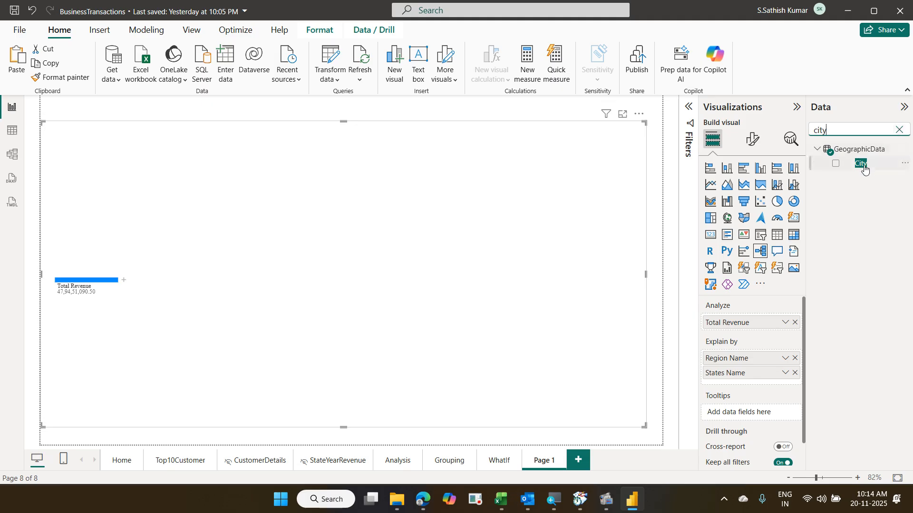
left_click_drag(861, 164, 765, 380)
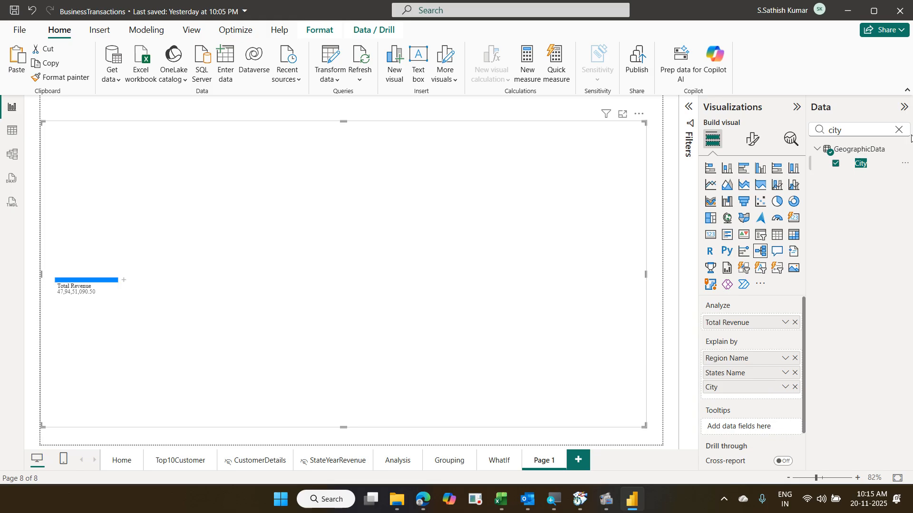
left_click(898, 129)
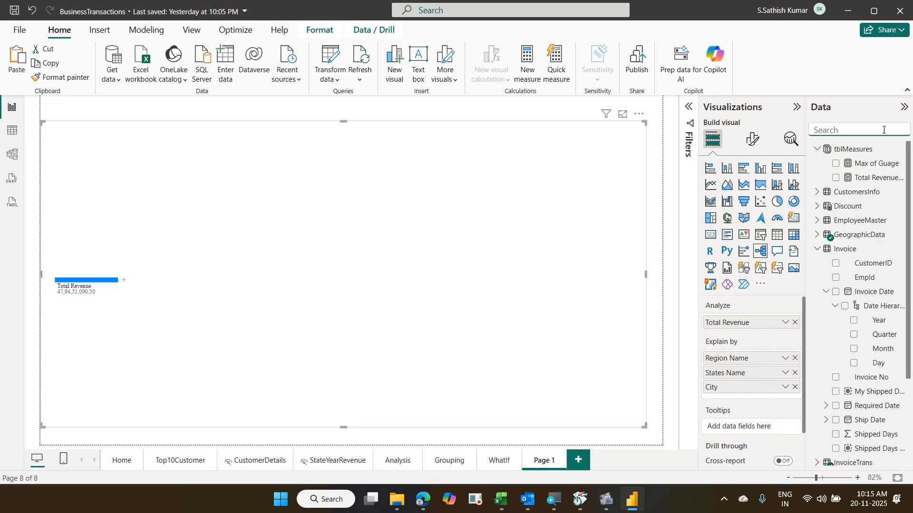
type("pay")
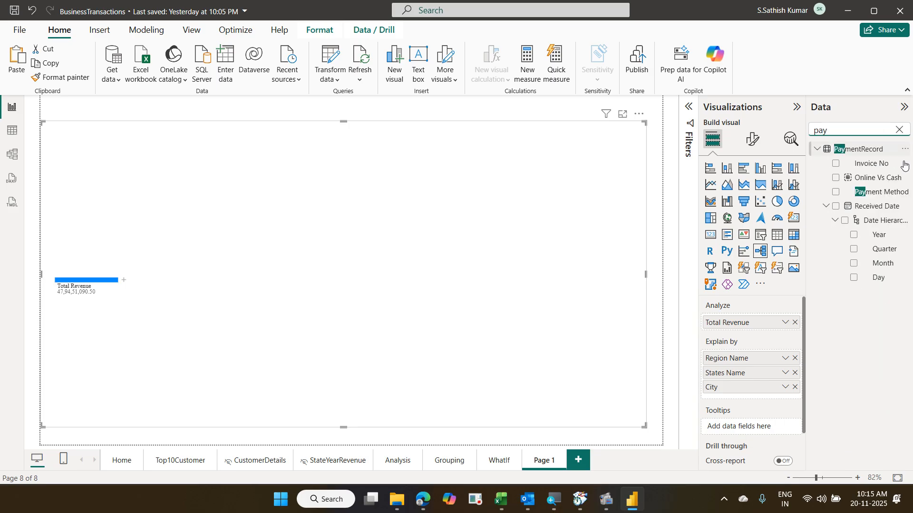
left_click_drag(880, 191, 785, 401)
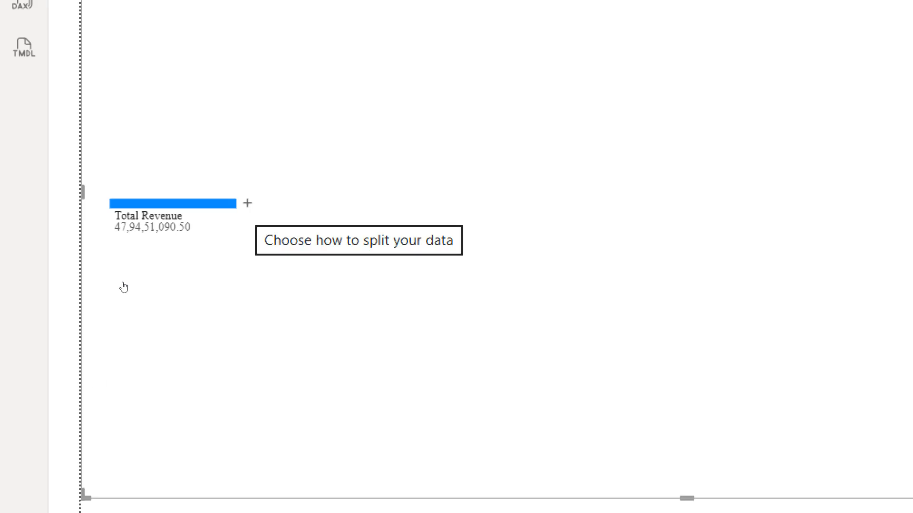
- Remove Payment Method from Explain by so Total Revenue splits by Region Name, North leading
left_click(247, 203)
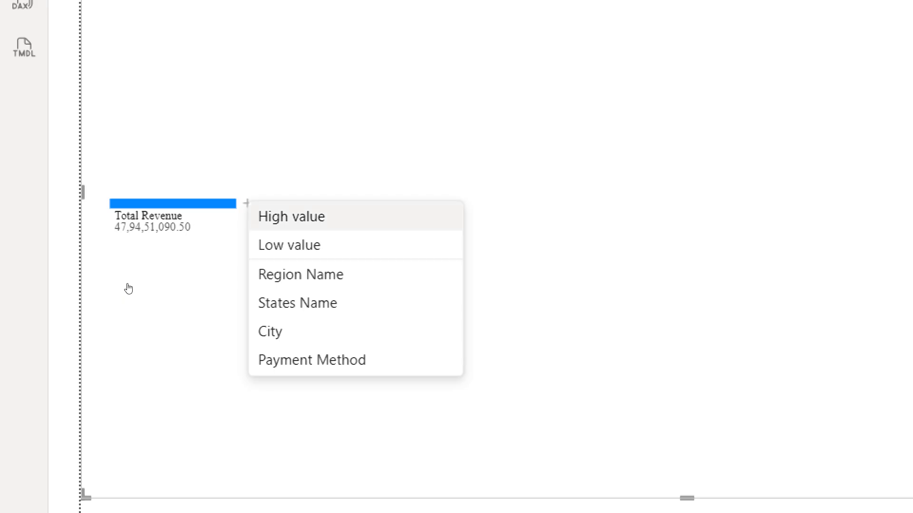
left_click(128, 287)
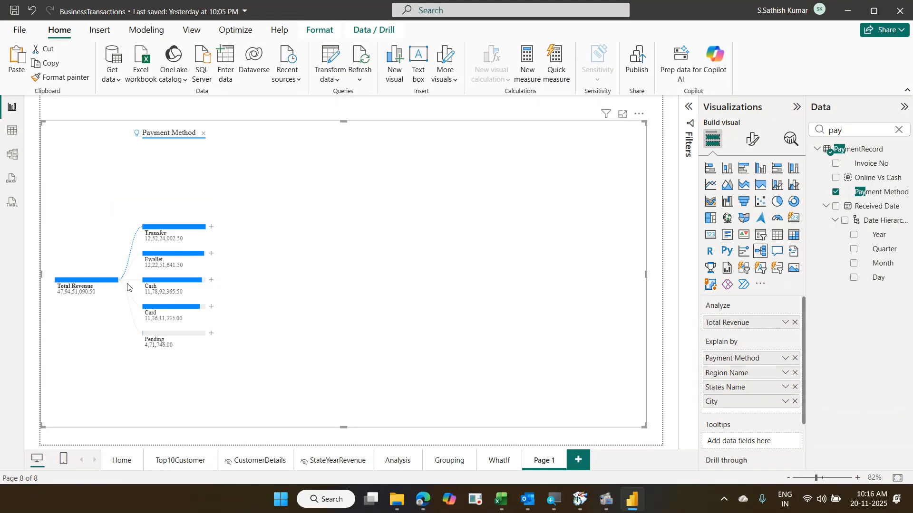
left_click(795, 359)
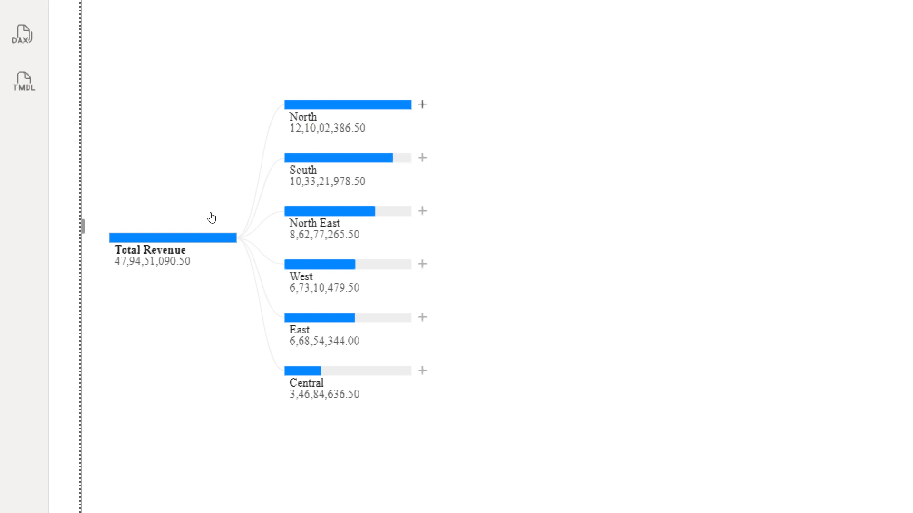
- Split North by States Name and Uttar Pradesh by High value, then switch to South
left_click(422, 104)
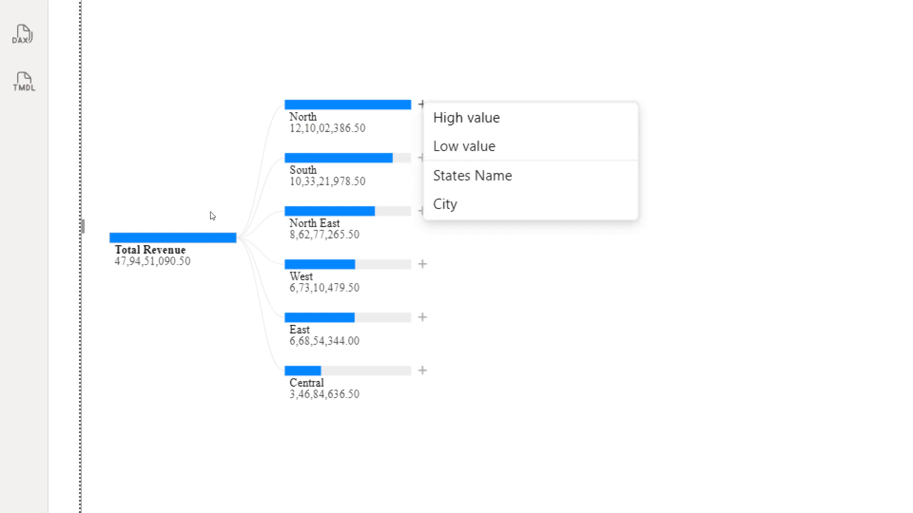
left_click(234, 224)
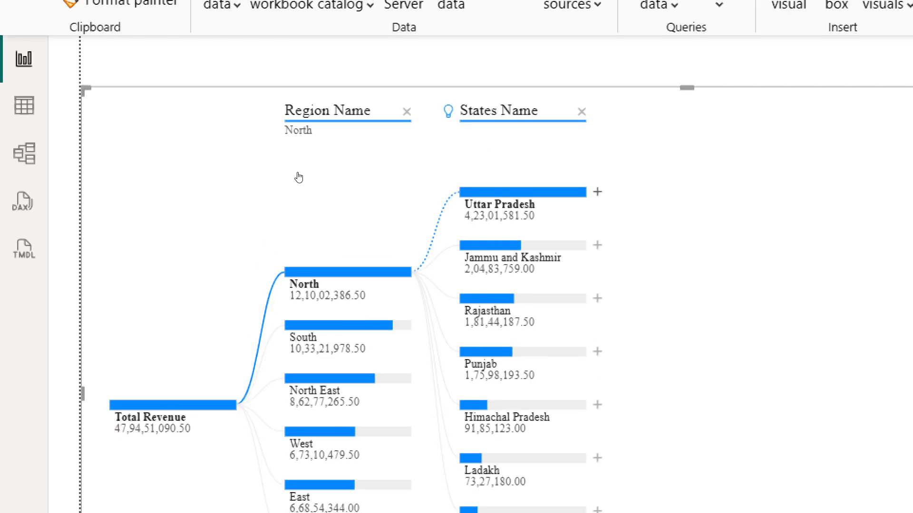
left_click(597, 192)
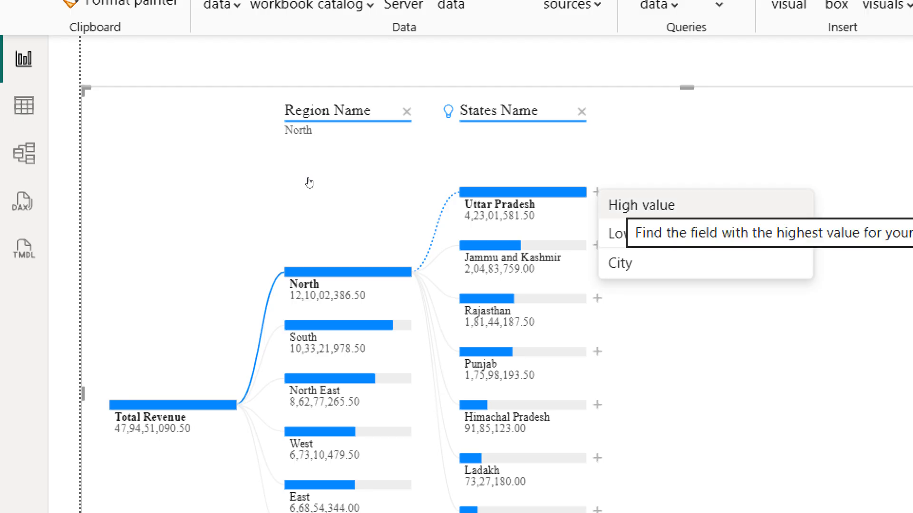
left_click(625, 205)
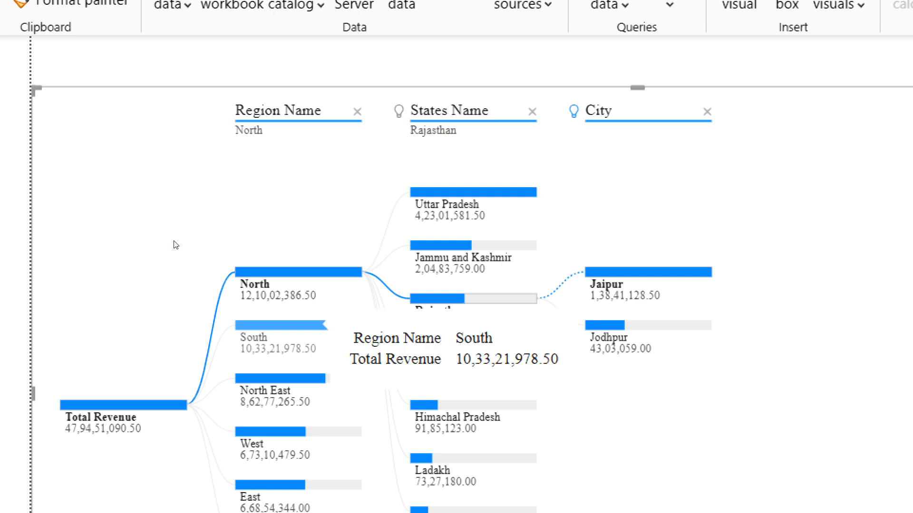
left_click(326, 325)
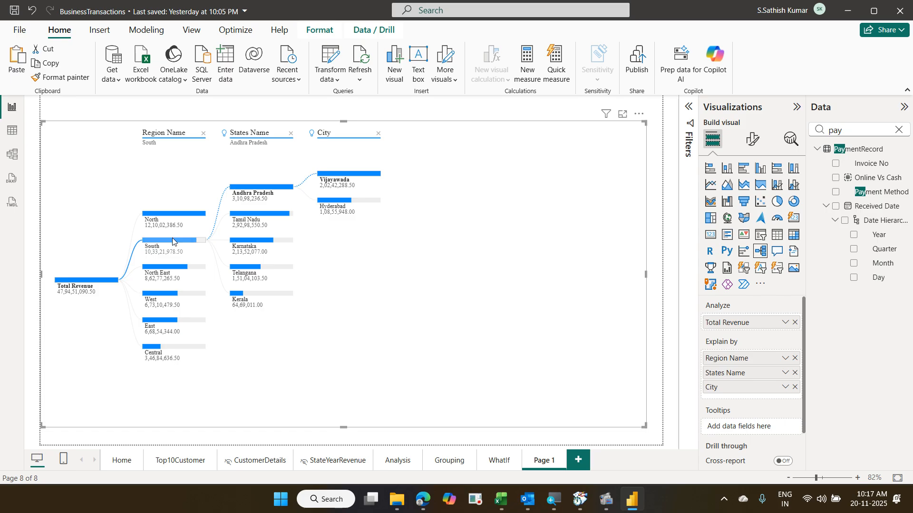
- Turn tooltips off on the decomposition tree and switch its breakdown to West
mouse_move(172, 241)
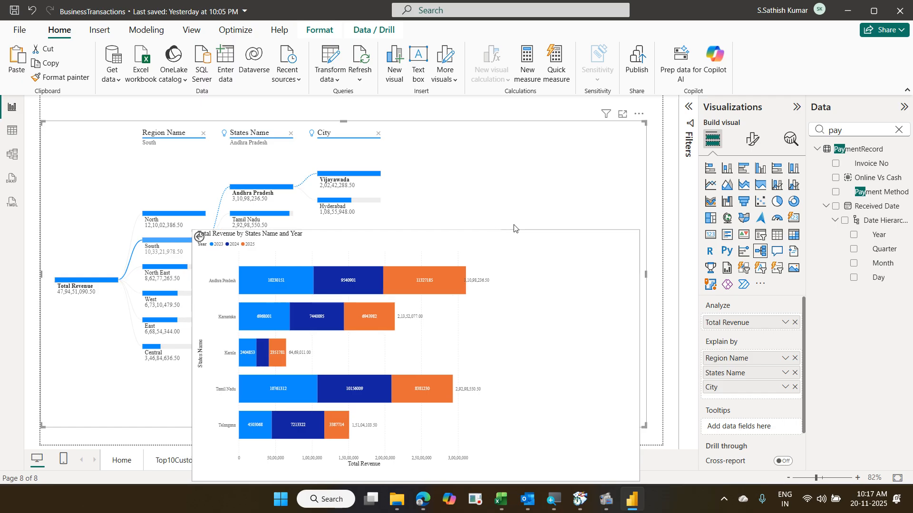
left_click(752, 141)
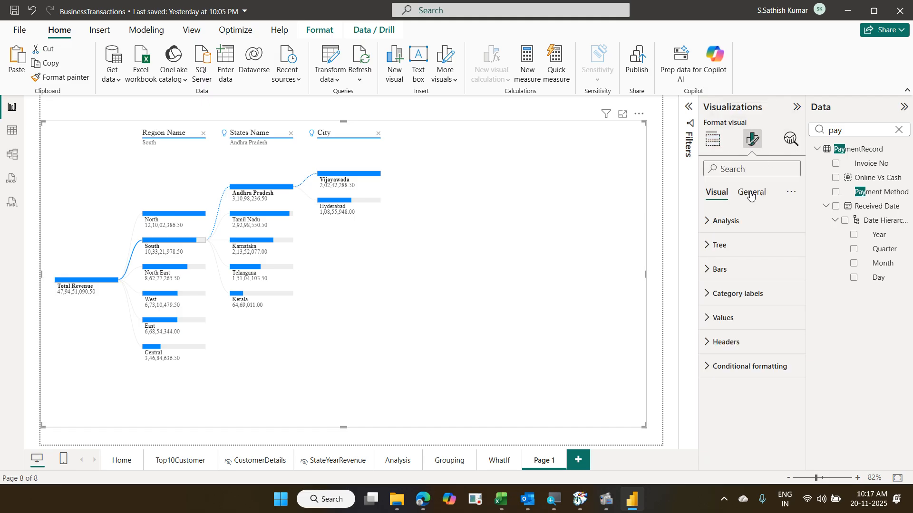
left_click(751, 194)
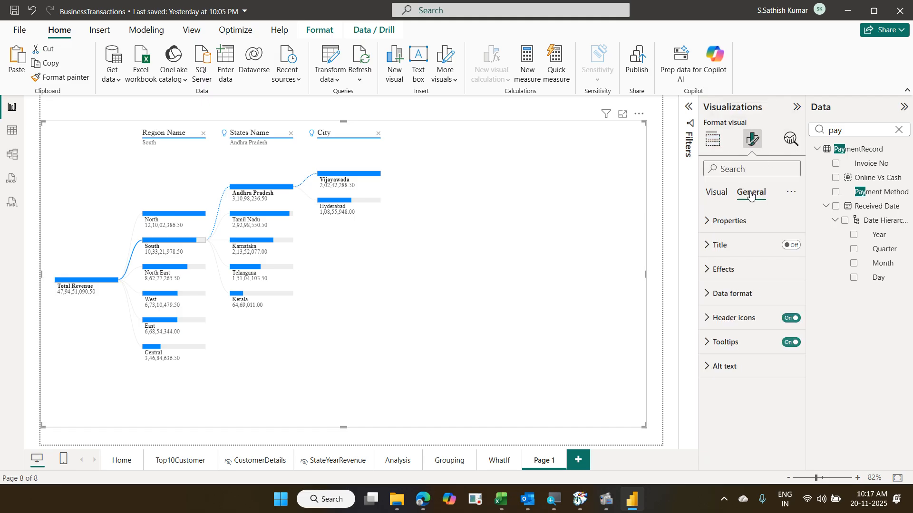
left_click(789, 343)
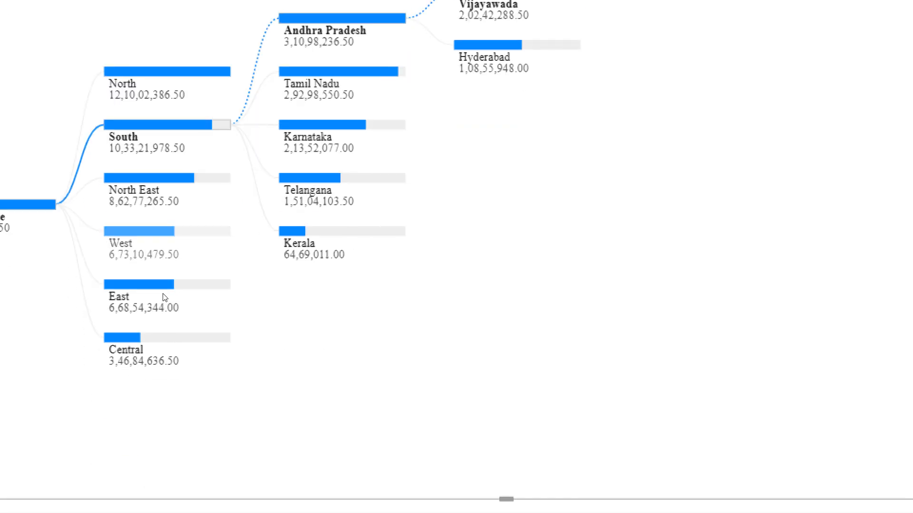
left_click(164, 233)
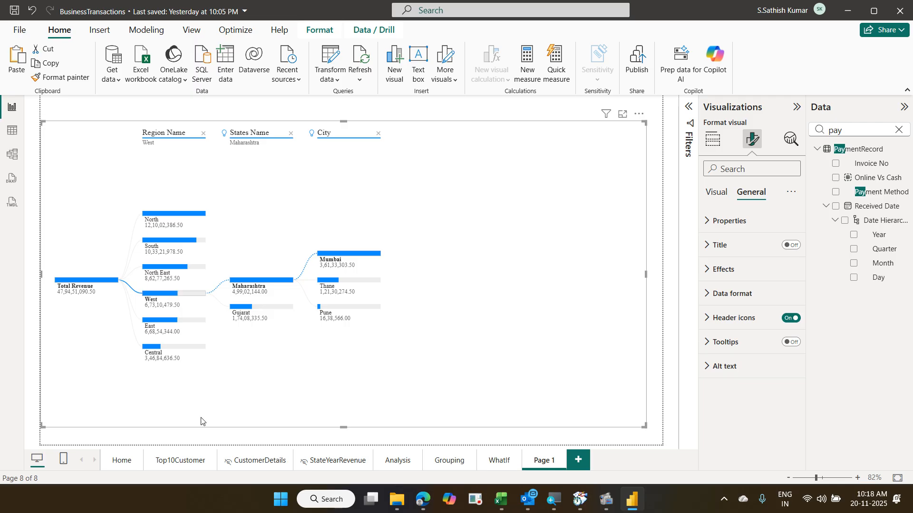
- Rename the Page 1 tab to 'Tree' and save the BusinessTransactions report
double_click(549, 467)
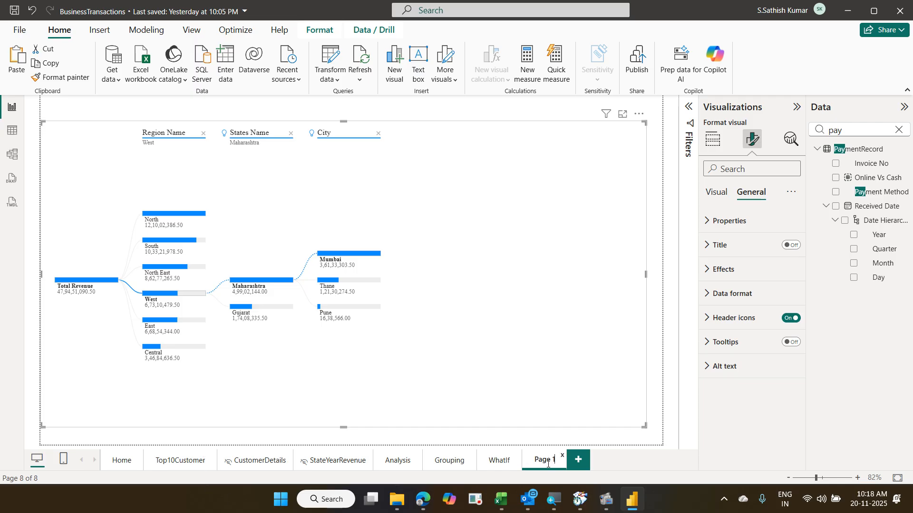
key("BackSpace")
key("BackSpace")
key("BackSpace")
key("BackSpace")
key("BackSpace")
key("BackSpace")
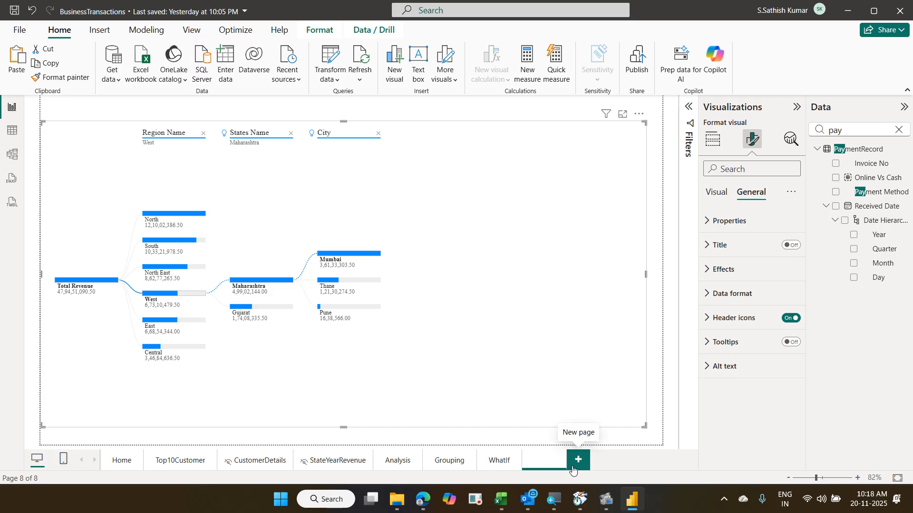
type("Tree")
key("Return")
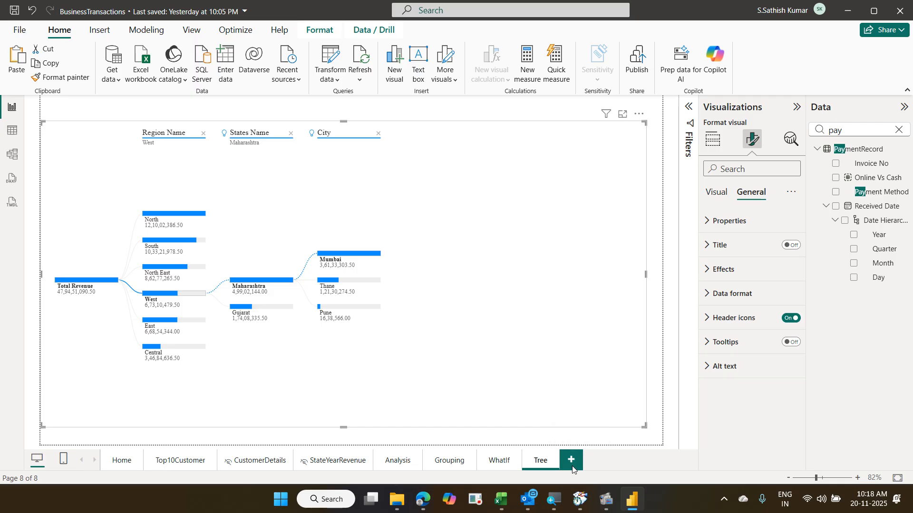
key("ctrl+s")
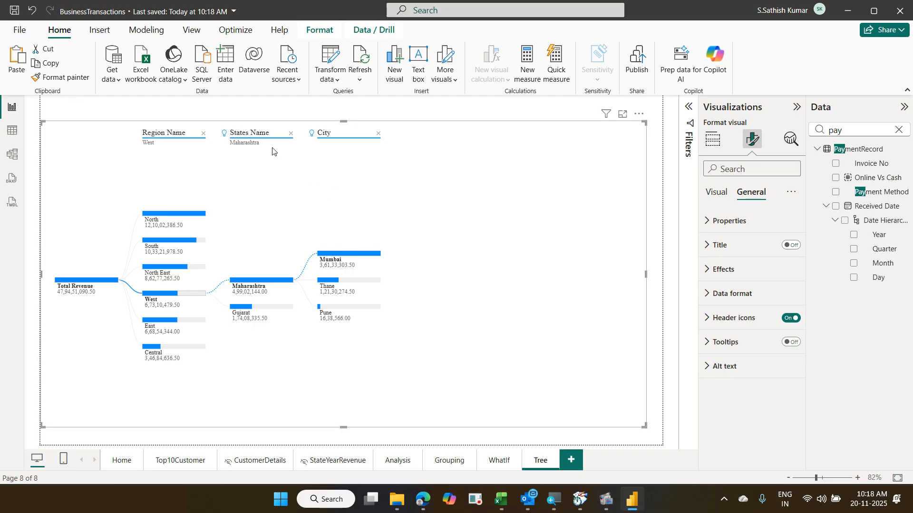
left_click(144, 31)
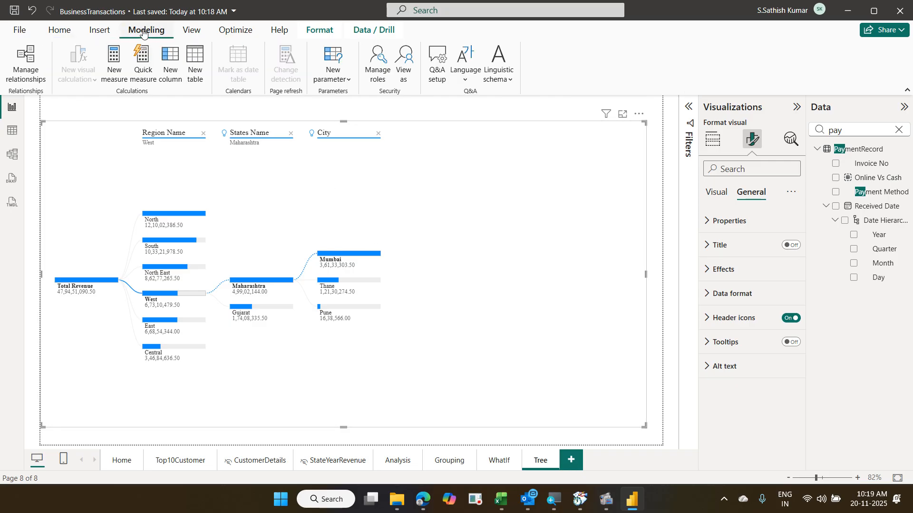
left_click(332, 74)
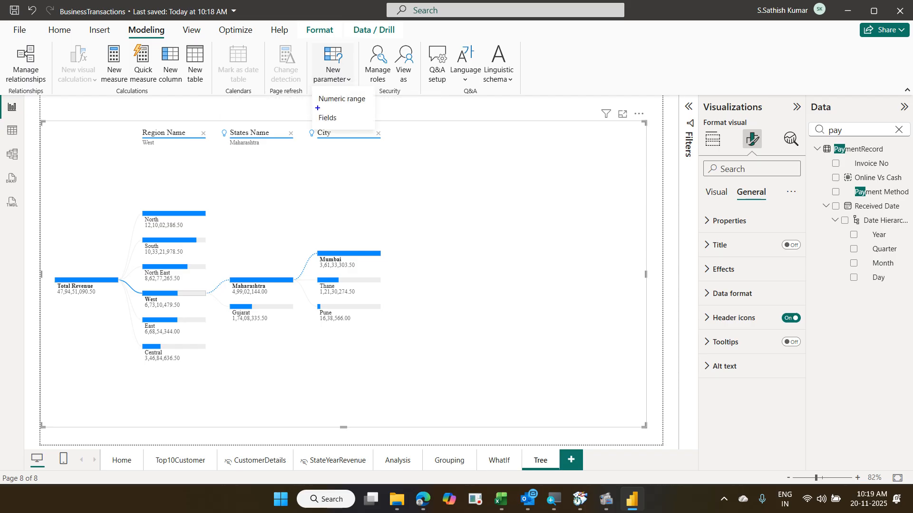
left_click_drag(311, 109, 376, 130)
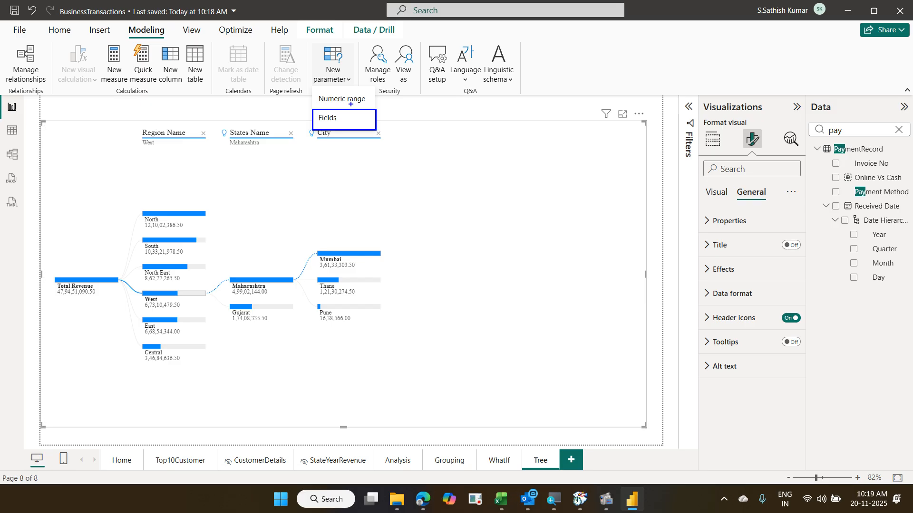
mouse_move(364, 120)
left_mouse_down()
mouse_move(368, 129)
mouse_move(408, 105)
left_mouse_up()
left_click_drag(362, 46, 419, 94)
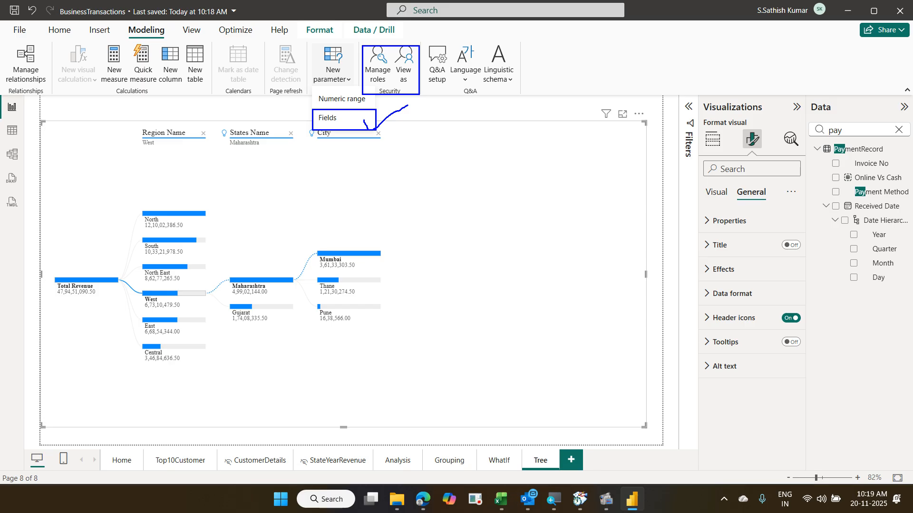
key("Escape")
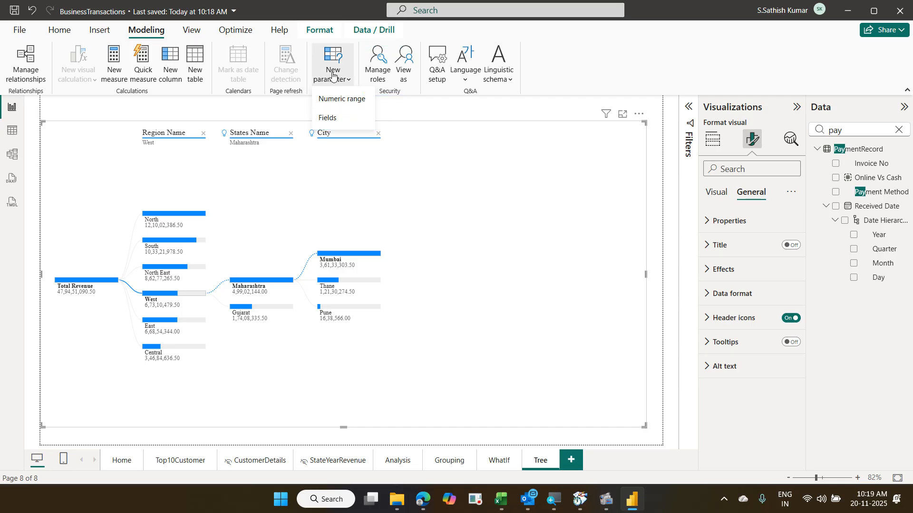
key("Escape")
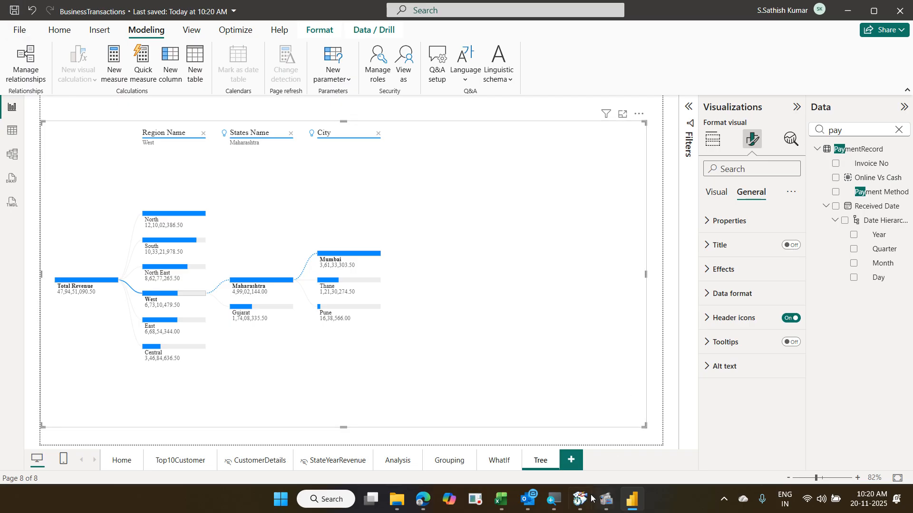
- Expand the tree on North > Uttar Pradesh to show Lucknow, Kanpur and Agra
mouse_move(592, 502)
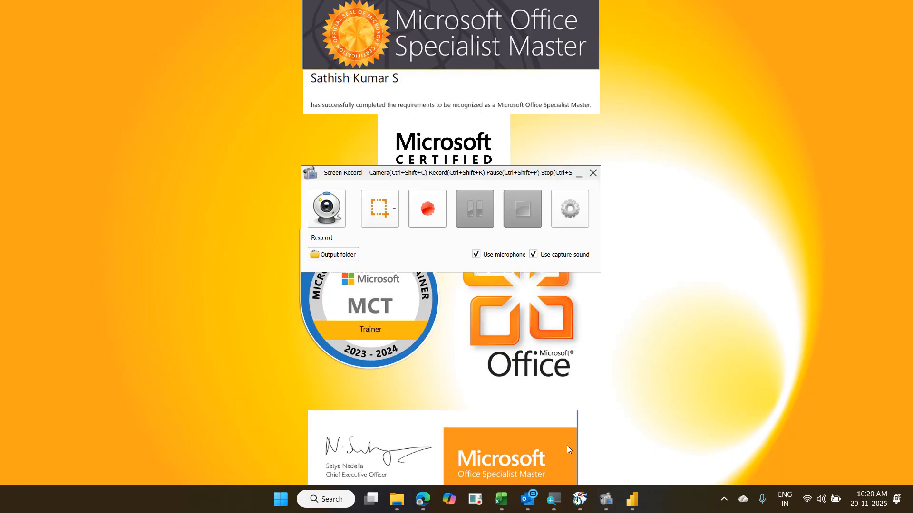
left_click(567, 446)
left_click(479, 222)
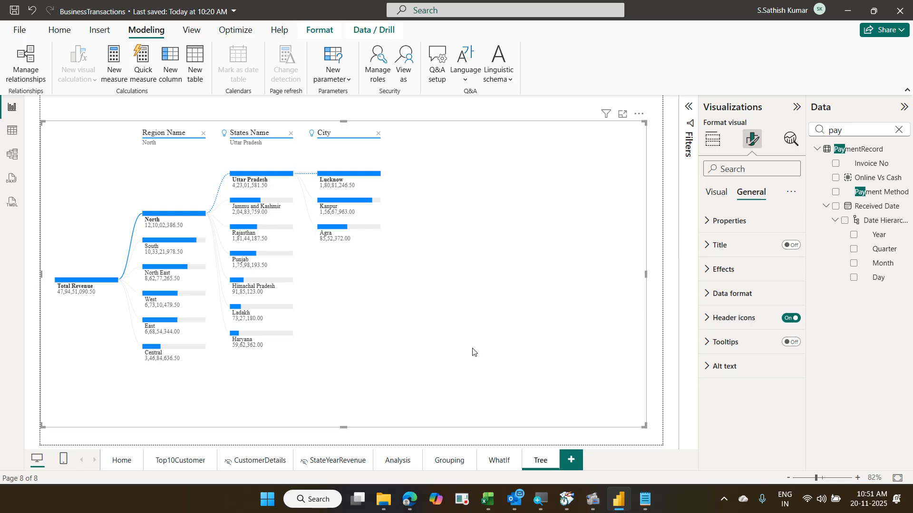
- Set the Discount slicer on the WhatIf page to 8
left_click(503, 469)
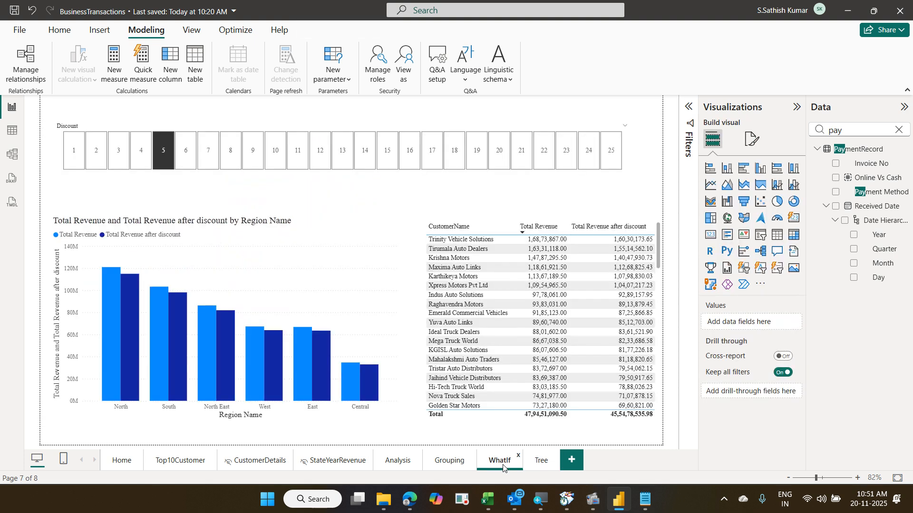
left_click(187, 165)
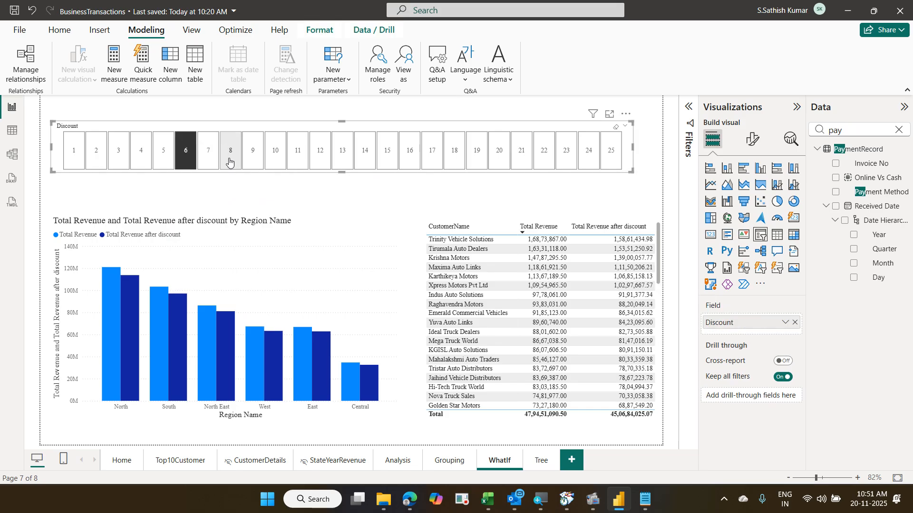
left_click(231, 161)
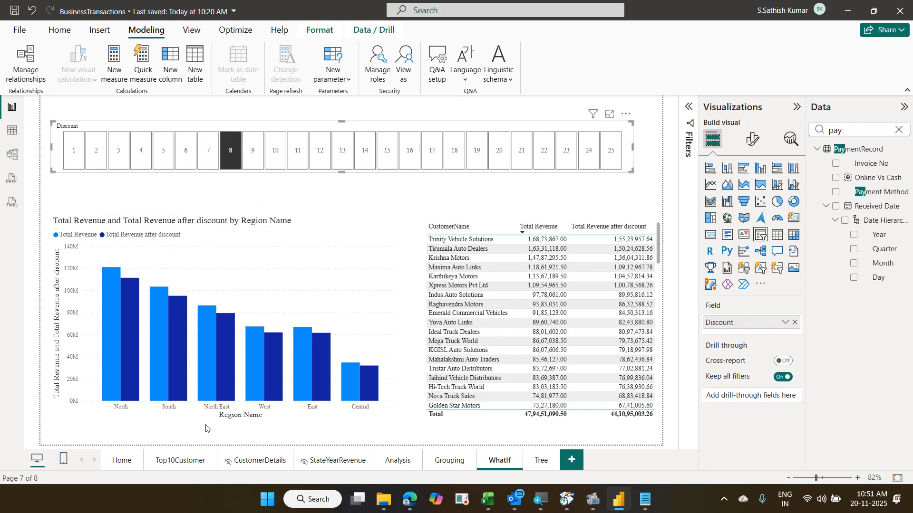
- Browse the Home and Top10Customer pages, then return to the Tree page
left_click(132, 460)
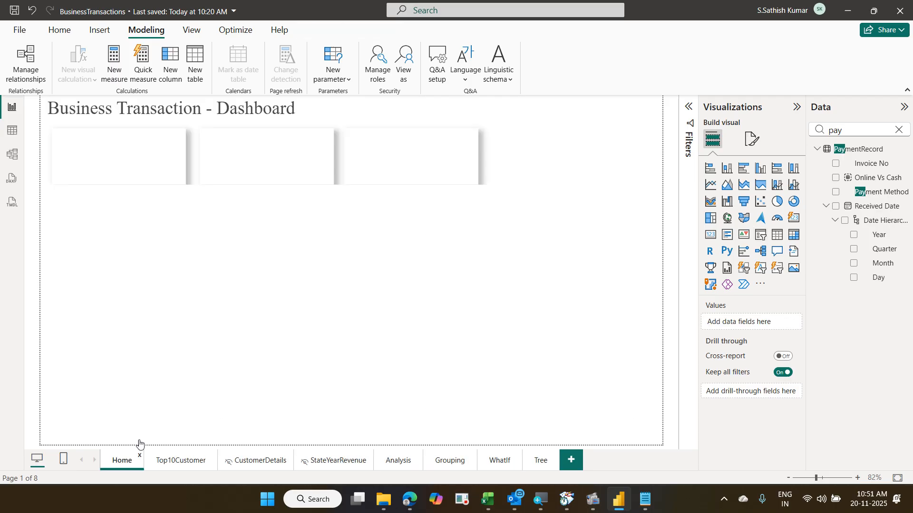
left_click(179, 458)
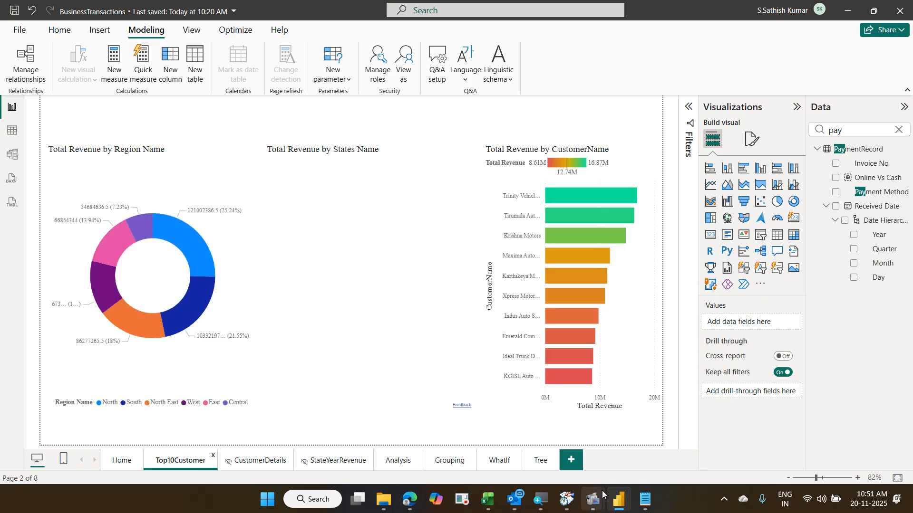
left_click(541, 466)
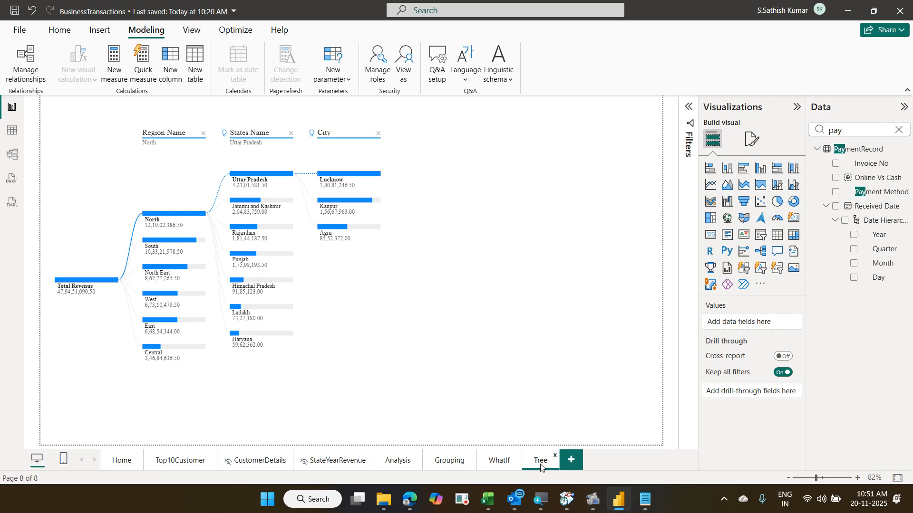
- Clear the 'pay' search filter, browse table fields, and add a new blank Page 1
left_click(900, 130)
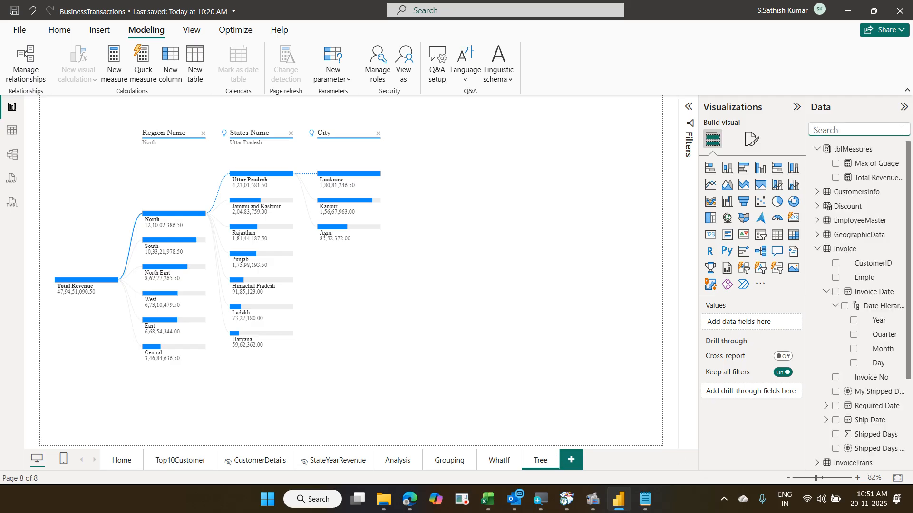
left_click(818, 149)
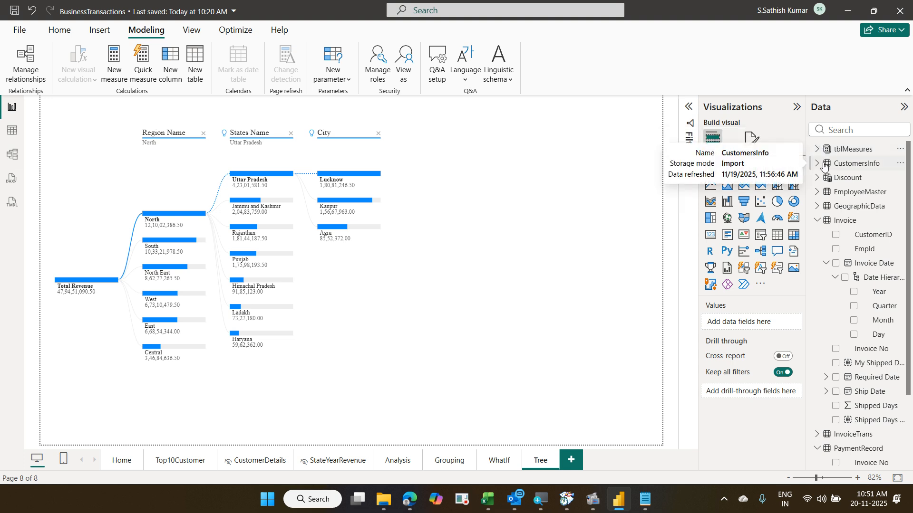
left_click(817, 193)
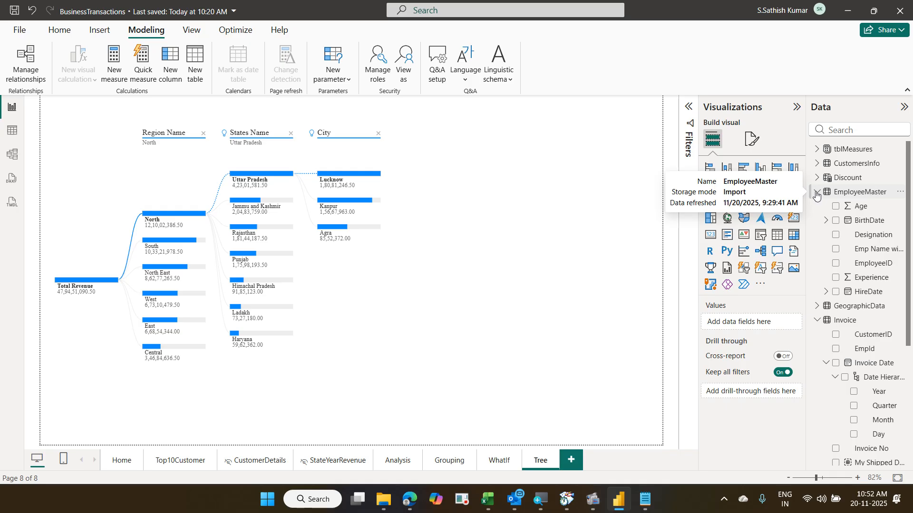
left_click(817, 192)
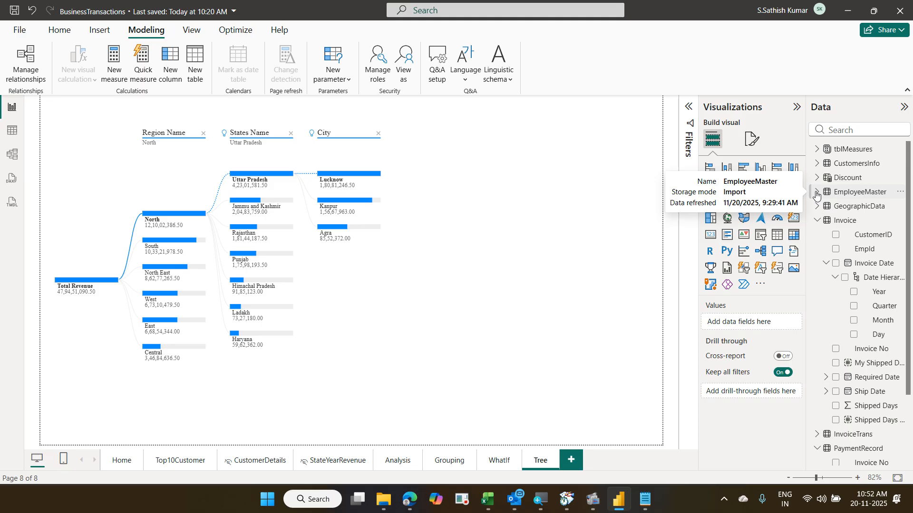
left_click(816, 207)
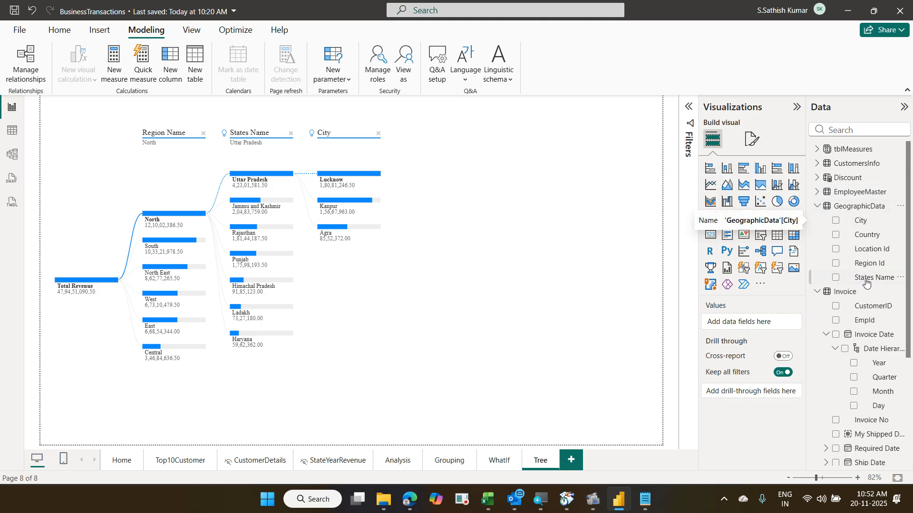
scroll(880, 295, "down", 3)
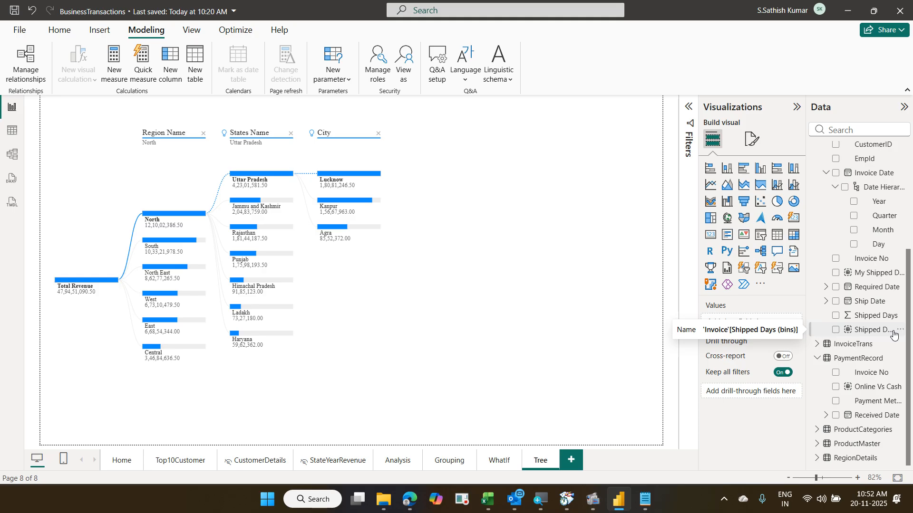
left_click(575, 460)
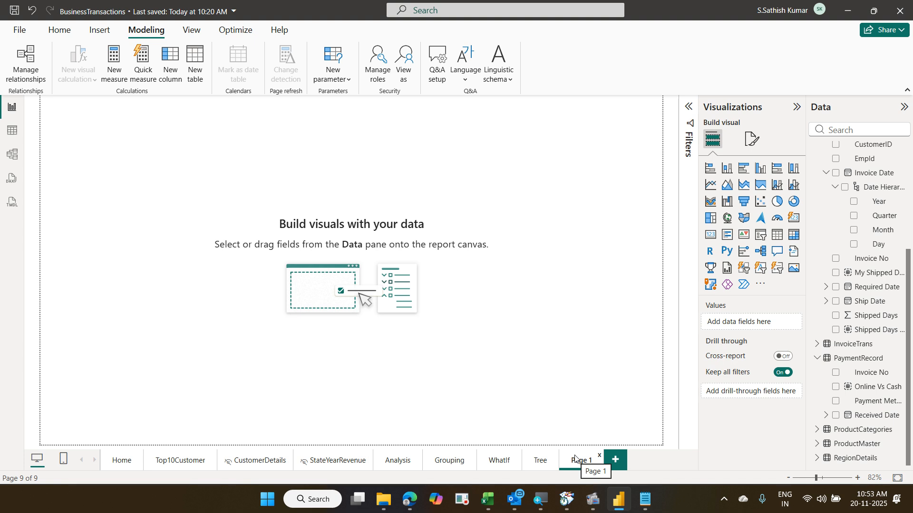
- Expand CustomersInfo and EmployeeMaster in the Data pane to review their fields
scroll(874, 215, "up", 3)
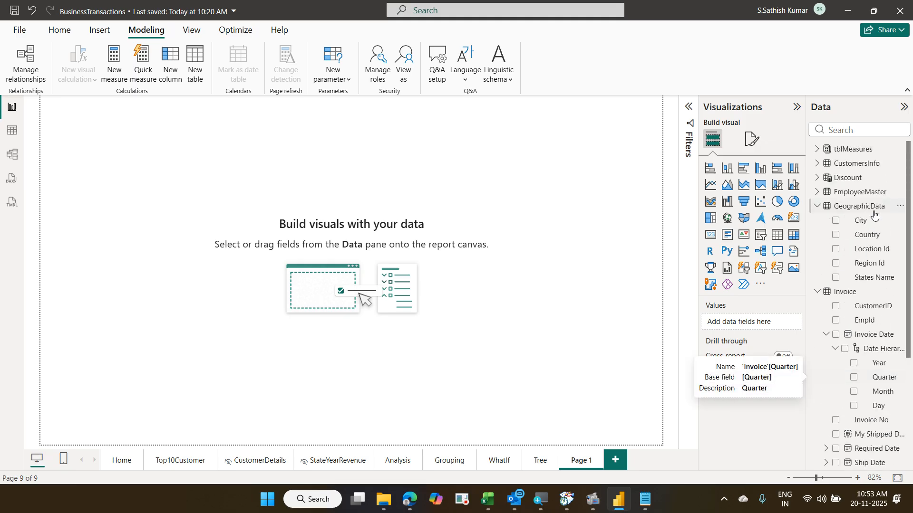
left_click(816, 165)
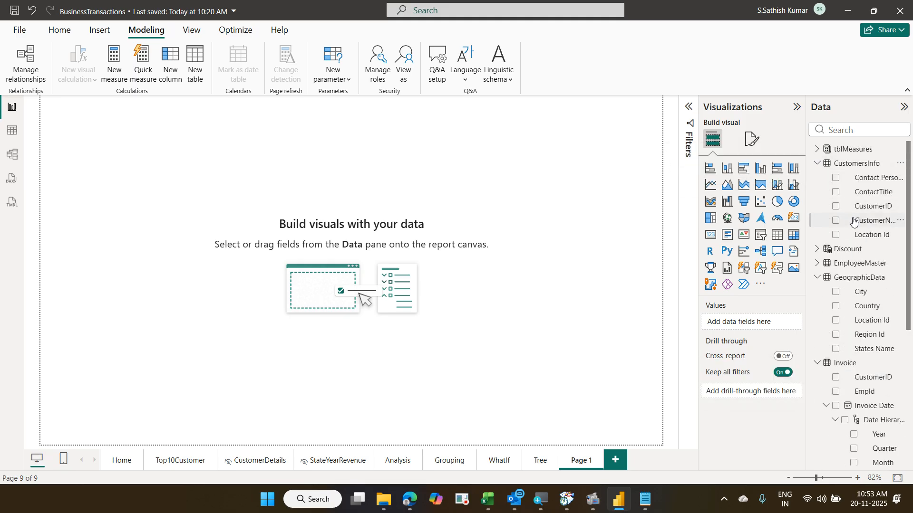
left_click(818, 264)
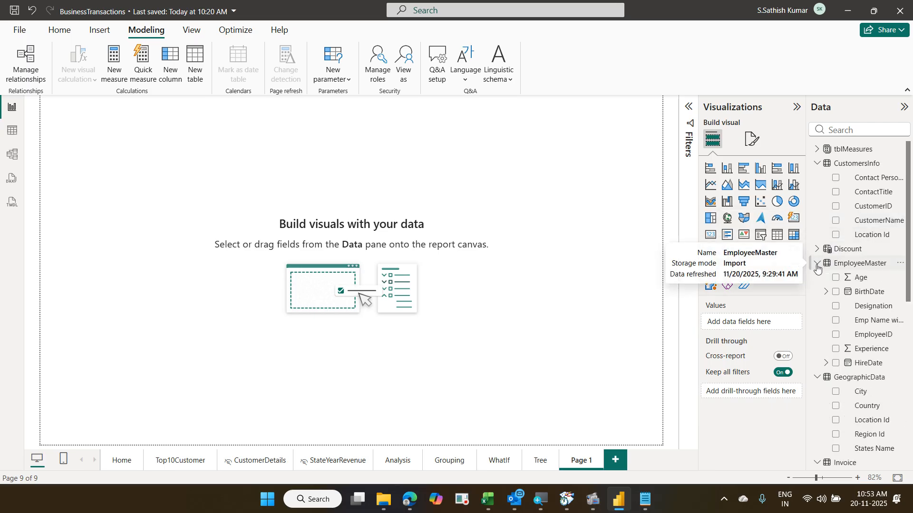
scroll(837, 256, "down", 5)
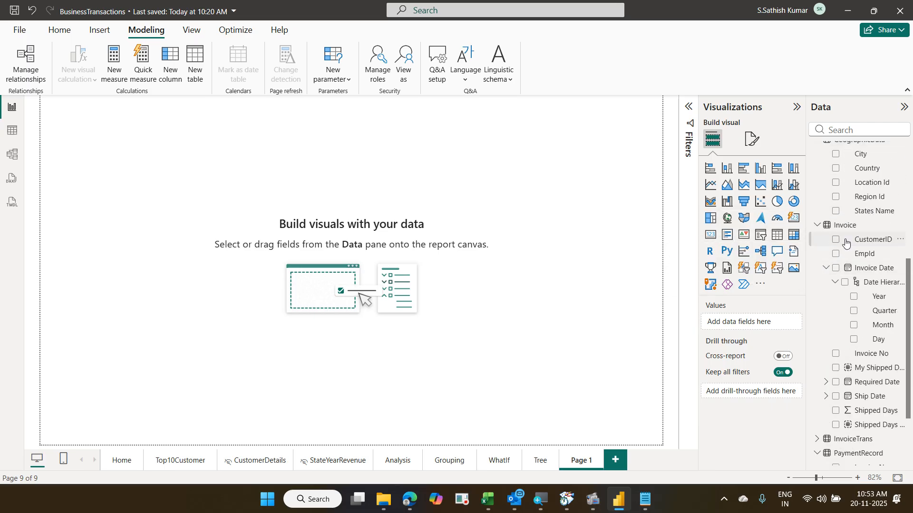
scroll(846, 243, "up", 4)
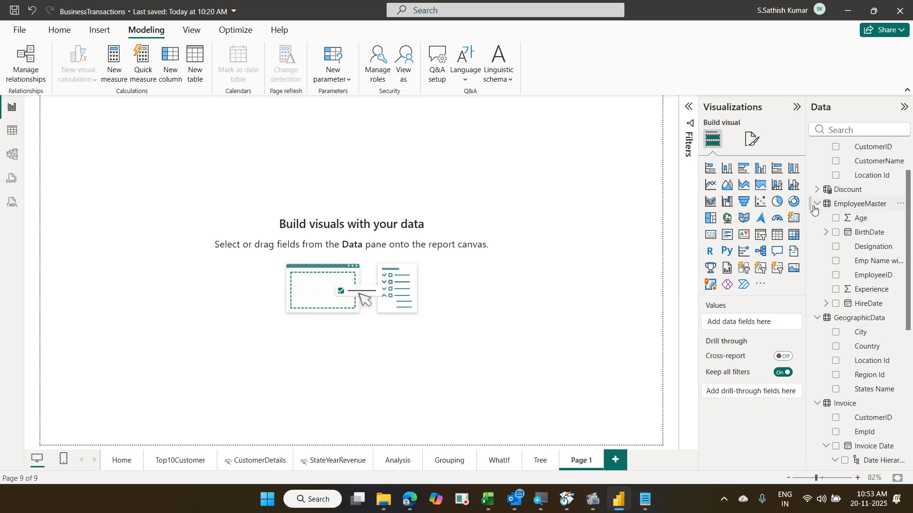
left_click(816, 206)
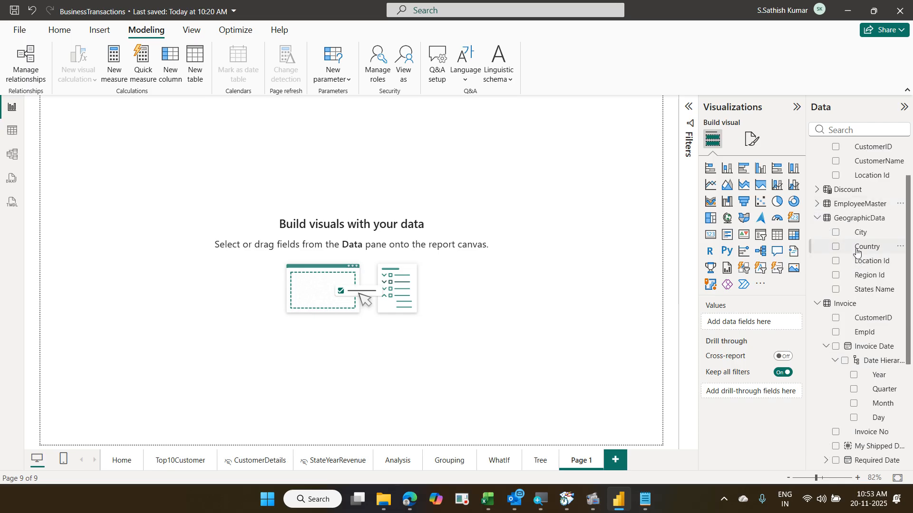
scroll(866, 284, "down", 1)
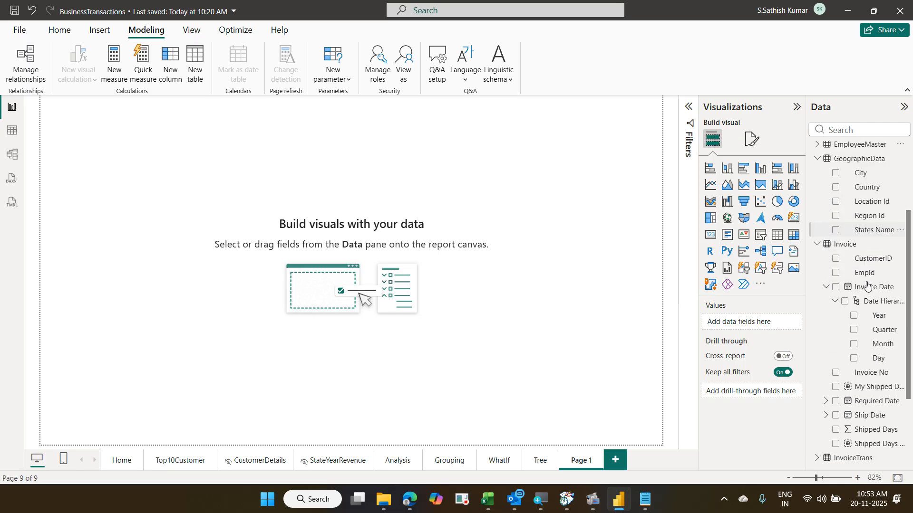
scroll(867, 284, "down", 1)
scroll(865, 284, "down", 1)
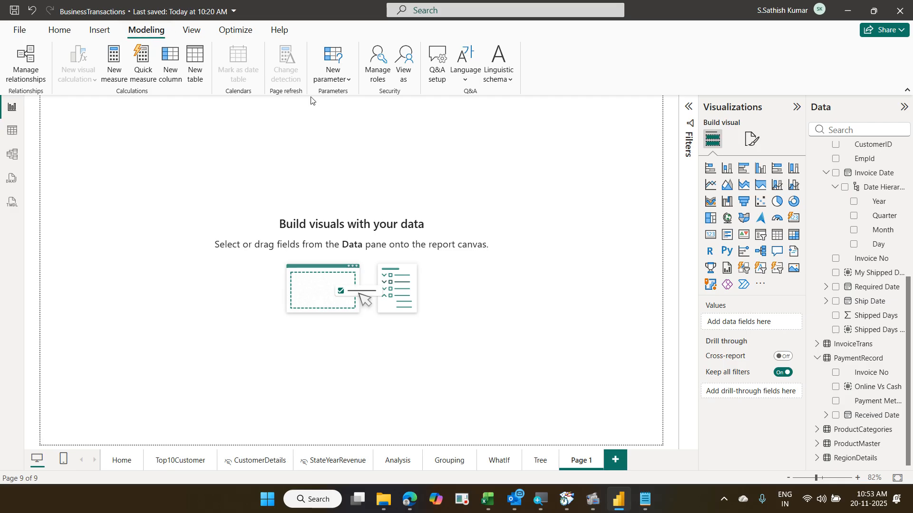
- Start a new Fields parameter from Modeling > New parameter and erase its default name
left_click(349, 83)
left_click(354, 120)
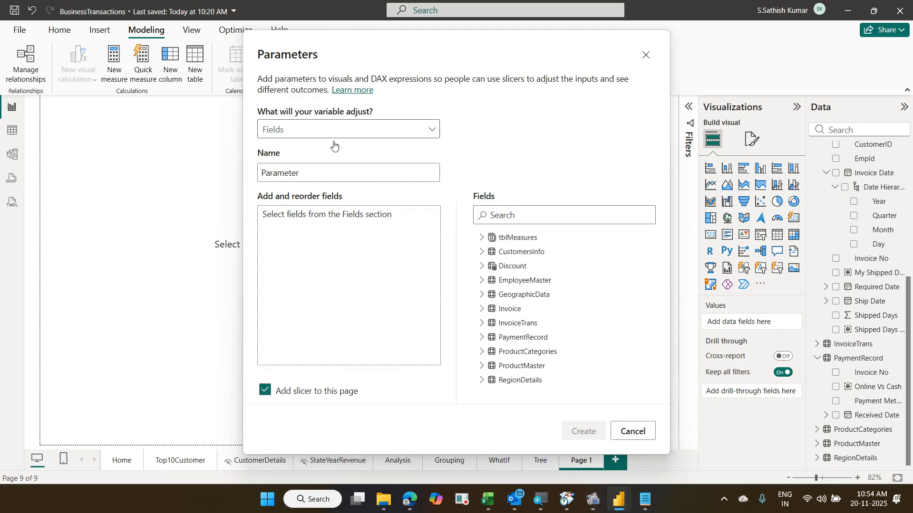
left_click(317, 170)
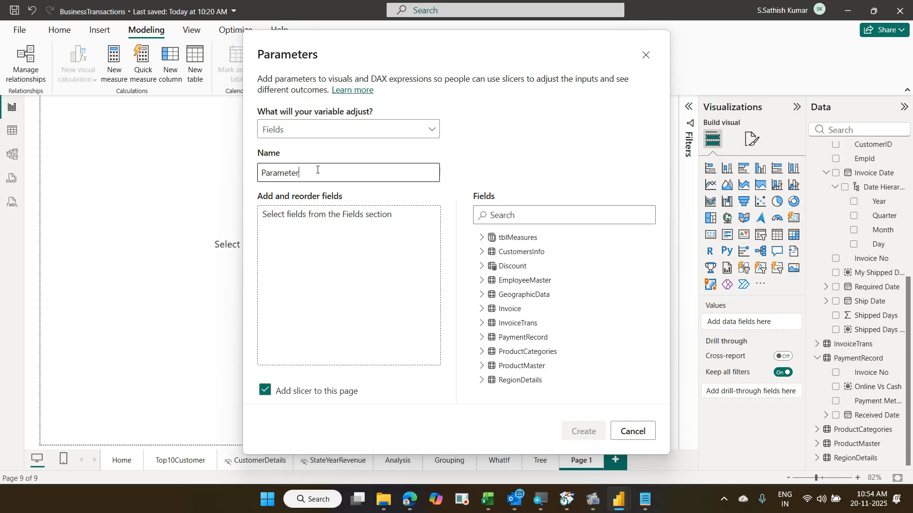
key("BackSpace")
key("BackSpace")
key("BackSpace")
key("BackSpace")
key("BackSpace")
key("BackSpace")
key("BackSpace")
key("BackSpace")
key("BackSpace")
- Name the parameter 'Switch Field' and tick CustomerName, City and States Name
type("Switch Field")
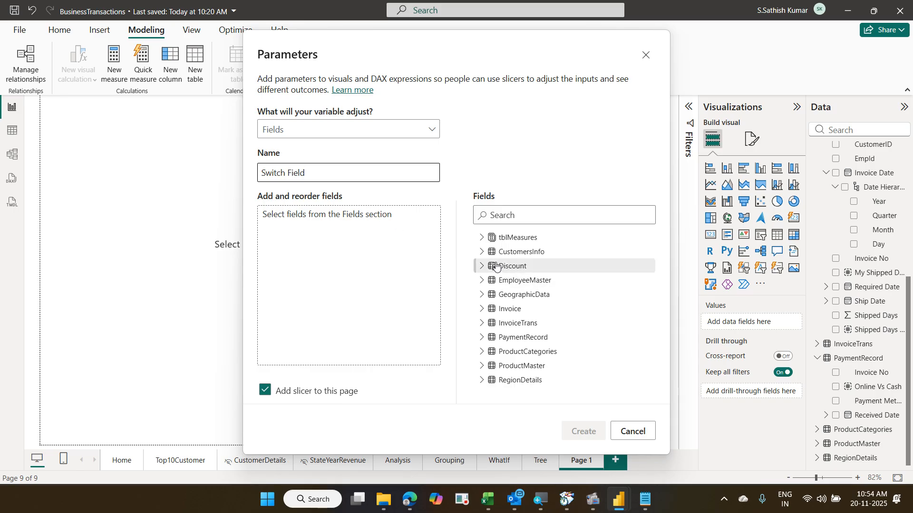
left_click(482, 252)
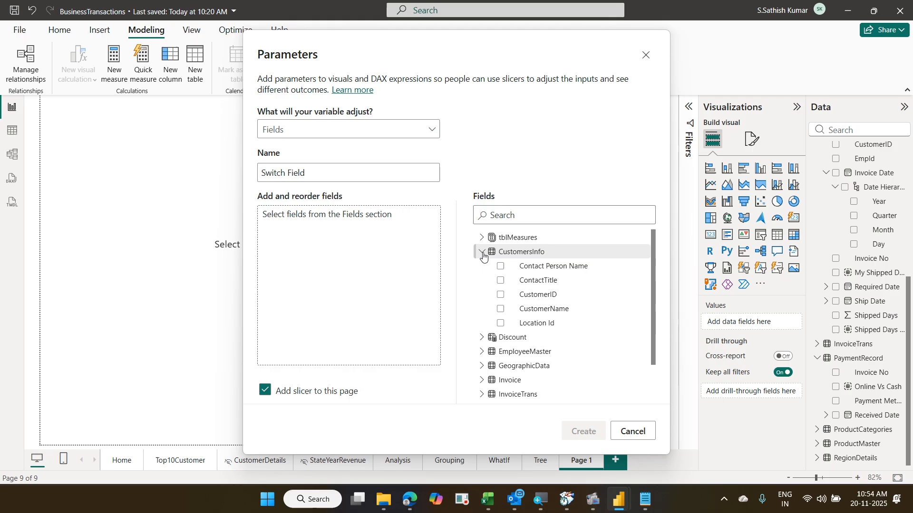
left_click(500, 310)
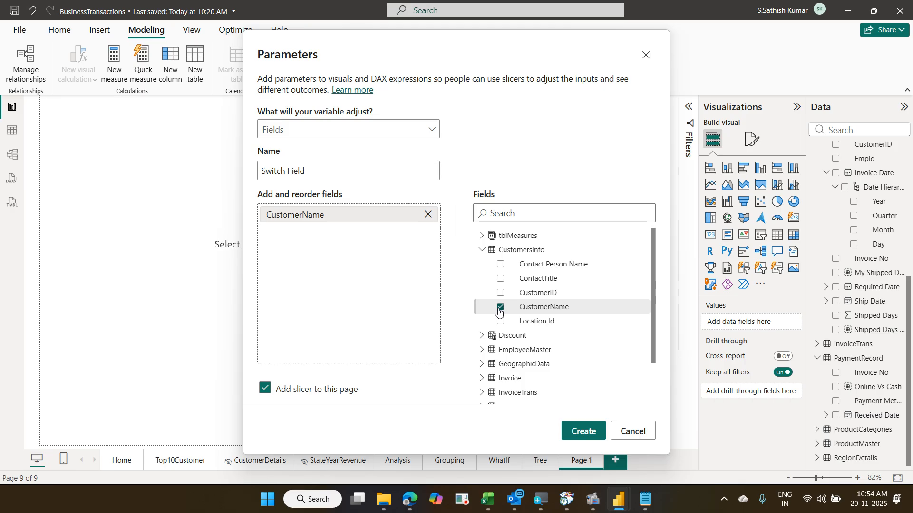
scroll(591, 351, "down", 2)
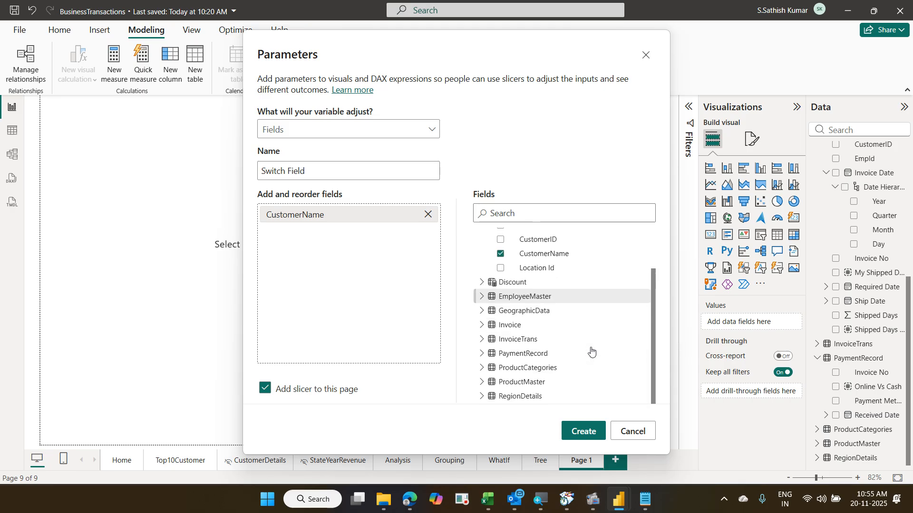
left_click(483, 312)
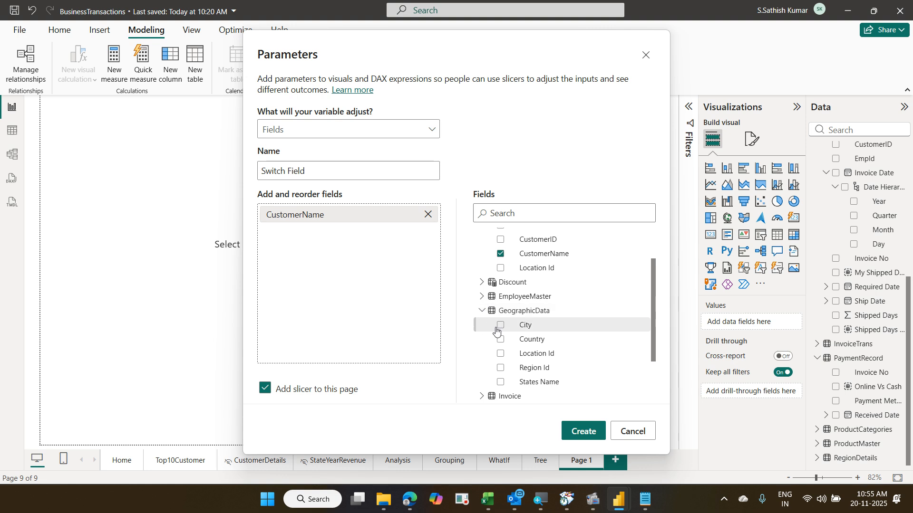
left_click(498, 328)
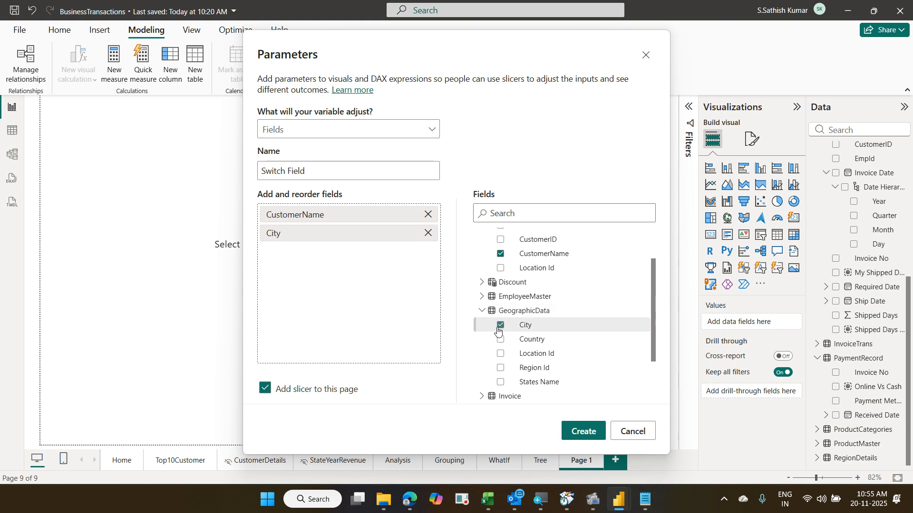
left_click(501, 382)
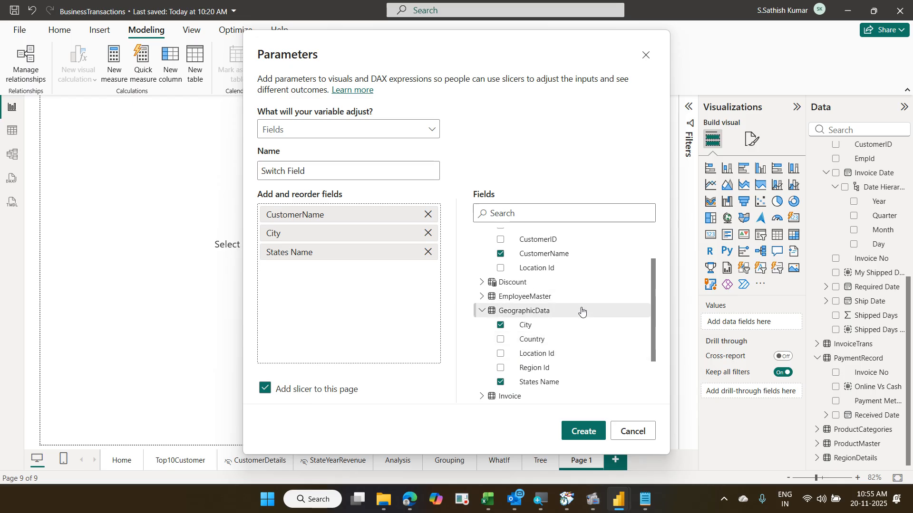
scroll(581, 311, "down", 2)
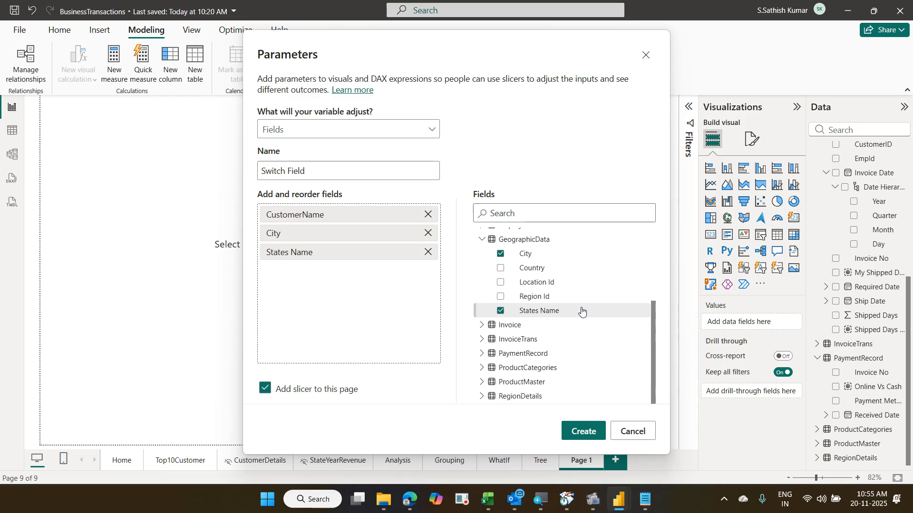
- Add Year from Invoice Date's date hierarchy to the parameter
left_click(483, 325)
scroll(606, 306, "down", 2)
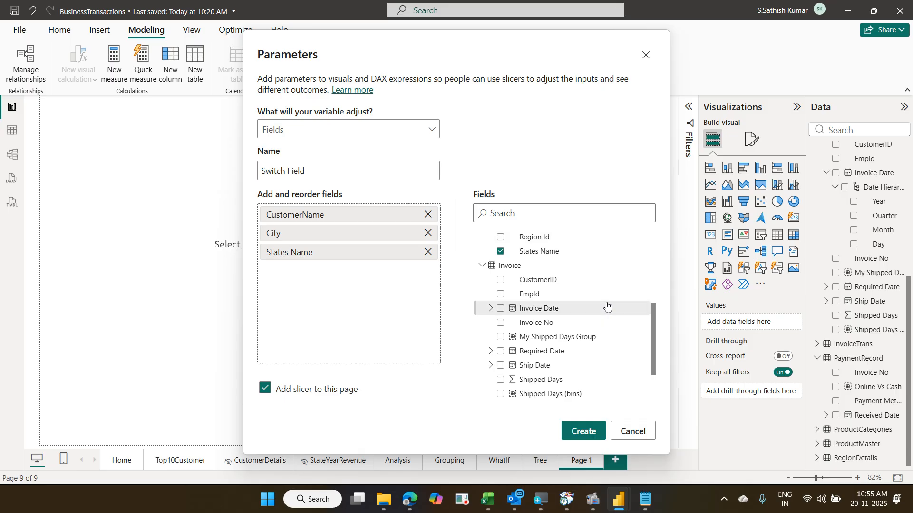
left_click(492, 309)
left_click(501, 323)
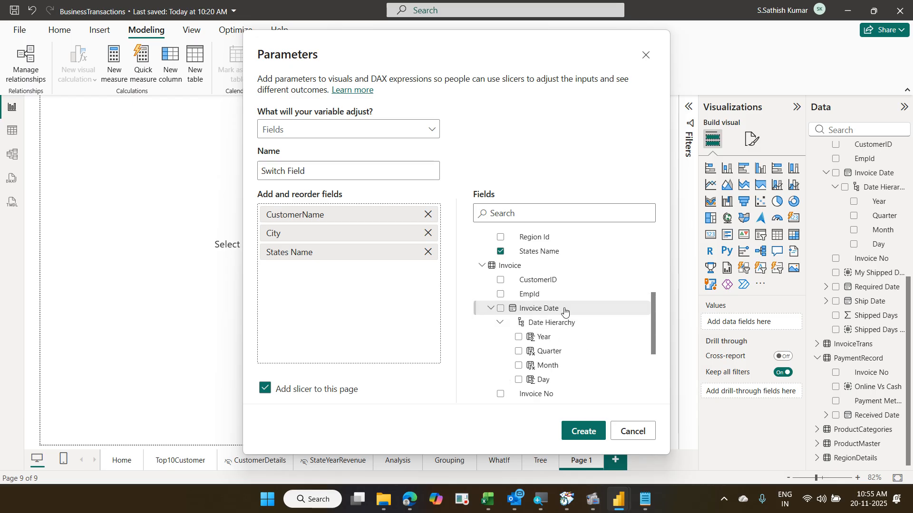
scroll(561, 311, "down", 2)
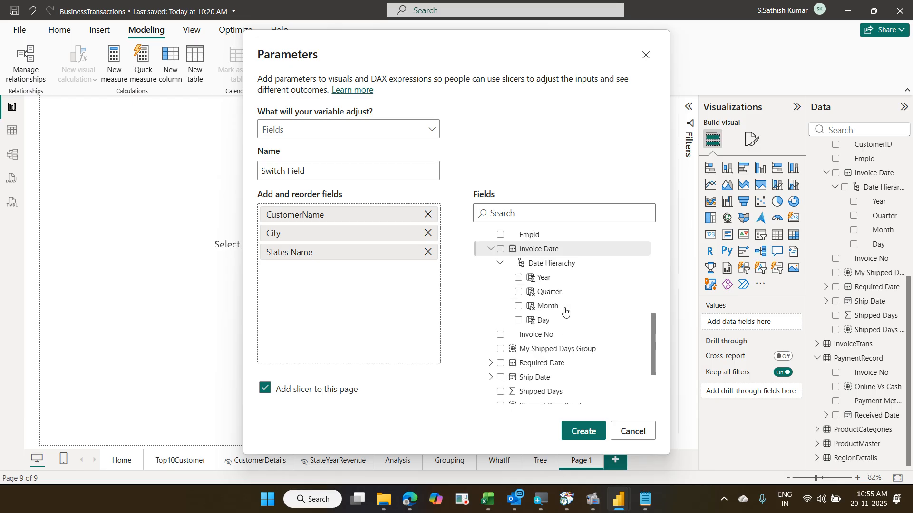
left_click(519, 278)
scroll(572, 293, "down", 3)
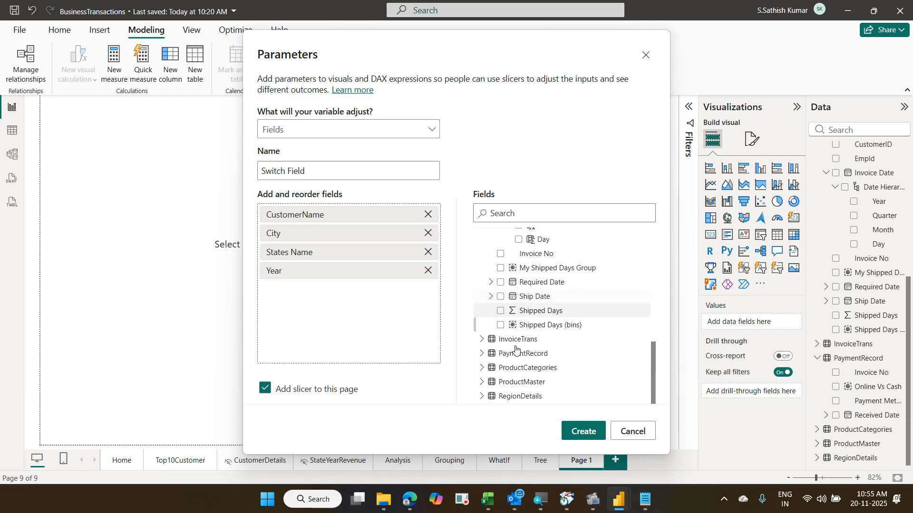
- Add Payment Method from PaymentRecord and Category from ProductCategories
left_click(482, 353)
scroll(539, 319, "down", 2)
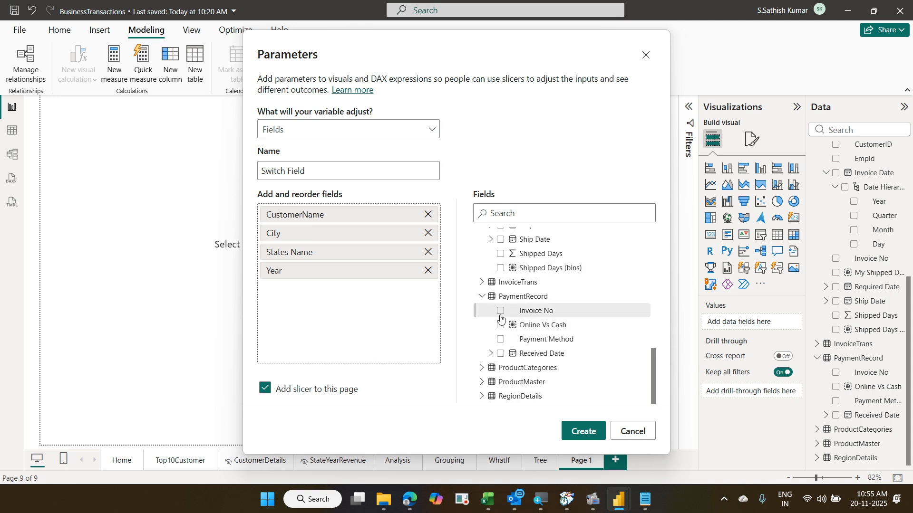
left_click(499, 340)
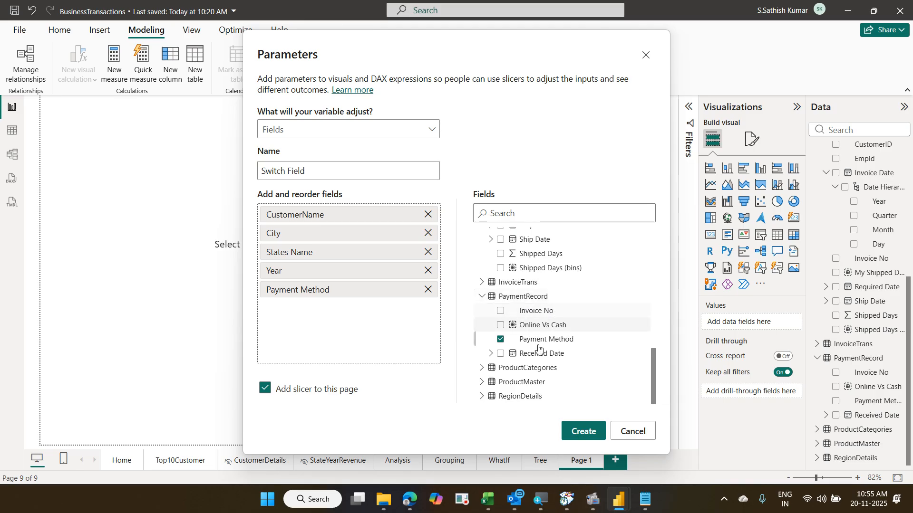
left_click(482, 368)
scroll(550, 315, "down", 2)
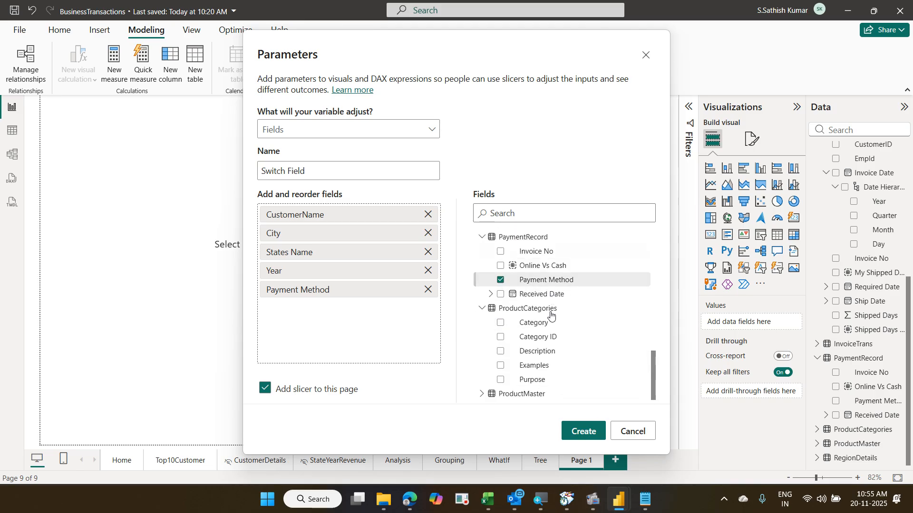
left_click(501, 324)
scroll(603, 309, "down", 1)
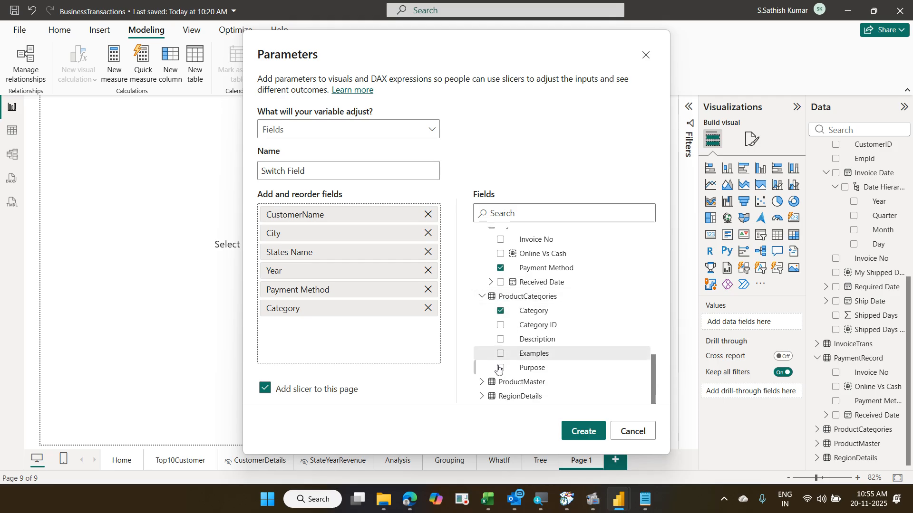
- Add Product Name from ProductMaster, then expand the RegionDetails table
left_click(481, 382)
scroll(595, 312, "down", 4)
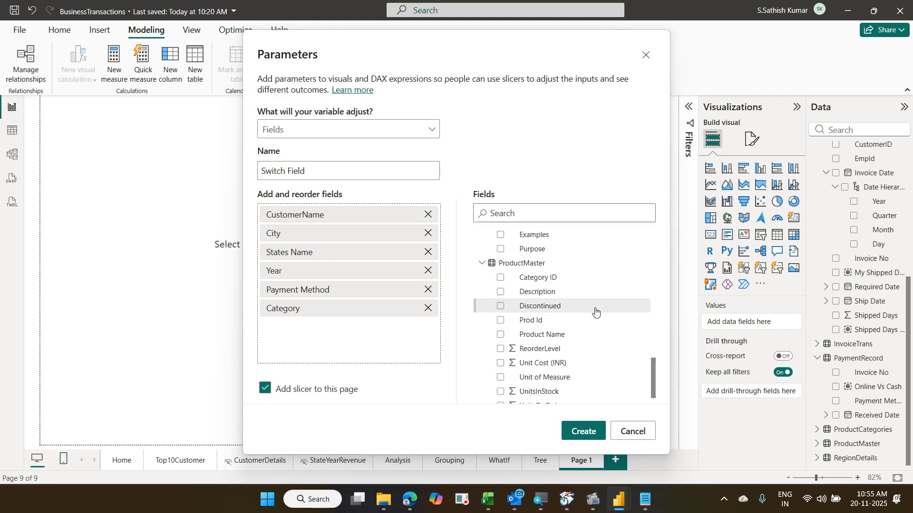
left_click(501, 335)
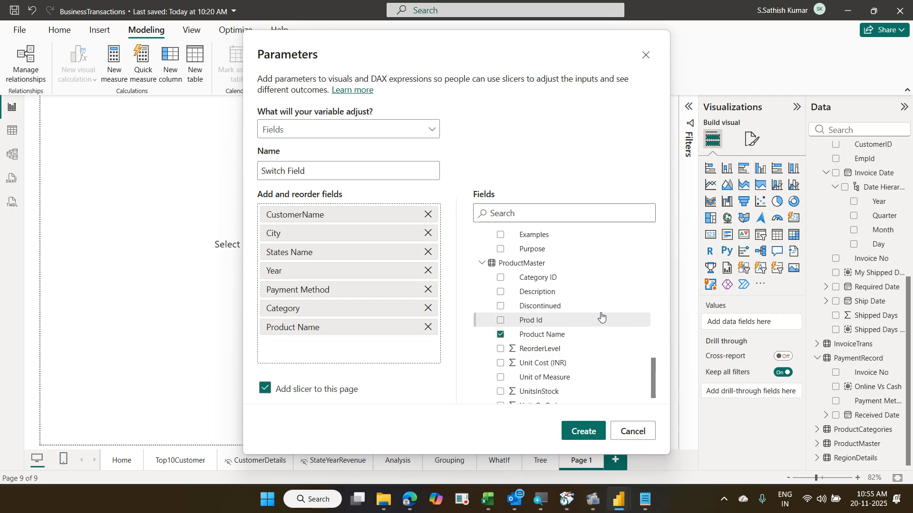
scroll(603, 315, "down", 1)
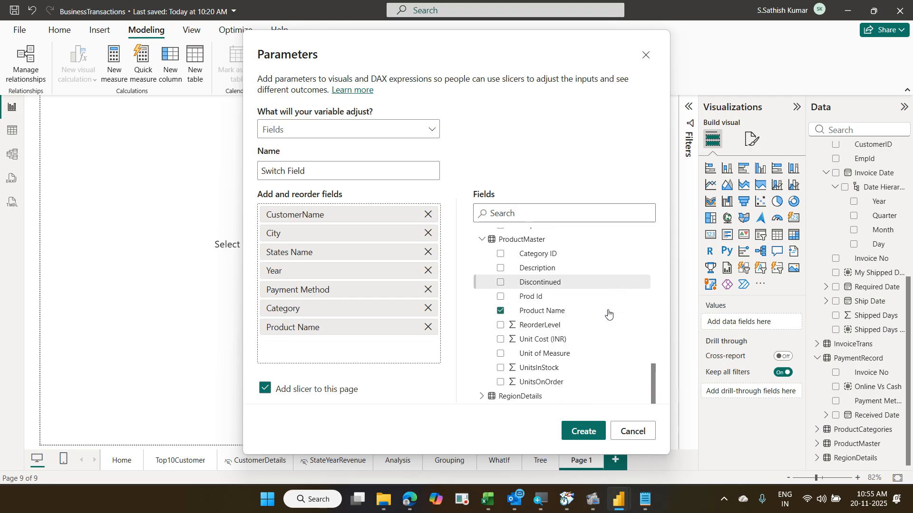
left_click(481, 397)
scroll(518, 333, "down", 2)
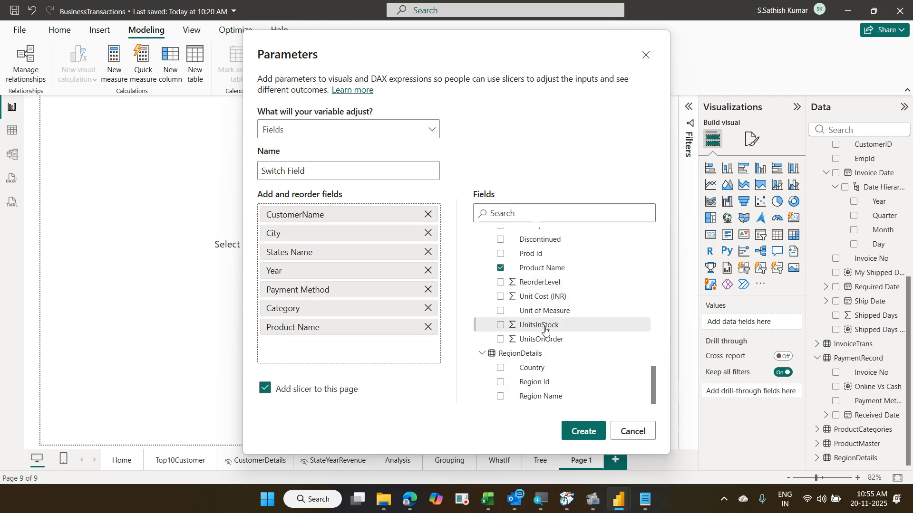
- Tick Region Name from RegionDetails as the eighth field of the Switch Field parameter
left_click(501, 397)
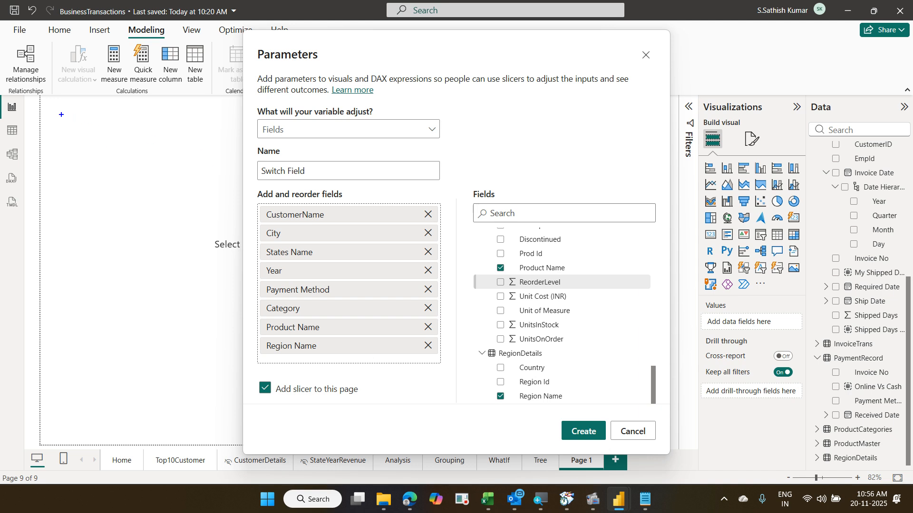
mouse_move(51, 113)
left_mouse_down()
mouse_move(80, 139)
mouse_move(164, 312)
left_mouse_up()
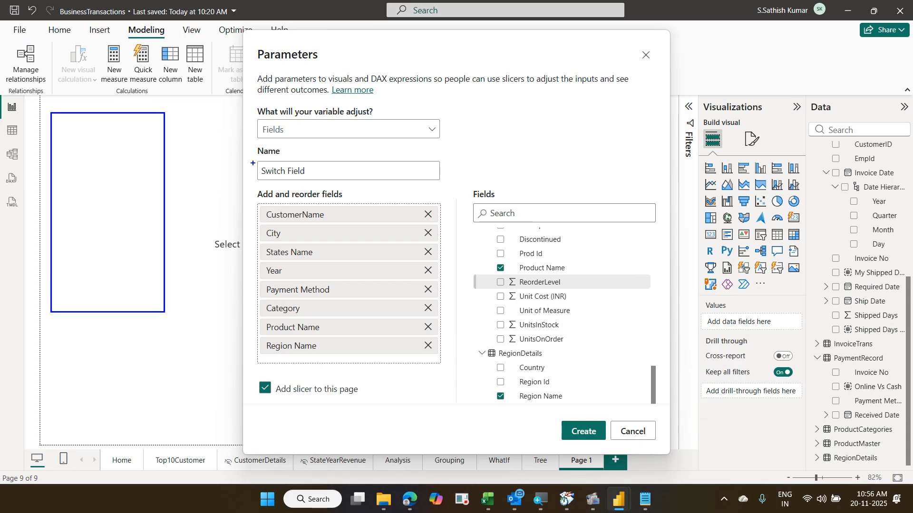
mouse_move(252, 164)
left_mouse_down()
mouse_move(319, 185)
mouse_move(321, 161)
mouse_move(244, 168)
mouse_move(291, 204)
left_mouse_up()
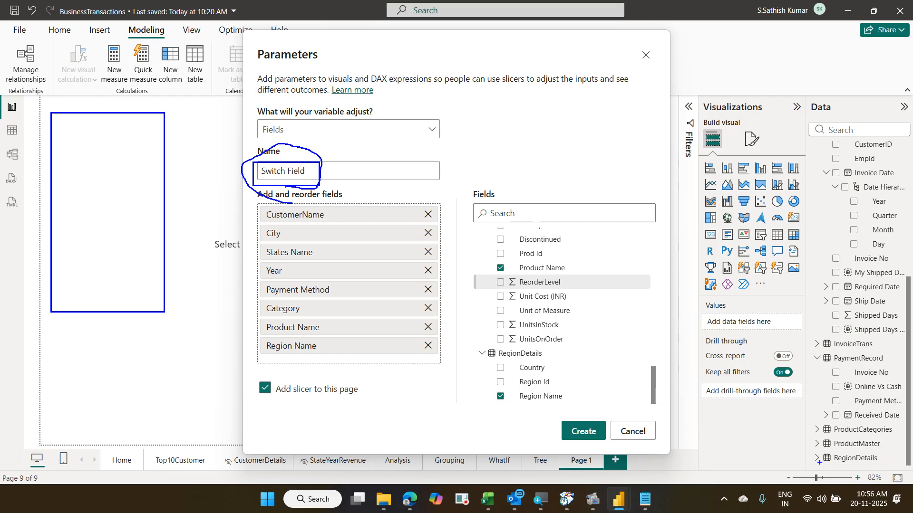
left_click_drag(817, 462, 873, 470)
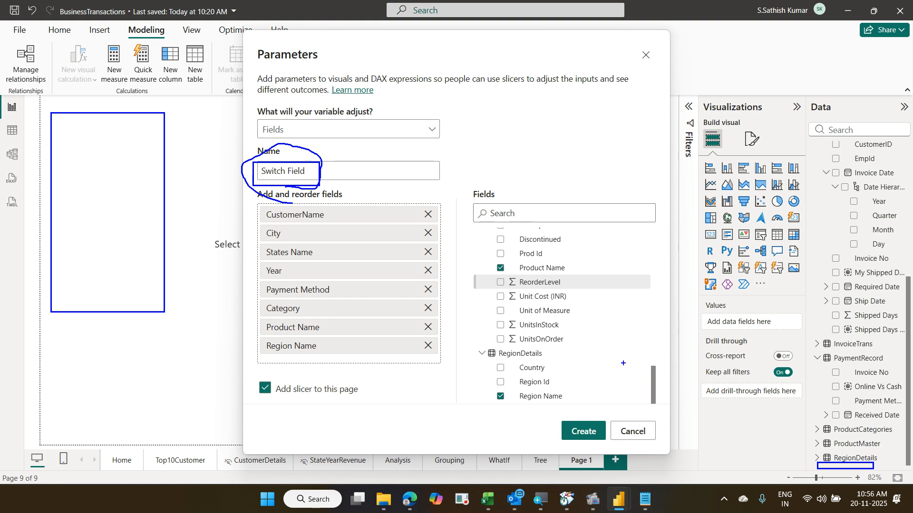
left_click_drag(121, 209, 148, 184)
key("Escape")
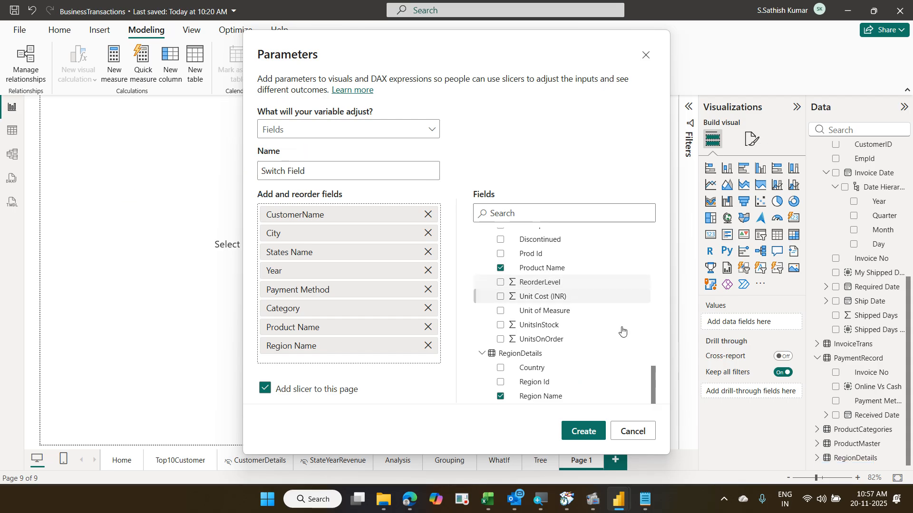
- Generate the Switch Field table and its slicer listing CustomerName through Region Name
left_click(592, 429)
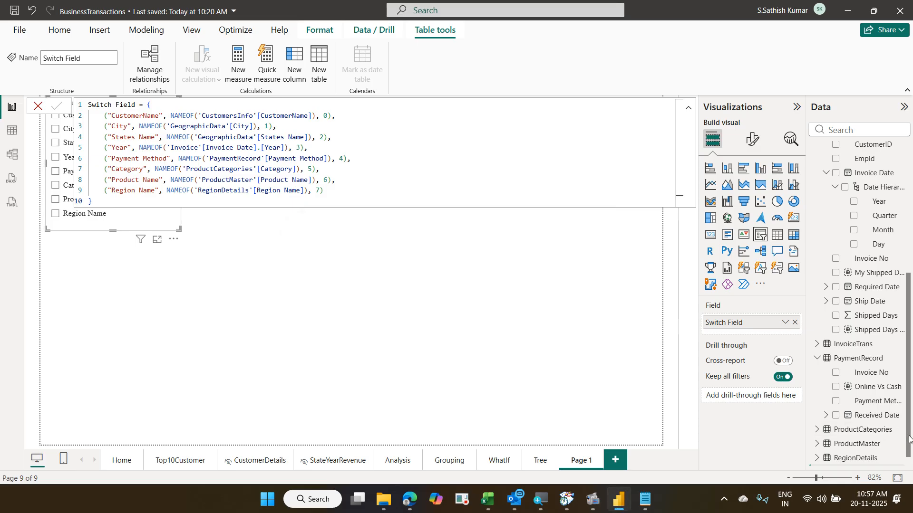
scroll(909, 439, "down", 1)
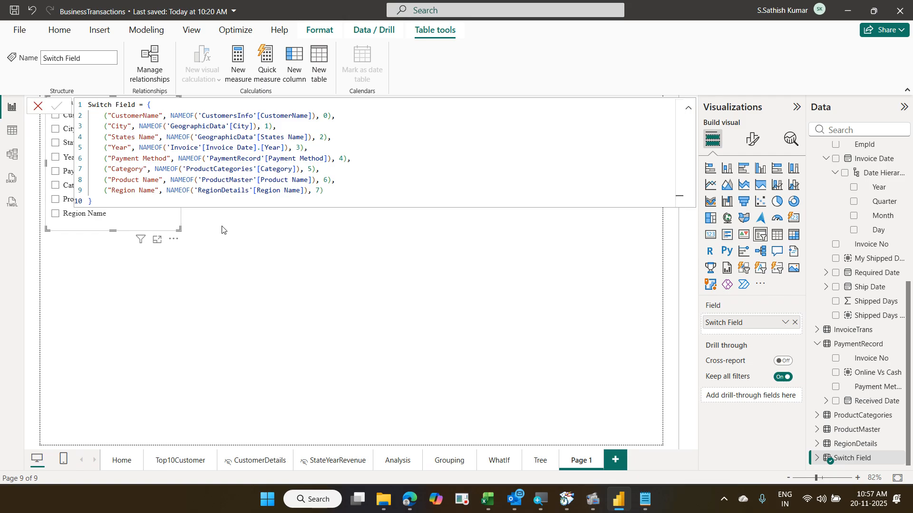
- Return from the table formula to the report and drag the Switch Field slicer lower
left_click(266, 261)
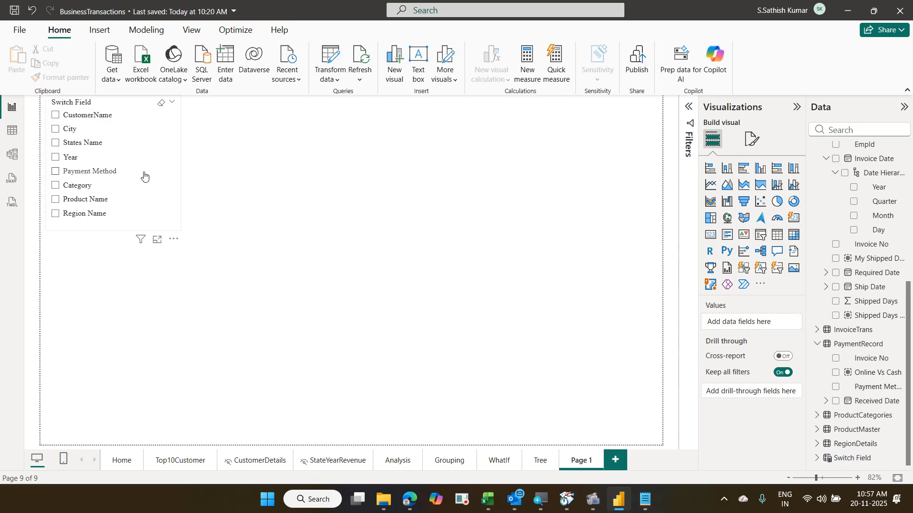
left_click_drag(147, 183, 138, 243)
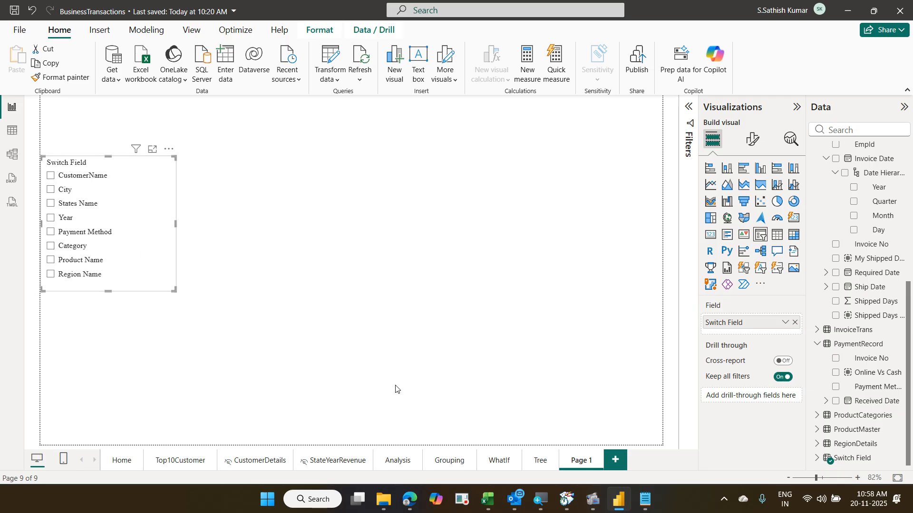
- Move from the WhatIf page to Page 1, which holds the Switch Field slicer
left_click(499, 464)
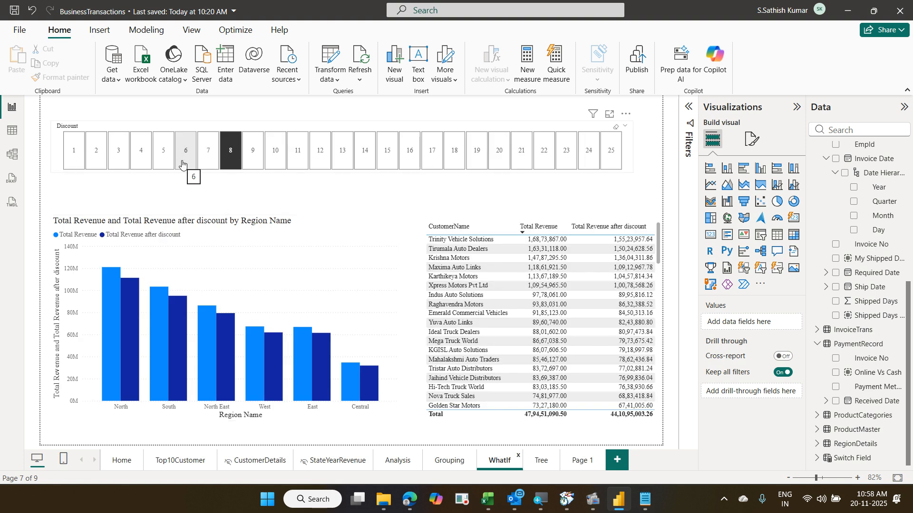
left_click(582, 462)
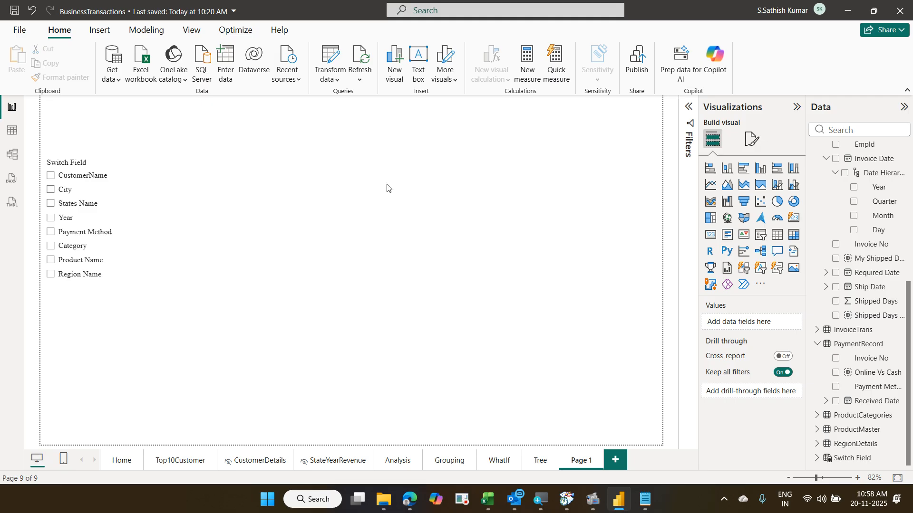
- Add an empty clustered column chart beside the Switch Field slicer and widen it across the page
left_click(759, 169)
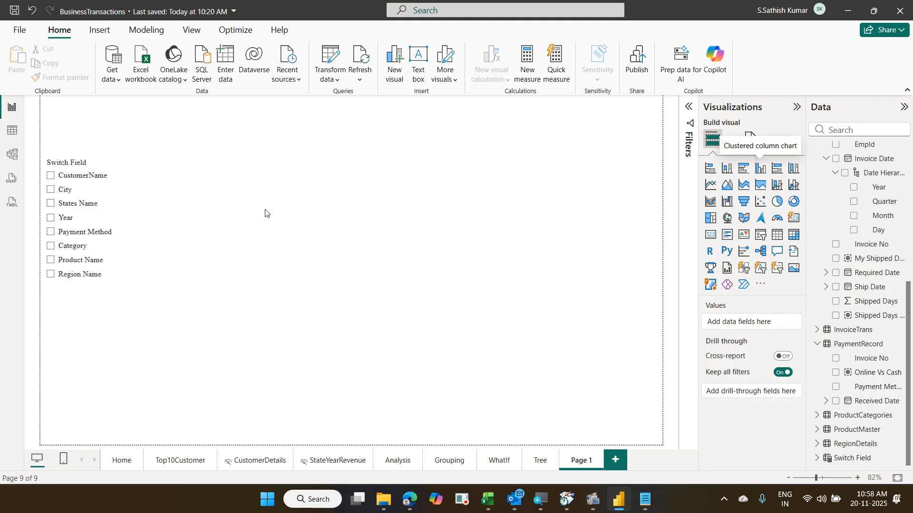
left_click_drag(150, 323, 264, 172)
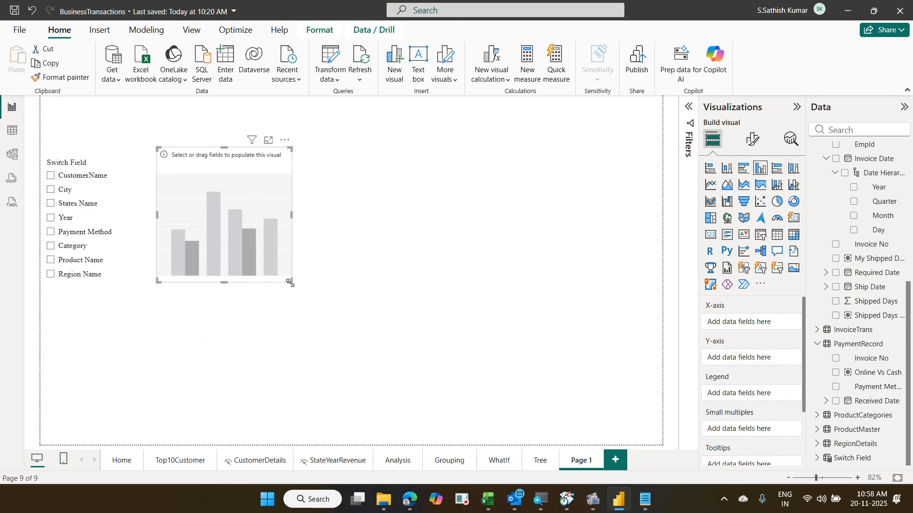
left_click_drag(291, 281, 607, 312)
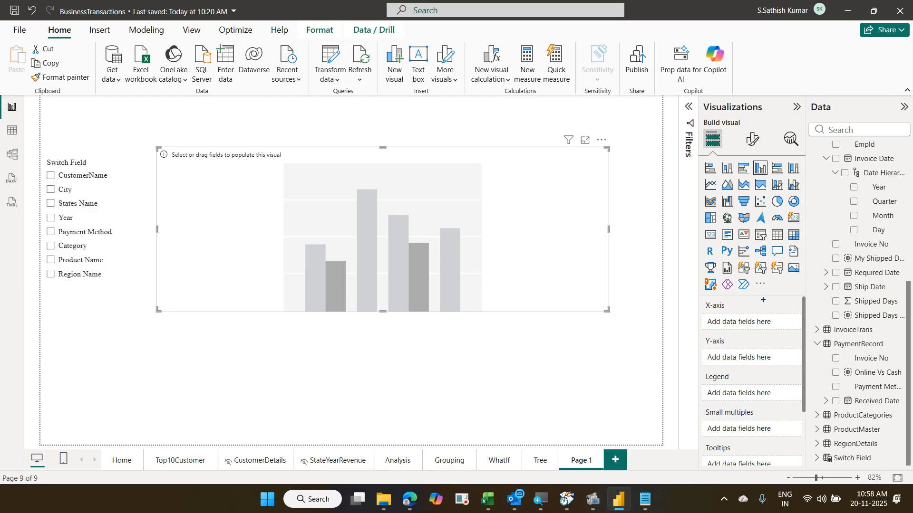
left_click_drag(702, 311, 803, 334)
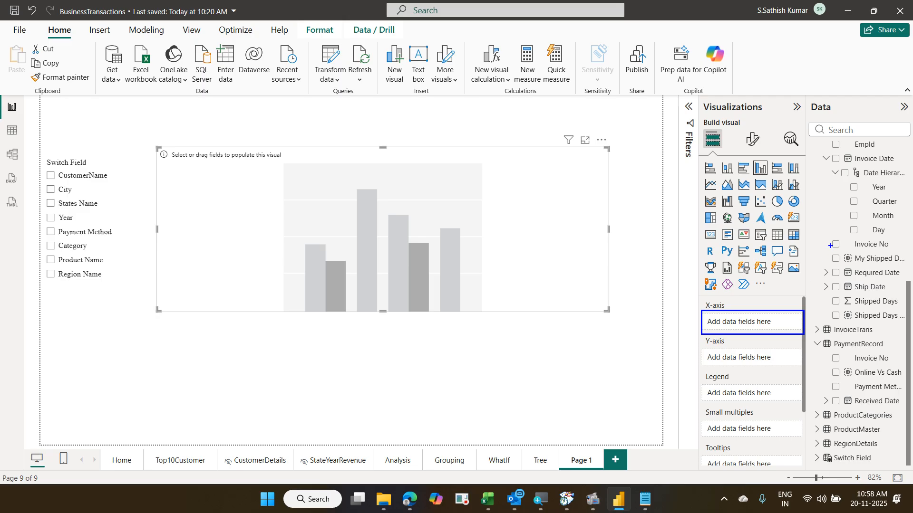
left_click_drag(823, 243, 762, 303)
left_click_drag(831, 171, 739, 309)
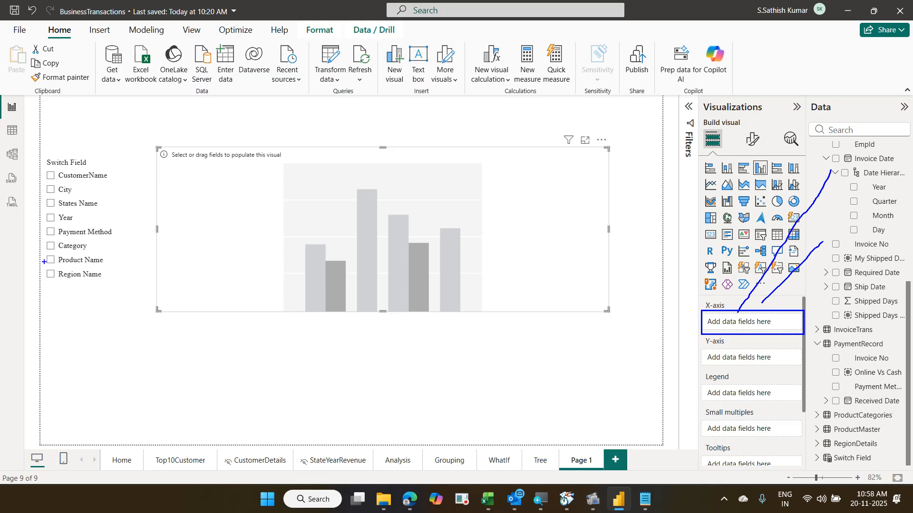
mouse_move(44, 167)
left_mouse_down()
mouse_move(62, 185)
mouse_move(116, 191)
mouse_move(107, 291)
left_mouse_up()
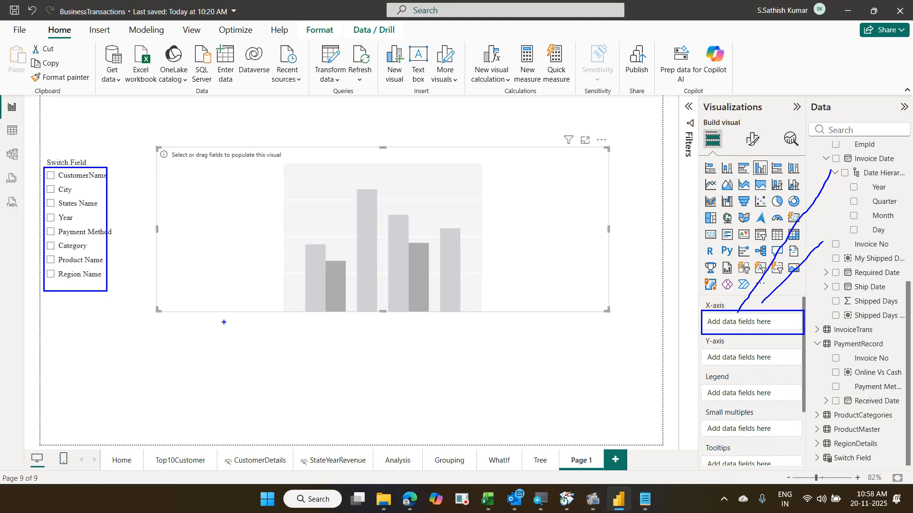
key("Escape")
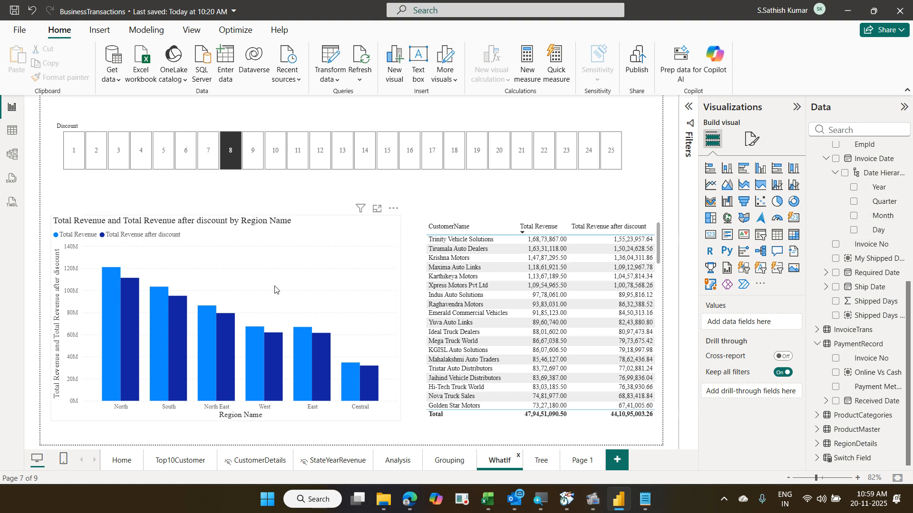
left_click(572, 460)
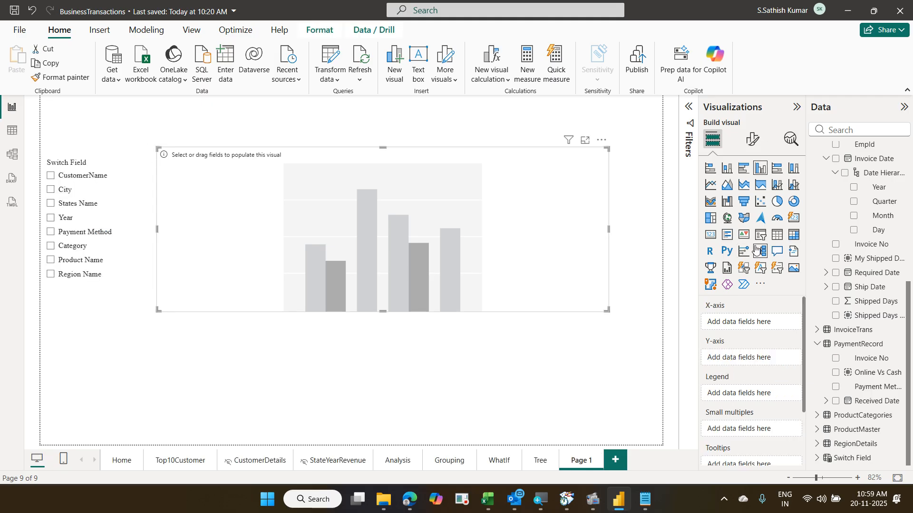
- Place the Switch Field table's Switch Field column on the column chart's X-axis
scroll(895, 178, "up", 4)
scroll(855, 266, "down", 4)
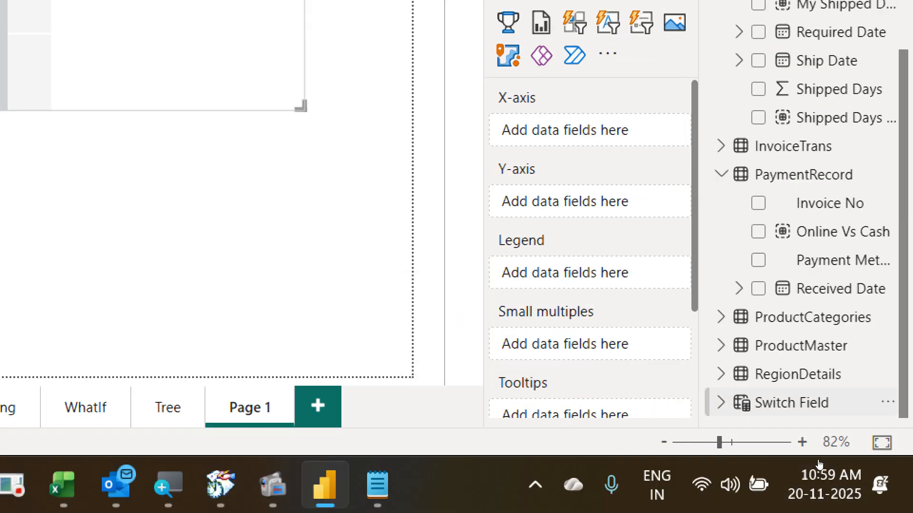
left_click(880, 410)
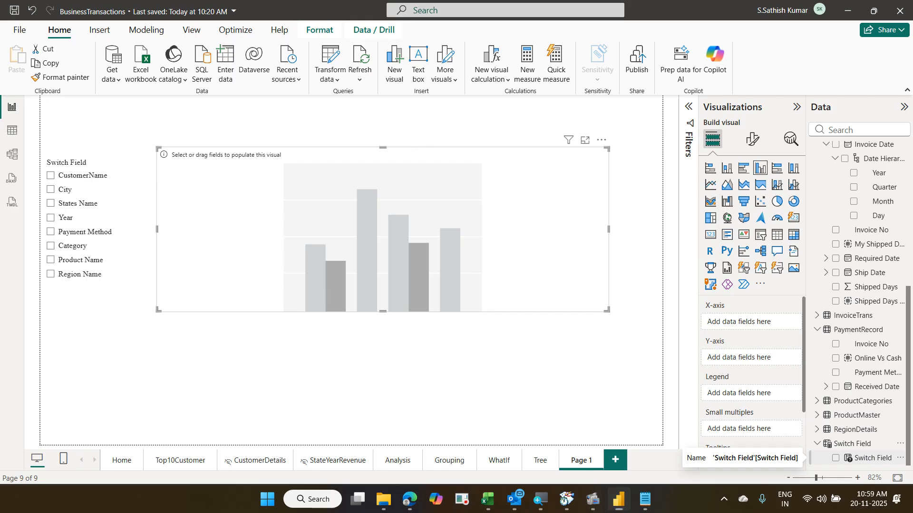
left_click_drag(810, 437, 883, 450)
left_click_drag(824, 454, 897, 467)
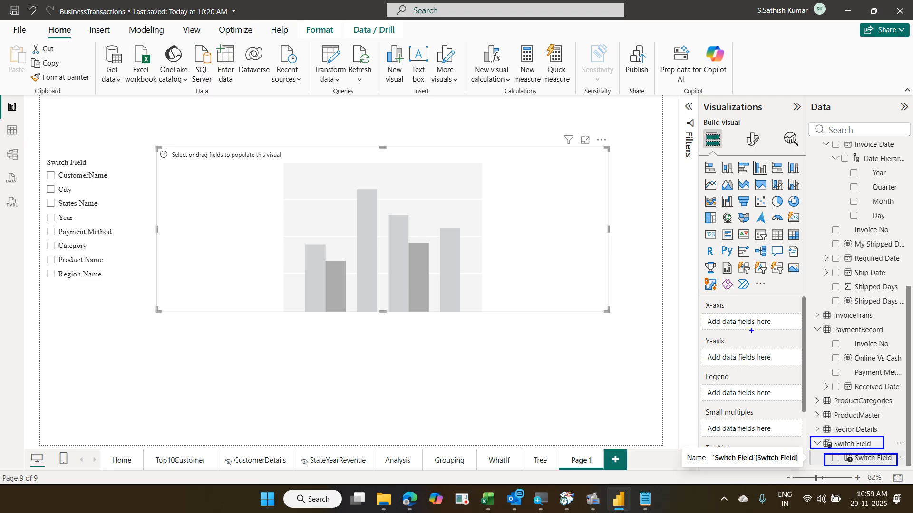
mouse_move(753, 329)
left_mouse_down()
mouse_move(843, 462)
mouse_move(838, 455)
left_mouse_up()
key("Escape")
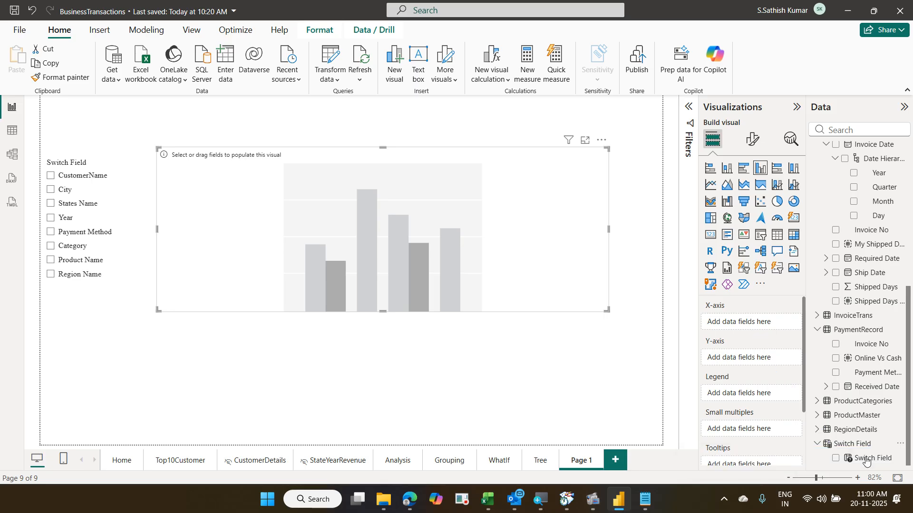
left_click_drag(866, 460, 757, 324)
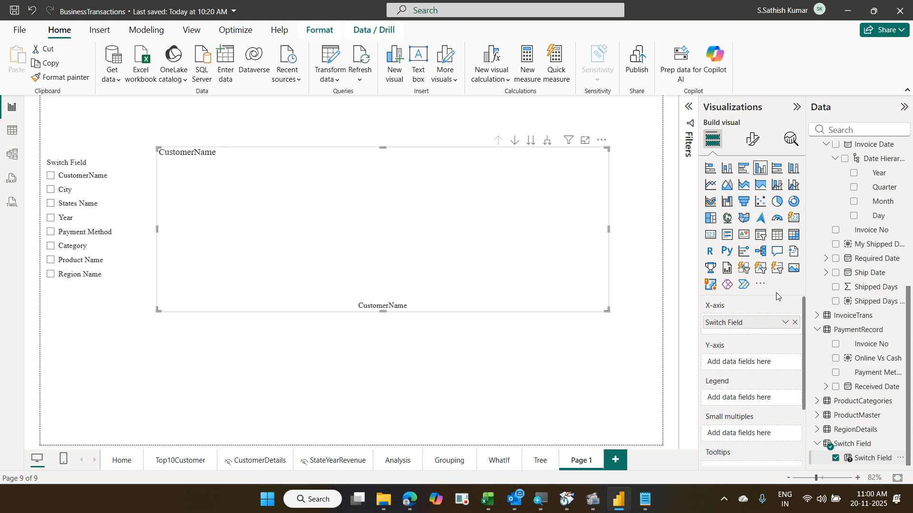
- Search 'pro', add Profit Margin to the Y-axis, then enlarge the chart and move it up
left_click(861, 127)
type("pro")
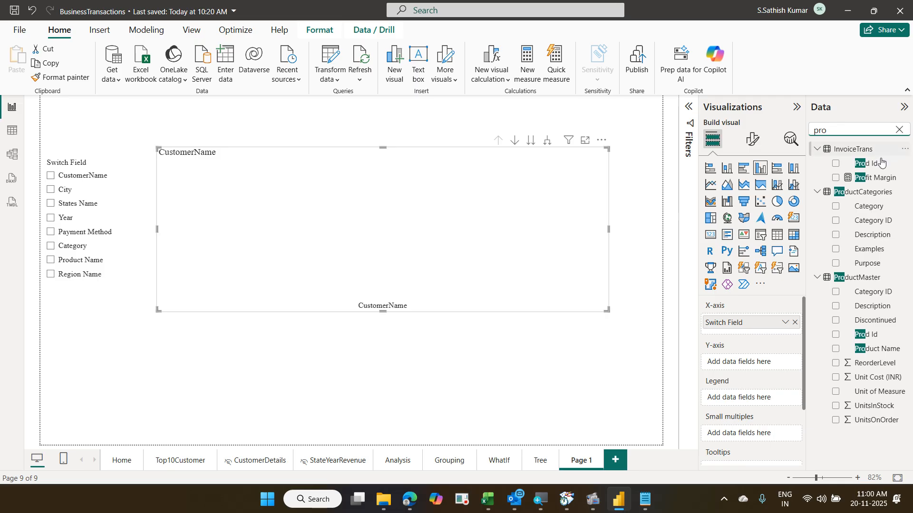
left_click_drag(878, 178, 773, 361)
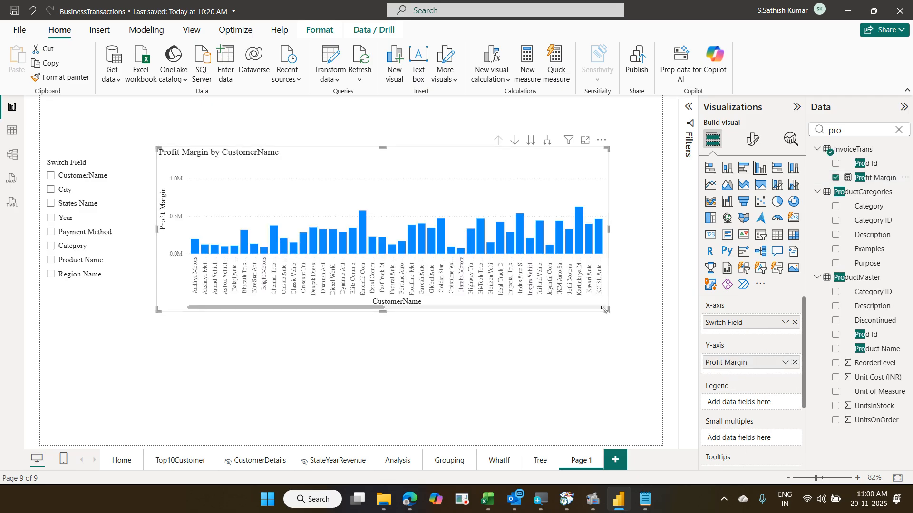
left_click_drag(607, 310, 649, 356)
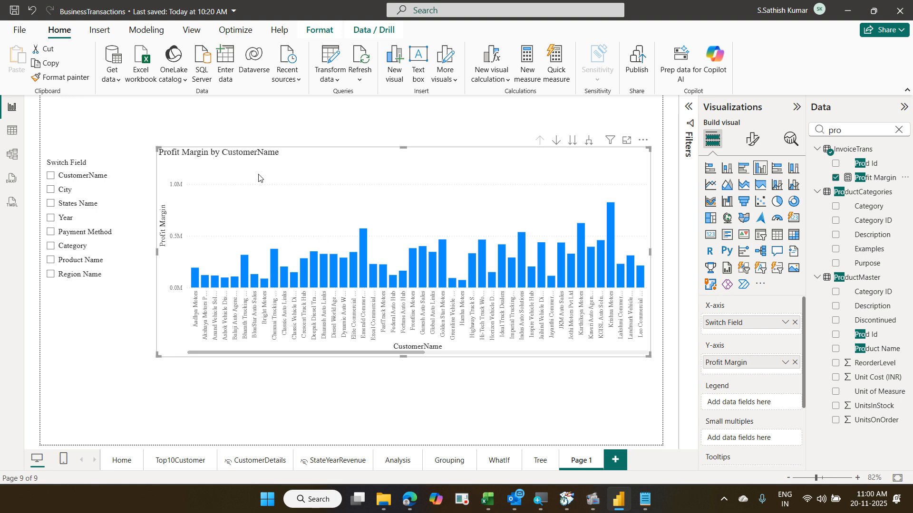
left_click_drag(259, 170, 256, 135)
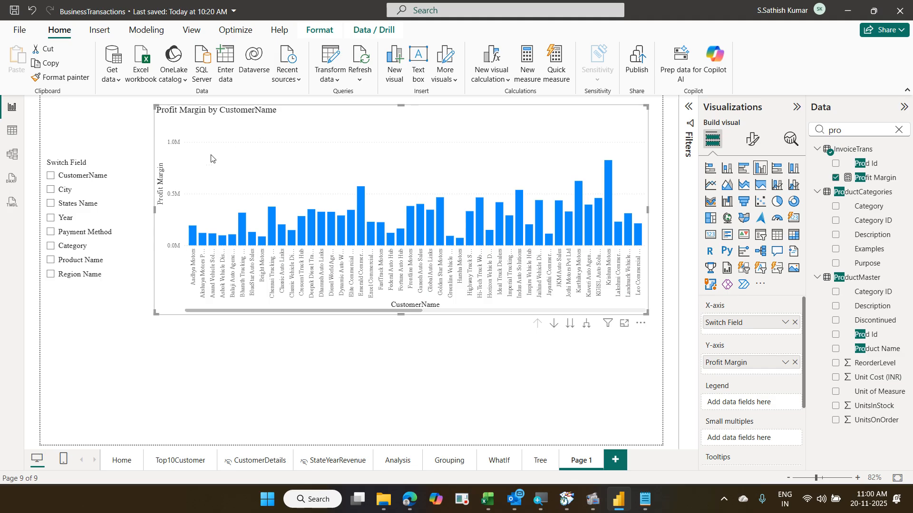
- Cycle the chart through each slicer field, City through Region Name, then back to CustomerName and Year
left_click(51, 189)
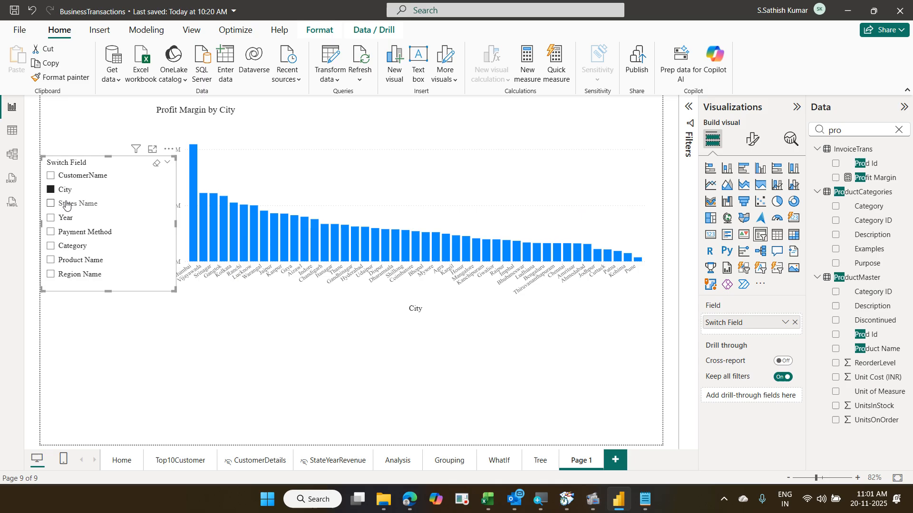
left_click(67, 204)
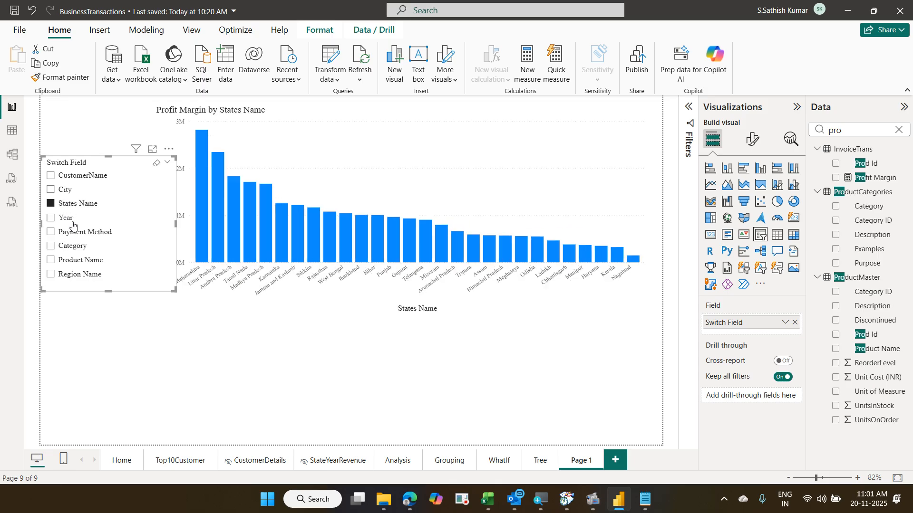
left_click(66, 220)
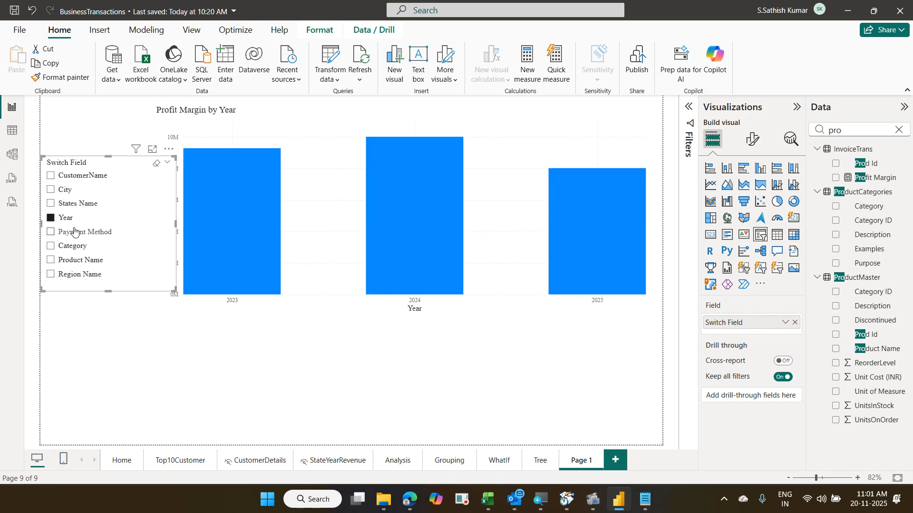
left_click(78, 233)
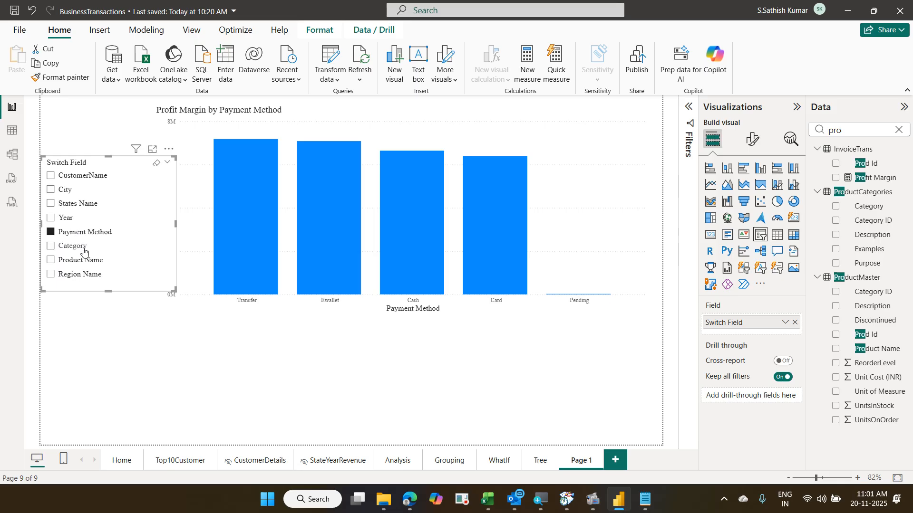
left_click(76, 247)
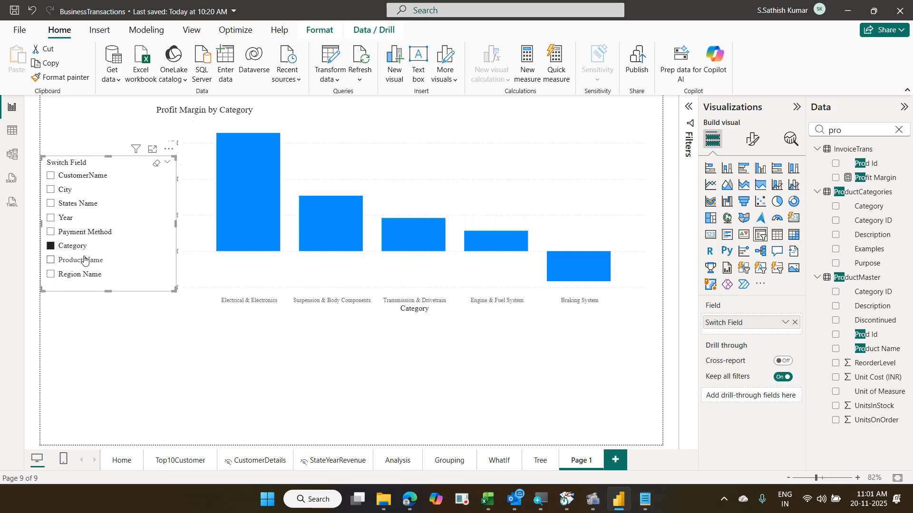
left_click(84, 259)
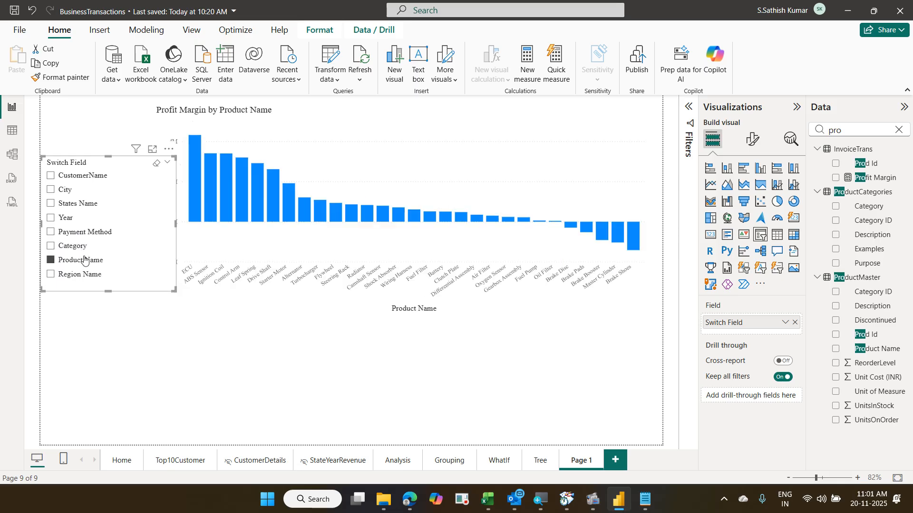
left_click(97, 281)
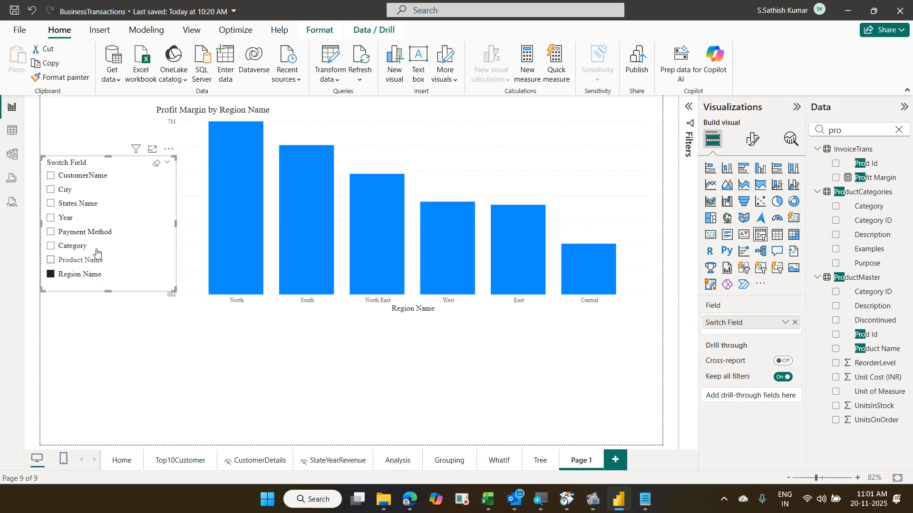
left_click(93, 177)
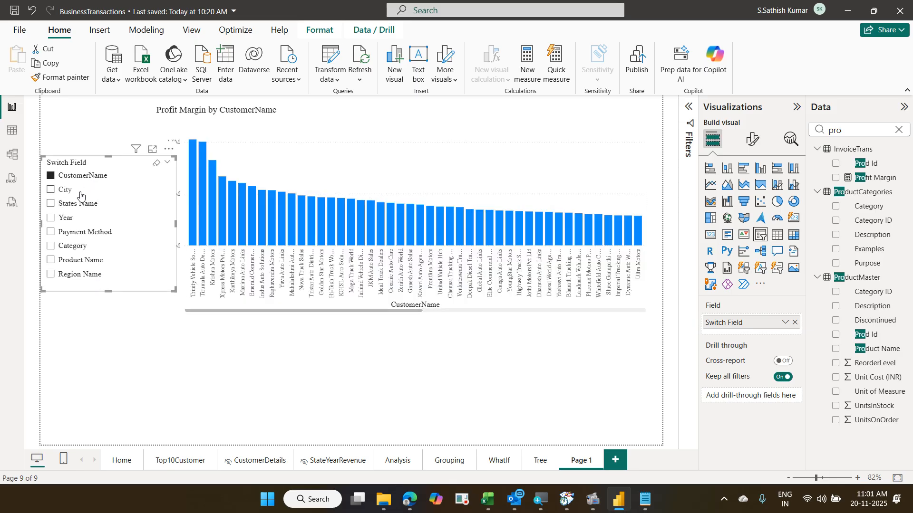
left_click(69, 191)
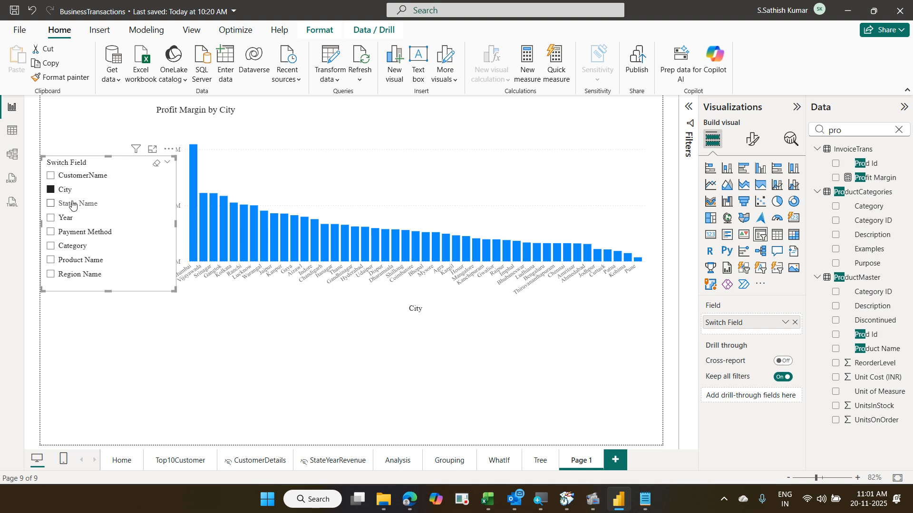
left_click(72, 205)
left_click(71, 219)
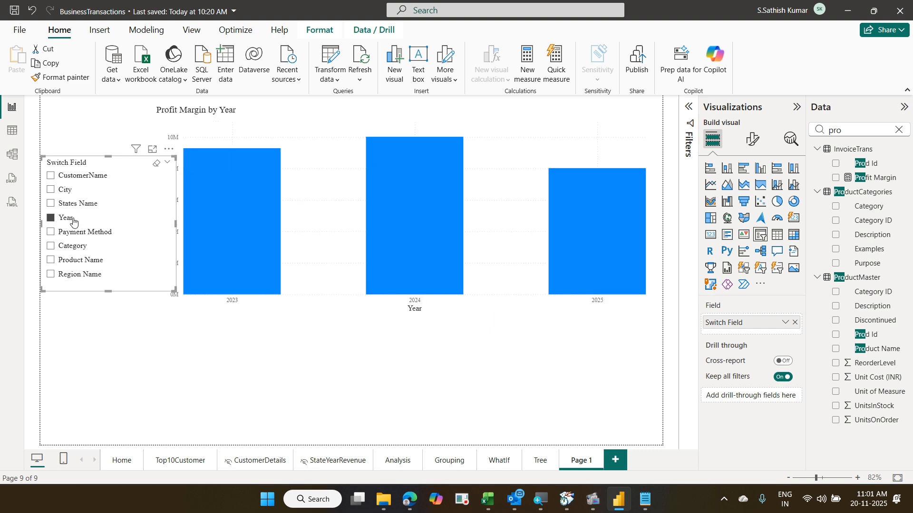
- Clear Year, try City and States Name, then deselect States Name
left_click(73, 221)
left_click(70, 191)
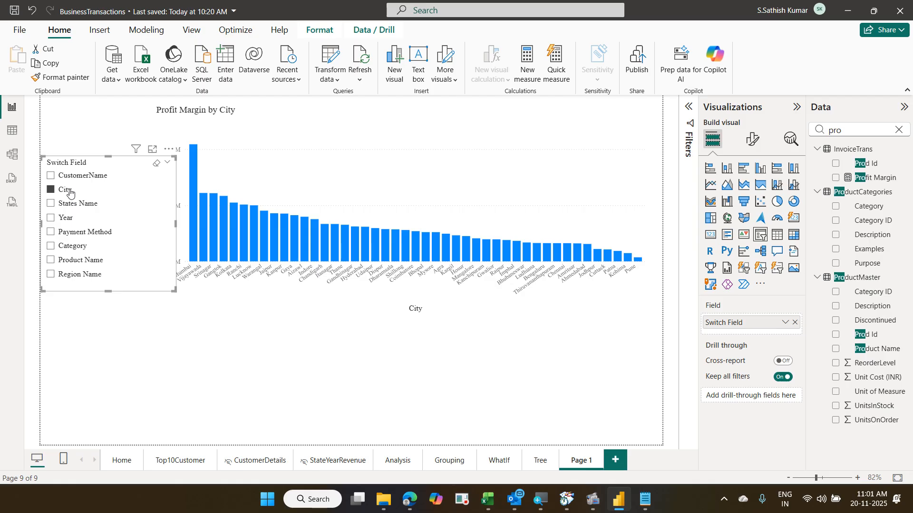
left_click(79, 204)
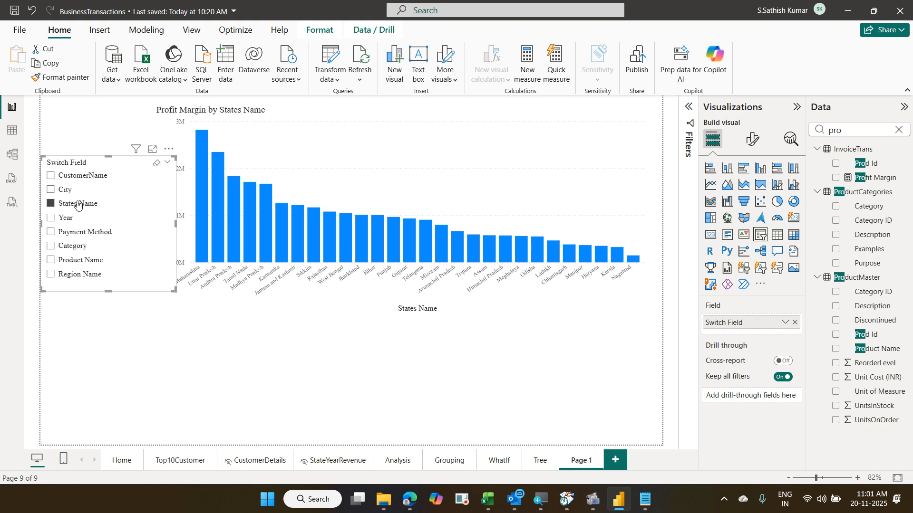
left_click(79, 205)
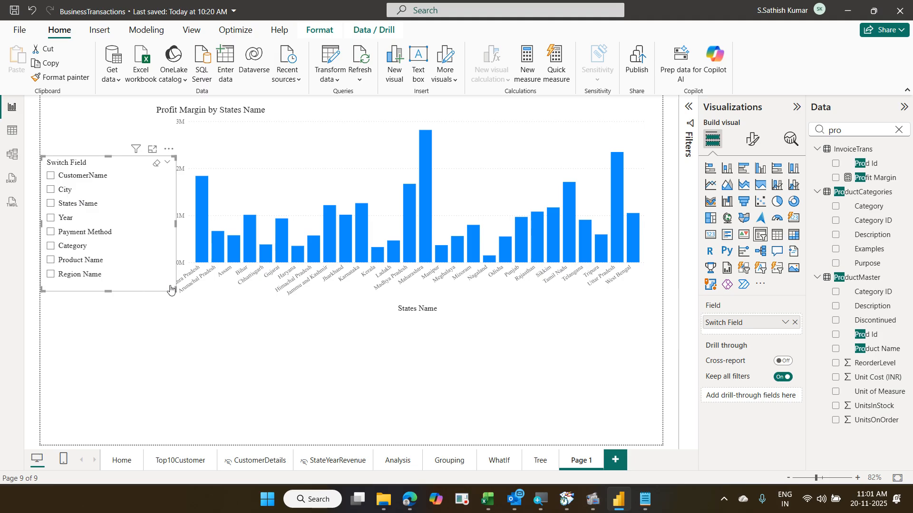
- Narrow the Switch Field slicer, then duplicate it and place the copy beneath the original
left_click_drag(171, 290, 148, 288)
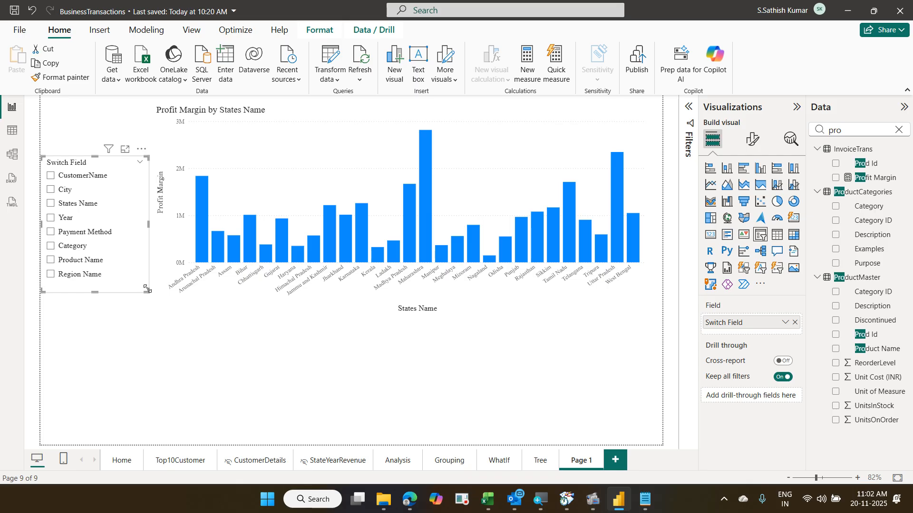
key("ctrl+c")
key("ctrl+v")
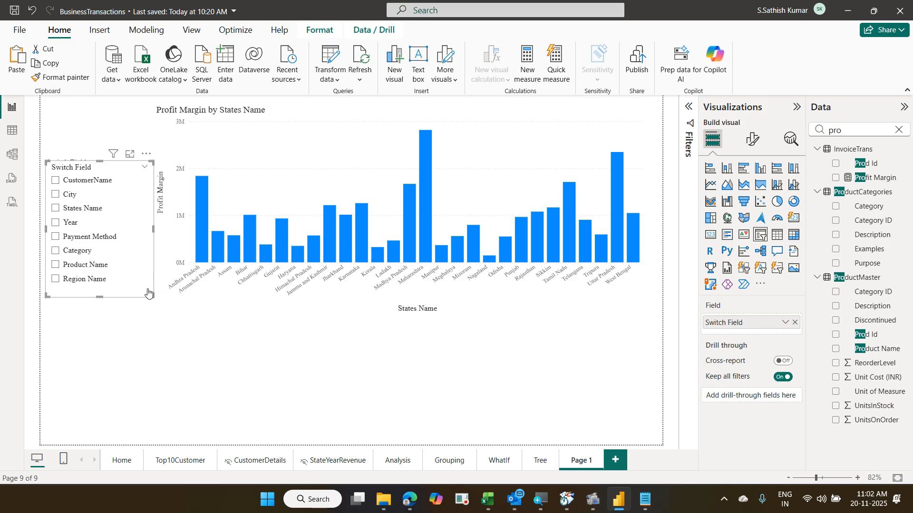
left_click_drag(143, 291, 134, 425)
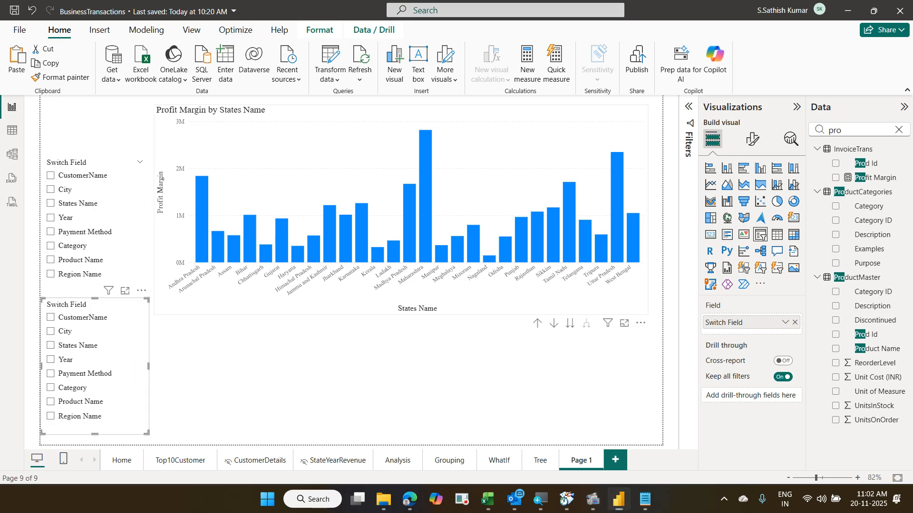
- Select the lower slicer and open its Switch Field field options in the Visualizations pane
left_click_drag(42, 286, 168, 433)
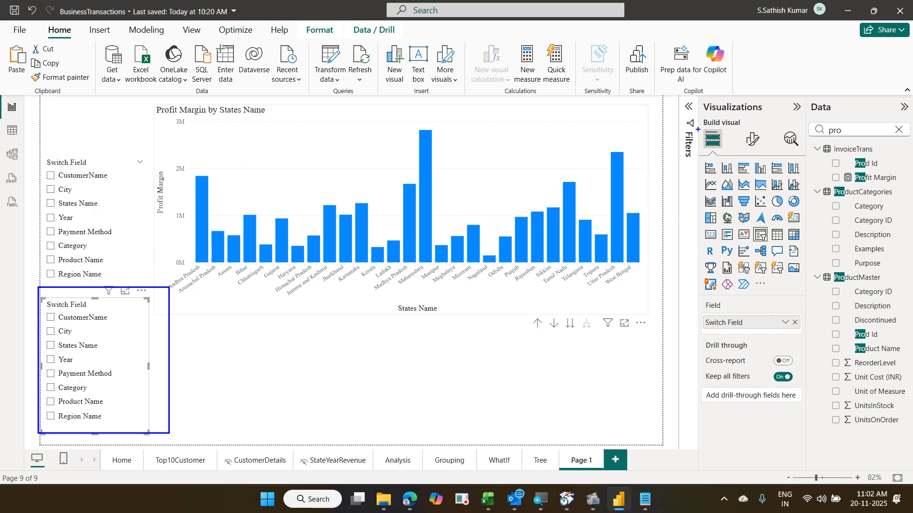
left_click_drag(700, 128, 723, 152)
mouse_move(701, 296)
left_mouse_down()
mouse_move(790, 325)
mouse_move(780, 333)
mouse_move(790, 337)
mouse_move(791, 316)
mouse_move(790, 340)
left_mouse_up()
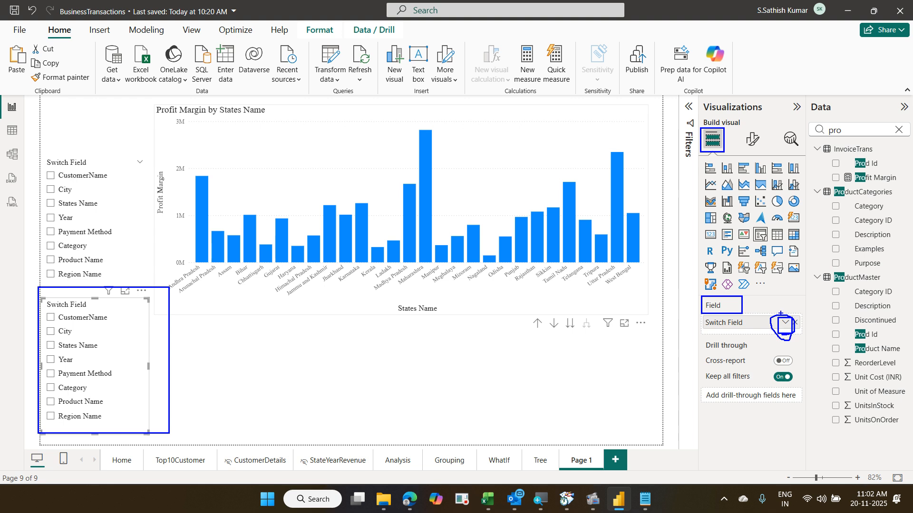
key("Escape")
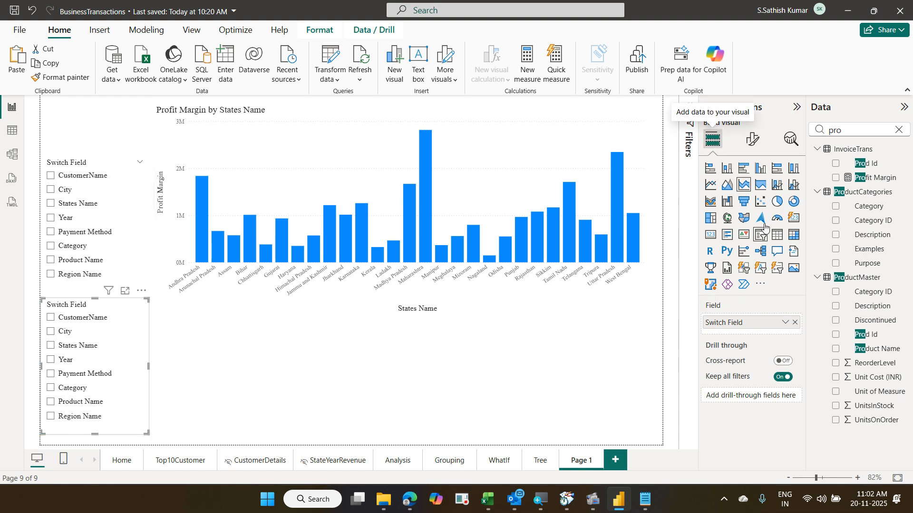
left_click(785, 322)
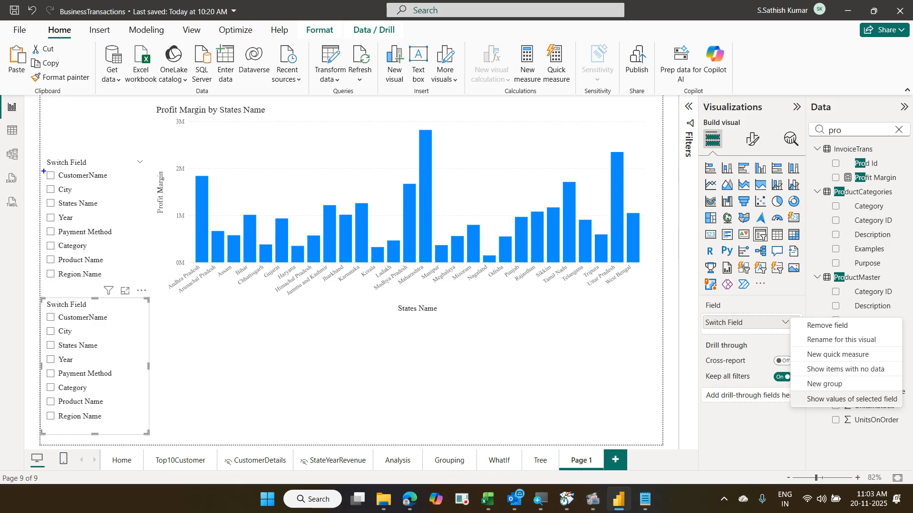
- Reposition and resize the visuals on the report canvas
left_click_drag(44, 171, 112, 187)
left_click_drag(45, 309, 108, 437)
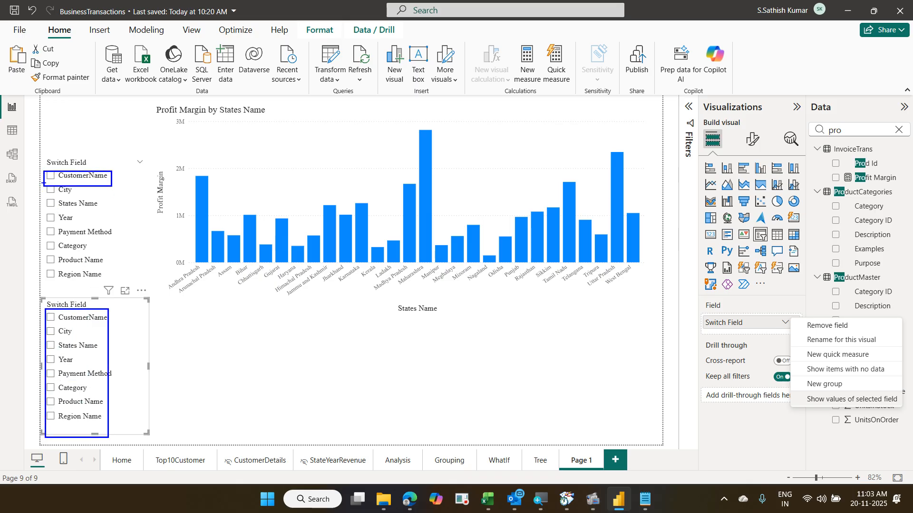
left_click_drag(43, 183, 79, 196)
left_click_drag(117, 309, 116, 426)
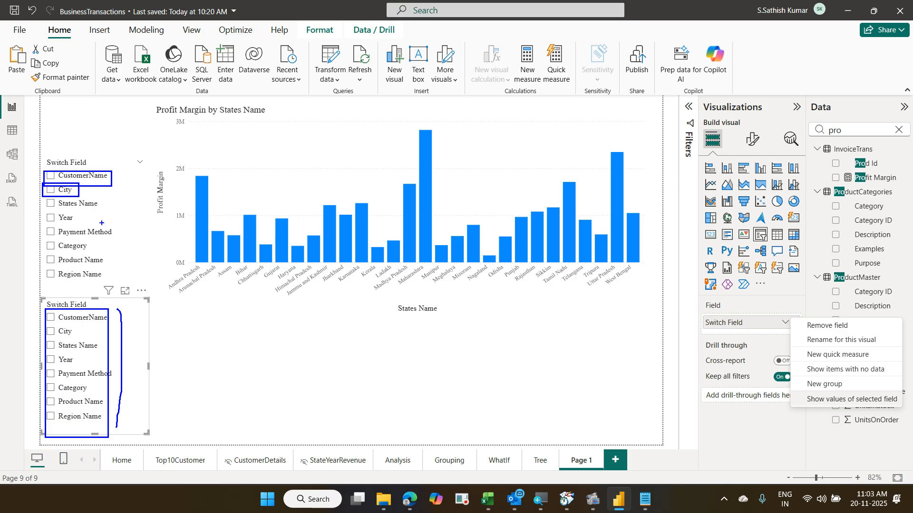
left_click_drag(82, 209, 93, 197)
left_click_drag(132, 324, 145, 408)
left_click_drag(794, 386, 895, 405)
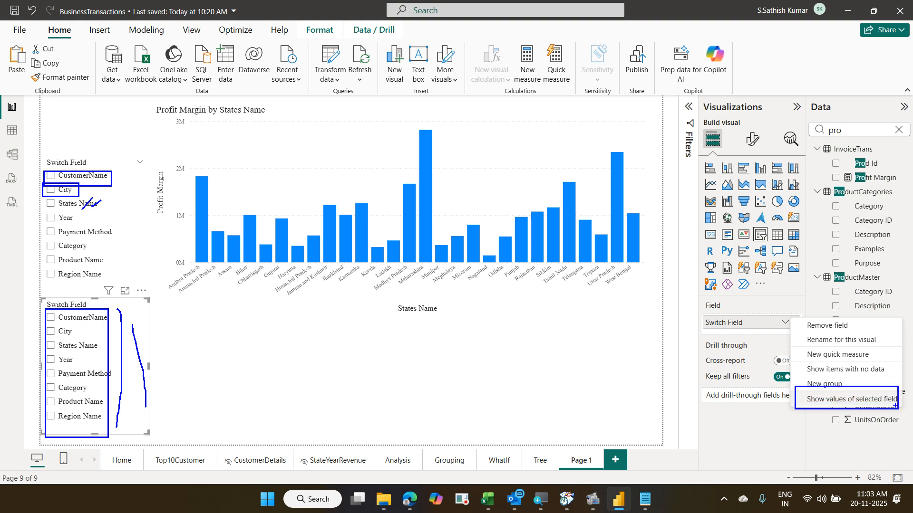
key("Escape")
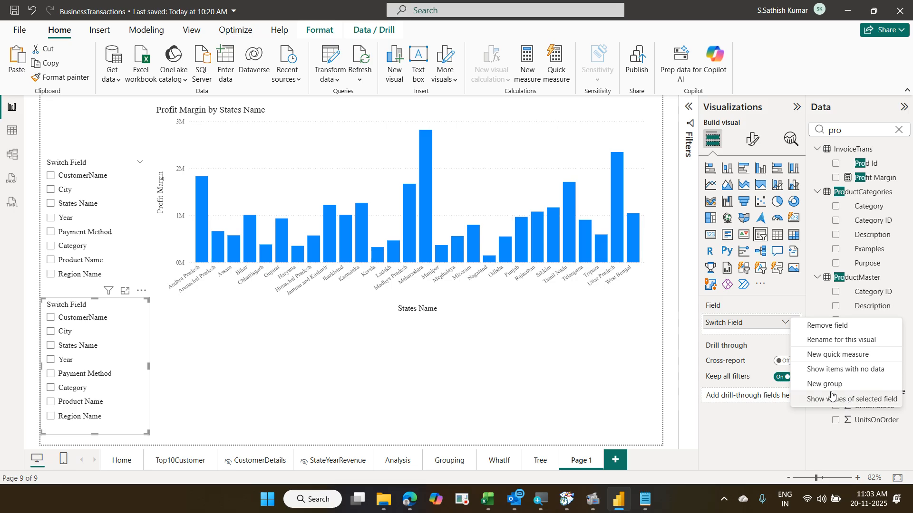
- Set the second slicer to Show values of selected field and review its error details
left_click(830, 400)
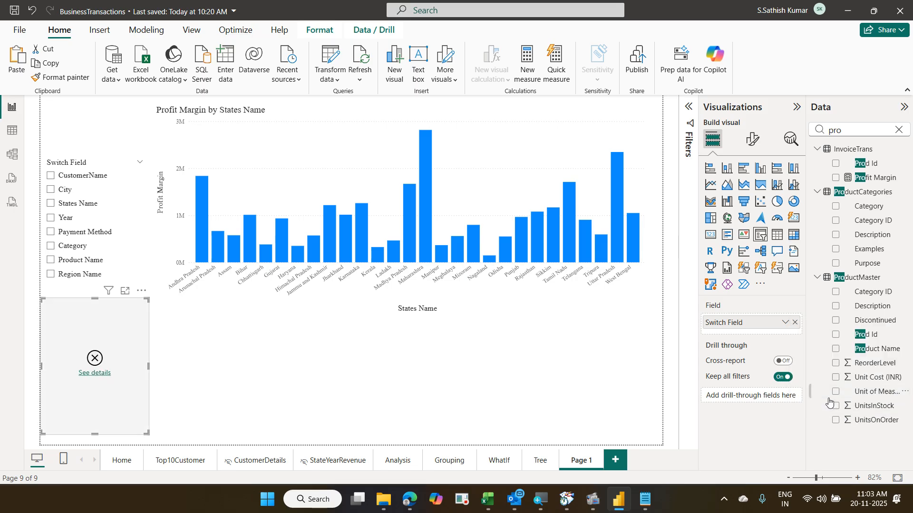
left_click(785, 323)
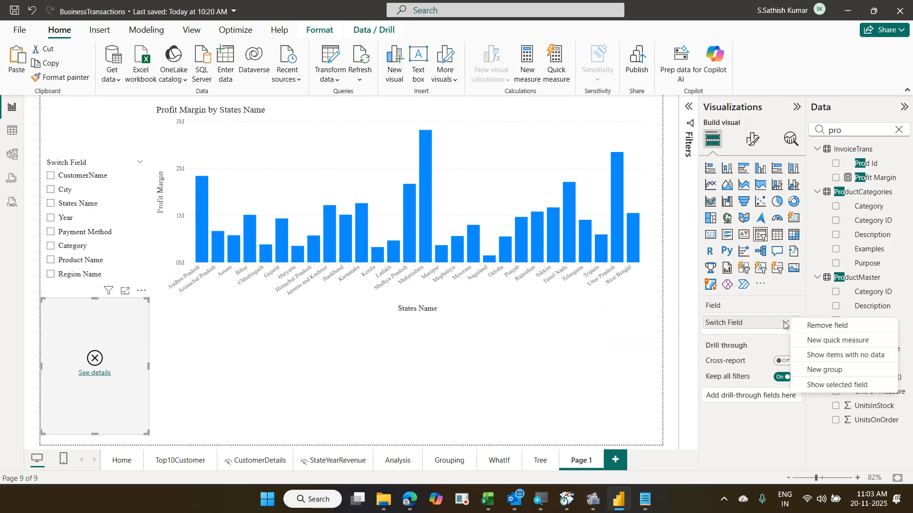
left_click(814, 385)
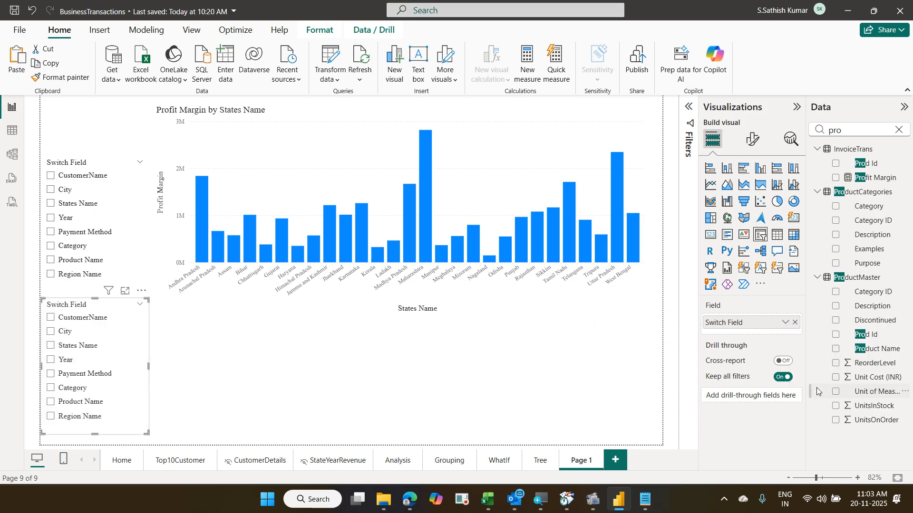
left_click(784, 322)
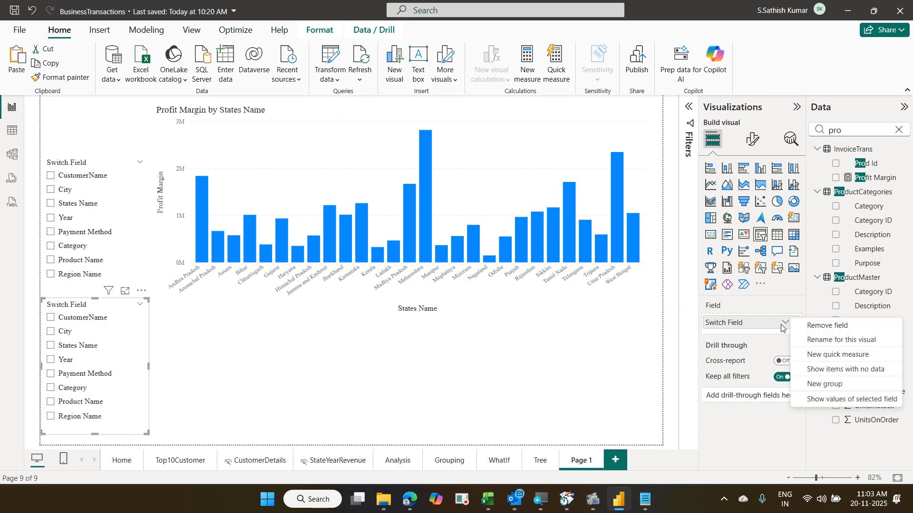
left_click(818, 400)
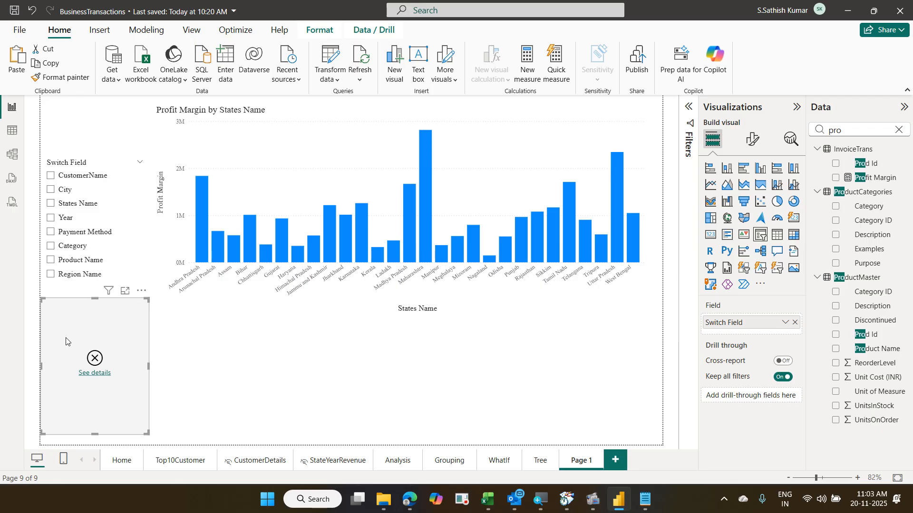
left_click(94, 374)
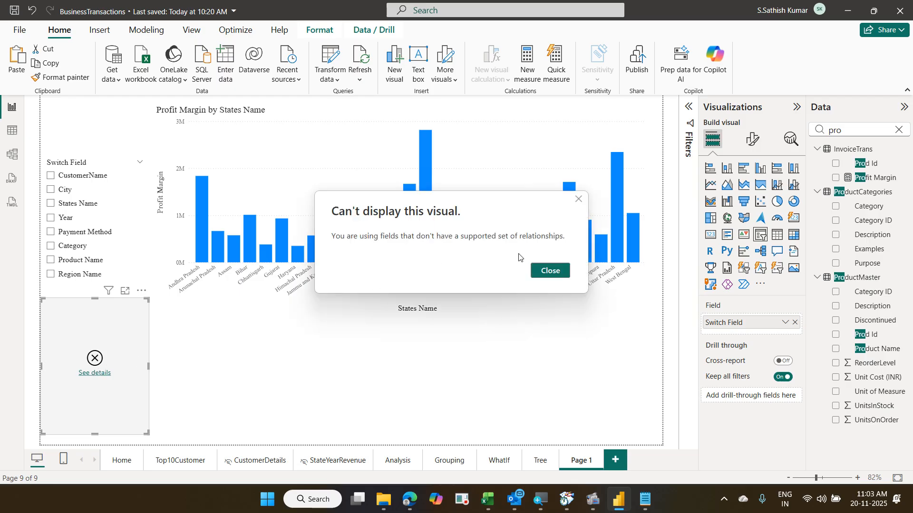
left_click(547, 271)
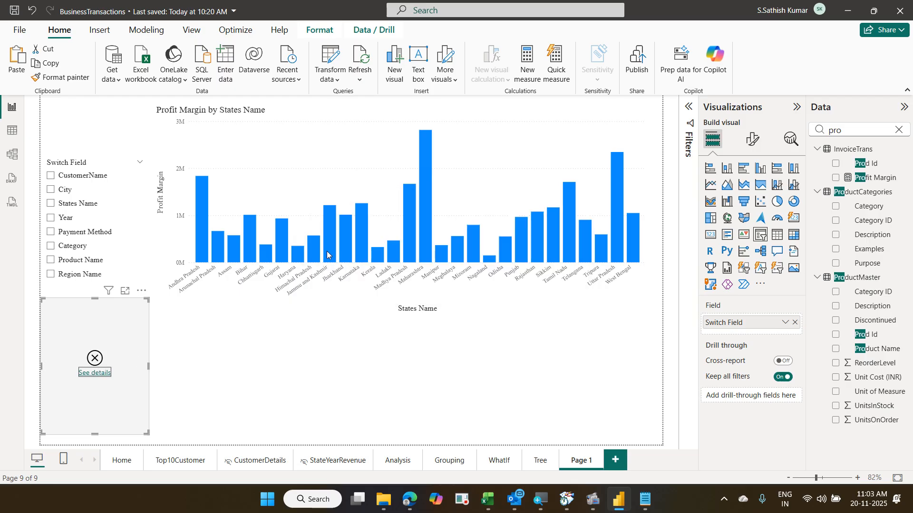
- Cycle the Switch Field through City, States Name and Year, ending on CustomerName
left_click(87, 177)
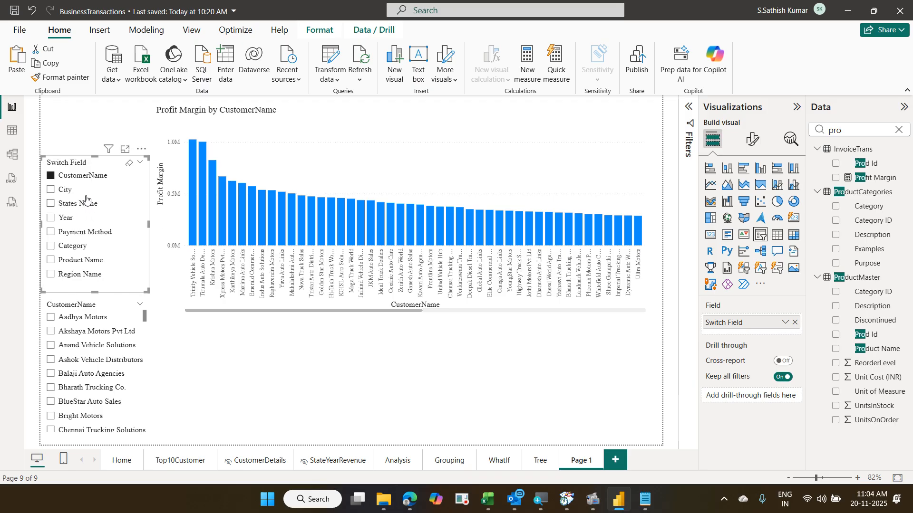
left_click(67, 191)
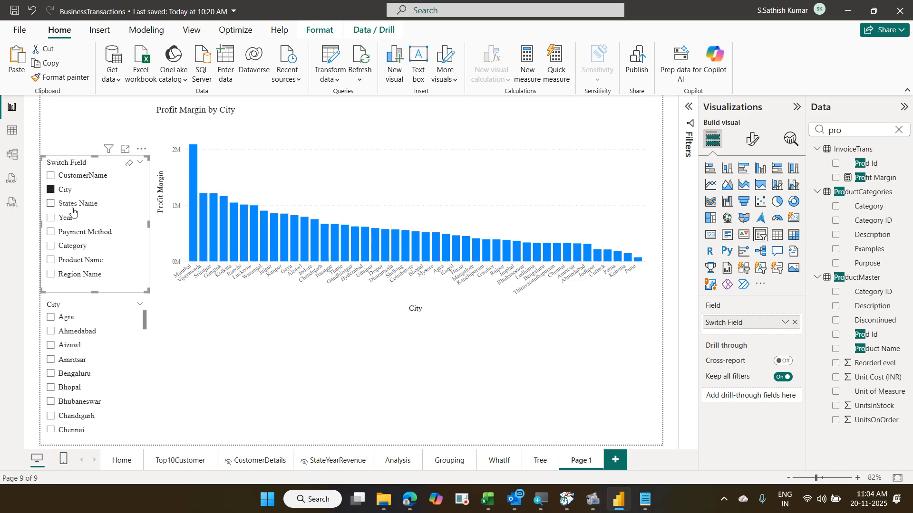
left_click(74, 208)
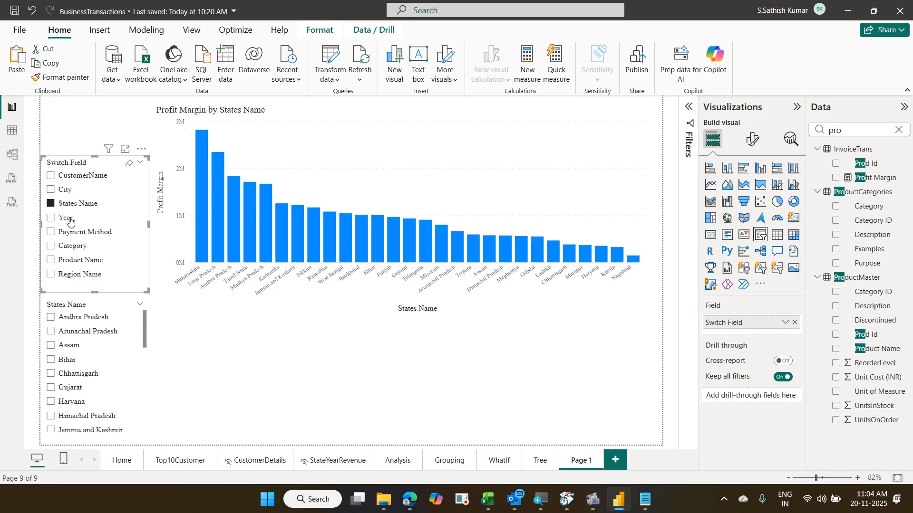
left_click(68, 221)
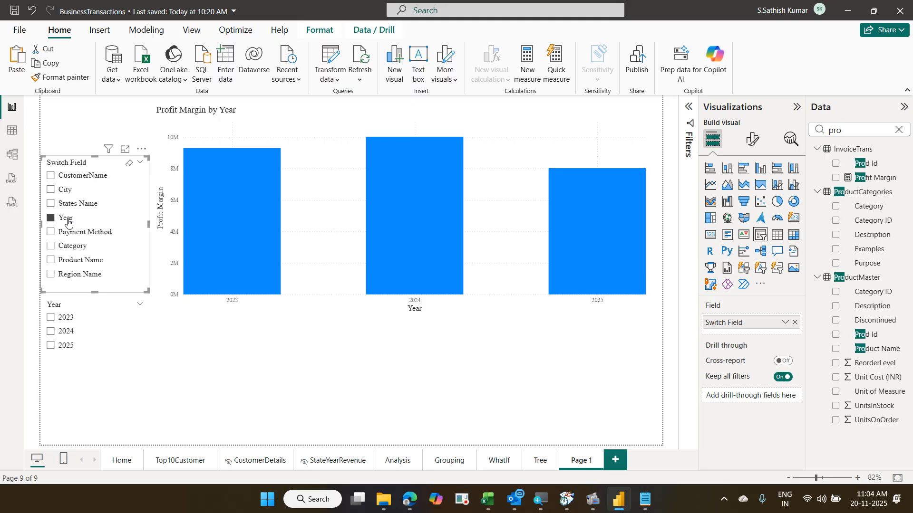
left_click(82, 175)
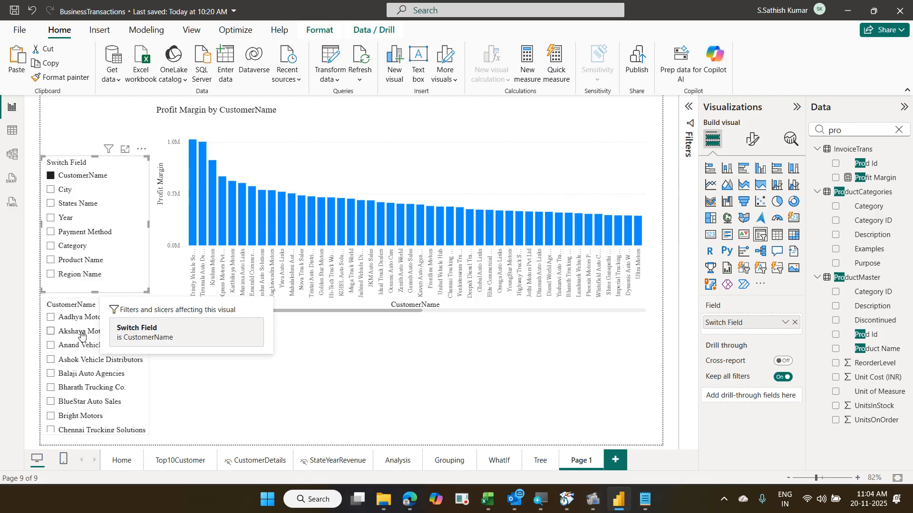
- Filter to Aadhya Motors, Ashok Vehicle Distributors, Bharath Trucking Co., Bright Motors and Chennai Trucking Solutions
left_click(52, 318)
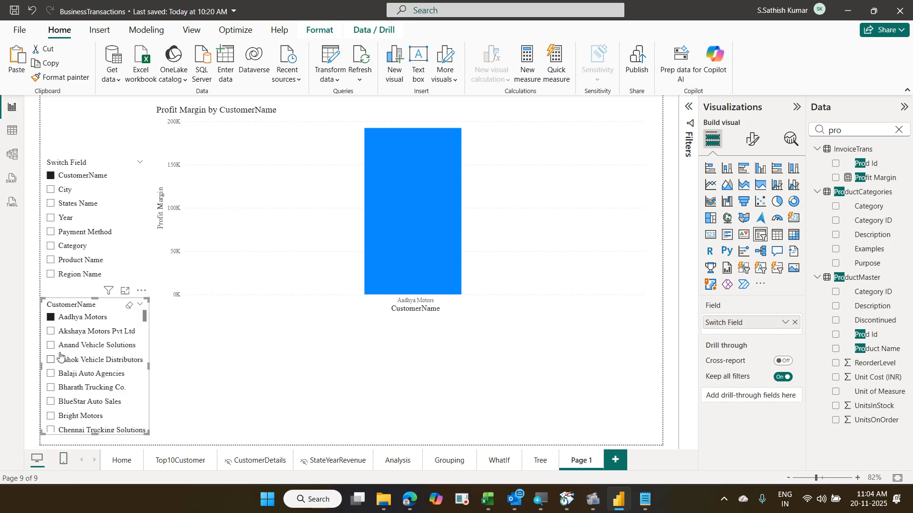
left_click(60, 360, "ctrl")
left_click(69, 389, "ctrl")
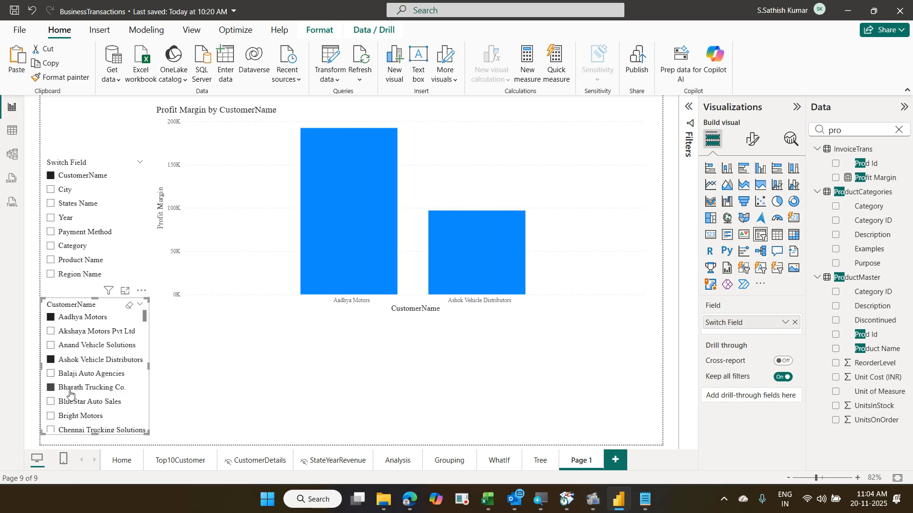
left_click(73, 417, "ctrl")
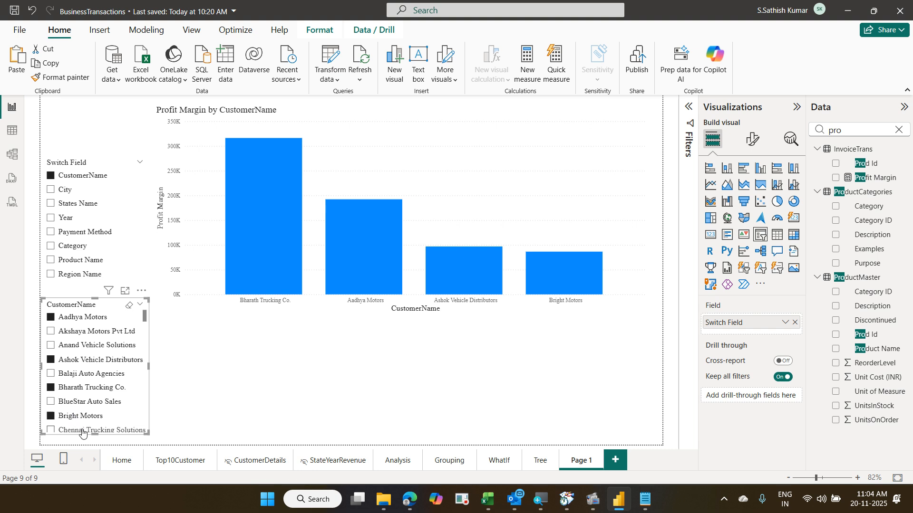
left_click(71, 430, "ctrl")
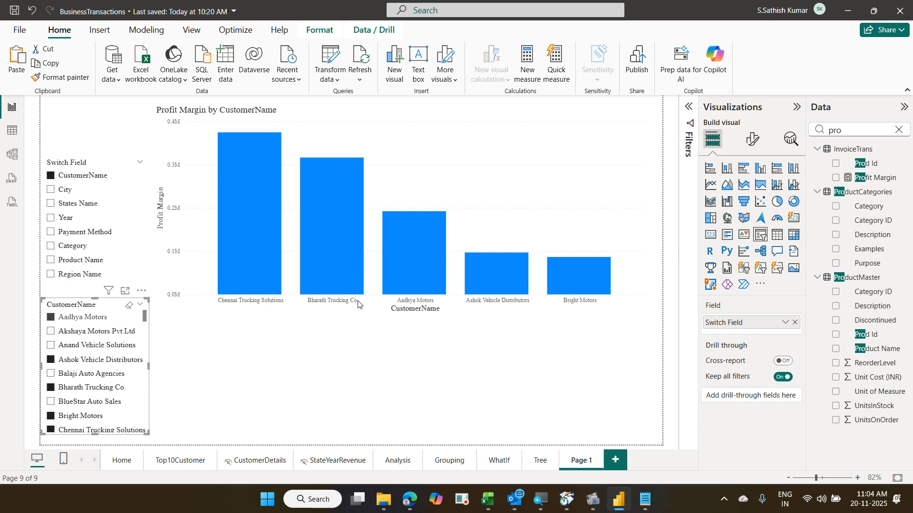
- Turn off Multi-select with Ctrl in the customer slicer's Selection settings
left_click(752, 139)
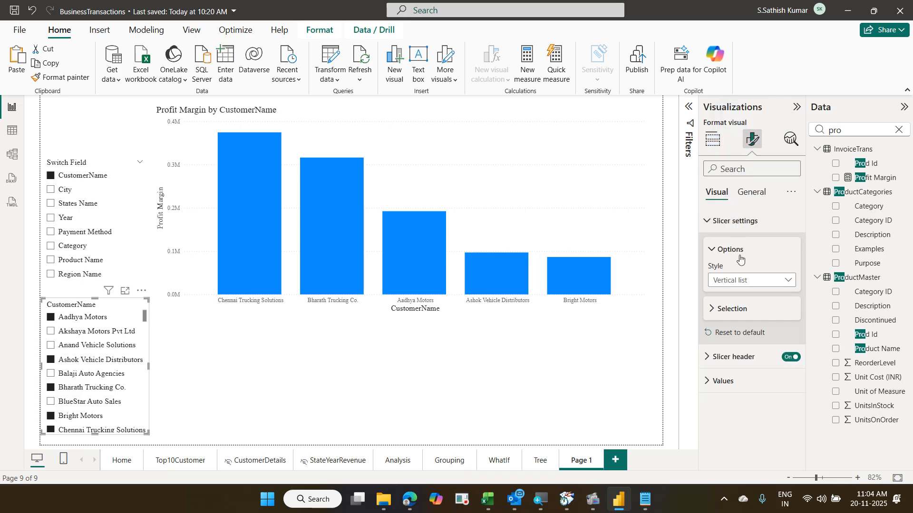
left_click(730, 308)
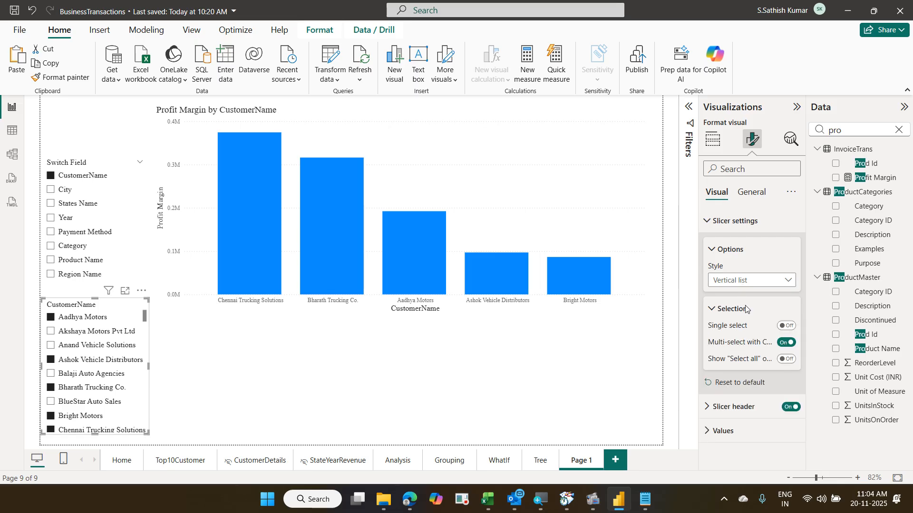
left_click(780, 343)
- Tick Akshaya Motors, Anand Vehicle Solutions and BlueStar Auto Sales in the customer list
left_click(107, 333)
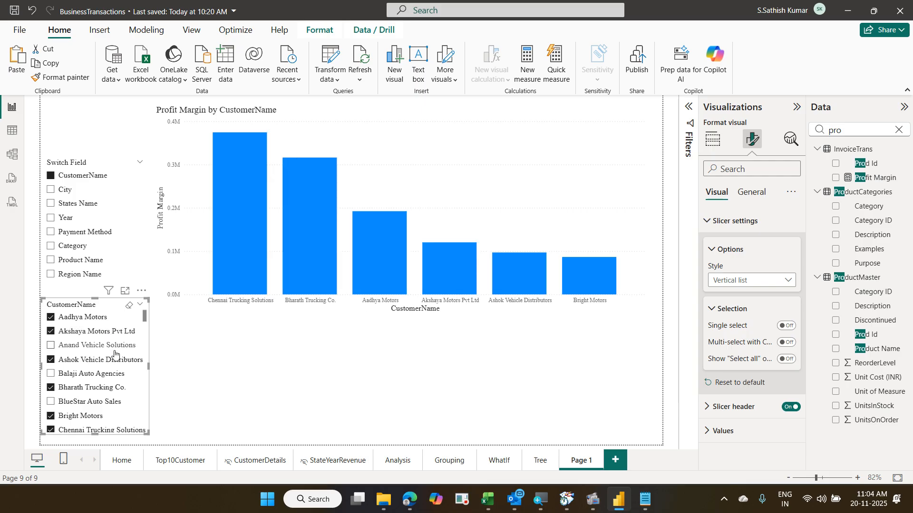
left_click(110, 345)
left_click(115, 389)
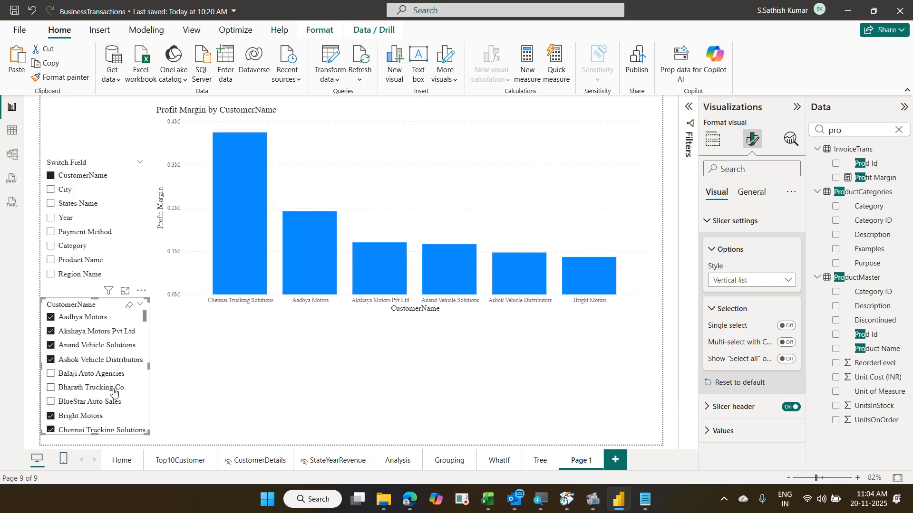
left_click(114, 389)
left_click(111, 405)
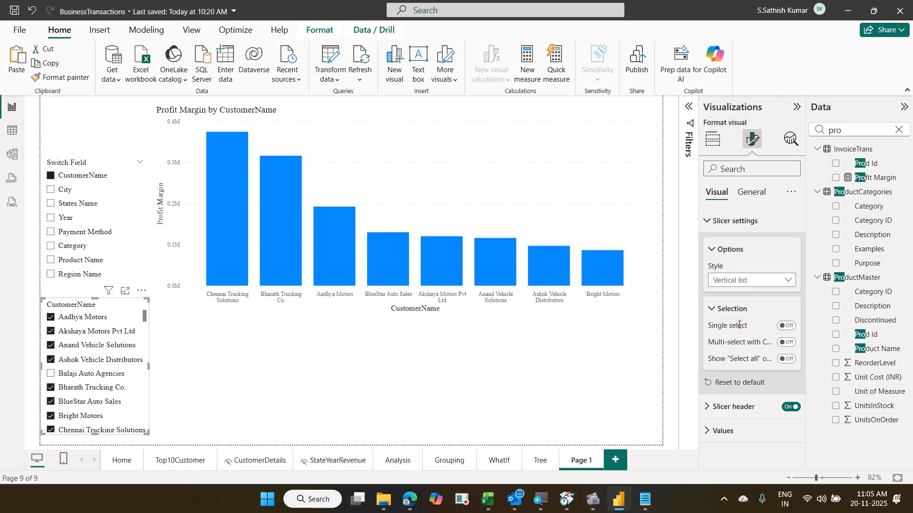
- Move the Profit Margin column chart slightly lower on the page
left_click_drag(700, 334, 803, 349)
key("Escape")
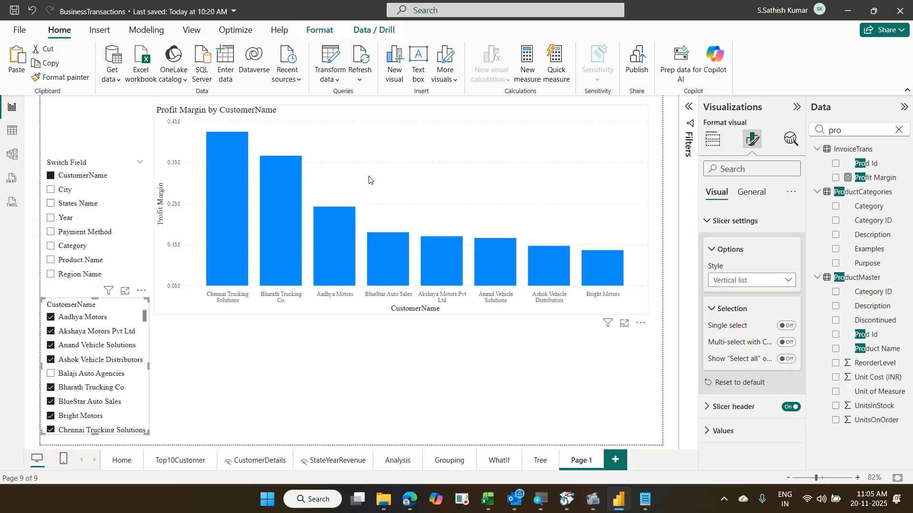
left_click(427, 188)
left_click_drag(426, 194, 417, 236)
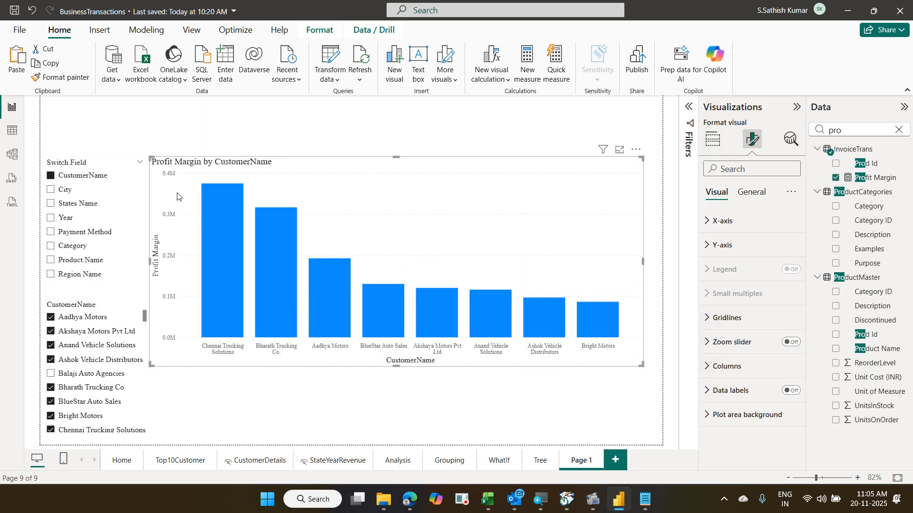
- With States Name chosen, move the Switch Field slicer to the top and set its style to Tile
left_click(66, 190)
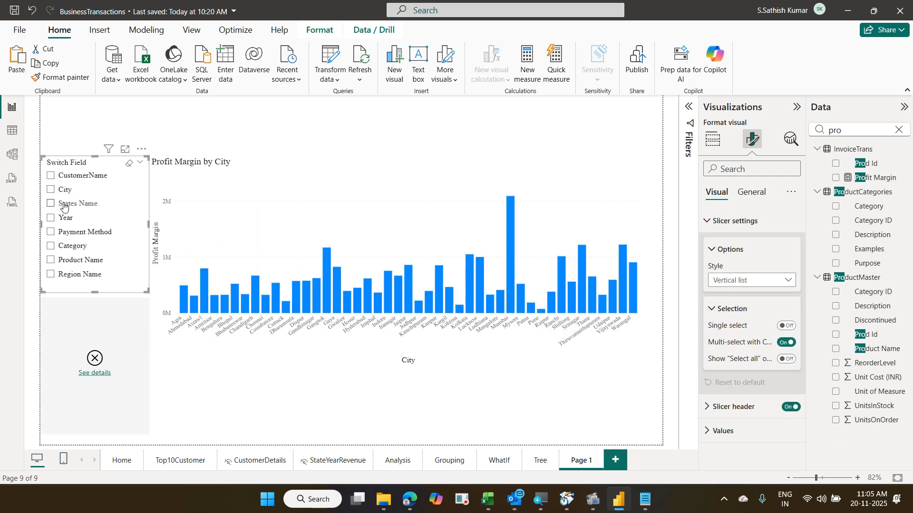
left_click(63, 206)
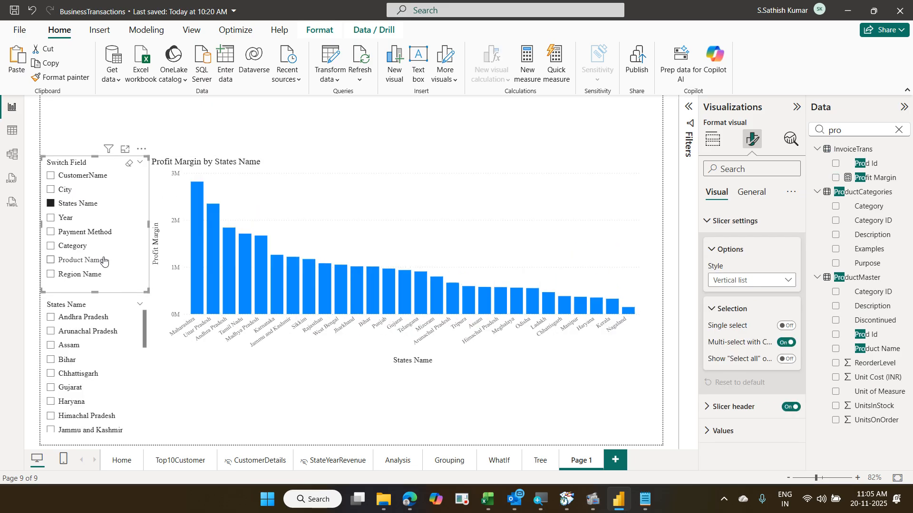
left_click_drag(125, 275, 125, 211)
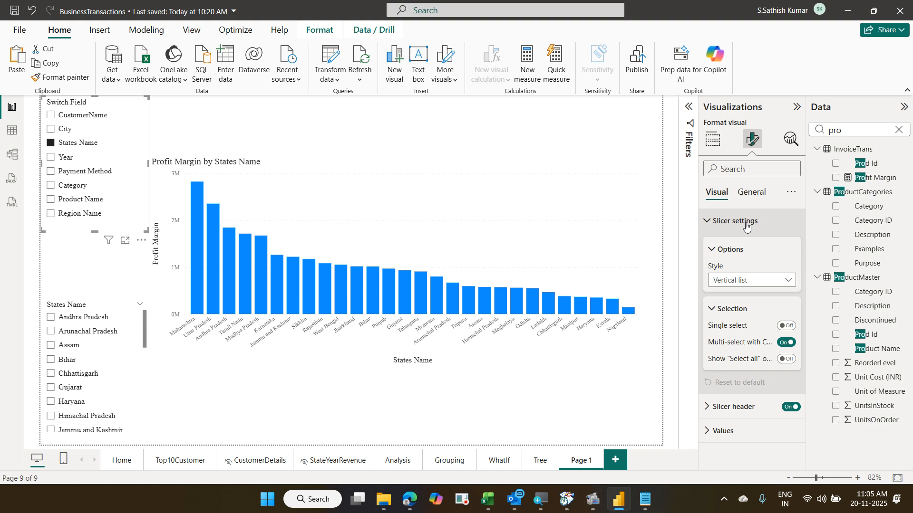
left_click(754, 282)
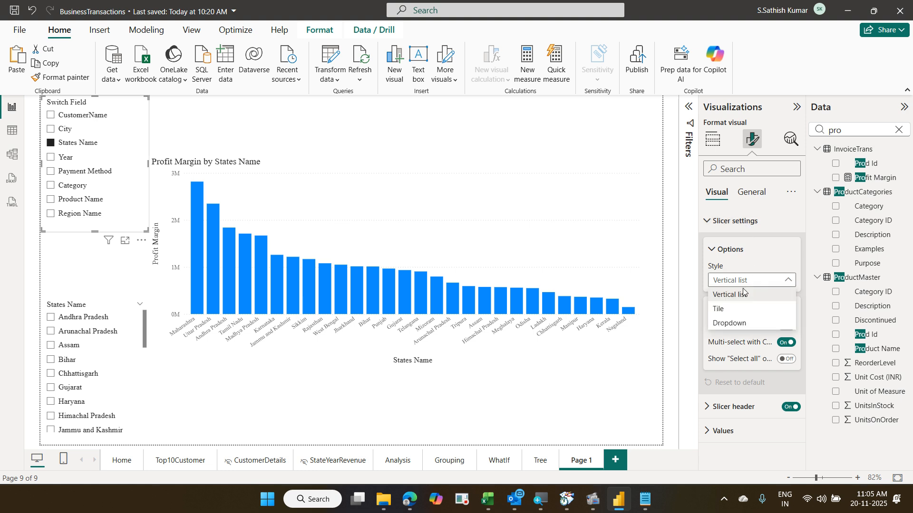
left_click(732, 312)
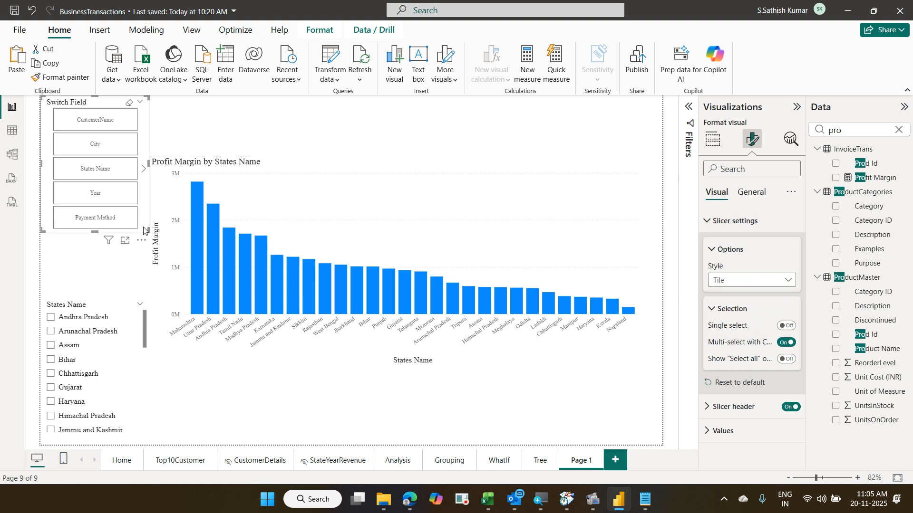
- Stretch the tiles into one wide row and place a taller States Name slicer beneath
left_click_drag(146, 230, 361, 139)
left_click_drag(422, 140, 661, 128)
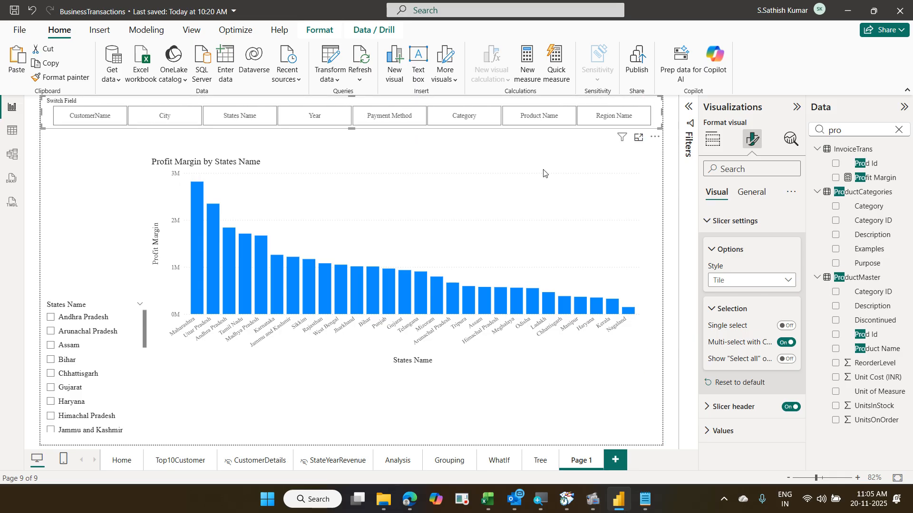
left_click_drag(116, 360, 115, 196)
left_click_drag(147, 267, 134, 440)
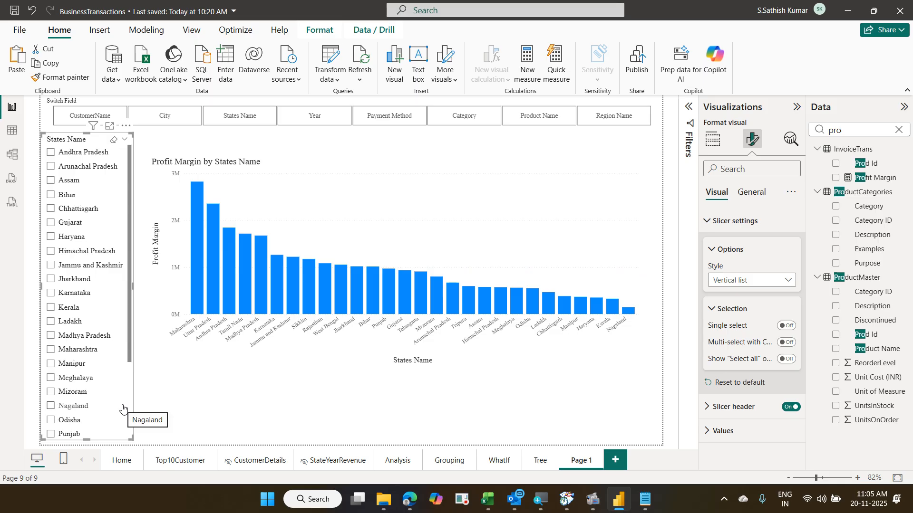
- Test the City, States Name, Year, Payment Method and Category tiles, ticking Electrical & Electronics and Engine & Fuel System
left_click_drag(133, 287, 148, 287)
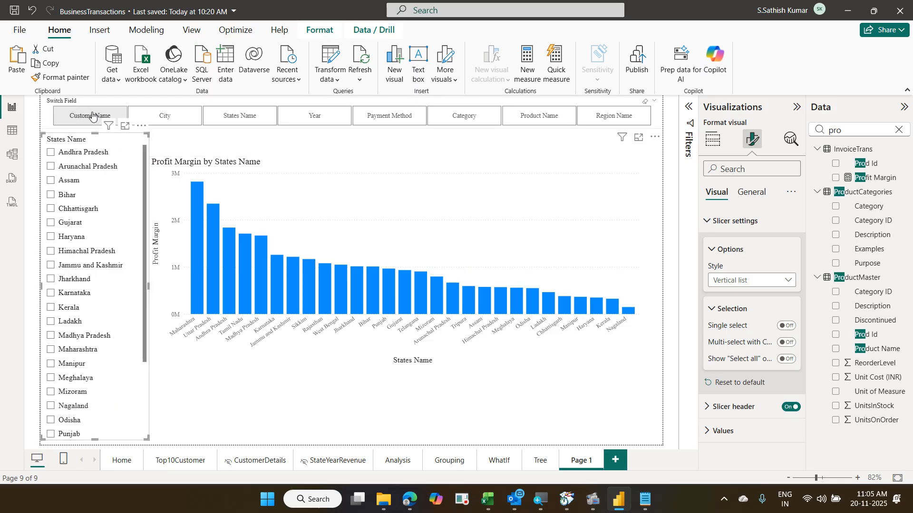
left_click(147, 114)
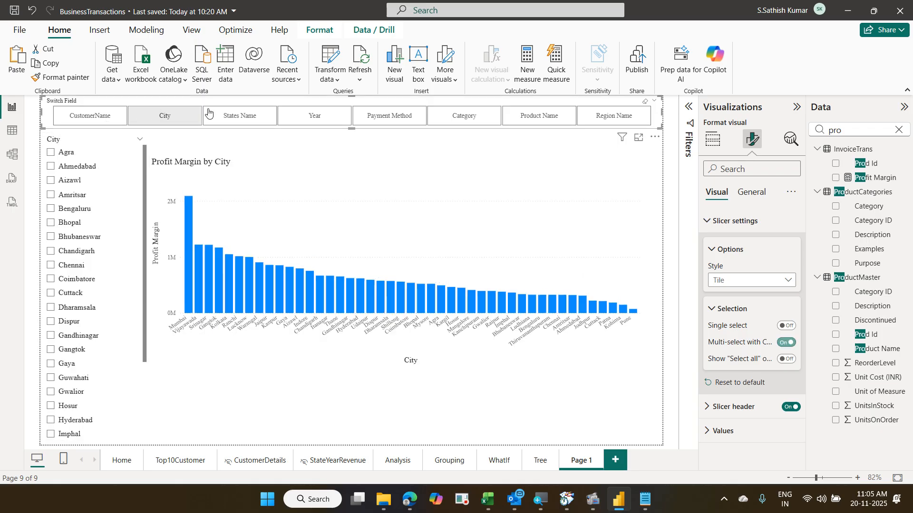
left_click(233, 115)
left_click(287, 117)
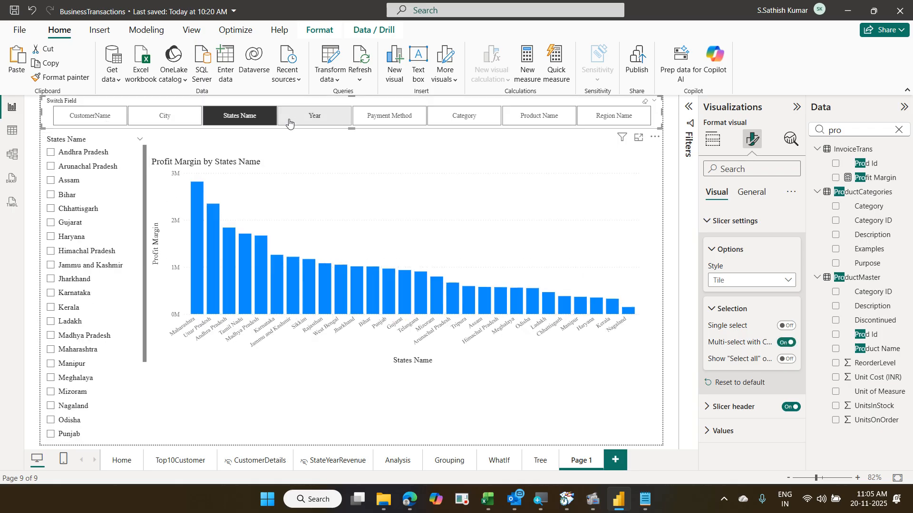
left_click(389, 119)
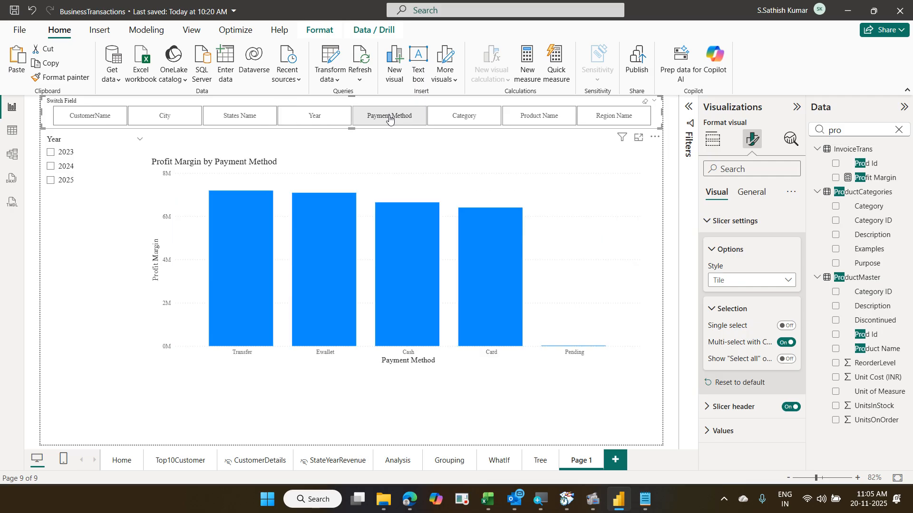
left_click(457, 124)
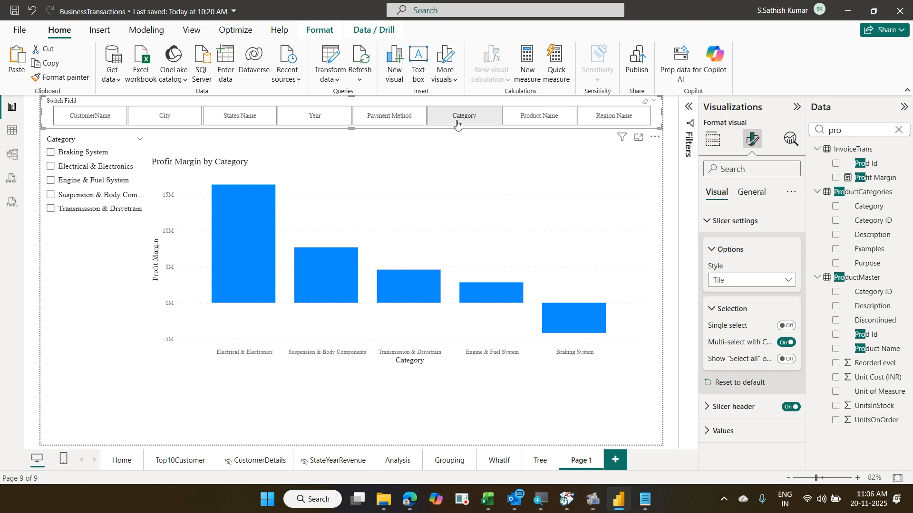
left_click(50, 166)
left_click(51, 180)
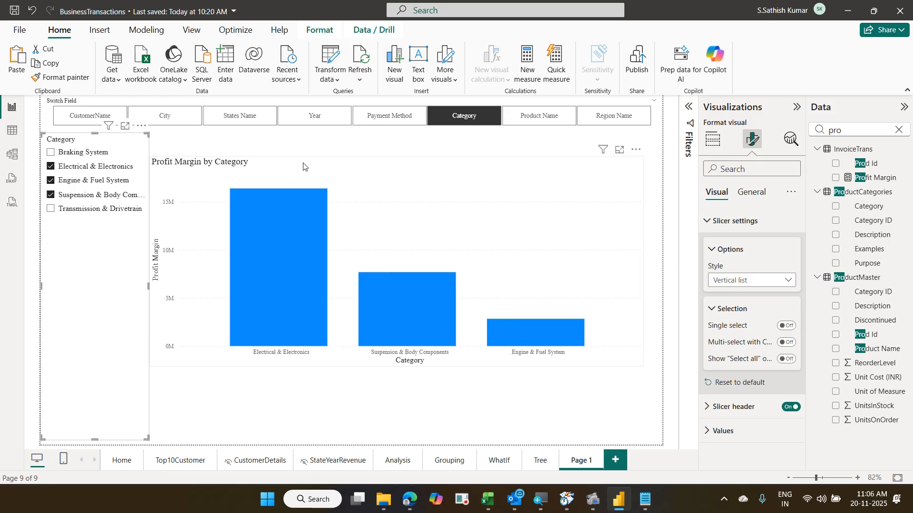
- Chart by Product Name, filtered to ABS Sensor, Brake Disc, Differential Assembly and Fuel Pump
left_click(546, 123)
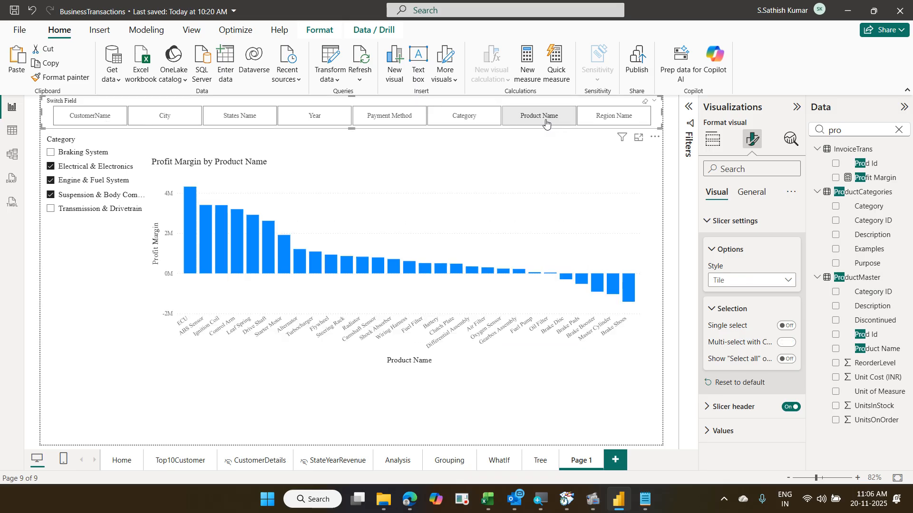
left_click(92, 157)
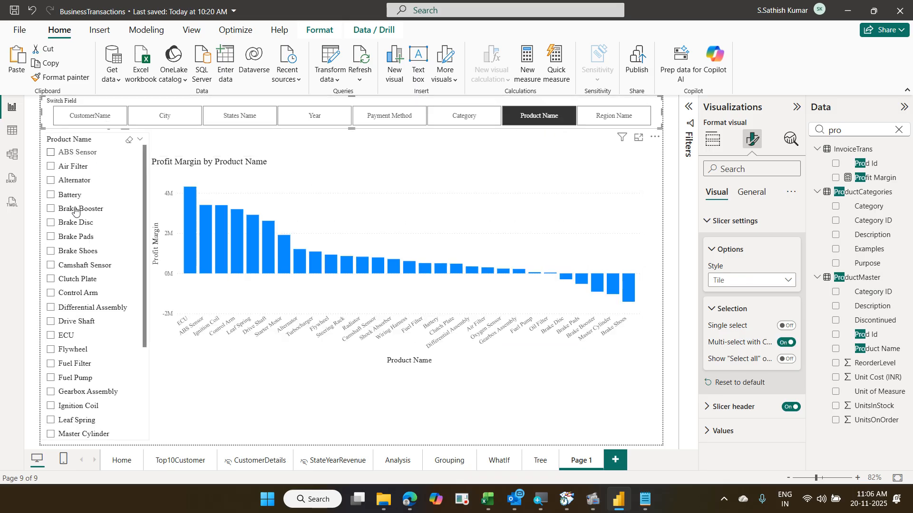
left_click(71, 222)
left_click(72, 308)
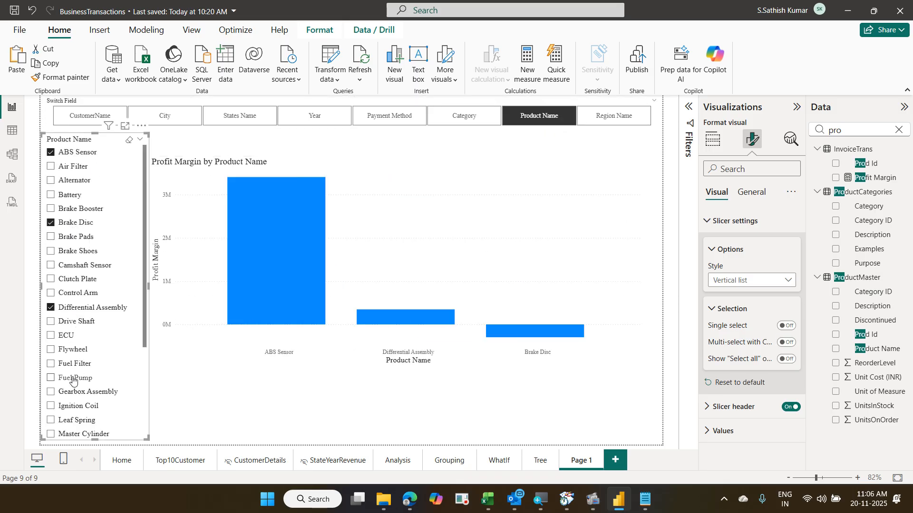
left_click(78, 379)
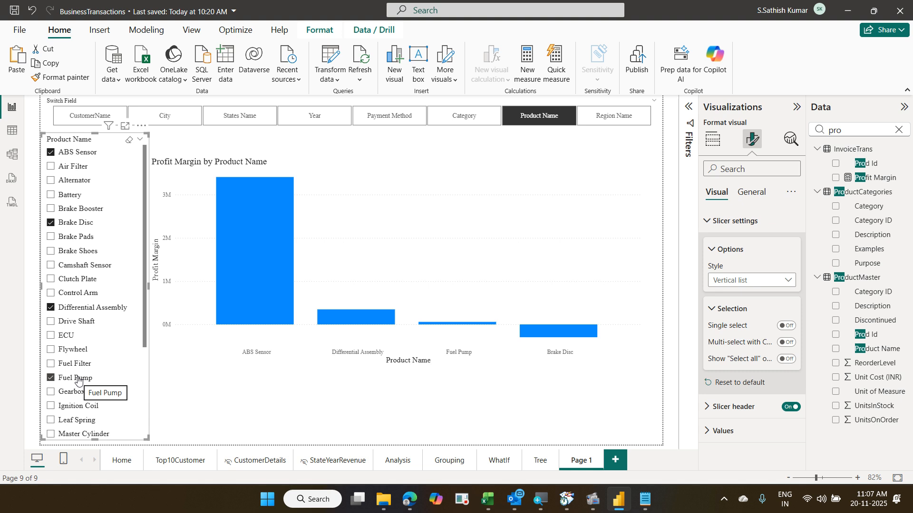
- Leave the report for the File backstage view
left_click(12, 36)
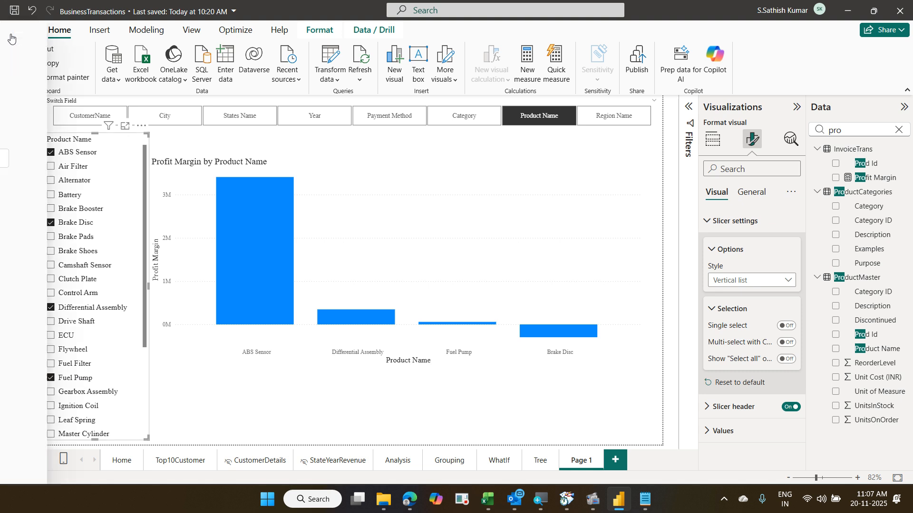
- Open Options and settings > Options at the Current File Report settings page
left_click(62, 450)
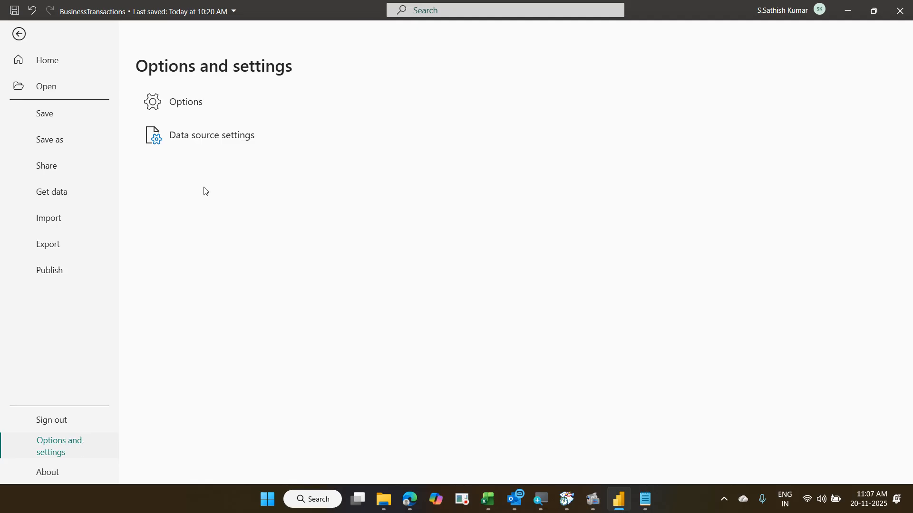
left_click(195, 110)
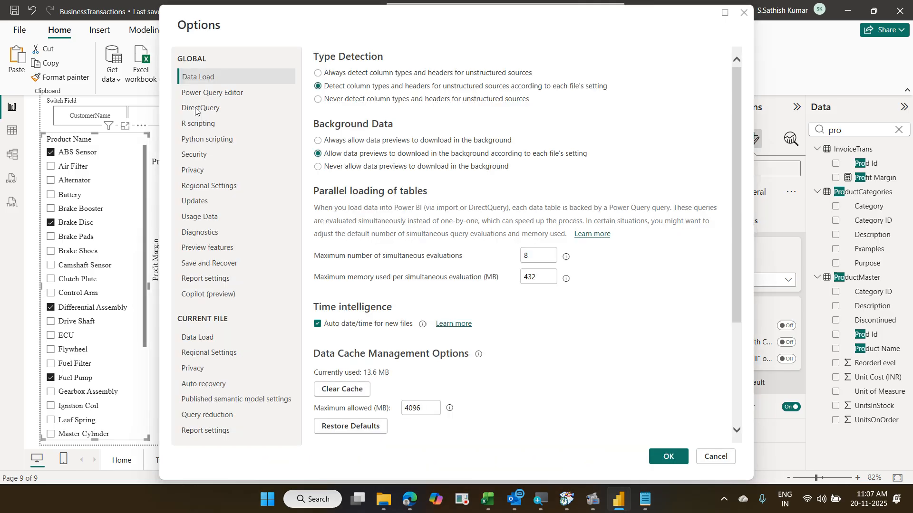
left_click(234, 431)
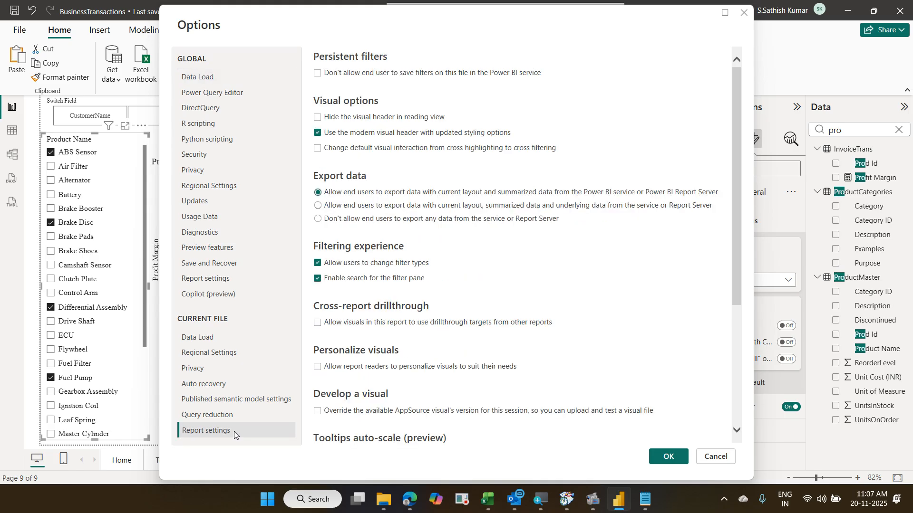
scroll(603, 273, "down", 1)
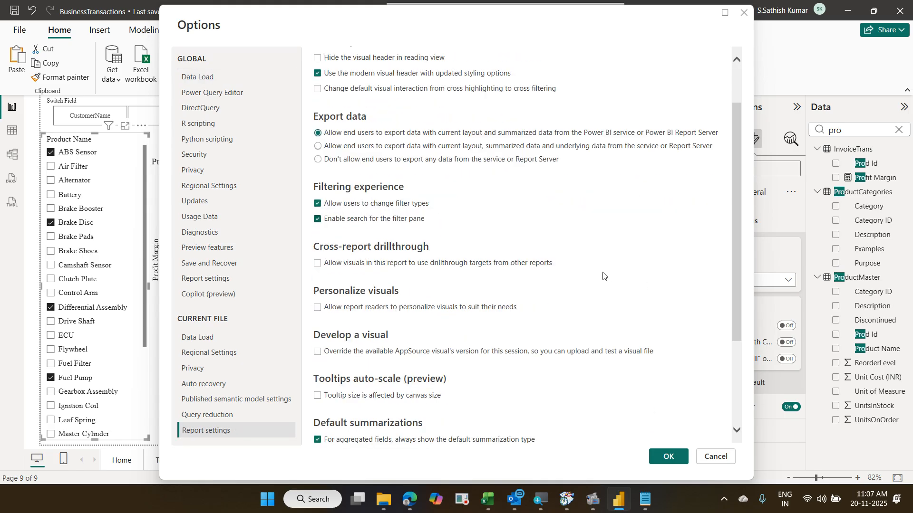
scroll(603, 274, "down", 2)
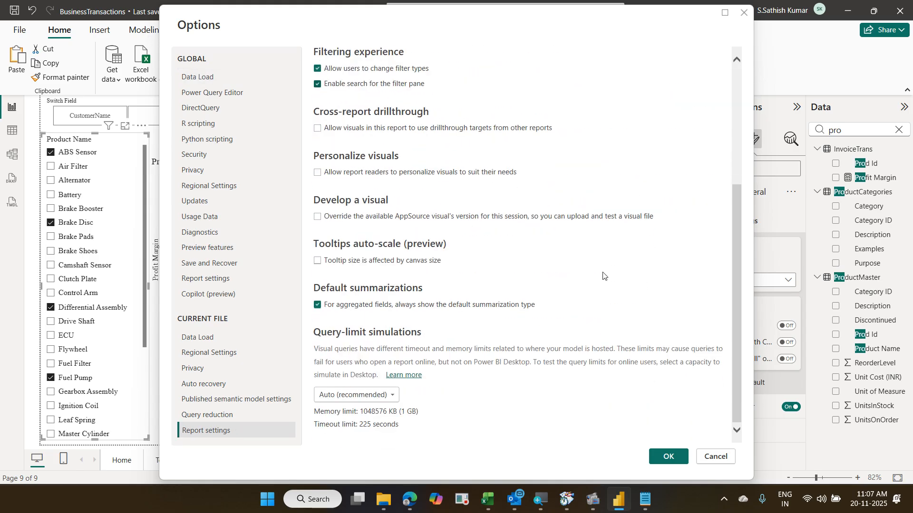
scroll(603, 276, "up", 3)
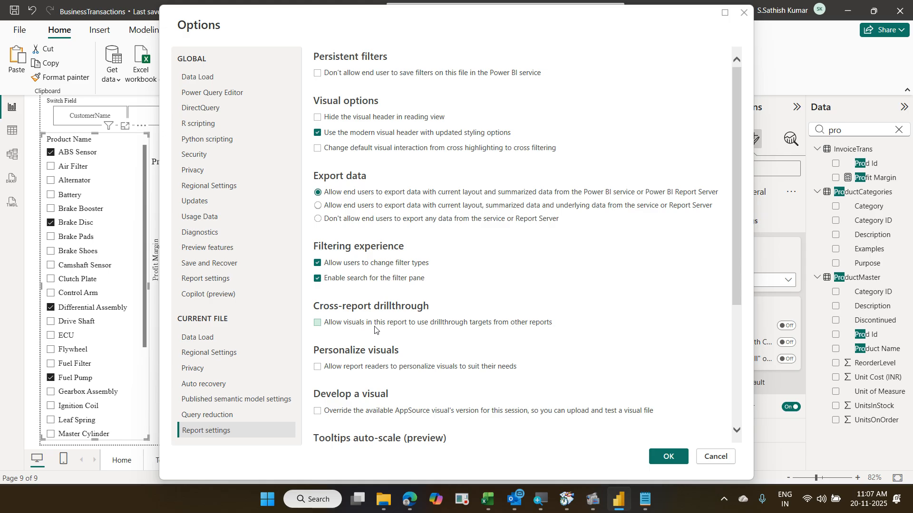
- Tick and highlight 'Allow report readers to personalize visuals', then cancel the dialog
left_click(373, 371)
mouse_move(310, 363)
left_mouse_down()
mouse_move(458, 393)
mouse_move(535, 382)
left_mouse_up()
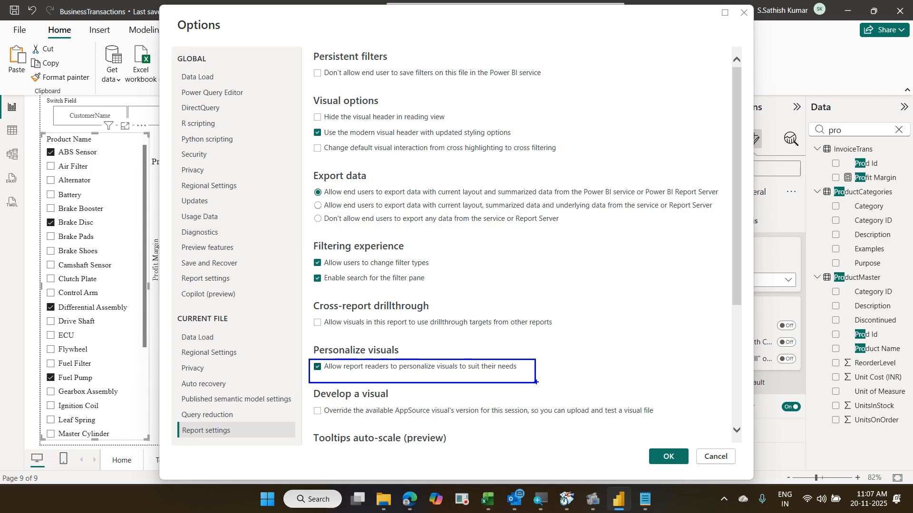
key("Escape")
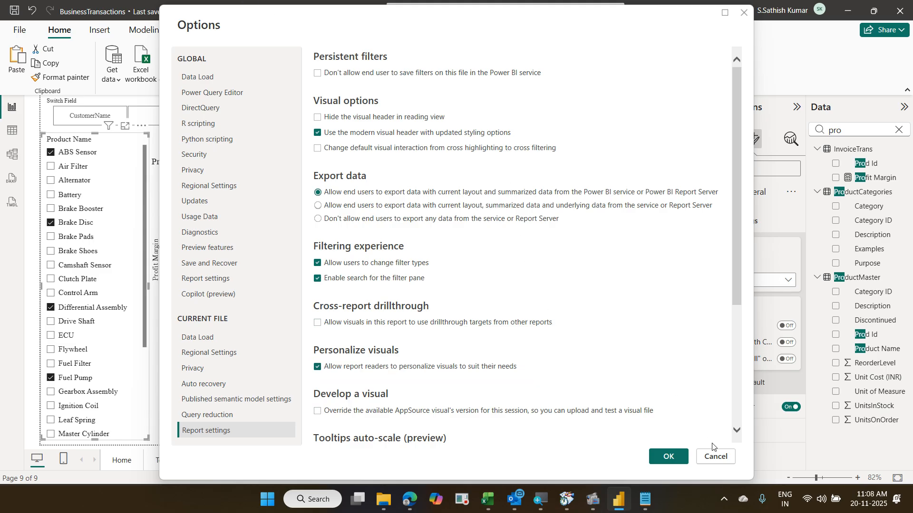
left_click(716, 458)
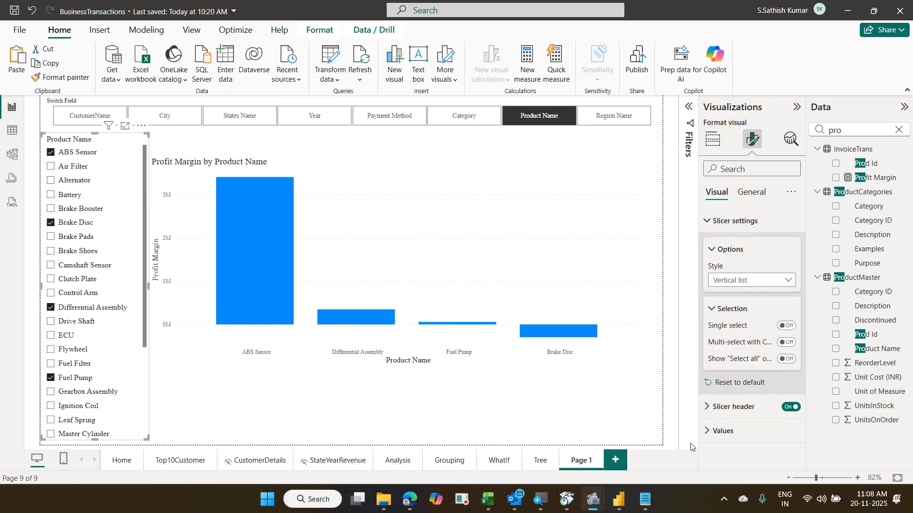
- Select the Profit Margin chart and rename the Page 1 tab to SwitchFields
left_click(515, 195)
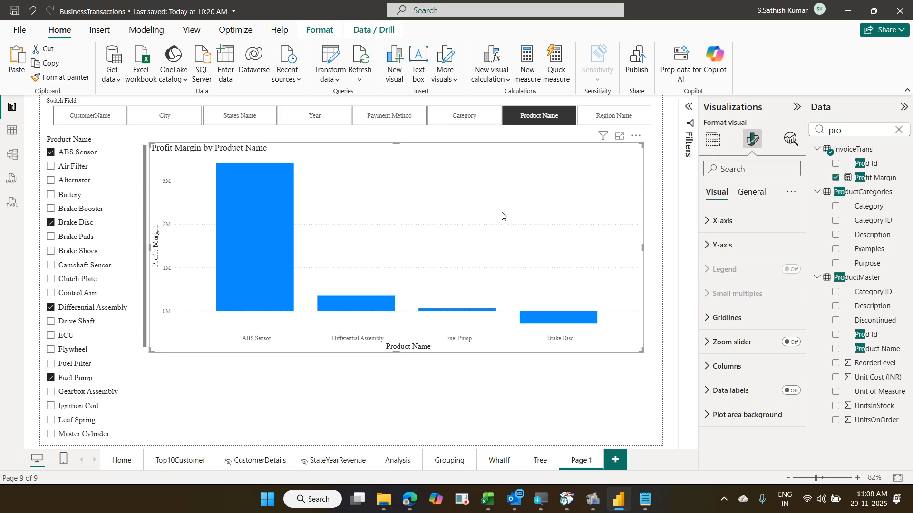
double_click(594, 464)
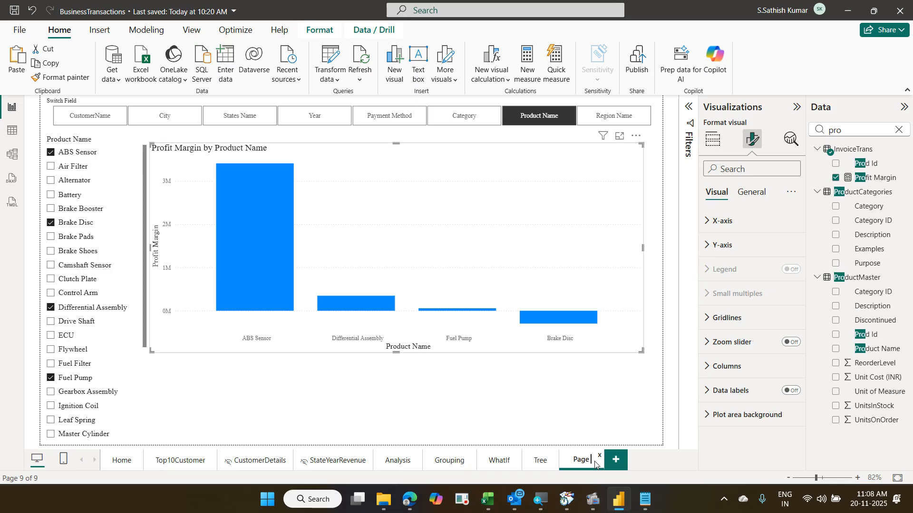
type("P")
key("BackSpace")
type("Swit")
type("ch")
type("Fields")
key("Return")
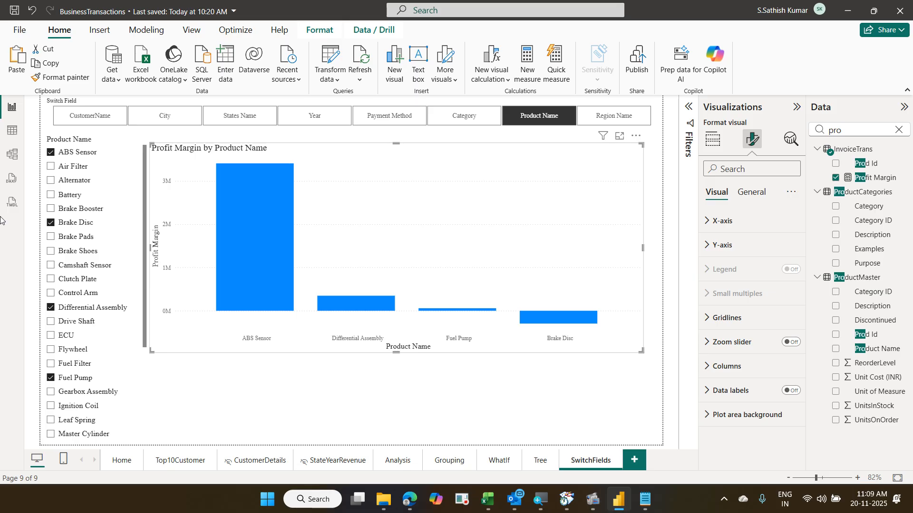
- Switch to the Home page showing the Business Transaction dashboard
left_click(131, 461)
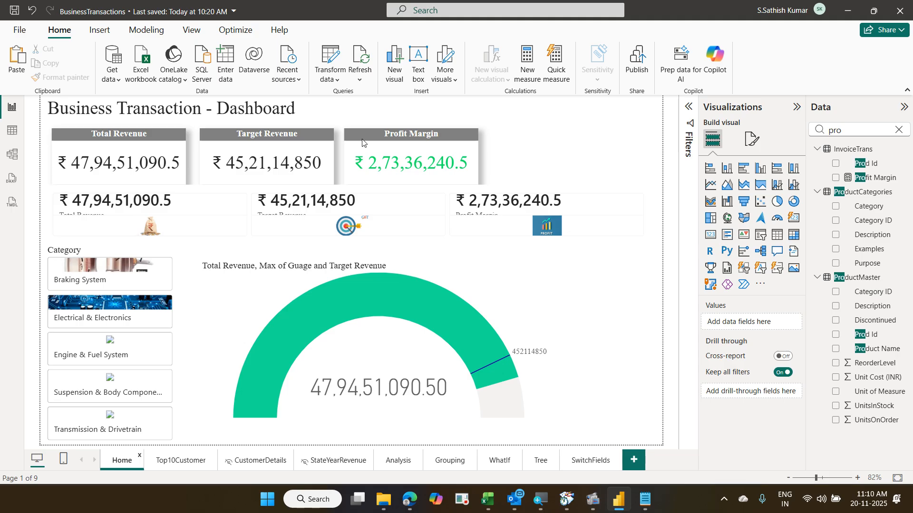
- Preview the New parameter choices on the Modeling tab, then dismiss them
left_click(161, 39)
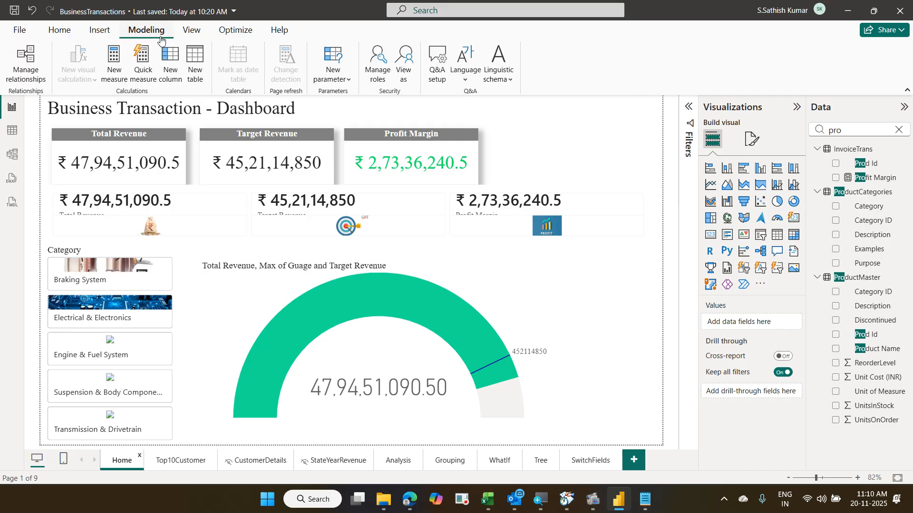
left_click(334, 79)
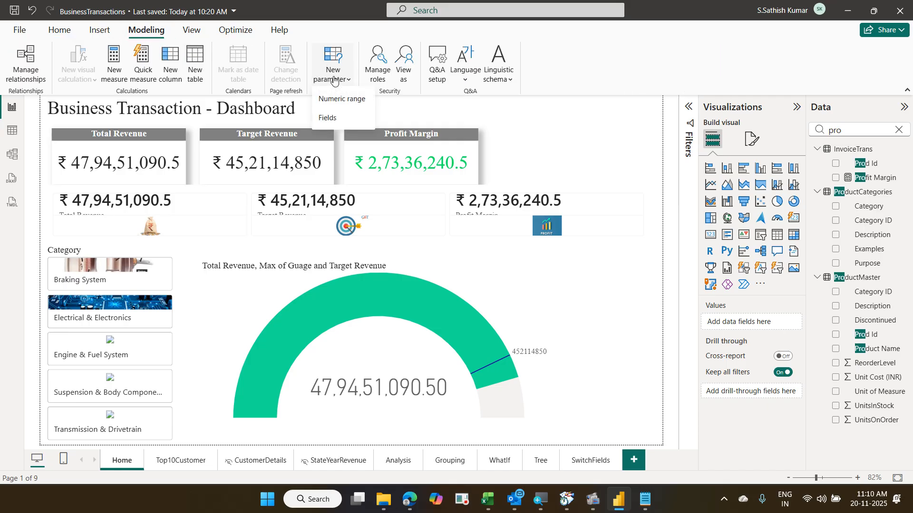
left_click(541, 117)
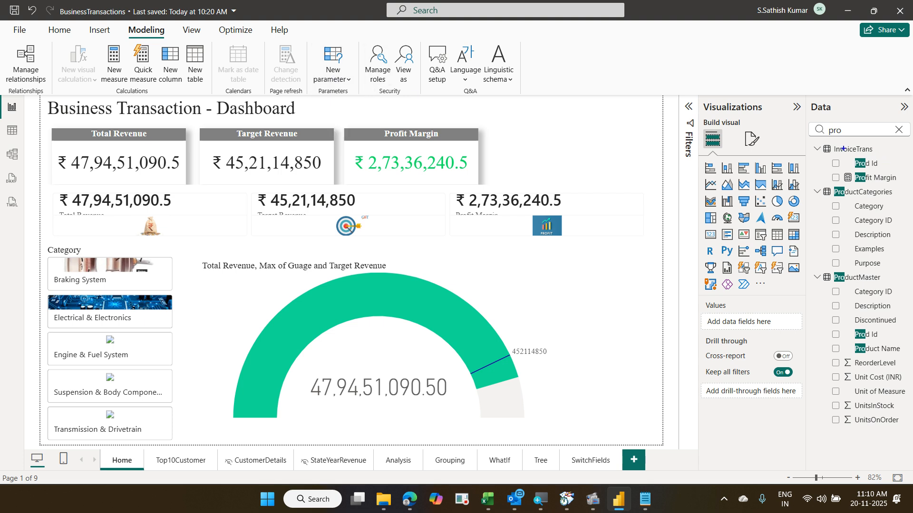
- Clear the 'pro' search in the Data pane so every table and field lists again
mouse_move(815, 139)
left_mouse_down()
mouse_move(890, 234)
mouse_move(907, 426)
left_mouse_up()
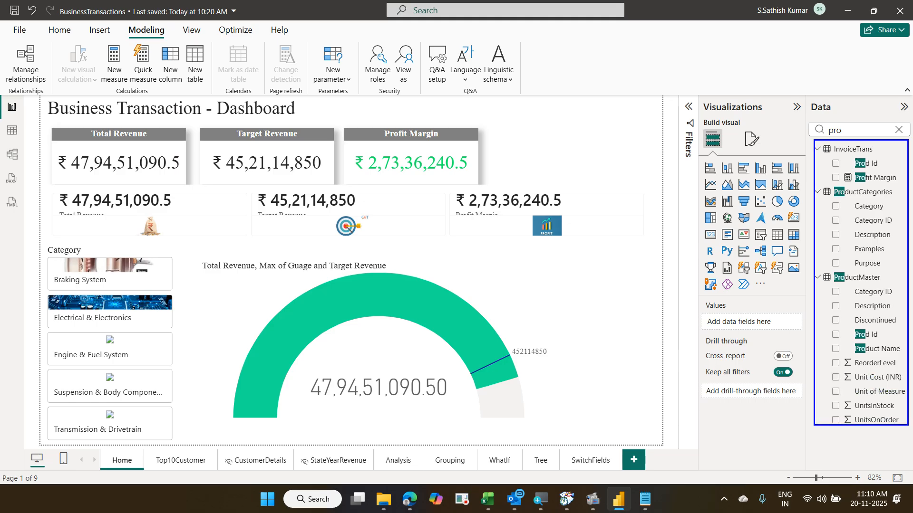
key("Escape")
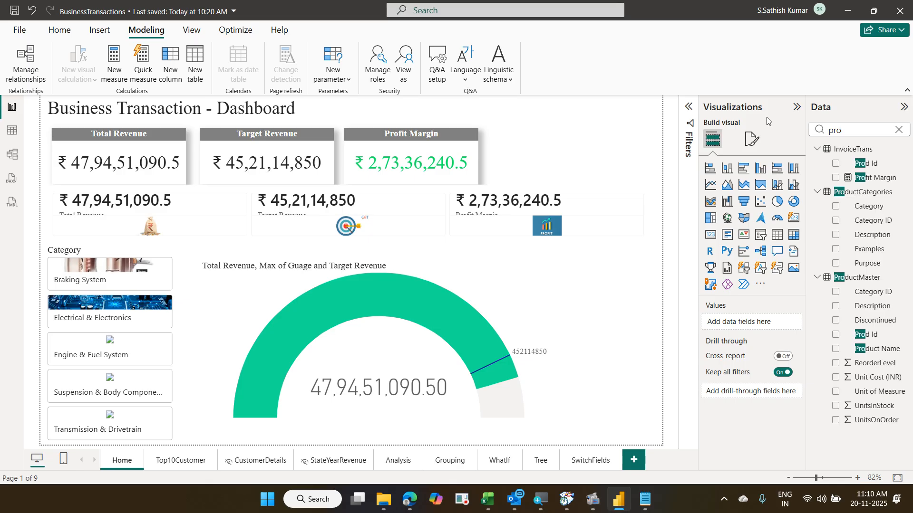
left_click(898, 130)
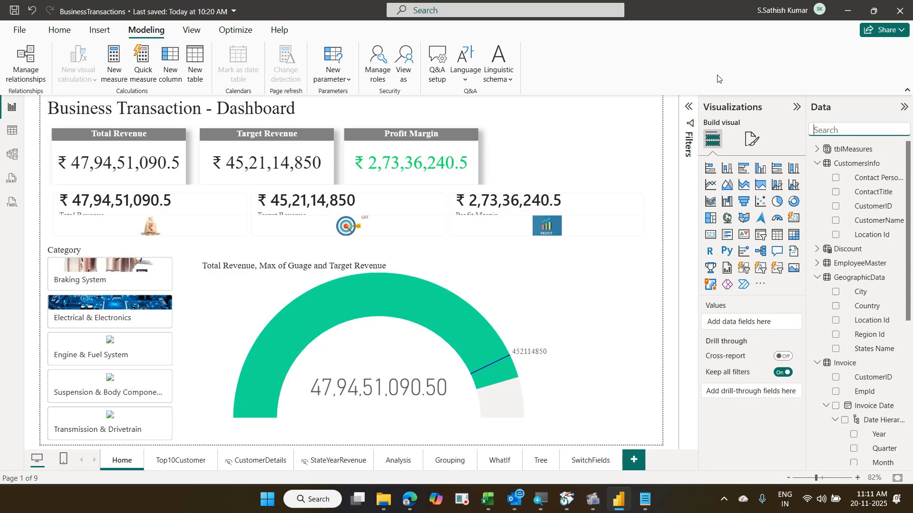
left_click(66, 36)
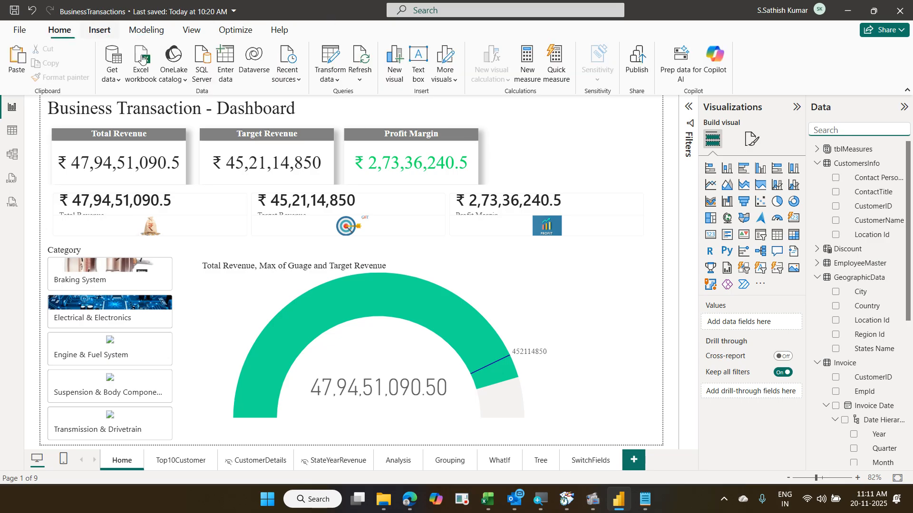
- Launch the Power Query Editor via Home > Transform data
left_click(333, 59)
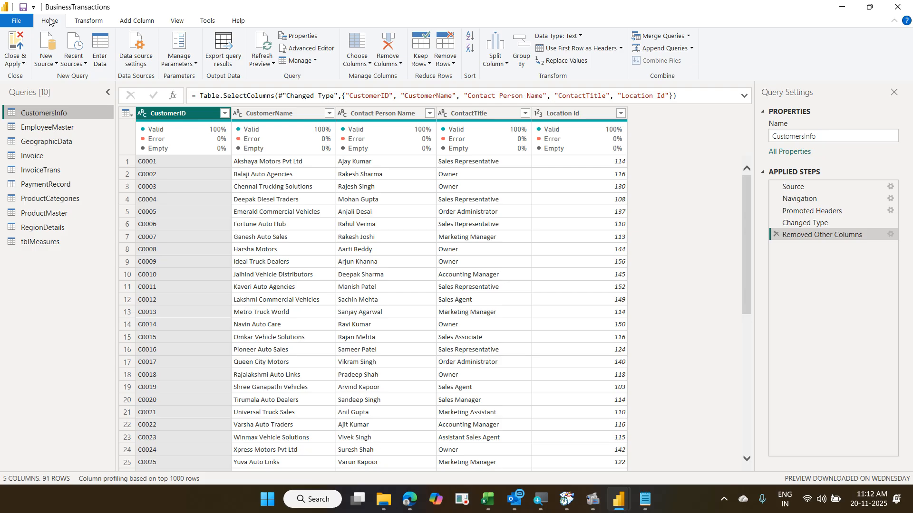
- Start a new parameter, Parameter1, from the Manage Parameters dropdown
left_click(168, 66)
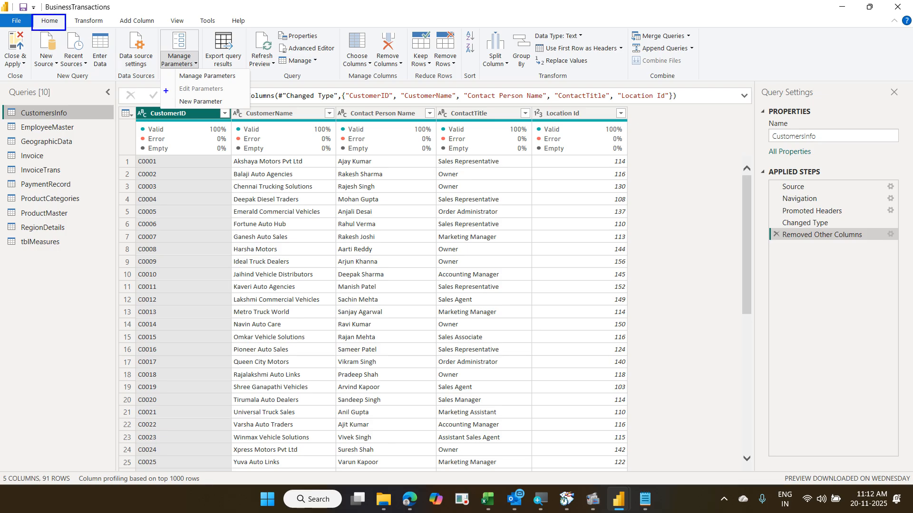
mouse_move(165, 96)
left_mouse_down()
mouse_move(237, 110)
mouse_move(197, 72)
mouse_move(64, 21)
left_mouse_up()
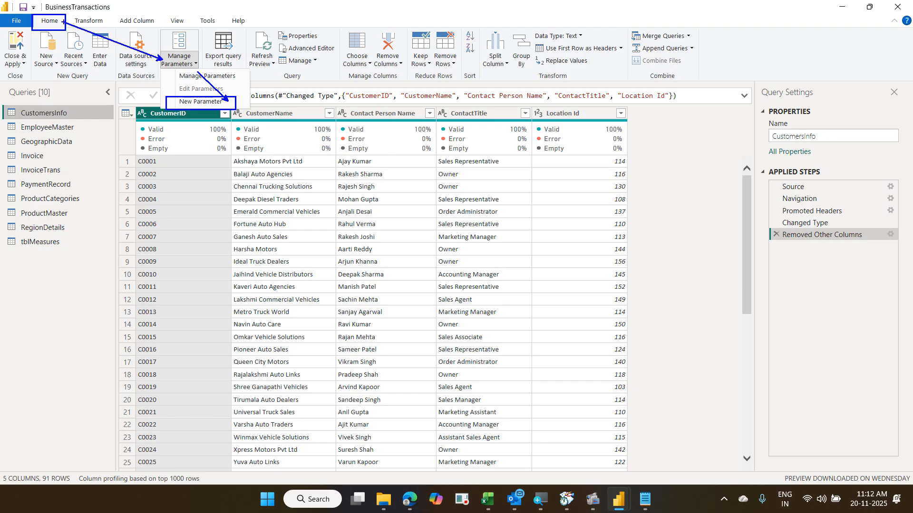
key("Escape")
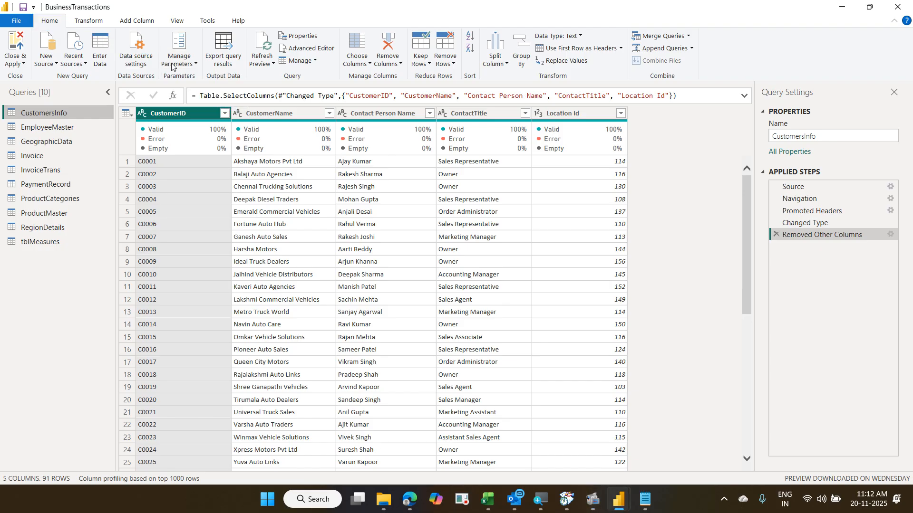
left_click(173, 67)
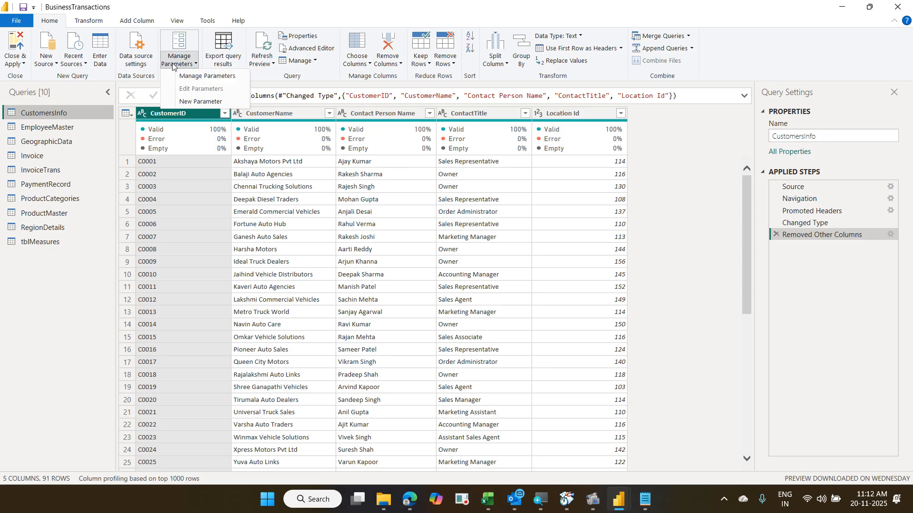
left_click(197, 102)
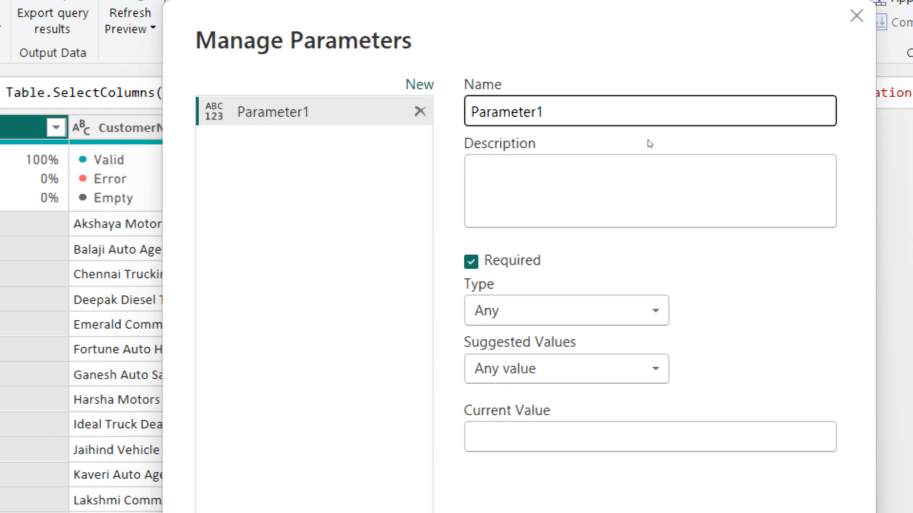
- Rename Parameter1 to Start Date and set its type to Date
double_click(427, 103)
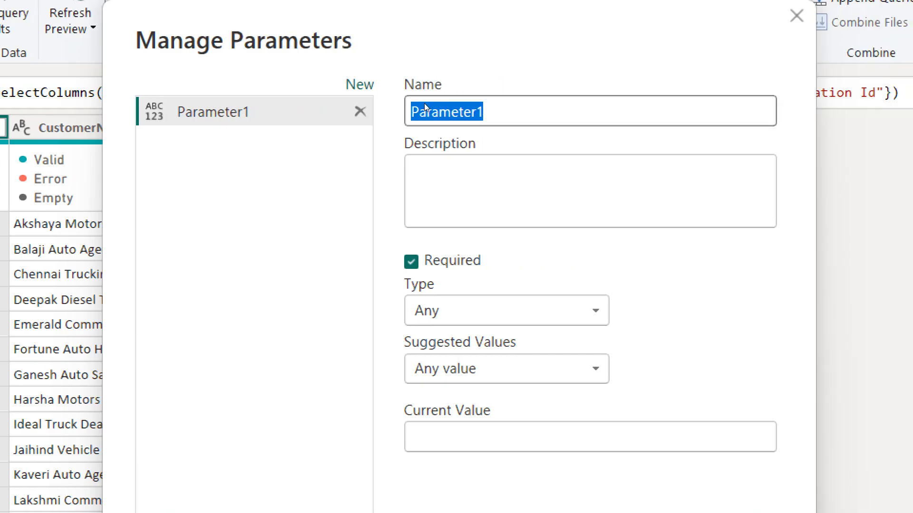
type("Start Date")
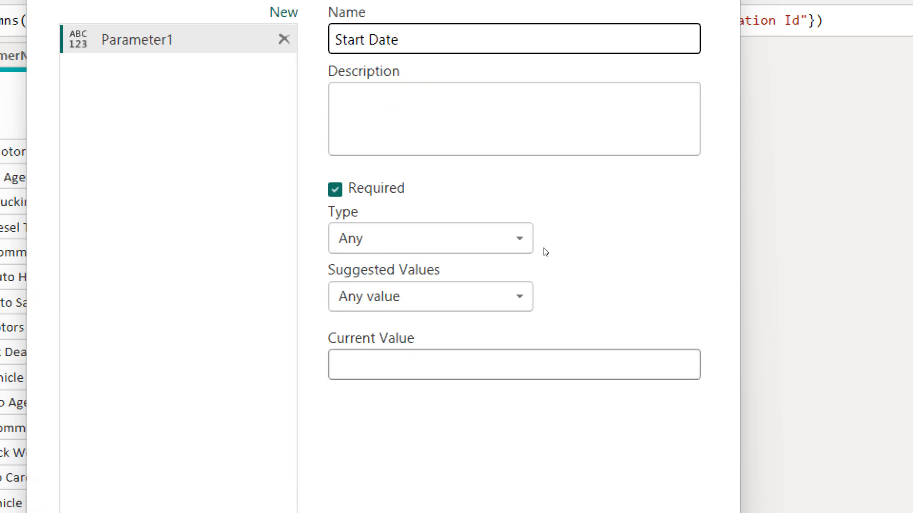
left_click(524, 209)
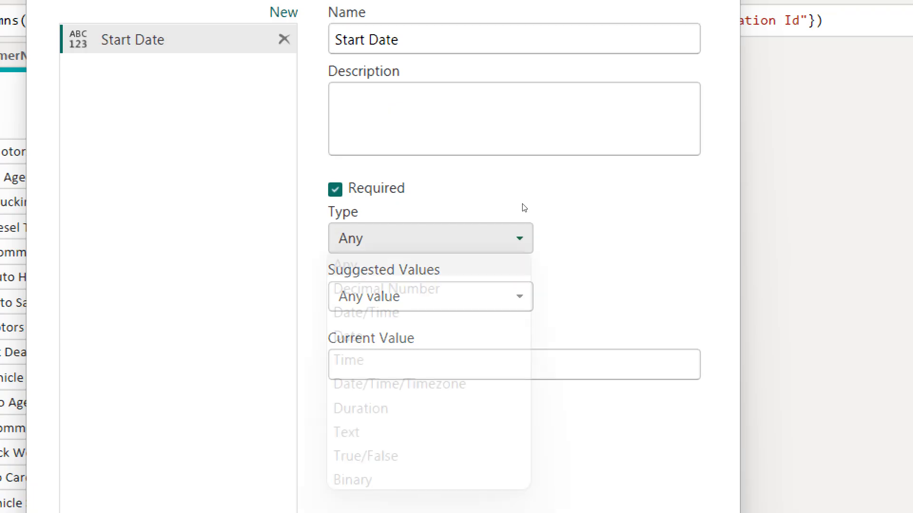
key("Down")
key("Down")
key("Down")
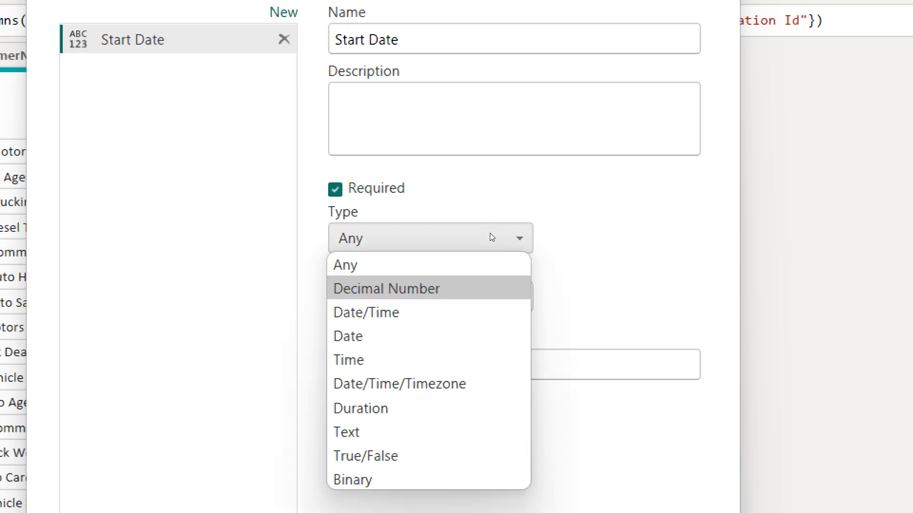
key("Return")
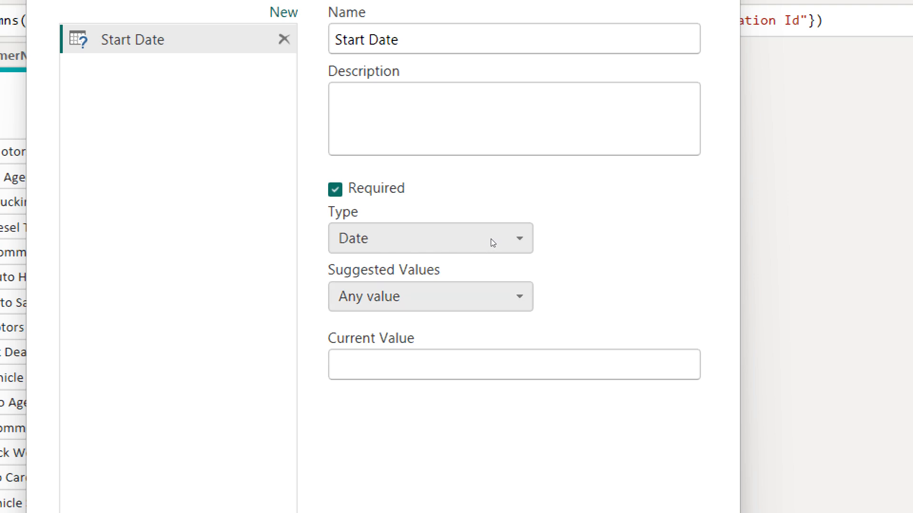
- Keep suggested values as Any value, enter current value 01-jan-2025, and save
left_click(490, 238)
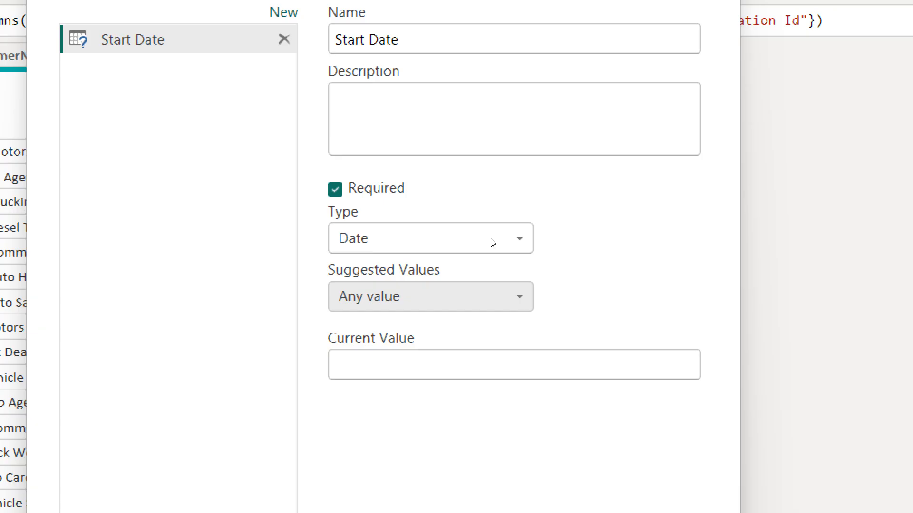
left_click(480, 297)
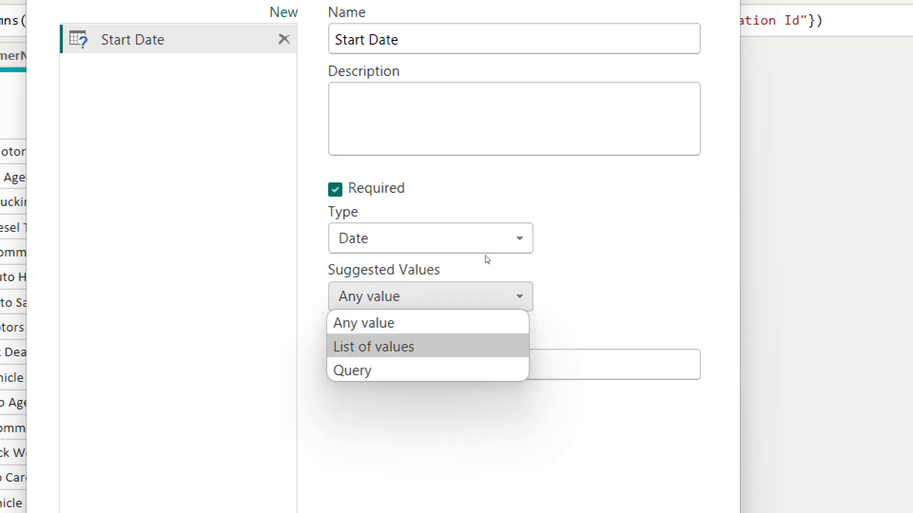
key("Down")
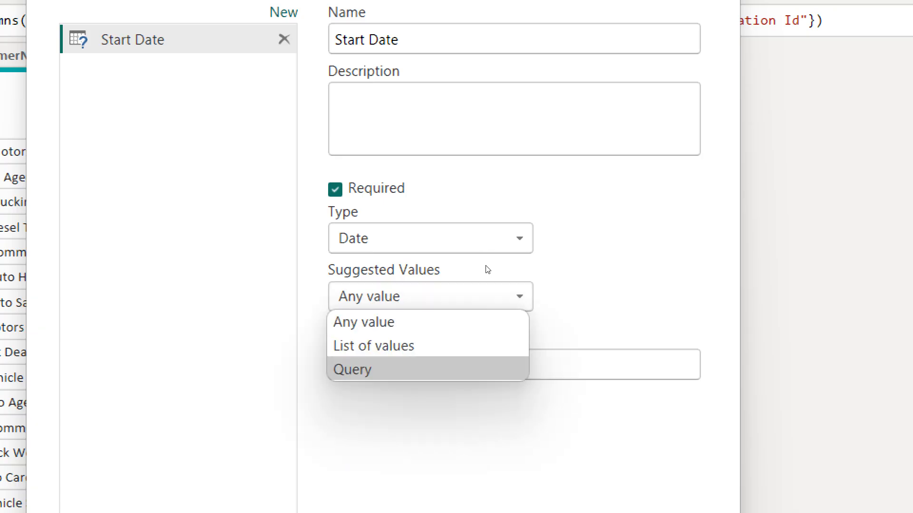
key("Up")
key("Up")
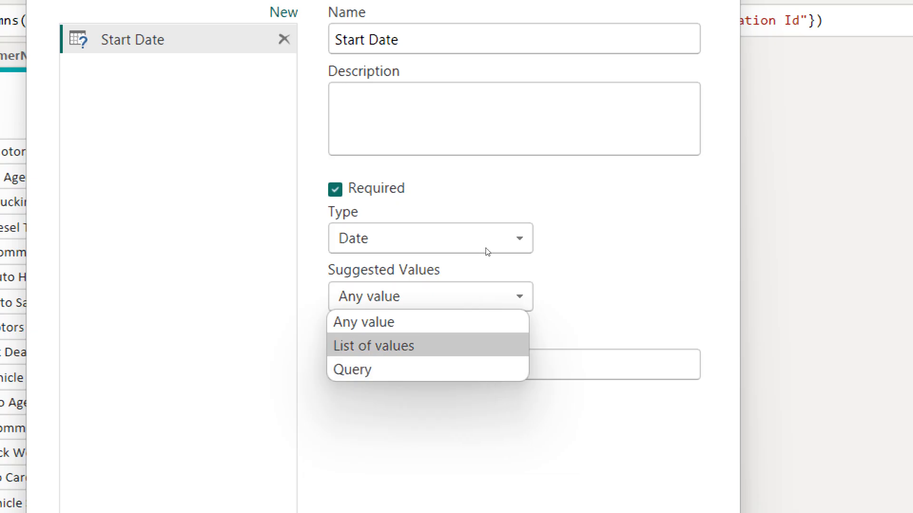
key("Return")
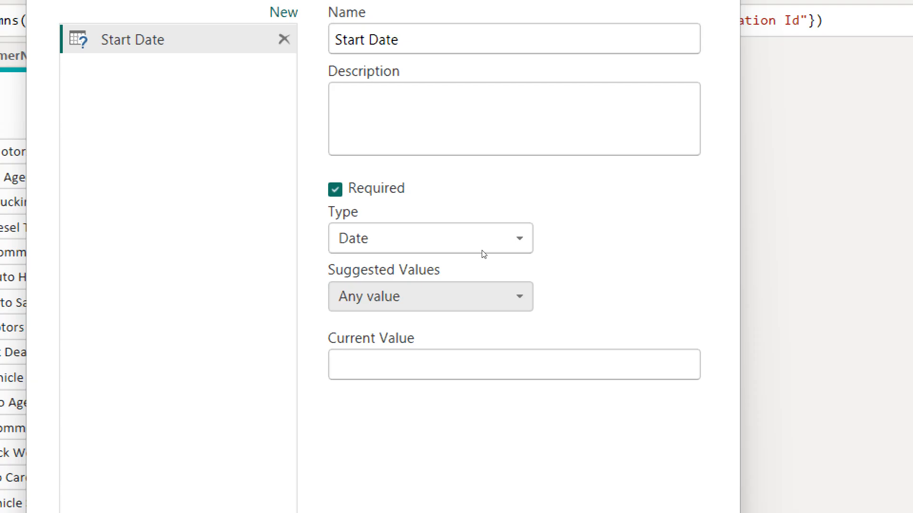
key("Tab")
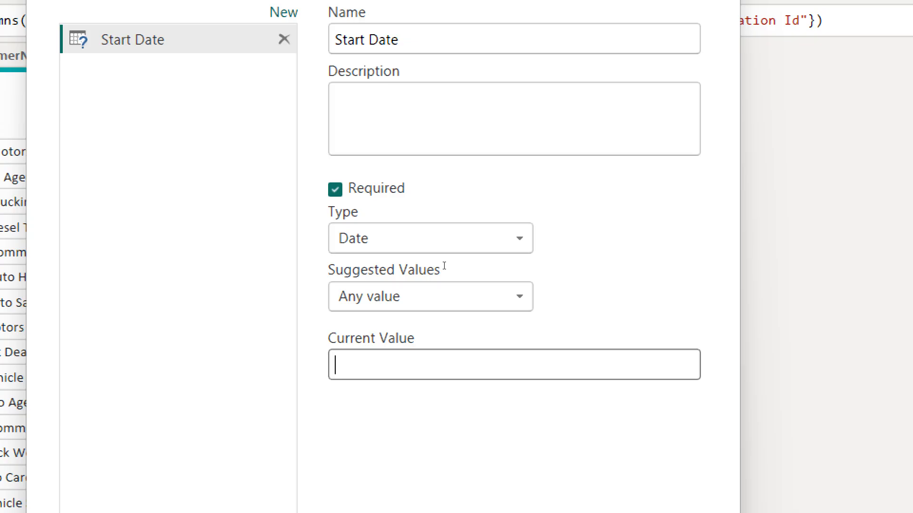
type("01")
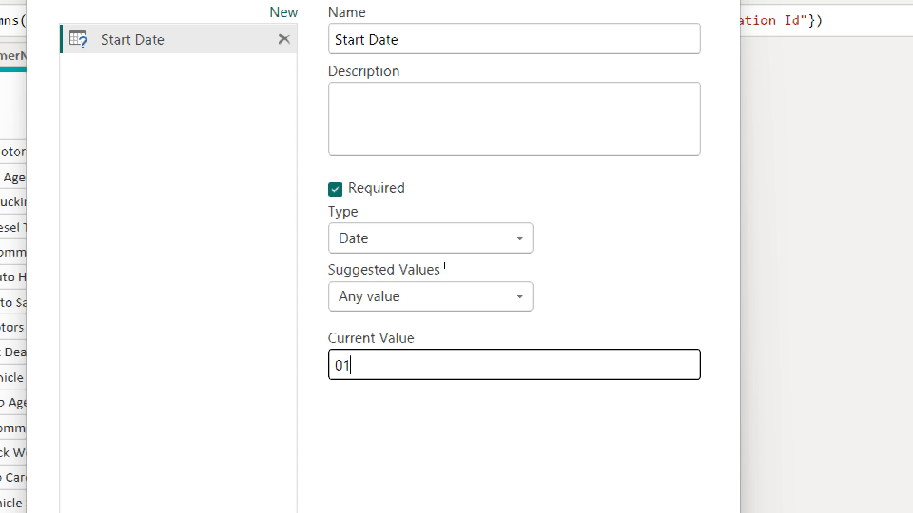
type("-an-2")
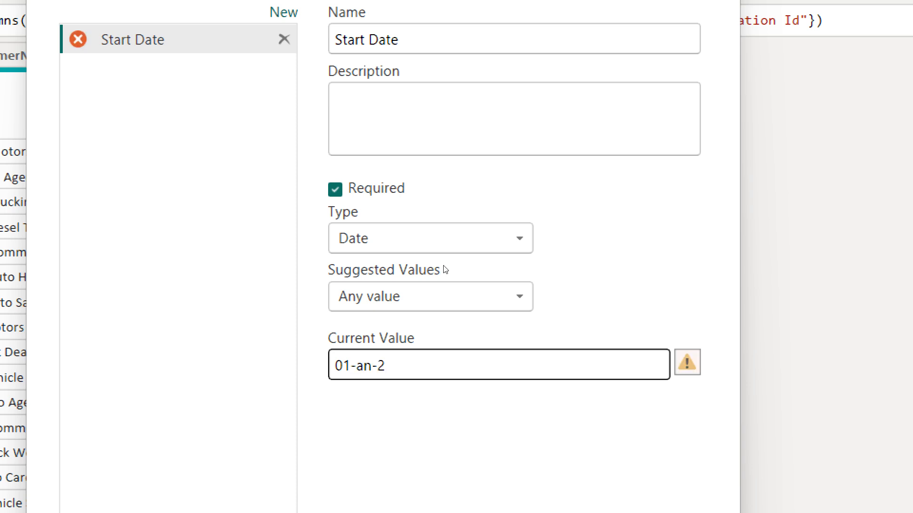
type("025")
key("Left")
key("Left")
key("Left")
key("Left")
key("Left")
key("Left")
key("Left")
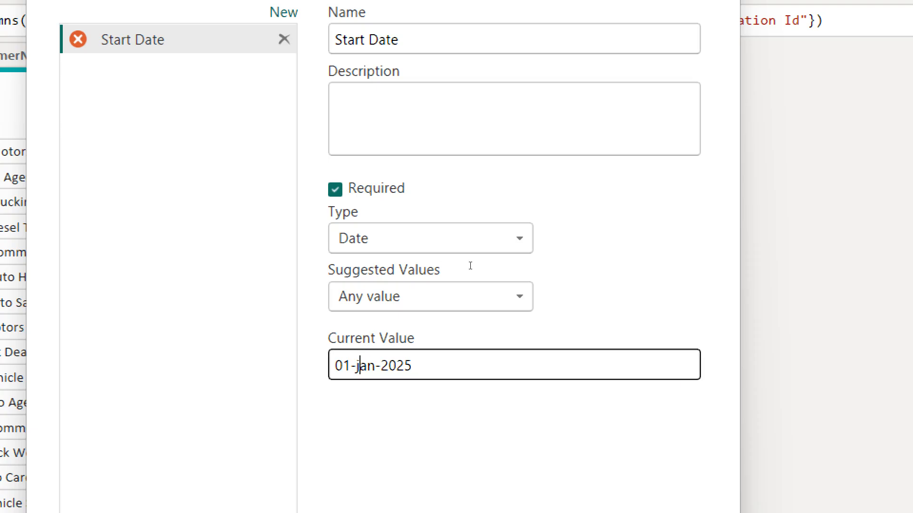
type("j")
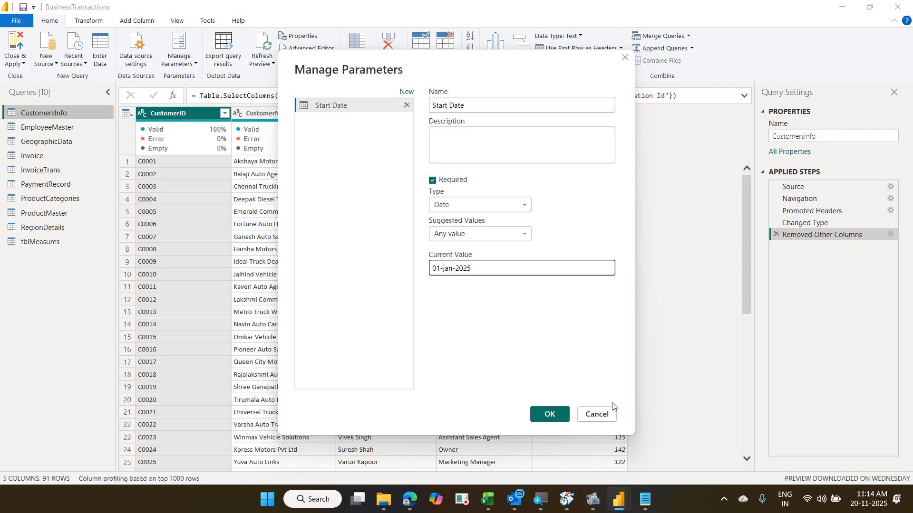
left_click(551, 415)
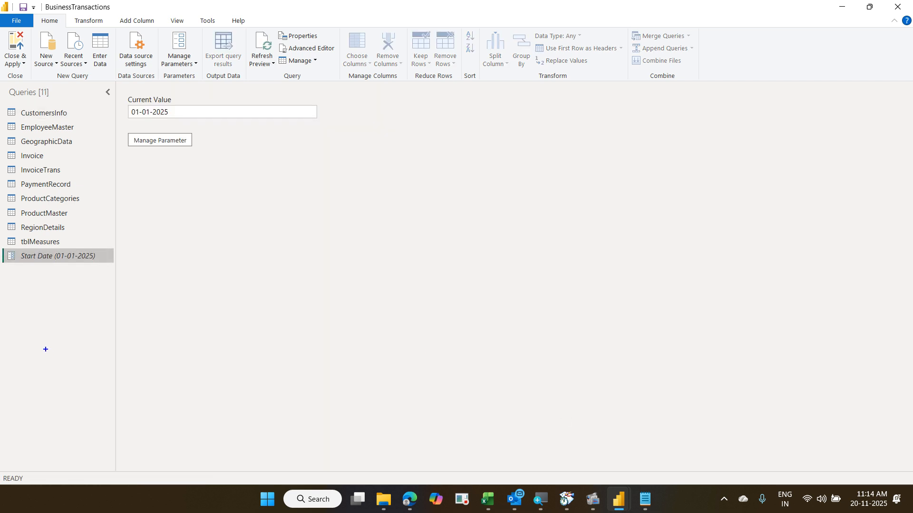
mouse_move(2, 239)
left_mouse_down()
mouse_move(67, 281)
mouse_move(104, 279)
mouse_move(52, 247)
mouse_move(58, 269)
left_mouse_up()
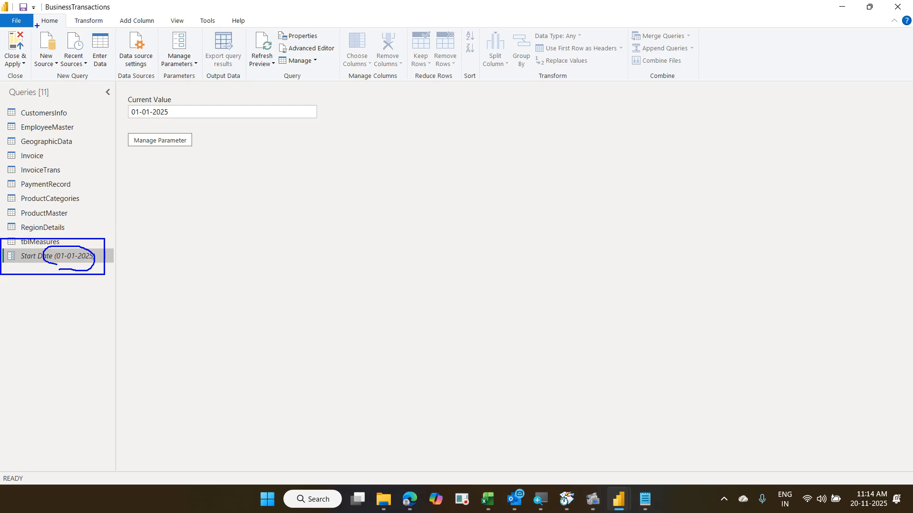
mouse_move(8, 14)
left_mouse_down()
mouse_move(274, 72)
mouse_move(283, 88)
left_mouse_up()
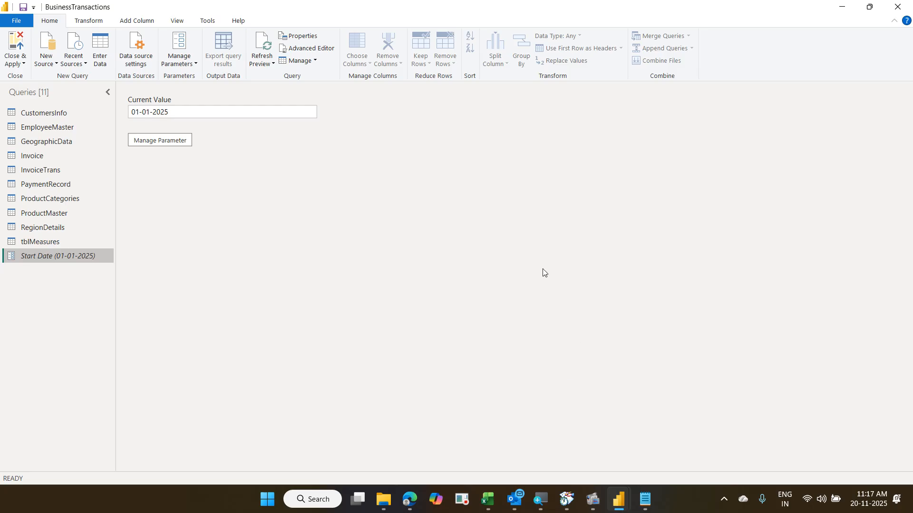
- Create another new parameter named End Date with type Date
left_click(190, 69)
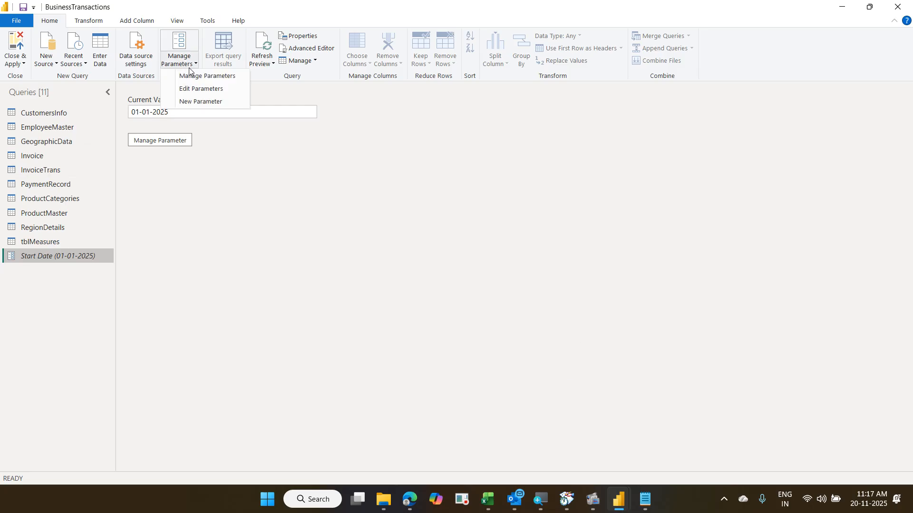
left_click(192, 105)
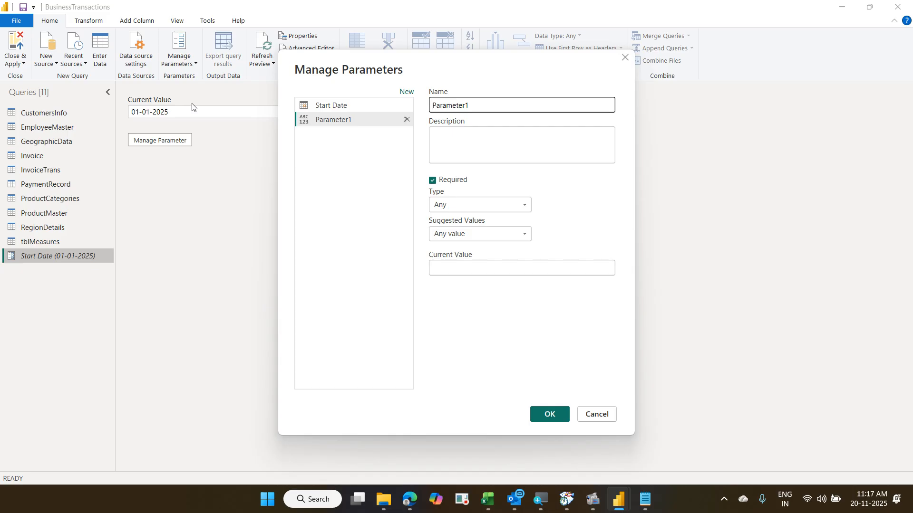
left_click_drag(478, 105, 394, 107)
type("End ")
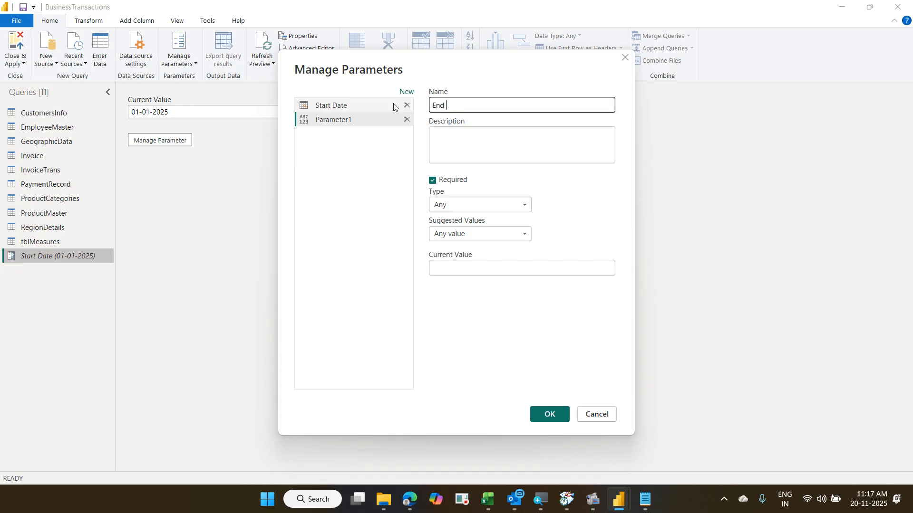
type("Date")
left_click(507, 204)
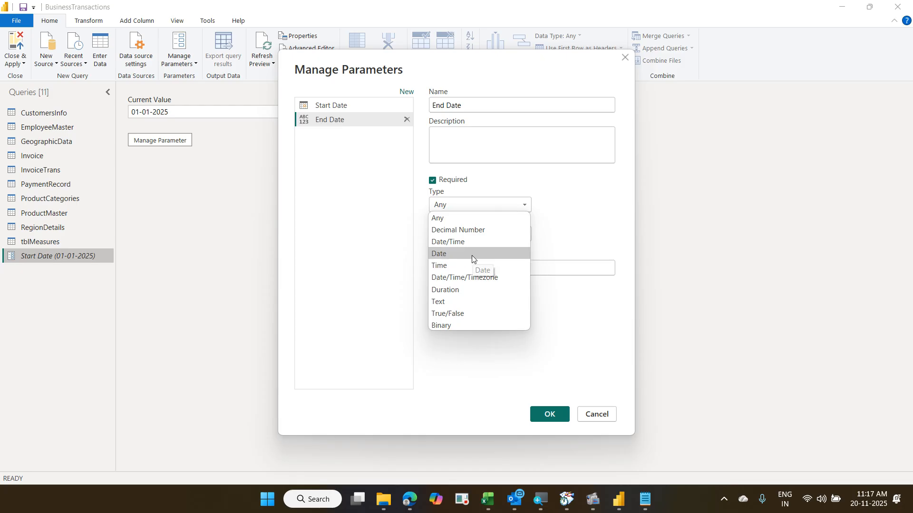
left_click(472, 257)
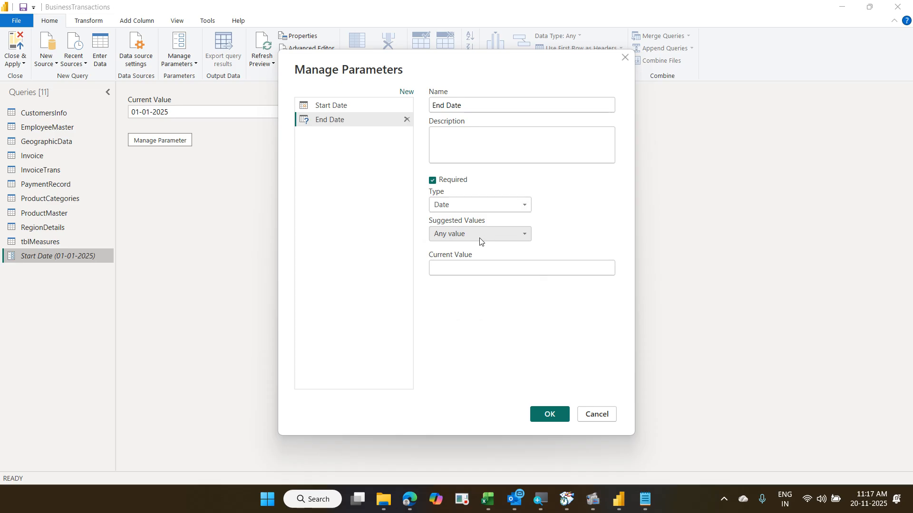
- Keep Any value as suggested values, set current value 31-Dec-2025, and save
left_click(479, 238)
left_click(479, 238)
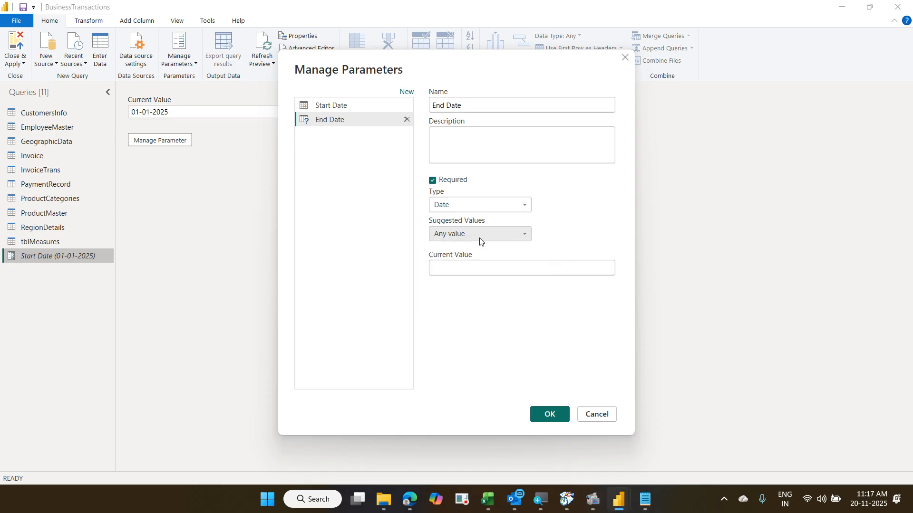
left_click(474, 272)
type("3")
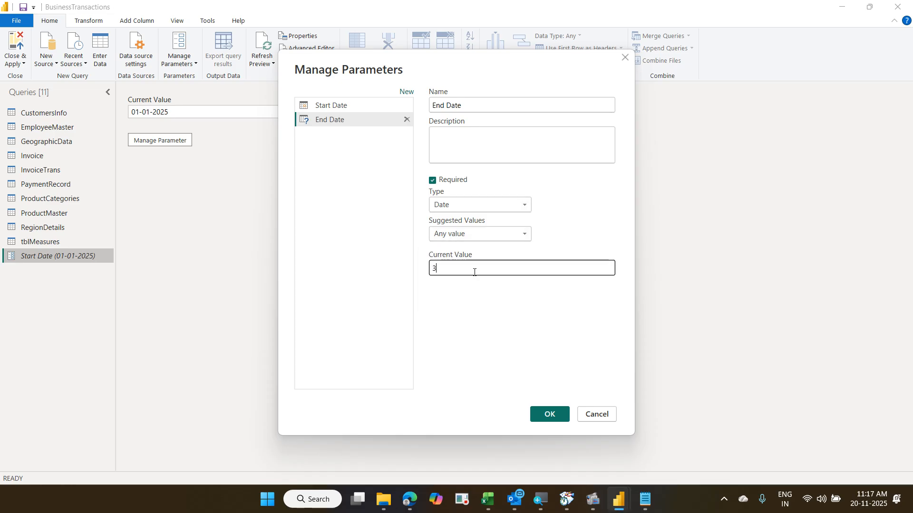
type("1-")
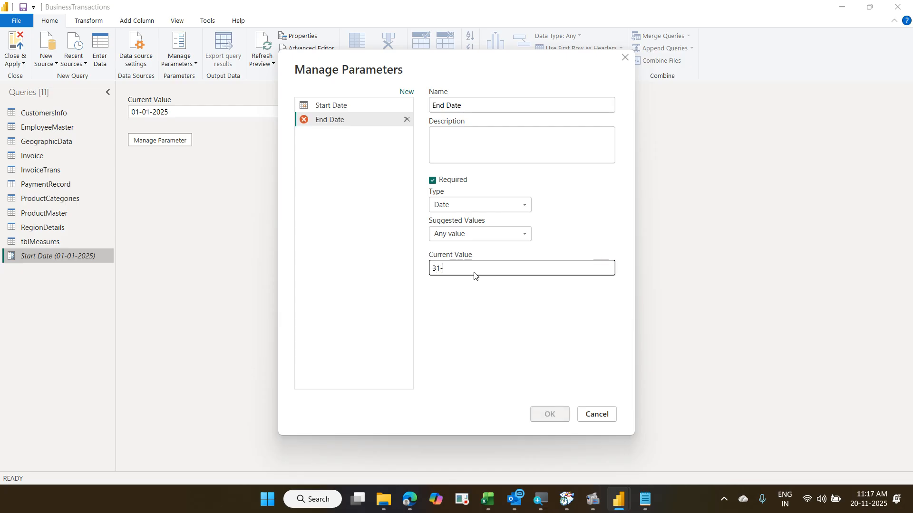
type("Dec-2025")
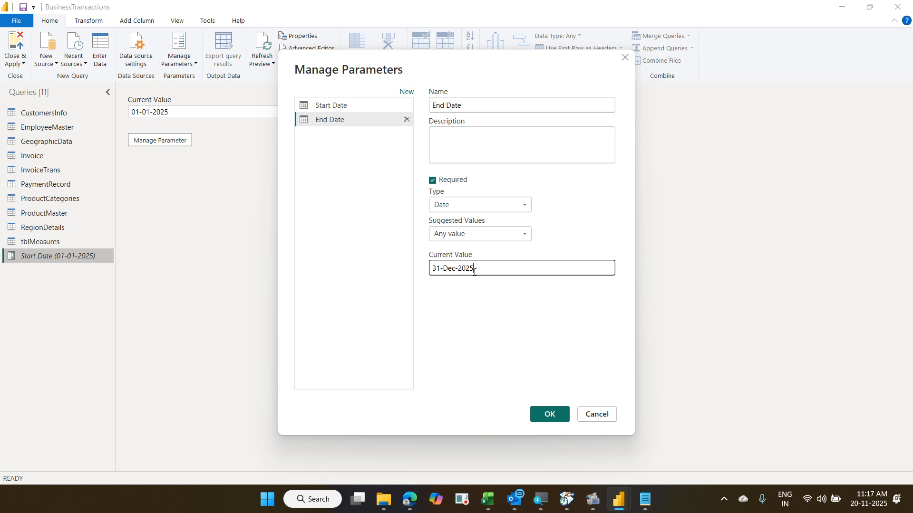
left_click(552, 413)
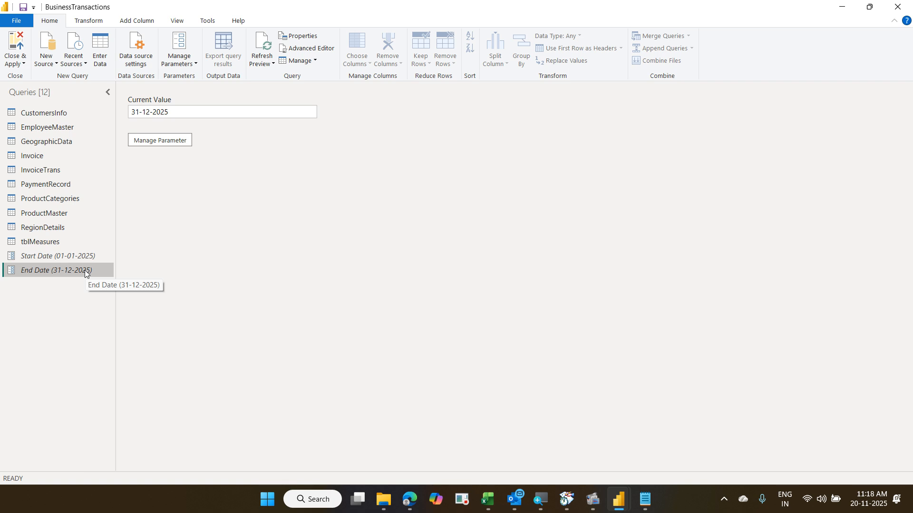
- Open the Invoice query and show Date Filters for the Invoice Date column
left_click(64, 153)
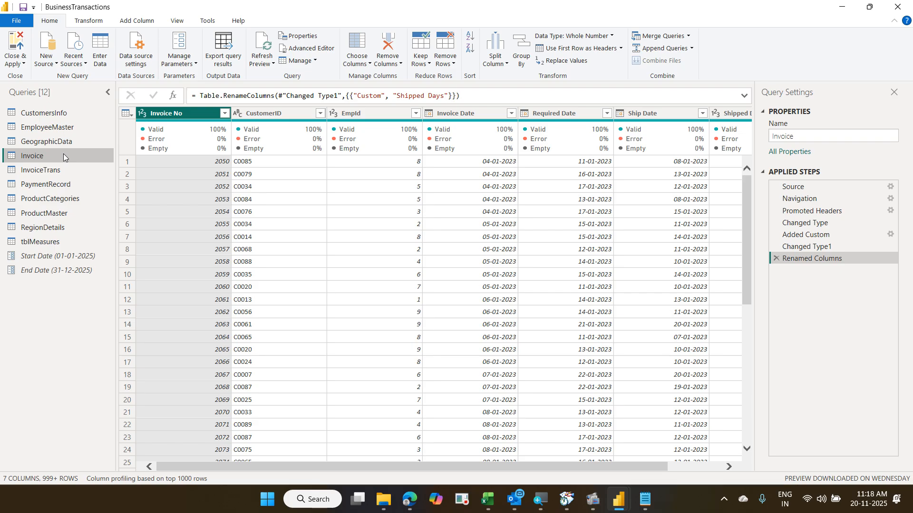
left_click(512, 118)
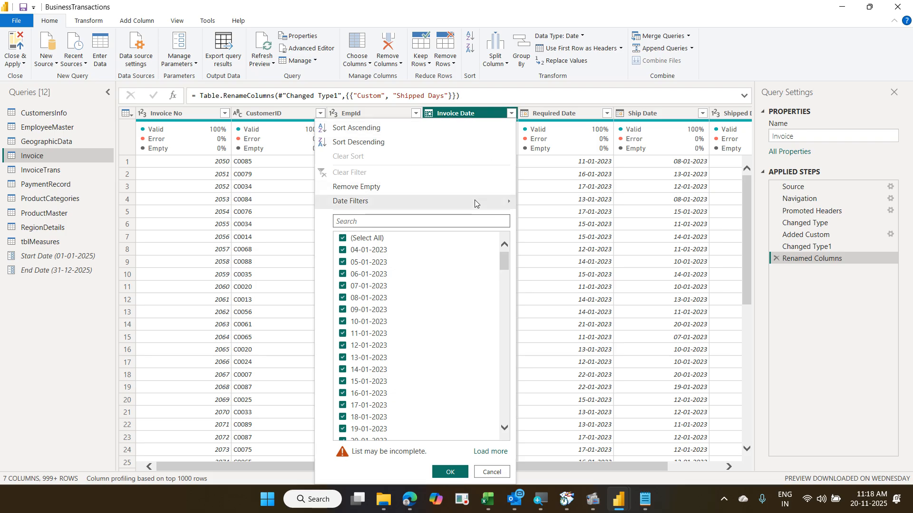
mouse_move(475, 203)
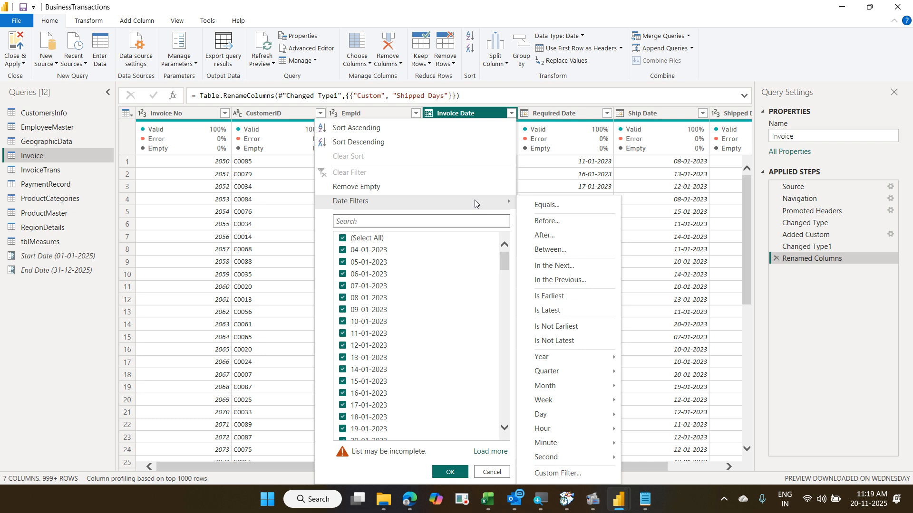
- Add a Between filter on Invoice Date, using the Start Date and End Date parameters as bounds
left_click(558, 252)
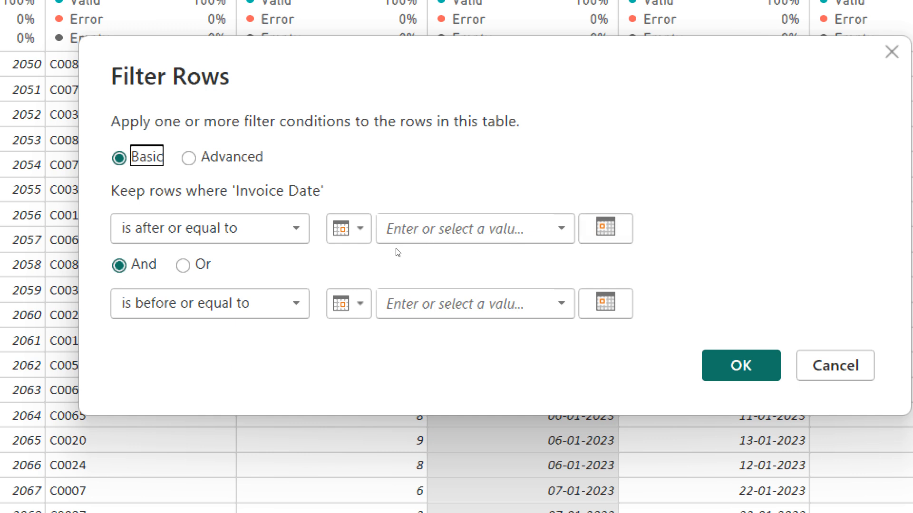
left_click(349, 229)
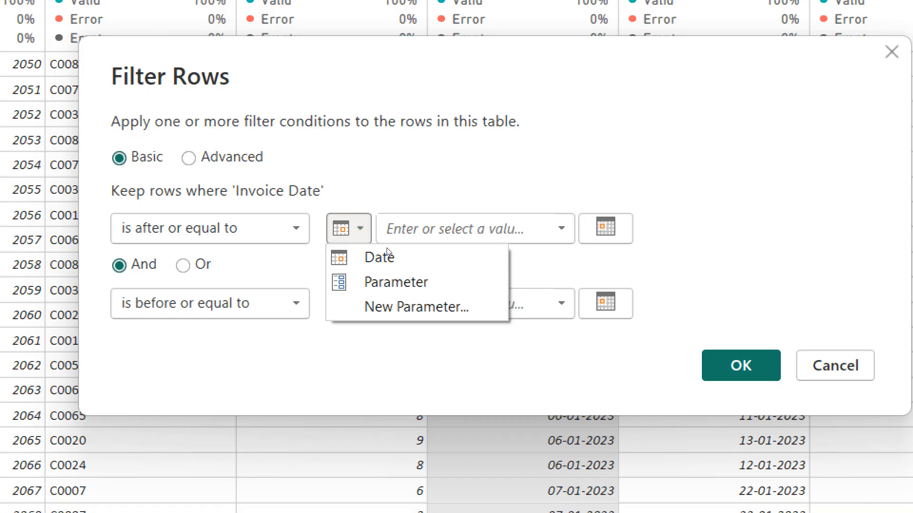
left_click(401, 271)
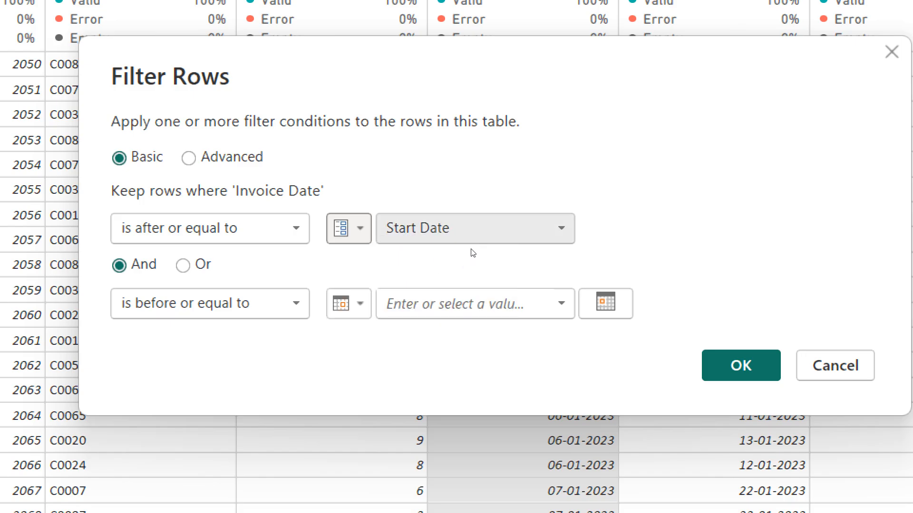
left_click(436, 242)
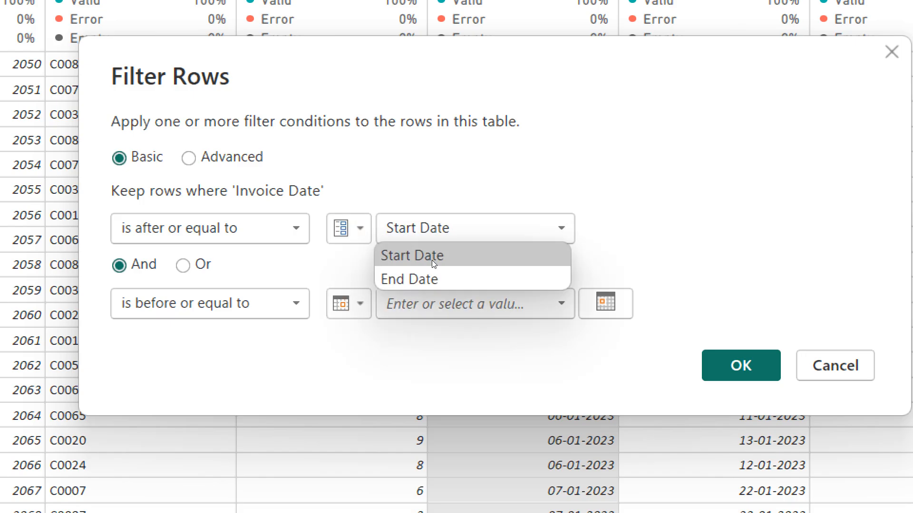
left_click(433, 257)
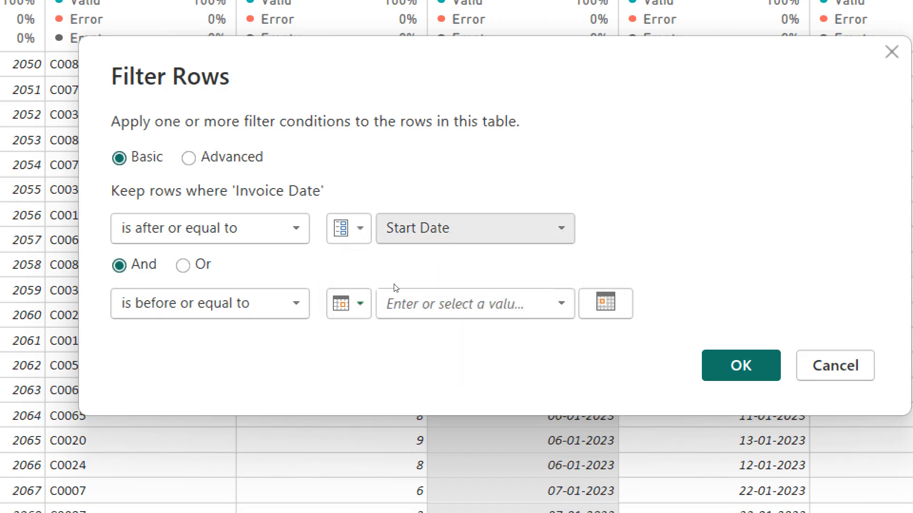
left_click(363, 303)
key("Down")
key("Down")
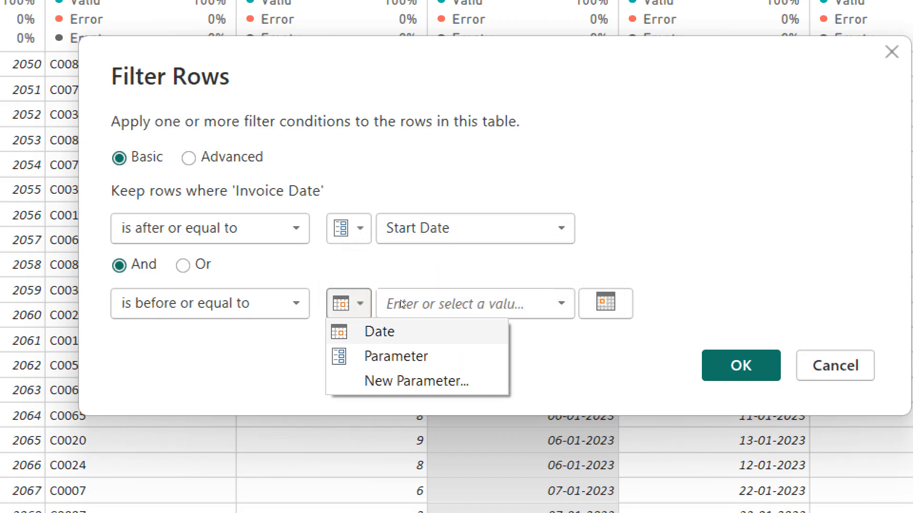
key("Return")
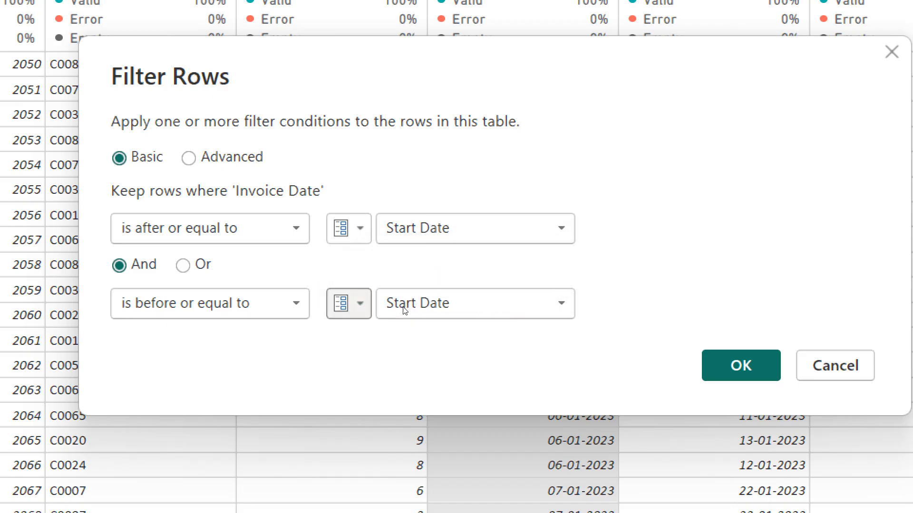
left_click(469, 291)
key("Down")
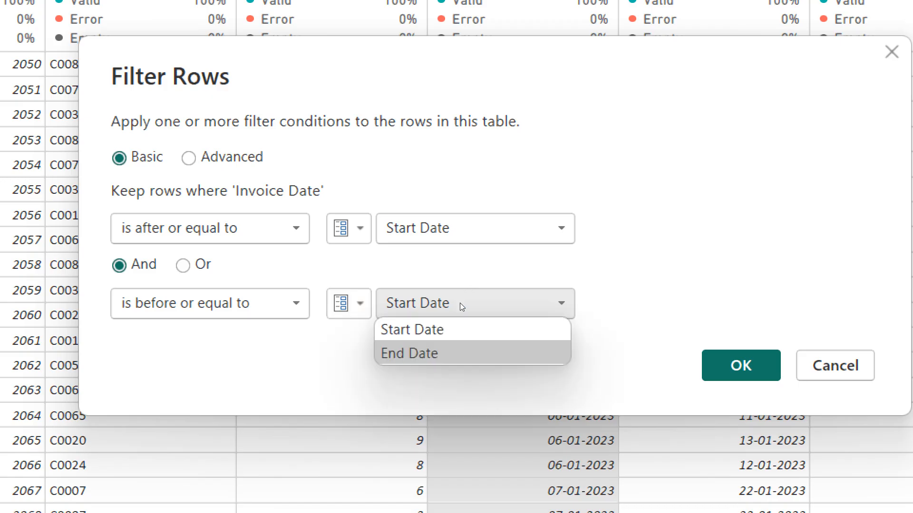
key("Return")
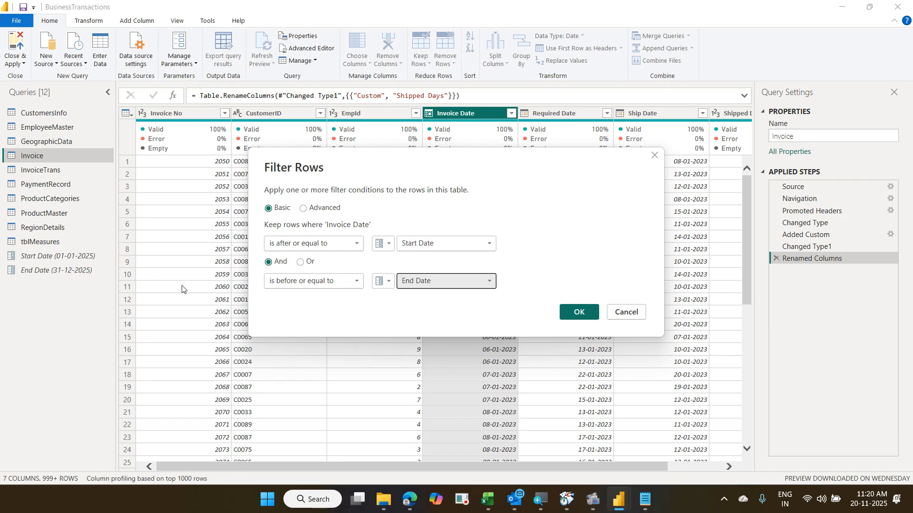
left_click(580, 313)
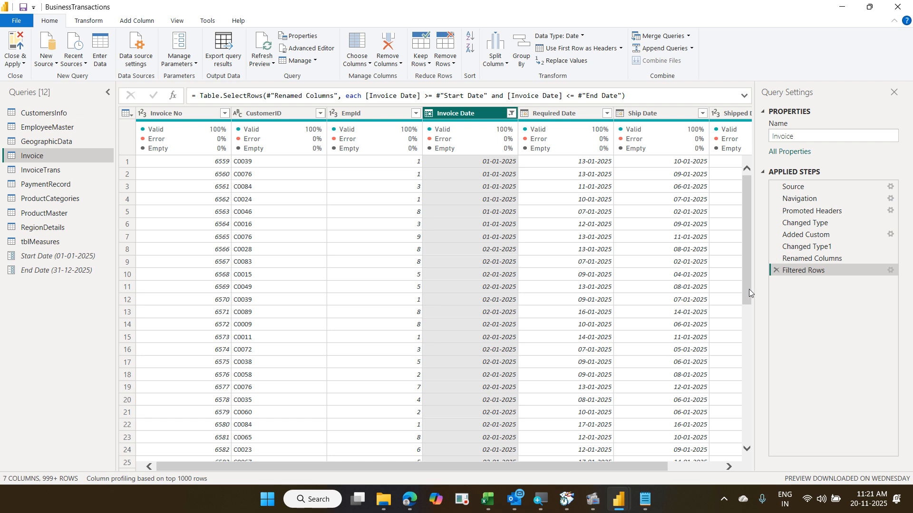
left_click_drag(749, 289, 731, 250)
left_click(20, 48)
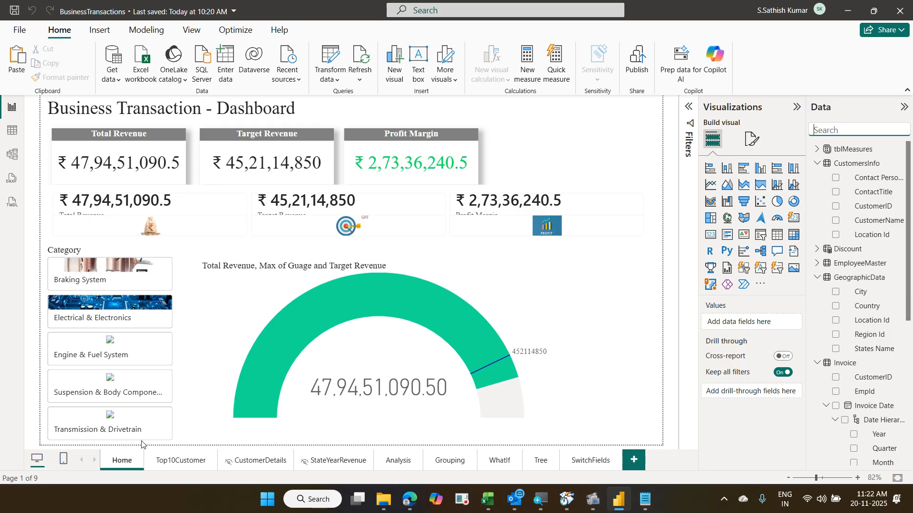
- Browse the Top10Customer, Home, Analysis and Grouping pages, ending on the CustomerDetails page
left_click(179, 461)
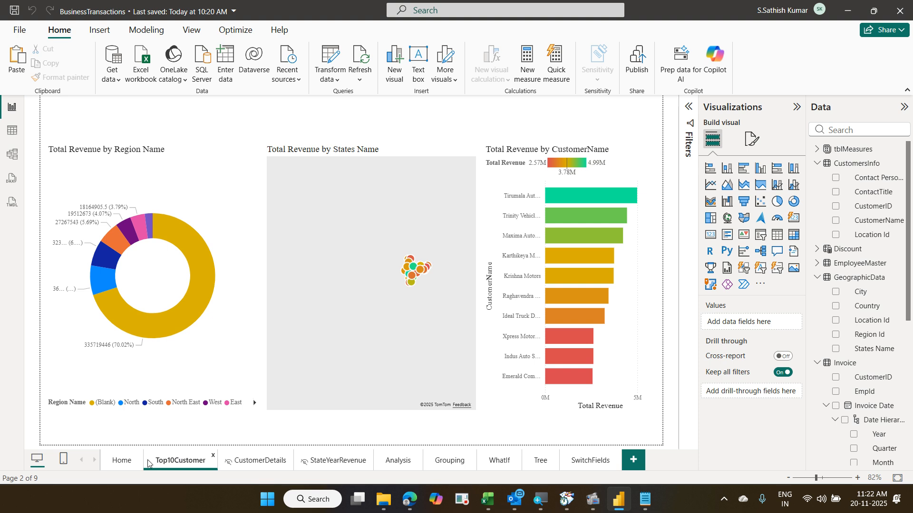
left_click(122, 461)
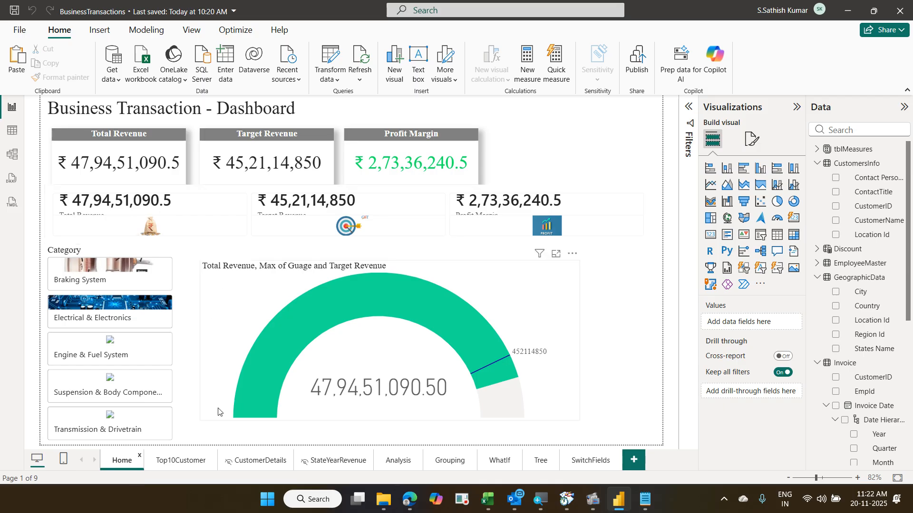
left_click(197, 462)
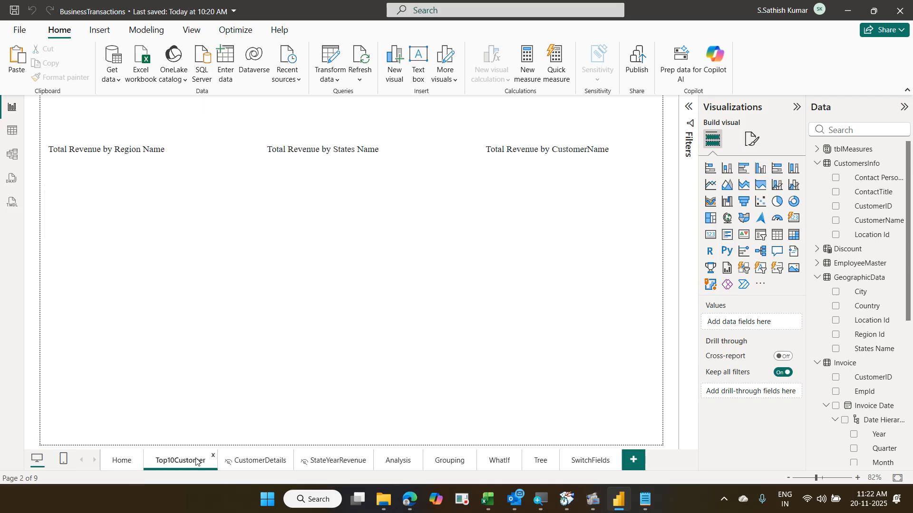
left_click(393, 462)
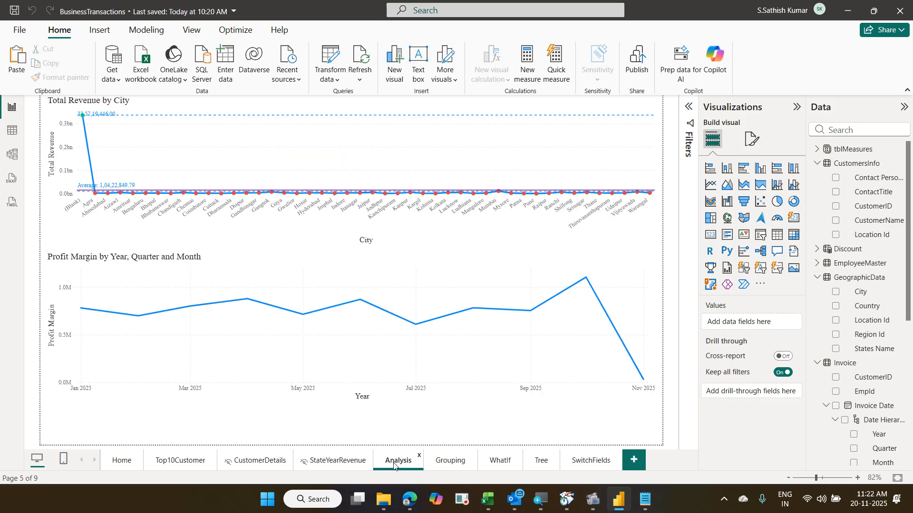
left_click(439, 457)
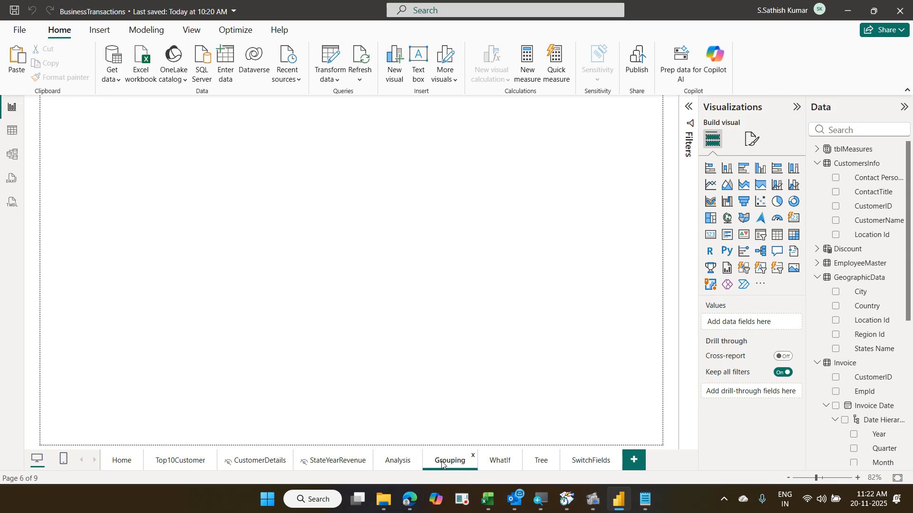
left_click(267, 461)
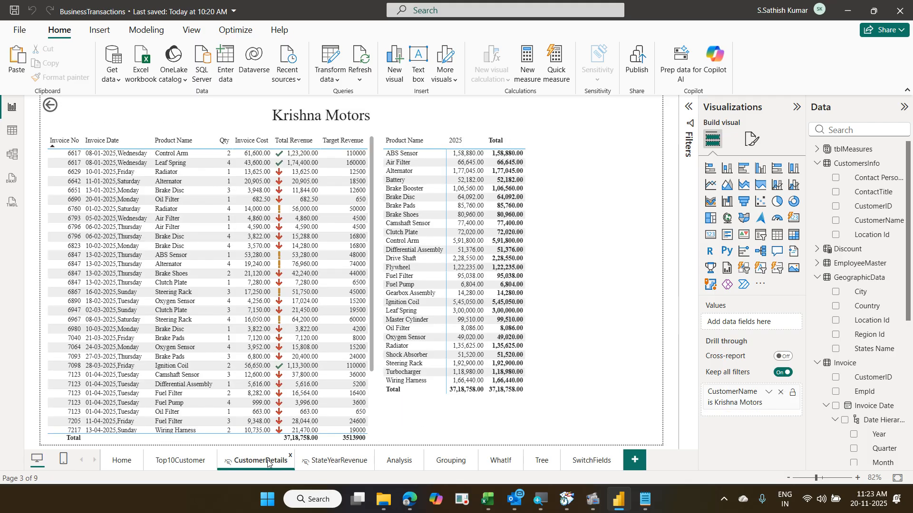
left_click(182, 464)
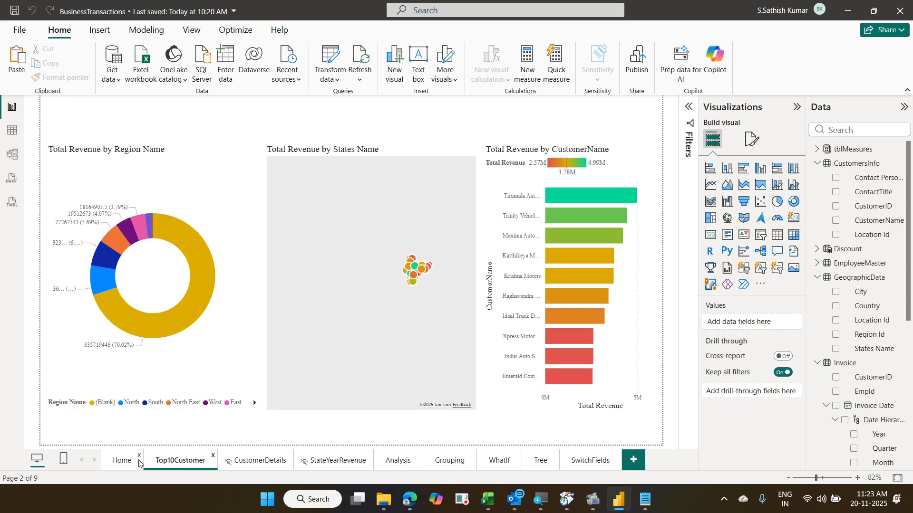
left_click(139, 464)
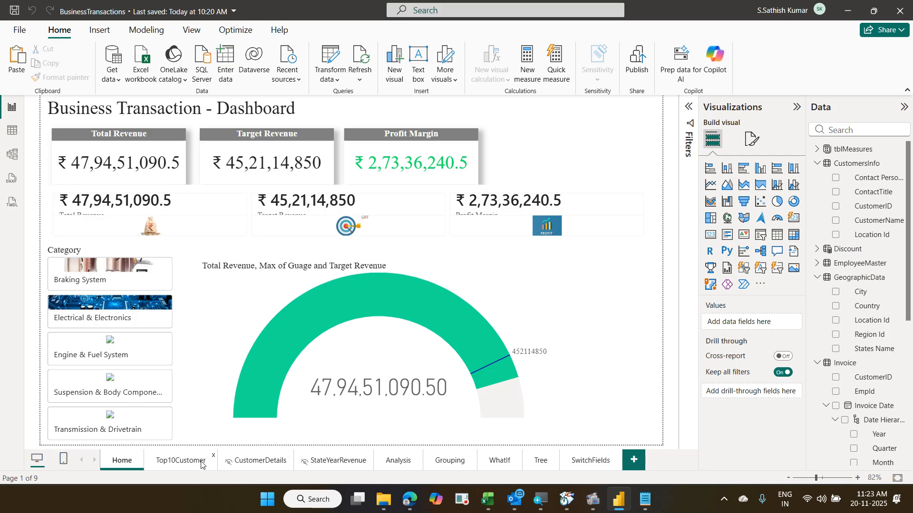
left_click(267, 461)
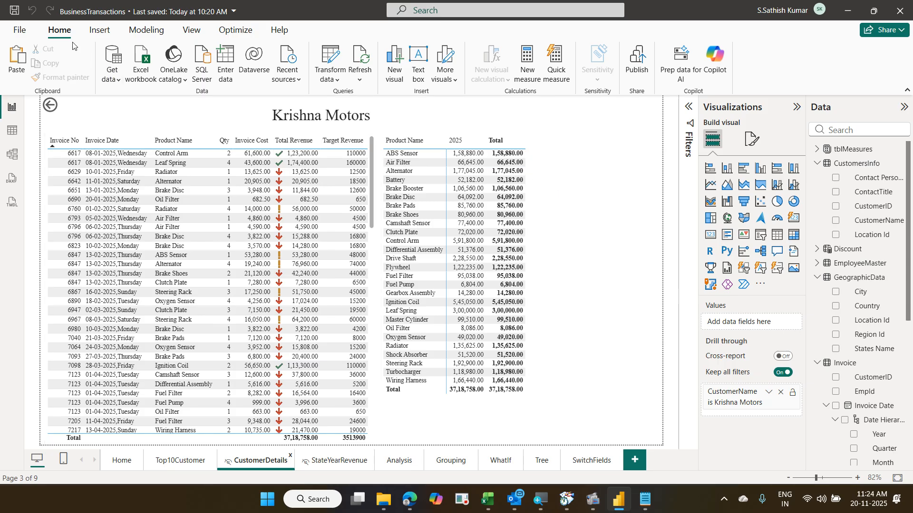
- Edit the Start Date parameter, changing its year so it reads 01-01-2024
left_click(331, 84)
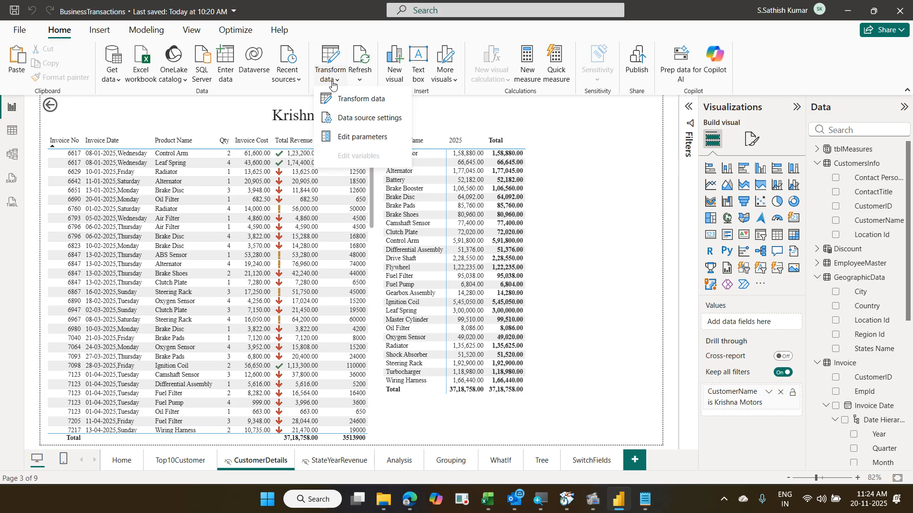
left_click(358, 138)
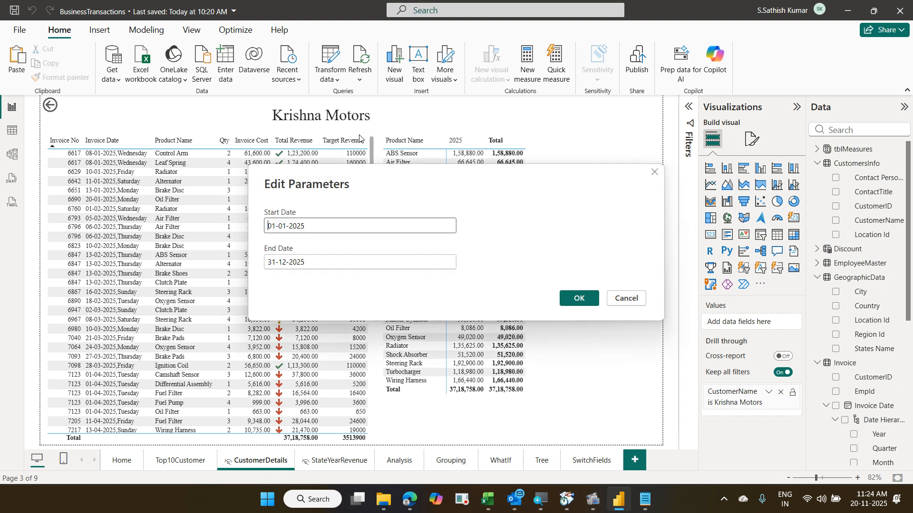
left_click(319, 226)
key("BackSpace")
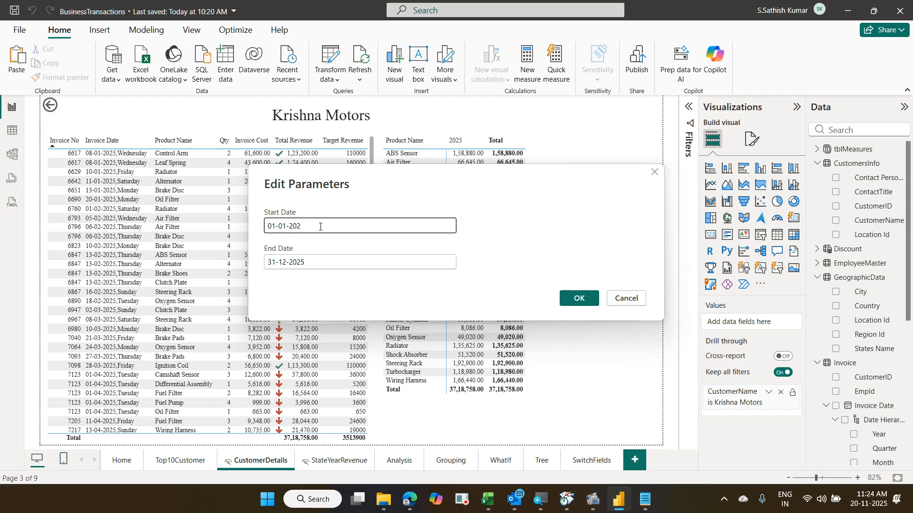
type("4")
left_click(568, 300)
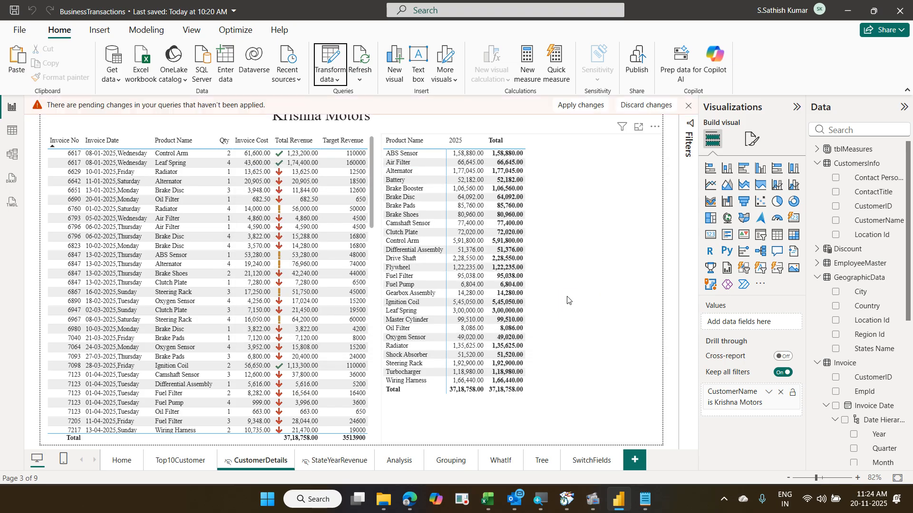
- Apply the pending query changes so the data reloads with 2024 invoices
left_click(584, 111)
left_click(583, 111)
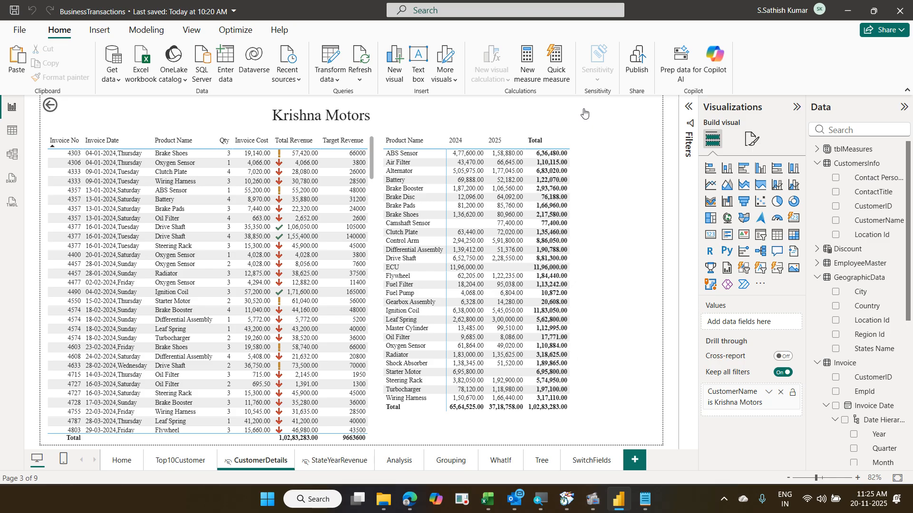
- Check that the Start Date parameter reads 01-01-2024, then open Power Query Editor
left_click(332, 85)
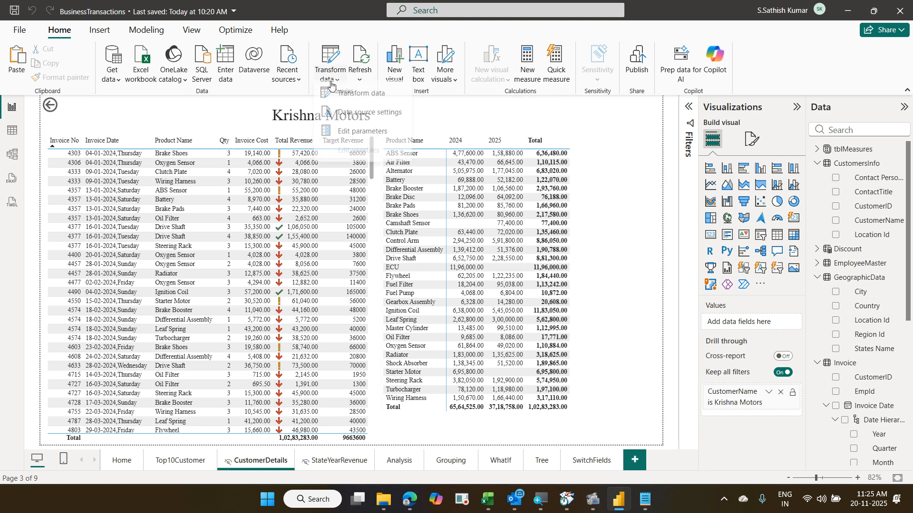
left_click(353, 138)
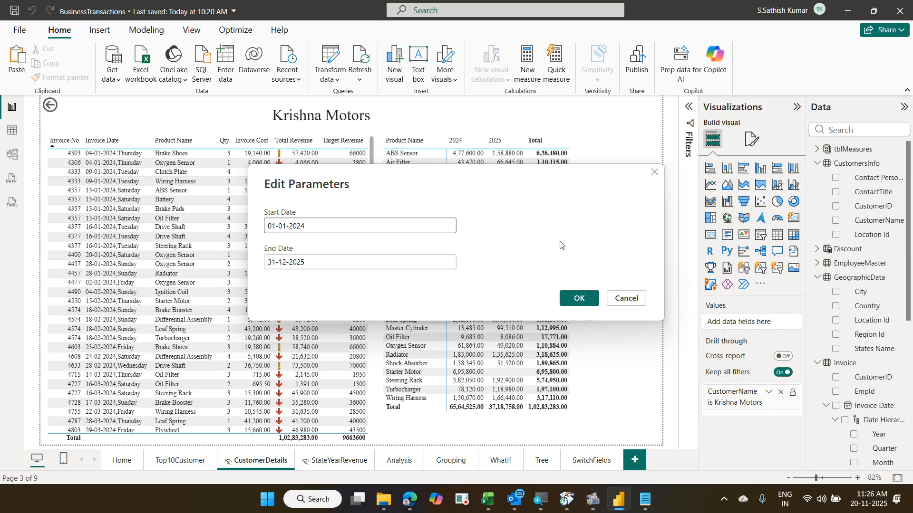
left_click(613, 302)
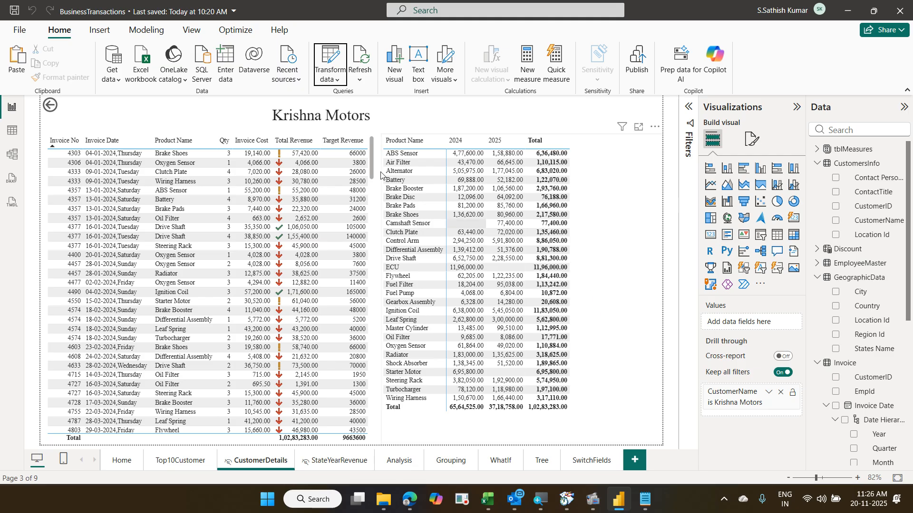
left_click(327, 62)
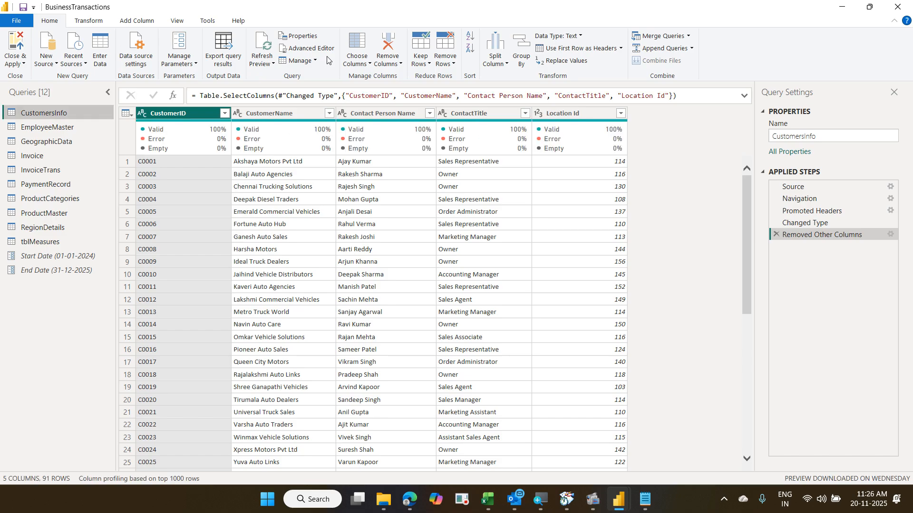
- Open the Manage Parameters dropdown on the Home ribbon
left_click(196, 66)
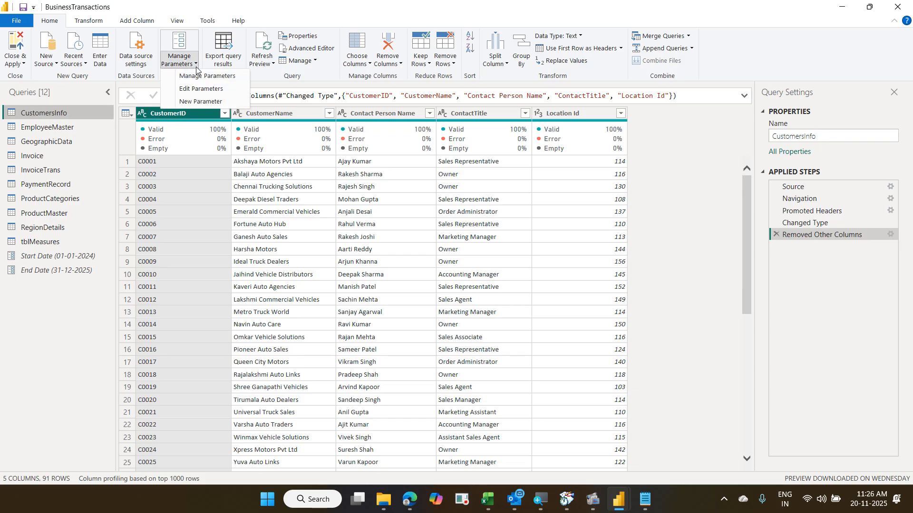
- Create a new parameter named Region with the Text data type
left_click(207, 102)
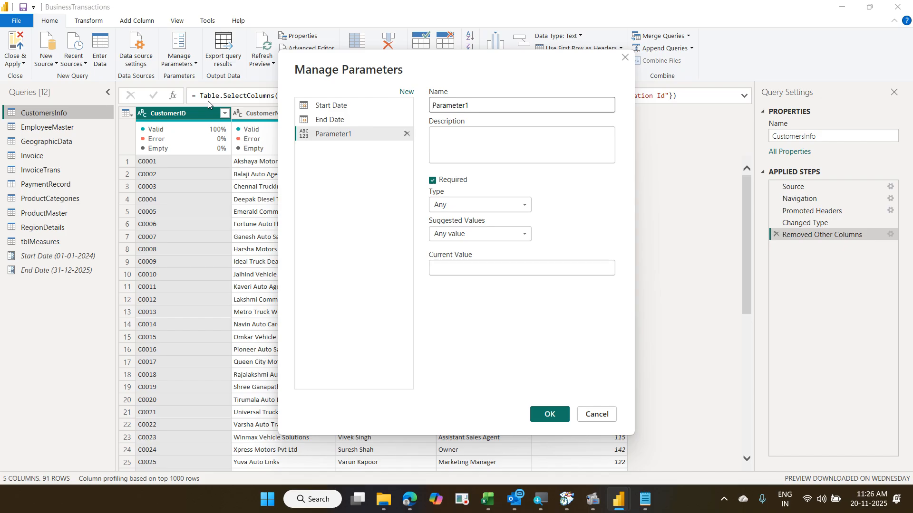
left_click_drag(470, 105, 424, 107)
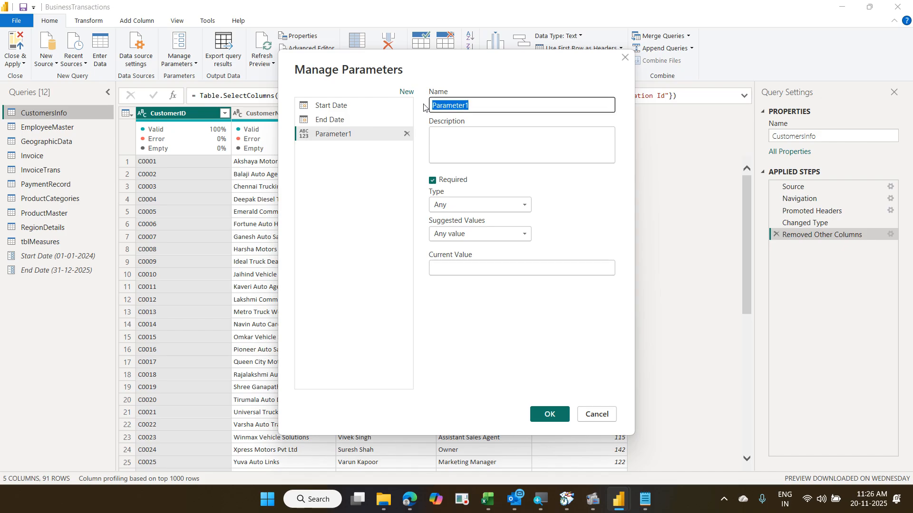
type("Region")
left_click(513, 204)
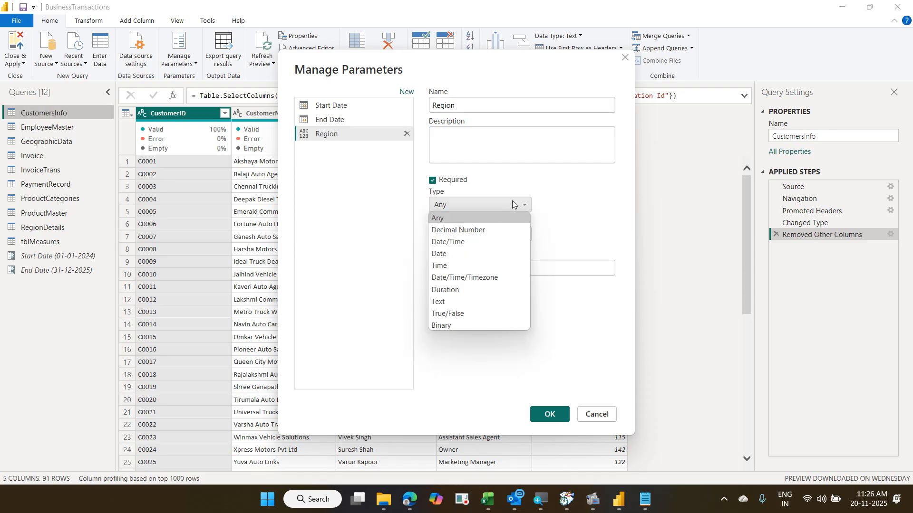
left_click(482, 301)
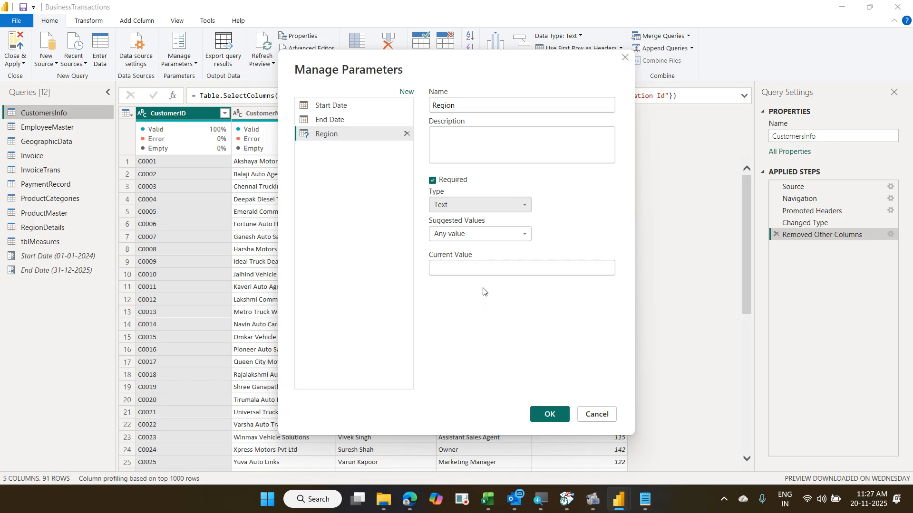
- Give Region a list of suggested values: South, North, West and East
left_click(477, 238)
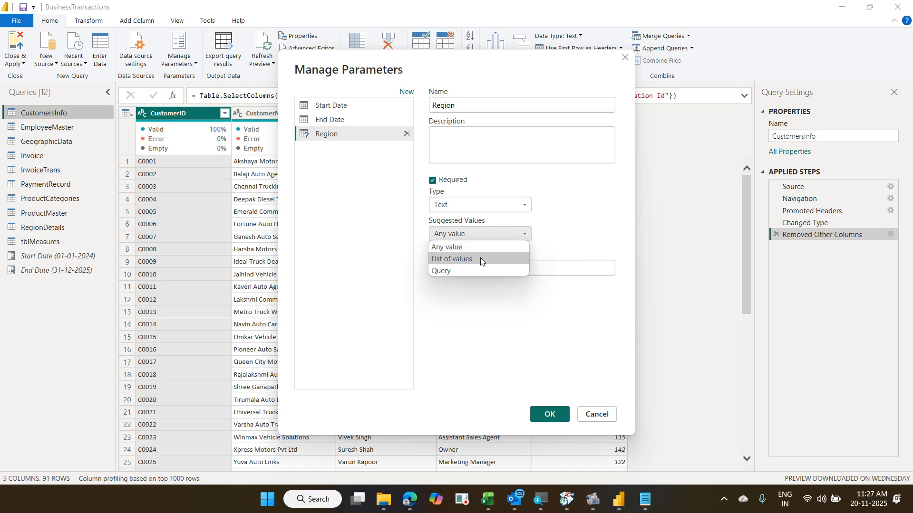
left_click(480, 258)
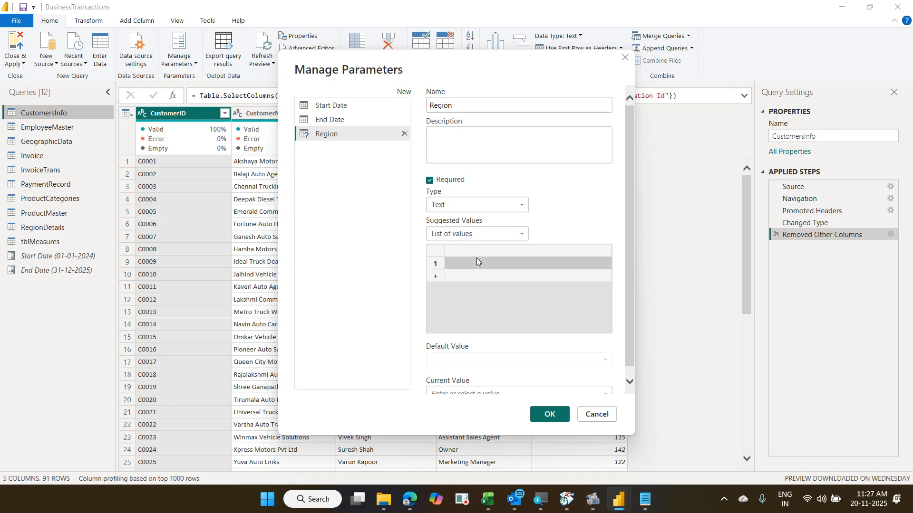
left_click(477, 258)
type("South")
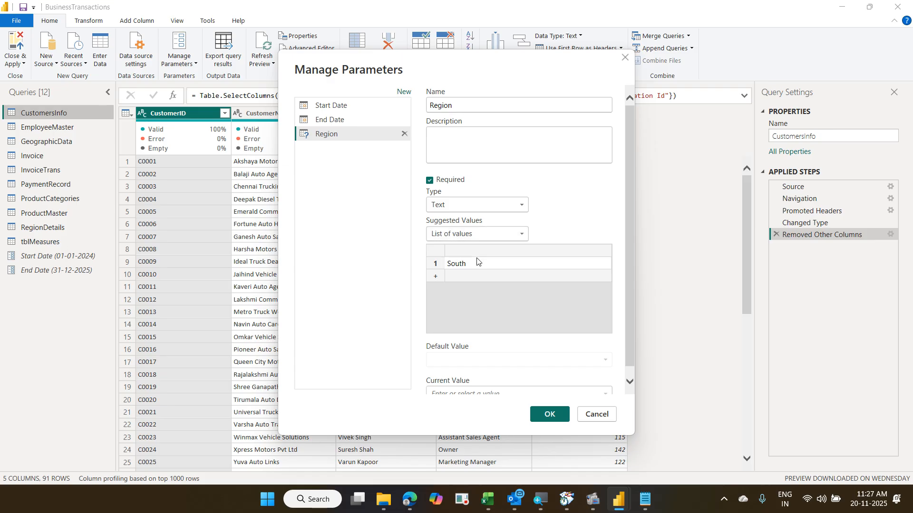
key("Return")
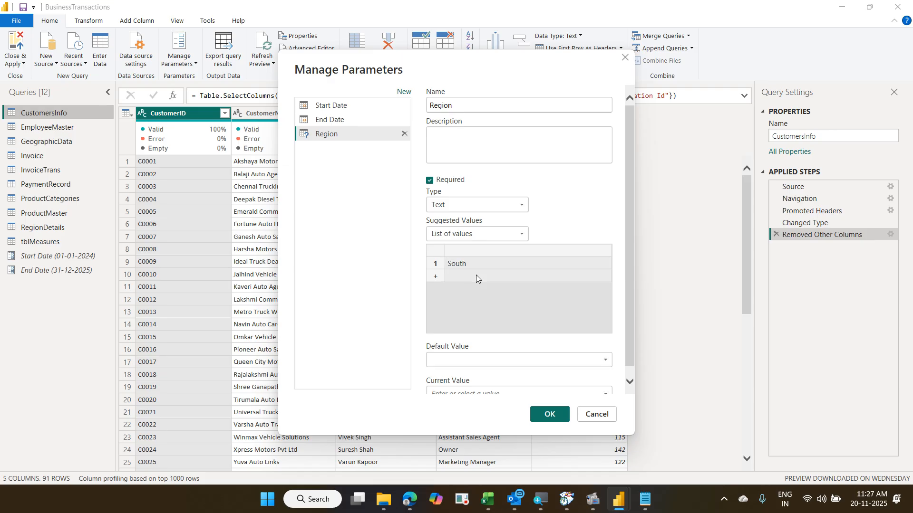
left_click(436, 276)
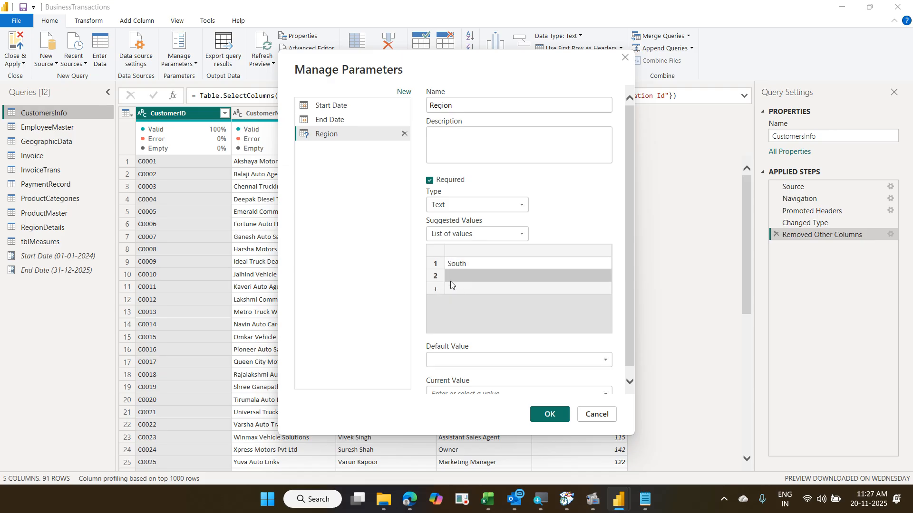
type("North")
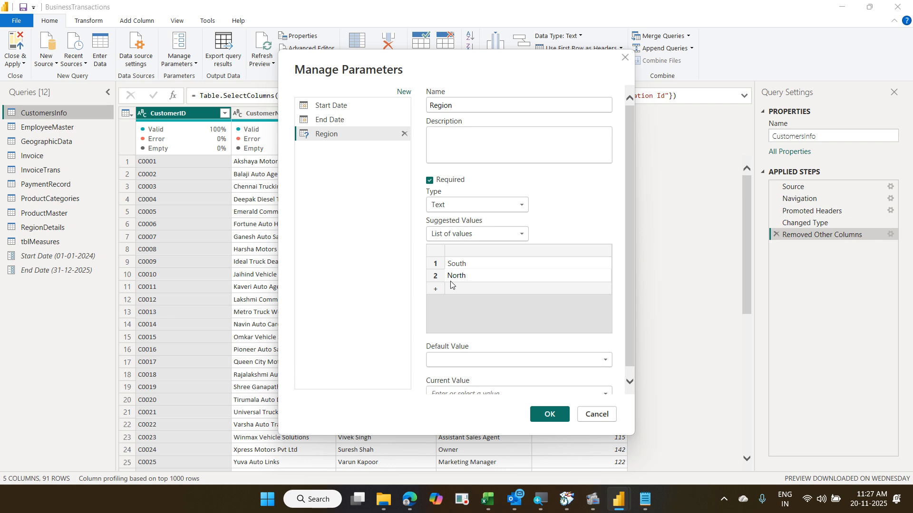
key("Return")
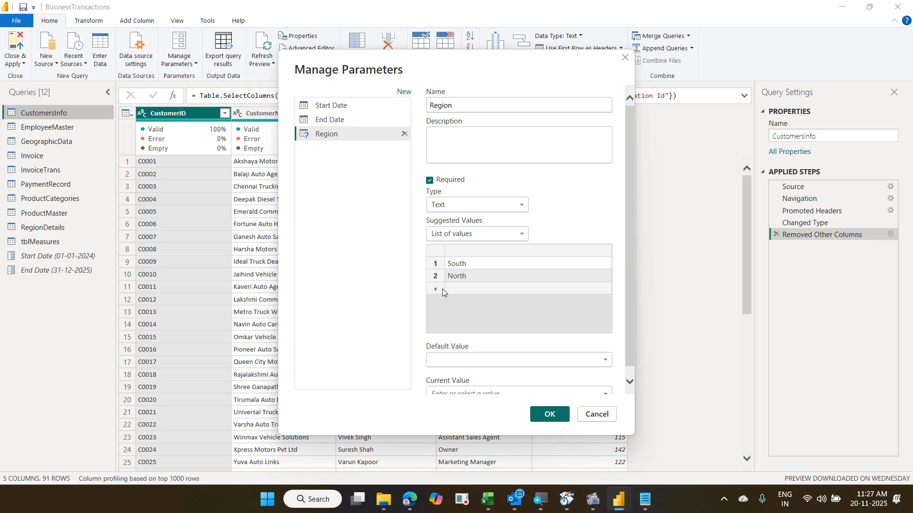
left_click(436, 290)
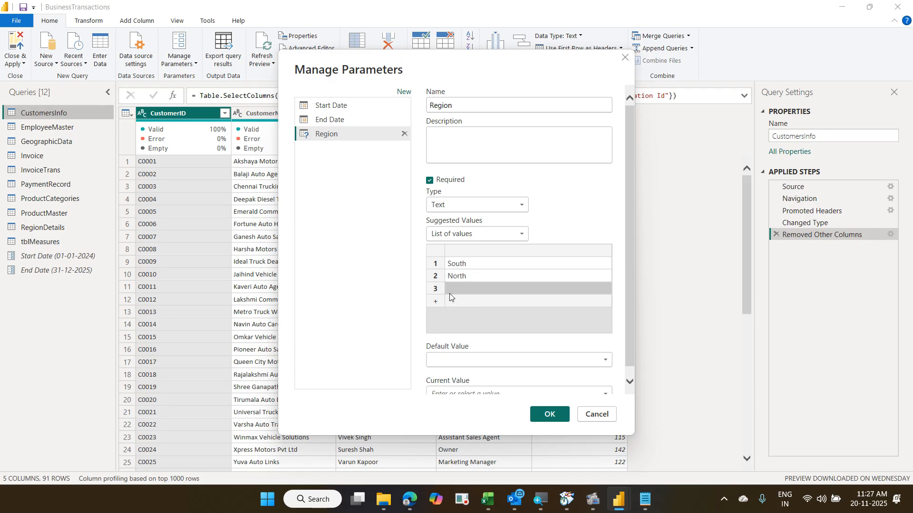
type("West")
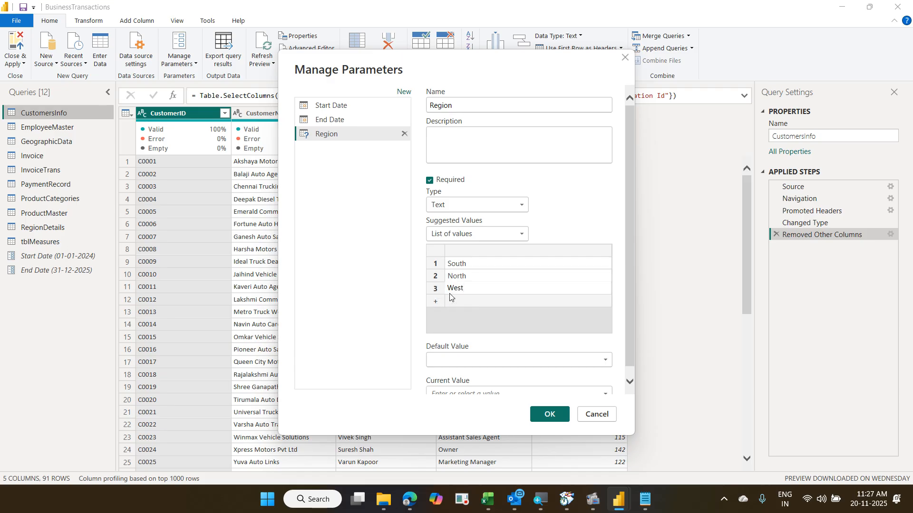
left_click(436, 302)
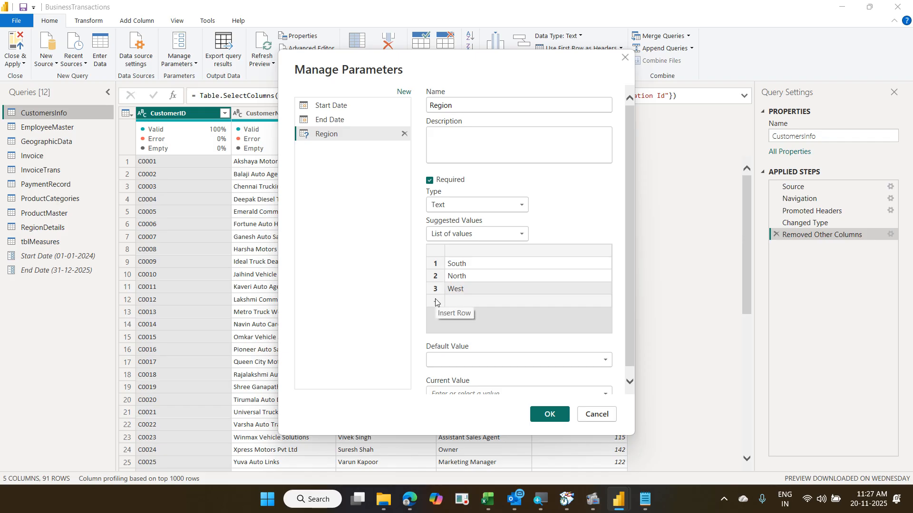
type("East")
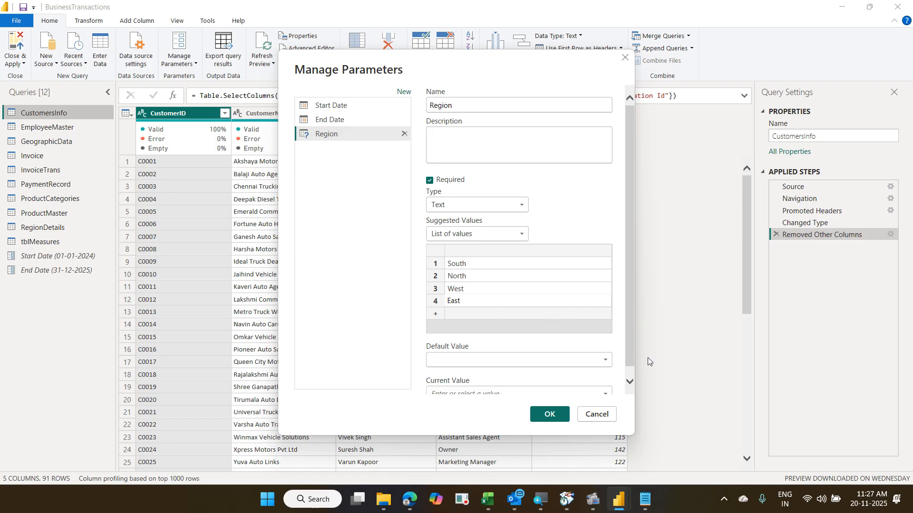
- Set South as both the default and current Region value, then save the parameter
left_click_drag(631, 354, 631, 379)
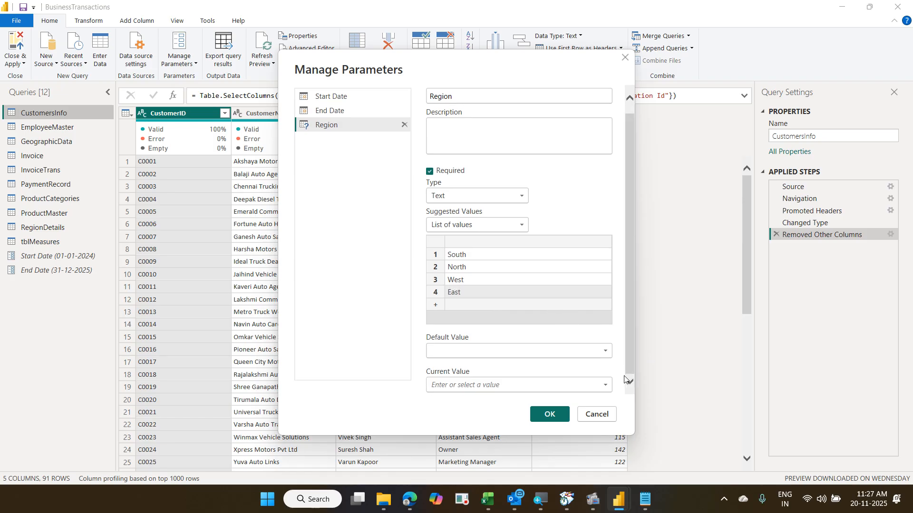
left_click(605, 352)
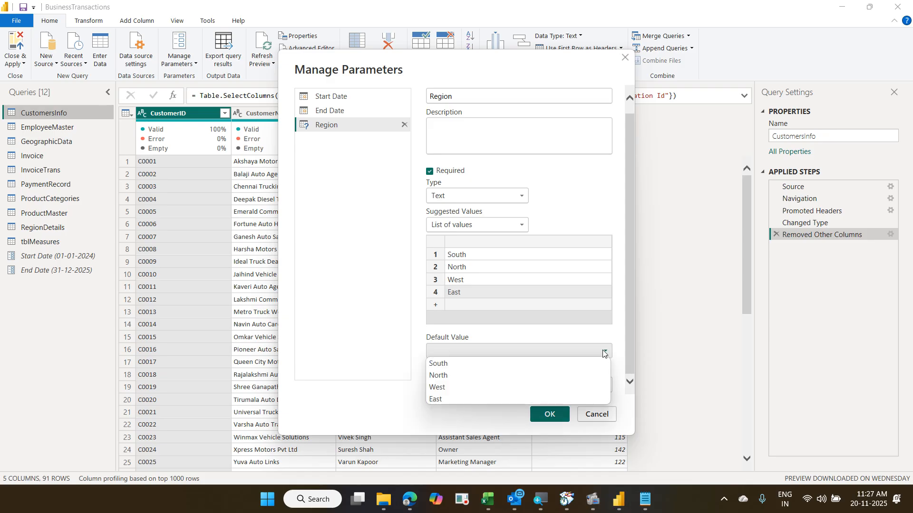
left_click(509, 364)
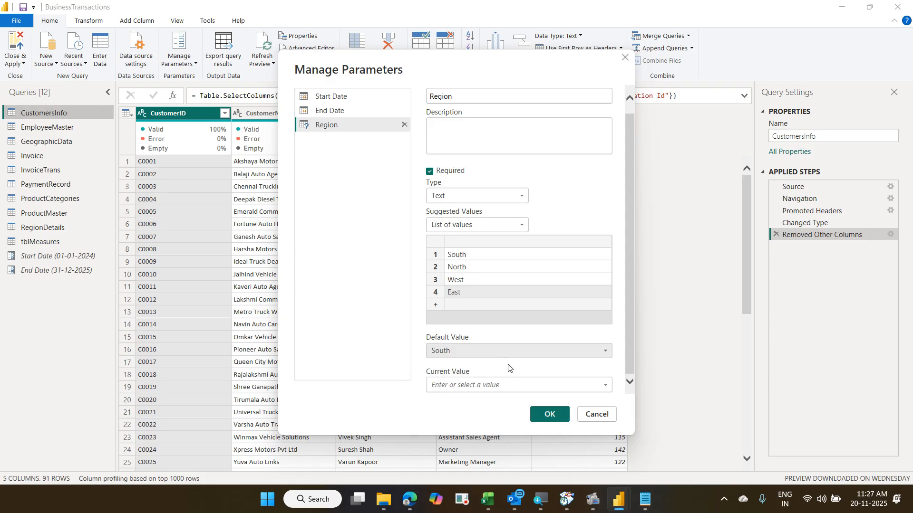
left_click(605, 386)
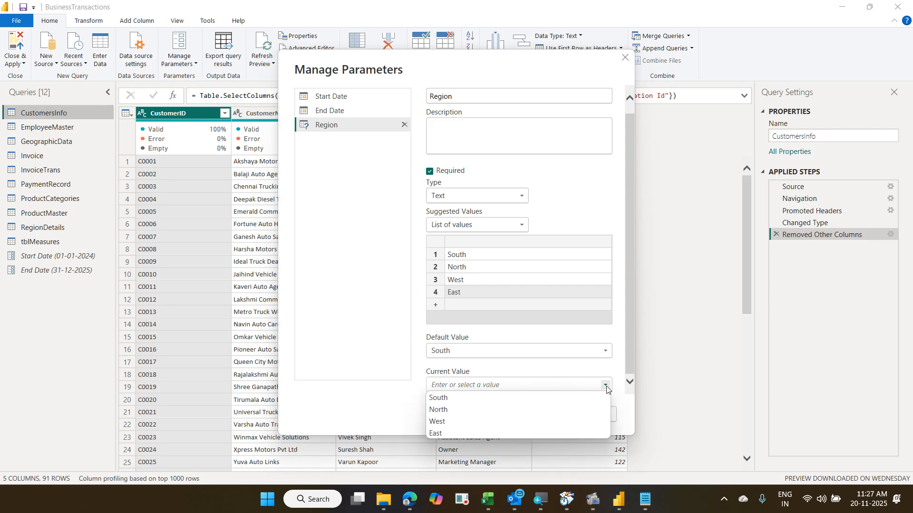
left_click(546, 398)
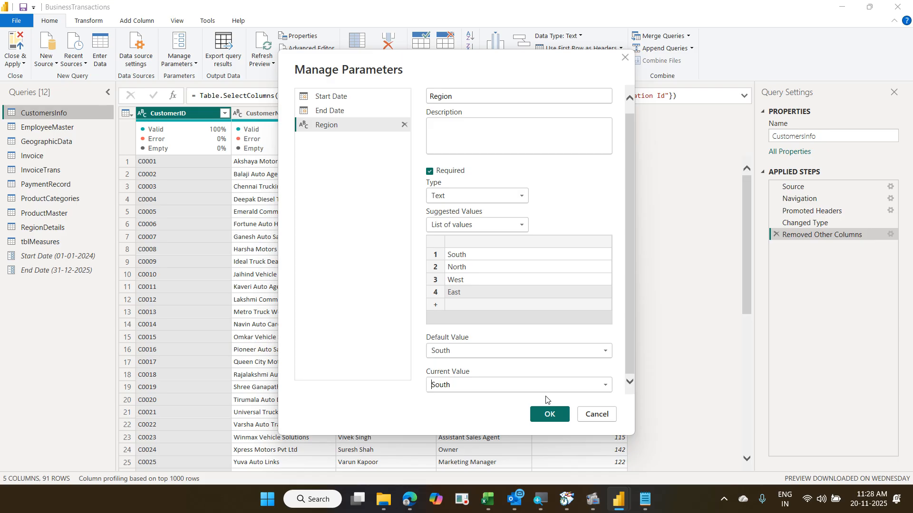
left_click(553, 414)
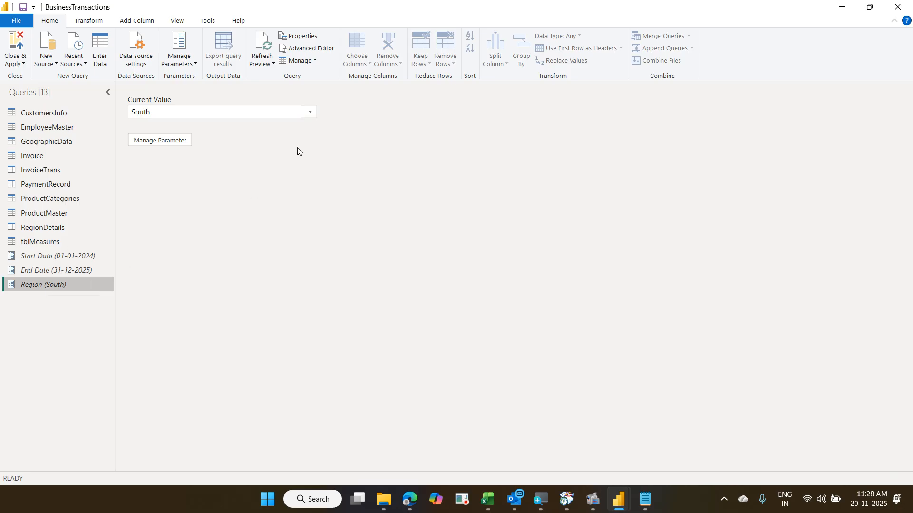
left_click(309, 117)
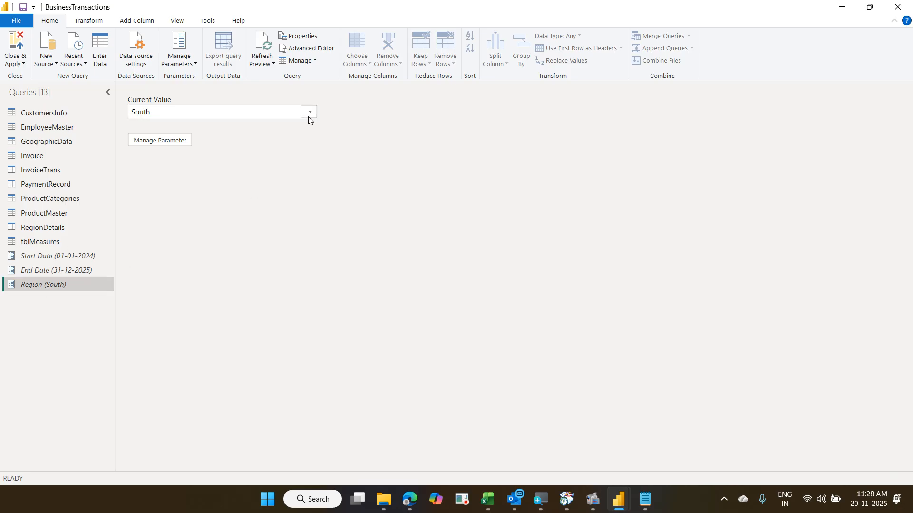
left_click(311, 114)
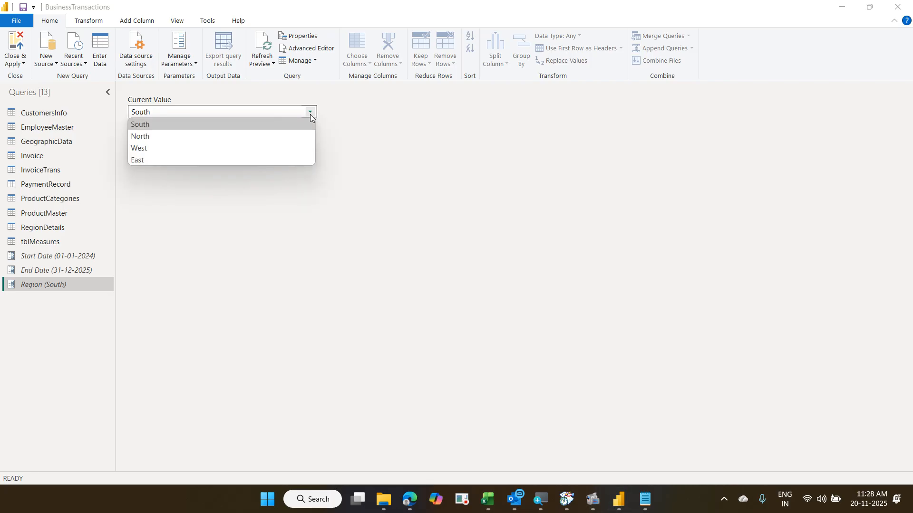
left_click(385, 136)
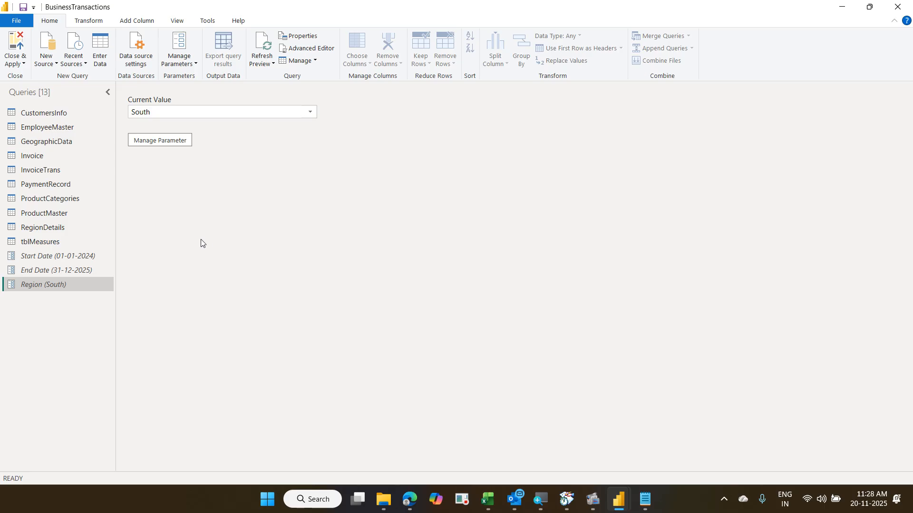
- On RegionDetails, set up an Equals filter on Region Name against the Region parameter
left_click(84, 227)
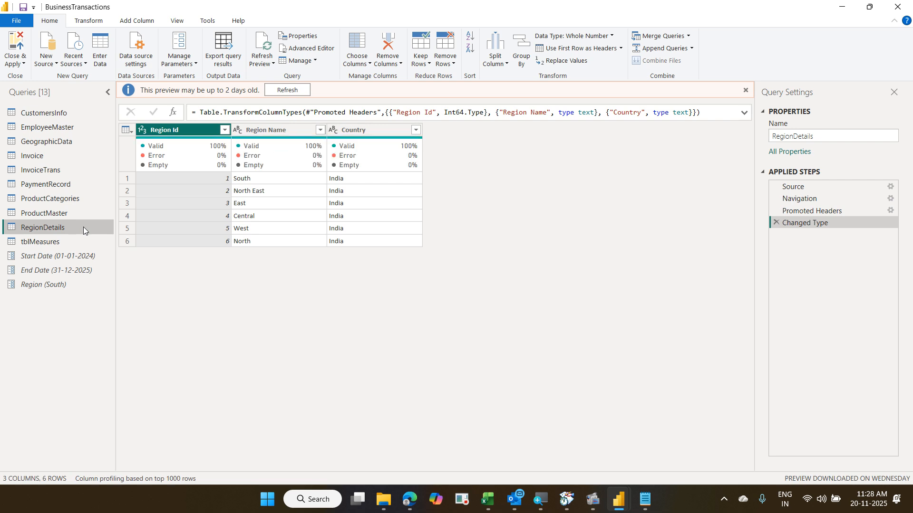
left_click(320, 130)
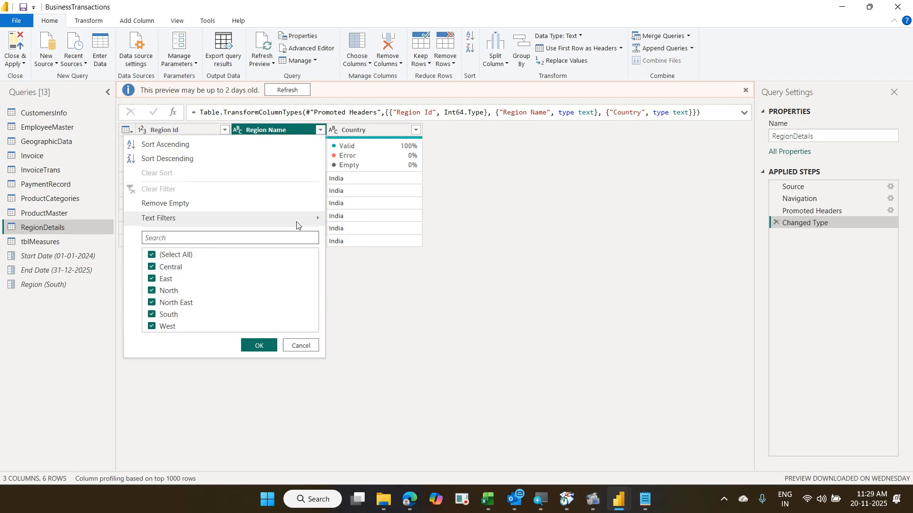
mouse_move(297, 225)
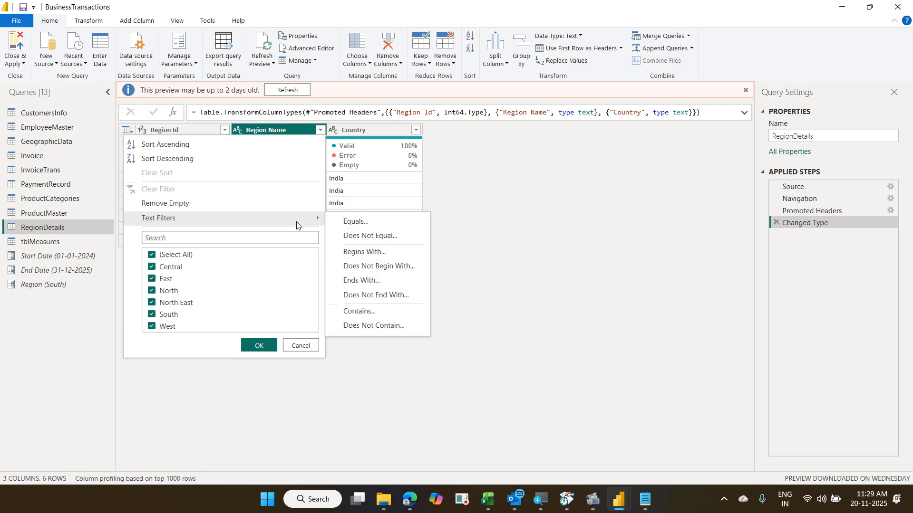
left_click(361, 222)
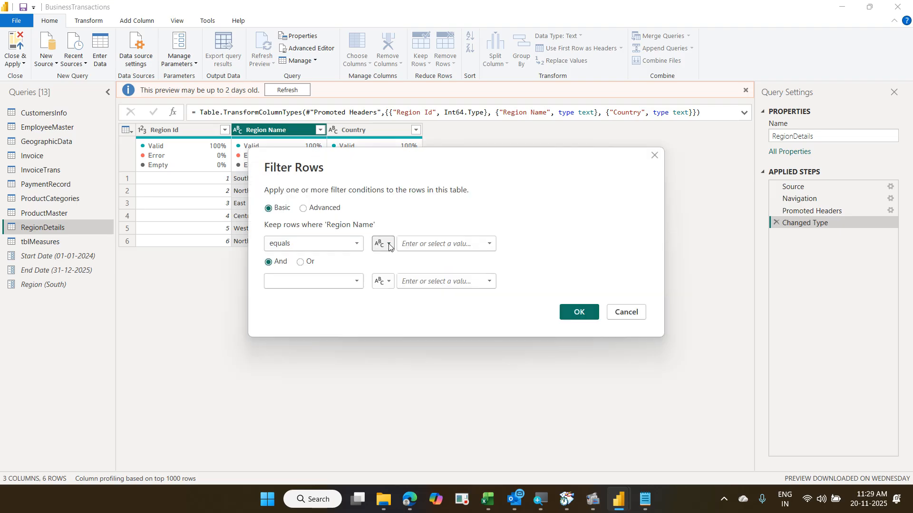
left_click(389, 245)
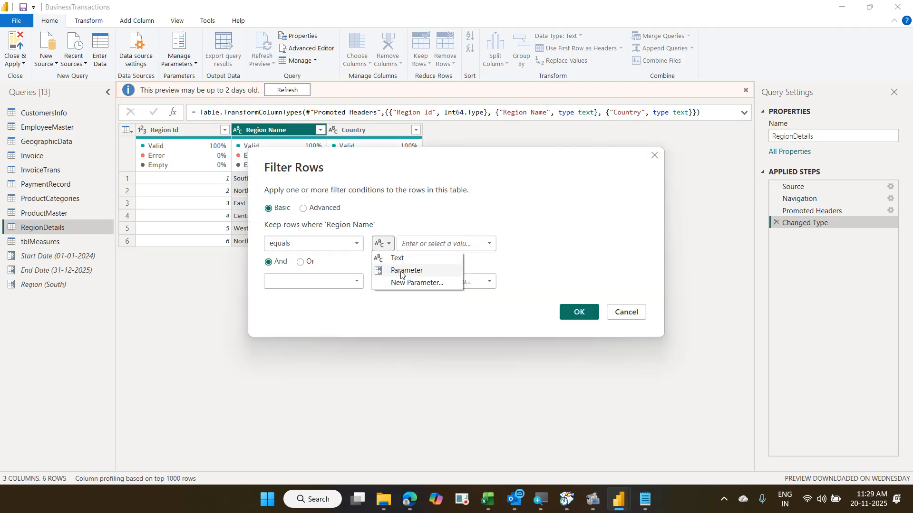
left_click(401, 271)
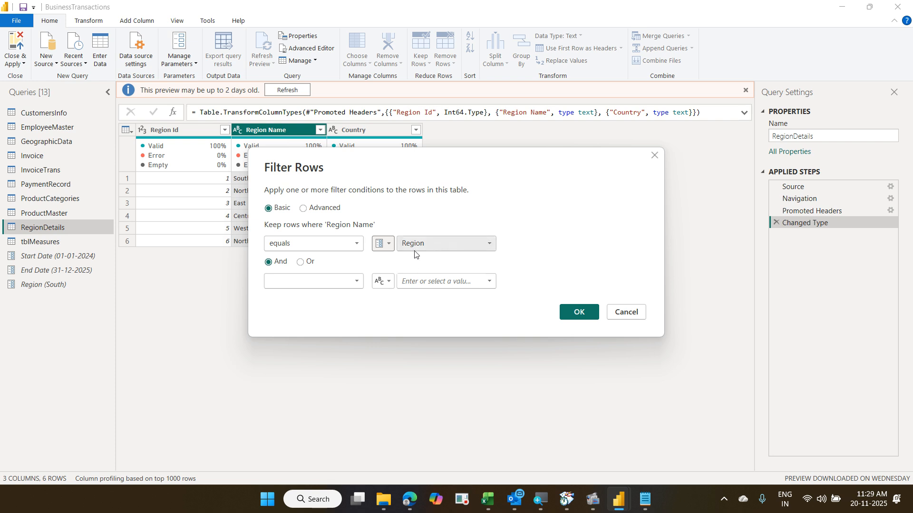
left_click(566, 217)
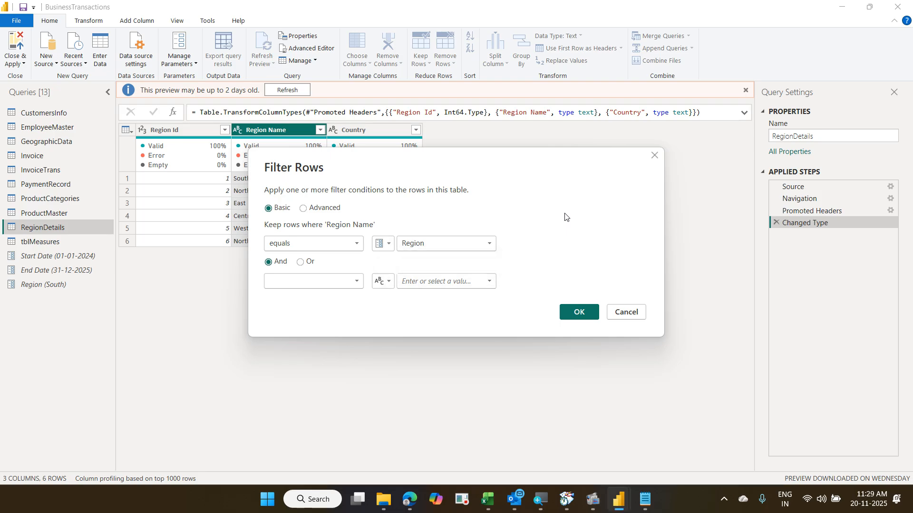
- Confirm the Region Name filter and Close & Apply back to the report
left_click(581, 312)
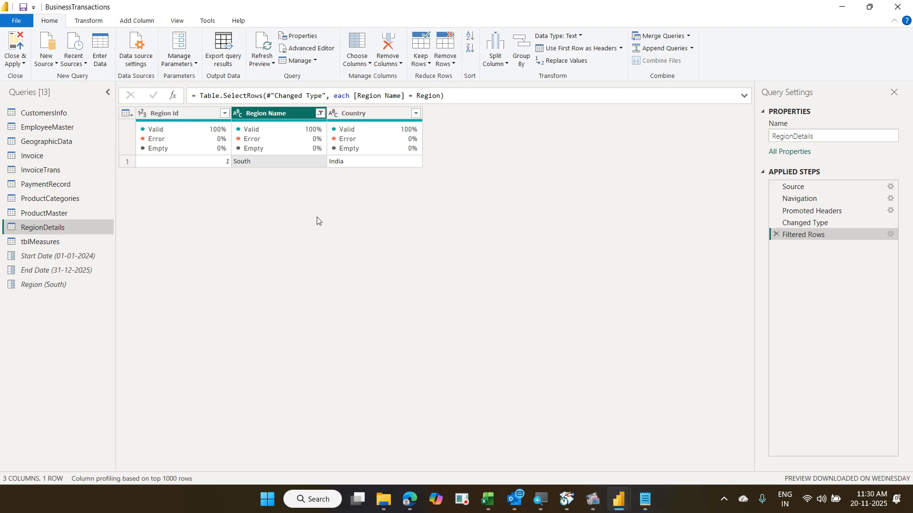
left_click(19, 49)
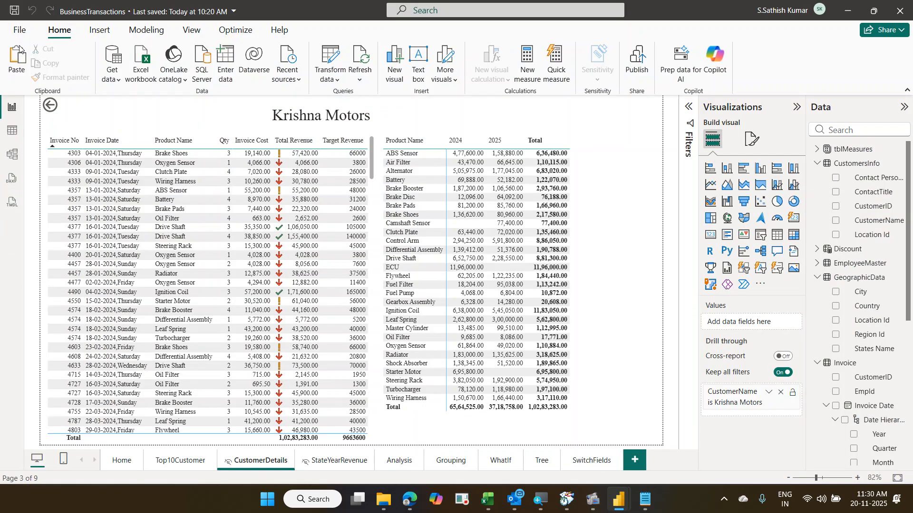
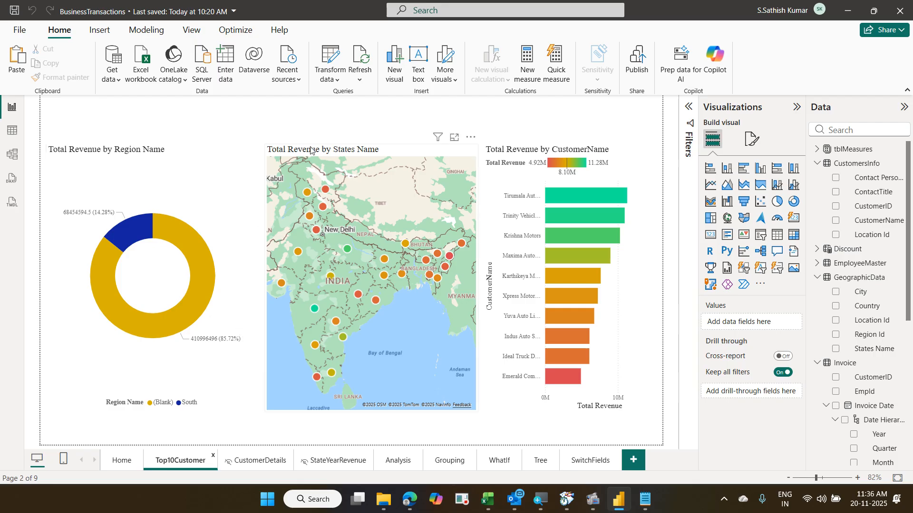
- Open the Power Query Editor from the Home ribbon's Transform data button
left_click(335, 58)
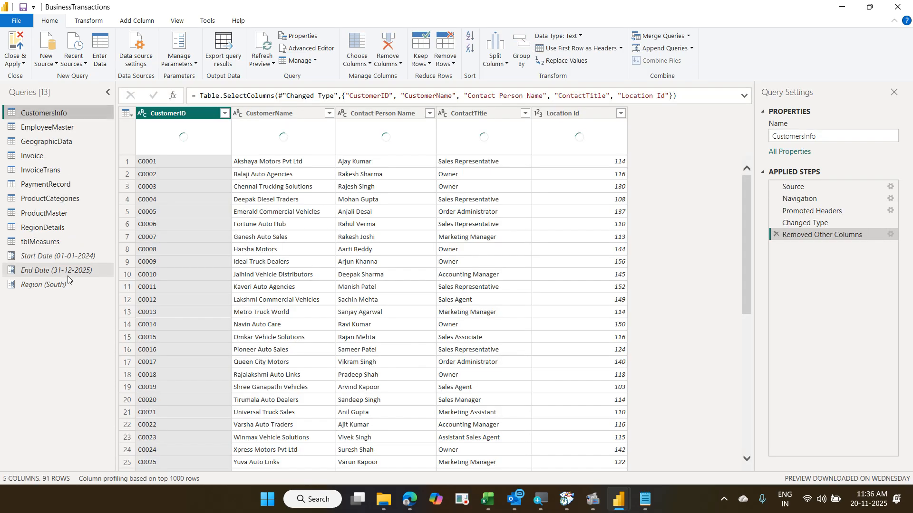
- Delete the Invoice query's date-range Filtered Rows step so 2023 invoices appear, then open RegionDetails
left_click(51, 171)
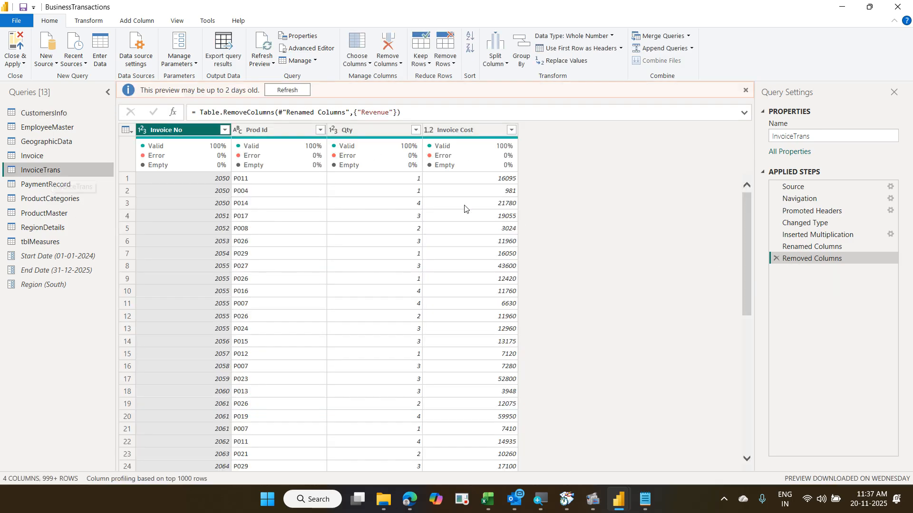
left_click(57, 156)
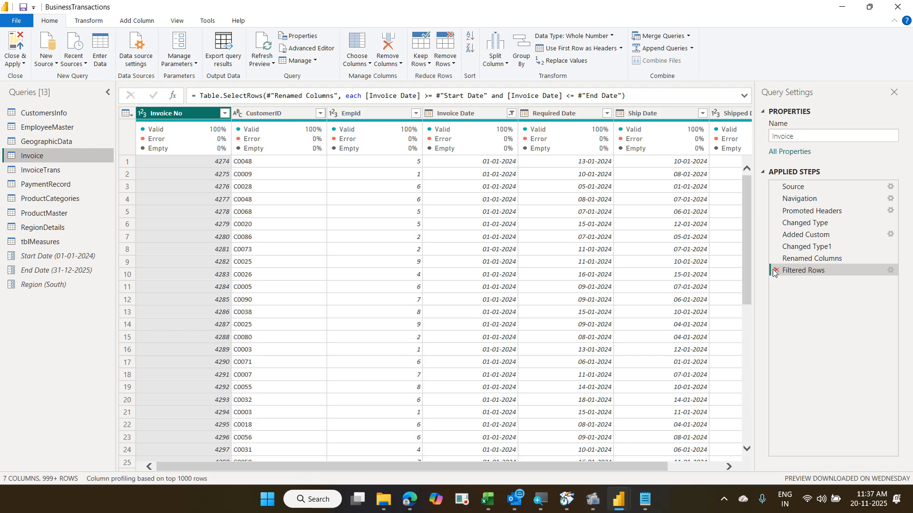
left_click(511, 113)
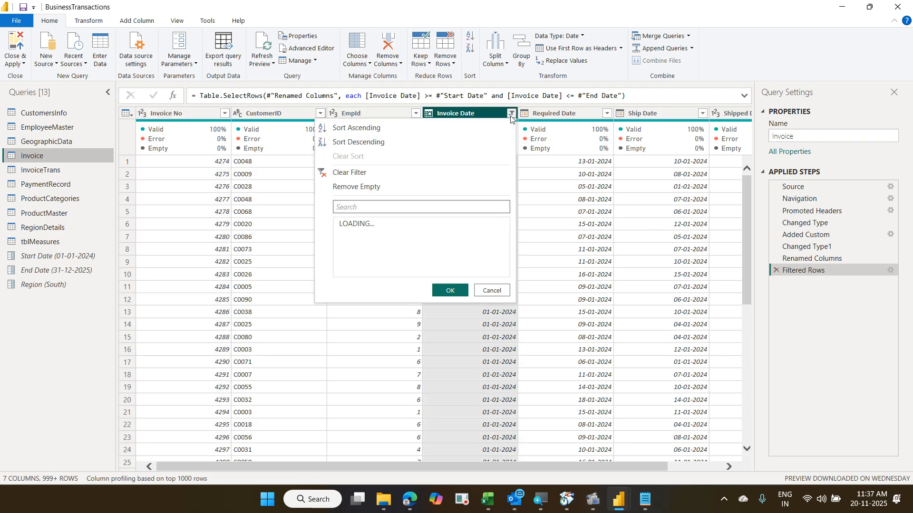
key("Escape")
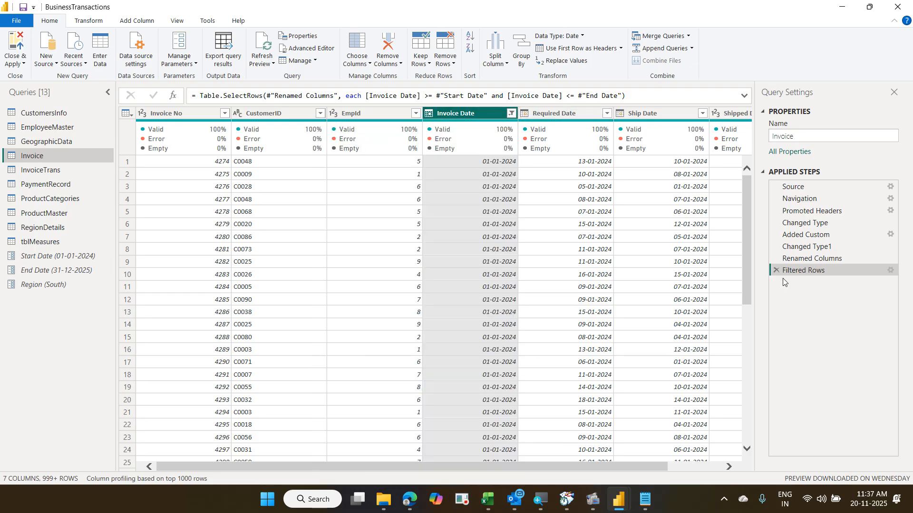
left_click(775, 271)
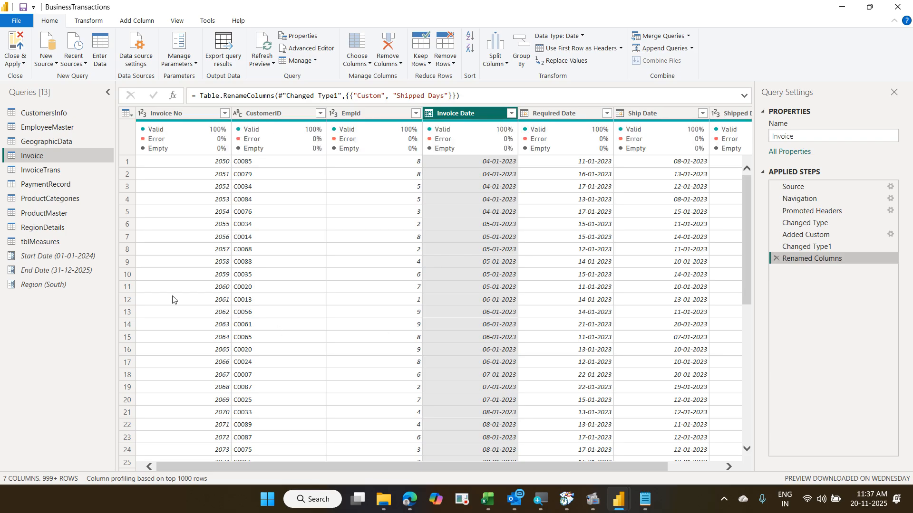
left_click(60, 228)
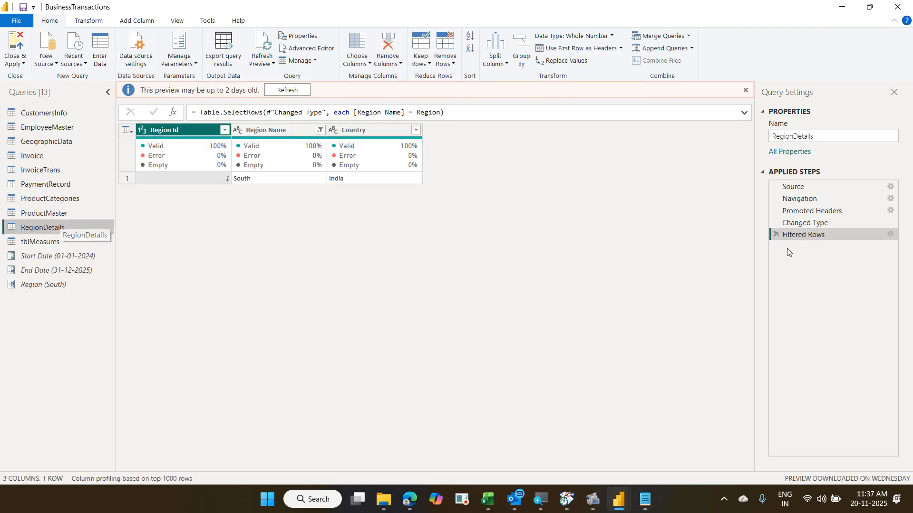
- Remove RegionDetails' South-only Filtered Rows step and Close & Apply to show all six regions
left_click(775, 235)
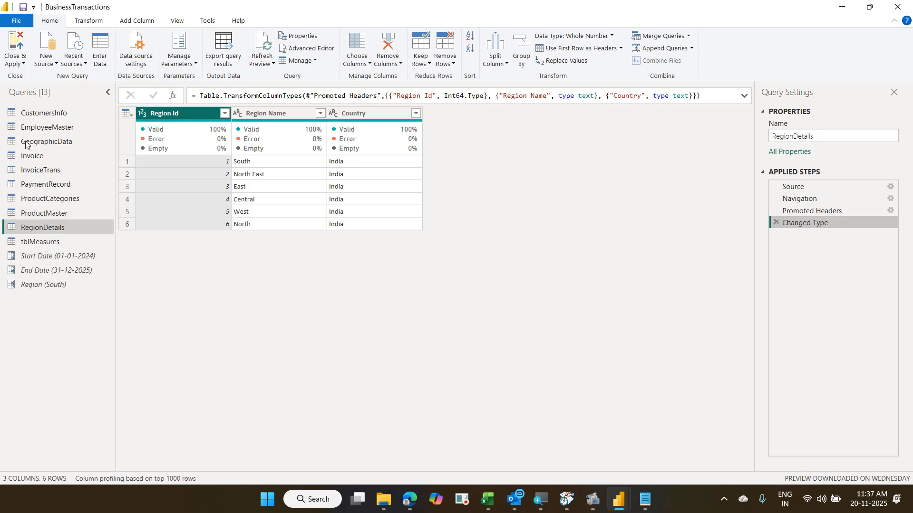
left_click(13, 38)
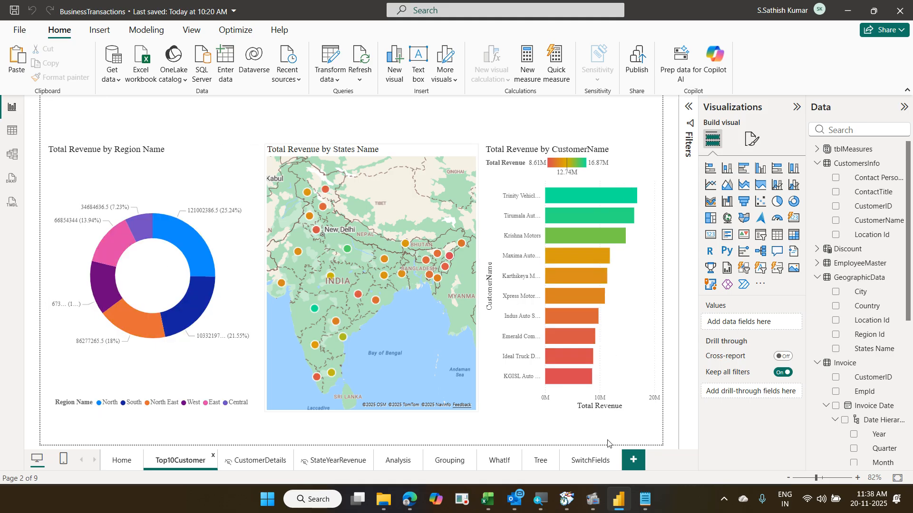
- Add blank Page 1 as the report's tenth page and save with Ctrl+S
left_click(633, 460)
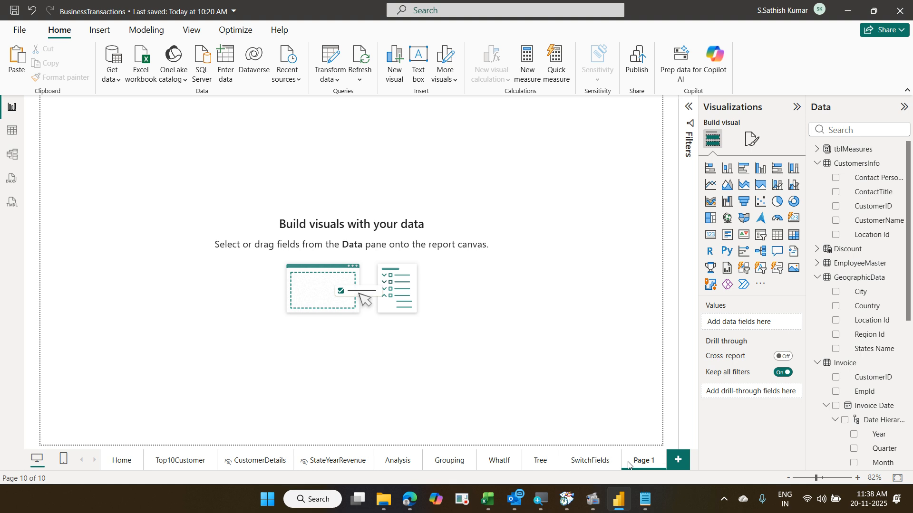
key("ctrl+s")
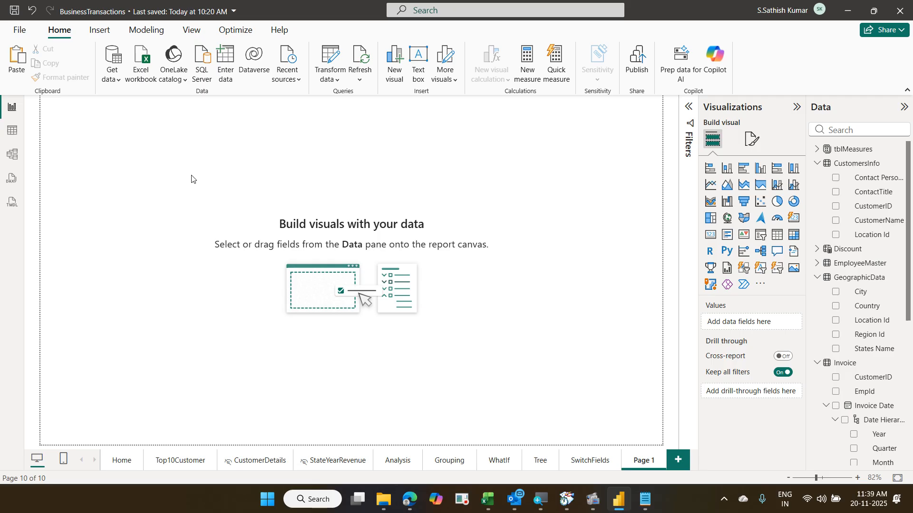
- Place a waterfall chart on Page 1 with Invoice Date Year as its category
left_click(729, 209)
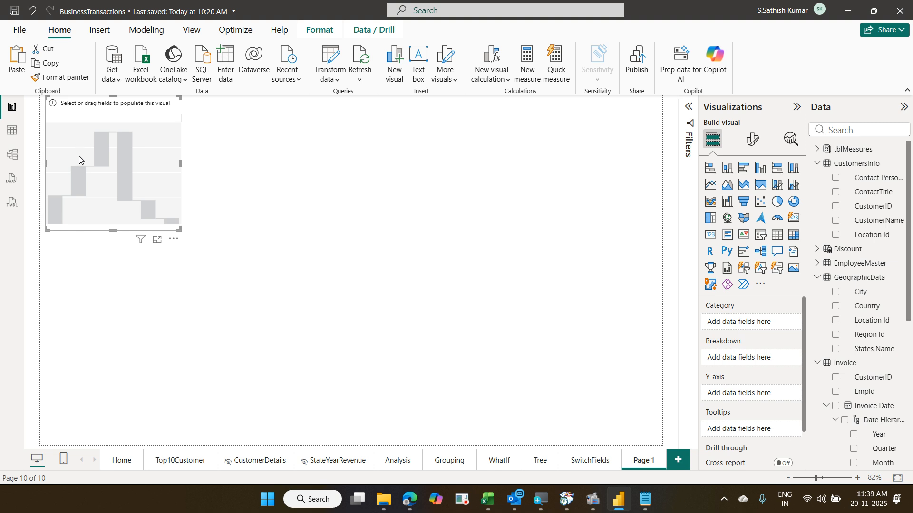
left_click_drag(73, 119, 77, 157)
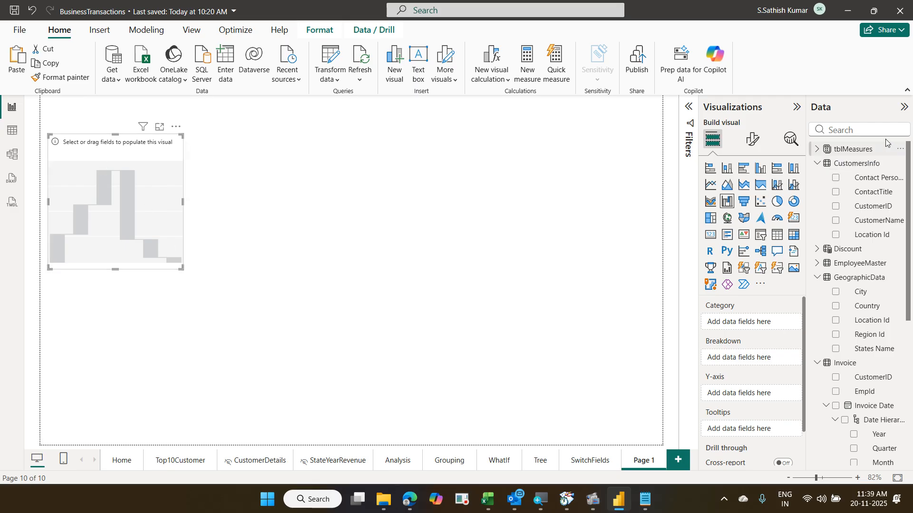
left_click(871, 131)
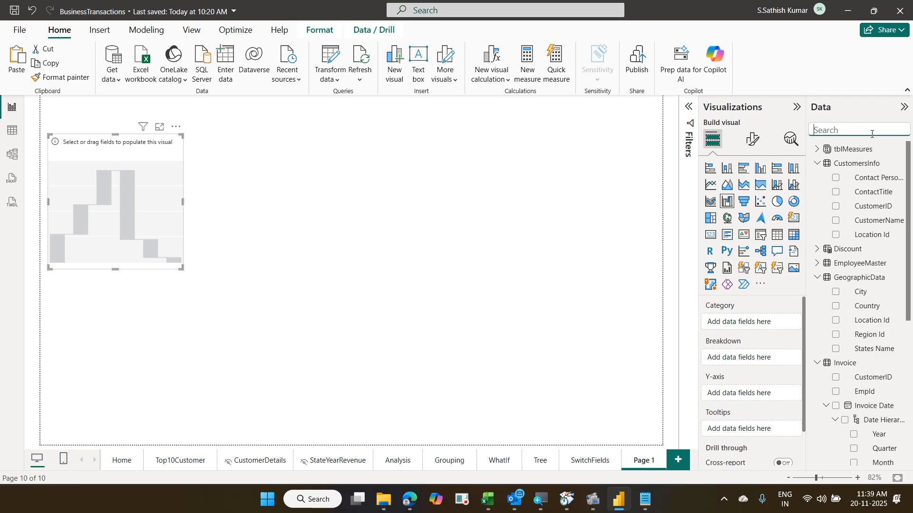
type("invo")
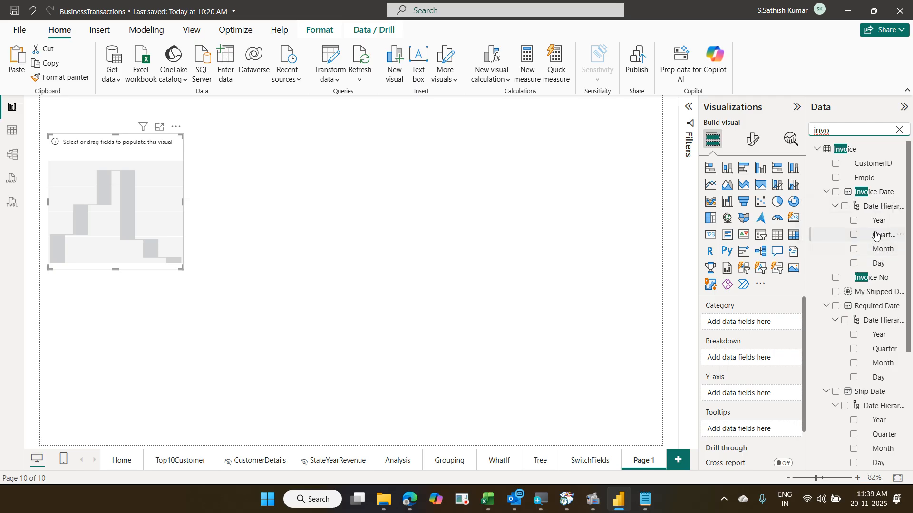
left_click_drag(879, 220, 773, 322)
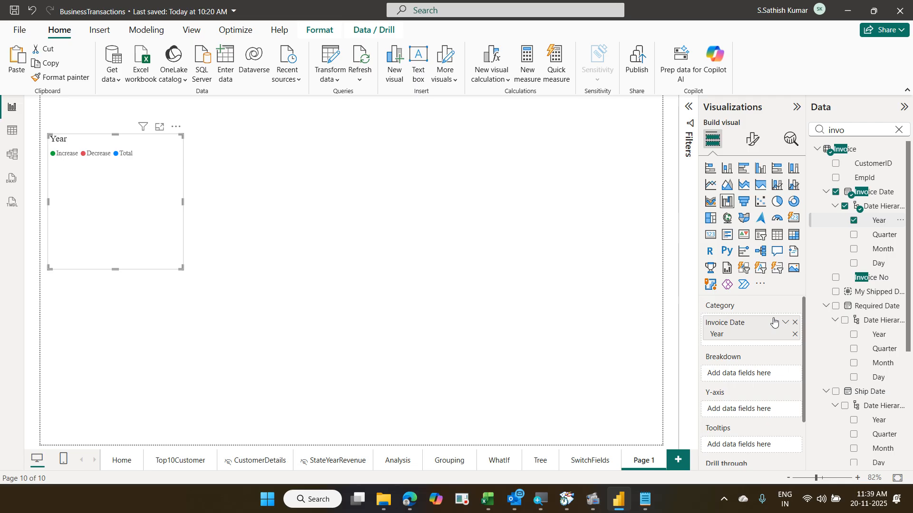
left_click(897, 131)
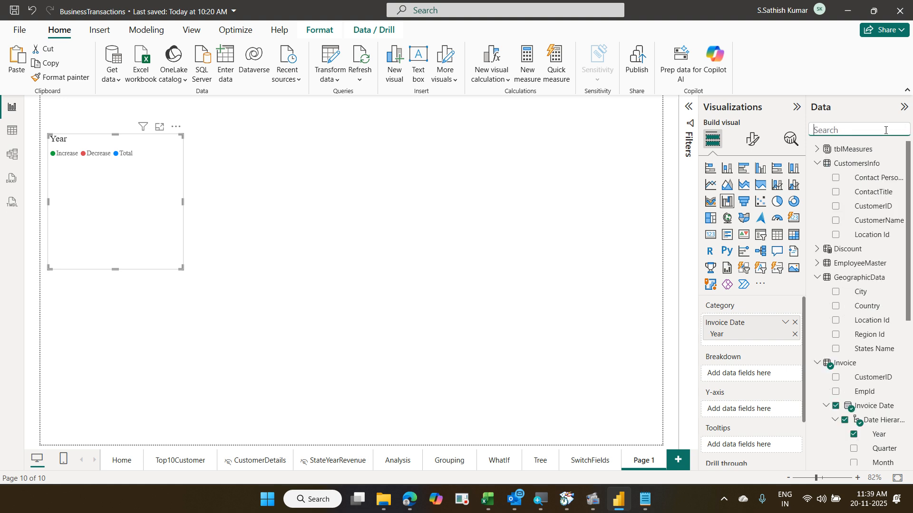
- Add Profit Margin as the waterfall's Y-axis value and enlarge the chart
type("pro")
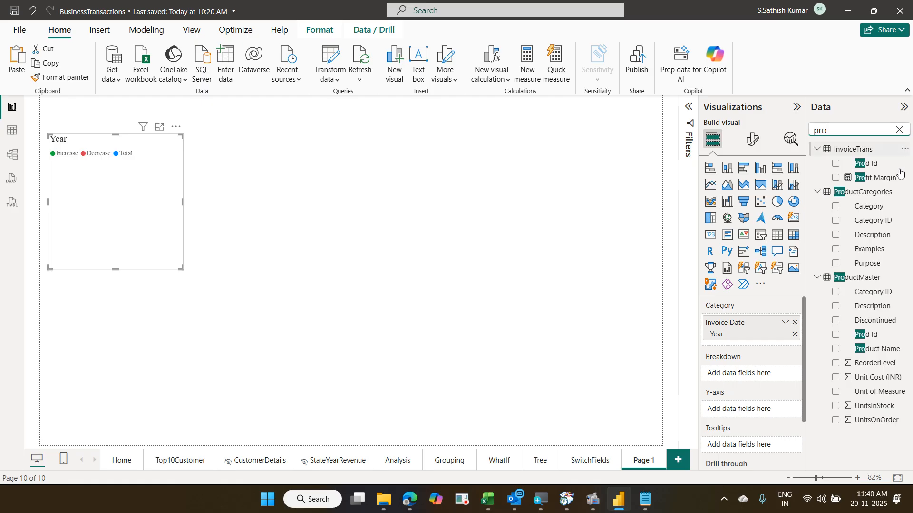
left_click_drag(887, 179, 771, 413)
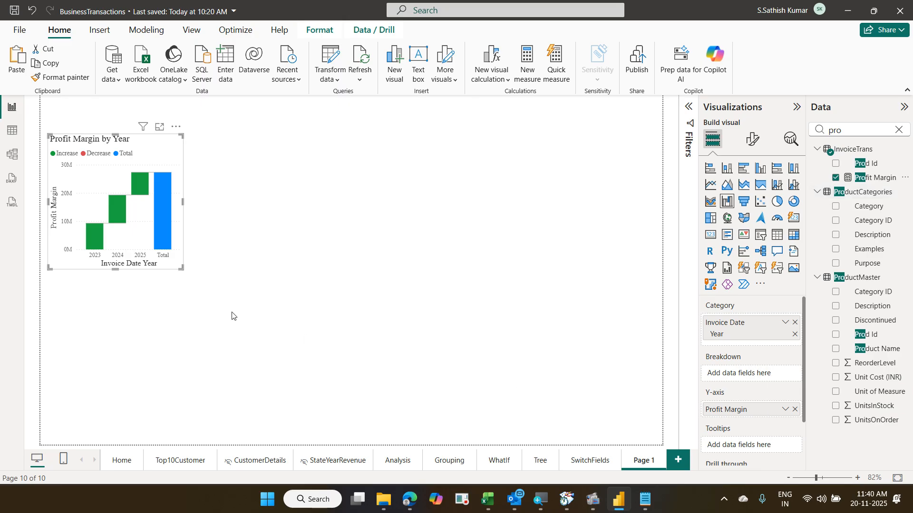
left_click_drag(183, 269, 408, 301)
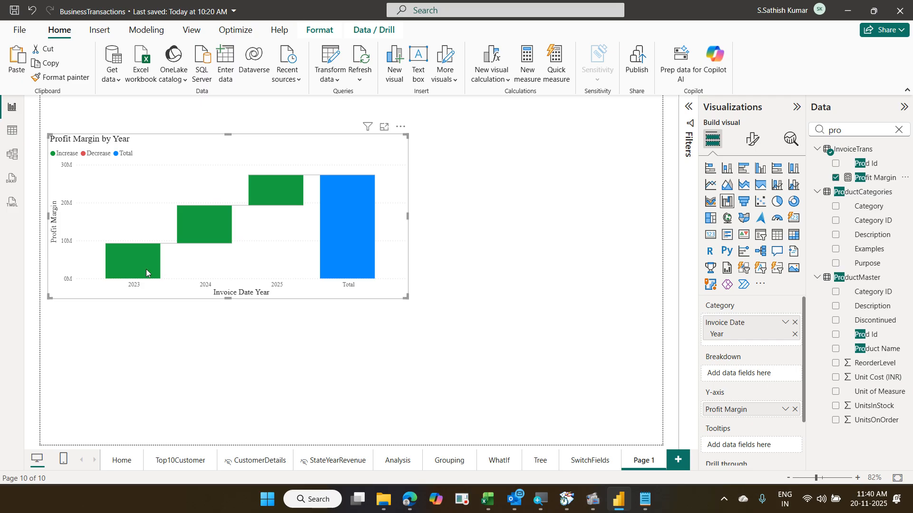
mouse_move(183, 238)
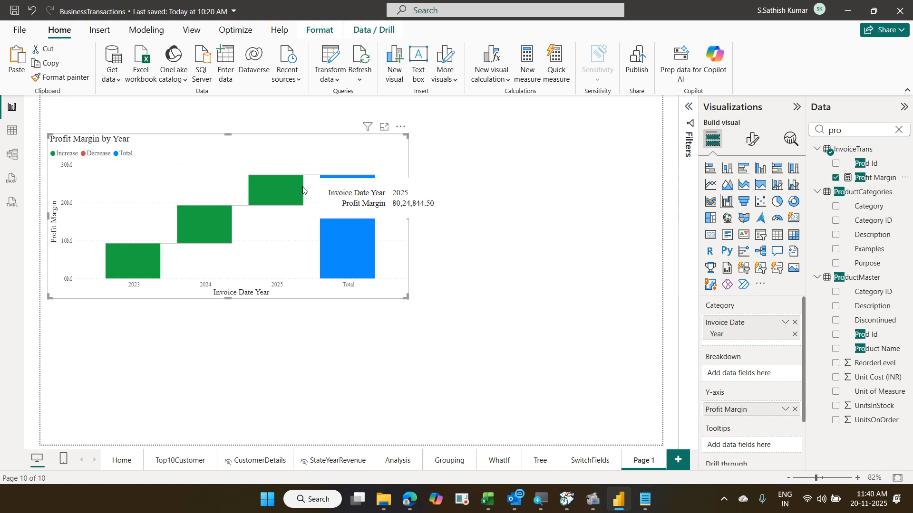
mouse_move(138, 257)
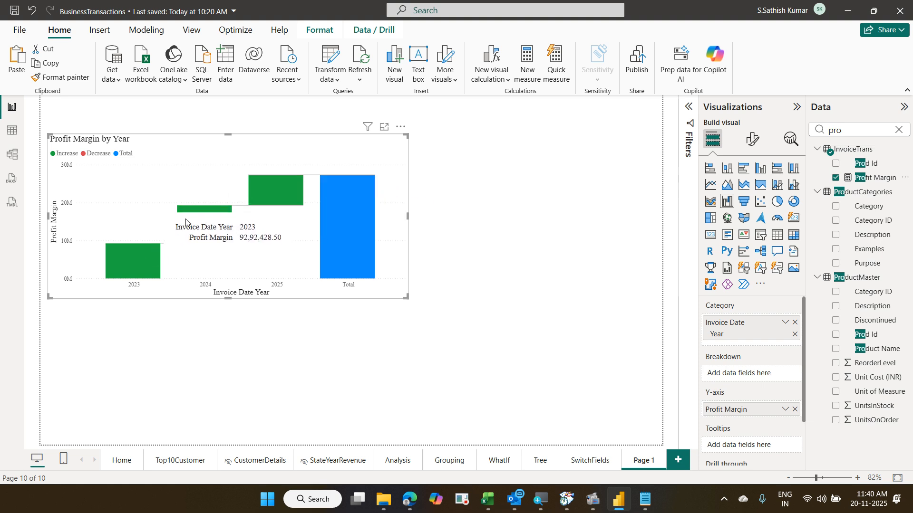
mouse_move(186, 221)
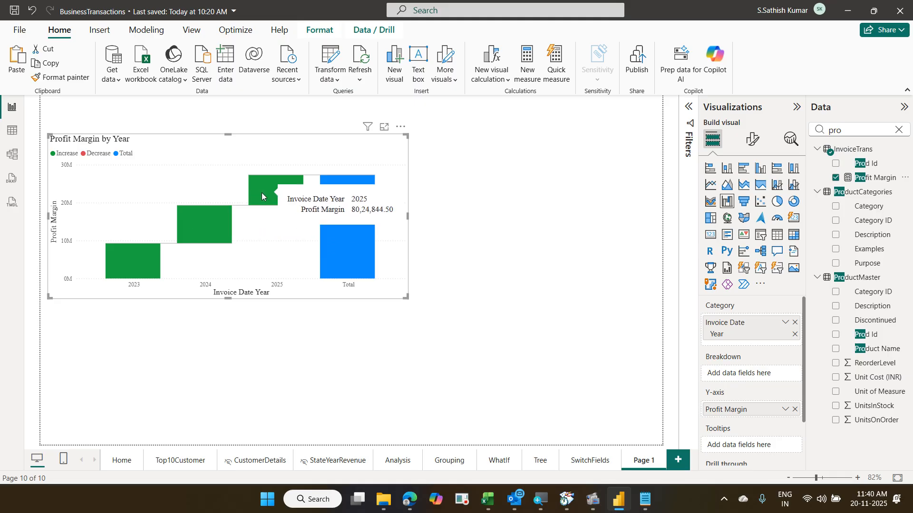
mouse_move(335, 210)
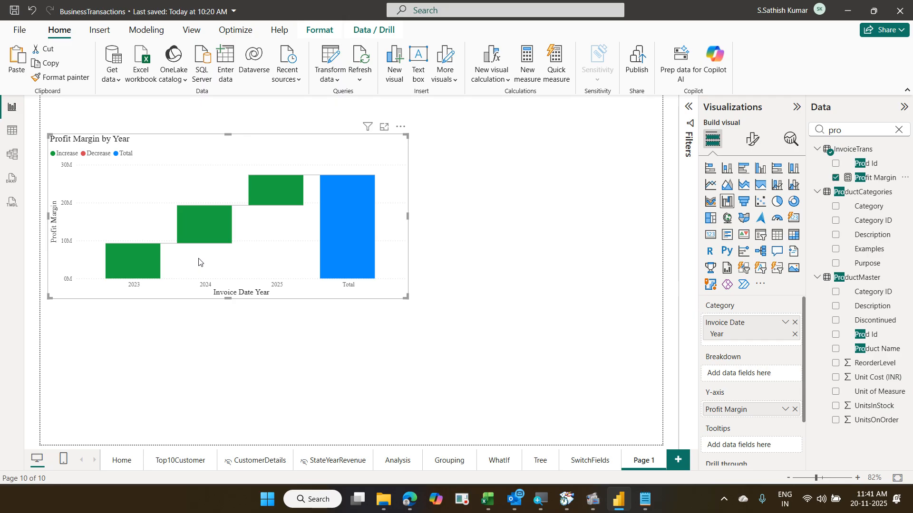
- Add Invoice Date Quarter to the waterfall's Breakdown well
mouse_move(128, 251)
left_click(899, 129)
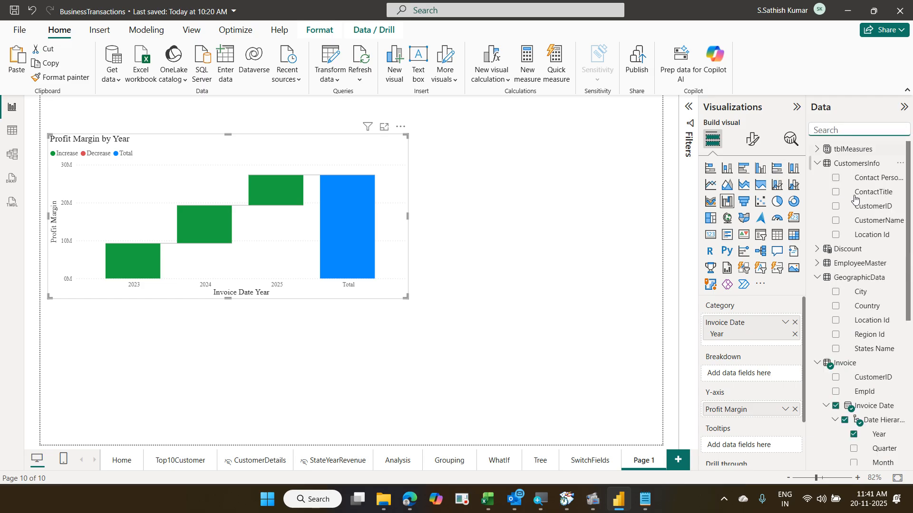
scroll(840, 278, "down", 5)
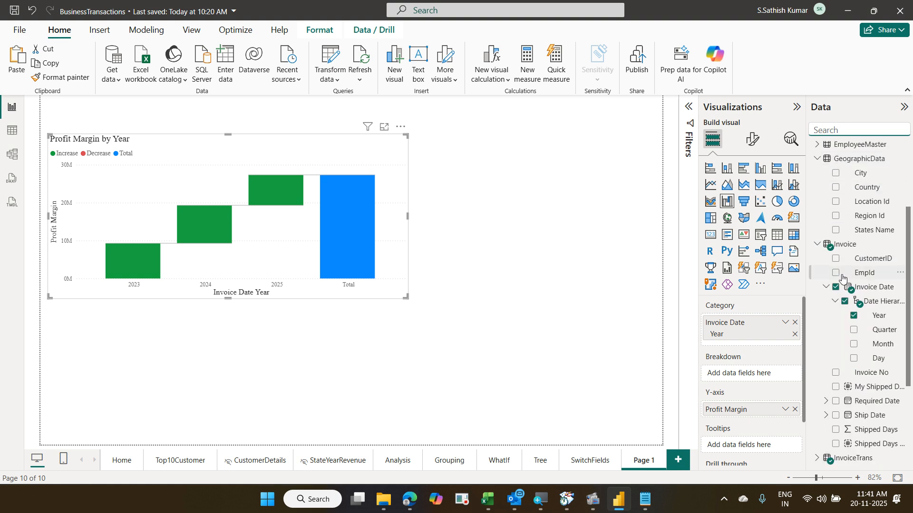
scroll(842, 279, "down", 5)
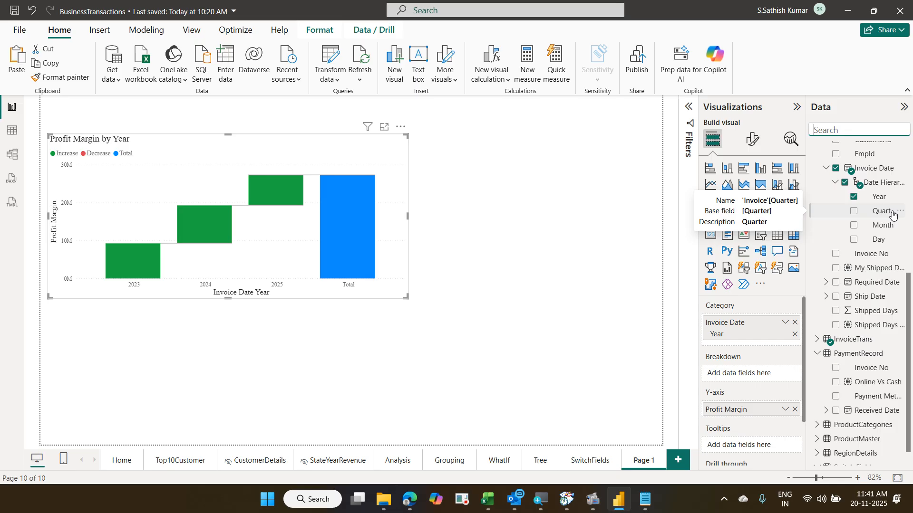
left_click_drag(892, 215, 785, 374)
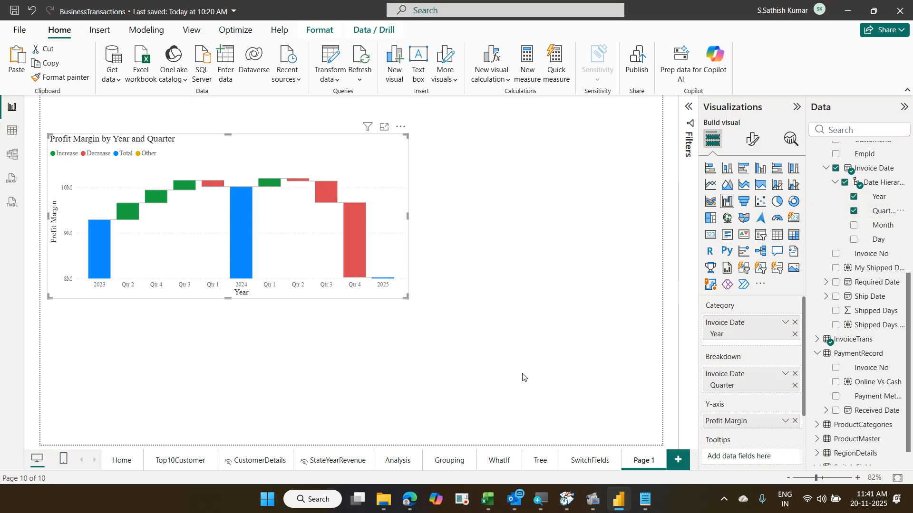
- Enlarge the Year-and-Quarter waterfall chart further using its bottom-right corner handle
left_click_drag(407, 297, 514, 350)
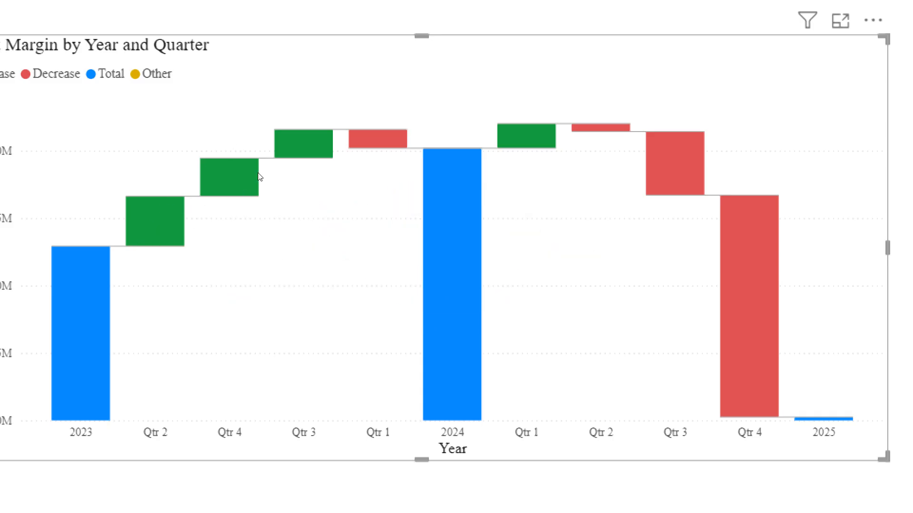
mouse_move(261, 186)
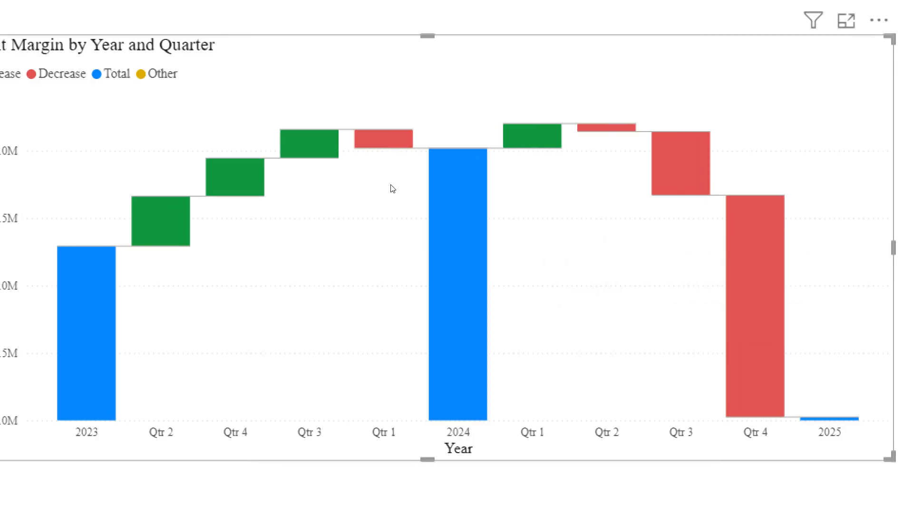
mouse_move(400, 198)
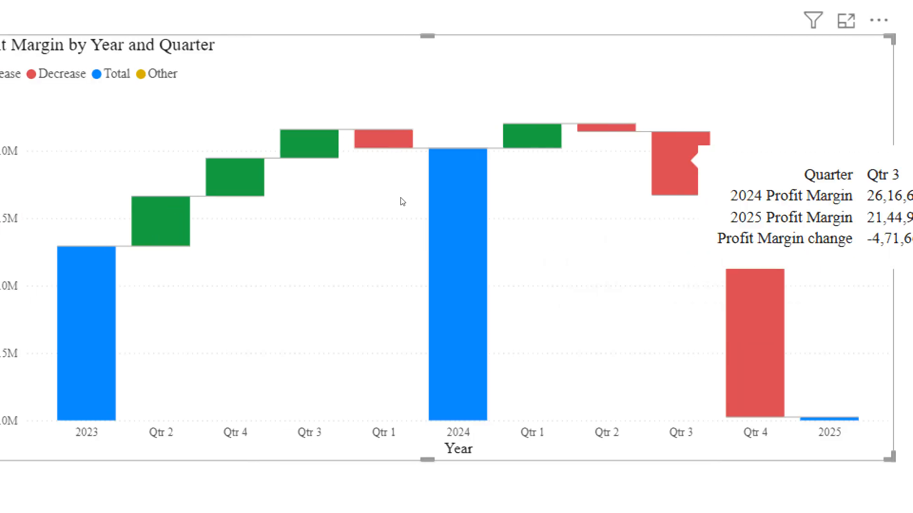
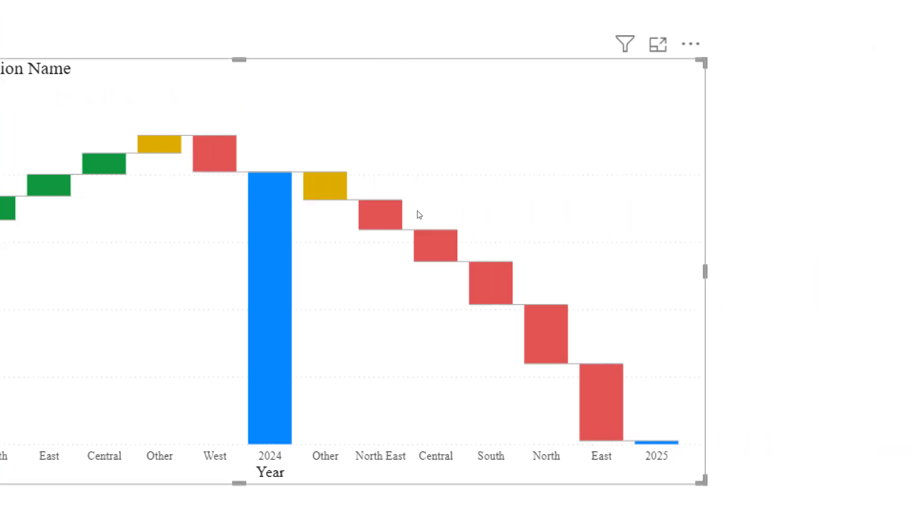
- Remove Region Name from the waterfall's Breakdown, then undo the removal
mouse_move(354, 214)
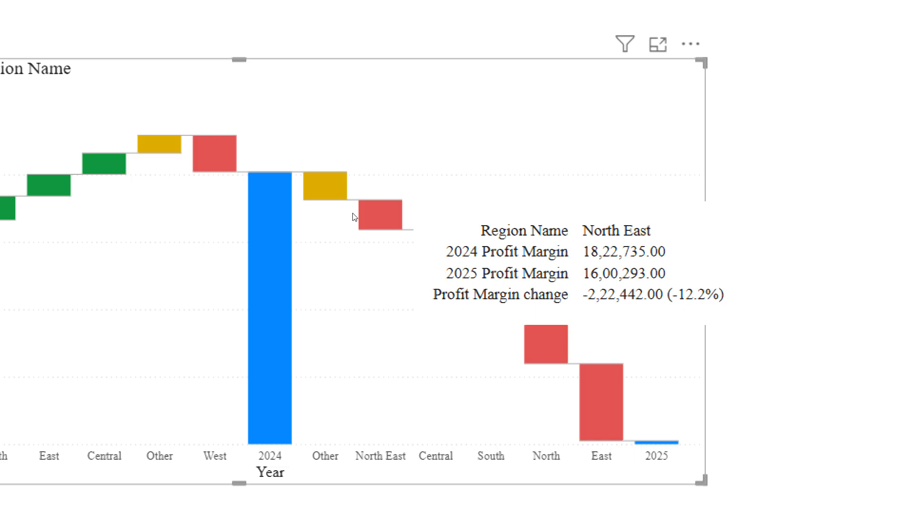
mouse_move(395, 239)
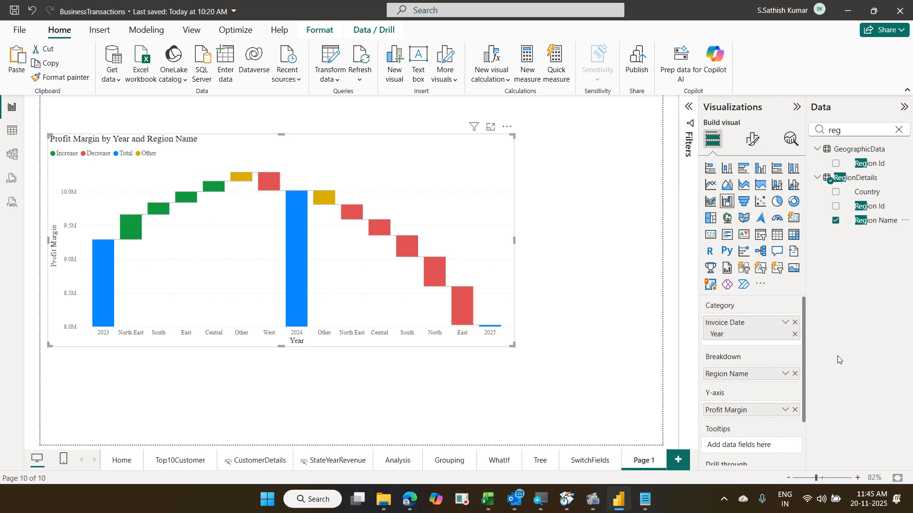
left_click(795, 373)
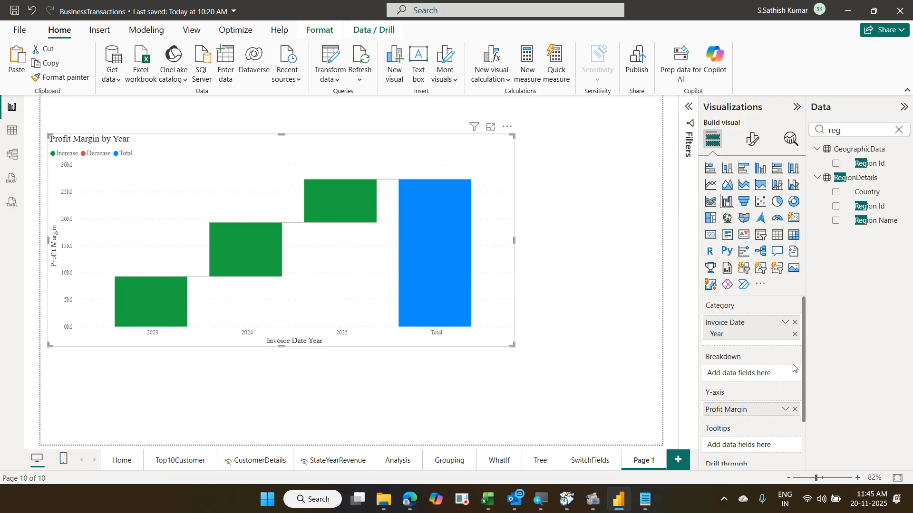
key("ctrl+z")
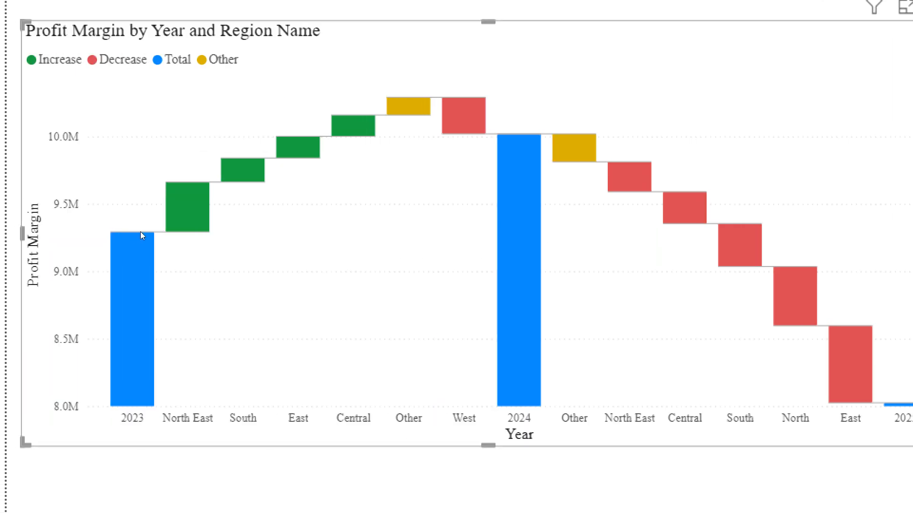
mouse_move(141, 232)
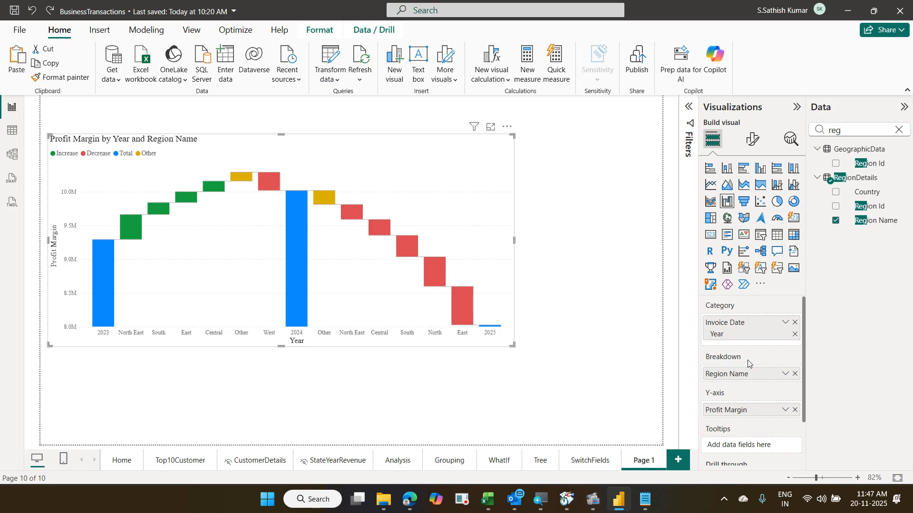
- Replace Region Name with Invoice Date Quarter in Breakdown and shrink the waterfall top-left
left_click(797, 376)
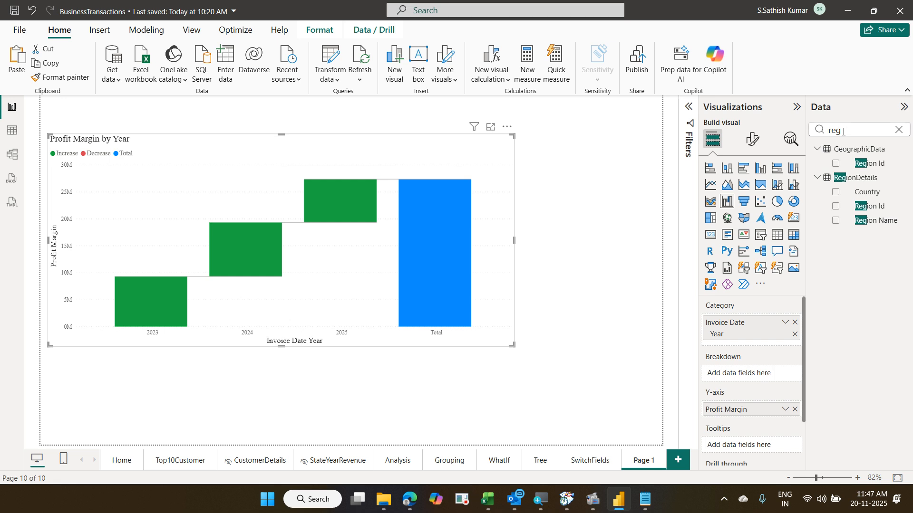
left_click_drag(845, 131, 769, 141)
type("qu")
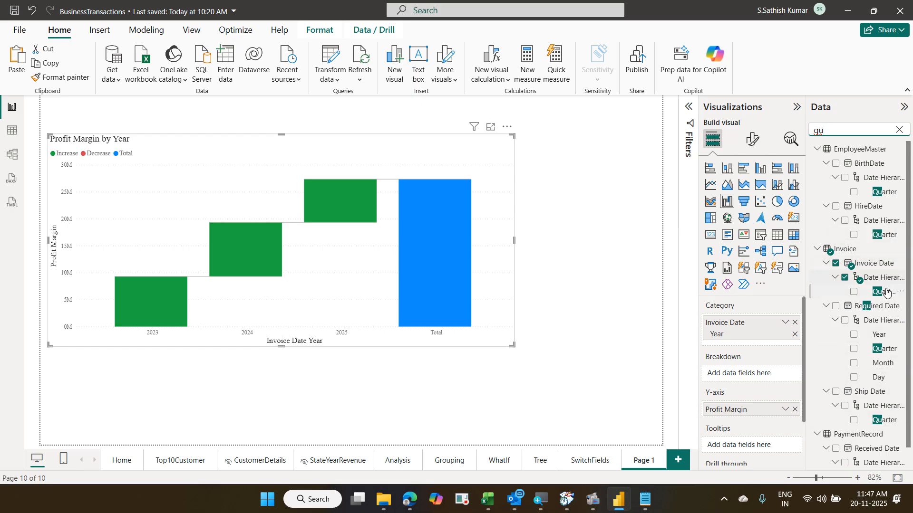
left_click_drag(885, 291, 764, 375)
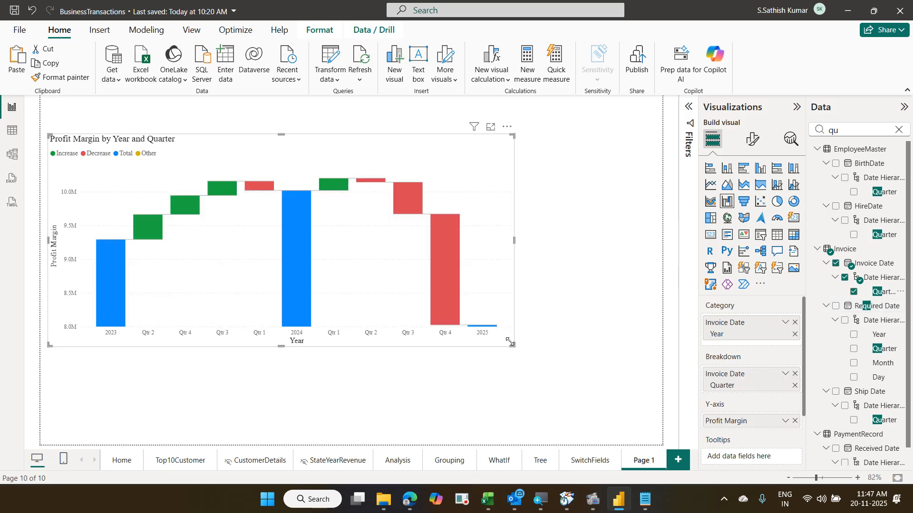
left_click_drag(511, 341, 328, 255)
left_click(482, 276)
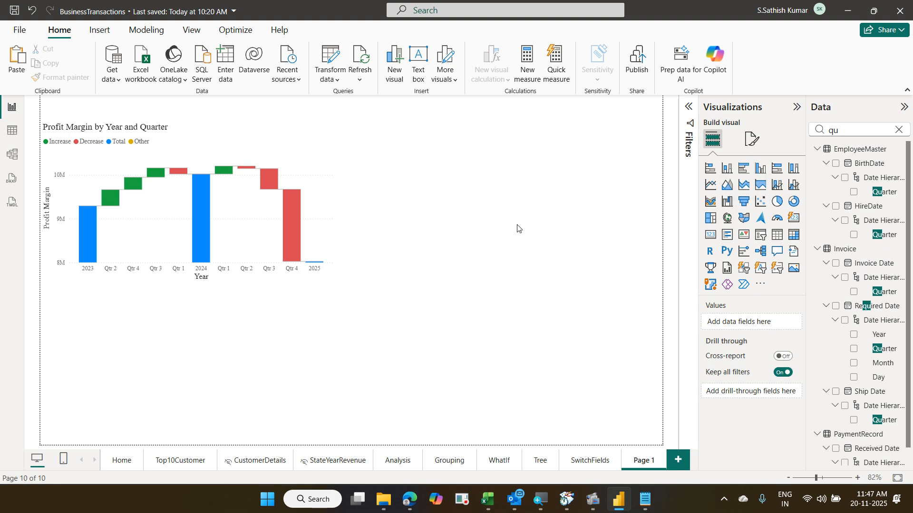
- Place a funnel right of the waterfall with Emp Name with Title as its category
left_click(744, 203)
left_click_drag(290, 294, 570, 187)
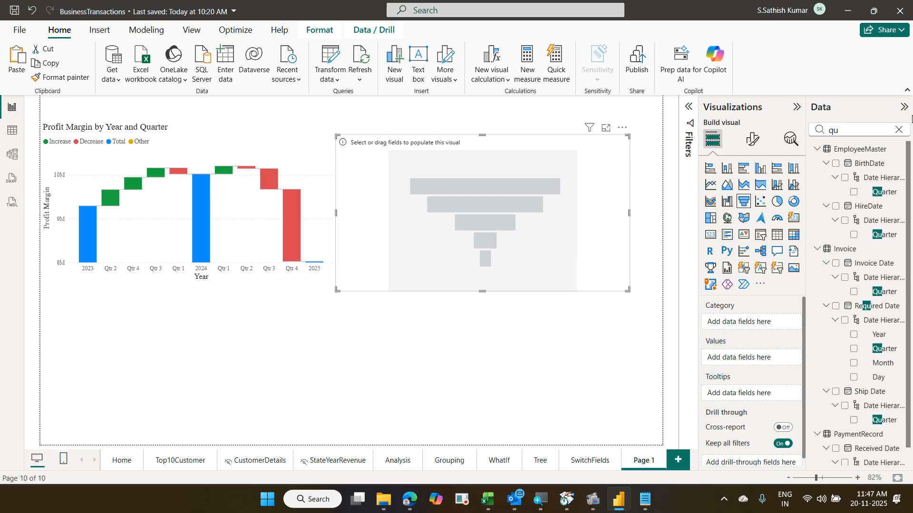
left_click(898, 129)
left_click(856, 127)
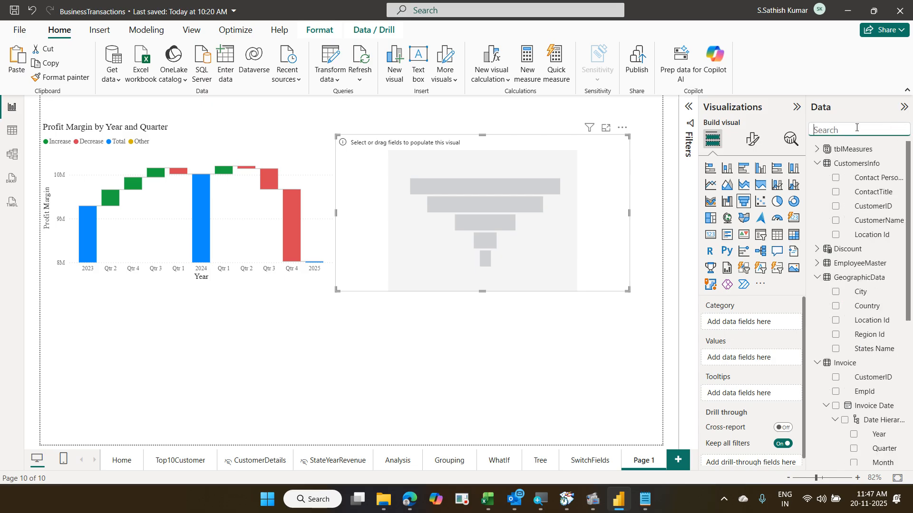
left_click(813, 264)
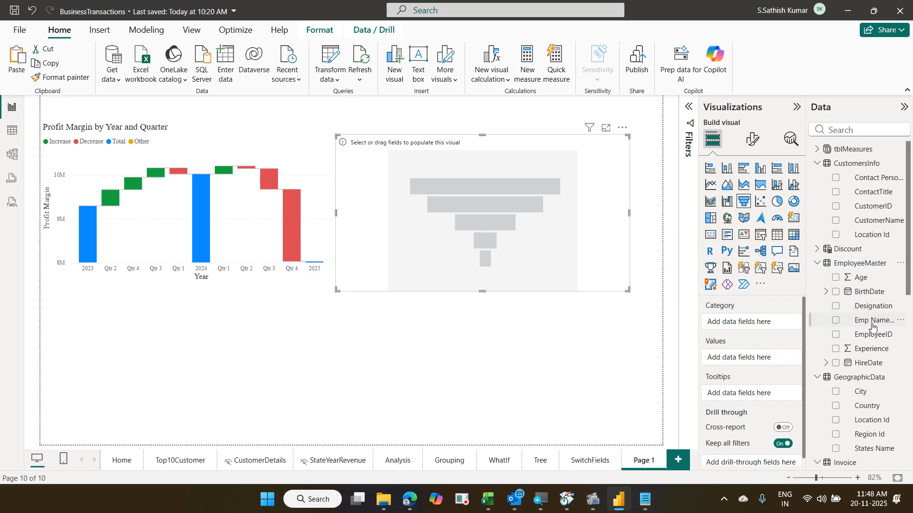
left_click_drag(873, 327, 764, 326)
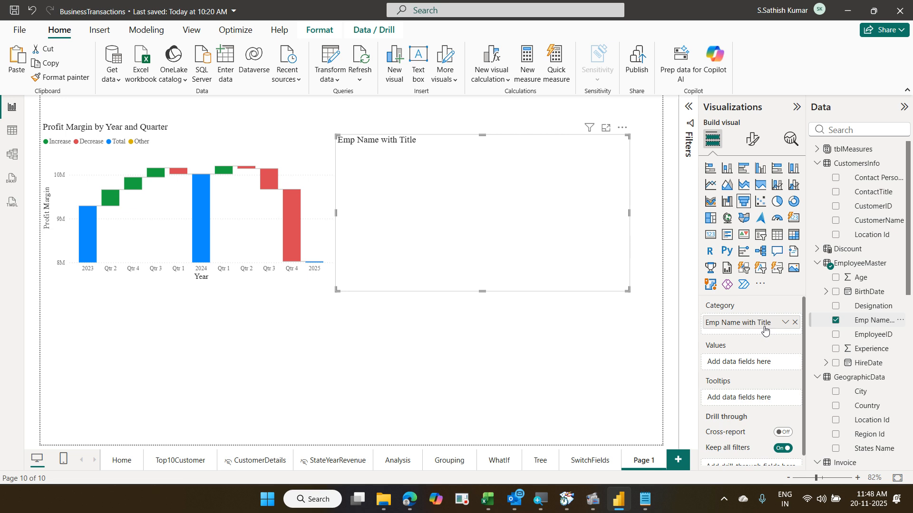
- Use InvoiceTrans Total Revenue as the funnel's values
left_click(845, 126)
type("tot")
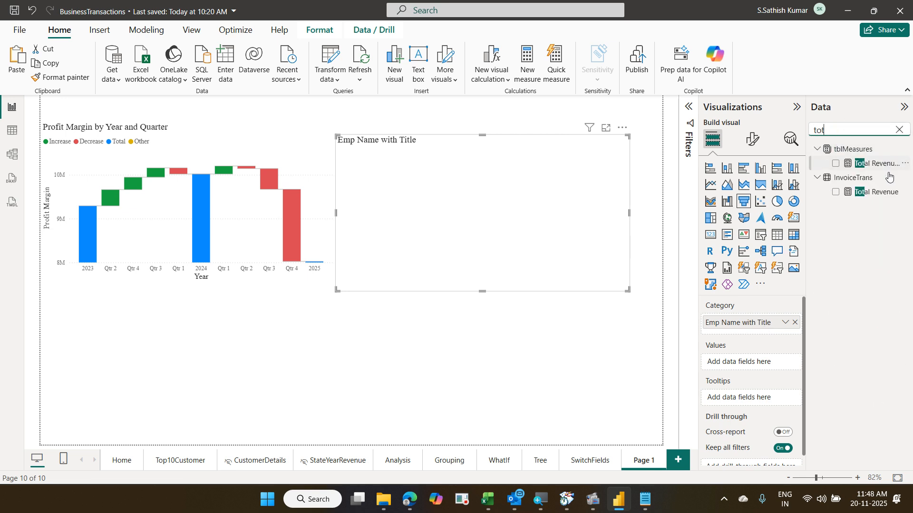
left_click_drag(882, 184, 771, 341)
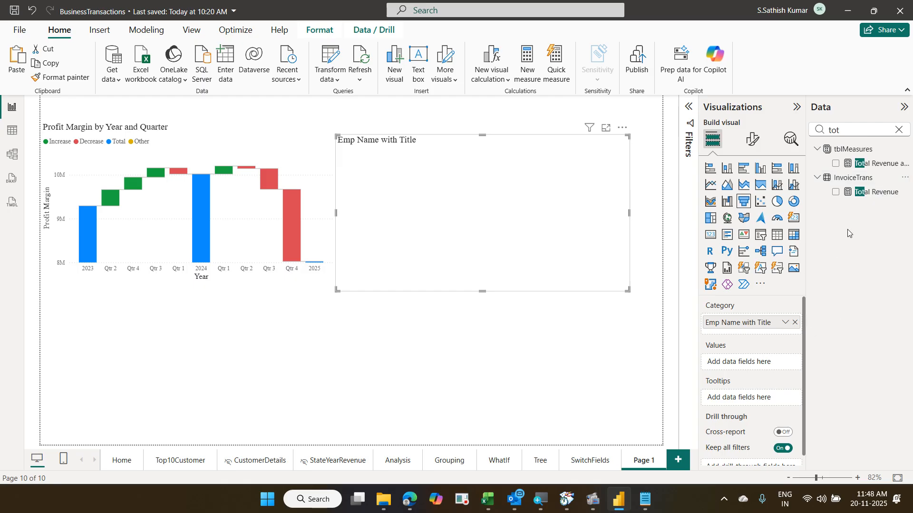
left_click_drag(870, 193, 762, 362)
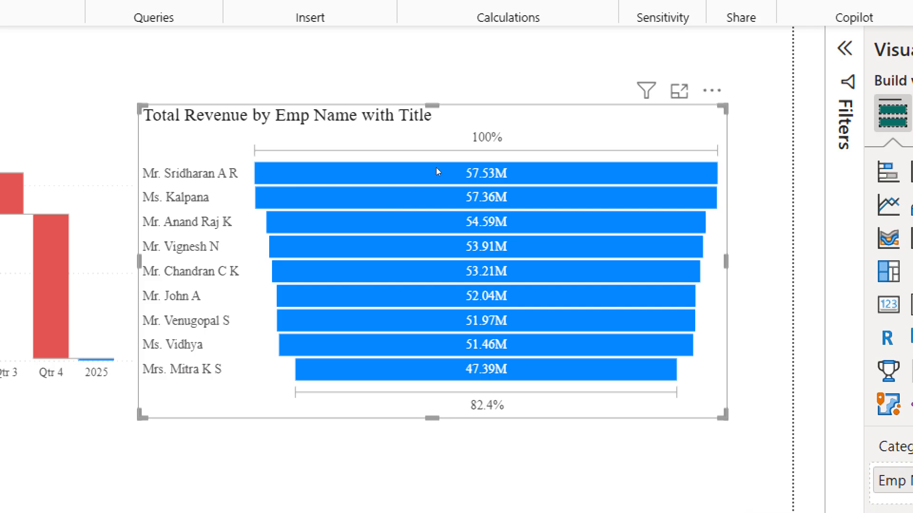
mouse_move(431, 313)
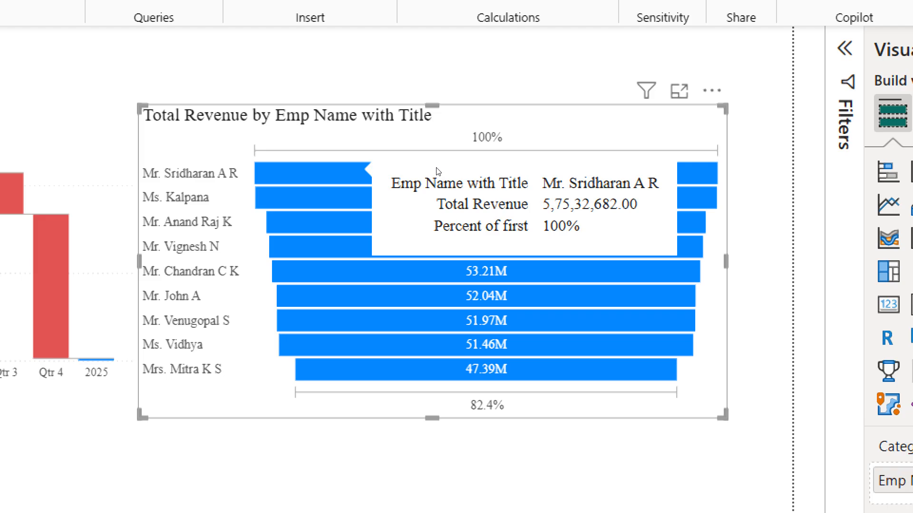
mouse_move(438, 183)
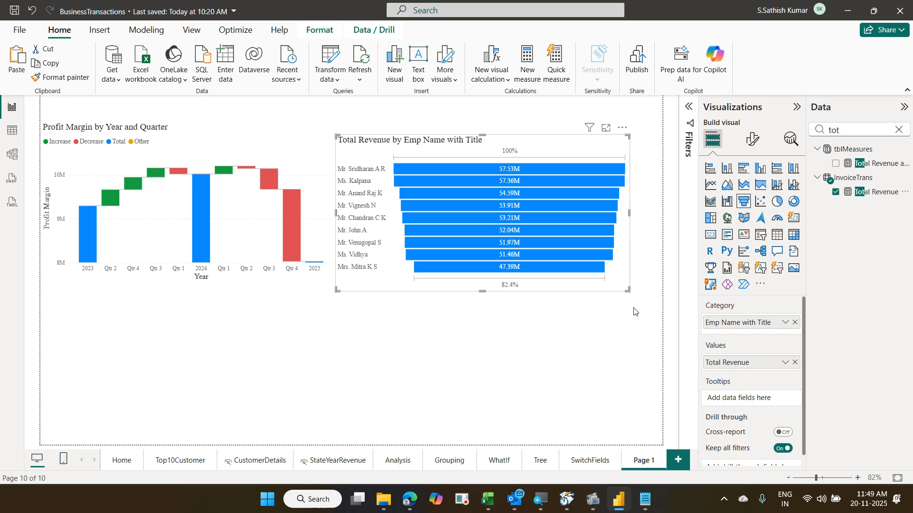
left_click(491, 359)
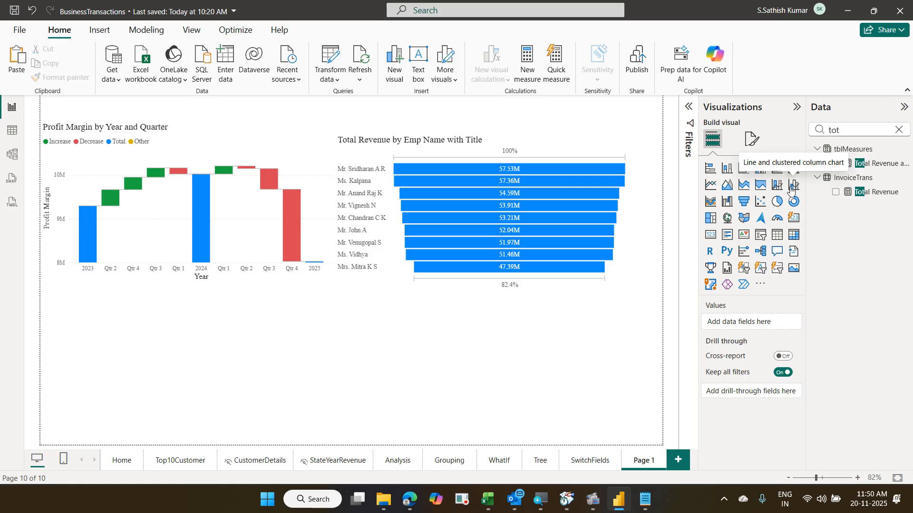
- Add a line and clustered column chart of Total Revenue by Region Name
left_click(792, 189)
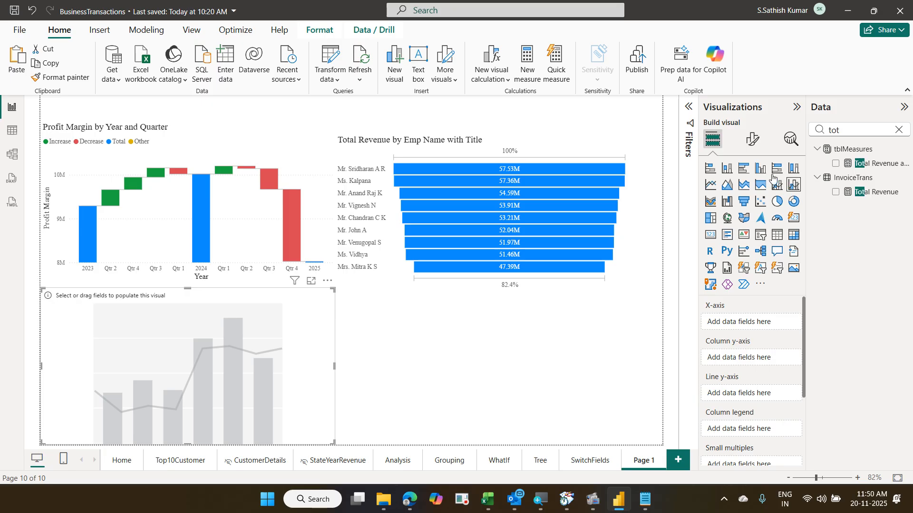
double_click(840, 130)
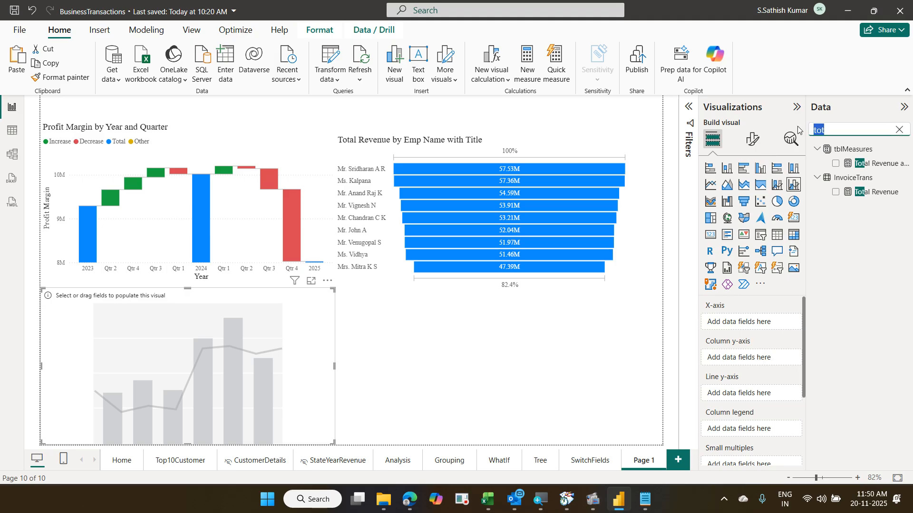
type("reg")
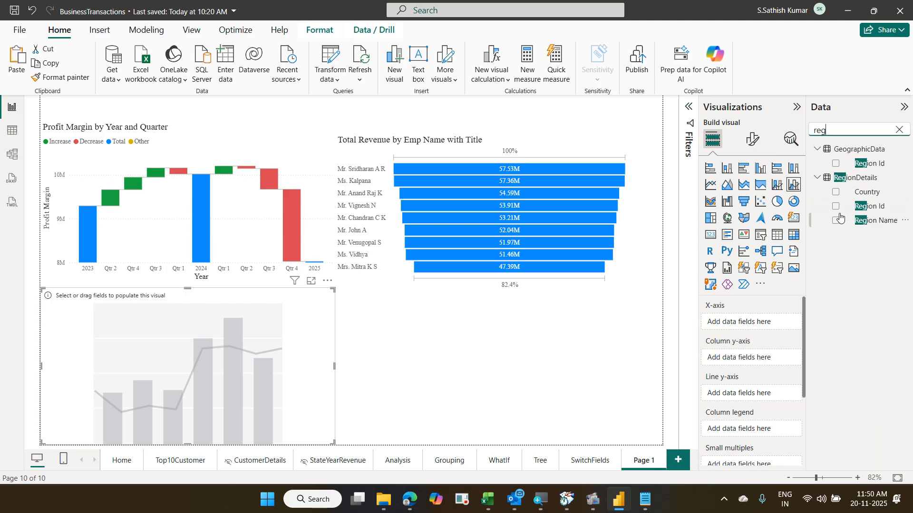
left_click_drag(876, 220, 764, 324)
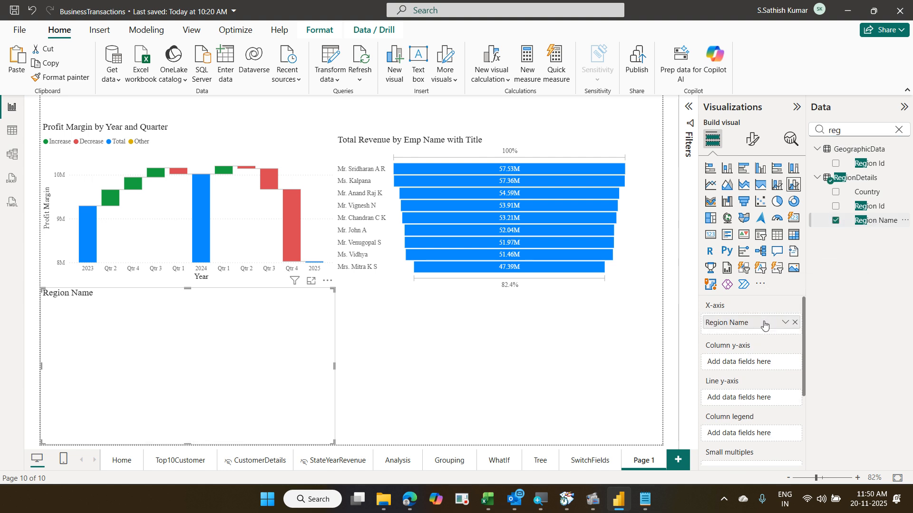
double_click(847, 133)
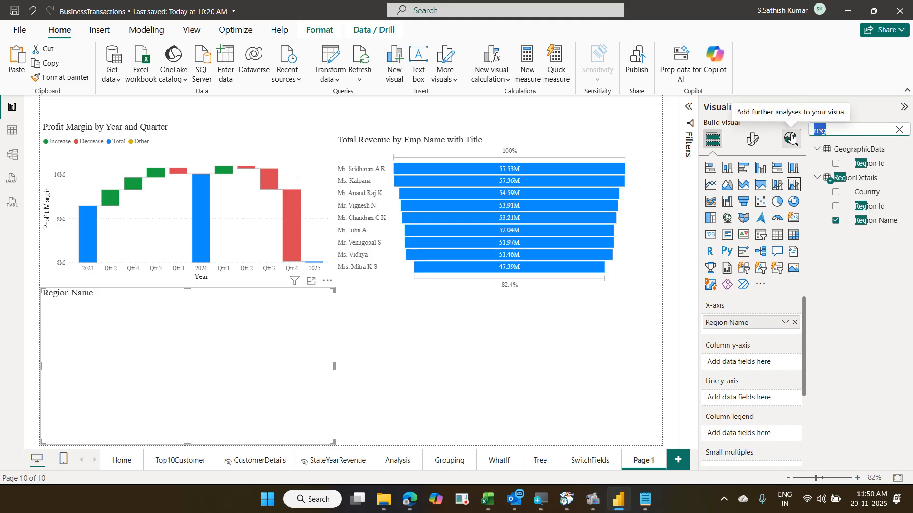
type("tot")
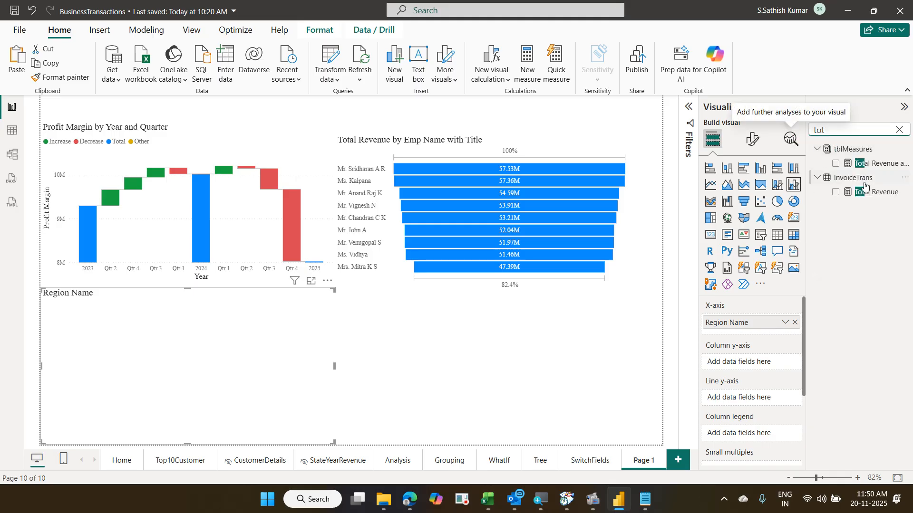
left_click_drag(876, 197, 764, 366)
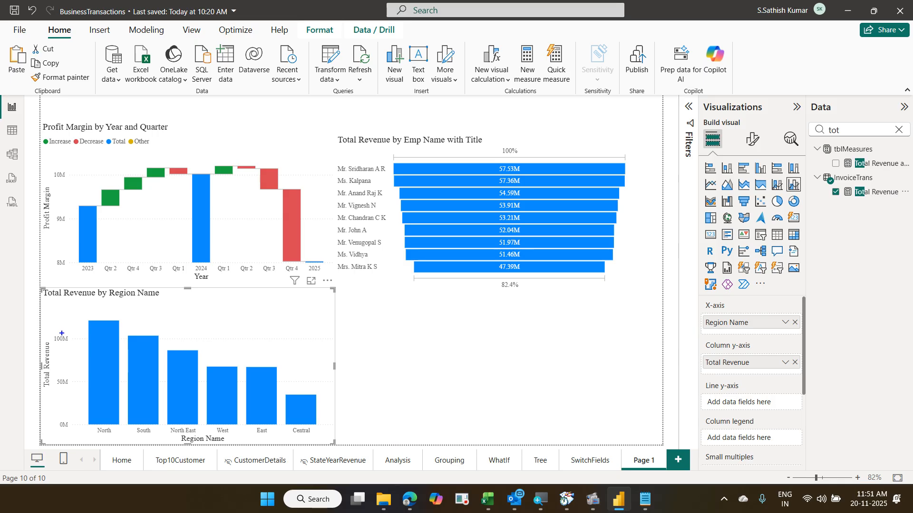
- Annotate the chart's y-axis and the space beside Central, then clear the 'tot' search
mouse_move(46, 332)
left_mouse_down()
mouse_move(72, 363)
mouse_move(83, 440)
left_mouse_up()
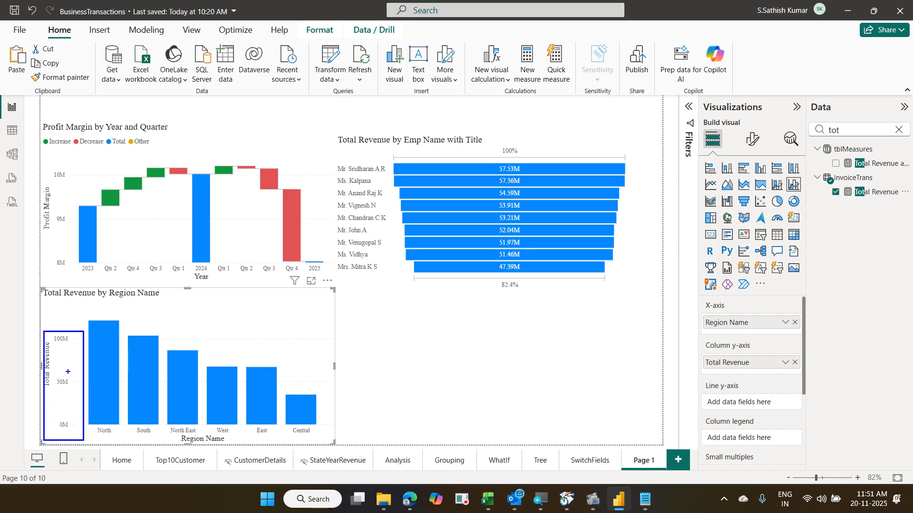
mouse_move(63, 361)
left_mouse_down()
mouse_move(69, 349)
mouse_move(81, 366)
left_mouse_up()
left_click_drag(57, 320, 71, 305)
mouse_move(318, 309)
left_mouse_down()
mouse_move(333, 383)
mouse_move(329, 436)
left_mouse_up()
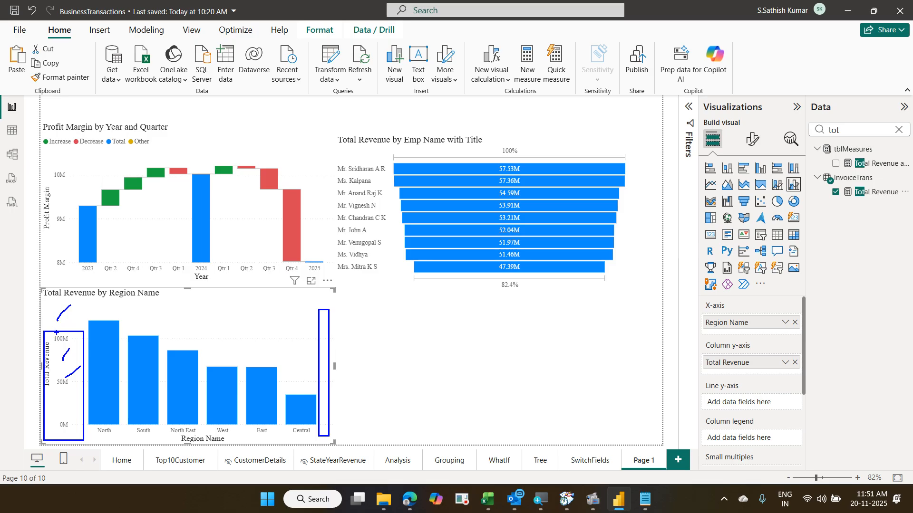
mouse_move(61, 317)
left_mouse_down()
mouse_move(55, 323)
mouse_move(73, 302)
left_mouse_up()
left_click_drag(320, 310, 343, 295)
key("Escape")
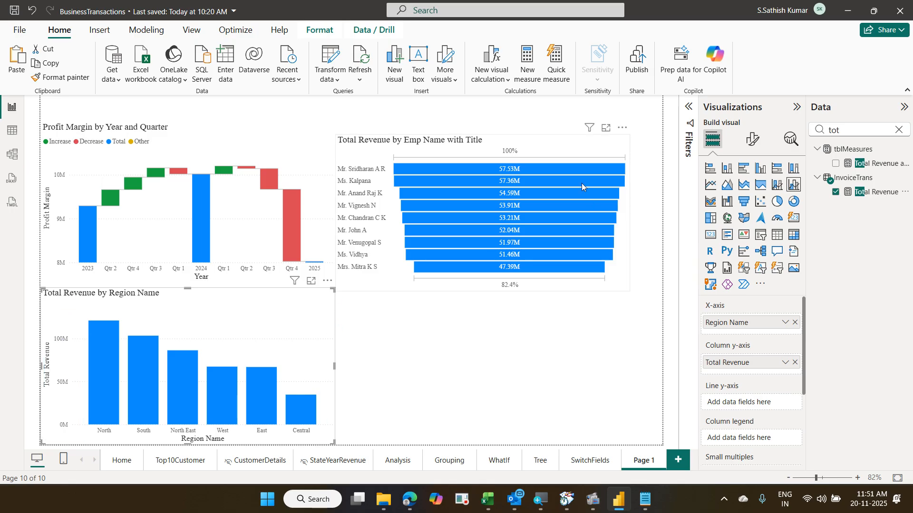
left_click(898, 130)
- Plot Count of Invoice No as a line over the region revenue columns, annotating both axes
type("invoi")
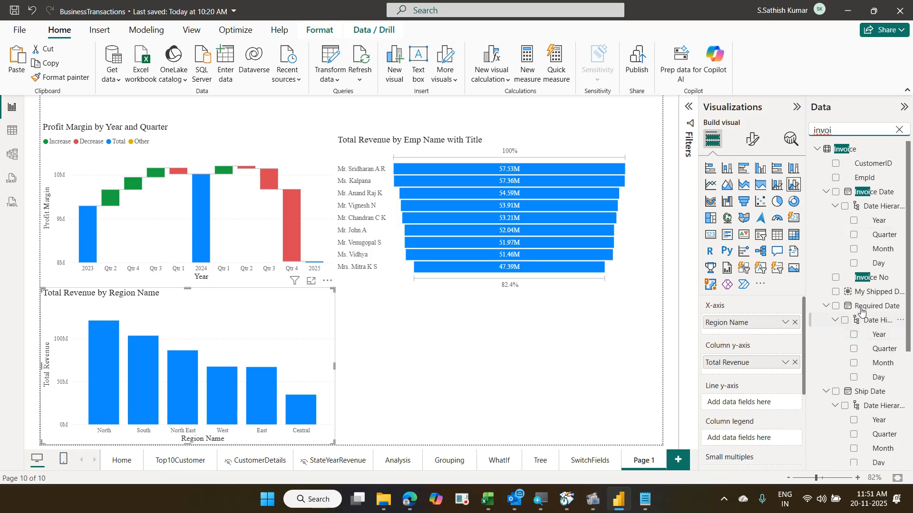
left_click_drag(874, 279, 770, 403)
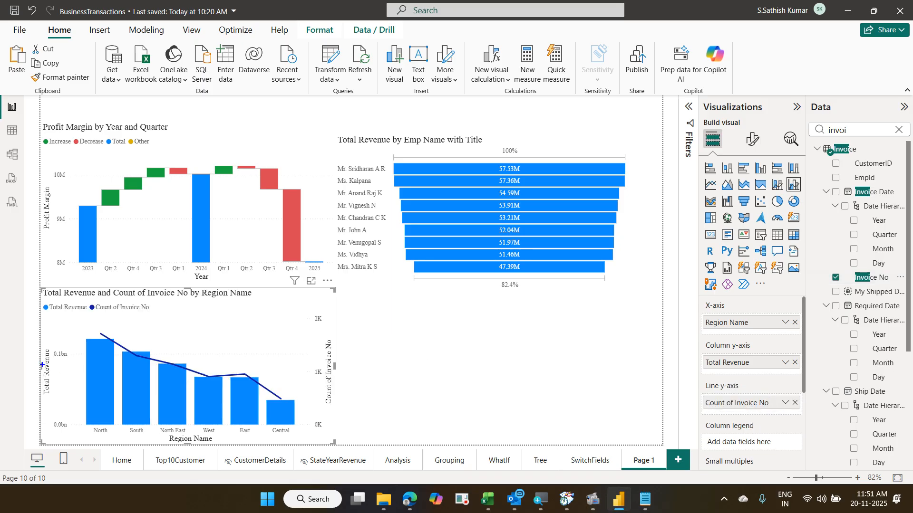
left_click_drag(45, 325, 70, 439)
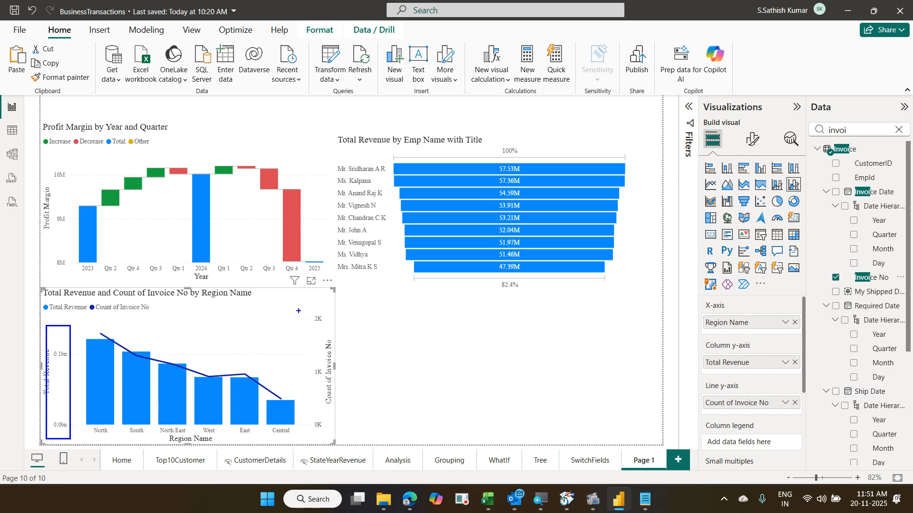
mouse_move(306, 310)
left_mouse_down()
mouse_move(328, 408)
mouse_move(324, 433)
left_mouse_up()
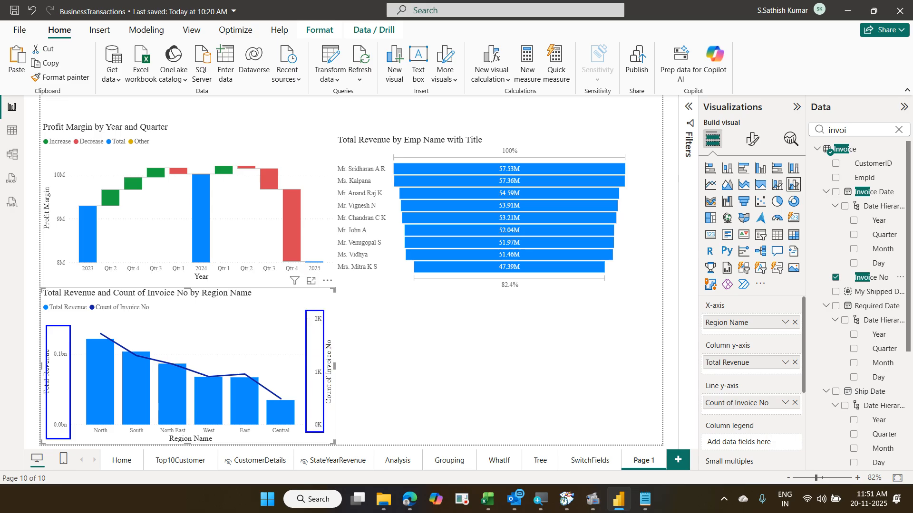
left_click_drag(314, 394, 339, 365)
left_click_drag(52, 400, 97, 362)
- Rename the Page 1 tab to 'NewVisuals' and deselect the combo chart
key("Escape")
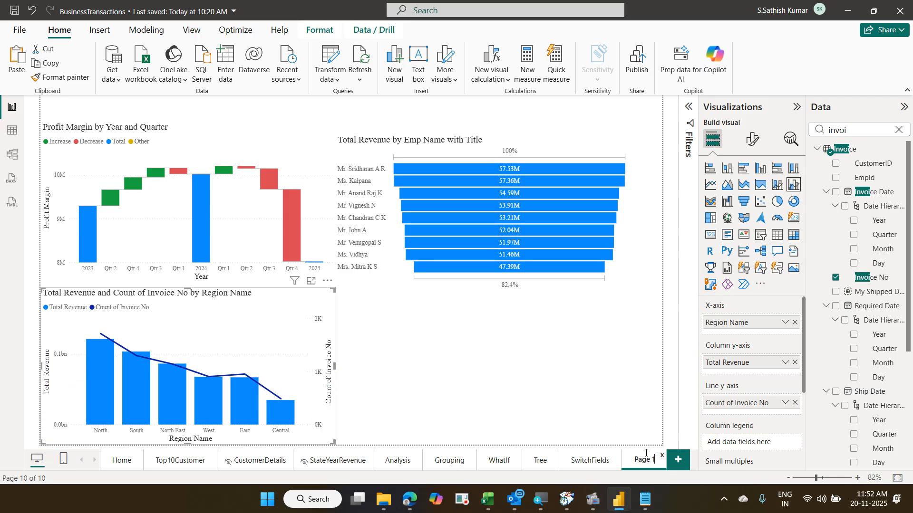
key("BackSpace")
key("BackSpace")
key("BackSpace")
key("BackSpace")
key("BackSpace")
key("BackSpace")
type("NewVisuals")
key("Return")
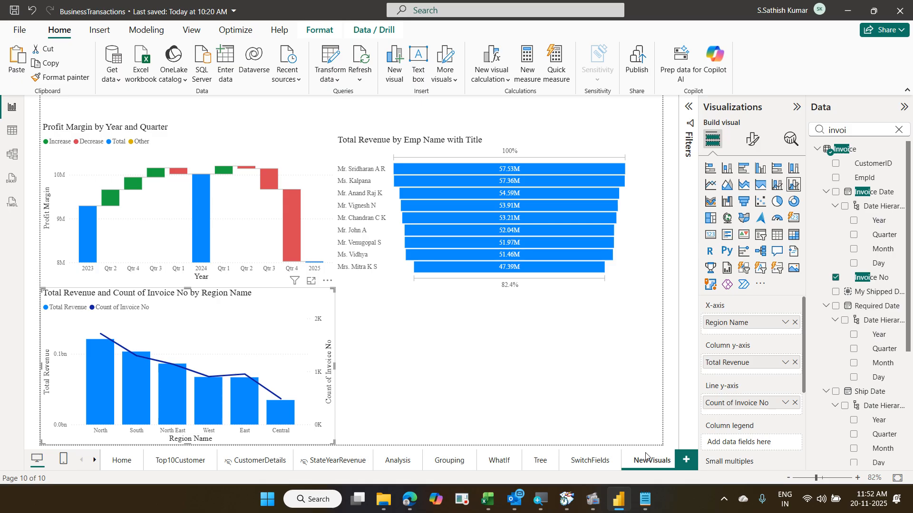
left_click(539, 403)
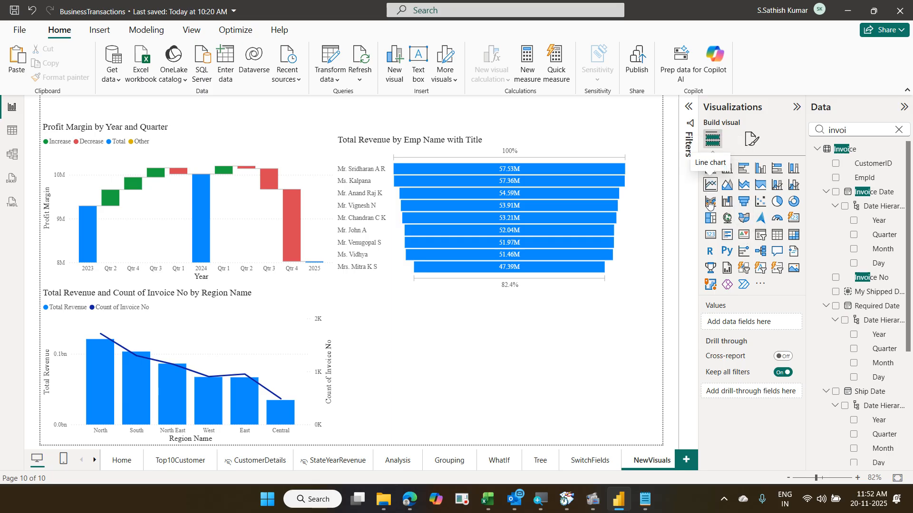
- Add a compact KPI visual with Total Revenue as its value
left_click(744, 236)
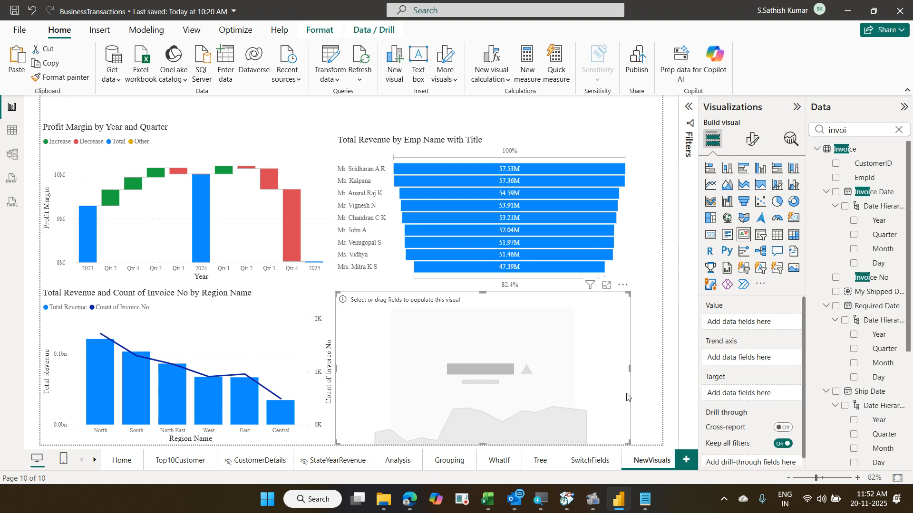
left_click_drag(630, 443, 482, 358)
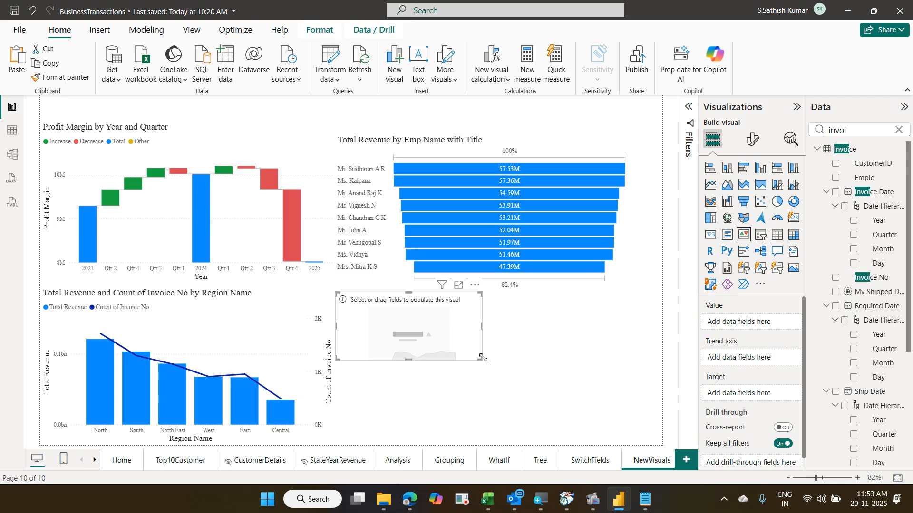
left_click(893, 130)
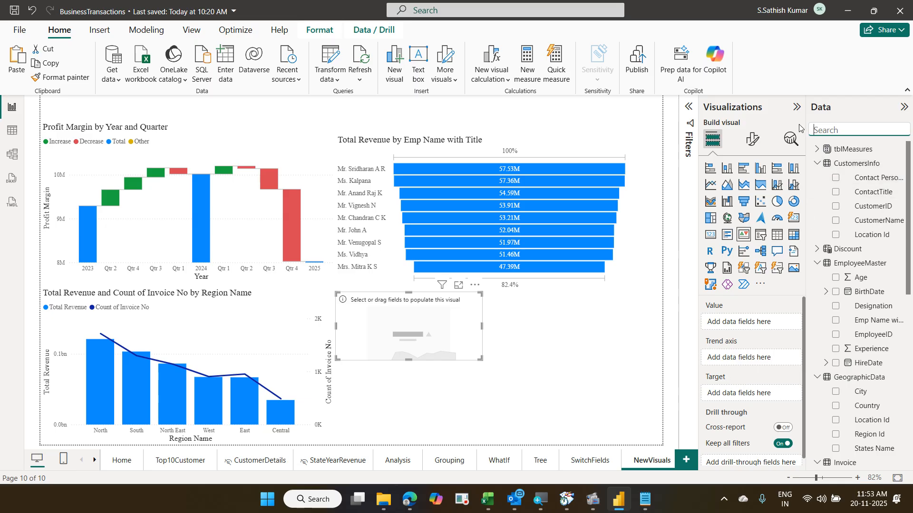
type("tot")
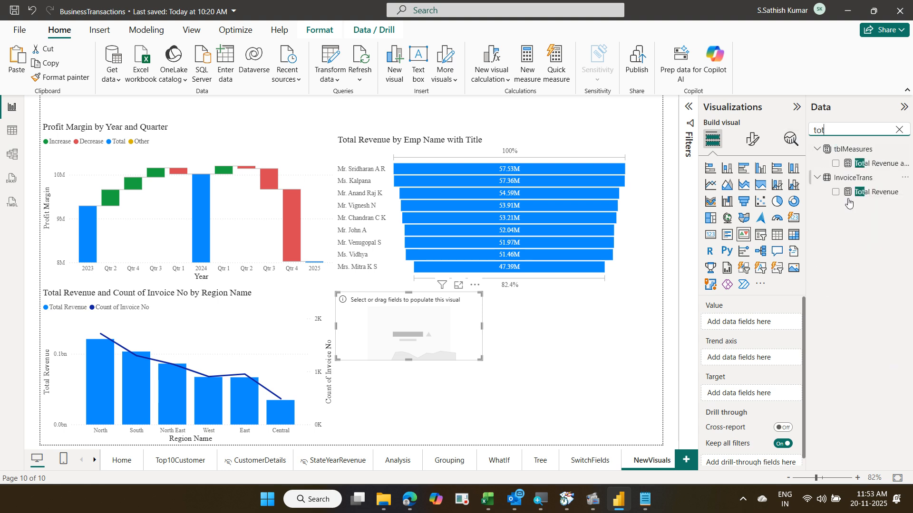
left_click_drag(889, 192, 776, 323)
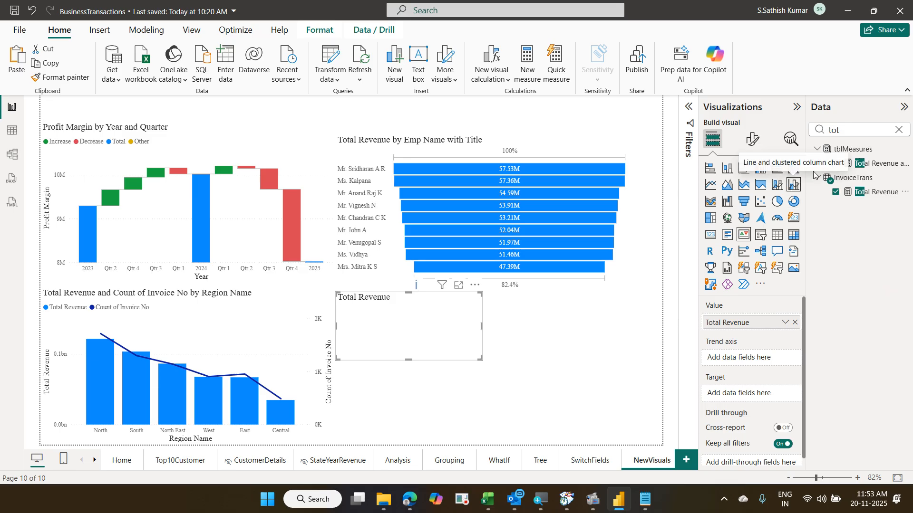
- Set Target Revenue as the KPI target and make the card slightly taller
left_click_drag(840, 129, 806, 125)
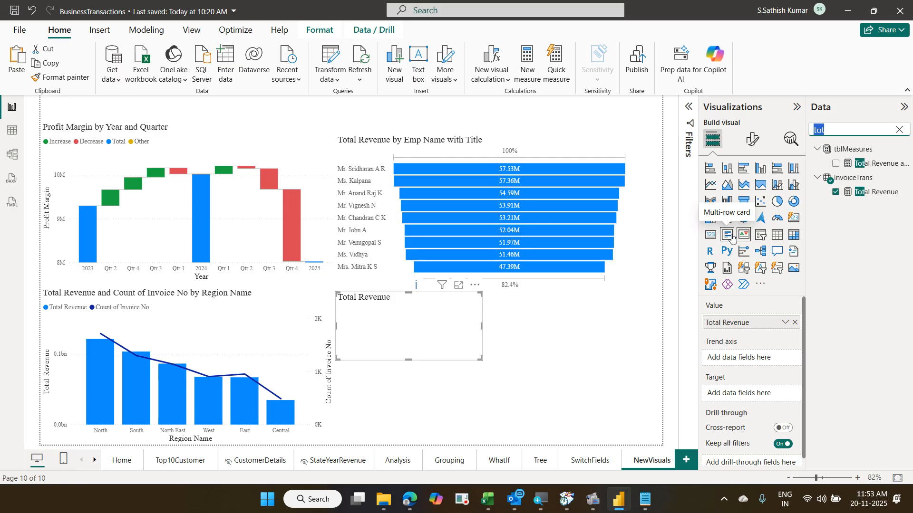
type("tar")
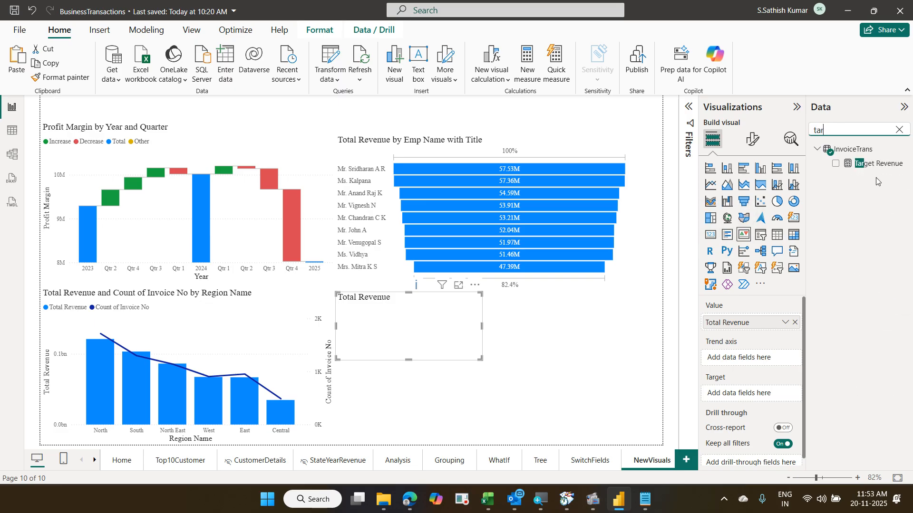
left_click_drag(873, 171, 757, 403)
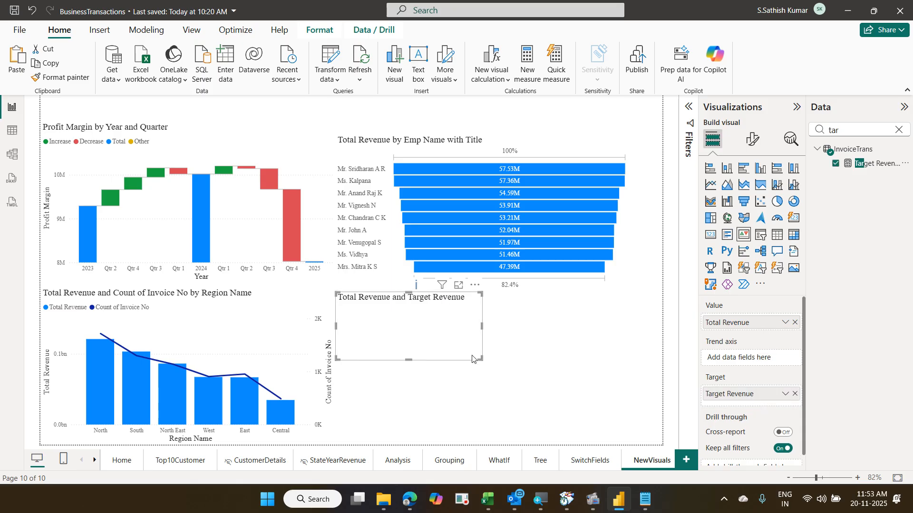
left_click_drag(476, 357, 482, 381)
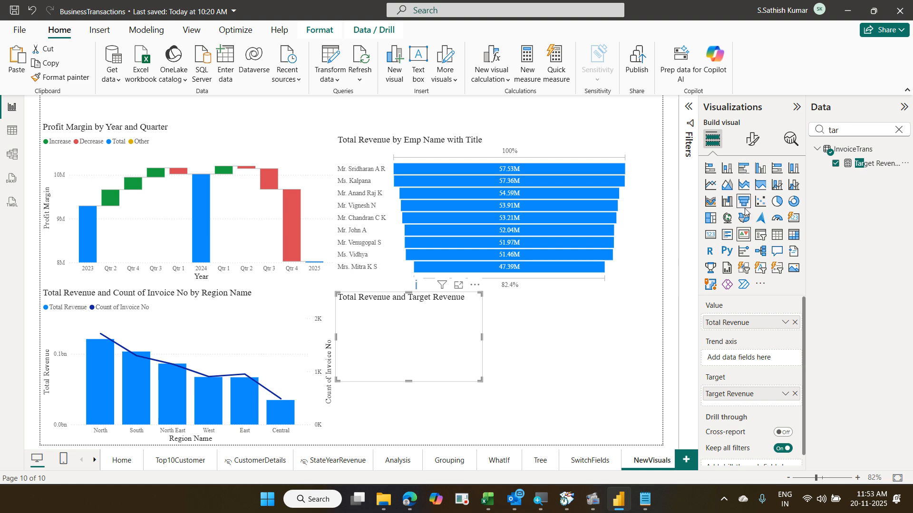
double_click(835, 130)
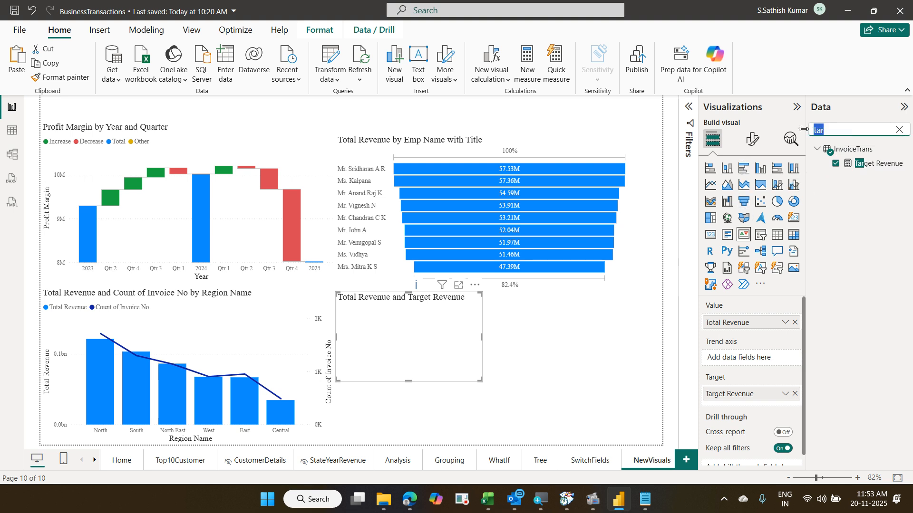
type("pro")
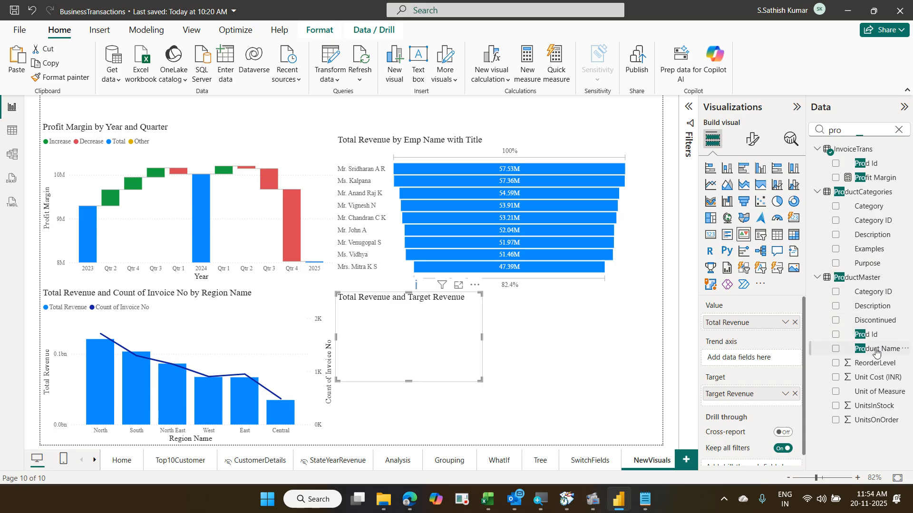
- Trend the KPI by Product Name and fit the compact card beside the region chart
left_click_drag(876, 352, 776, 360)
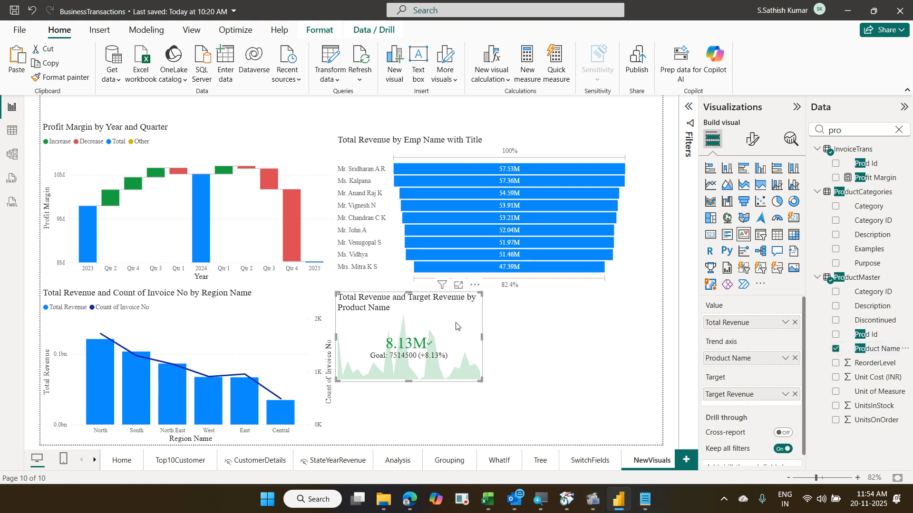
left_click_drag(457, 325, 461, 320)
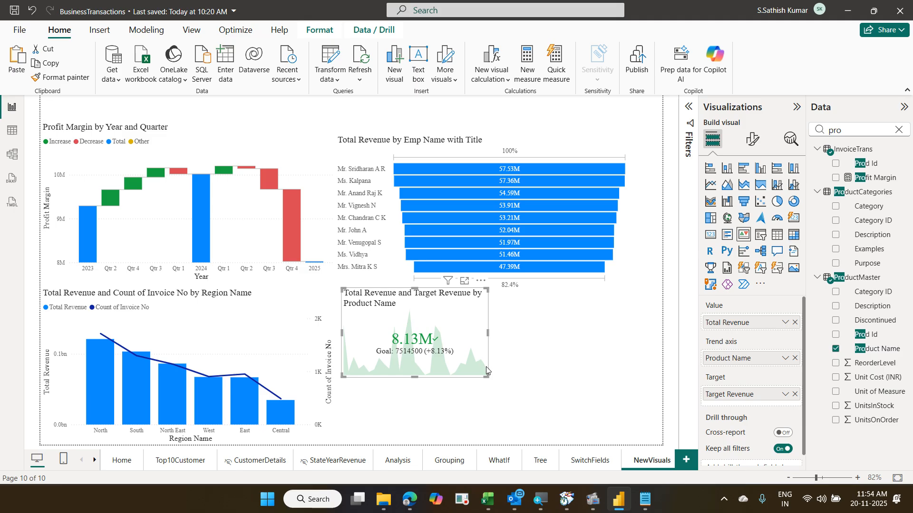
left_click_drag(487, 377, 454, 355)
left_click(503, 336)
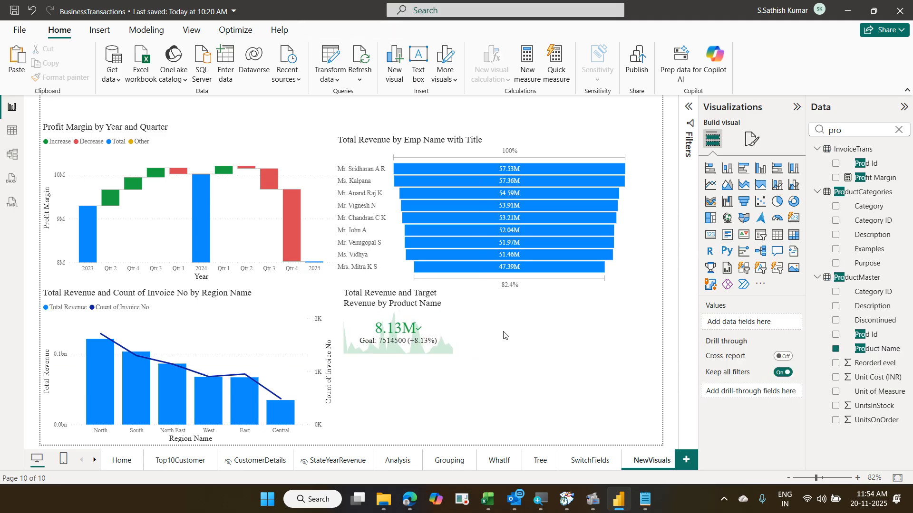
- Duplicate the Product Name KPI card and place the copy beside the original
left_click(452, 335)
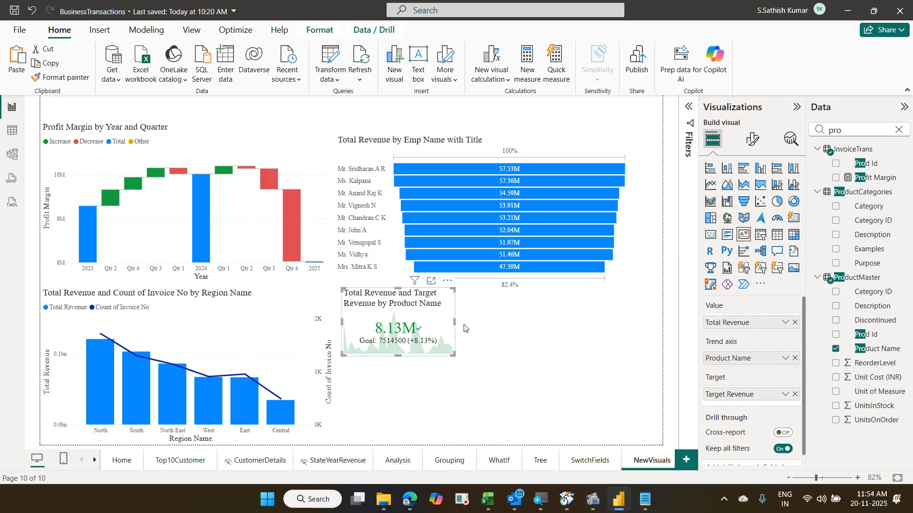
key("ctrl+v")
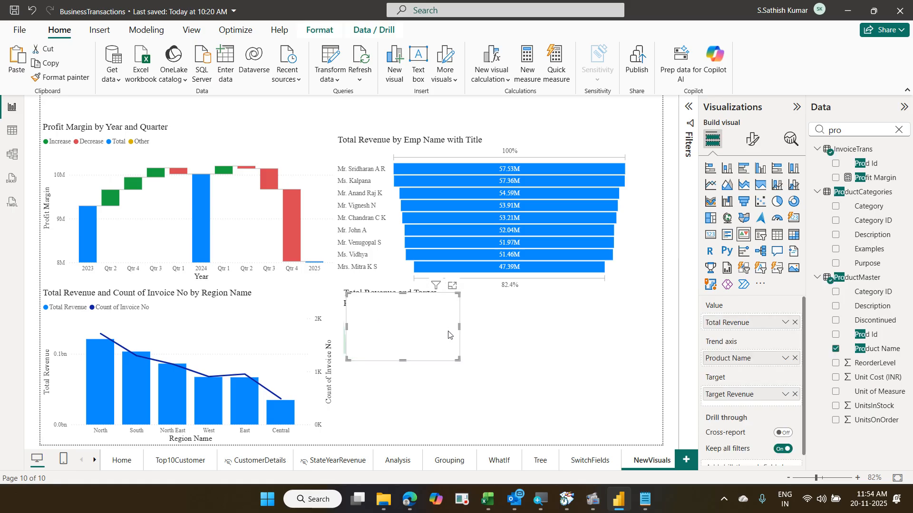
left_click_drag(447, 334, 558, 331)
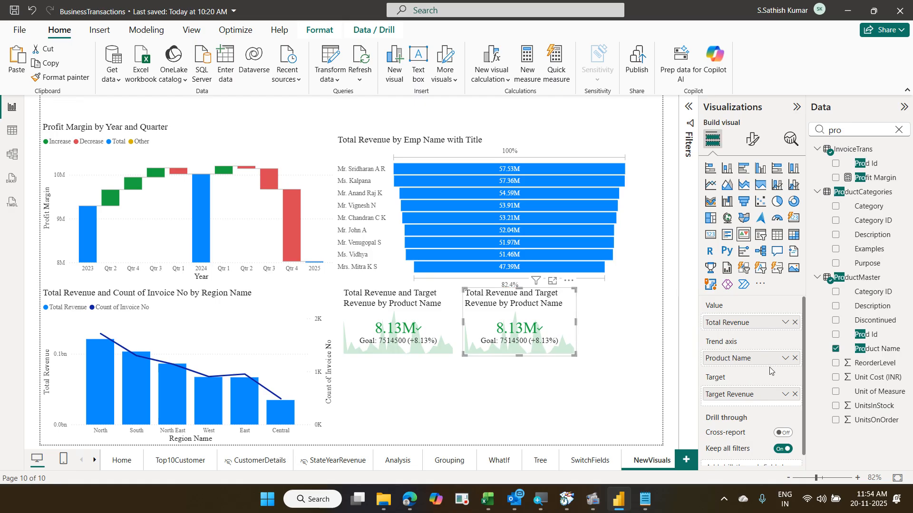
- Switch the copy's trend axis from Product Name to CustomerName and move it below
left_click(794, 358)
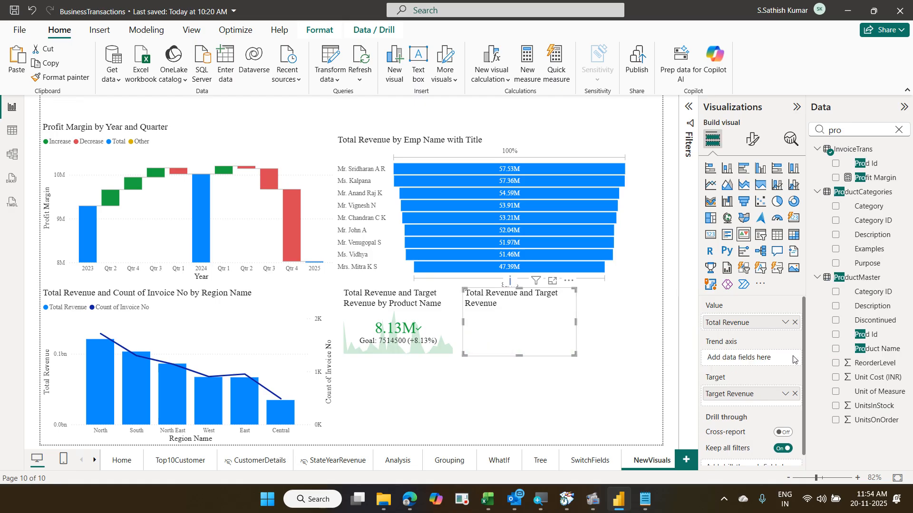
double_click(837, 129)
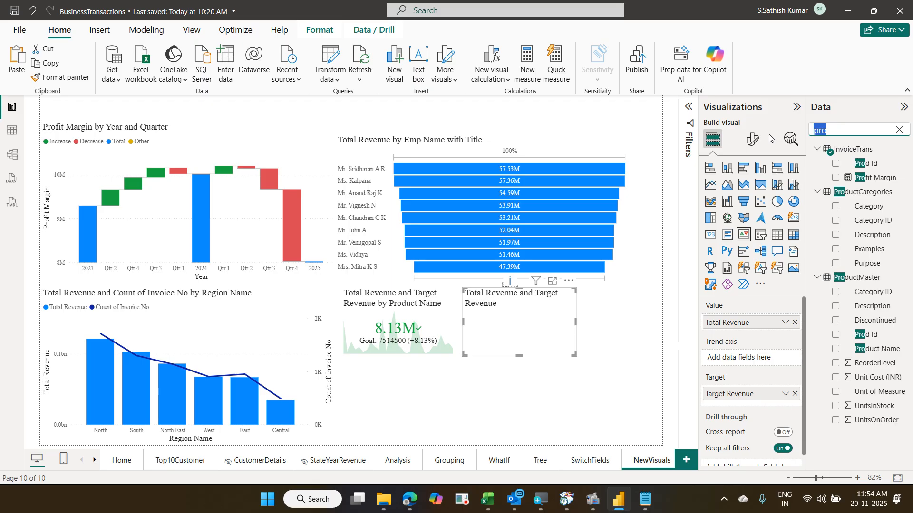
type("cust")
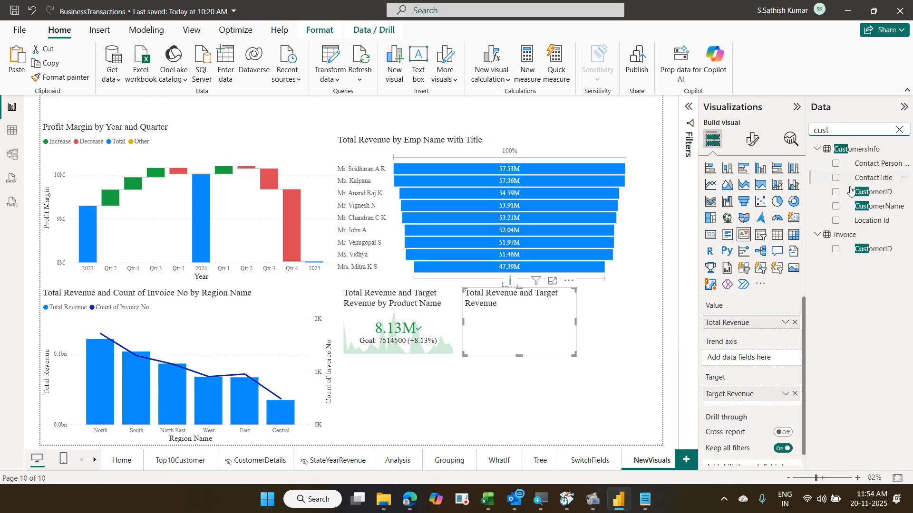
left_click_drag(878, 207, 771, 357)
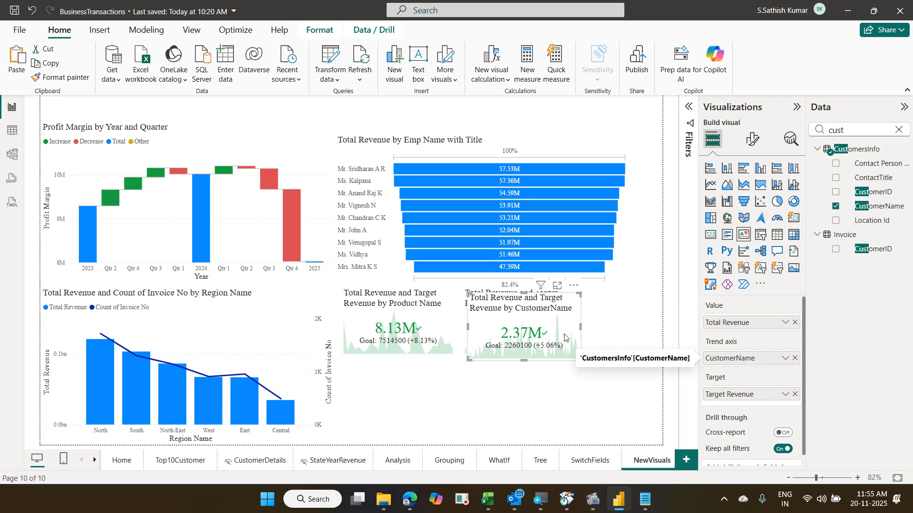
left_click_drag(518, 346, 429, 398)
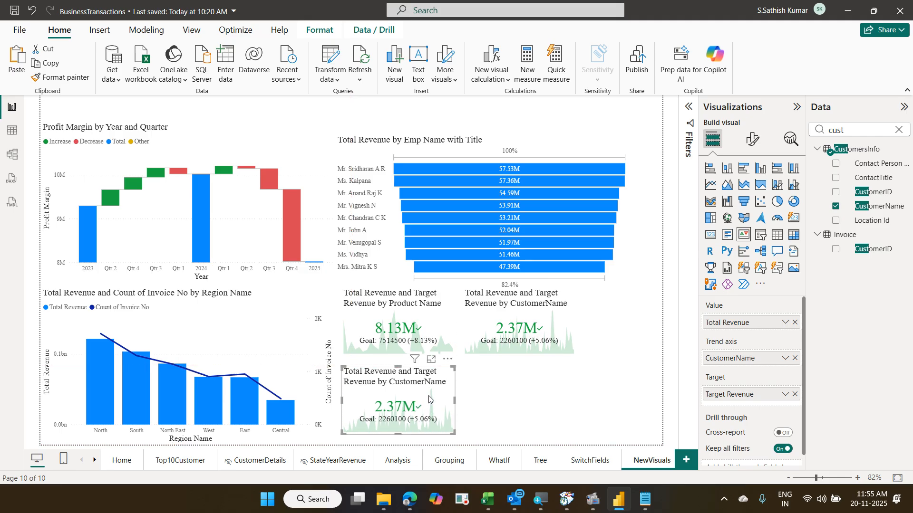
- Replace CustomerName with City as the lower KPI's trend axis
left_click(794, 359)
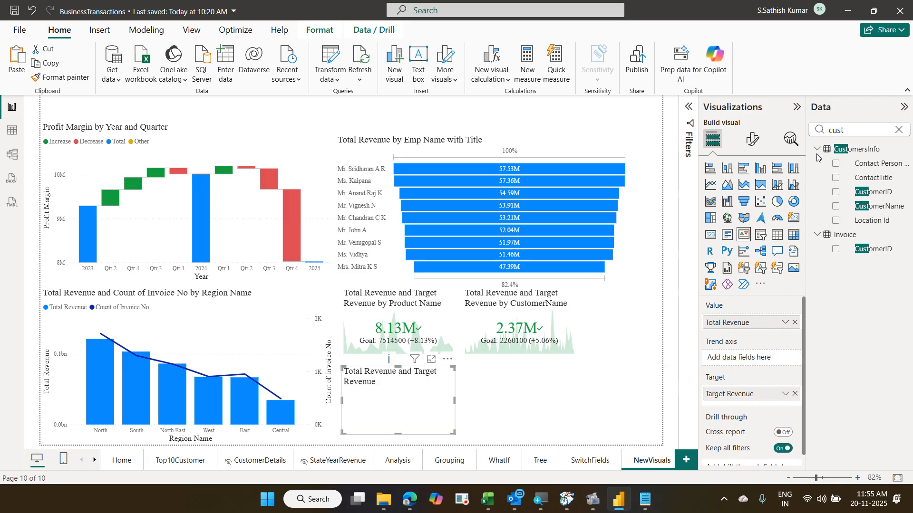
double_click(853, 132)
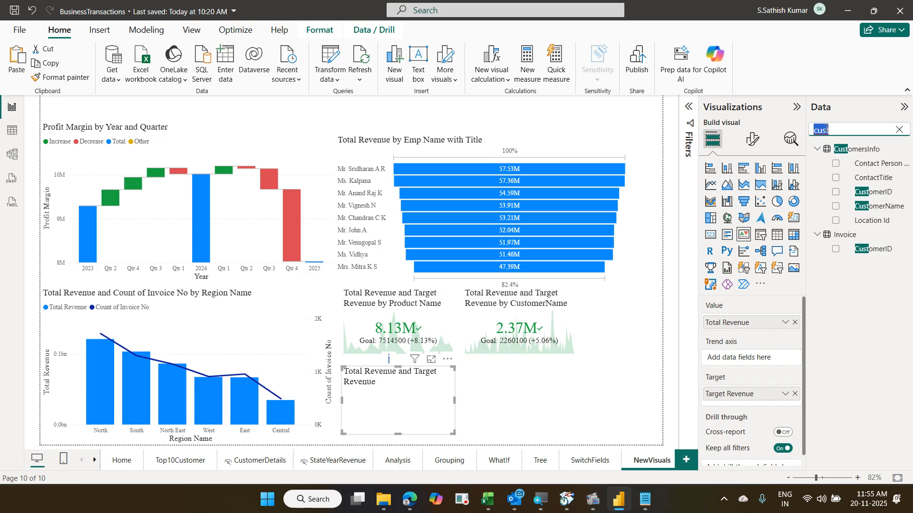
key("BackSpace")
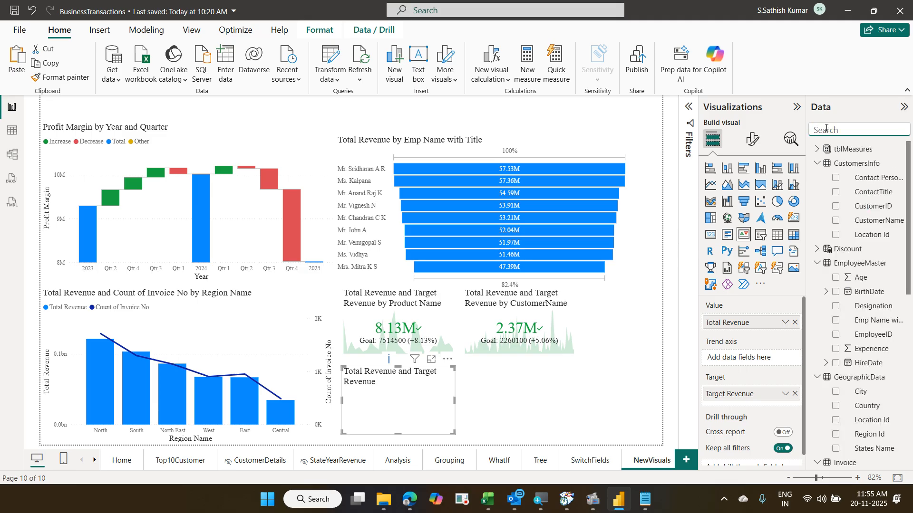
type("city")
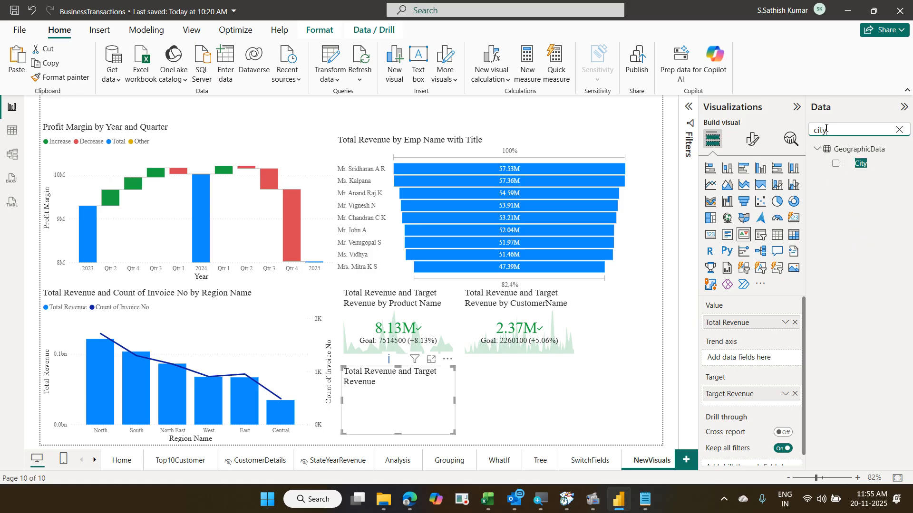
left_click_drag(860, 164, 759, 365)
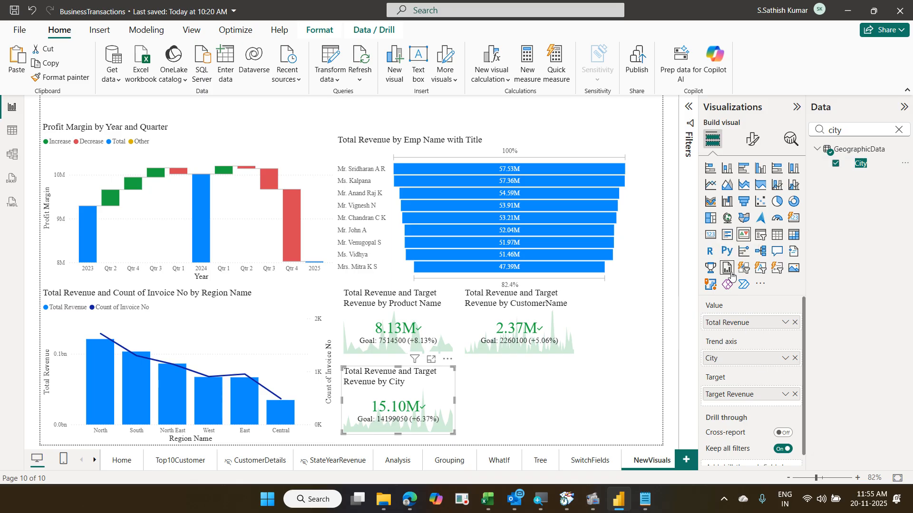
- Duplicate the City KPI, move the copy right, and clear the 'city' search
key("ctrl+c")
key("ctrl+v")
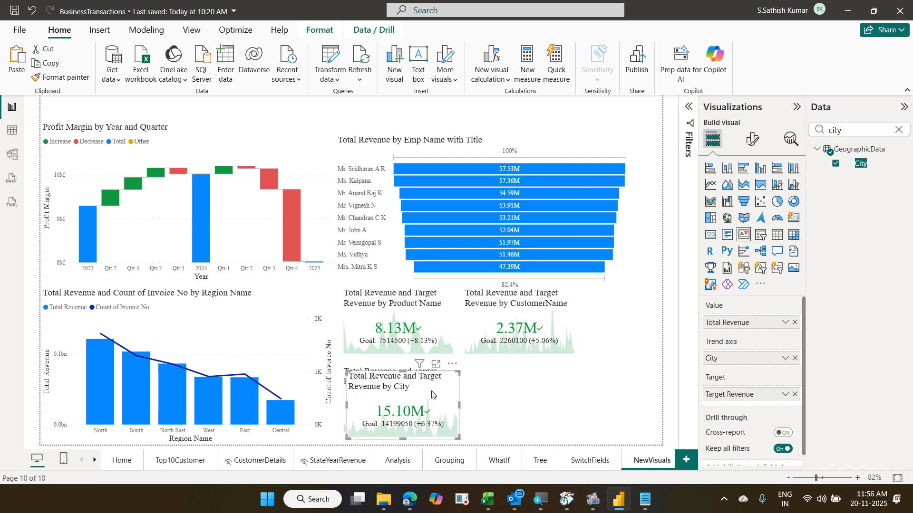
left_click_drag(433, 394, 578, 393)
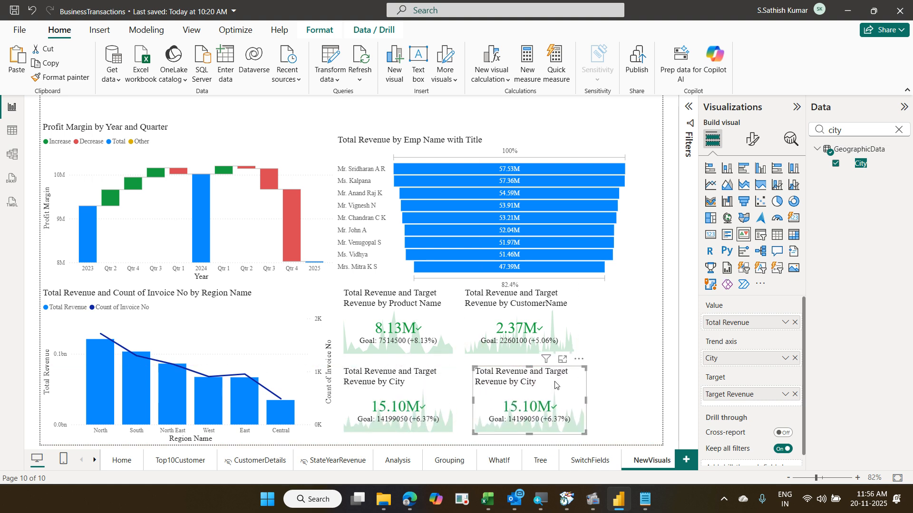
left_click(899, 130)
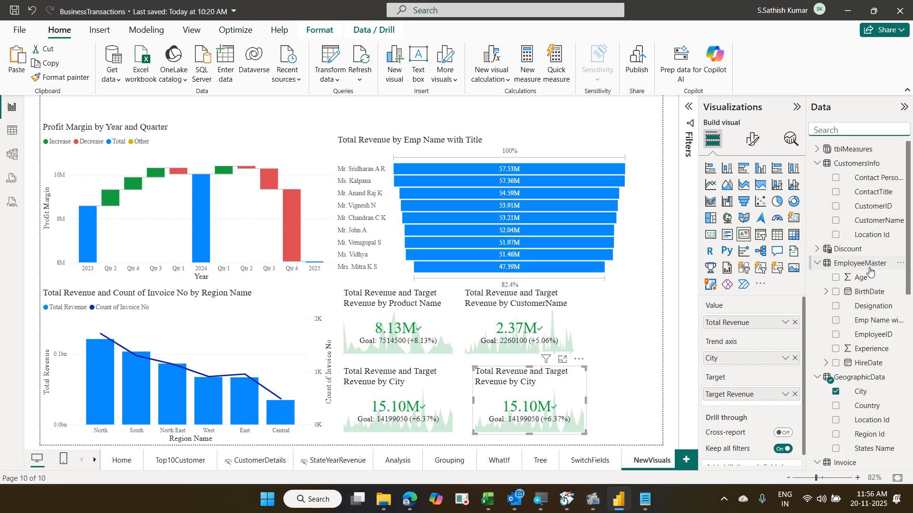
- Scroll the report to reach the Home dashboard page
scroll(869, 272, "down", 8)
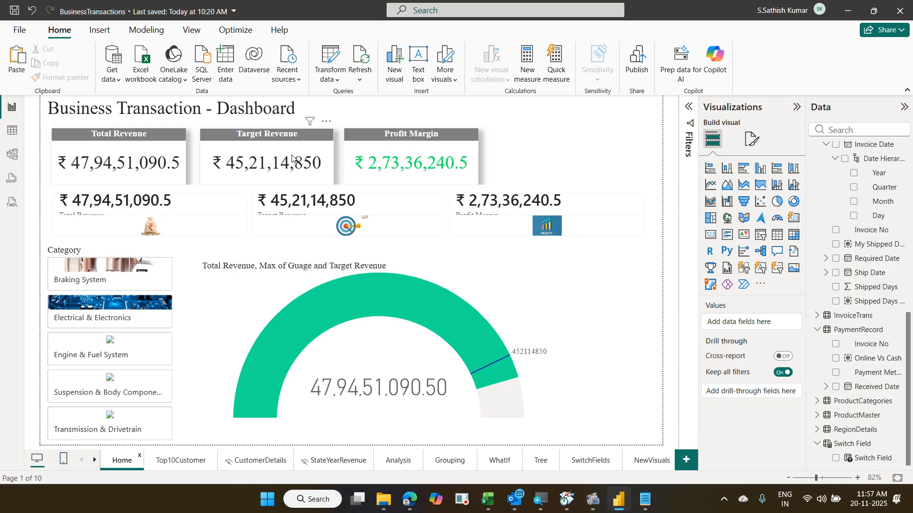
- Filter the dashboard to Braking System, clear that filter, and return to the NewVisuals page
left_click(69, 281)
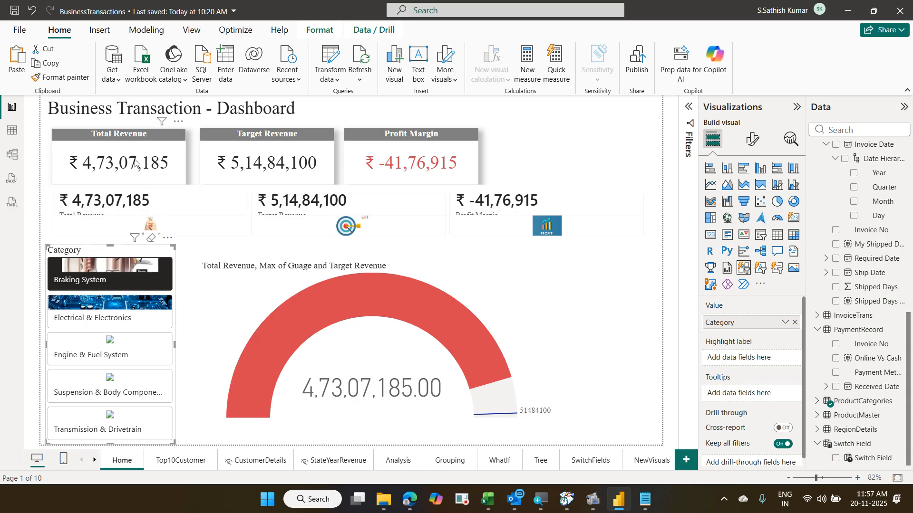
left_click(131, 261)
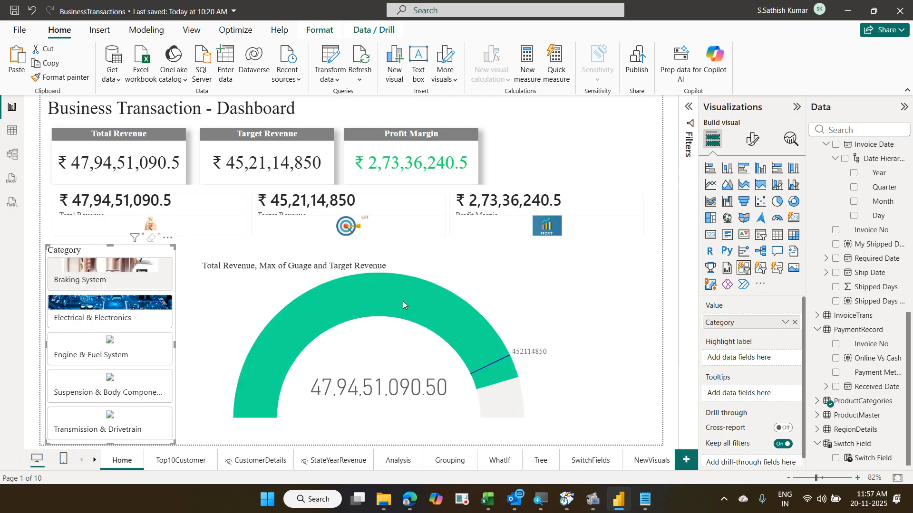
left_click(646, 460)
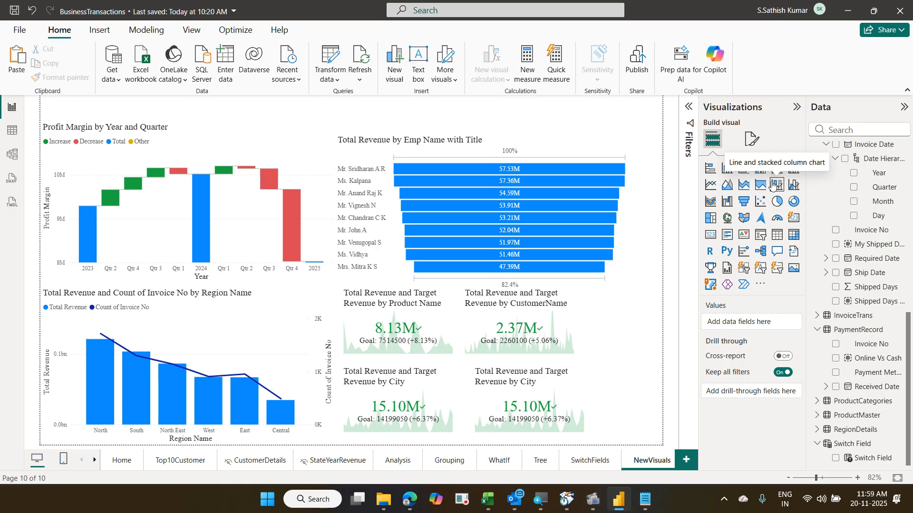
- Delete the duplicate bottom-right City KPI card and add a blank Page 1
left_click(553, 385)
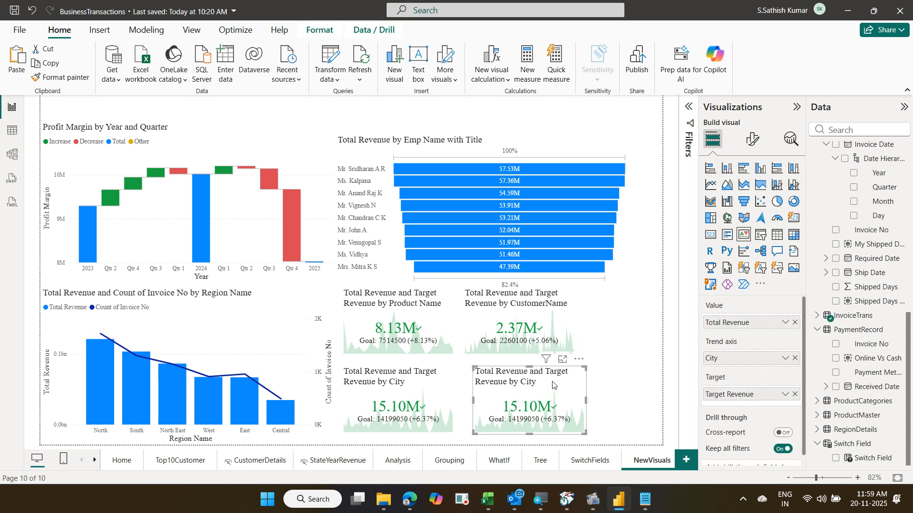
key("Delete")
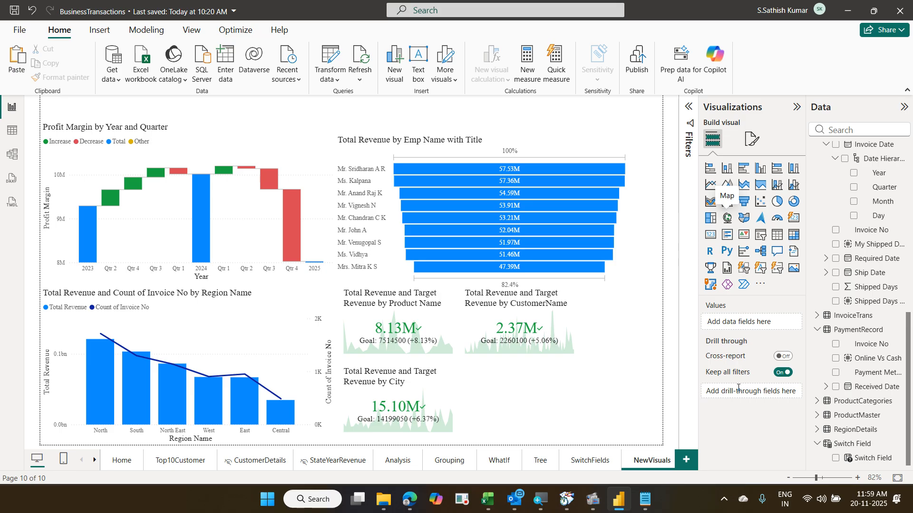
left_click(687, 458)
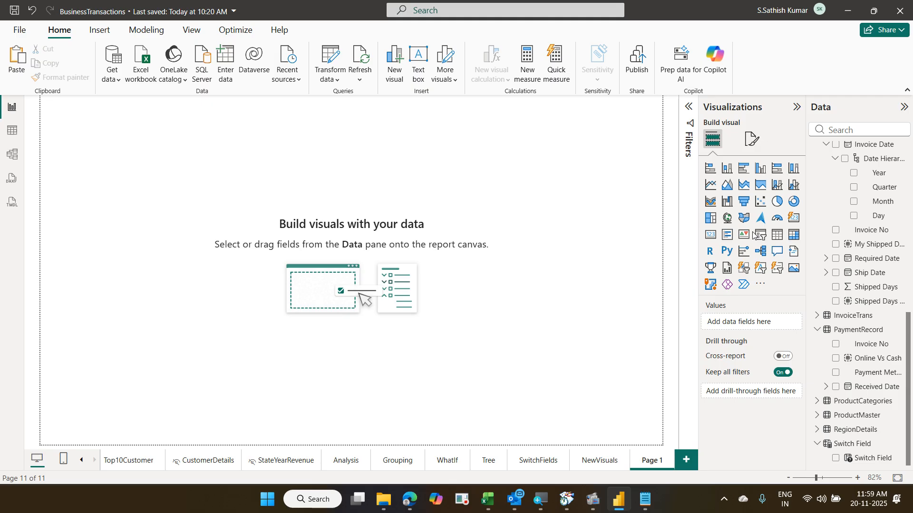
- Open the Get more visuals gallery and browse the custom visuals list
left_click(761, 286)
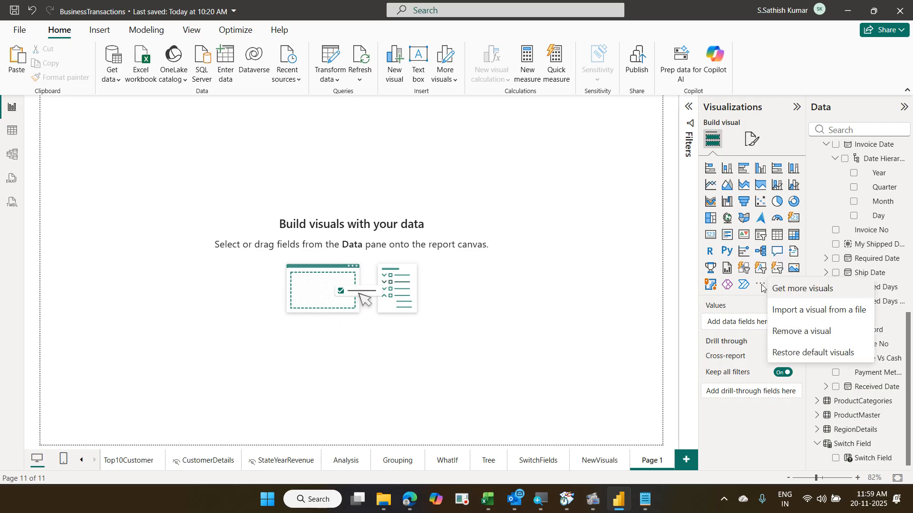
left_click(789, 295)
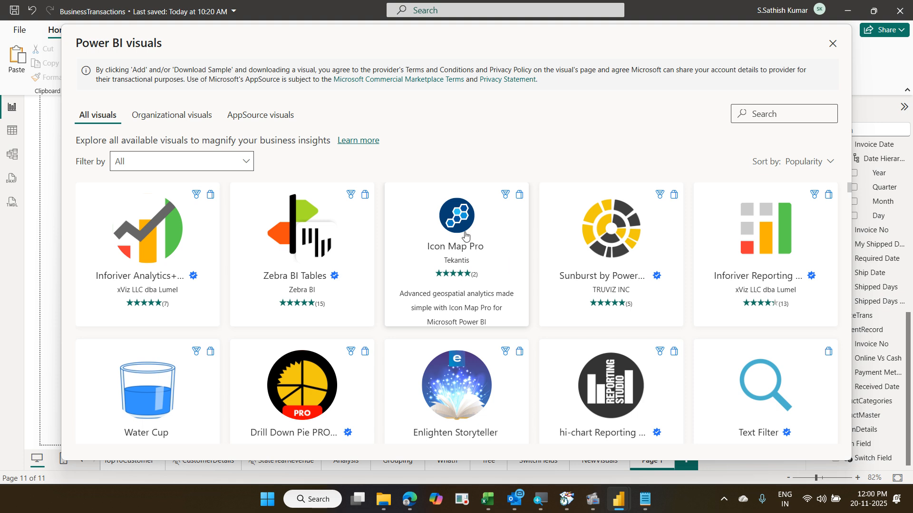
scroll(326, 286, "down", 5)
scroll(326, 286, "down", 3)
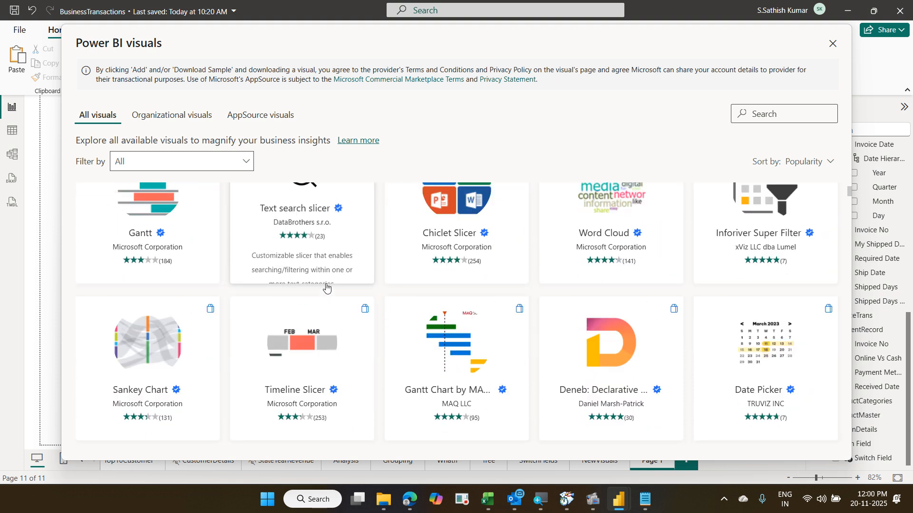
scroll(326, 287, "down", 7)
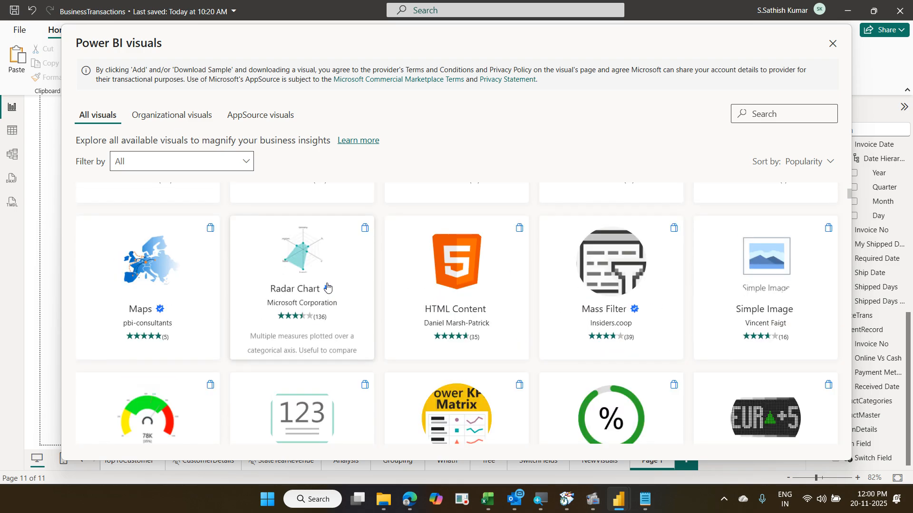
scroll(326, 286, "up", 14)
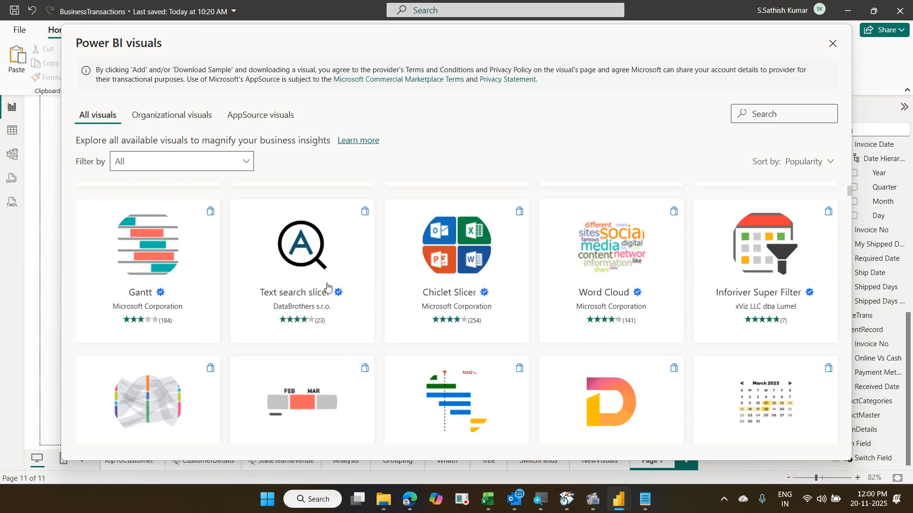
- Search the visuals gallery for 'paret' and open the Pareto by sio2Graphs listing
left_click(763, 116)
type("pare")
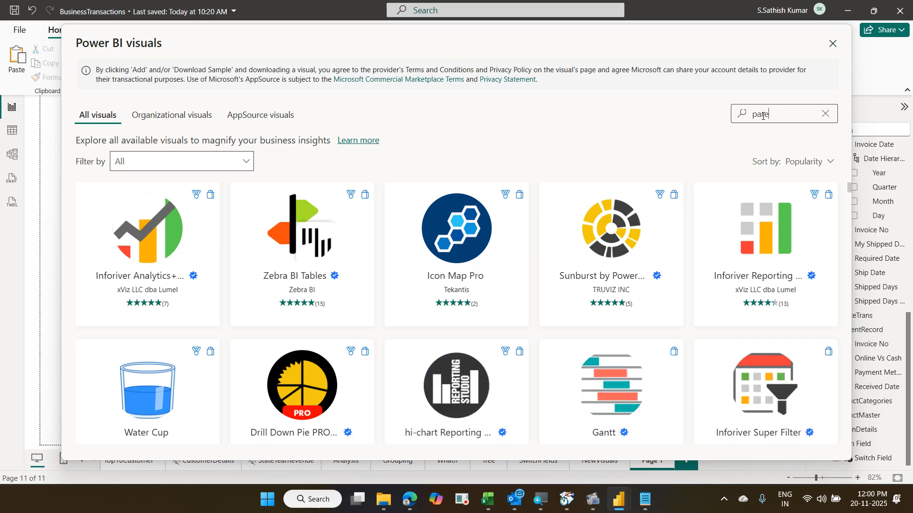
type("t")
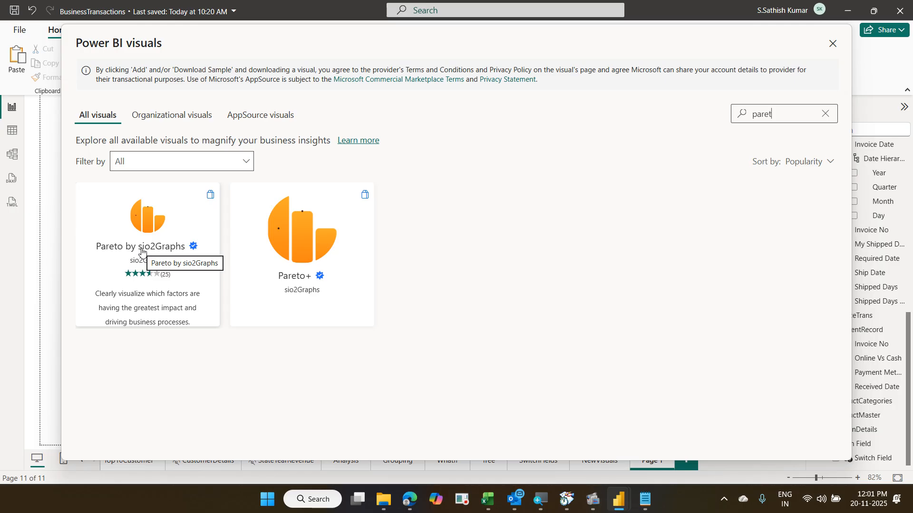
left_click(142, 251)
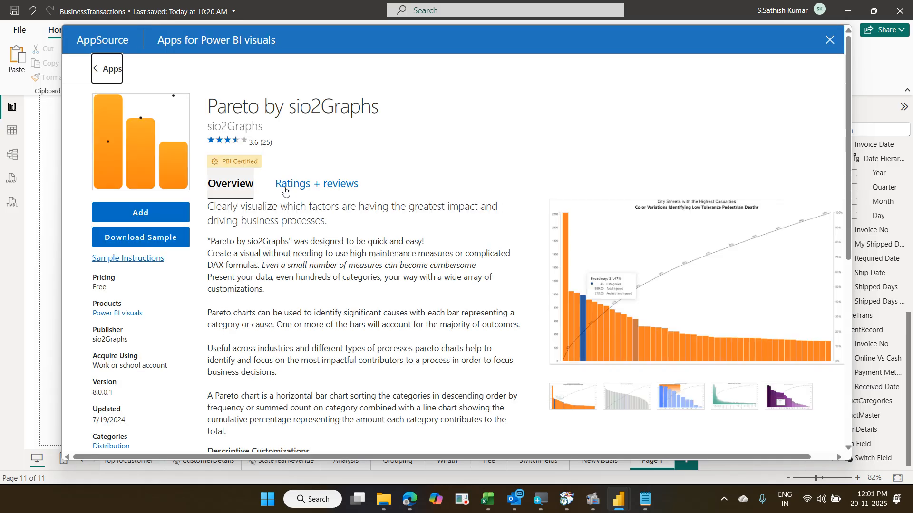
- View the three Pareto example previews, starting with Represent Hundreds of Categories
left_click(626, 402)
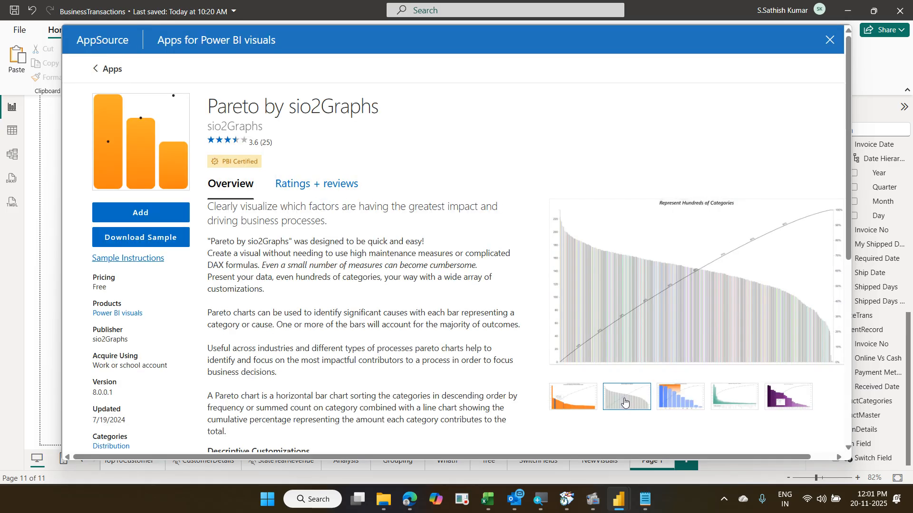
left_click(666, 399)
left_click(714, 396)
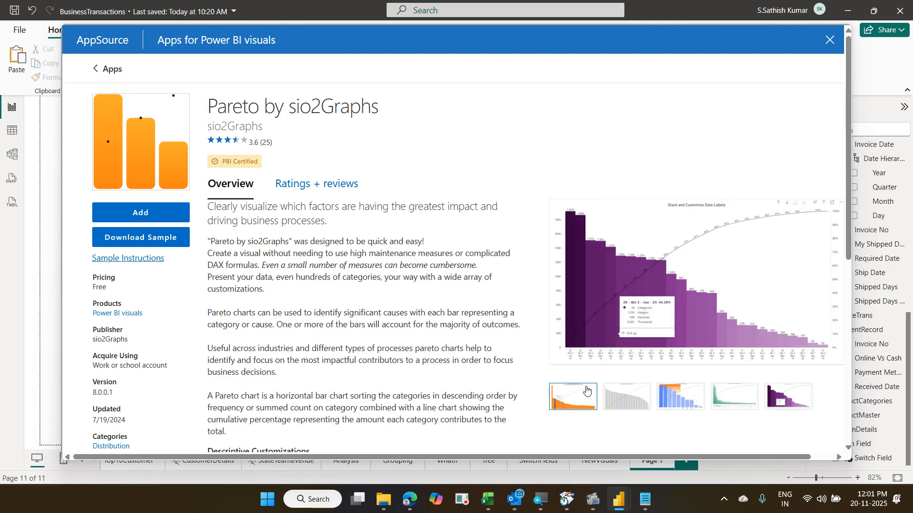
scroll(565, 273, "down", 4)
scroll(565, 273, "up", 4)
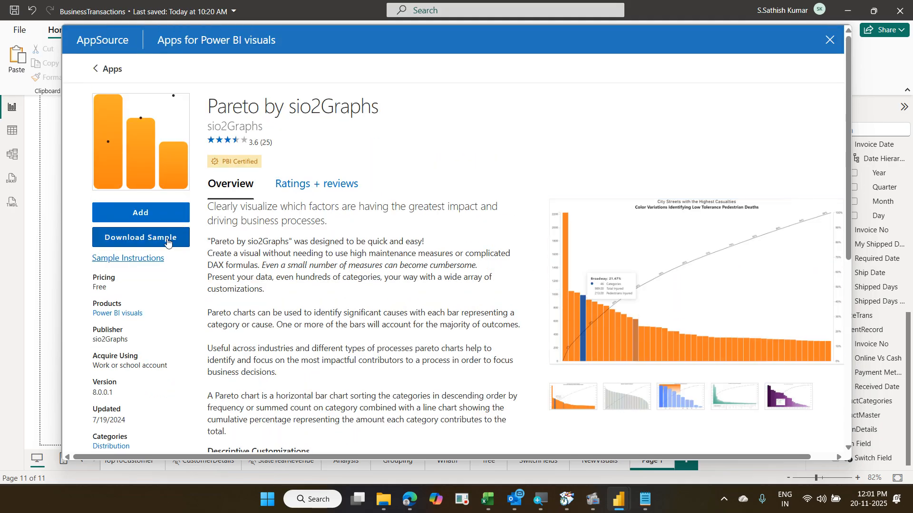
- Download the Pareto by sio2Graphs sample report and open the downloaded file
left_click(168, 240)
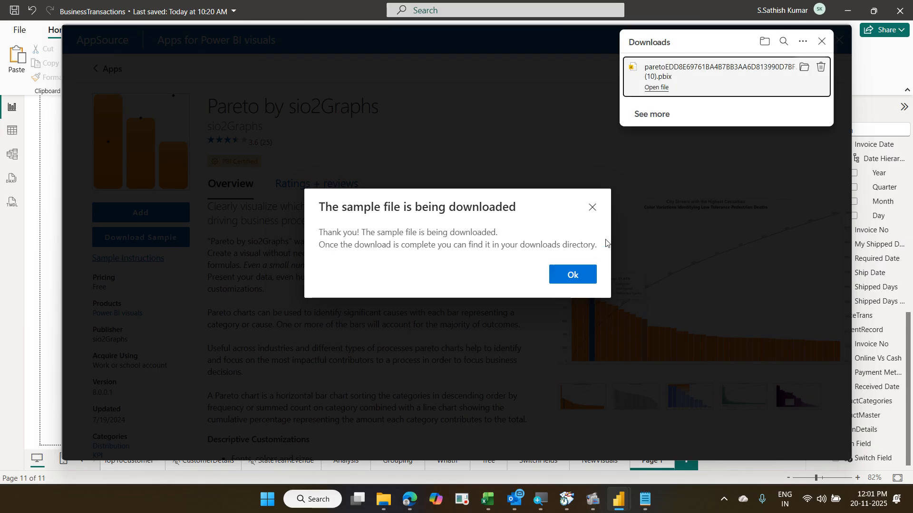
left_click(668, 91)
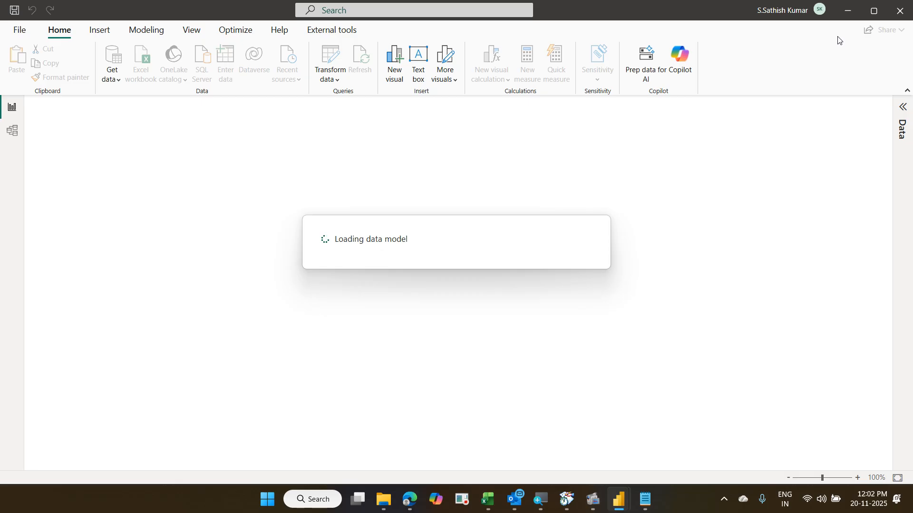
- Back in BusinessTransactions, dismiss the download notices and import the Pareto visual
mouse_move(618, 500)
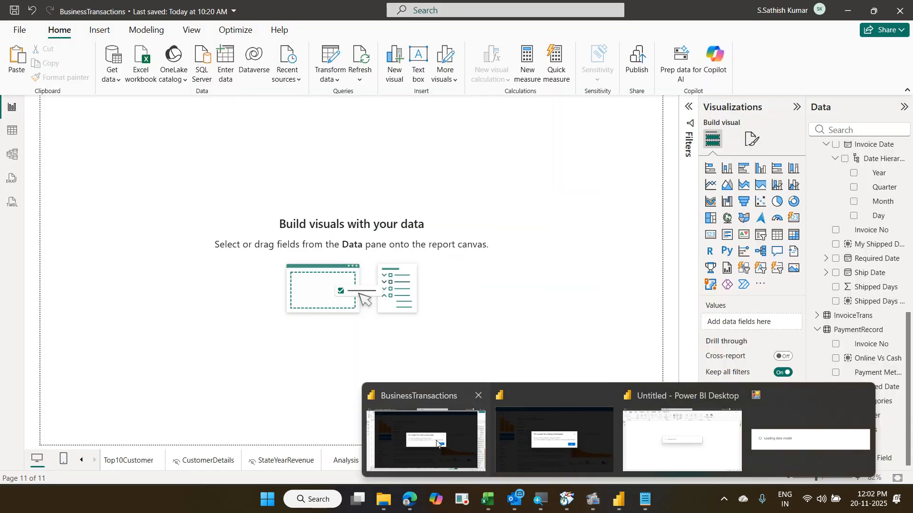
left_click(464, 441)
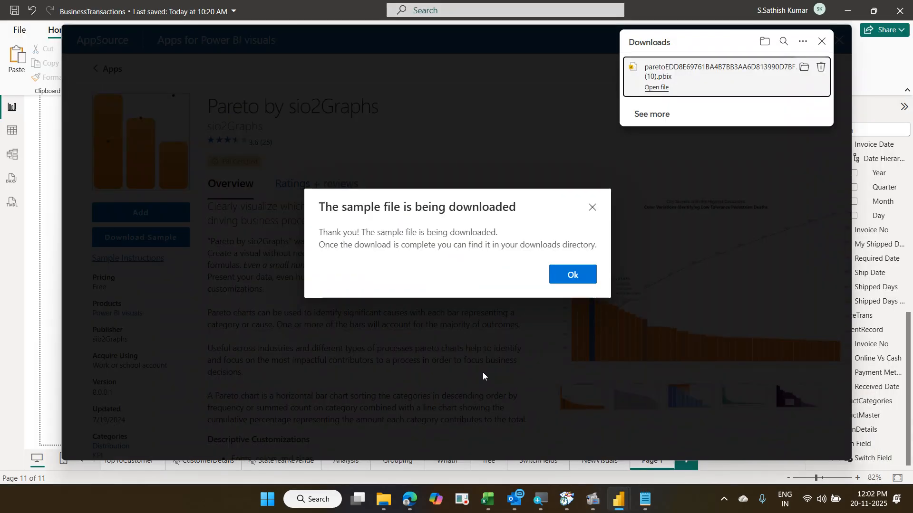
left_click(821, 41)
left_click(589, 214)
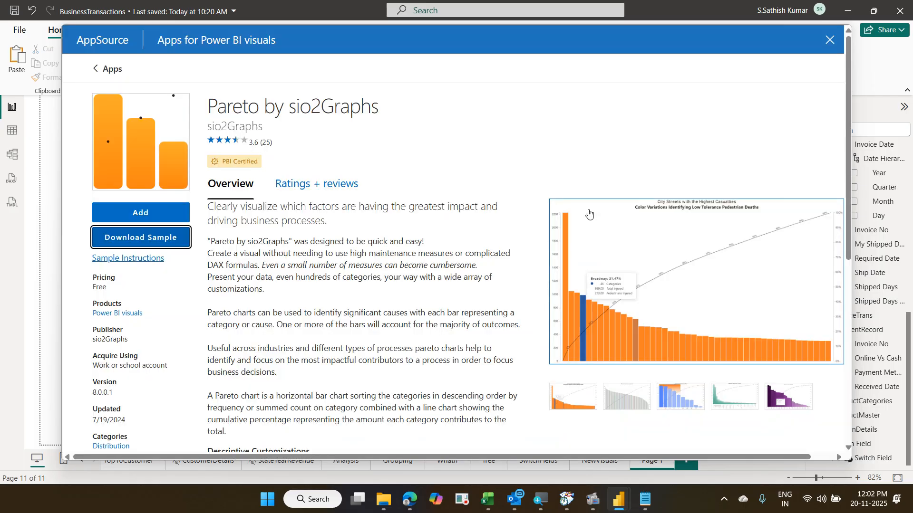
left_click(146, 219)
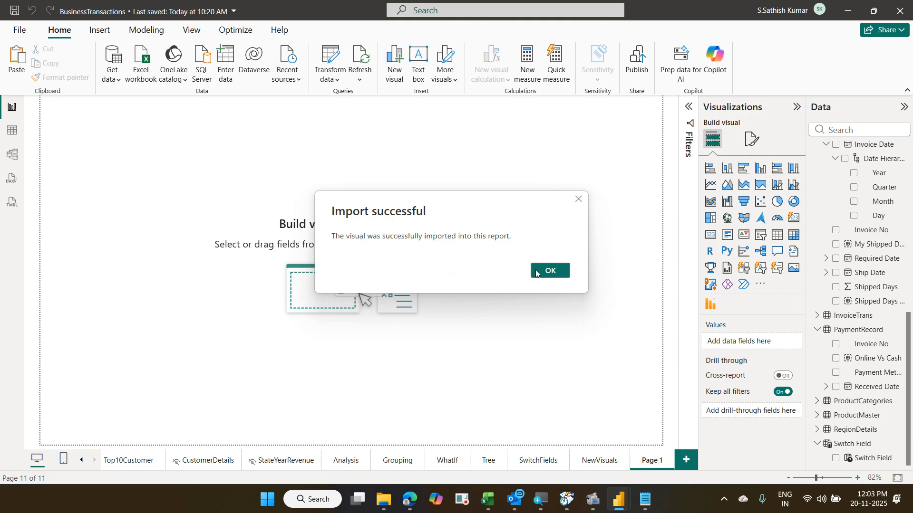
left_click(536, 274)
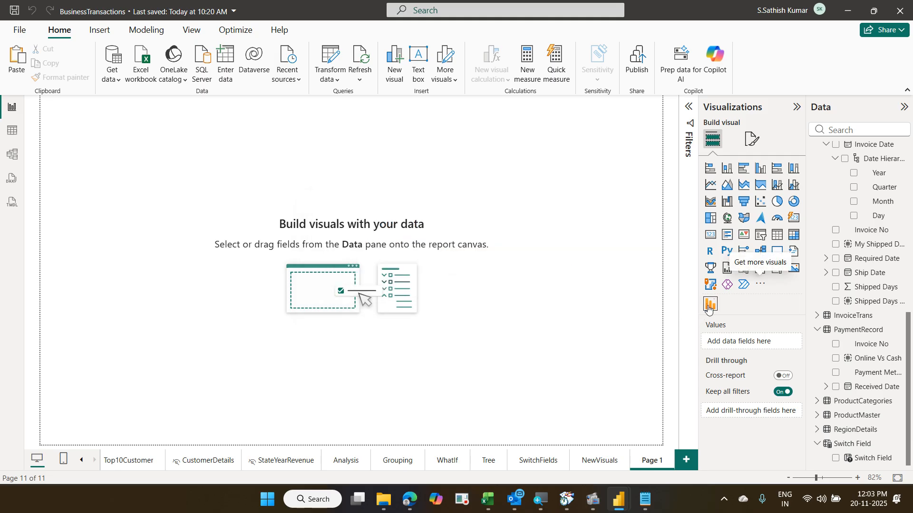
- Add a page-filling Pareto visual with CustomerName as Categories and Total Revenue as Values
left_click(709, 308)
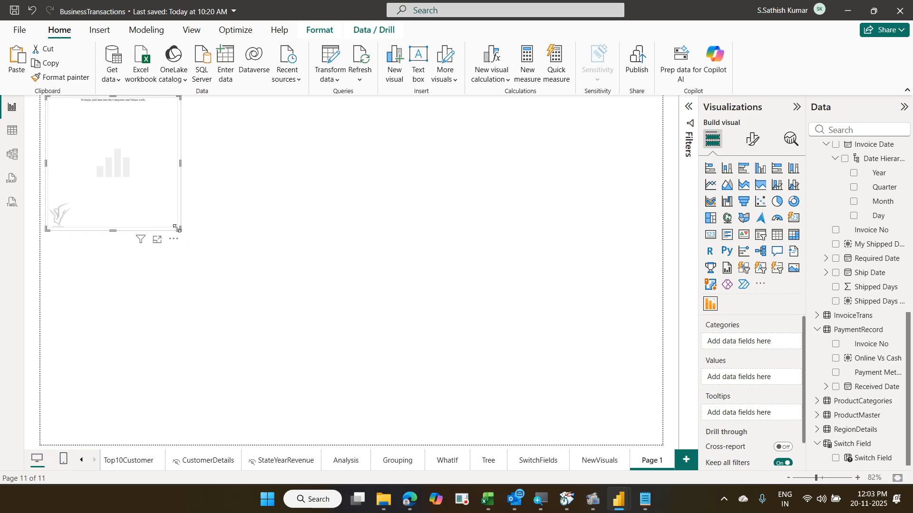
left_click_drag(177, 229, 435, 340)
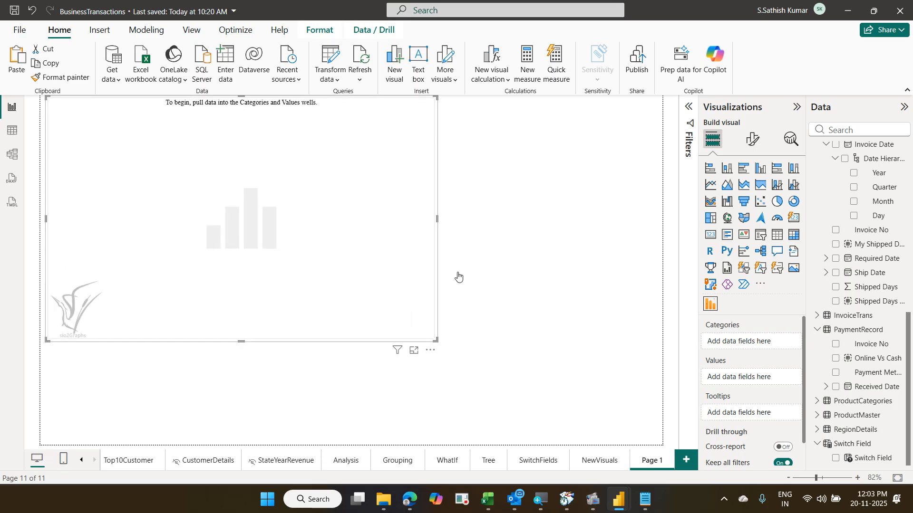
left_click(844, 129)
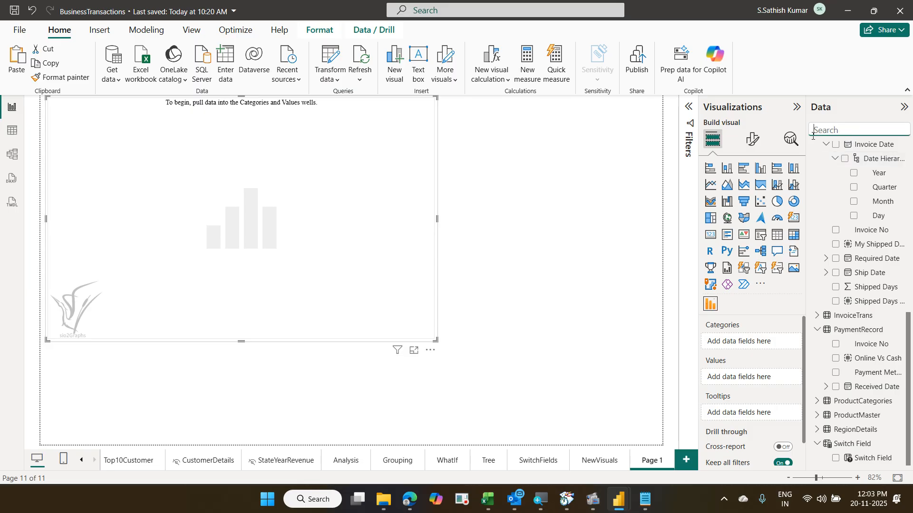
type("cust")
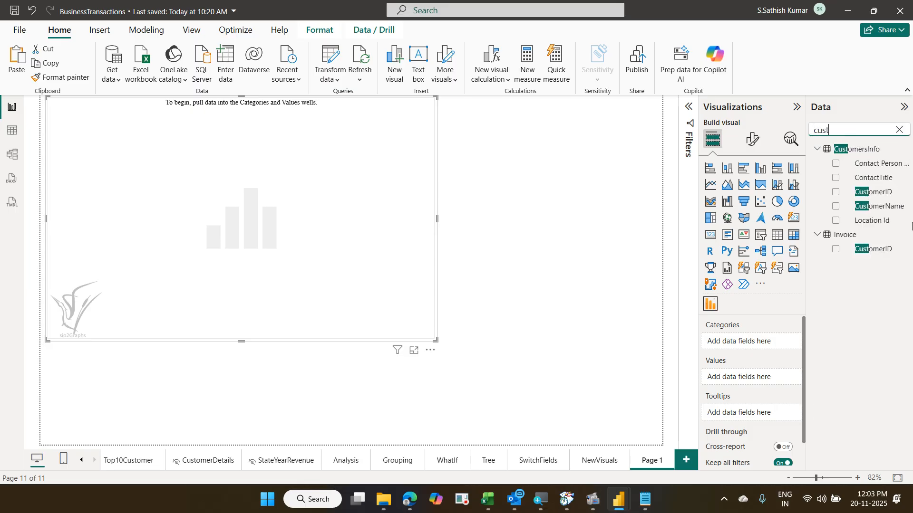
left_click_drag(889, 212, 774, 346)
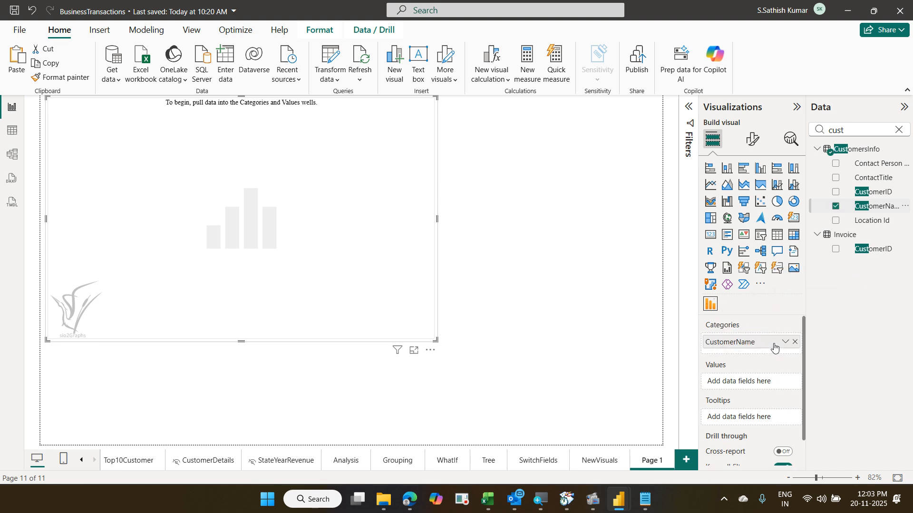
left_click(899, 130)
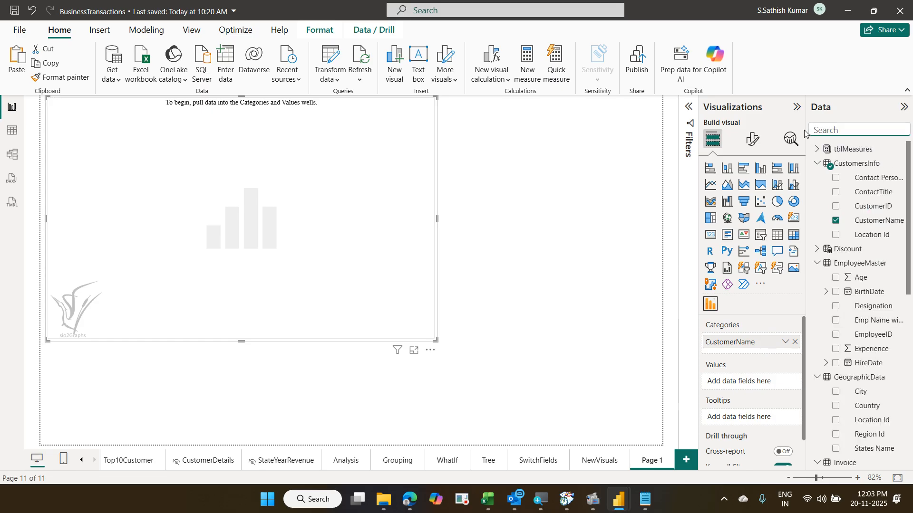
type("tot")
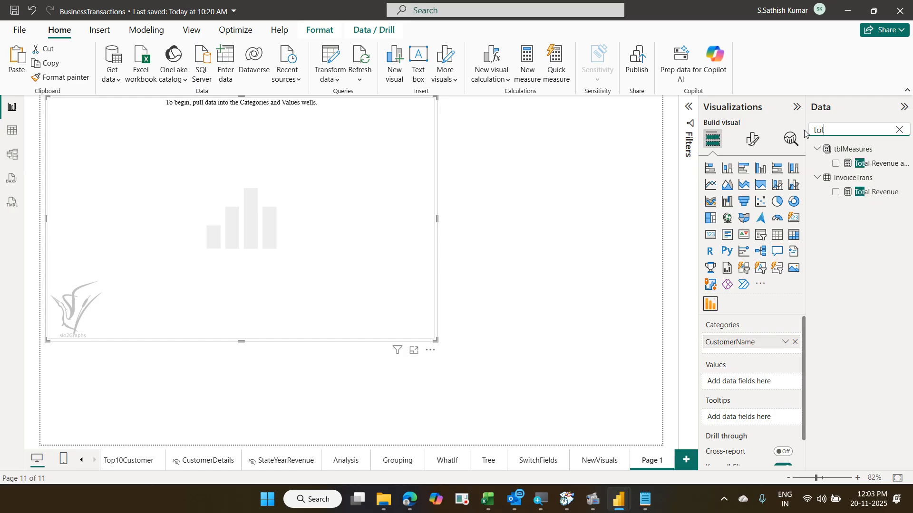
left_click_drag(866, 193, 750, 383)
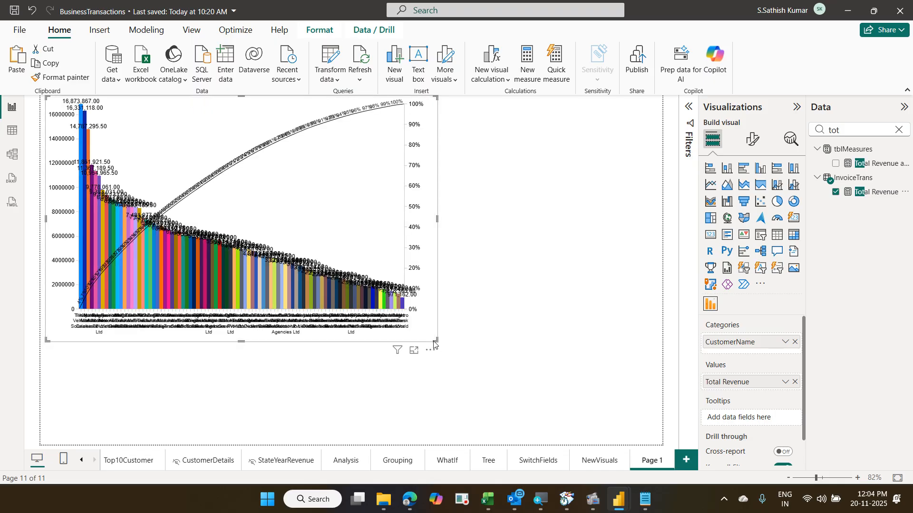
left_click_drag(436, 341, 622, 441)
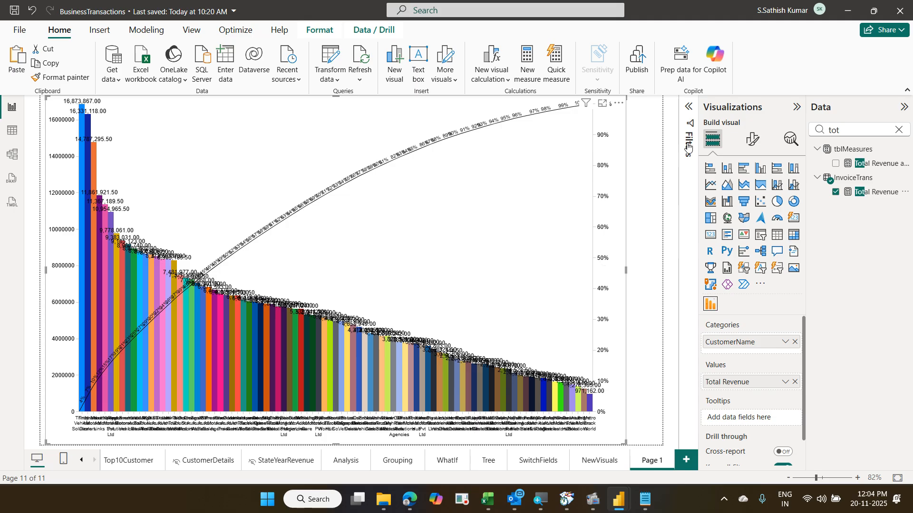
- Apply a Top N filter on CustomerName showing the top 10 by Total Revenue
left_click(688, 120)
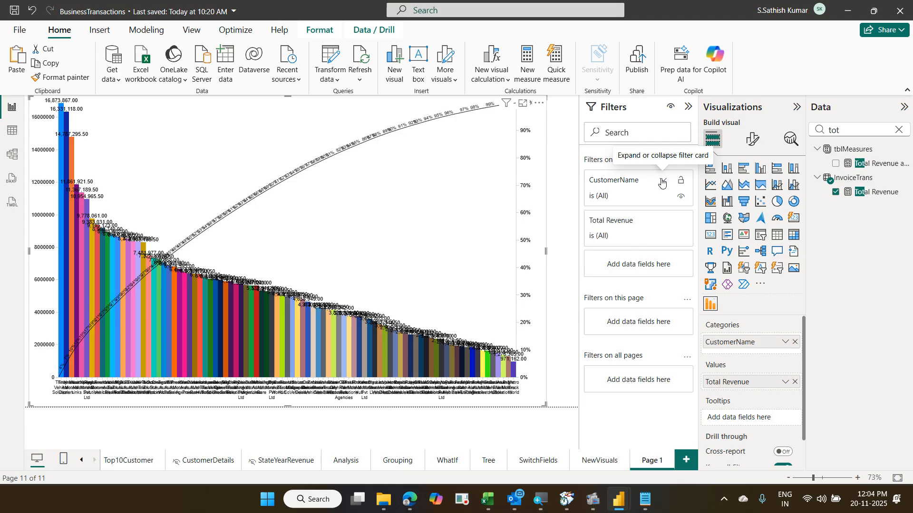
left_click(663, 181)
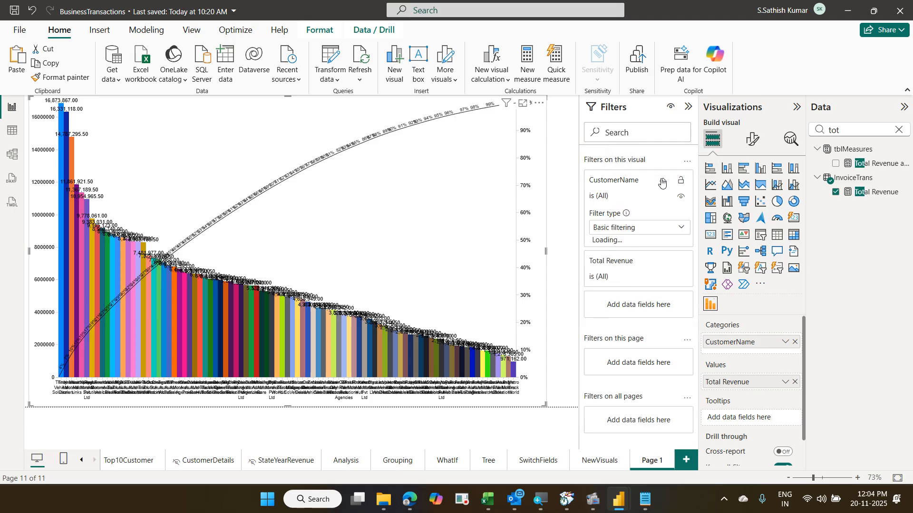
left_click(679, 229)
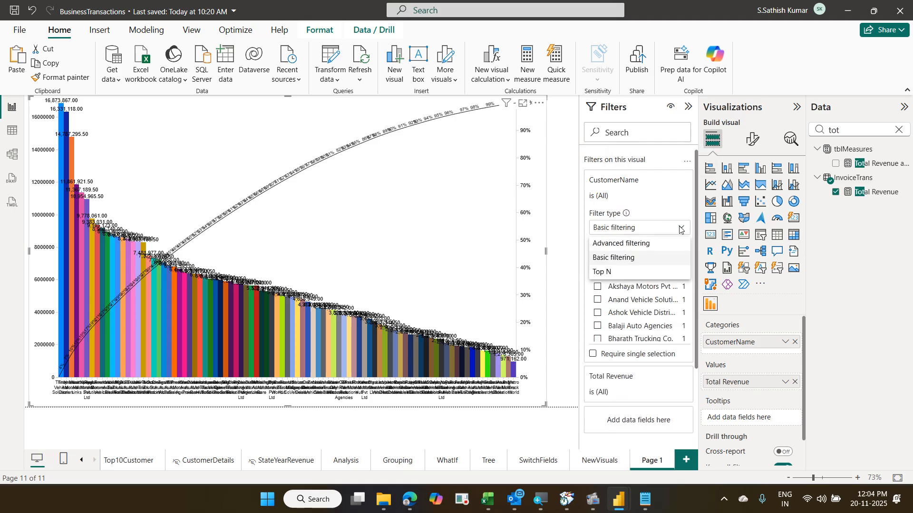
left_click(625, 272)
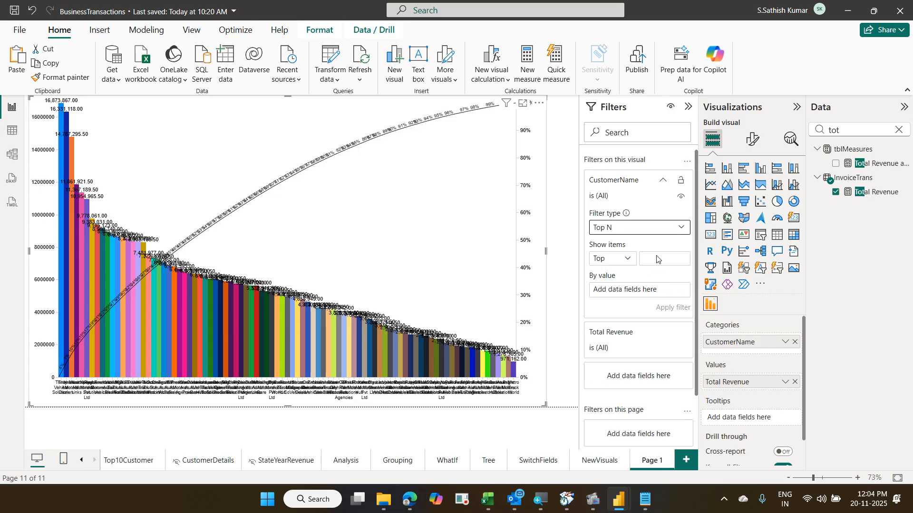
left_click(655, 257)
type("10")
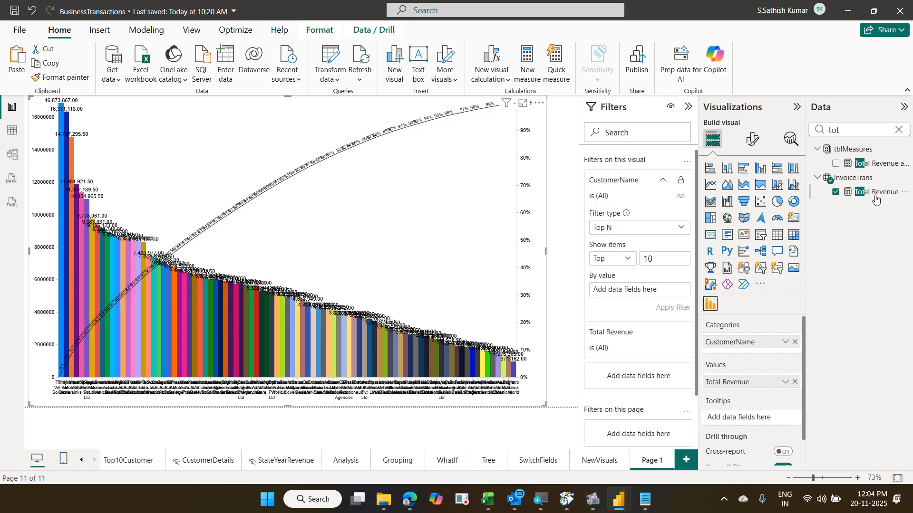
left_click_drag(870, 192, 669, 296)
left_click(675, 306)
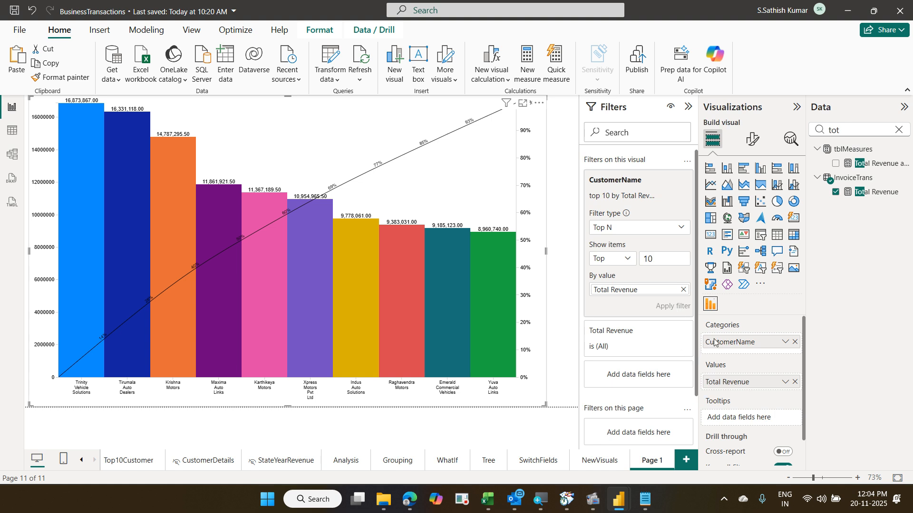
- Reopen the Get more visuals store from the Visualizations pane
left_click(761, 285)
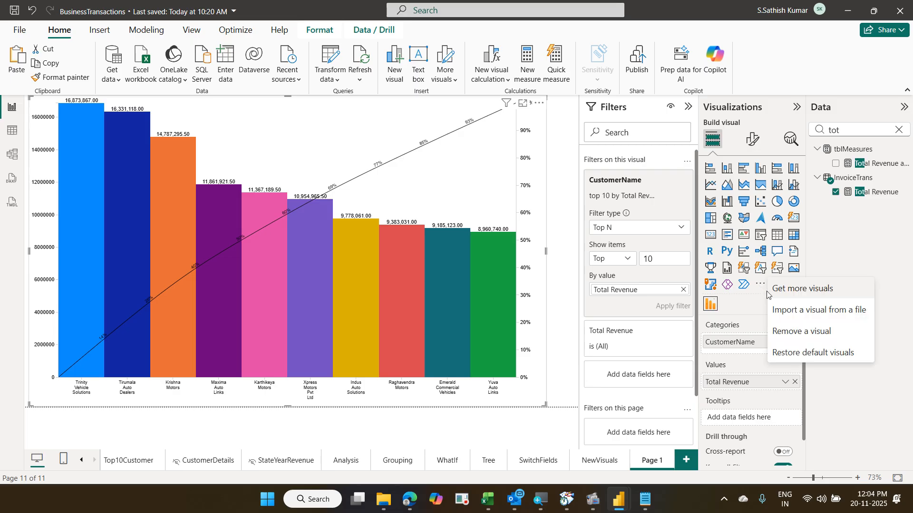
left_click(773, 296)
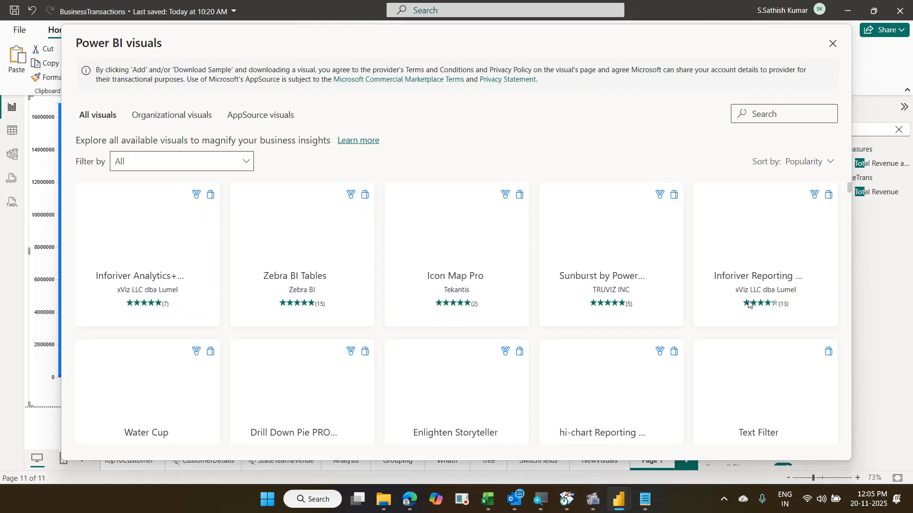
- Close the visuals store and minimize the frozen BusinessTransactions window to reveal the Pareto sample report
left_click(831, 46)
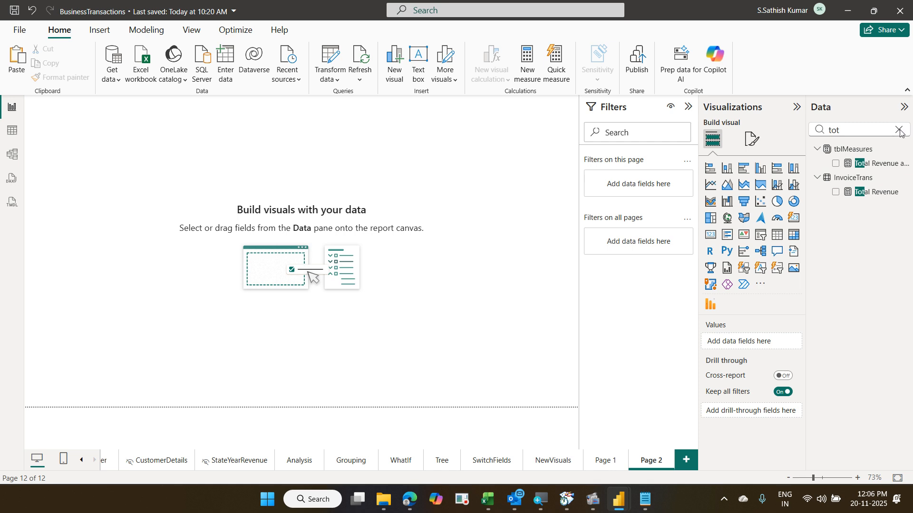
left_click(620, 500)
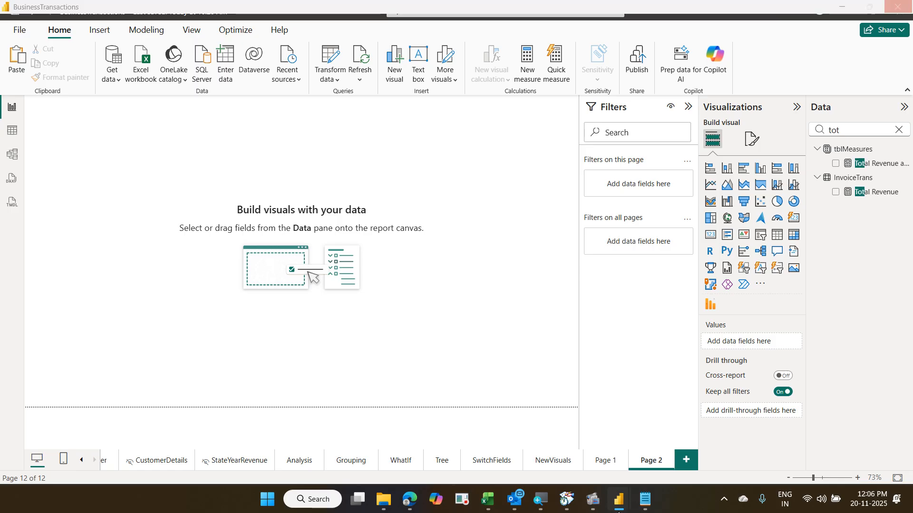
mouse_move(618, 511)
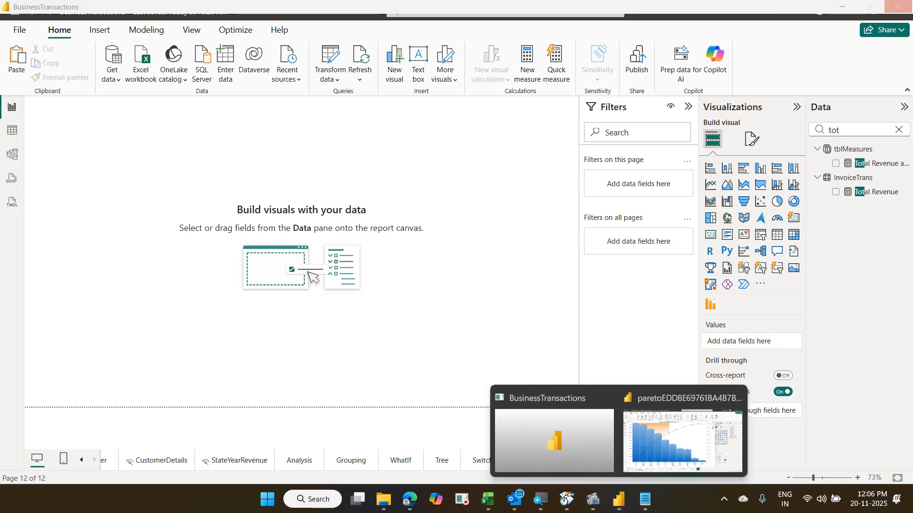
left_click(668, 453)
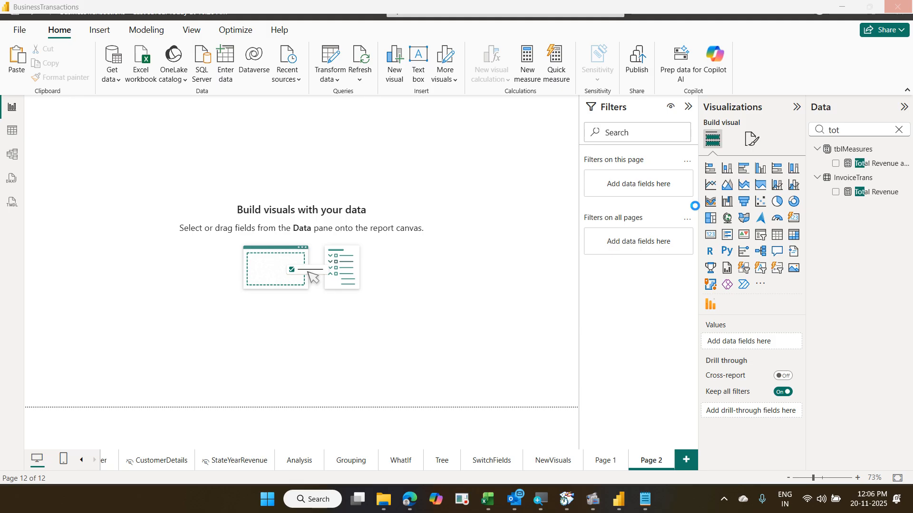
mouse_move(654, 456)
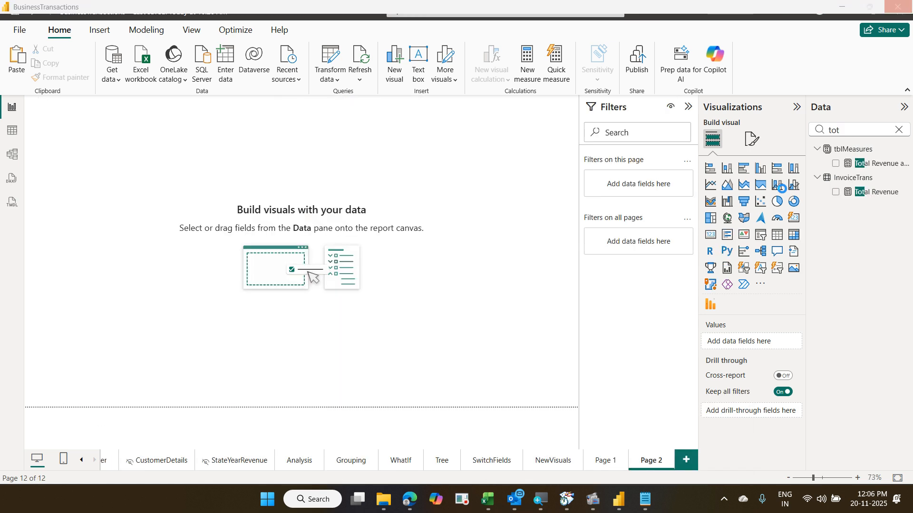
left_click(842, 8)
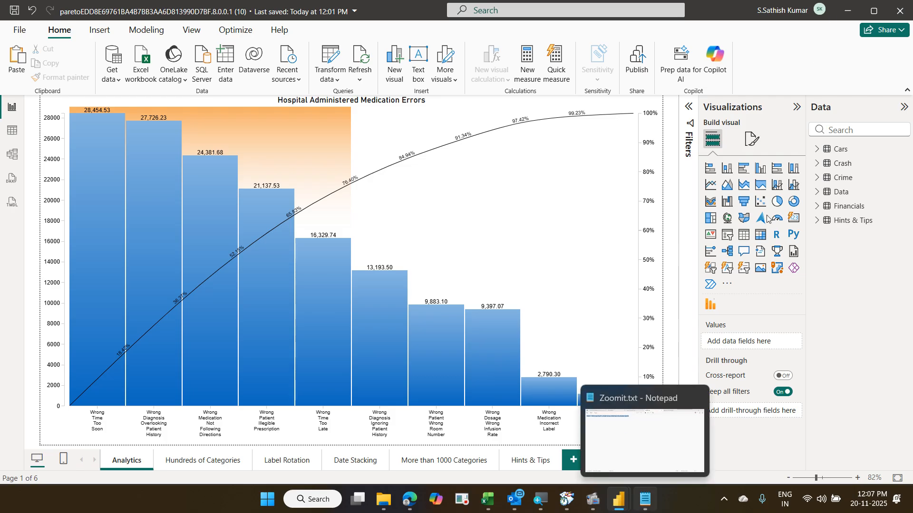
- Bring the frozen BusinessTransactions window back in front of the Pareto sample report
mouse_move(623, 494)
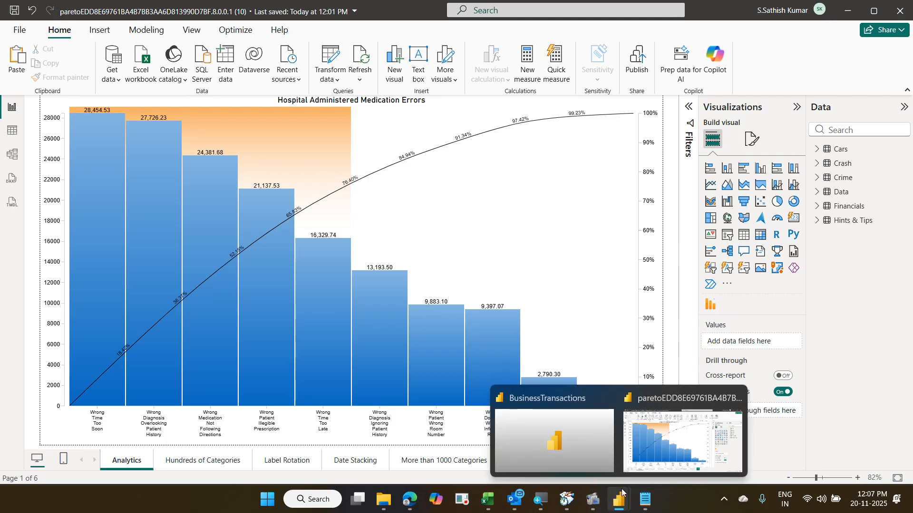
left_click(645, 450)
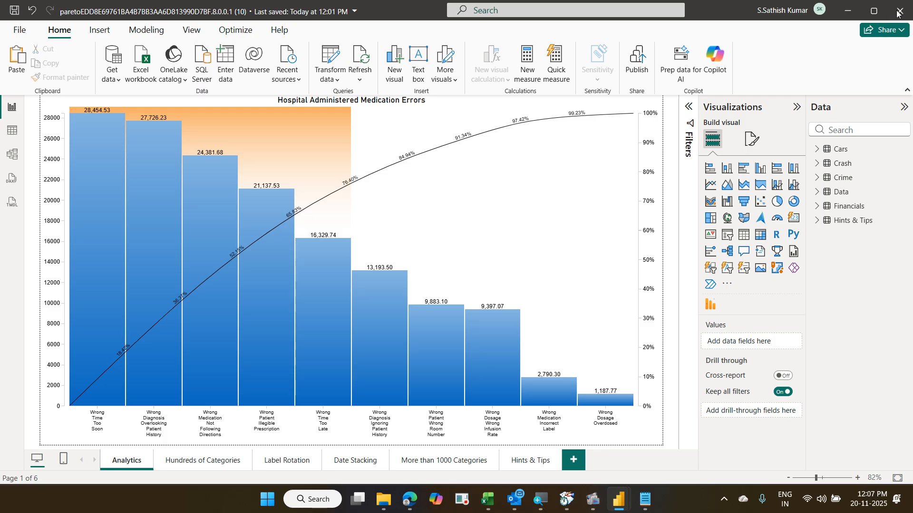
mouse_move(619, 505)
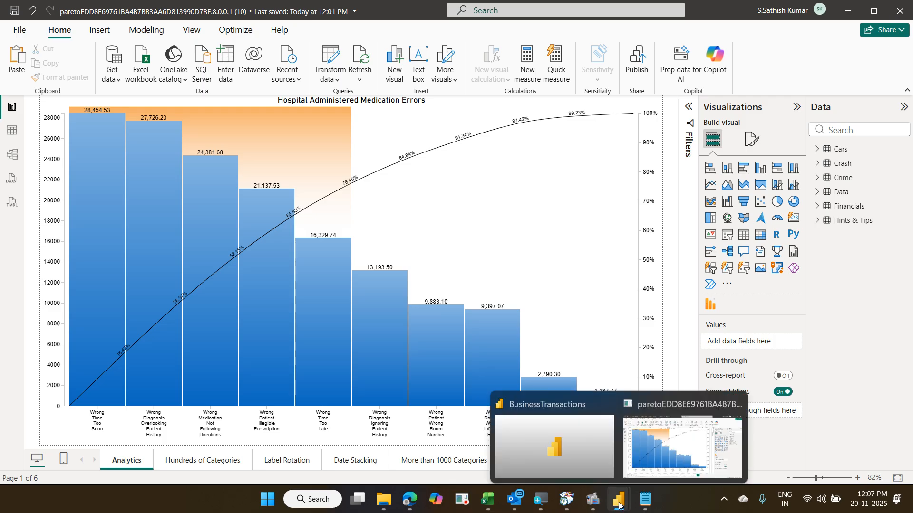
left_click(568, 467)
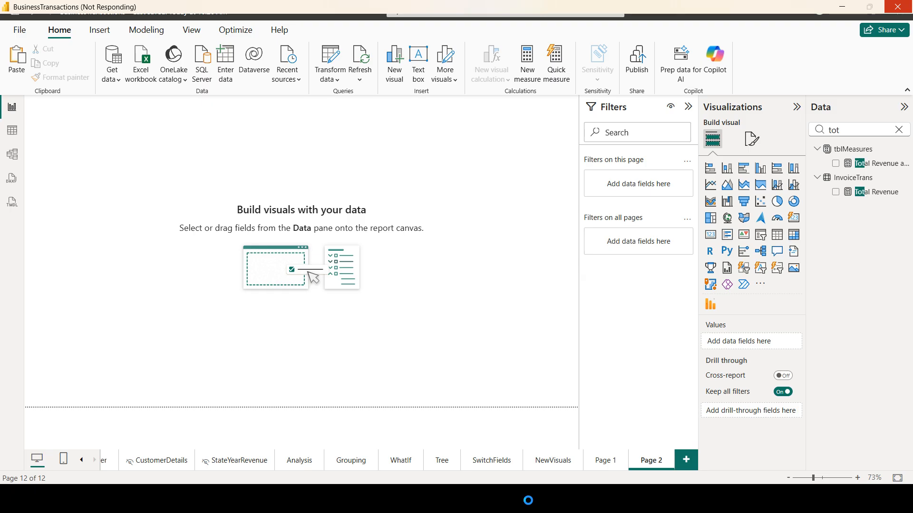
- Force-close the hung BusinessTransactions window with 'Close the program'
left_click(902, 10)
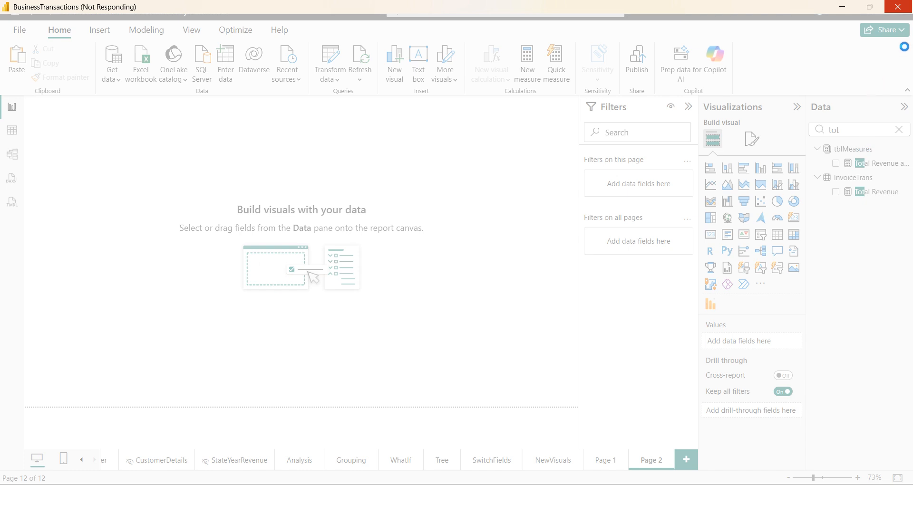
left_click(895, 7)
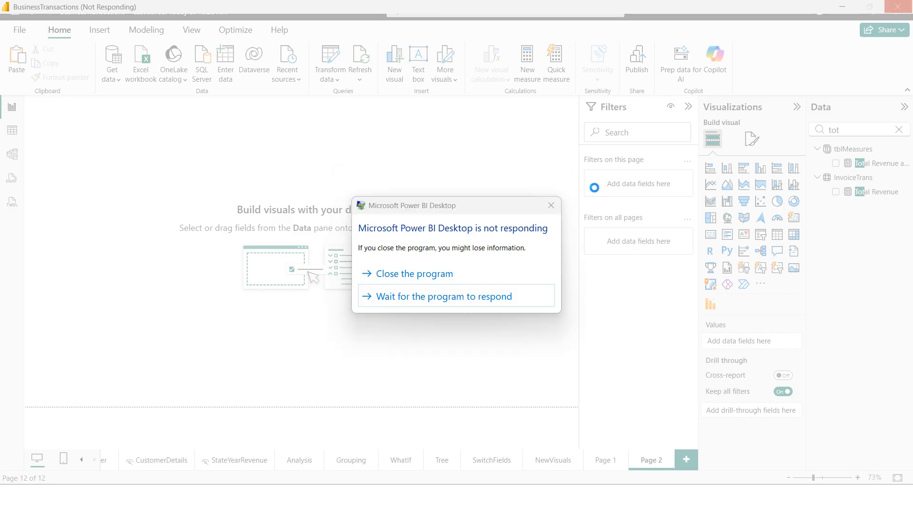
left_click(460, 274)
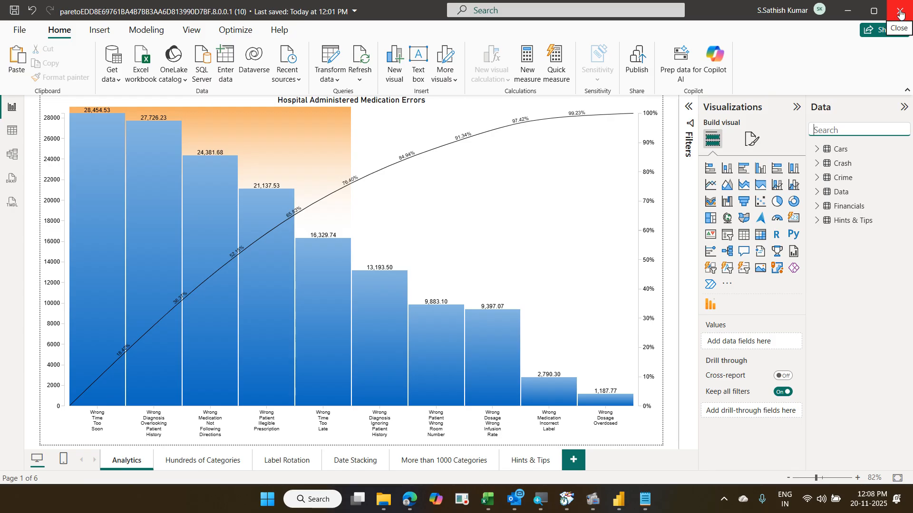
- Close the Pareto sample with Don't save, choosing 'Yes, I want to view the files later'
left_click(900, 15)
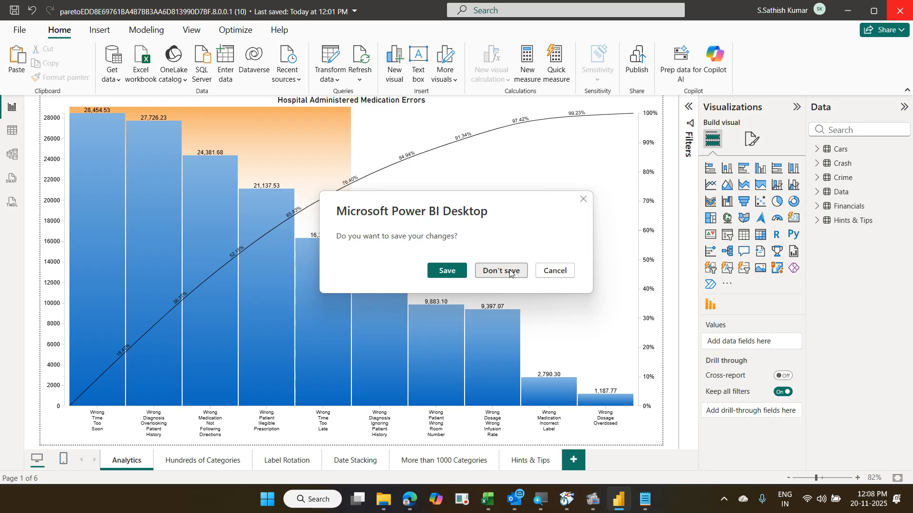
left_click(510, 271)
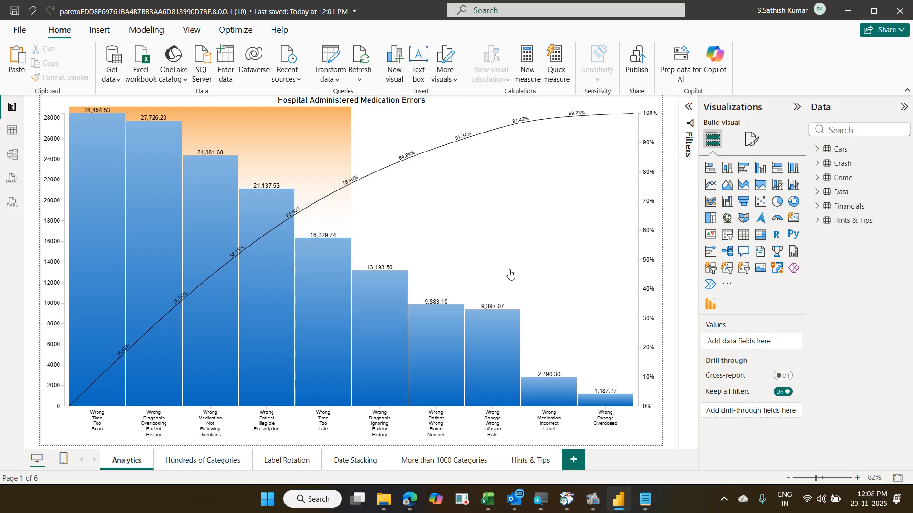
left_click(899, 11)
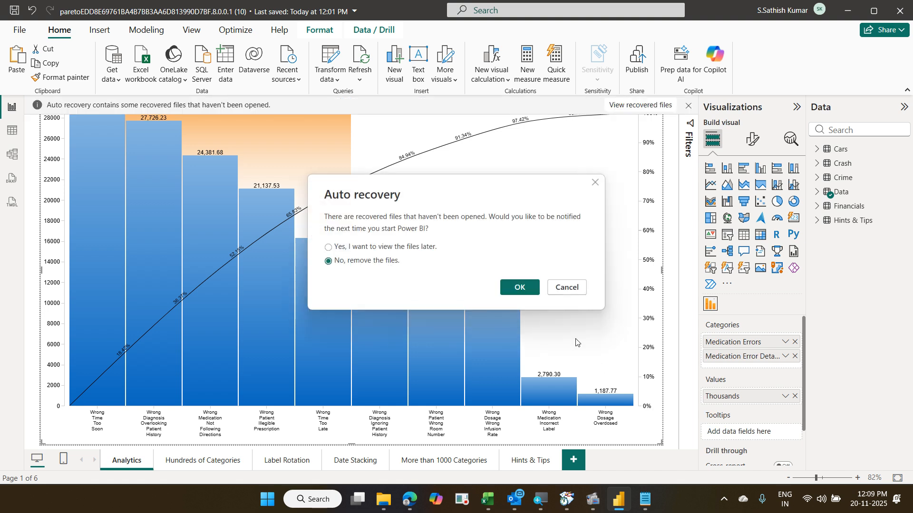
left_click(410, 252)
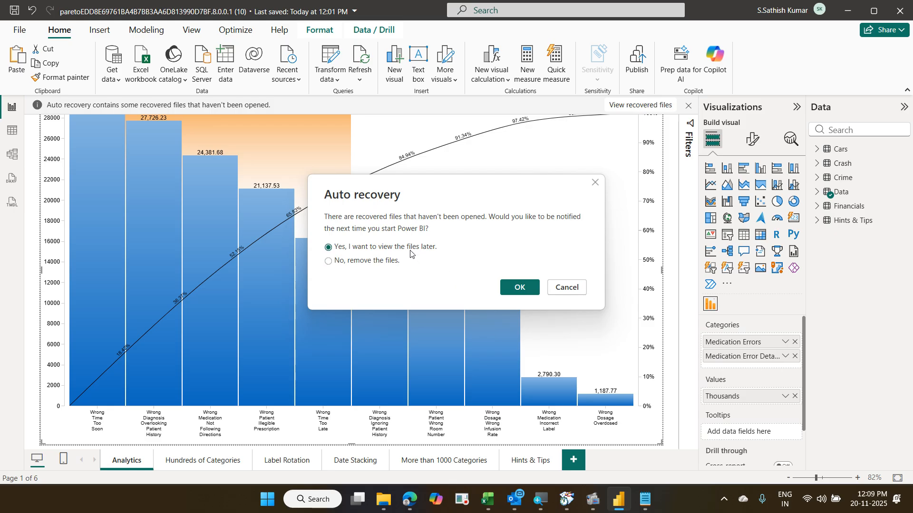
left_click(505, 288)
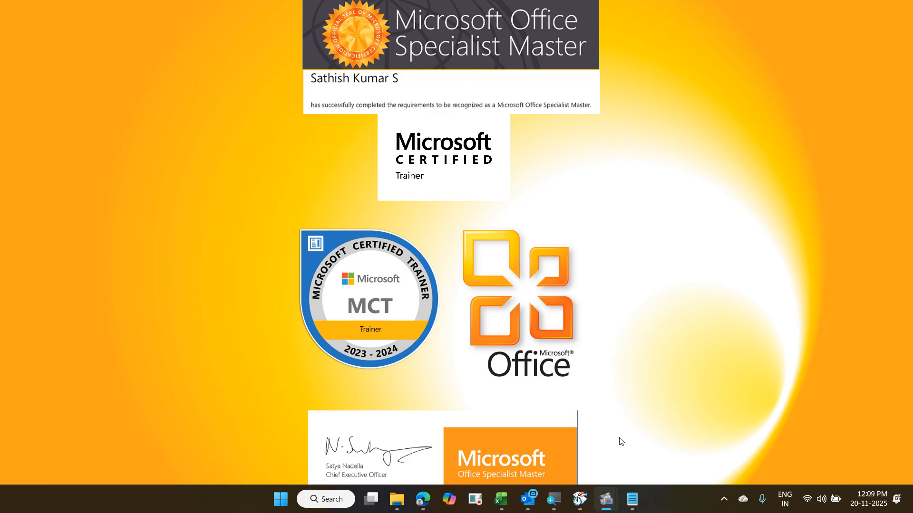
- Close the Zoomit notes in Notepad and relaunch Power BI Desktop from the Start menu
mouse_move(632, 499)
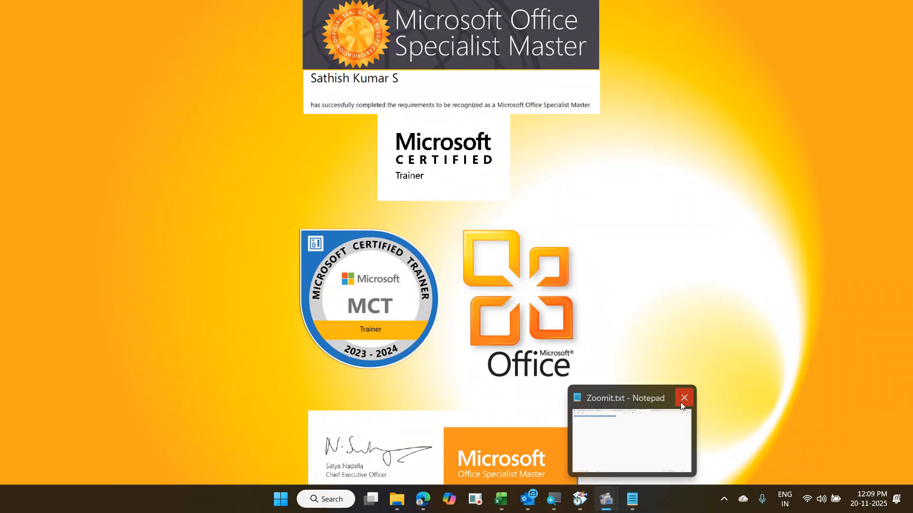
left_click(682, 404)
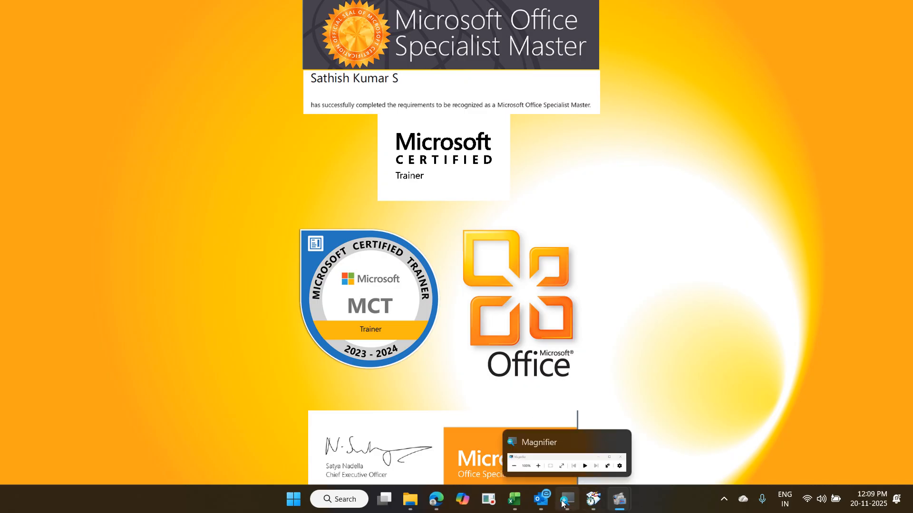
left_click(293, 499)
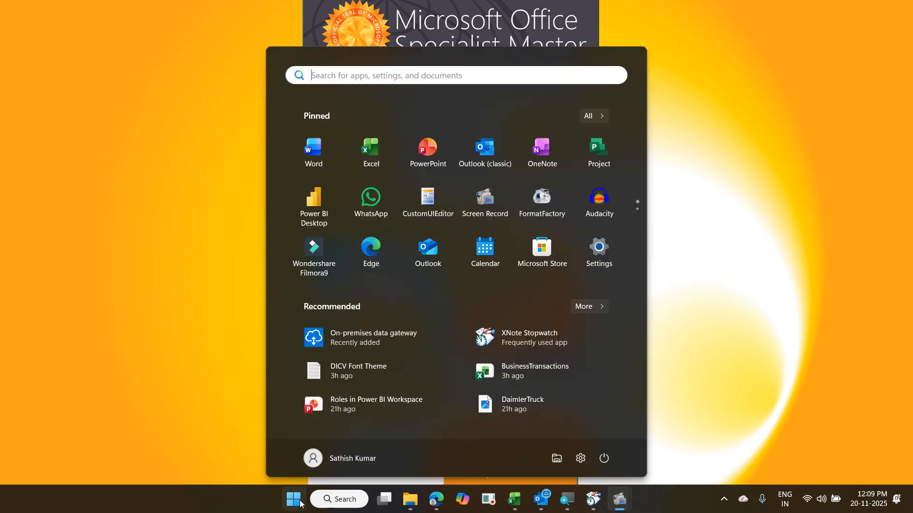
left_click(320, 226)
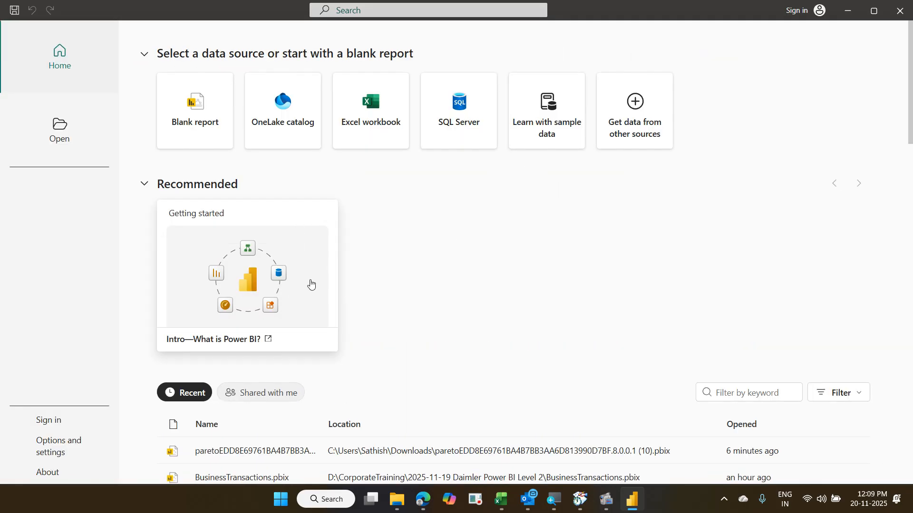
- Open BusinessTransactions.pbix from the Home page's Recent files list
scroll(271, 421, "down", 3)
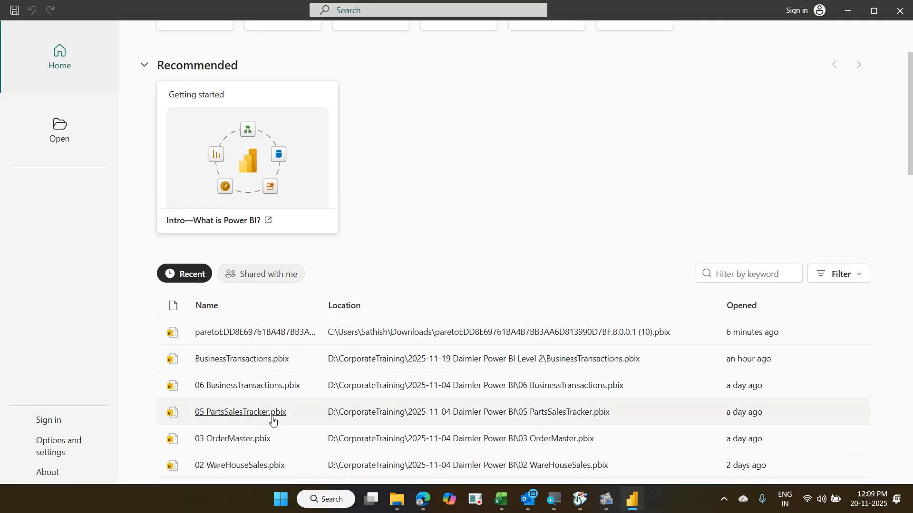
left_click(258, 365)
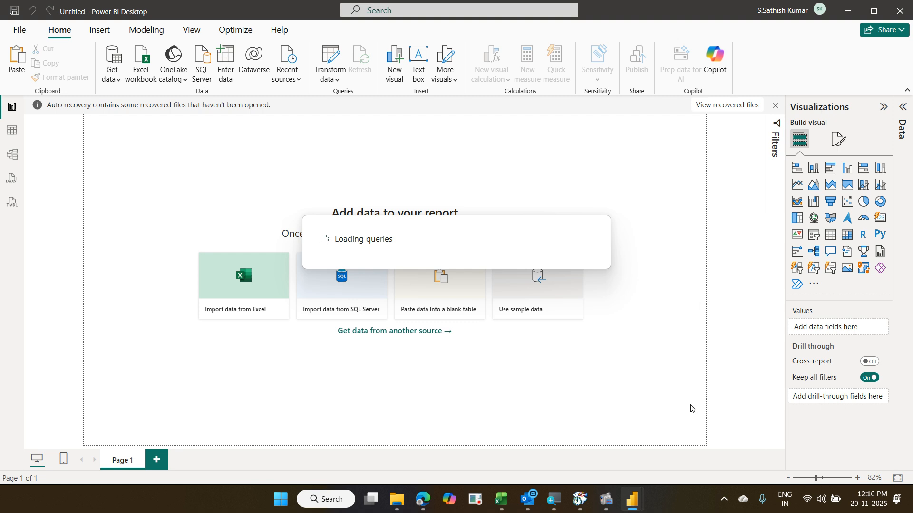
- Close the stray Excel window and open BusinessTransactions (Recovered).pbix from the recovered files
mouse_move(503, 508)
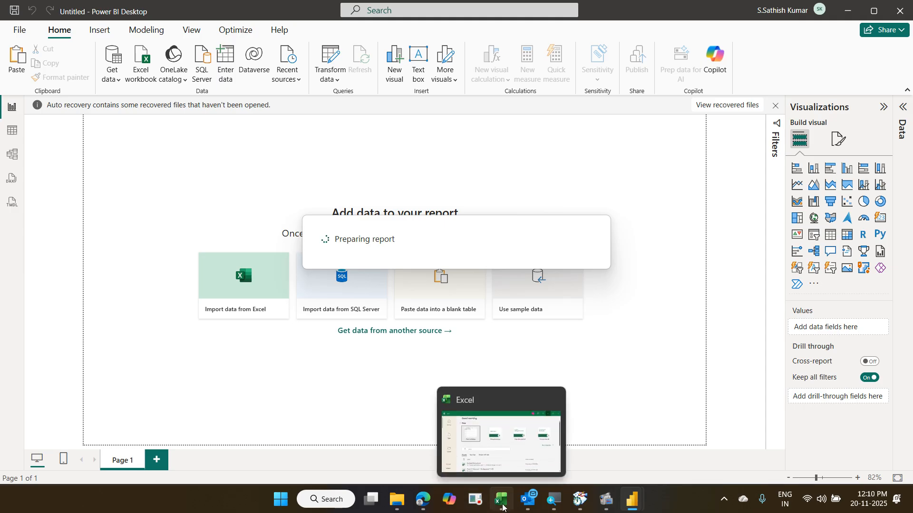
left_click(525, 401)
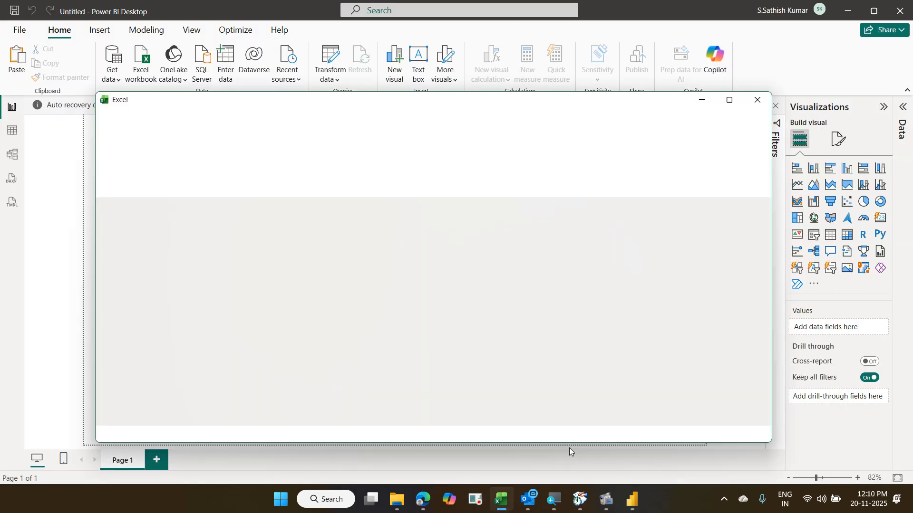
left_click(756, 110)
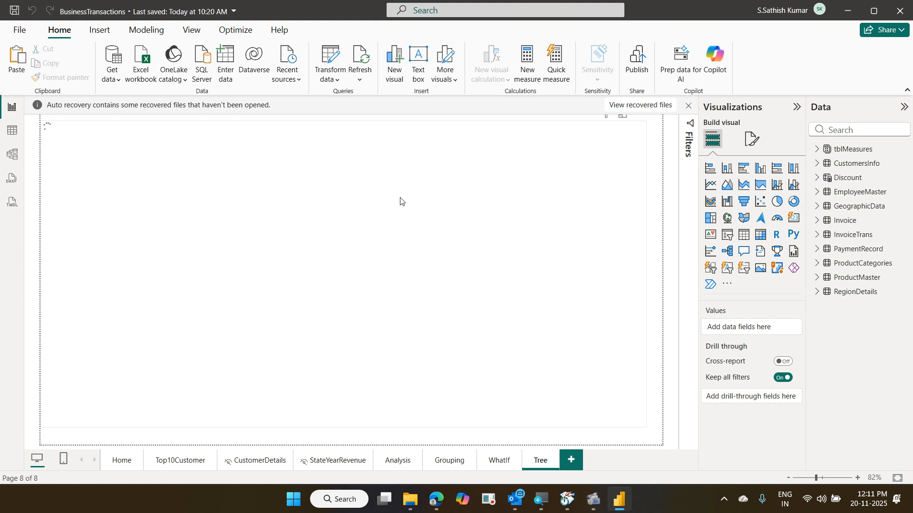
left_click(640, 107)
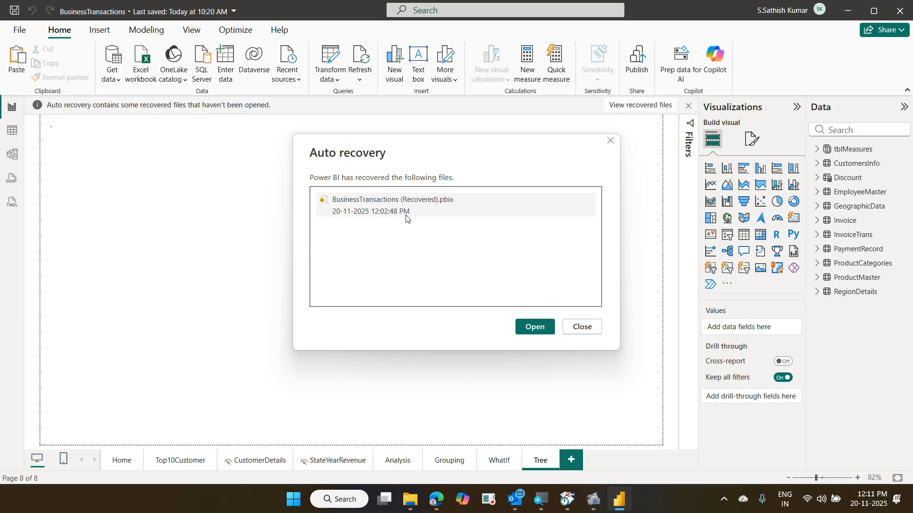
left_click(539, 328)
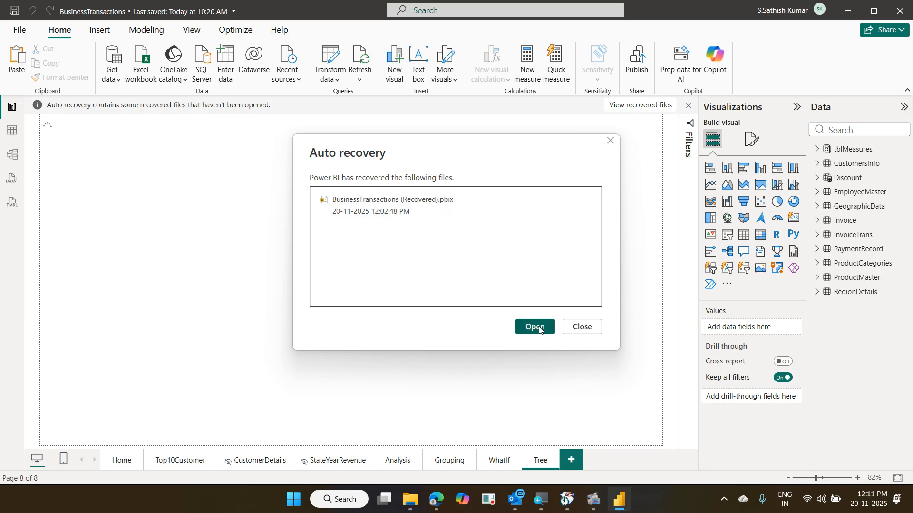
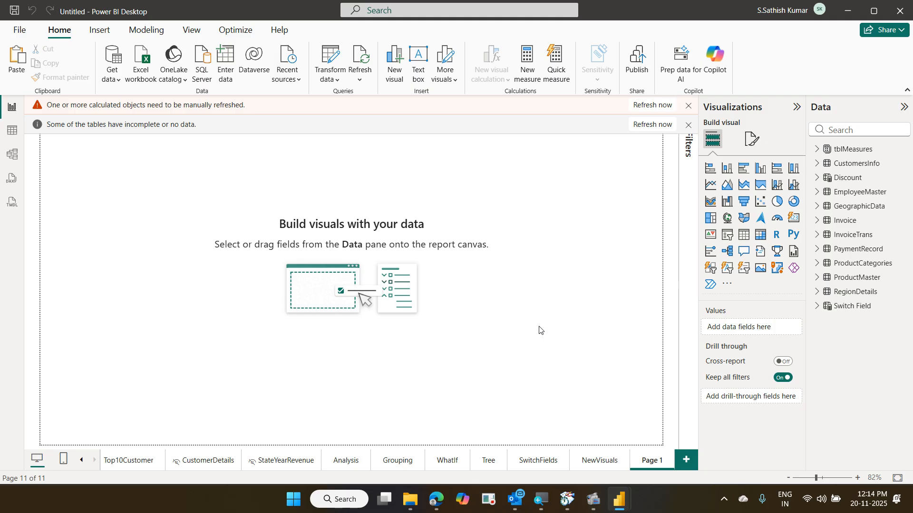
- Dismiss both notification bars and delete the empty Page 1 after confirming
left_click(688, 126)
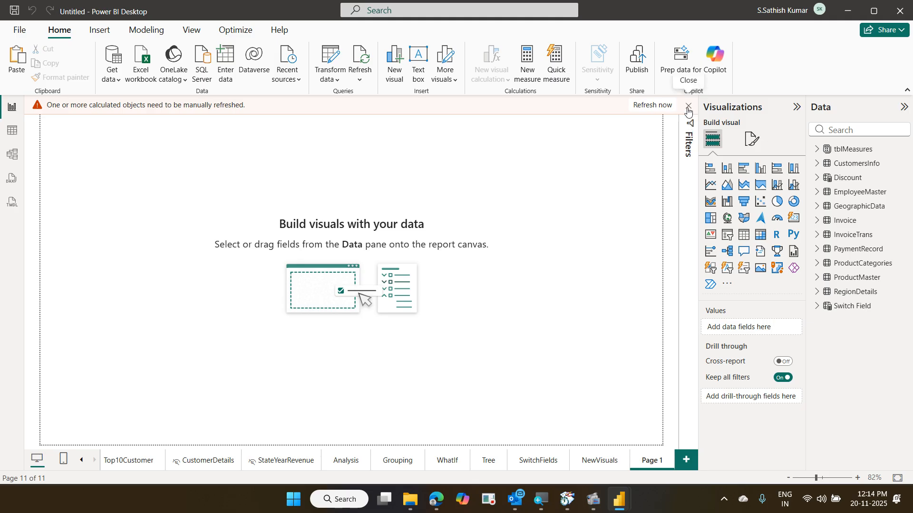
left_click(688, 105)
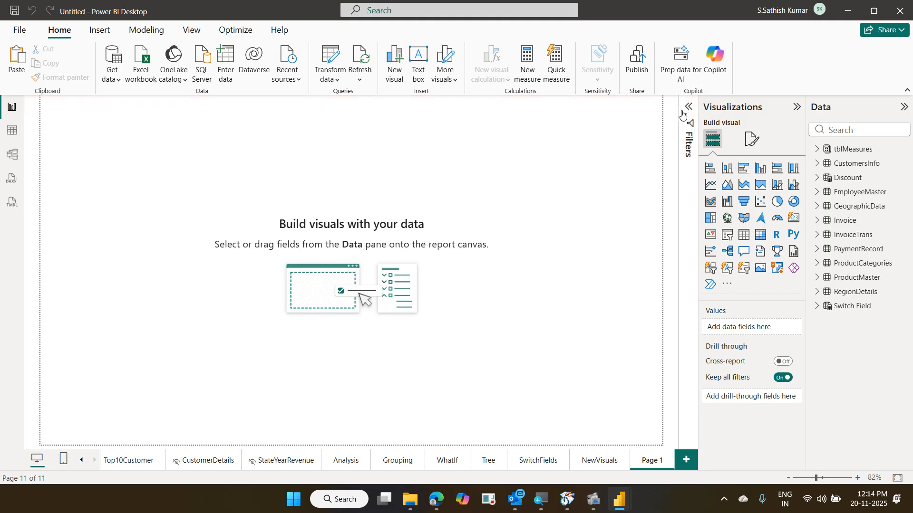
right_click(648, 462)
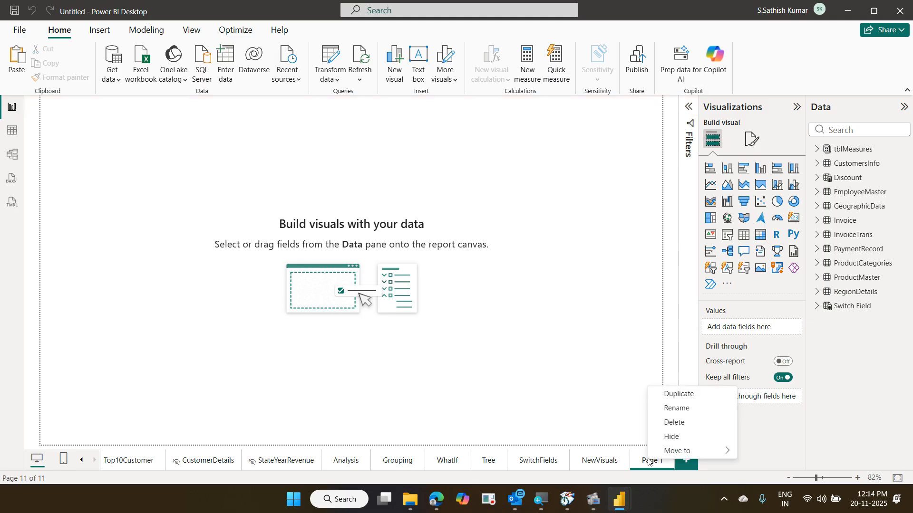
left_click(681, 423)
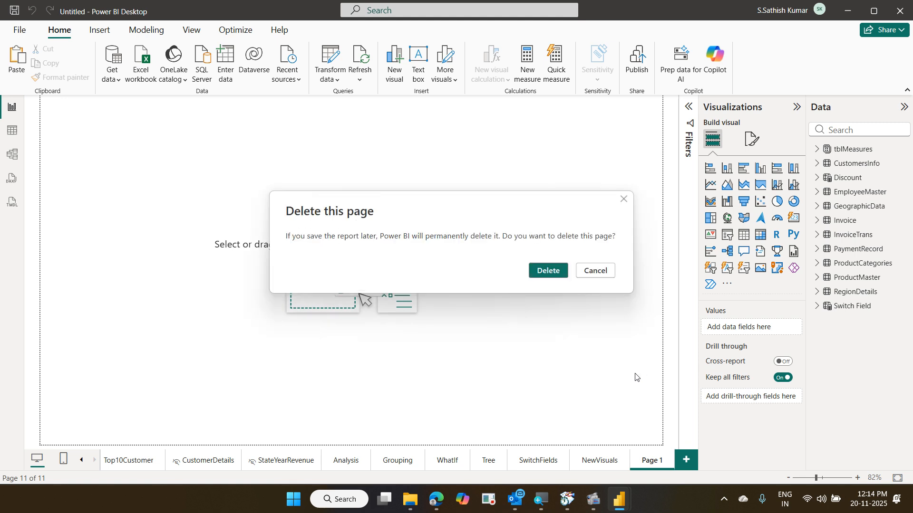
left_click(549, 271)
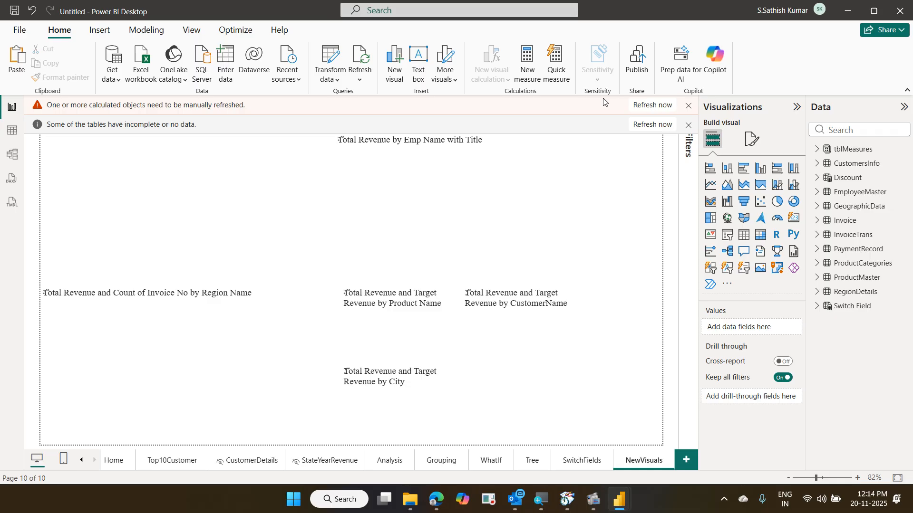
- Dismiss the manual-refresh and incomplete-data notices and switch to the Home page
left_click(668, 102)
left_click(688, 105)
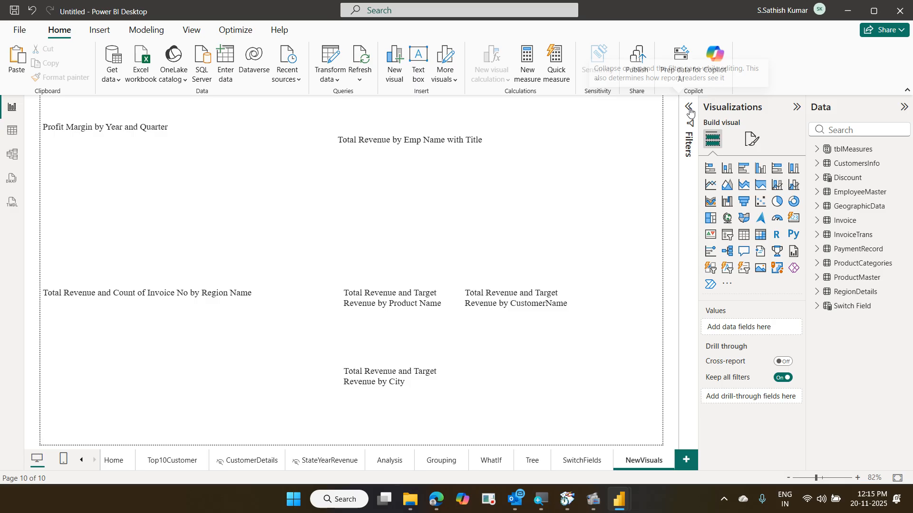
left_click(113, 460)
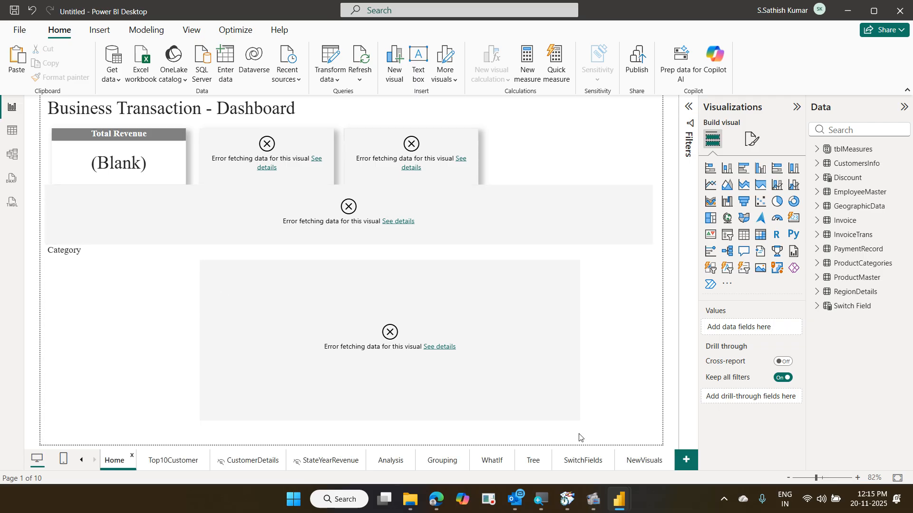
- Switch to the BusinessTransactions report window and show its Home dashboard page
mouse_move(616, 506)
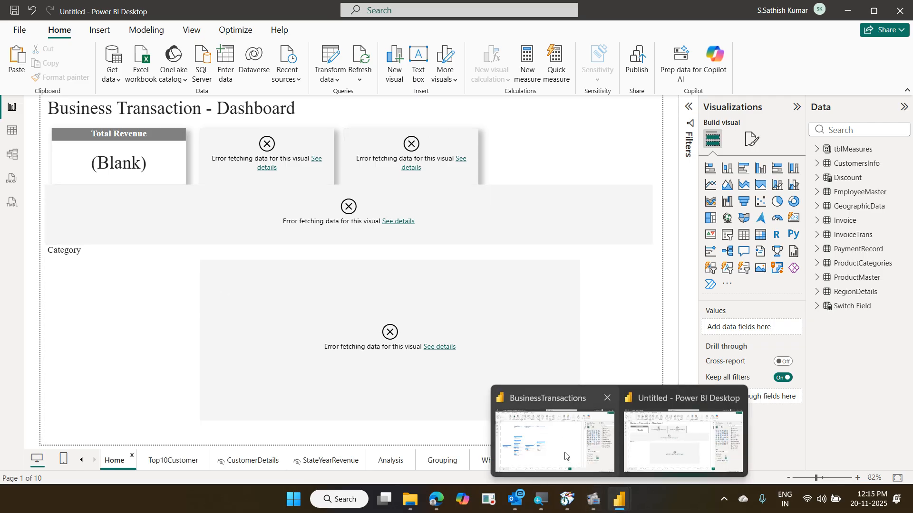
left_click(520, 452)
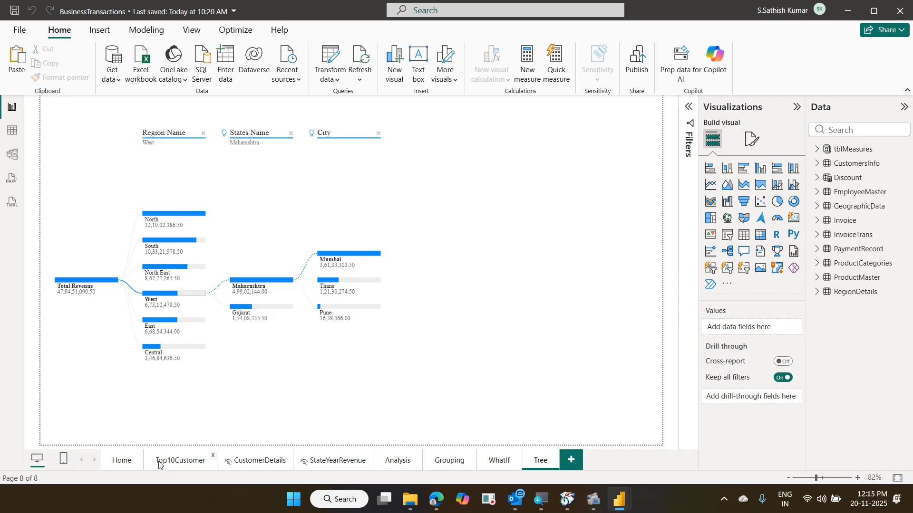
left_click(121, 461)
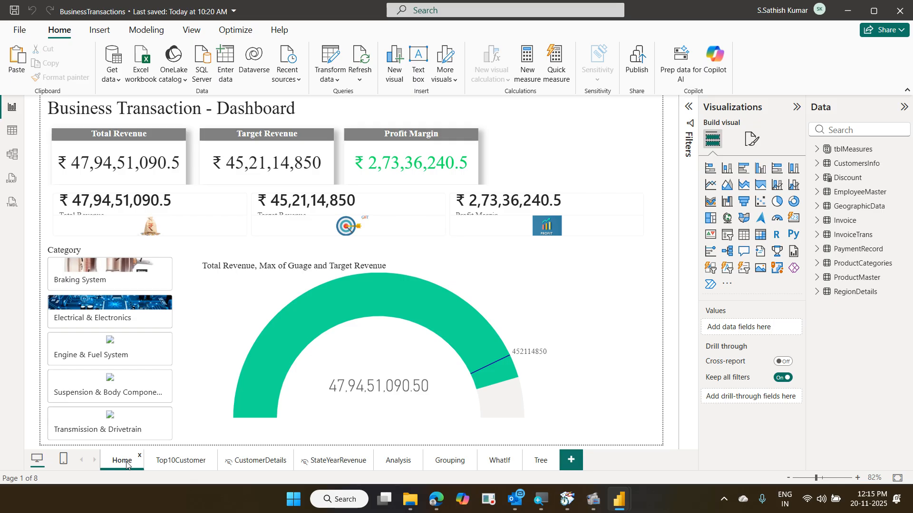
mouse_move(295, 347)
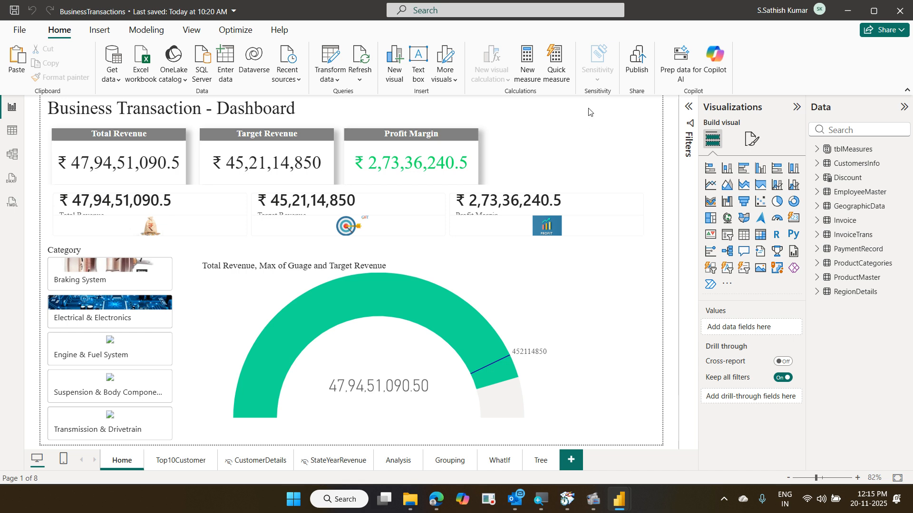
- Place a new slicer at the Home page's top-right corner, filtering by Invoice Date
left_click(726, 236)
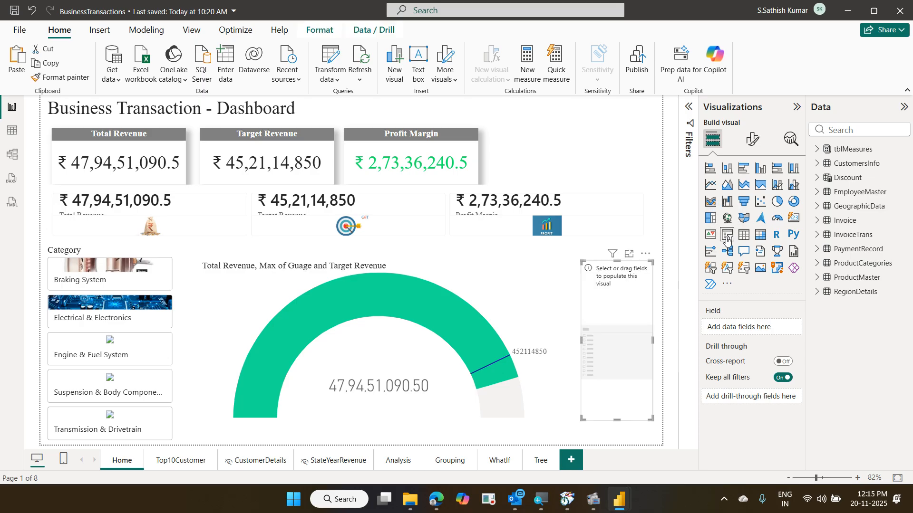
left_click_drag(631, 338, 633, 178)
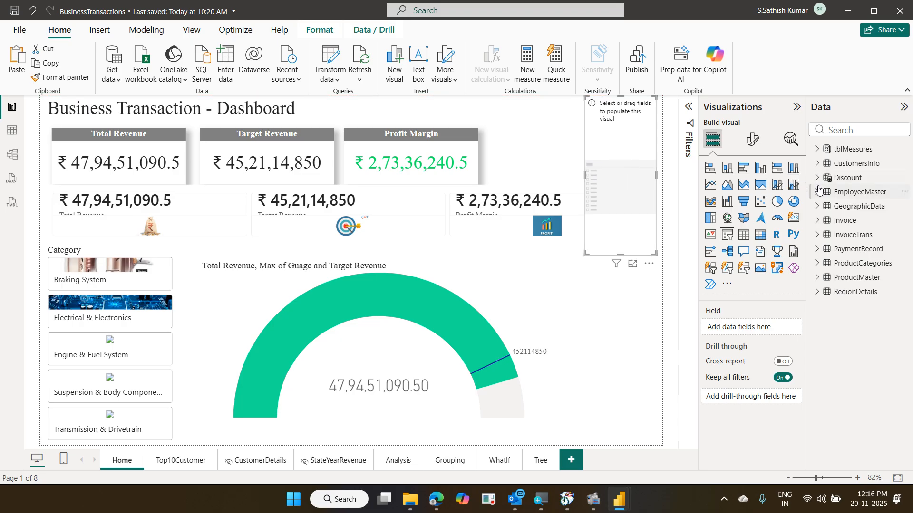
left_click(816, 222)
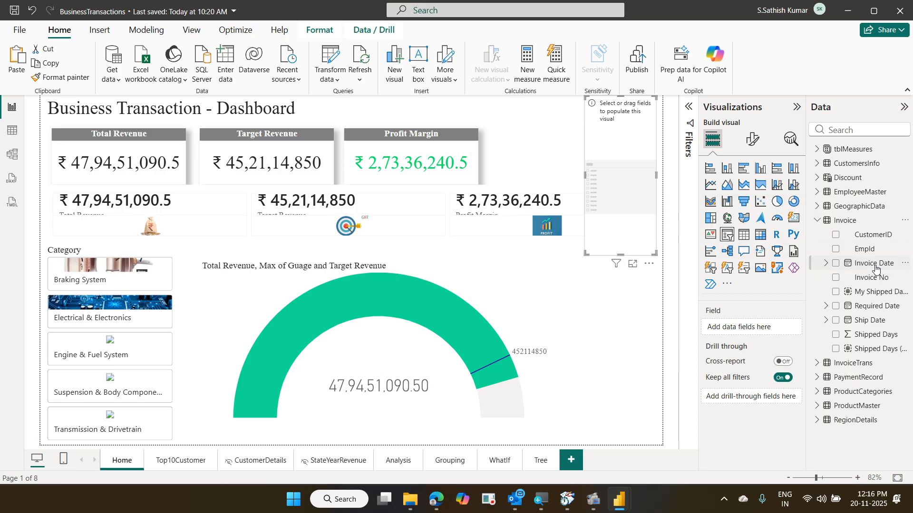
left_click_drag(877, 265, 758, 332)
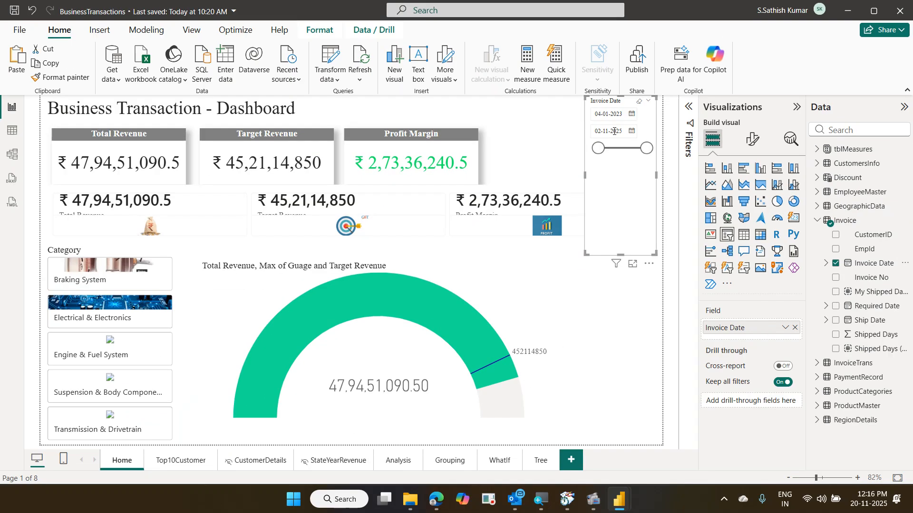
left_click(752, 149)
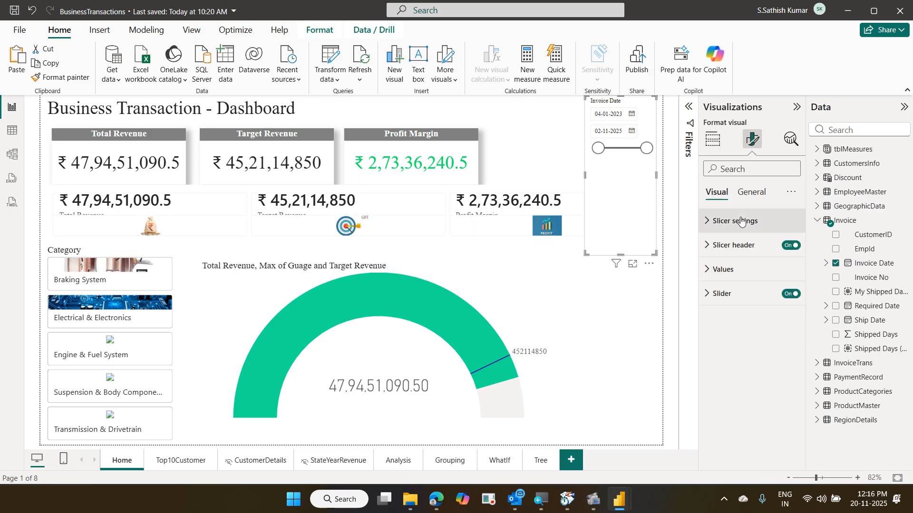
left_click(741, 221)
left_click(756, 282)
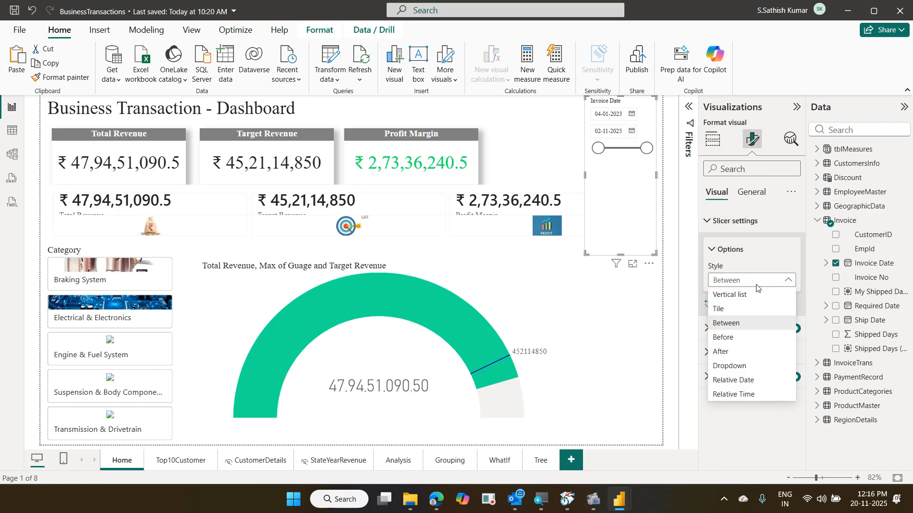
left_click(772, 213)
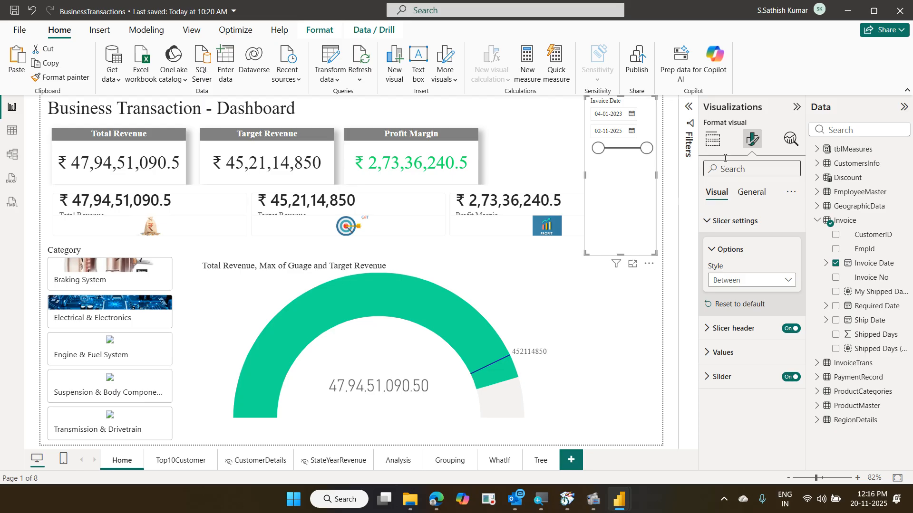
left_click(712, 138)
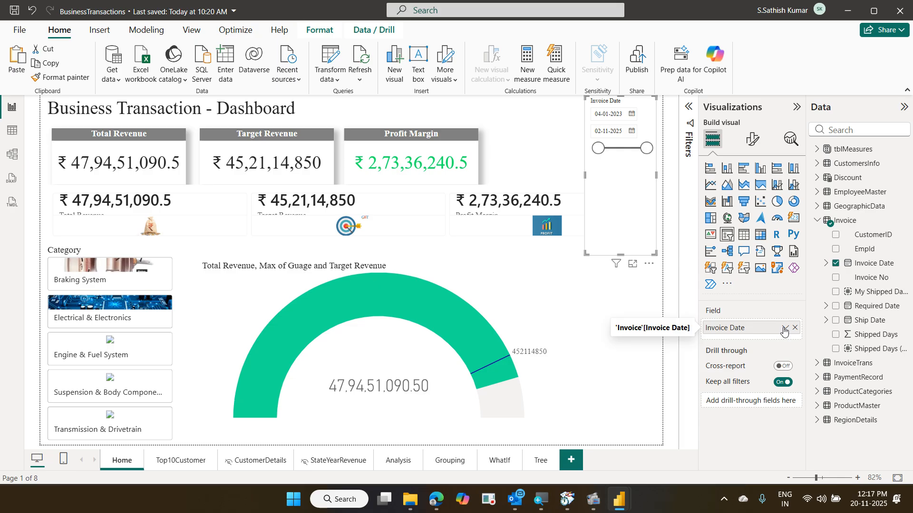
- Switch Invoice Date to its Date Hierarchy, make the slicer wider and shorter, and drop Day
left_click(784, 329)
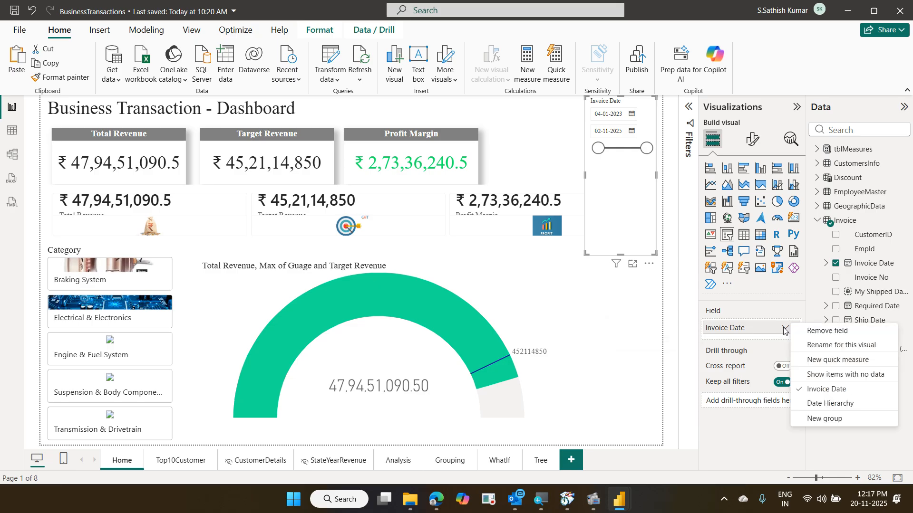
left_click(831, 405)
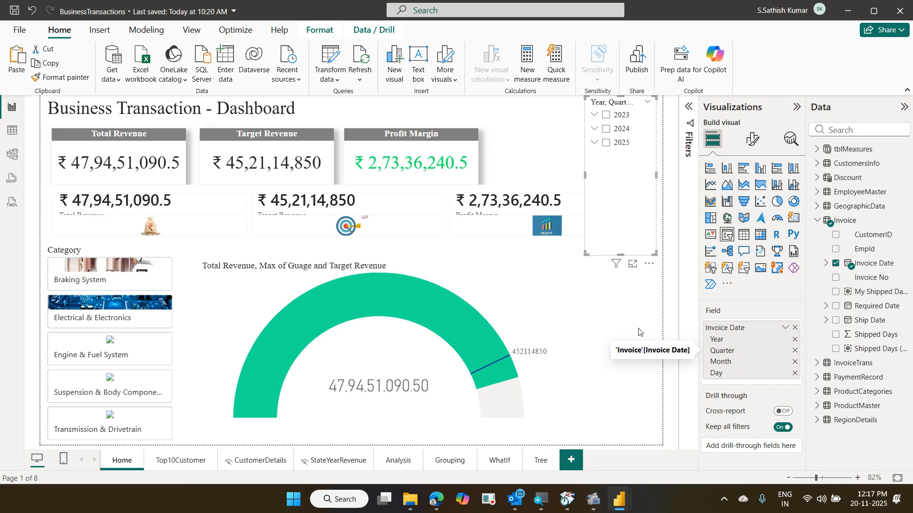
left_click_drag(585, 253, 518, 162)
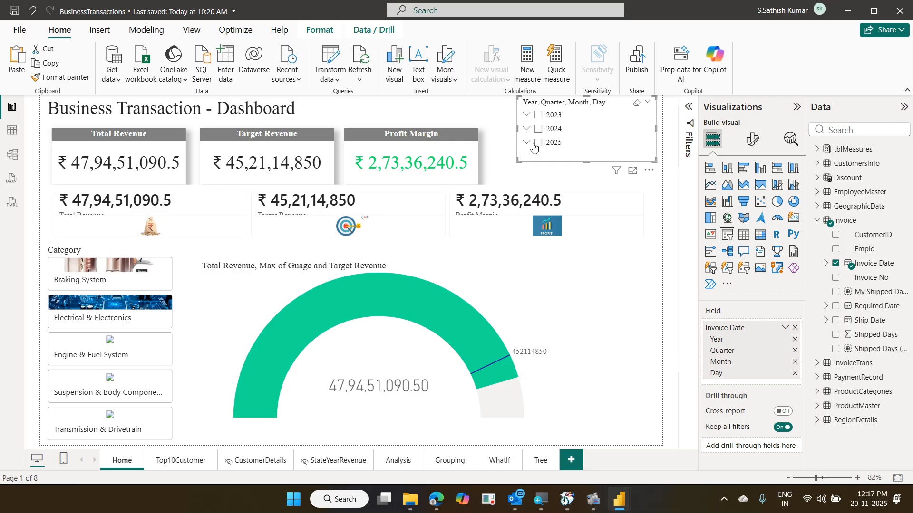
left_click(784, 328)
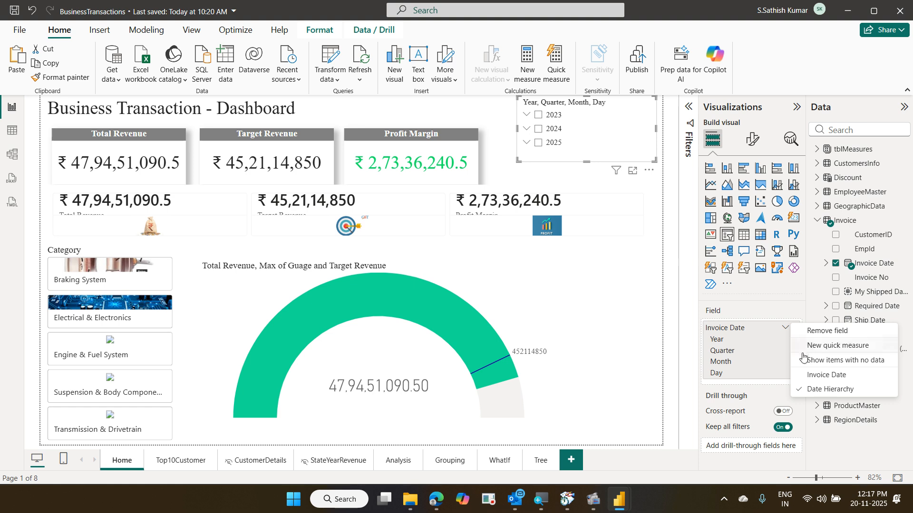
left_click(776, 311)
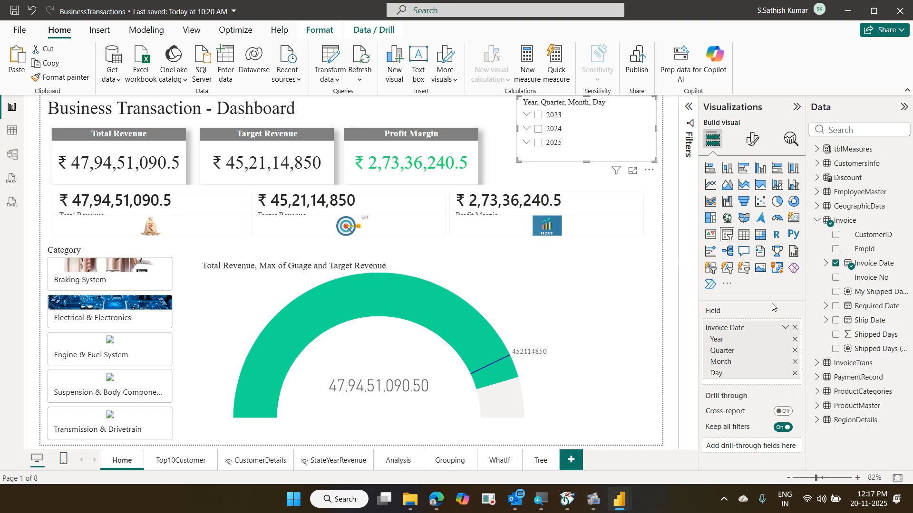
left_click(795, 374)
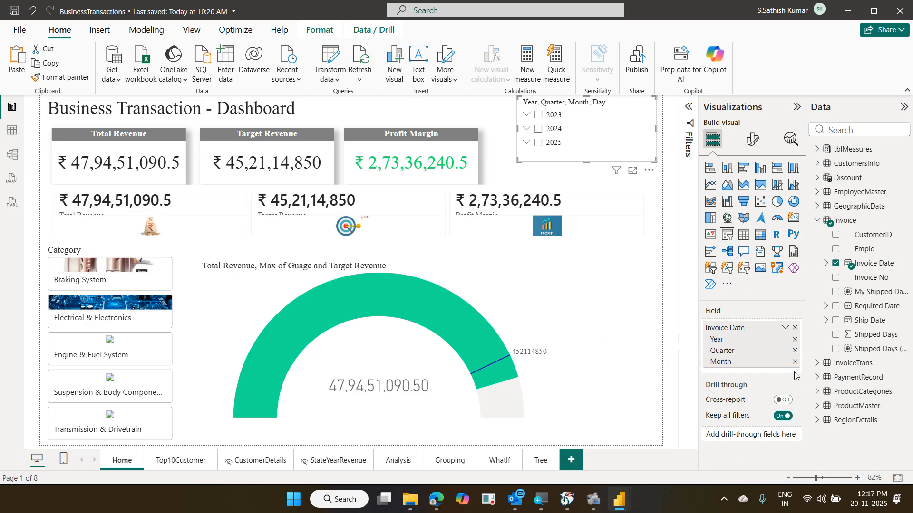
- Expand 2023 and Qtr 1 in the slicer to view quarters and months, then collapse them
left_click(525, 115)
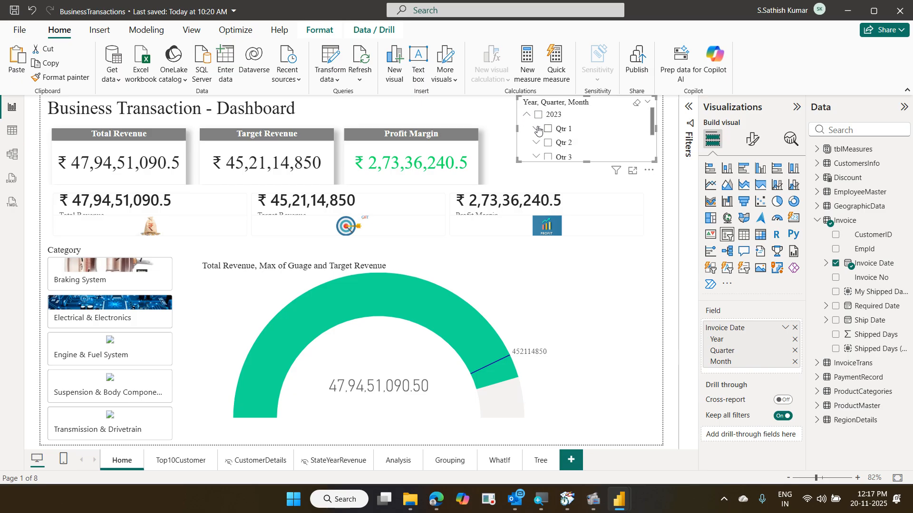
left_click(537, 129)
left_click(538, 130)
left_click(528, 117)
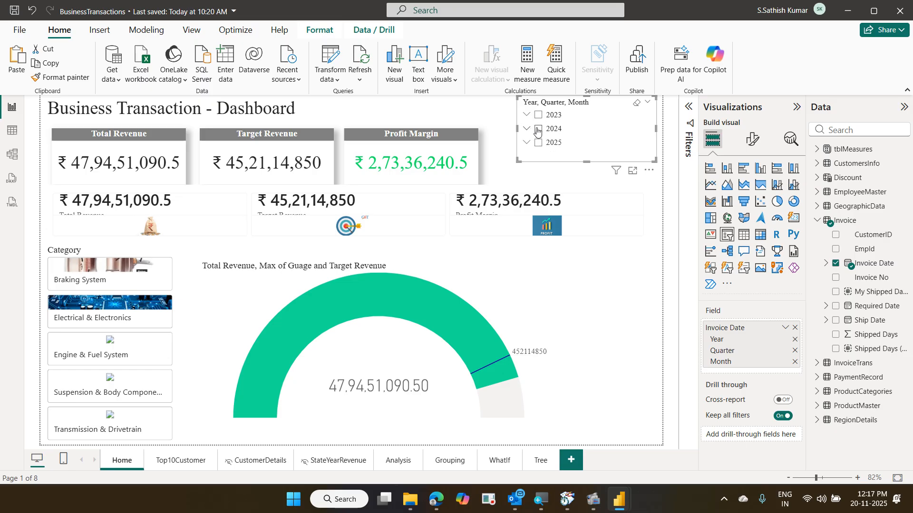
- Filter the dashboard to 2023, check the 2024 totals, then return to 2023
left_click(538, 116)
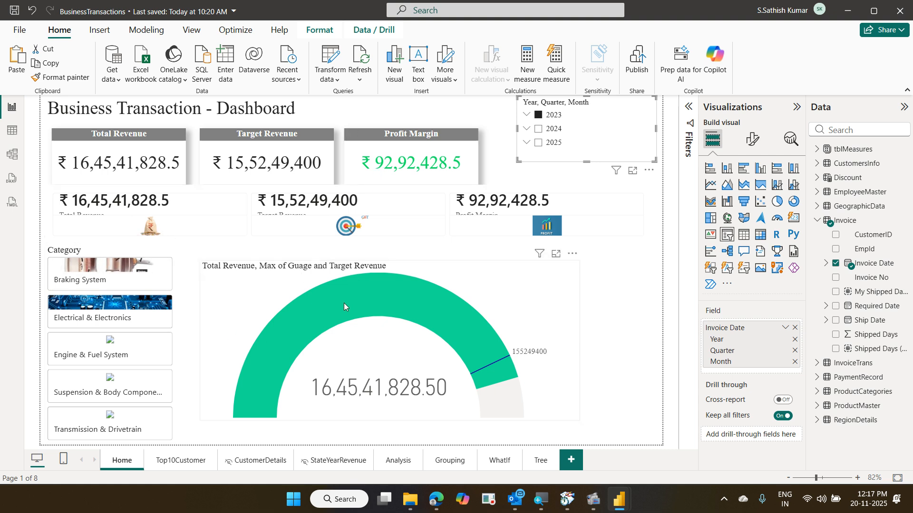
left_click(538, 129)
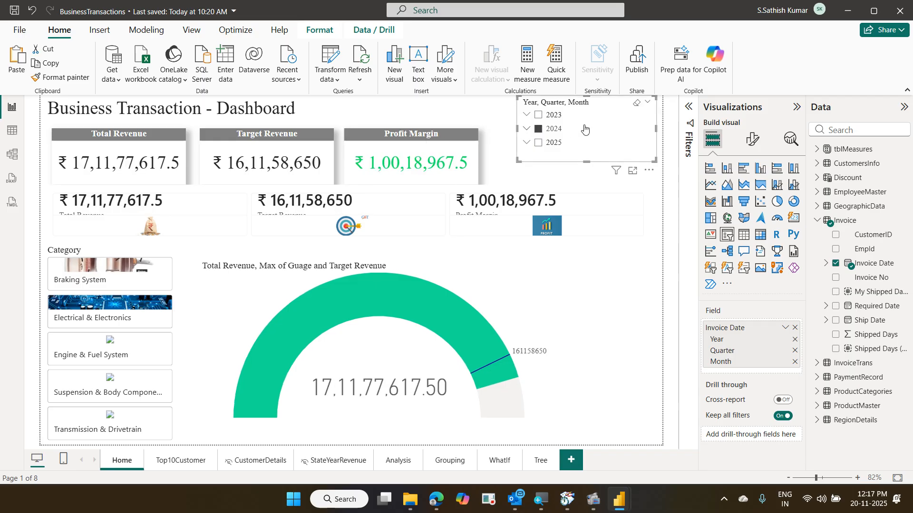
left_click(539, 115)
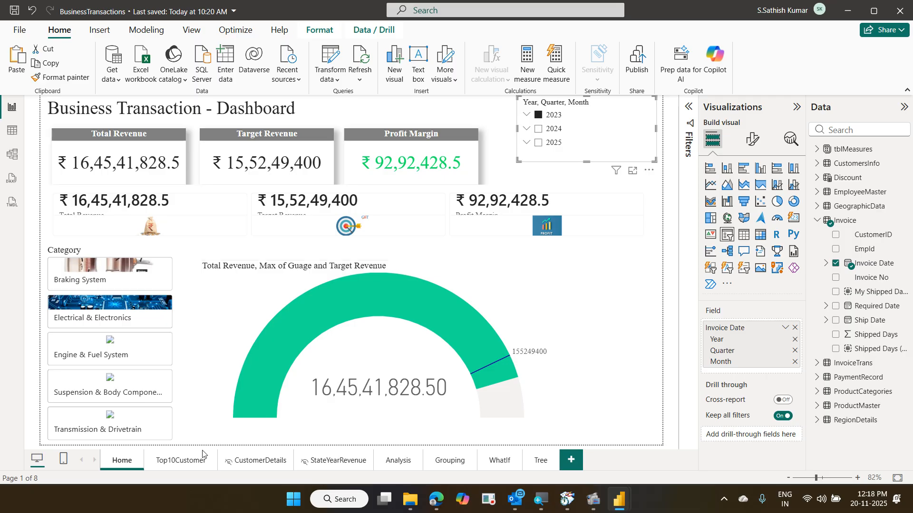
left_click(194, 461)
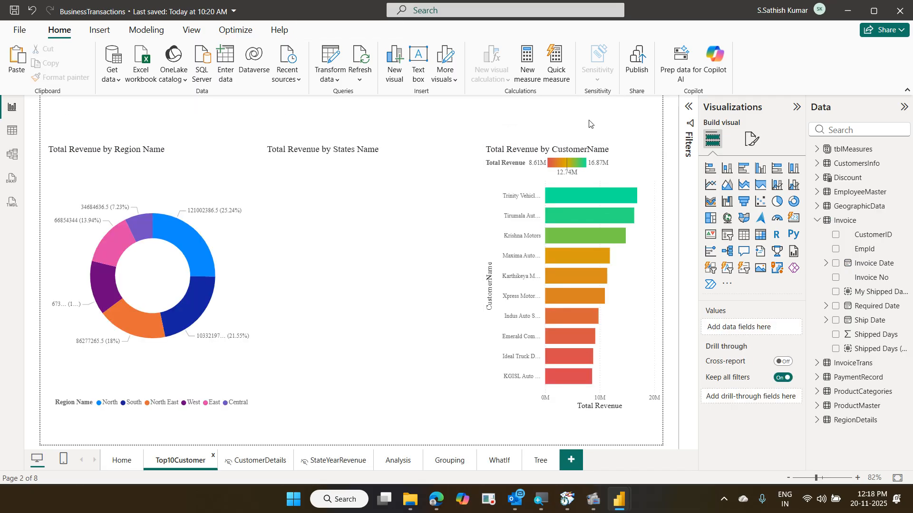
left_click(403, 461)
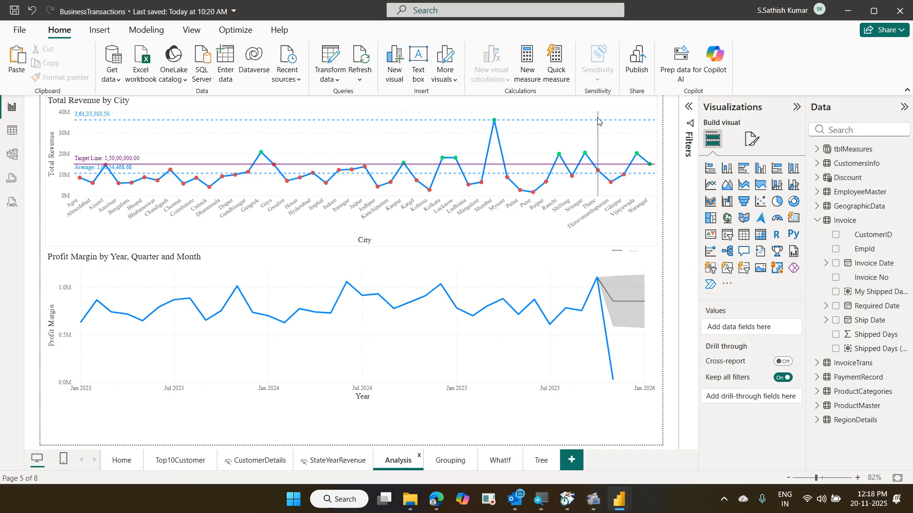
left_click(457, 462)
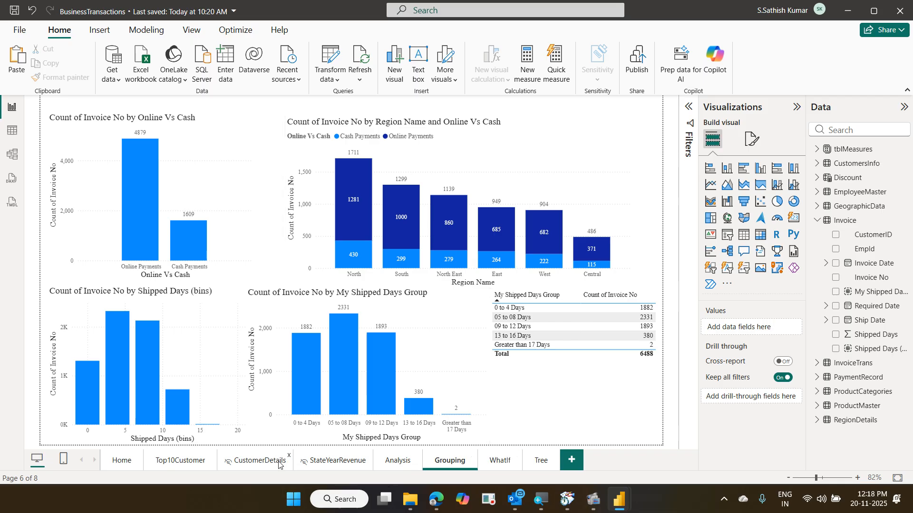
left_click(259, 461)
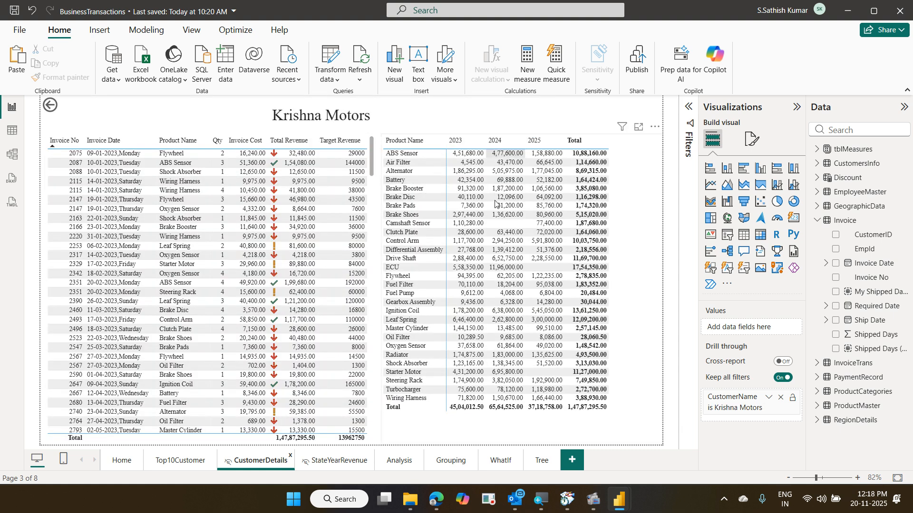
left_click(118, 460)
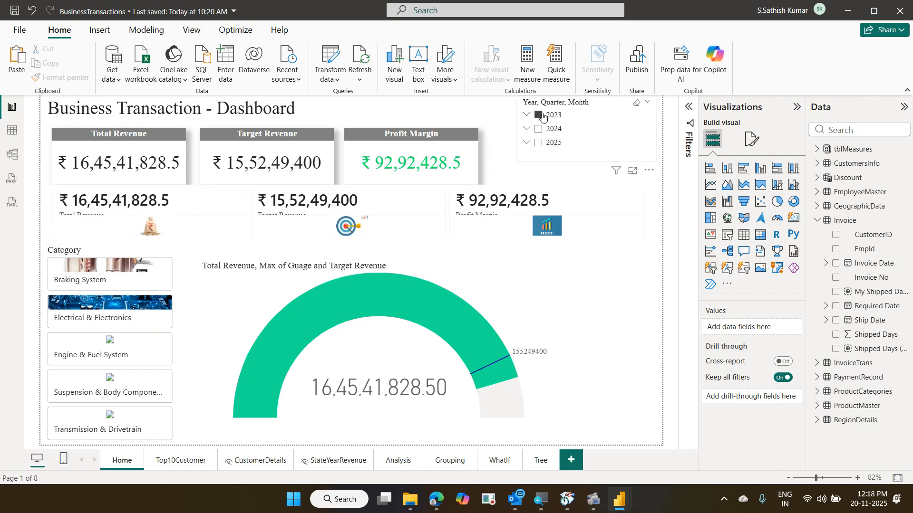
- Clear the 2023 filter and add and sync the year slicer with all pages via Sync slicers
left_click(543, 116)
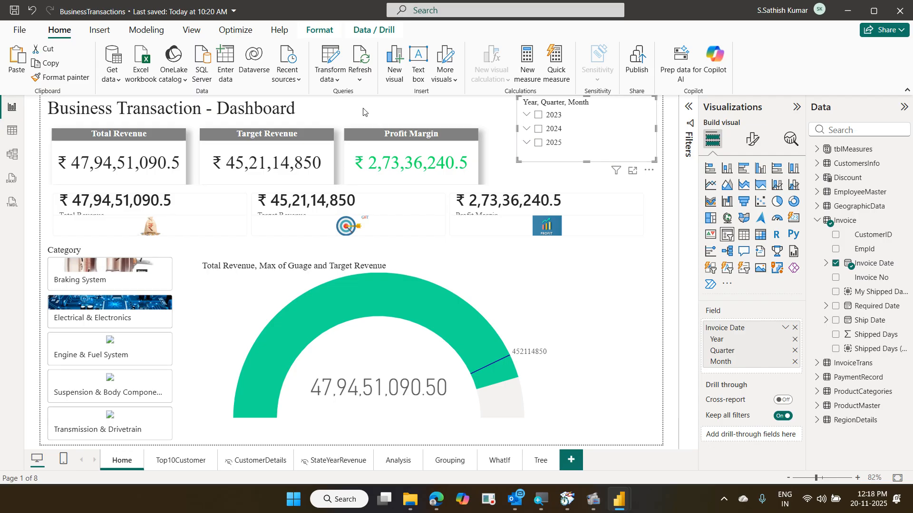
left_click(192, 31)
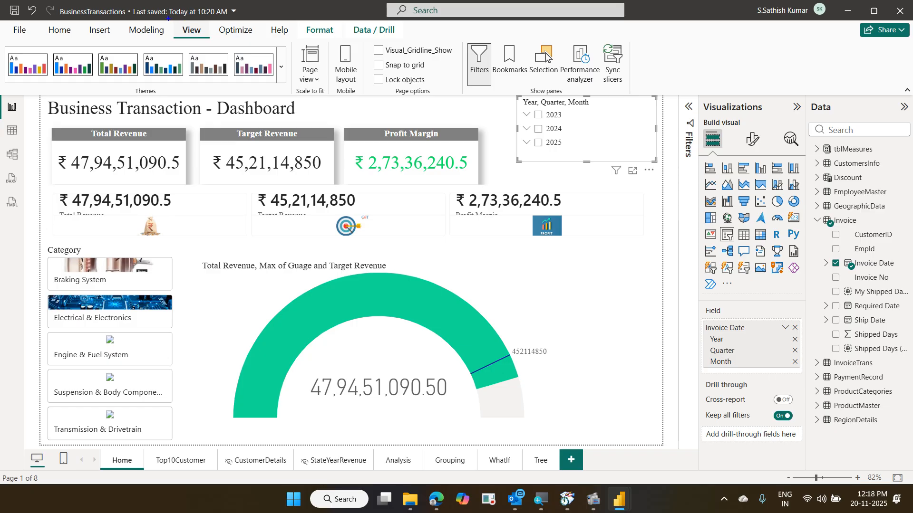
mouse_move(168, 18)
left_mouse_down()
mouse_move(198, 41)
mouse_move(221, 41)
left_mouse_up()
left_click_drag(589, 34, 633, 84)
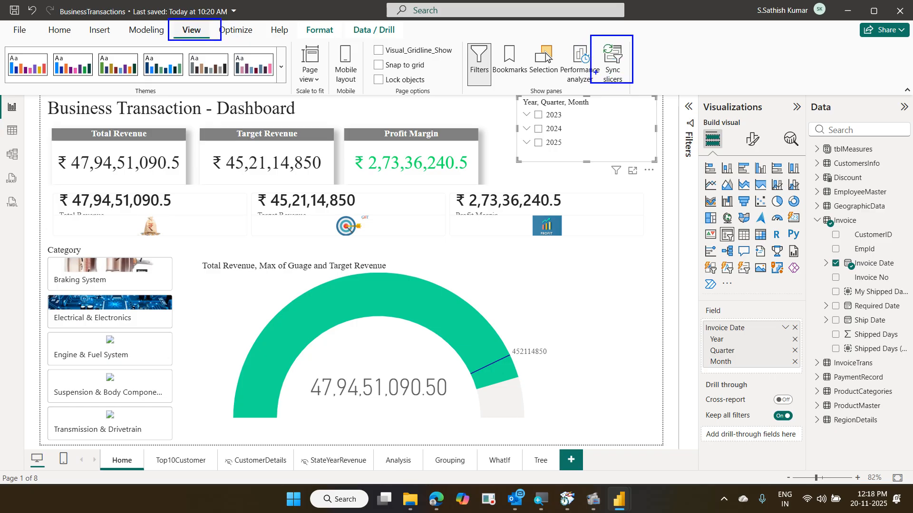
mouse_move(582, 64)
left_mouse_down()
mouse_move(295, 56)
mouse_move(225, 23)
left_mouse_up()
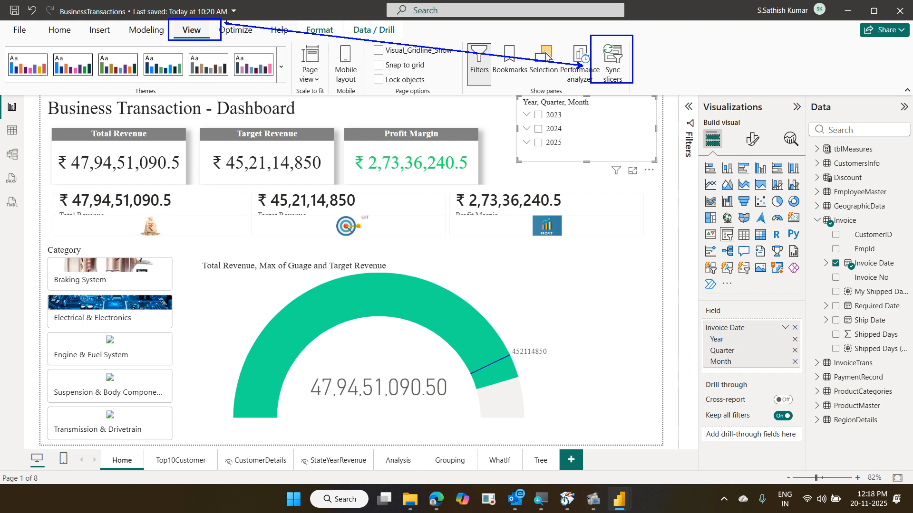
key("Escape")
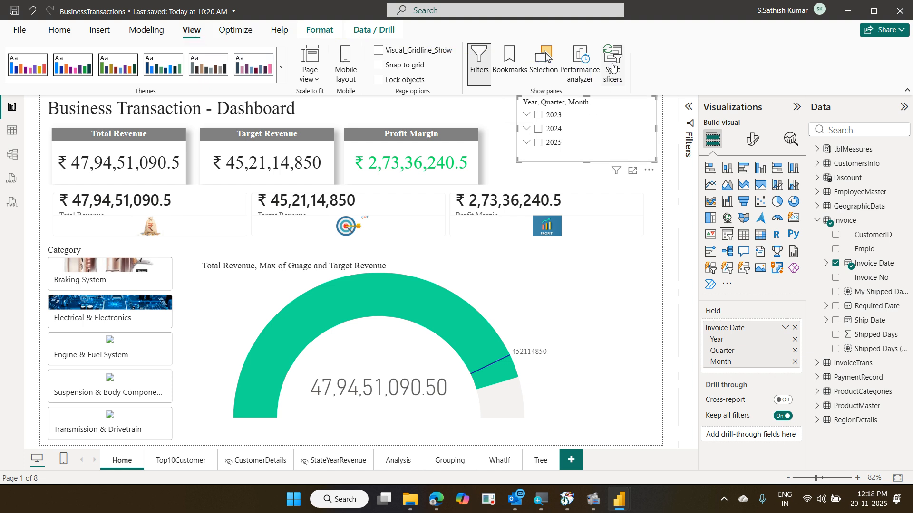
left_click(613, 67)
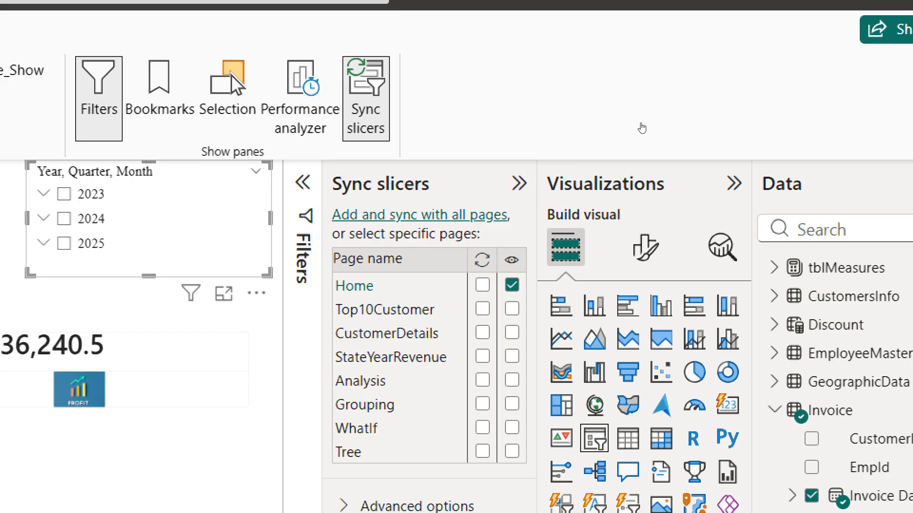
left_click(419, 215)
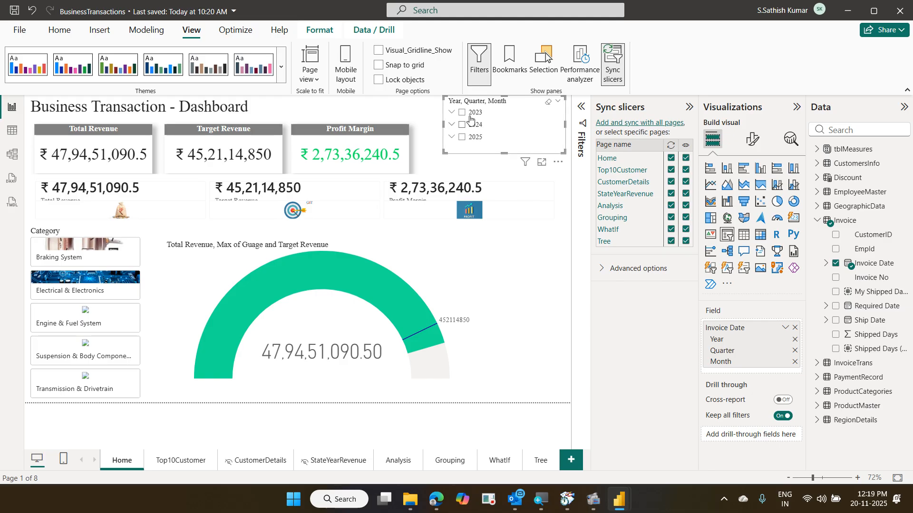
- Select 2023 and check the synced slicer on each page from Top10Customer to Tree, then Home
left_click(464, 116)
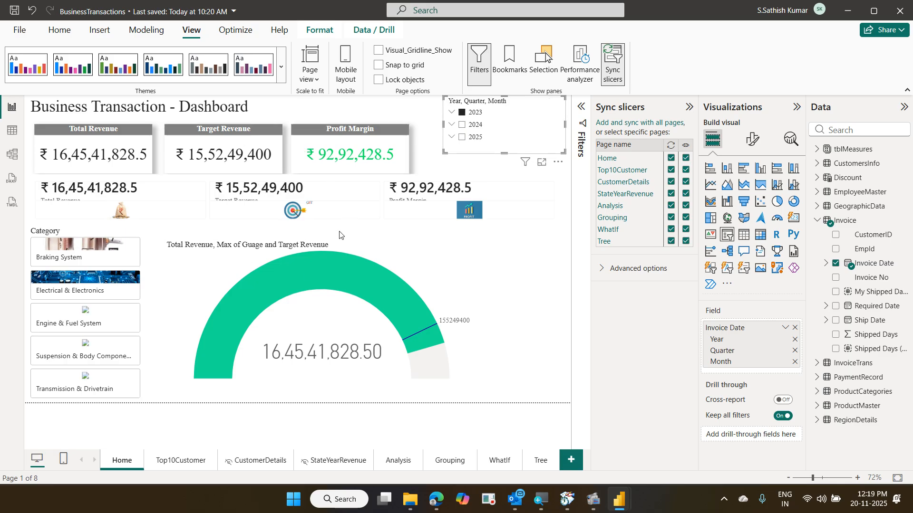
left_click(194, 460)
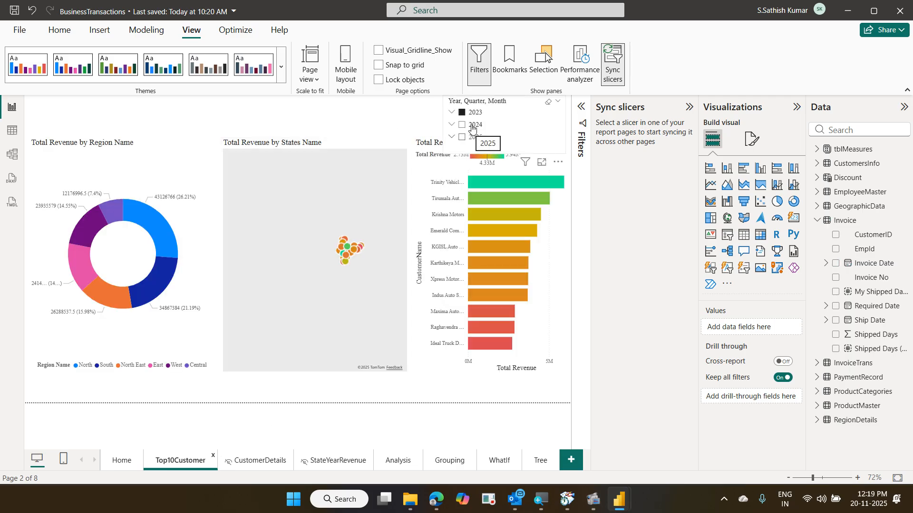
left_click(261, 461)
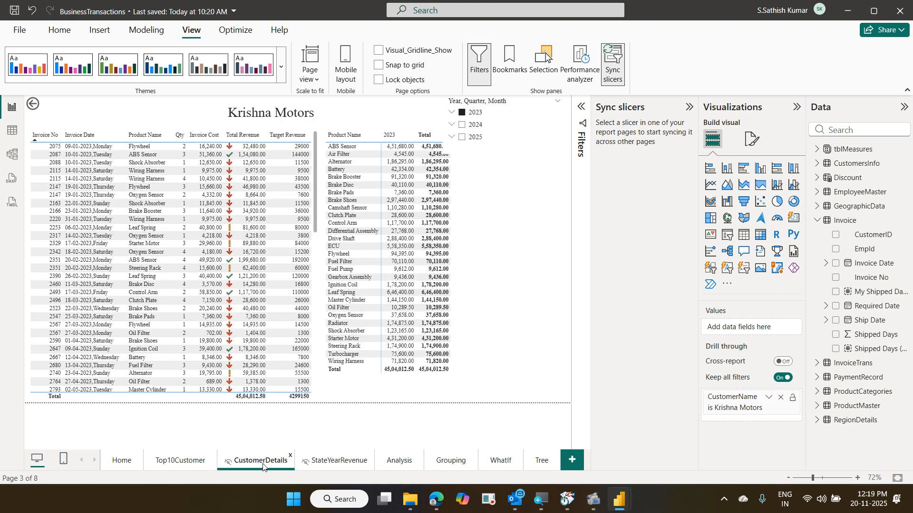
left_click(333, 461)
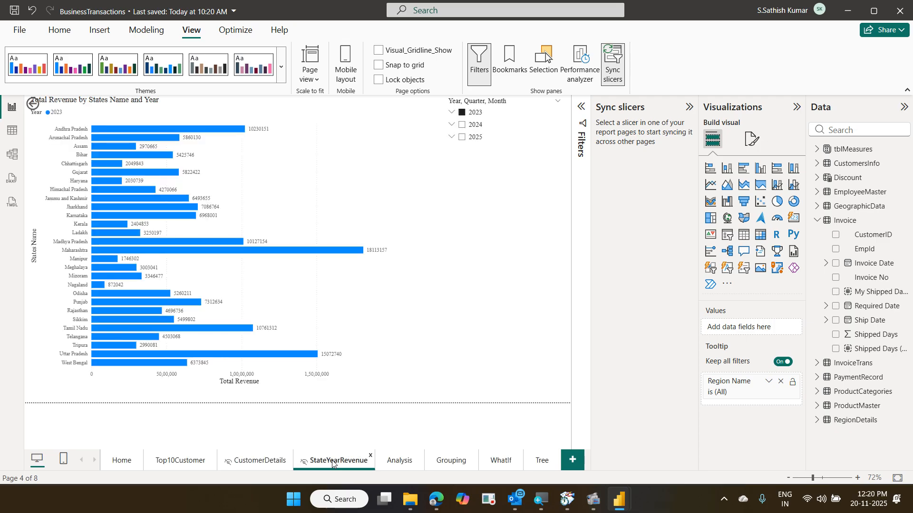
left_click(395, 463)
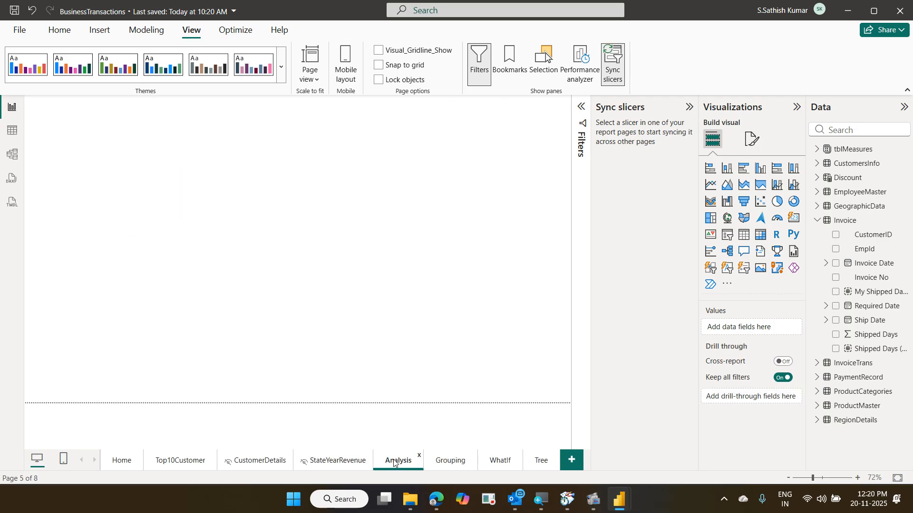
left_click(447, 467)
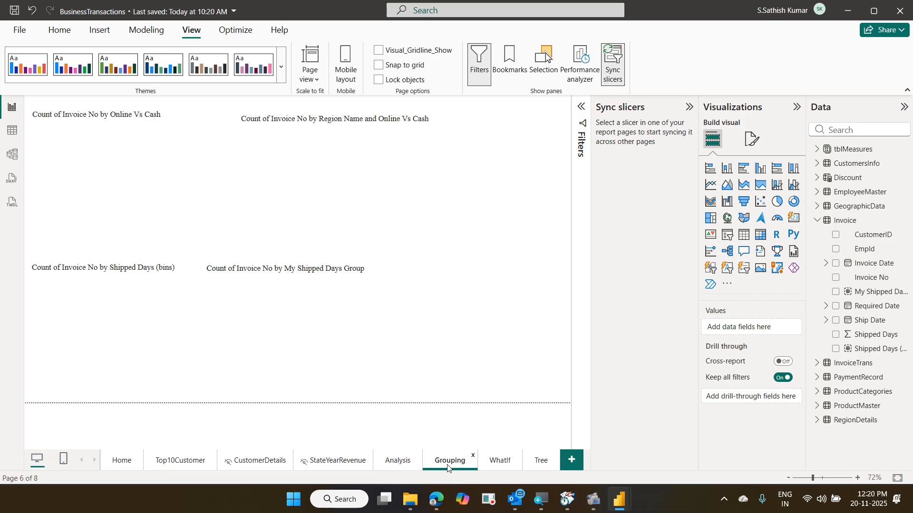
left_click(506, 464)
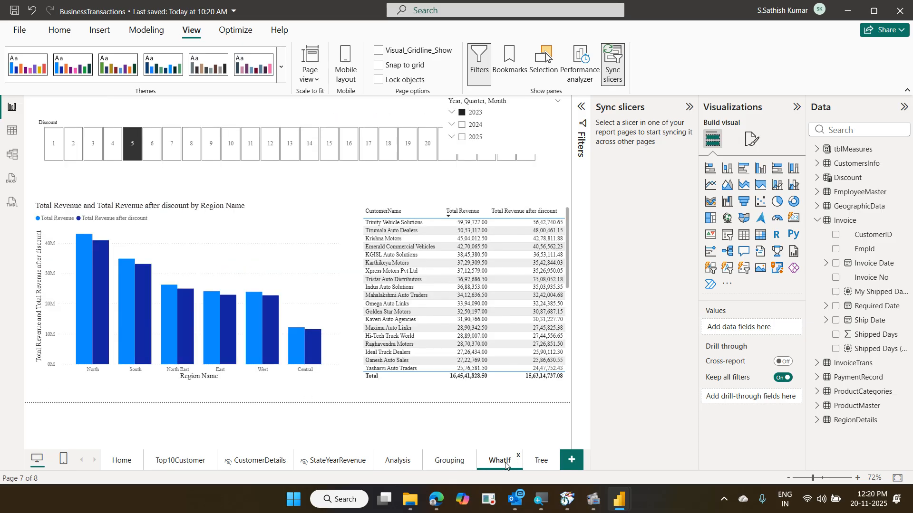
left_click(535, 464)
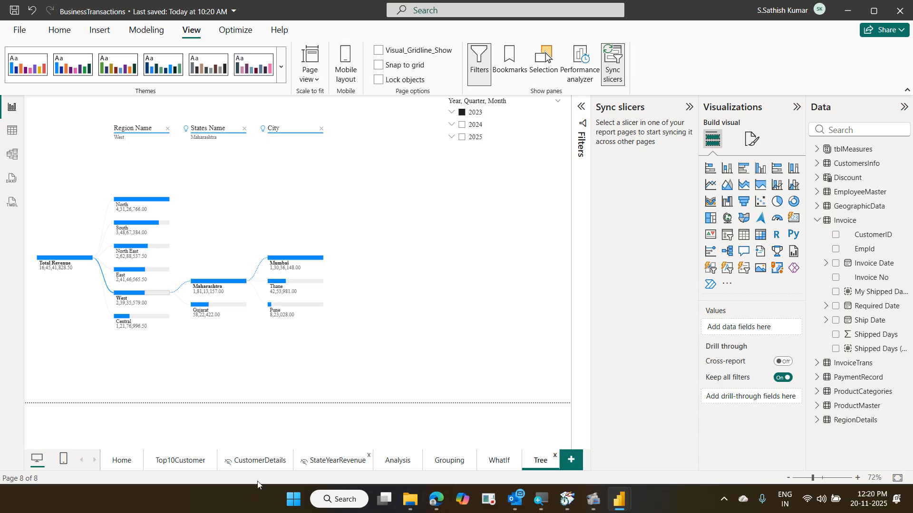
left_click(122, 461)
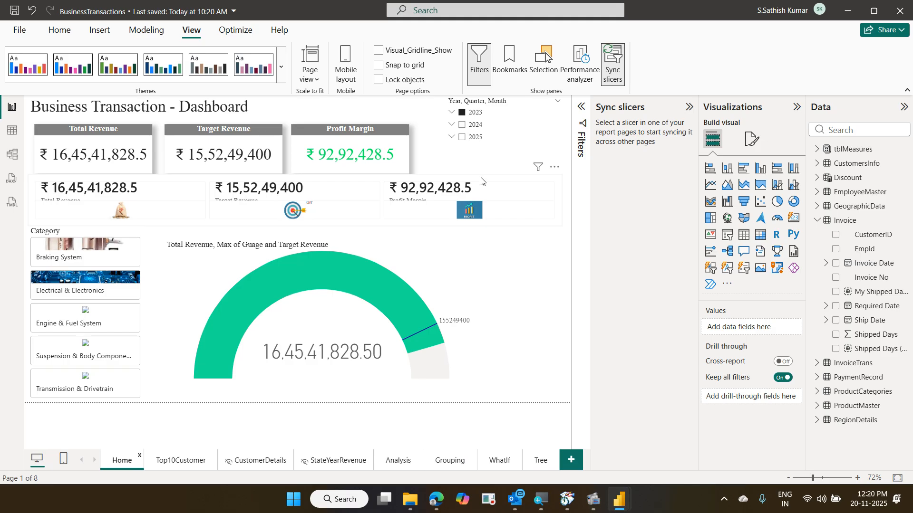
- Hide the year slicer on the Tree page, test it with 2024, and end filtered to 2025
left_click(519, 138)
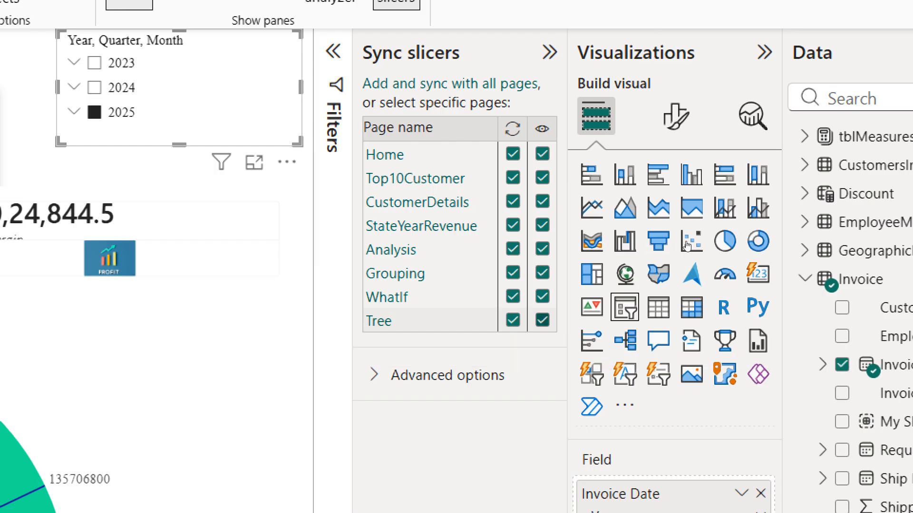
left_click(542, 321)
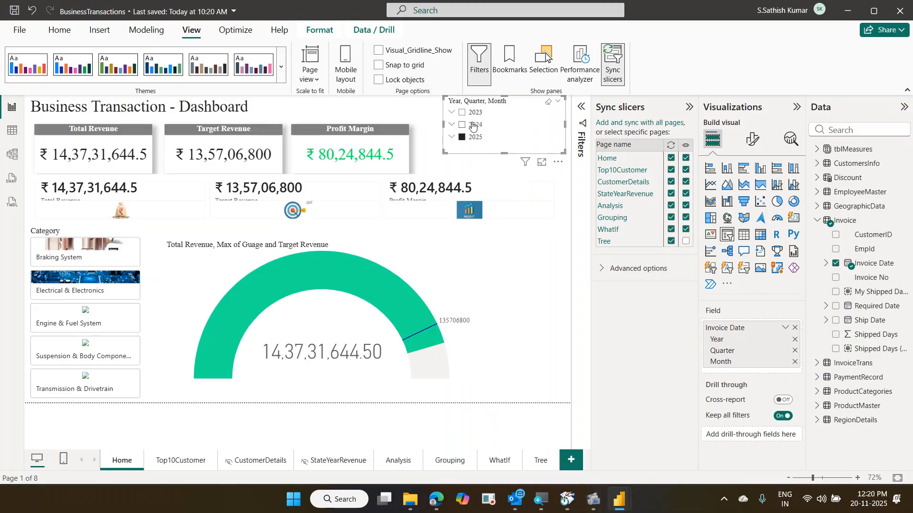
left_click(472, 125)
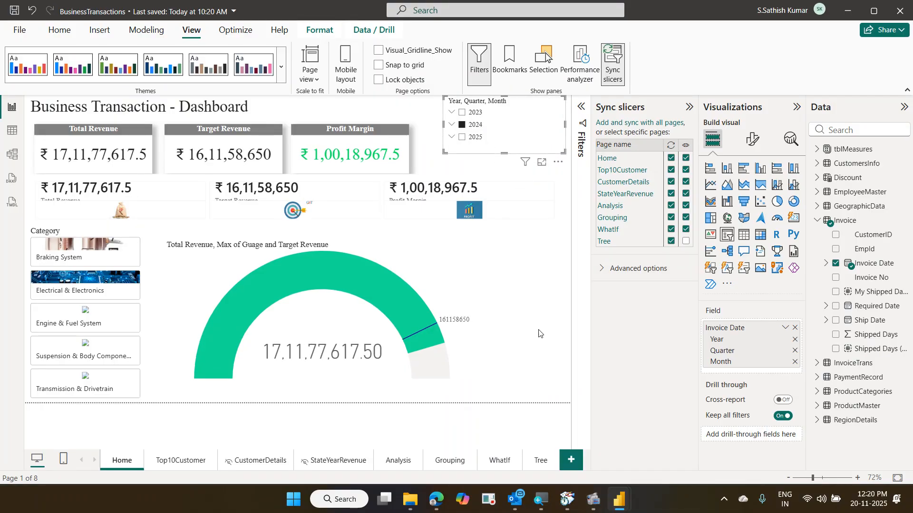
left_click(539, 462)
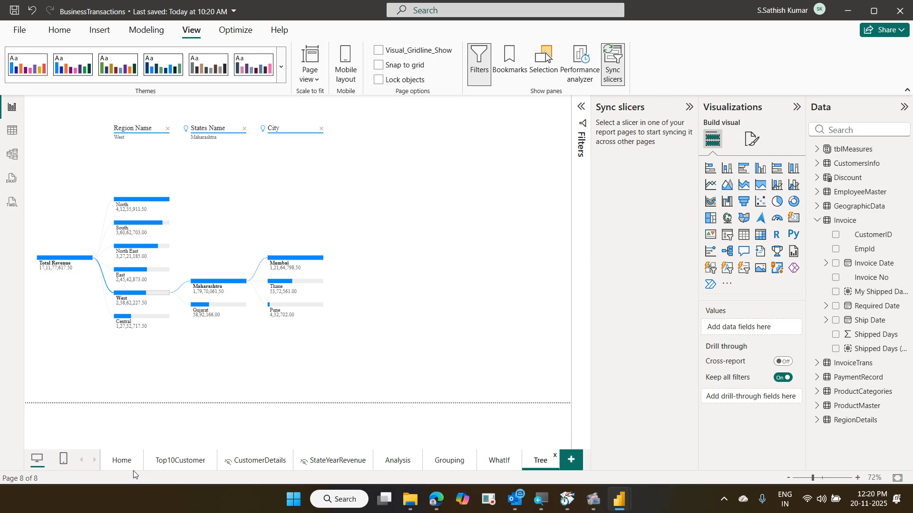
left_click(122, 460)
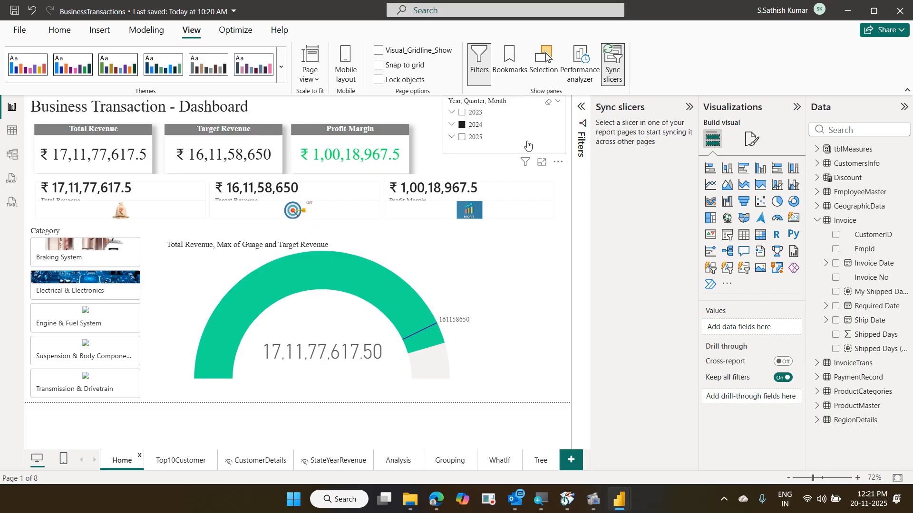
left_click(527, 144)
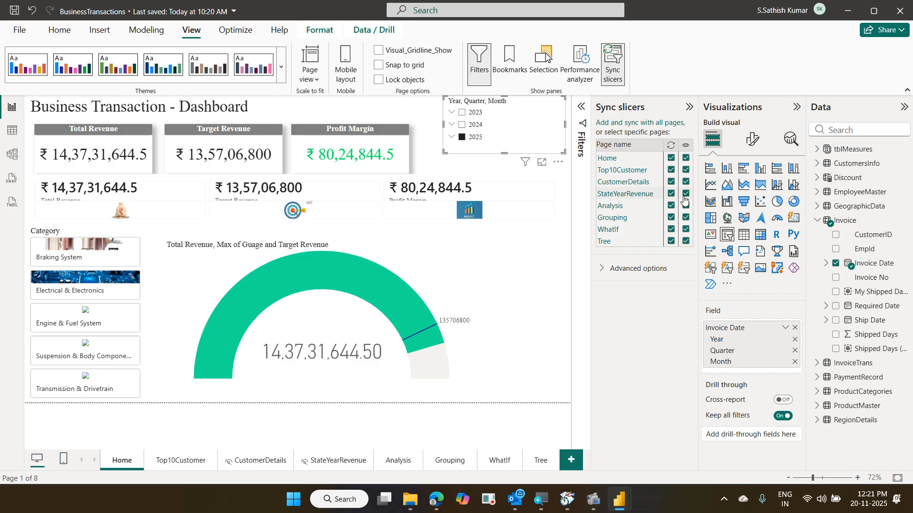
- Unsync and hide the year slicer on StateYearRevenue, then test filtering with 2024 and 2025
left_click(686, 195)
left_click(670, 196)
left_click(475, 125)
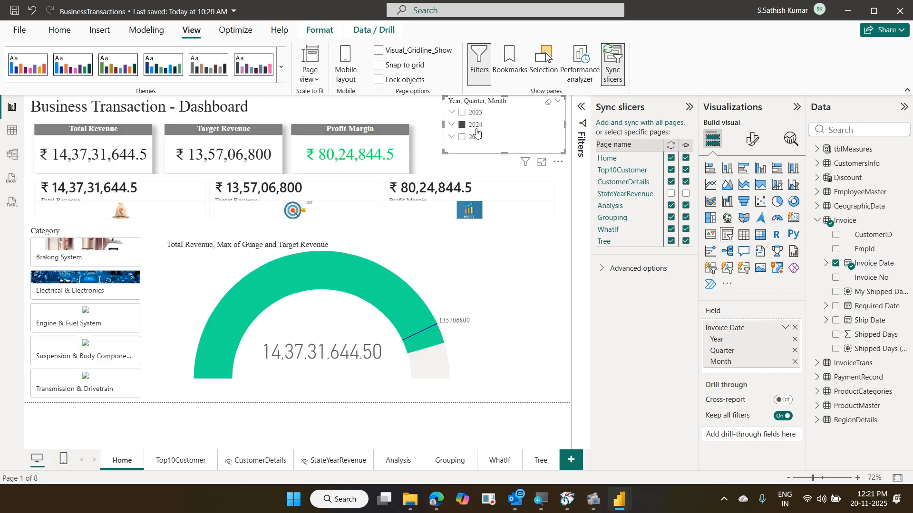
left_click(348, 461)
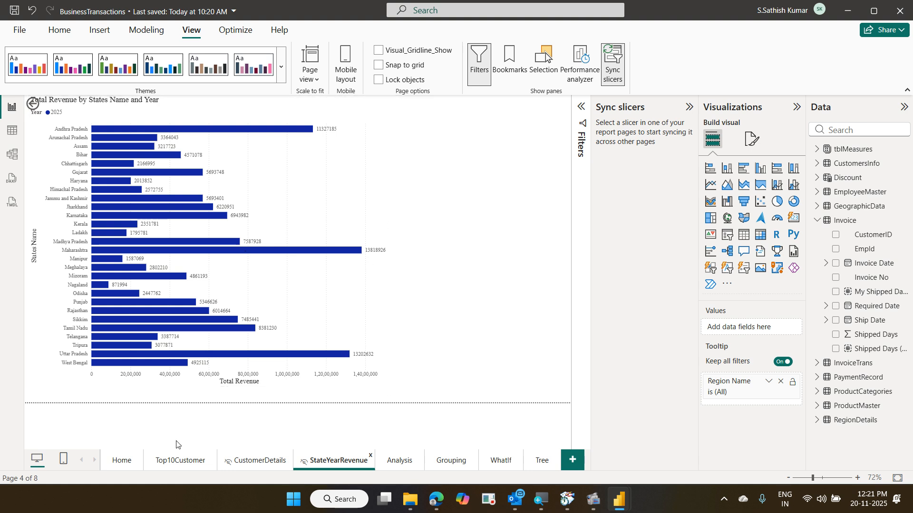
left_click(123, 460)
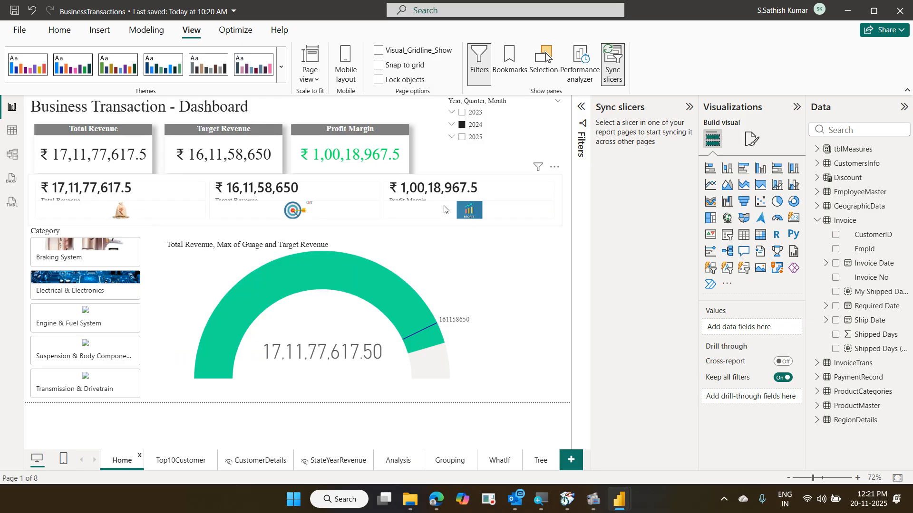
left_click(468, 137)
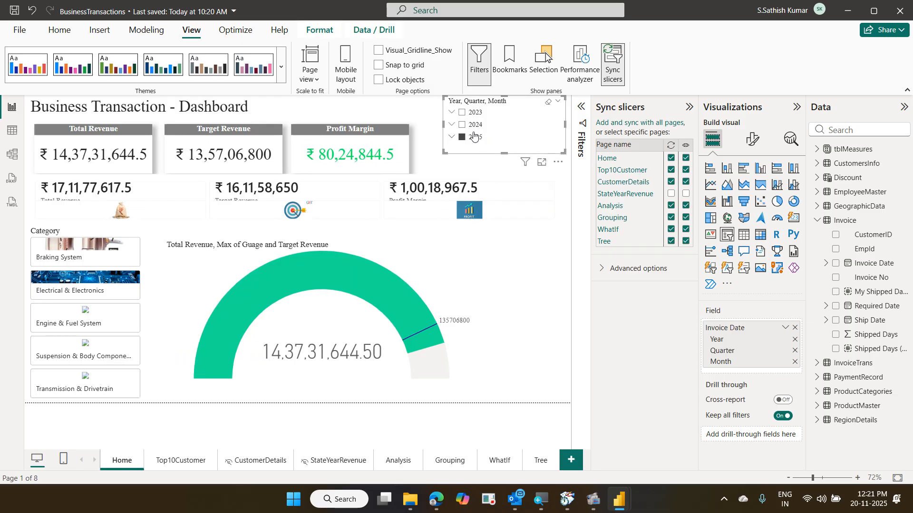
left_click(467, 138)
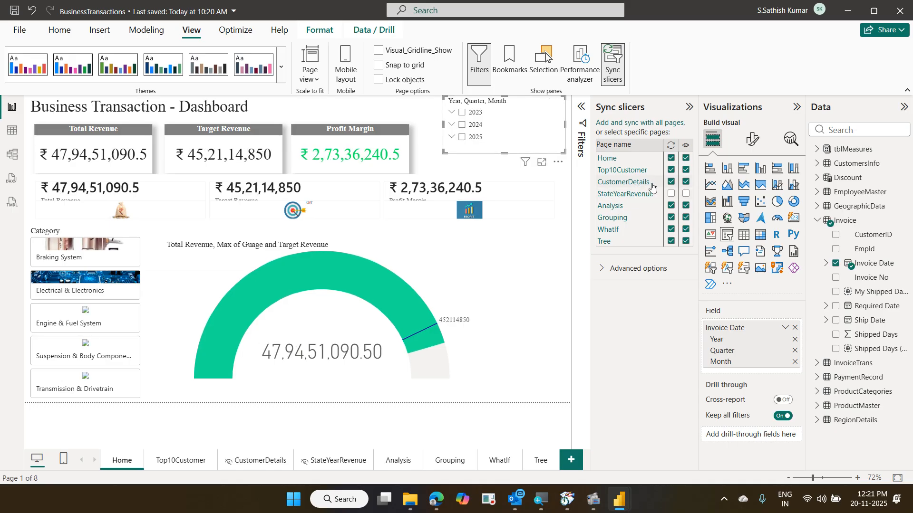
- Resync and show the slicer on StateYearRevenue, check that page, and clear the 2025 selection
left_click(671, 193)
left_click(685, 194)
left_click(349, 464)
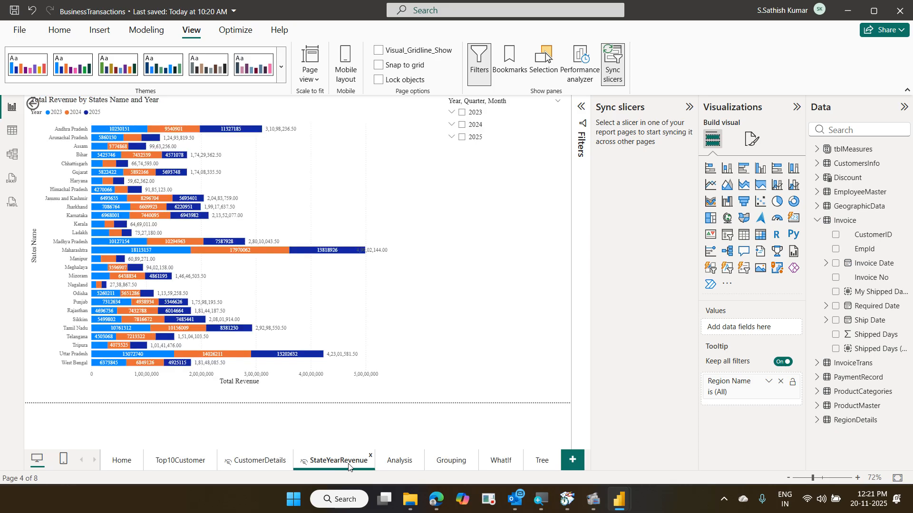
left_click(124, 461)
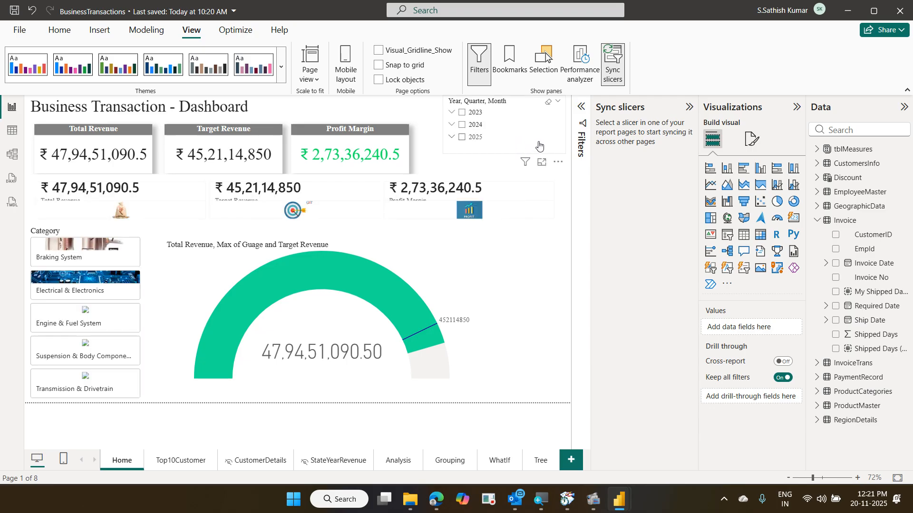
left_click(475, 137)
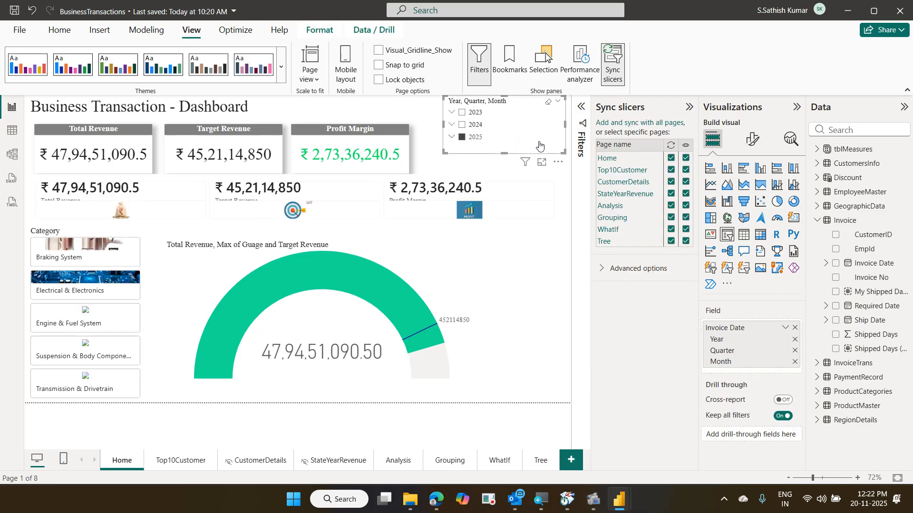
left_click(470, 144)
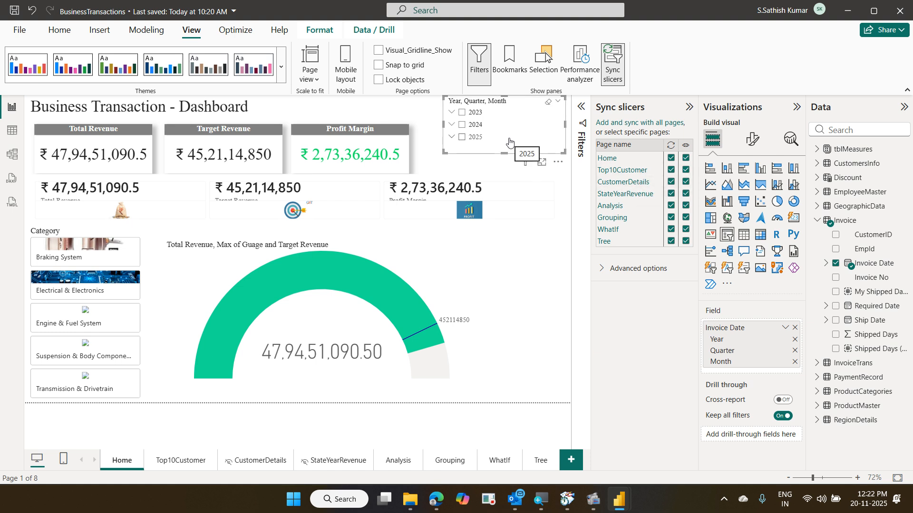
- Turn off year-slicer syncing and visibility for StateYearRevenue, then view that page and return Home
left_click(671, 194)
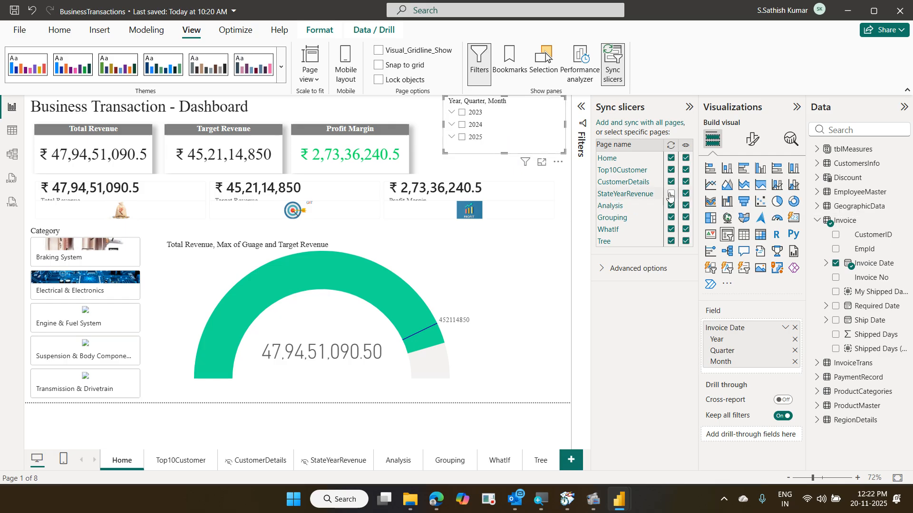
left_click(685, 194)
left_click(352, 460)
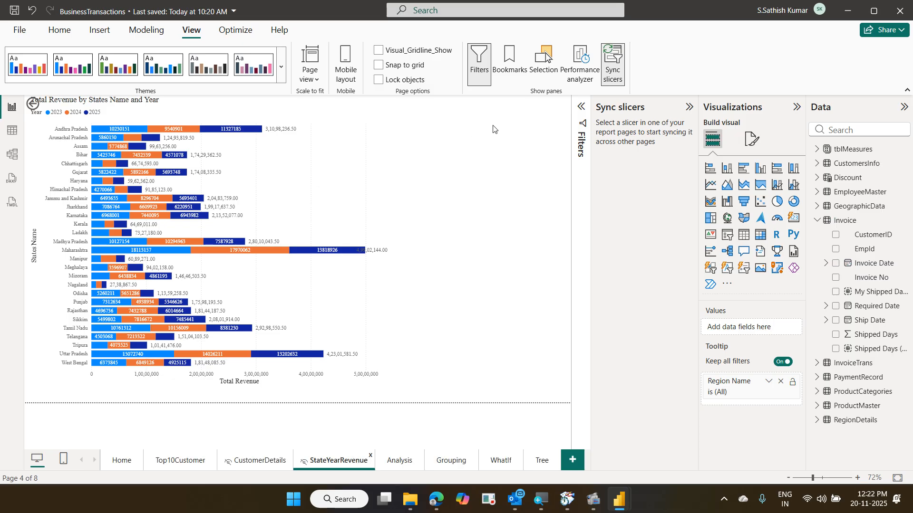
left_click(122, 462)
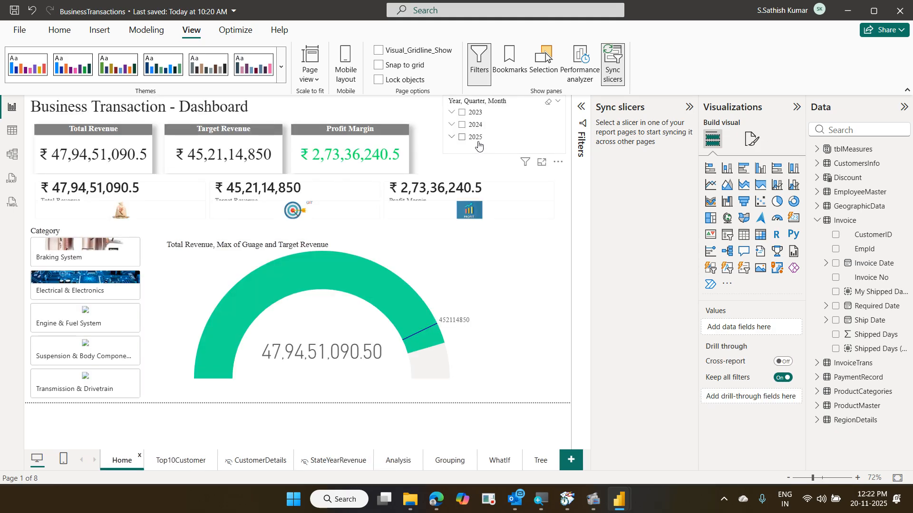
- Test with a 2025 filter that StateYearRevenue ignores, then refilter the dashboard to 2023
left_click(477, 139)
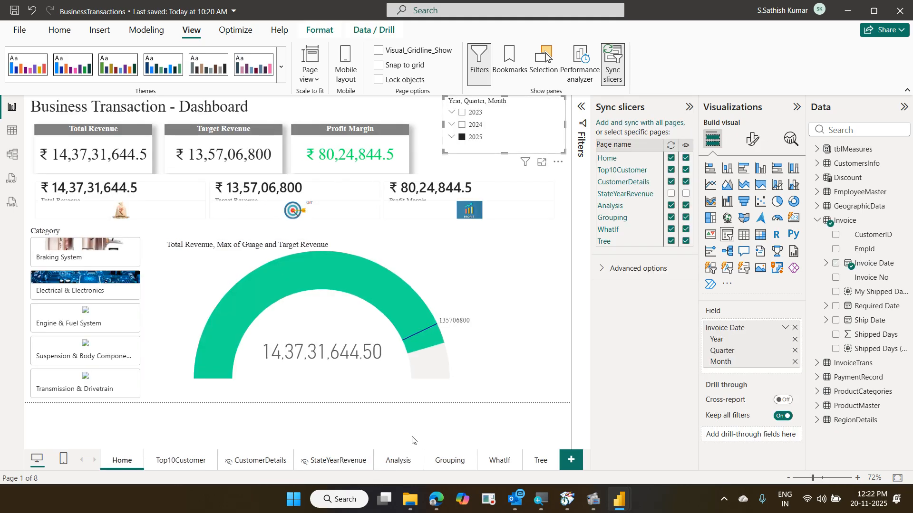
left_click(357, 463)
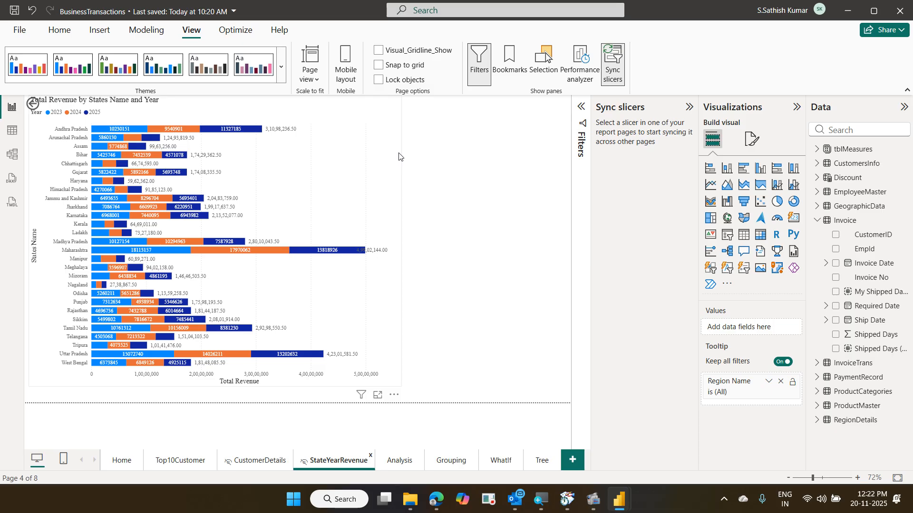
left_click(116, 467)
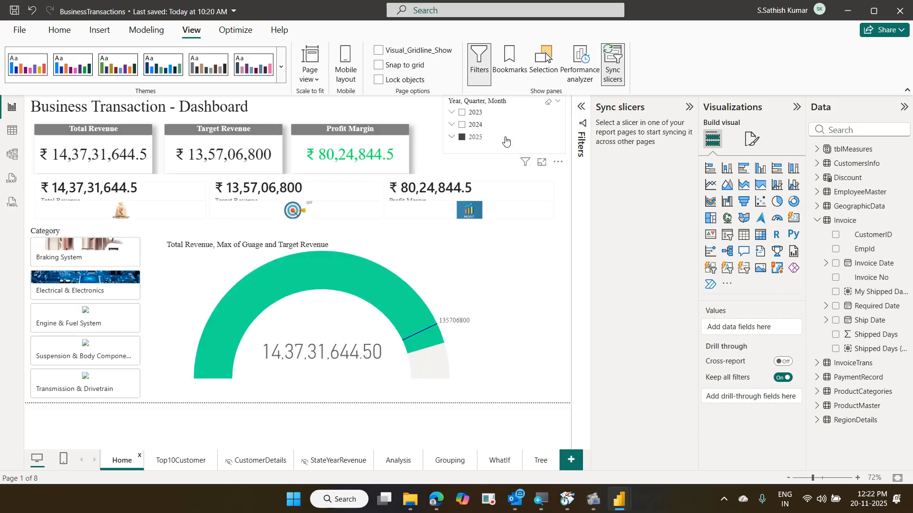
left_click(507, 139)
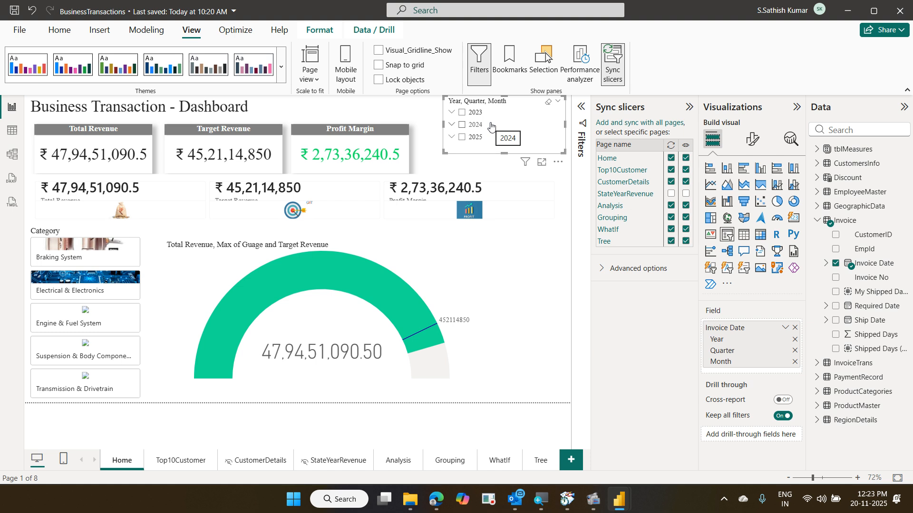
left_click(549, 111)
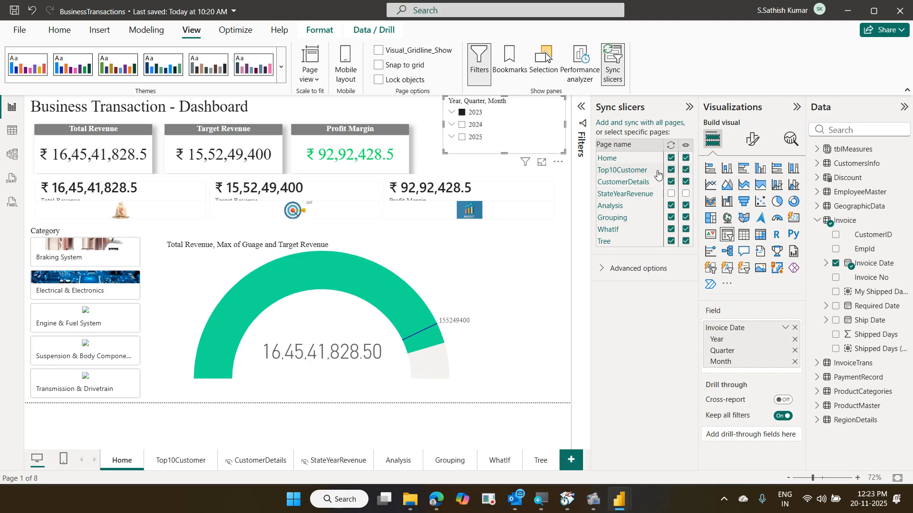
- Untick 2023 in the slicer so Home shows all-years Total Revenue ₹47,94,51,090.5
left_click_drag(666, 139, 680, 254)
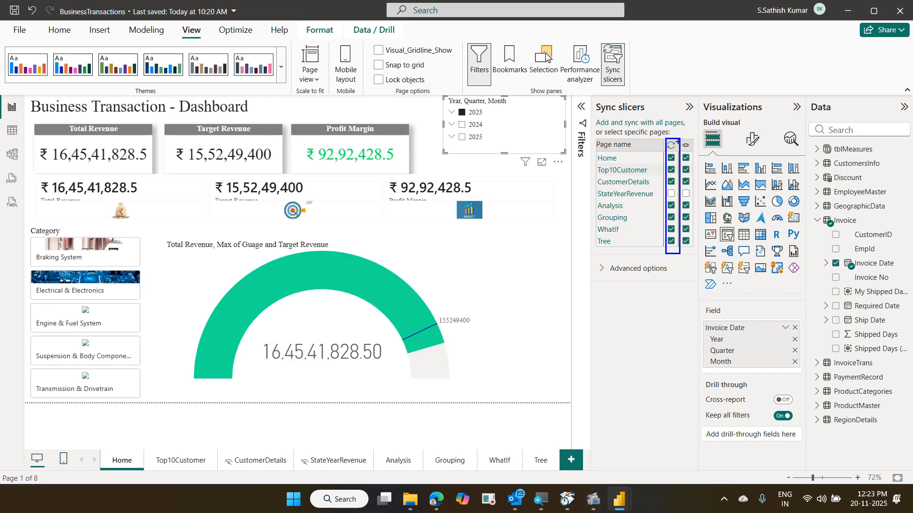
left_click_drag(679, 141, 701, 262)
left_click_drag(469, 127, 509, 109)
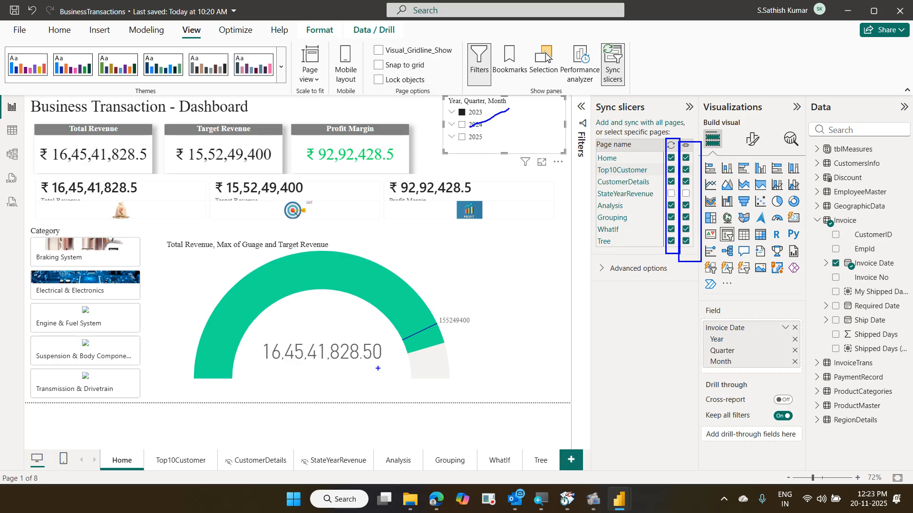
mouse_move(71, 434)
left_mouse_down()
mouse_move(613, 503)
mouse_move(674, 497)
mouse_move(657, 485)
left_mouse_up()
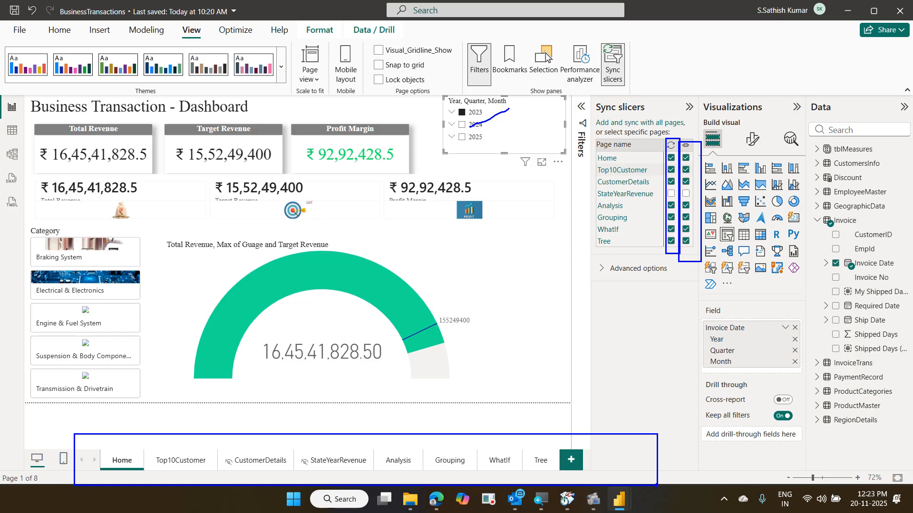
key("Escape")
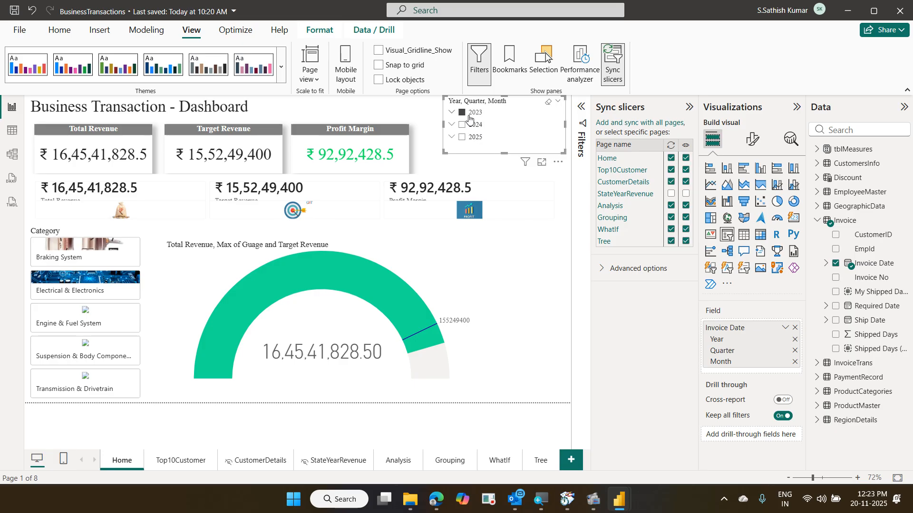
left_click(468, 119)
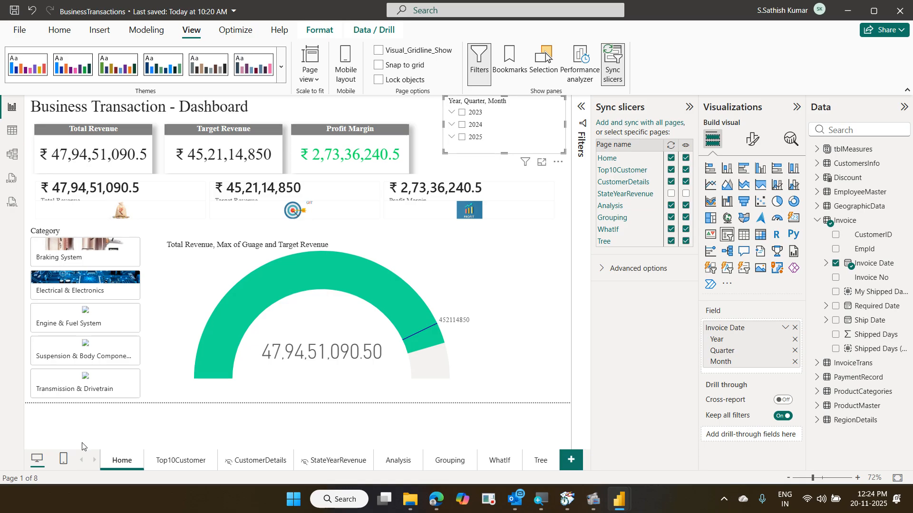
- Minimize the BusinessTransactions window and refresh the Untitled report's data from its warning bar
left_click(853, 14)
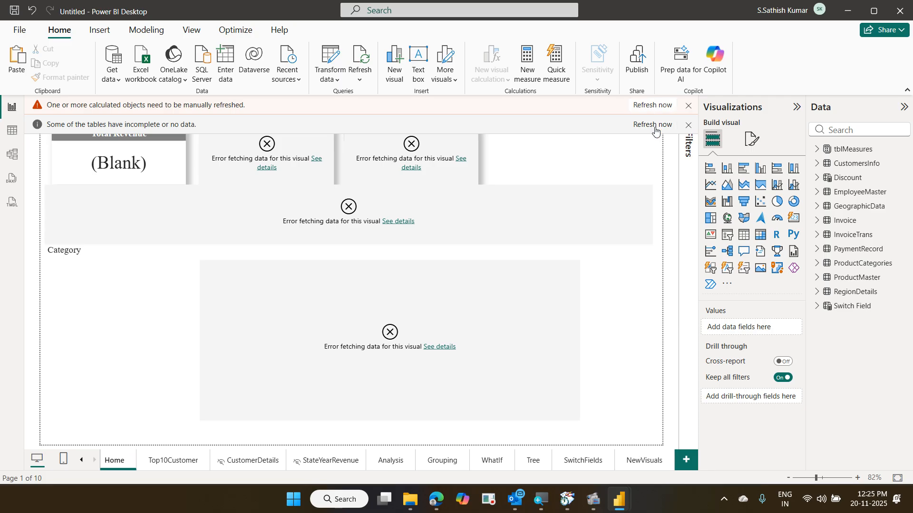
left_click(654, 126)
mouse_move(571, 505)
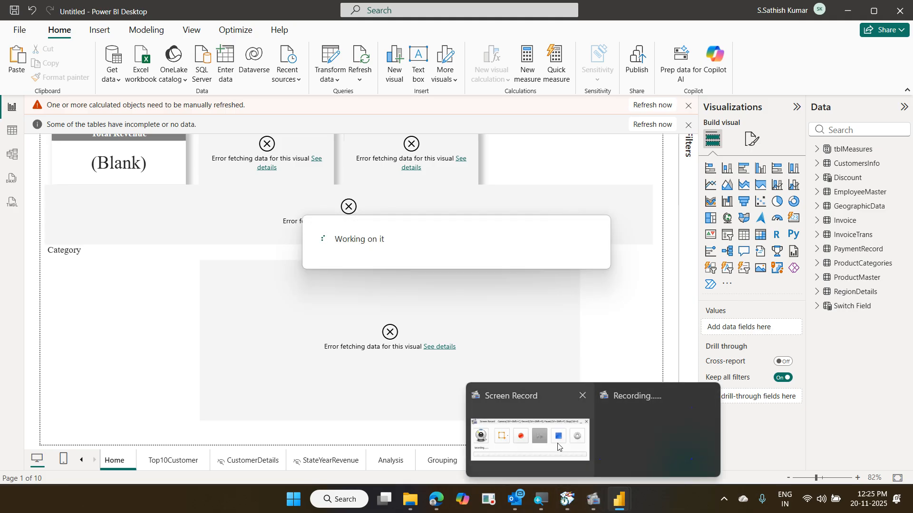
left_click(558, 446)
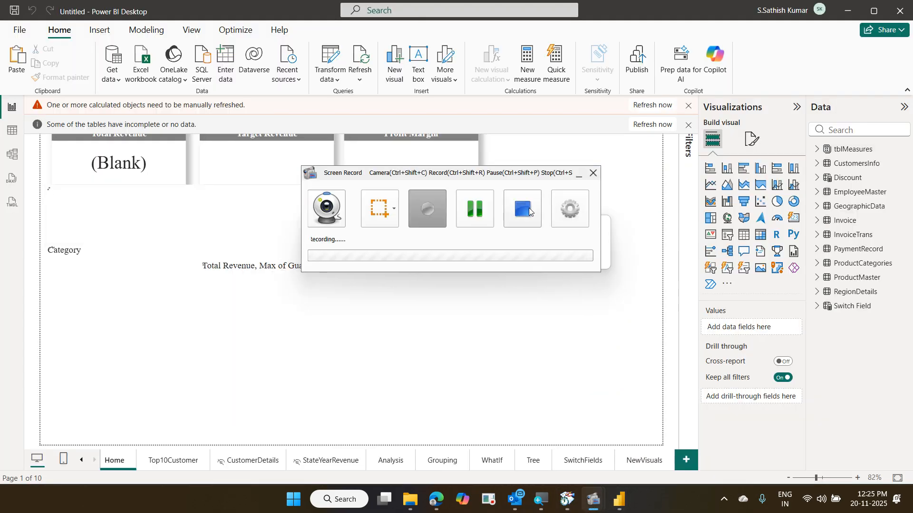